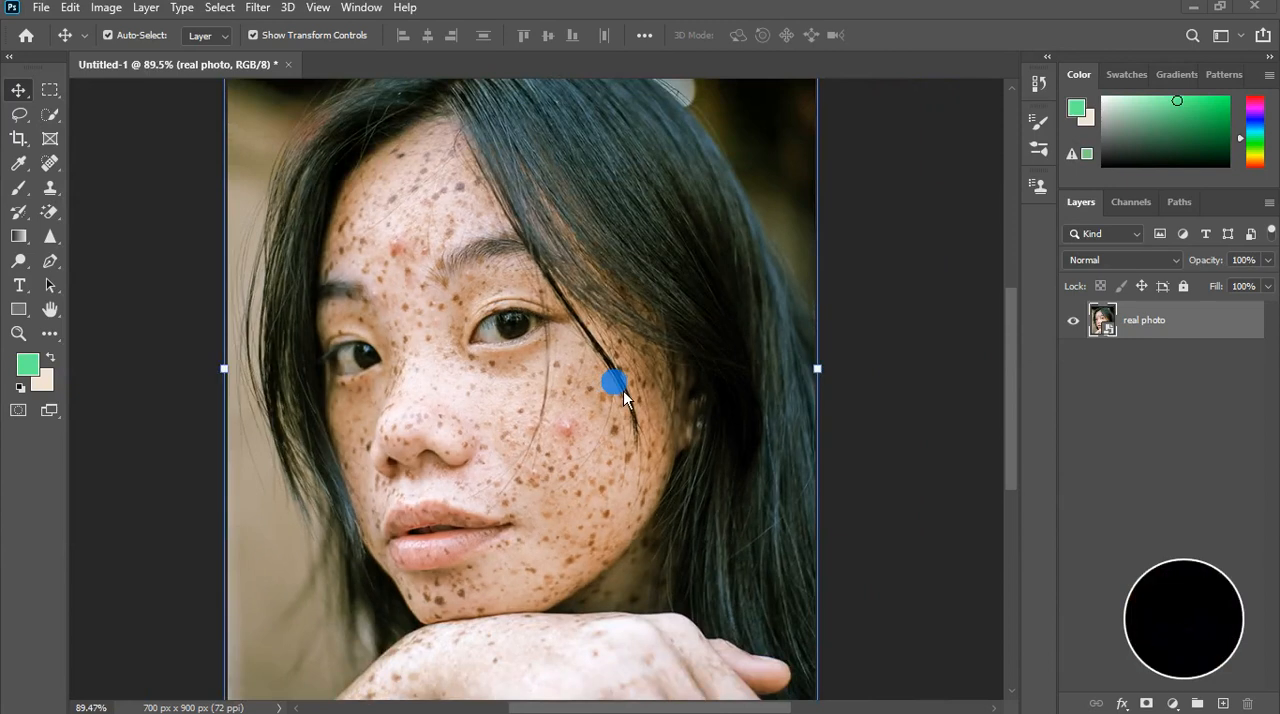
Duplicate the real photo layer twice
{"action": "scroll", "coordinate": [616, 400], "scroll_direction": "down", "scroll_amount": 2}
{"action": "scroll", "coordinate": [531, 428], "scroll_direction": "up", "scroll_amount": 7}
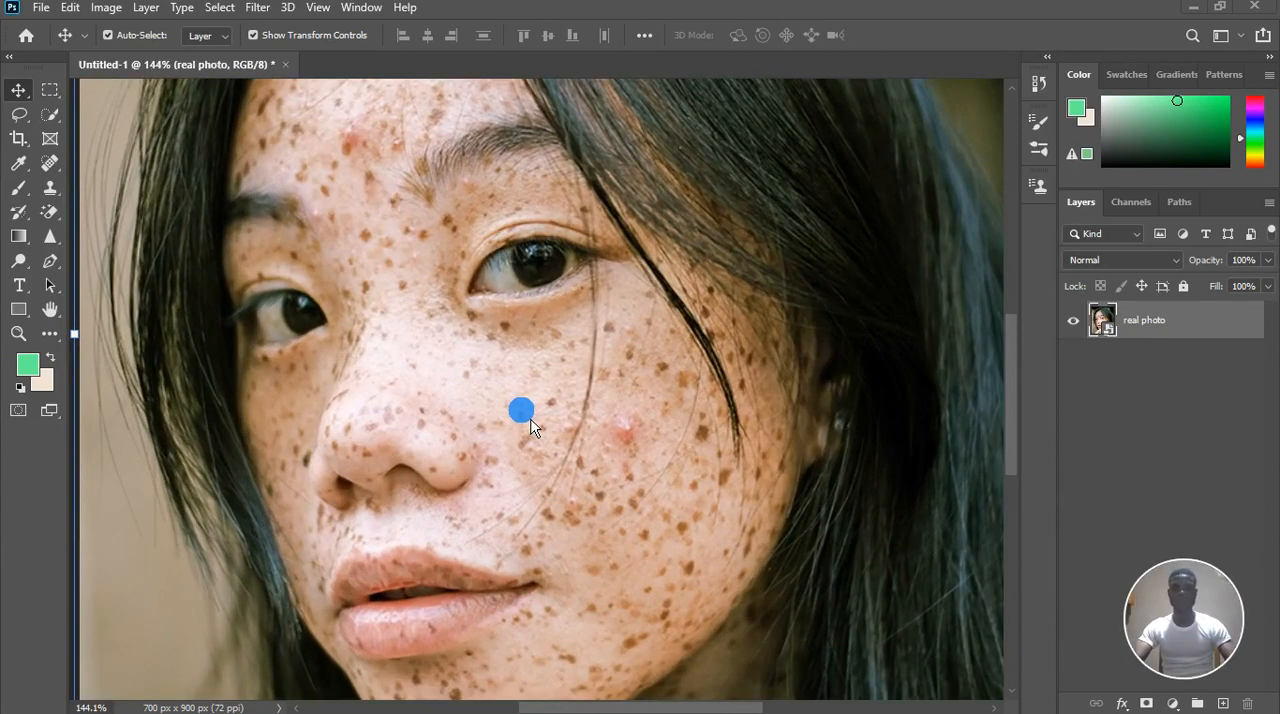
{"action": "scroll", "coordinate": [565, 398], "scroll_direction": "down", "scroll_amount": 9}
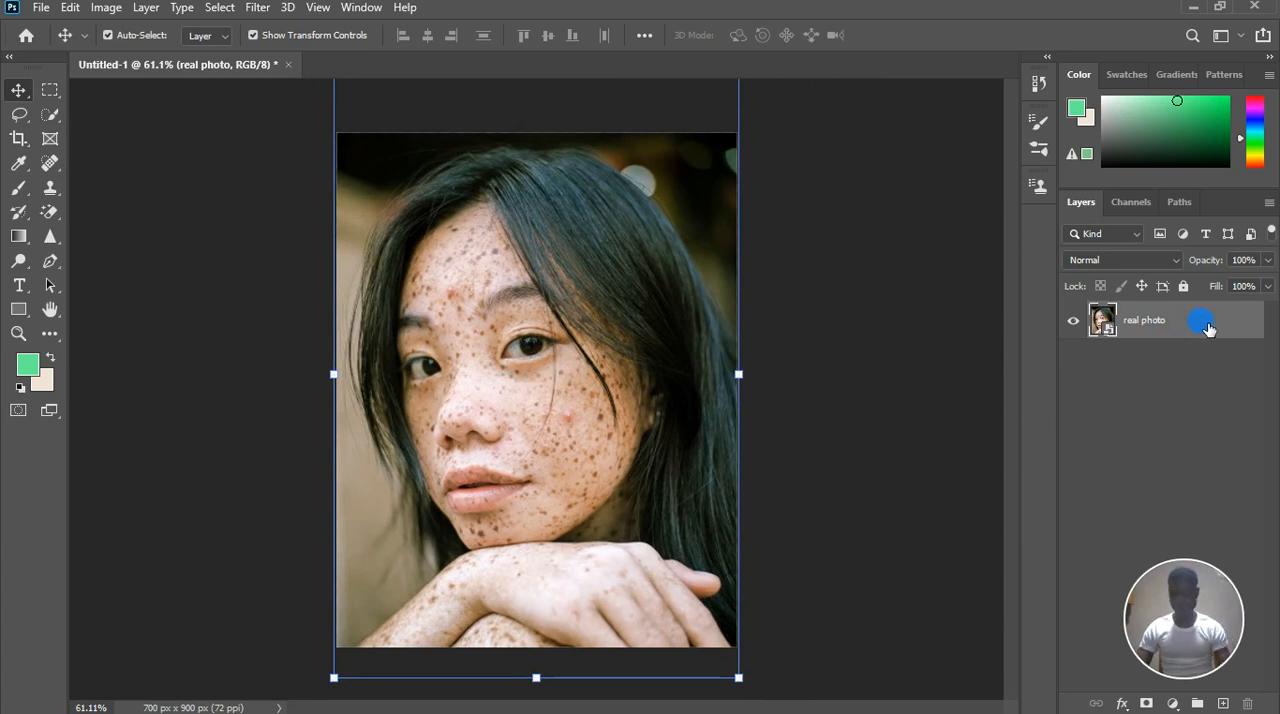
{"action": "key", "text": "ctrl+j"}
{"action": "key", "text": "ctrl+j"}
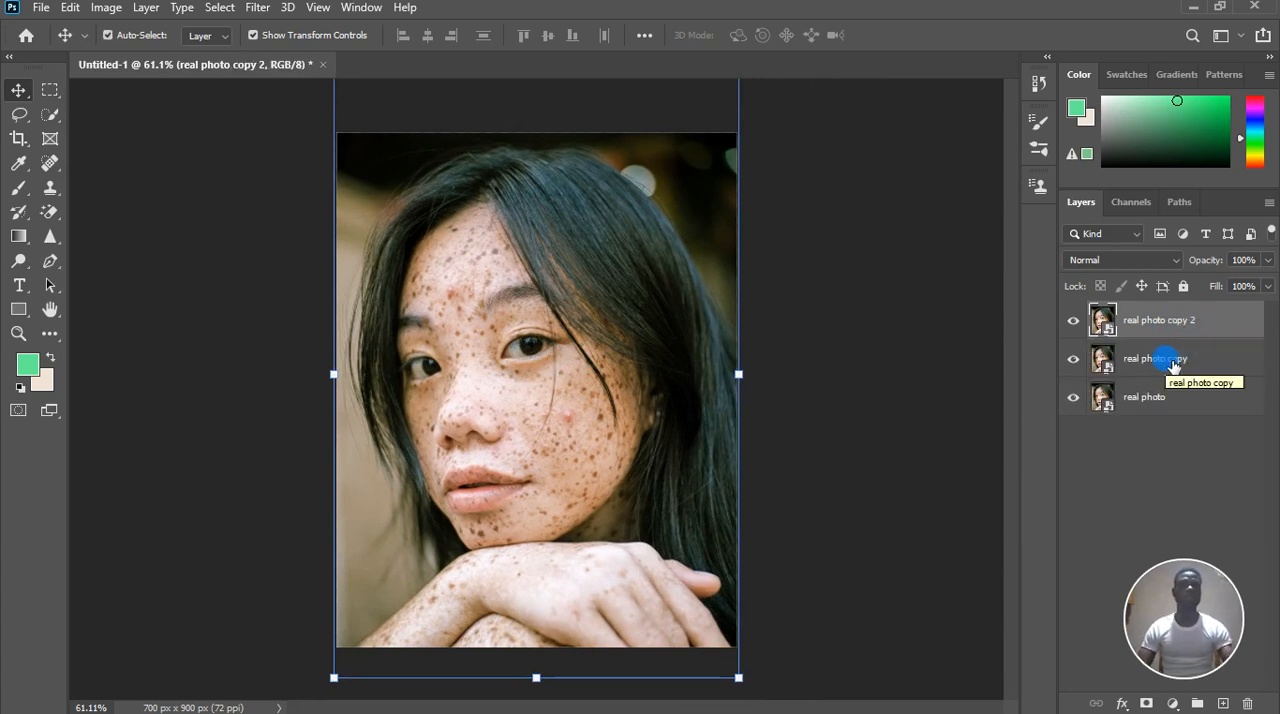
Rename the middle layer as color and the uppermost layer as texture
{"action": "left_click", "coordinate": [1172, 364]}
{"action": "double_click", "coordinate": [1170, 360]}
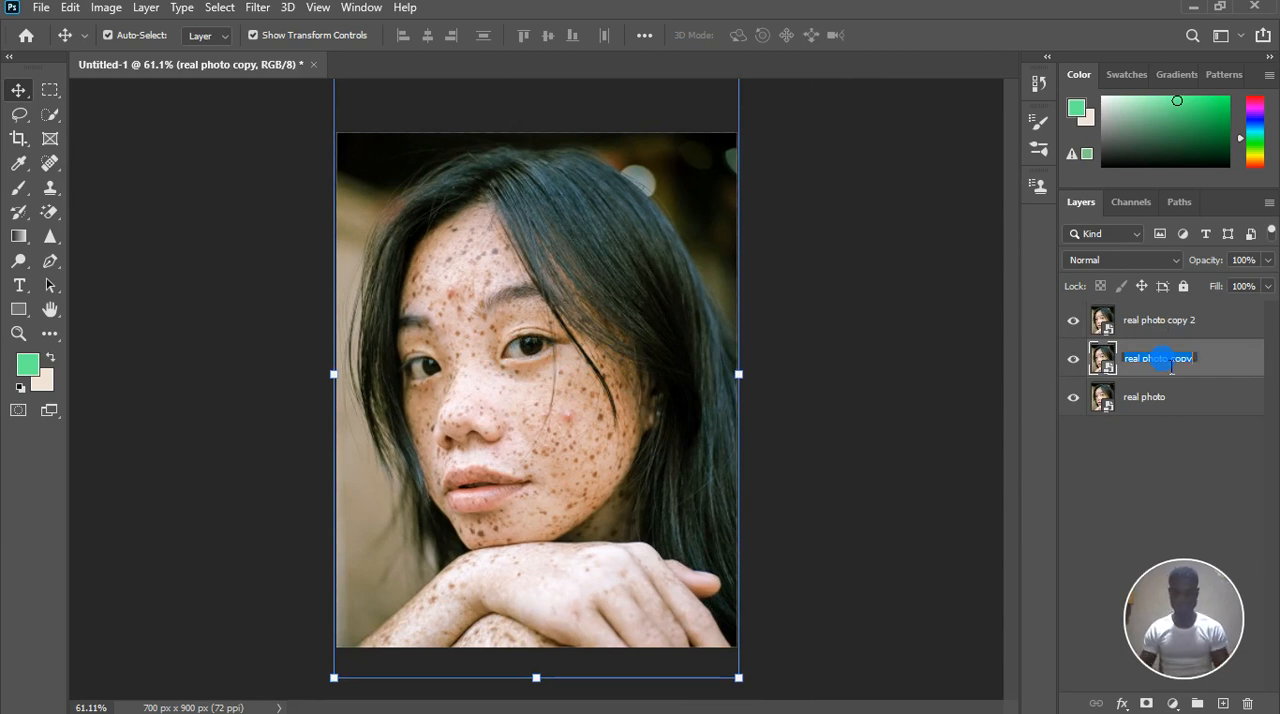
{"action": "type", "text": "color"}
{"action": "left_click", "coordinate": [1169, 366]}
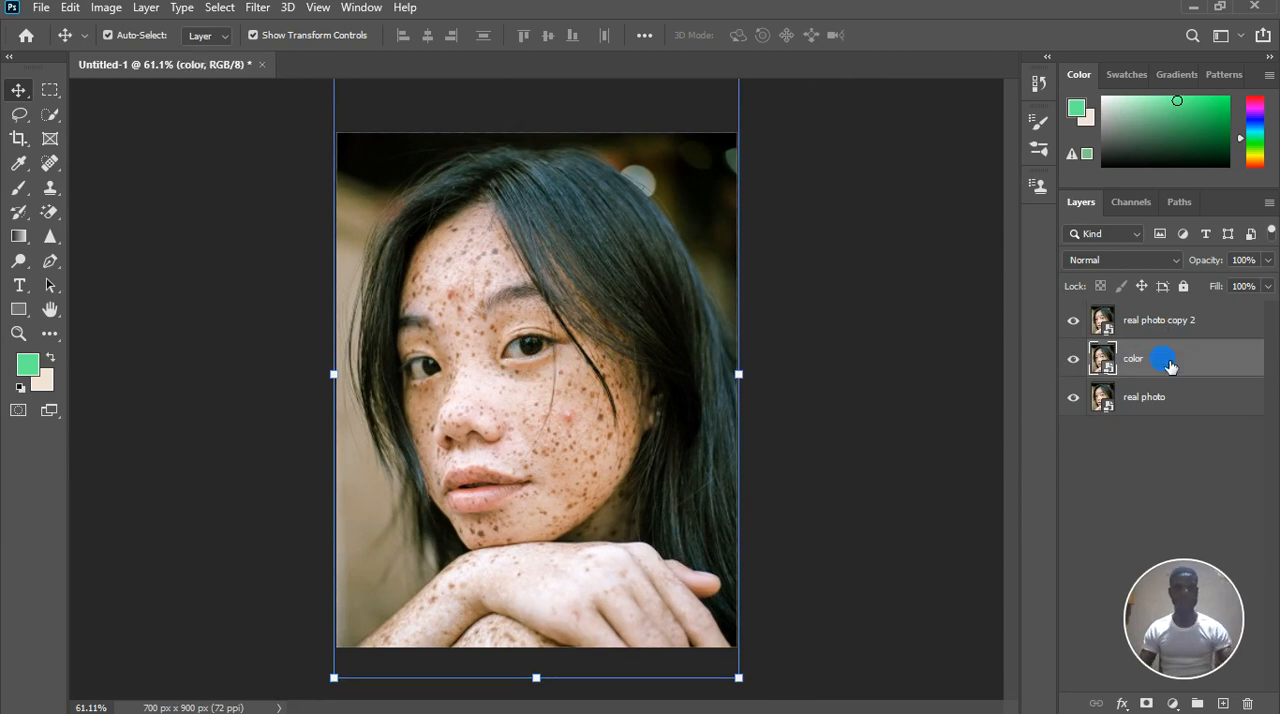
{"action": "double_click", "coordinate": [1167, 322]}
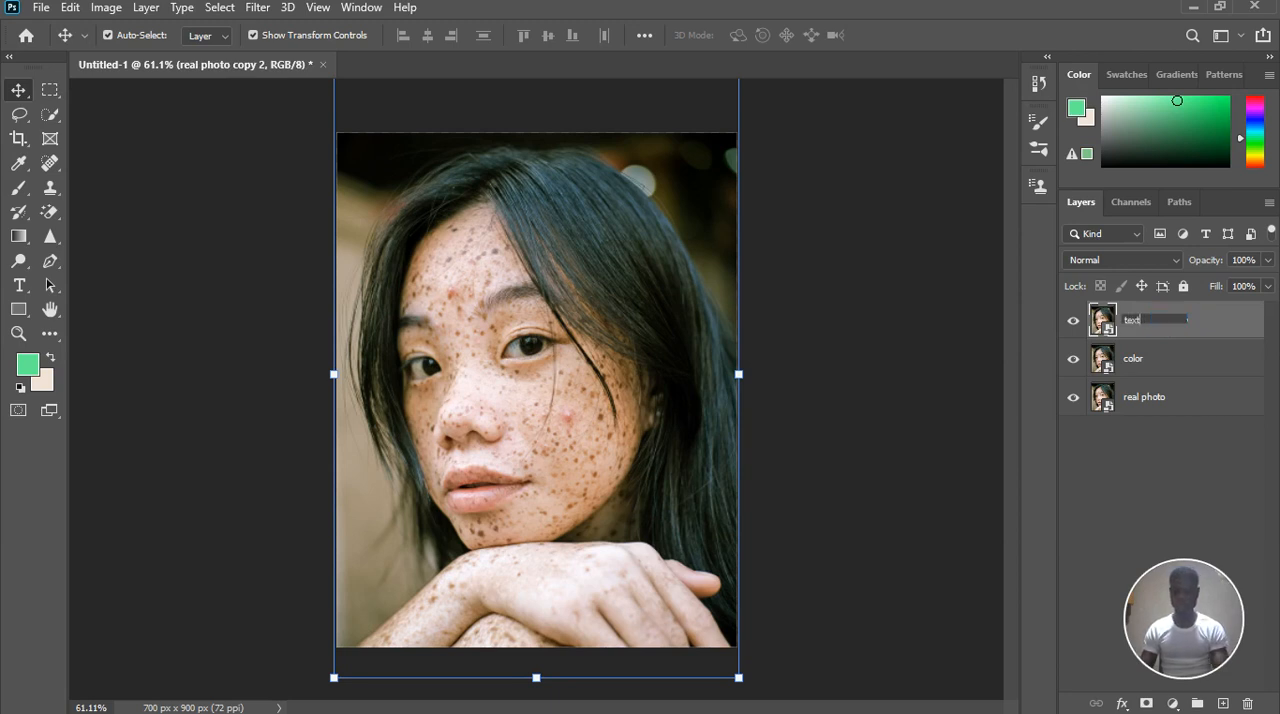
{"action": "type", "text": "texture"}
{"action": "left_click", "coordinate": [1165, 322]}
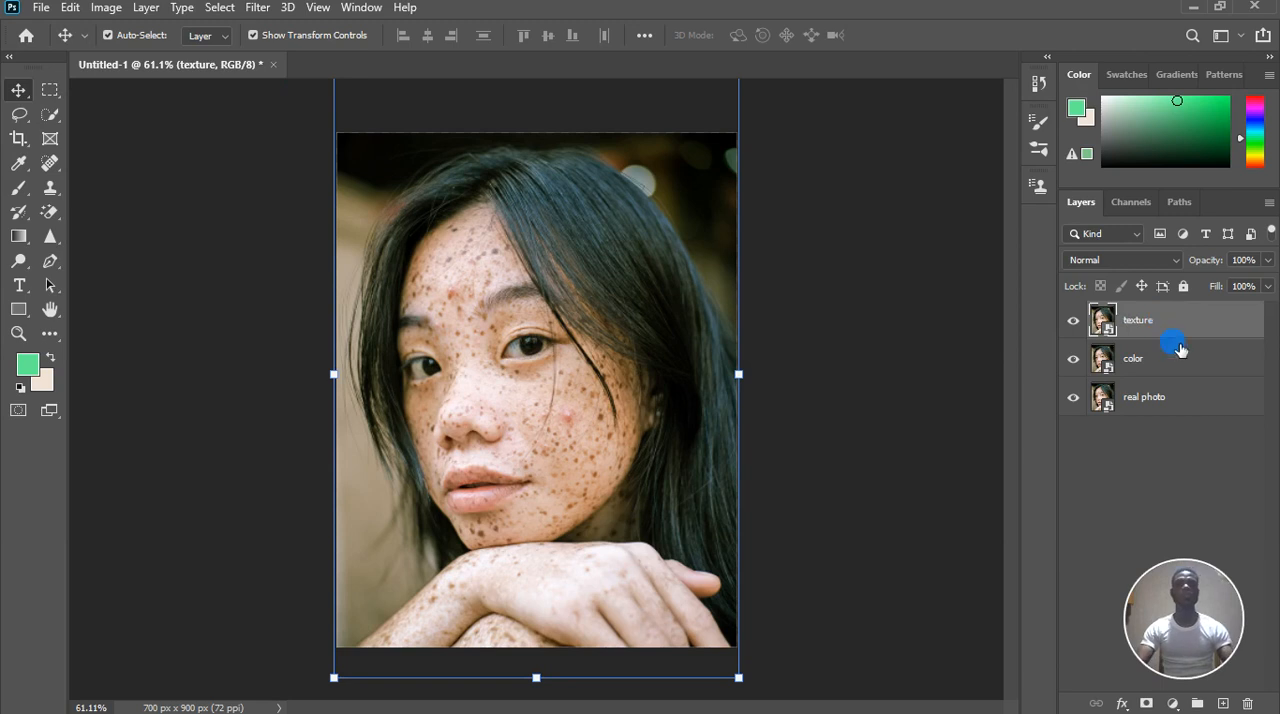
Hide the texture layer
{"action": "left_click", "coordinate": [1073, 321]}
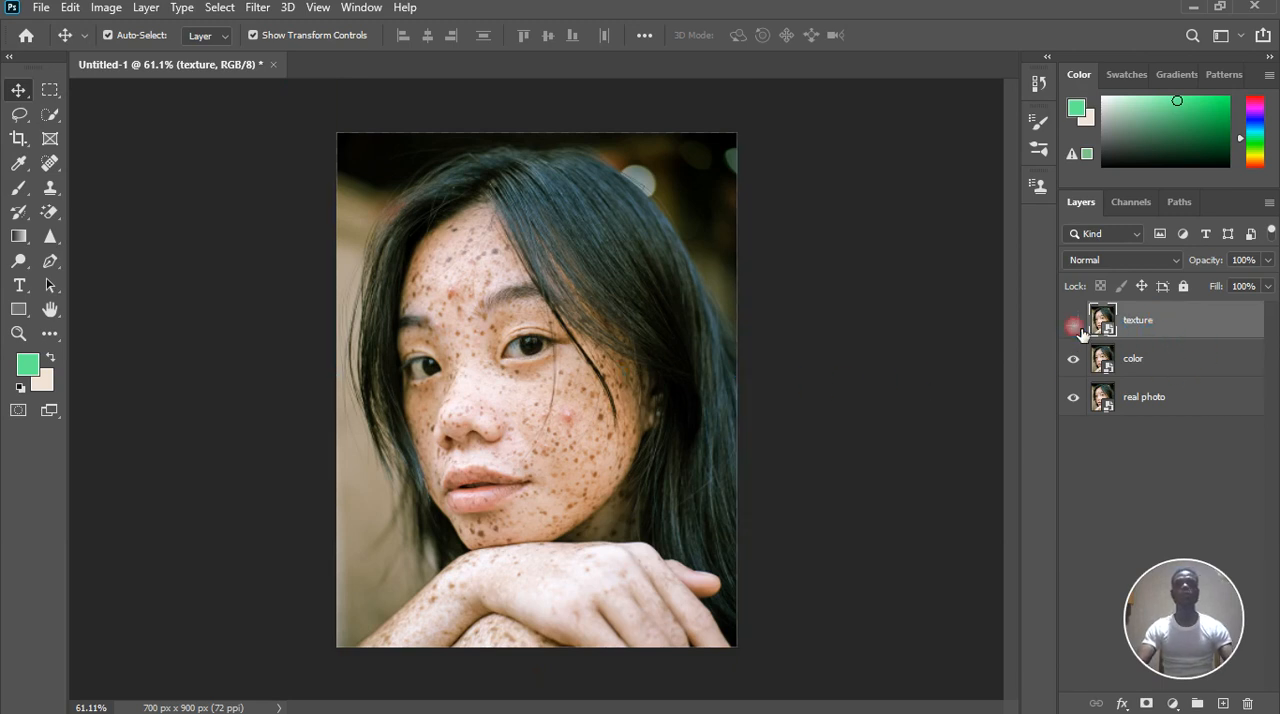
{"action": "scroll", "coordinate": [487, 409], "scroll_direction": "up", "scroll_amount": 11}
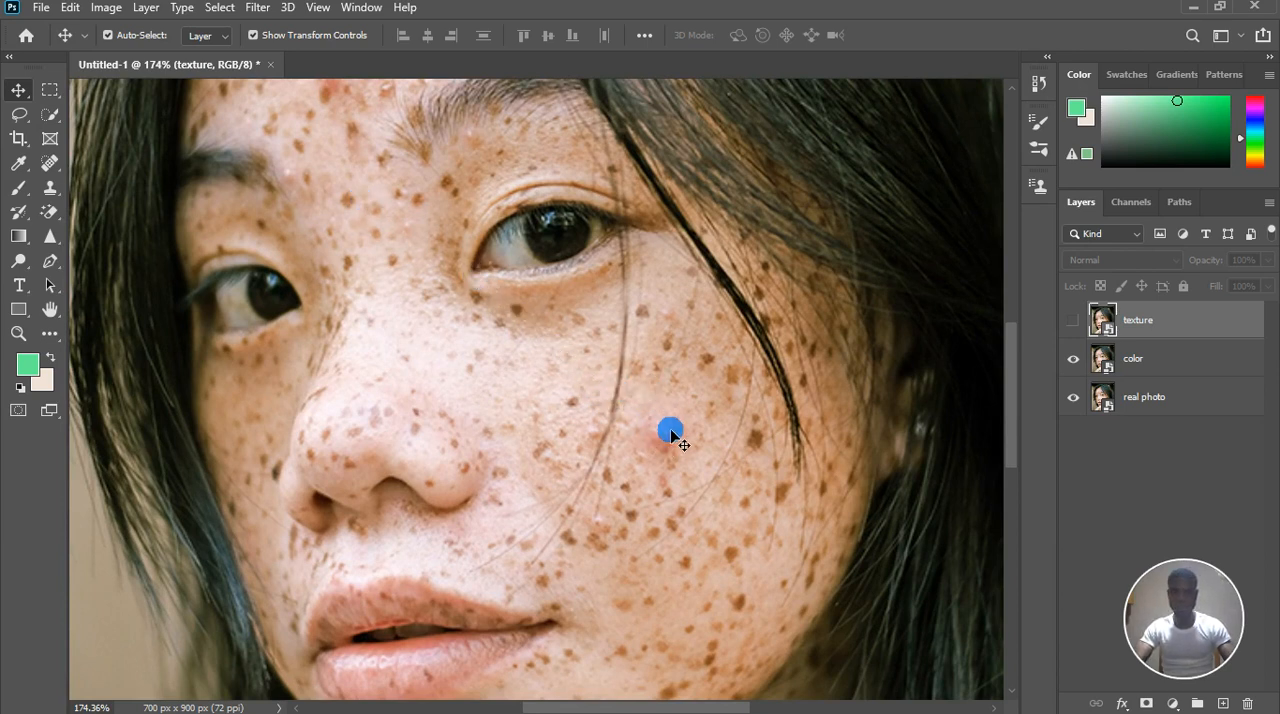
{"action": "scroll", "coordinate": [486, 355], "scroll_direction": "down", "scroll_amount": 1}
{"action": "scroll", "coordinate": [487, 352], "scroll_direction": "down", "scroll_amount": 3}
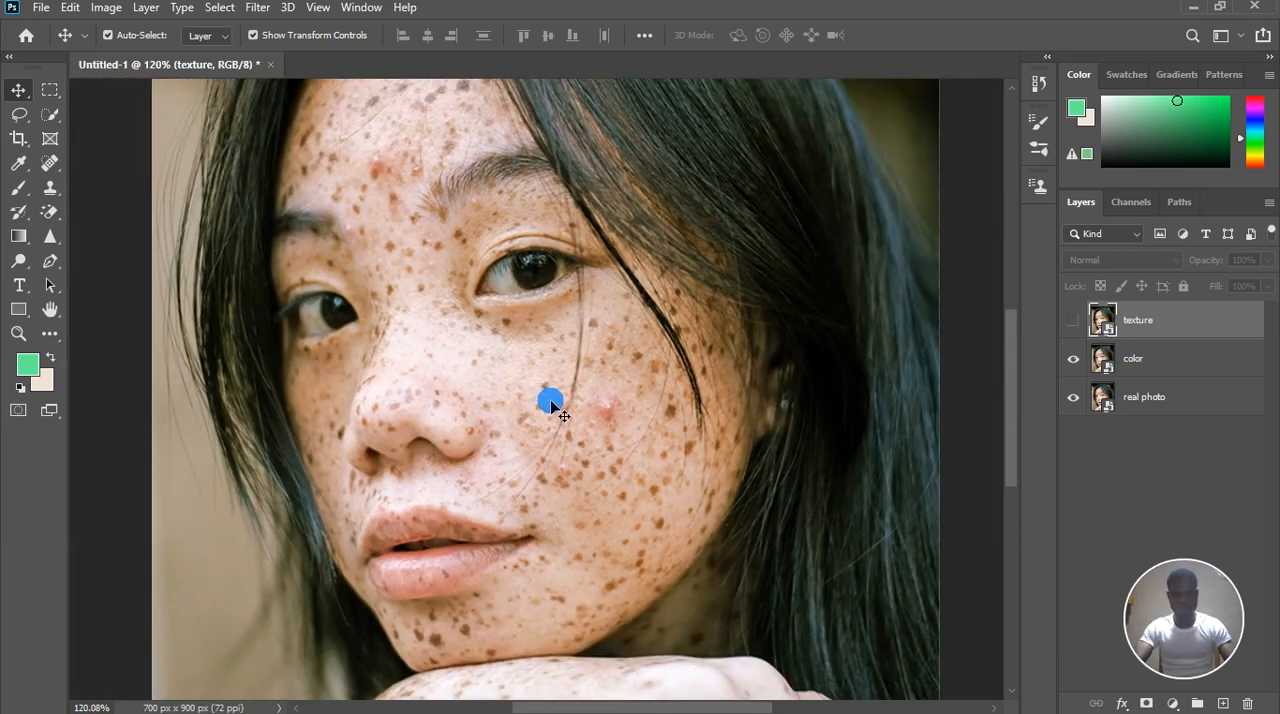
Apply a Gaussian Blur with a radius of 15.2 pixels to the color layer so the freckles blend into the skin
{"action": "left_click", "coordinate": [1176, 371]}
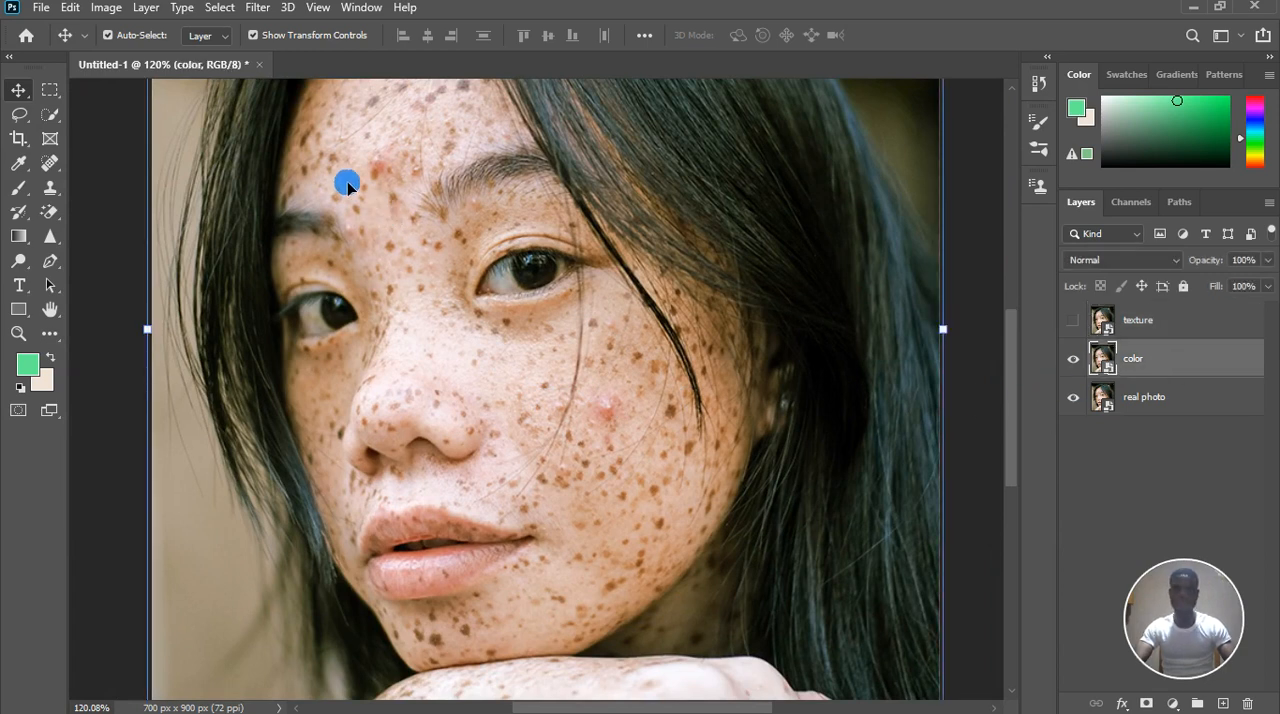
{"action": "left_click", "coordinate": [260, 12]}
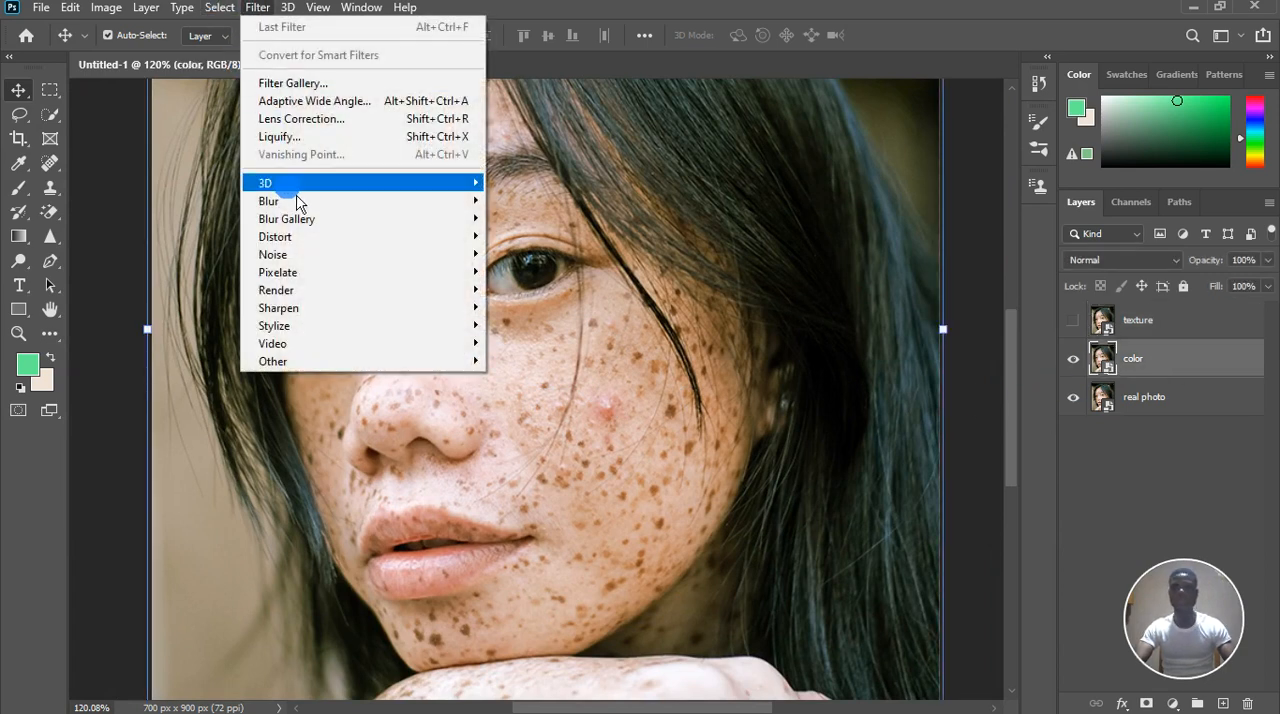
{"action": "mouse_move", "coordinate": [304, 205]}
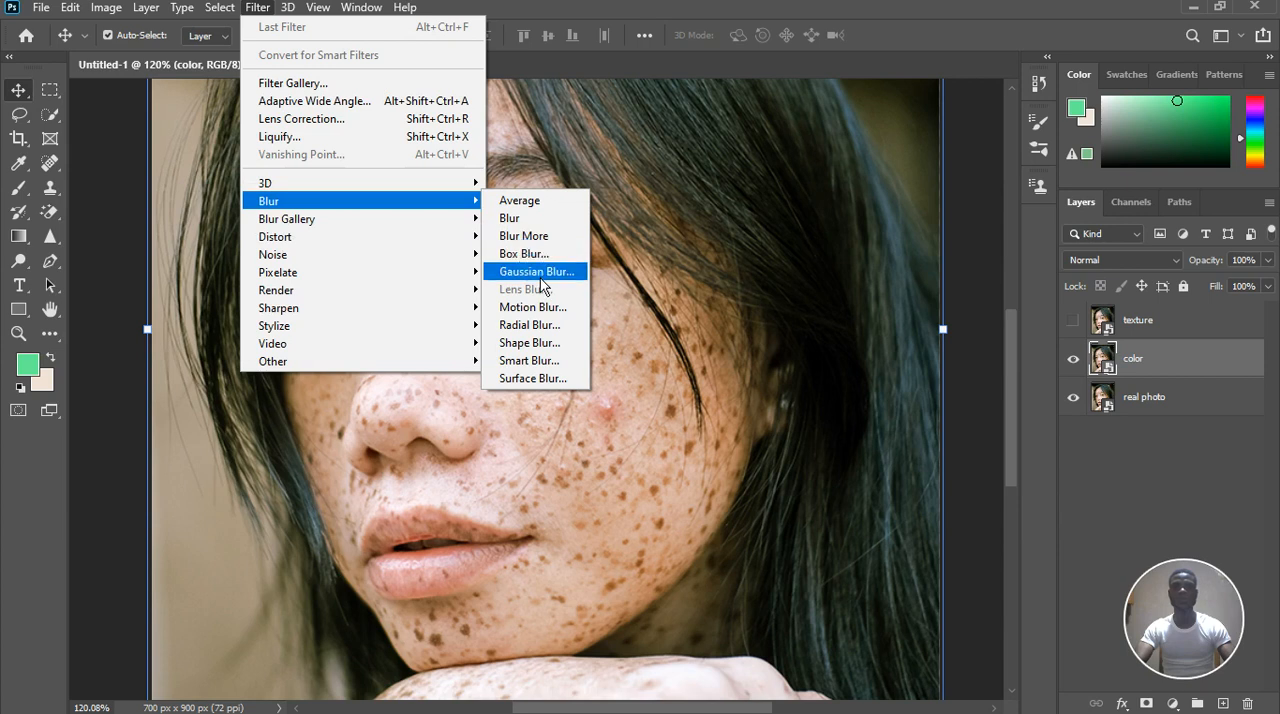
{"action": "left_click", "coordinate": [536, 271]}
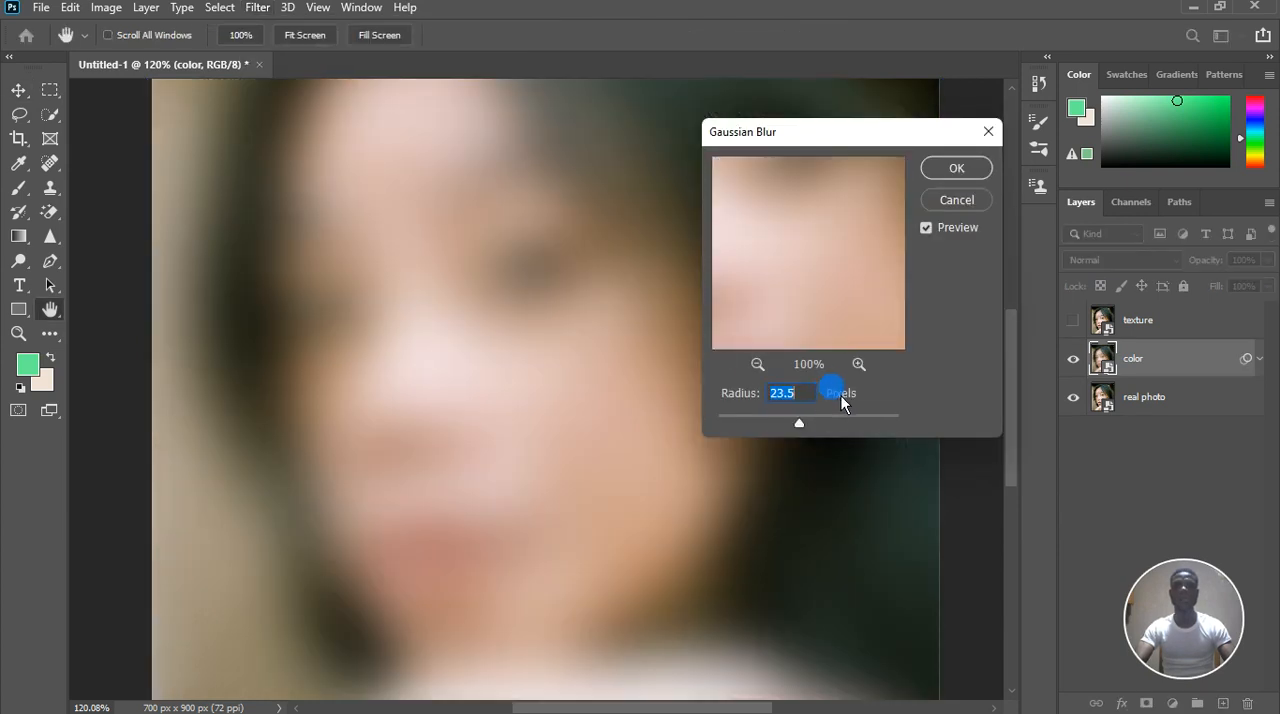
{"action": "left_click", "coordinate": [783, 422]}
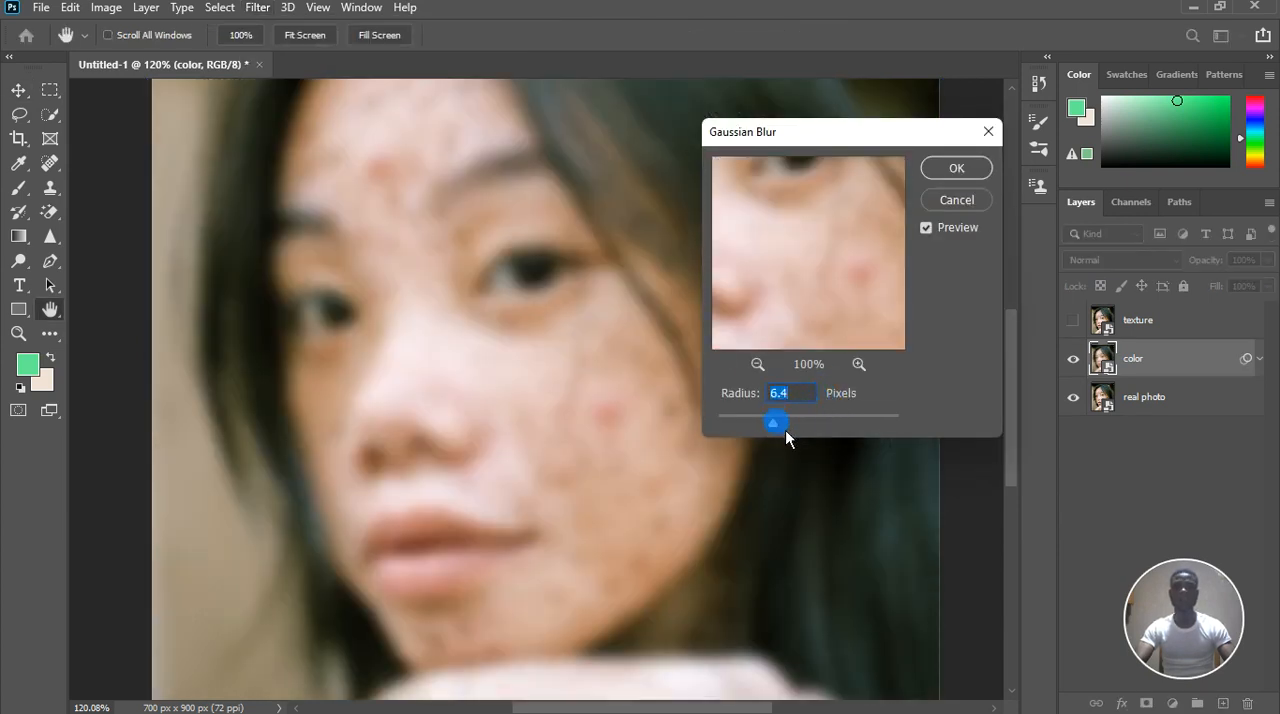
{"action": "left_click_drag", "start_coordinate": [789, 432], "coordinate": [799, 435]}
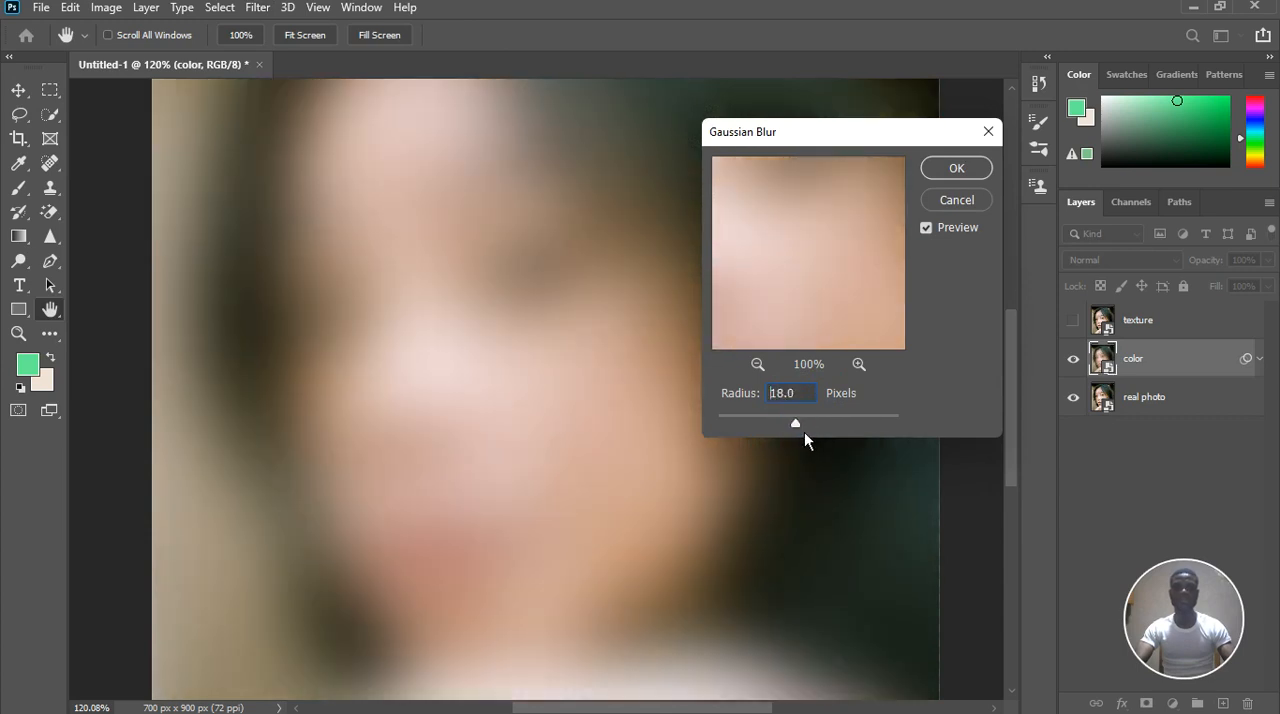
{"action": "left_click", "coordinate": [804, 432]}
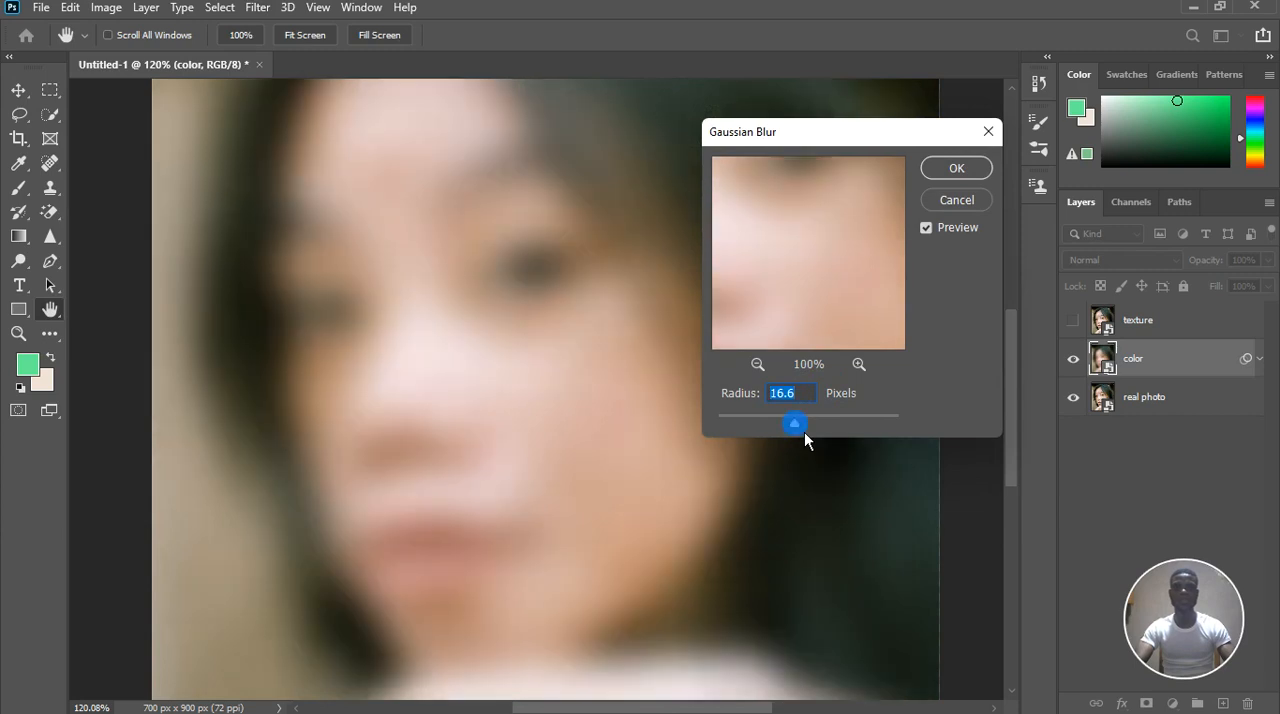
{"action": "left_click_drag", "start_coordinate": [804, 432], "coordinate": [799, 435]}
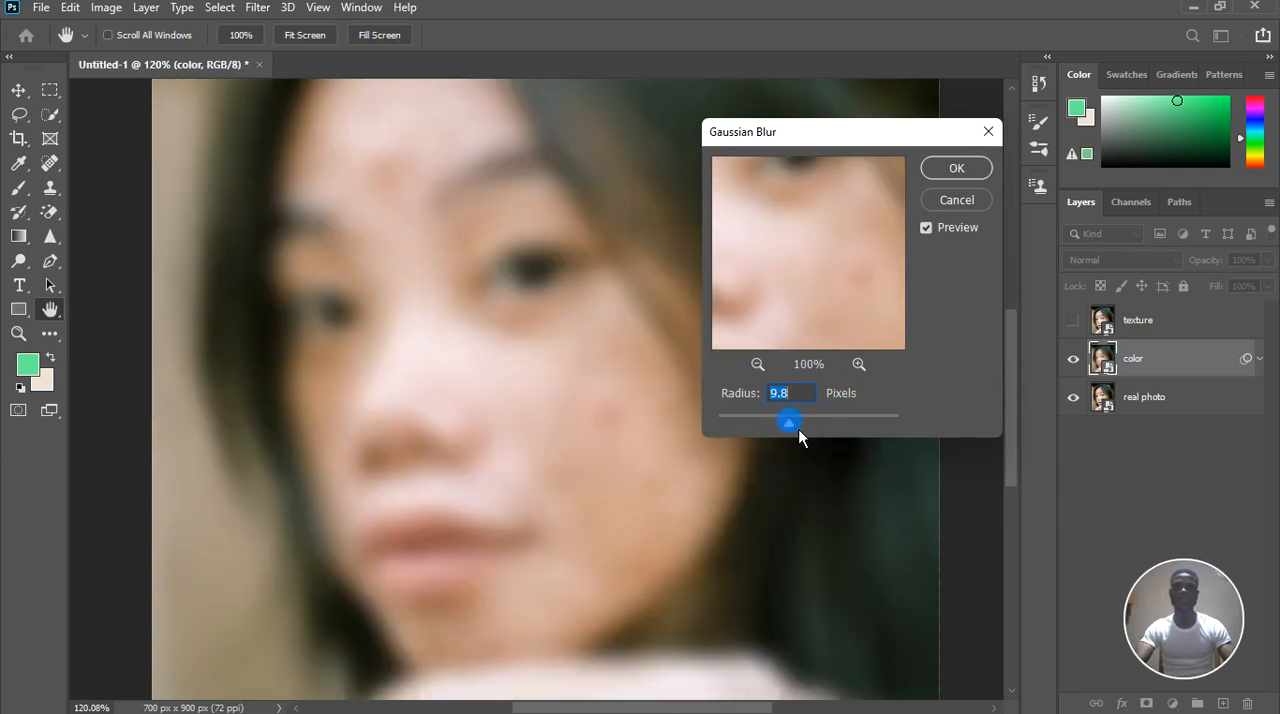
{"action": "key", "text": "Right"}
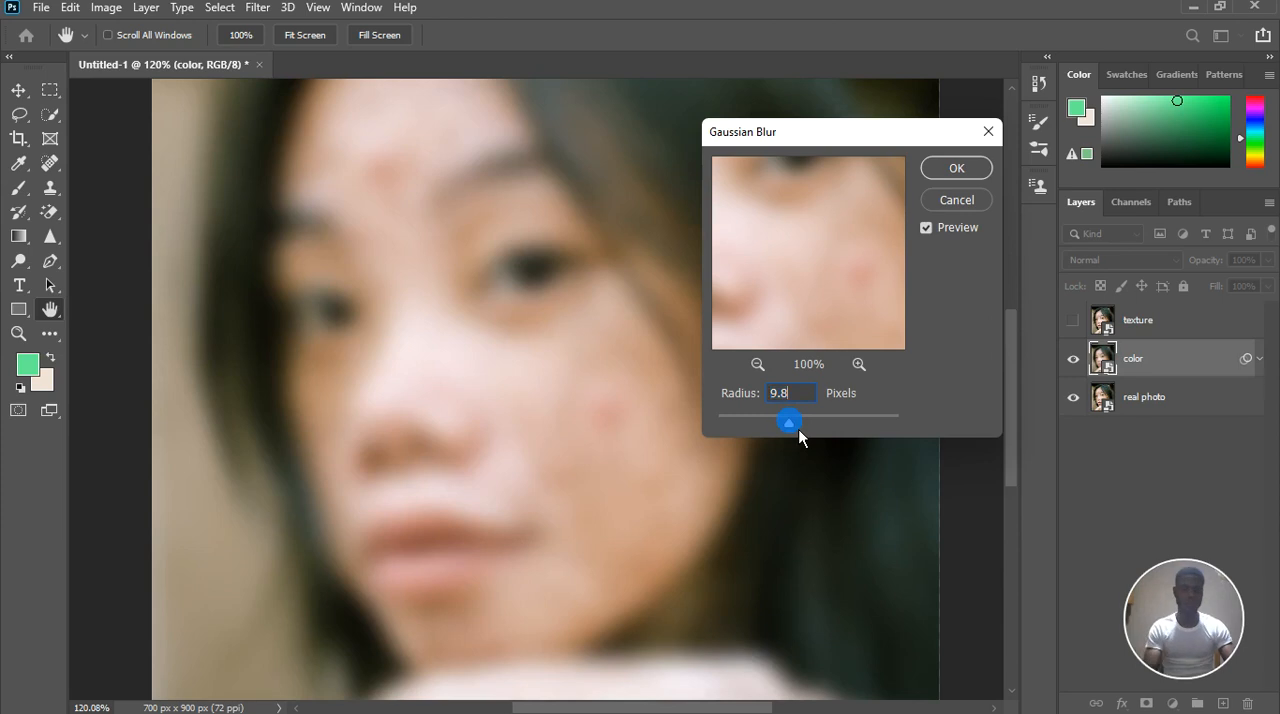
{"action": "left_click", "coordinate": [800, 434]}
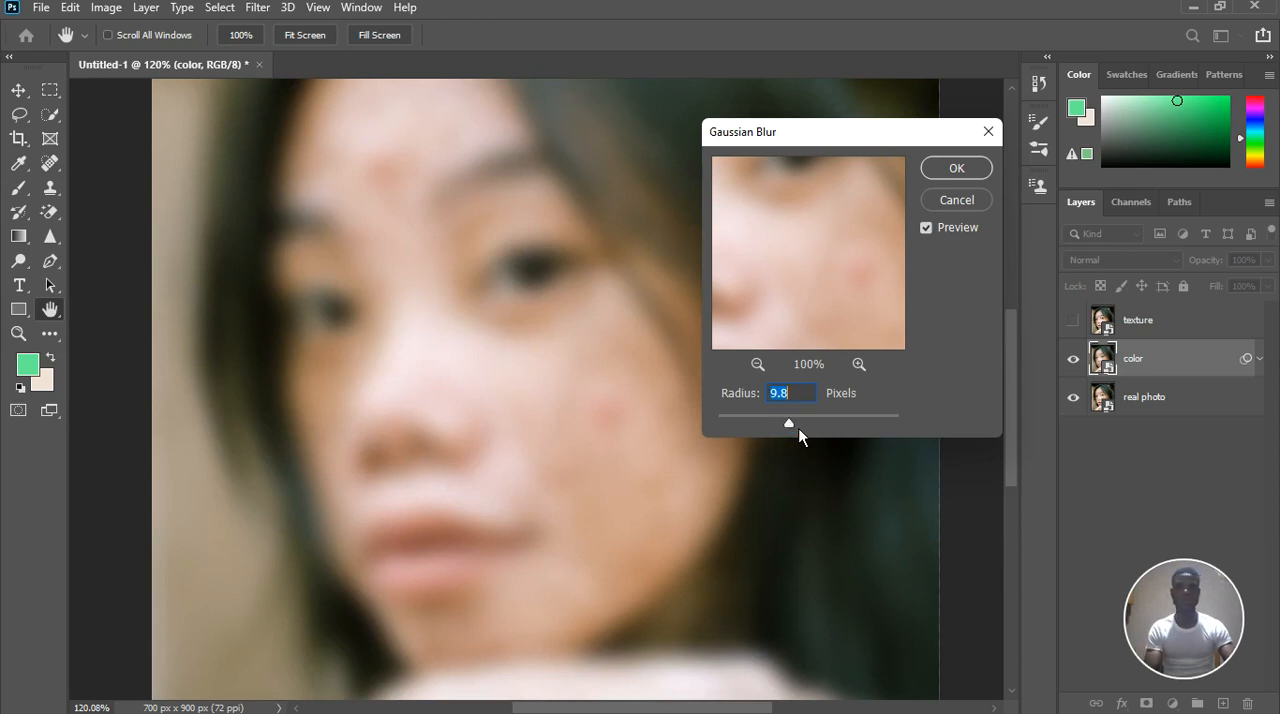
{"action": "left_click_drag", "start_coordinate": [802, 426], "coordinate": [804, 426]}
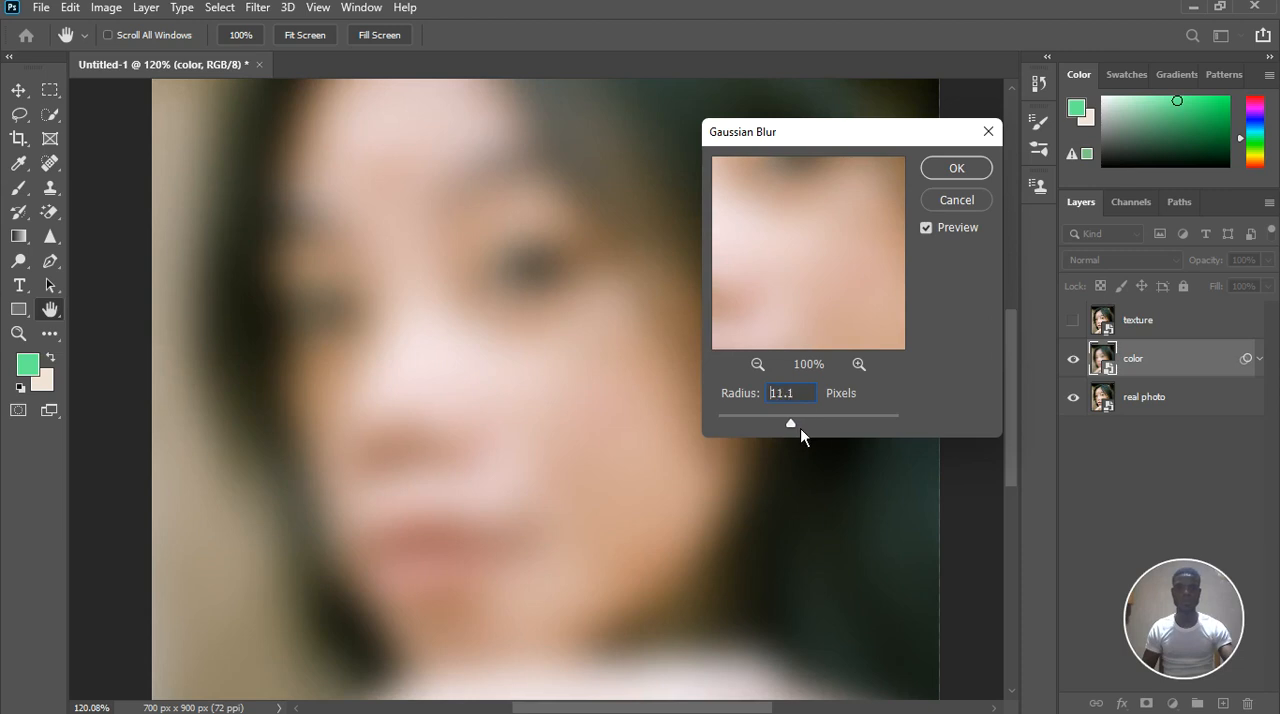
{"action": "left_click", "coordinate": [790, 424]}
{"action": "left_click_drag", "start_coordinate": [800, 428], "coordinate": [803, 428]}
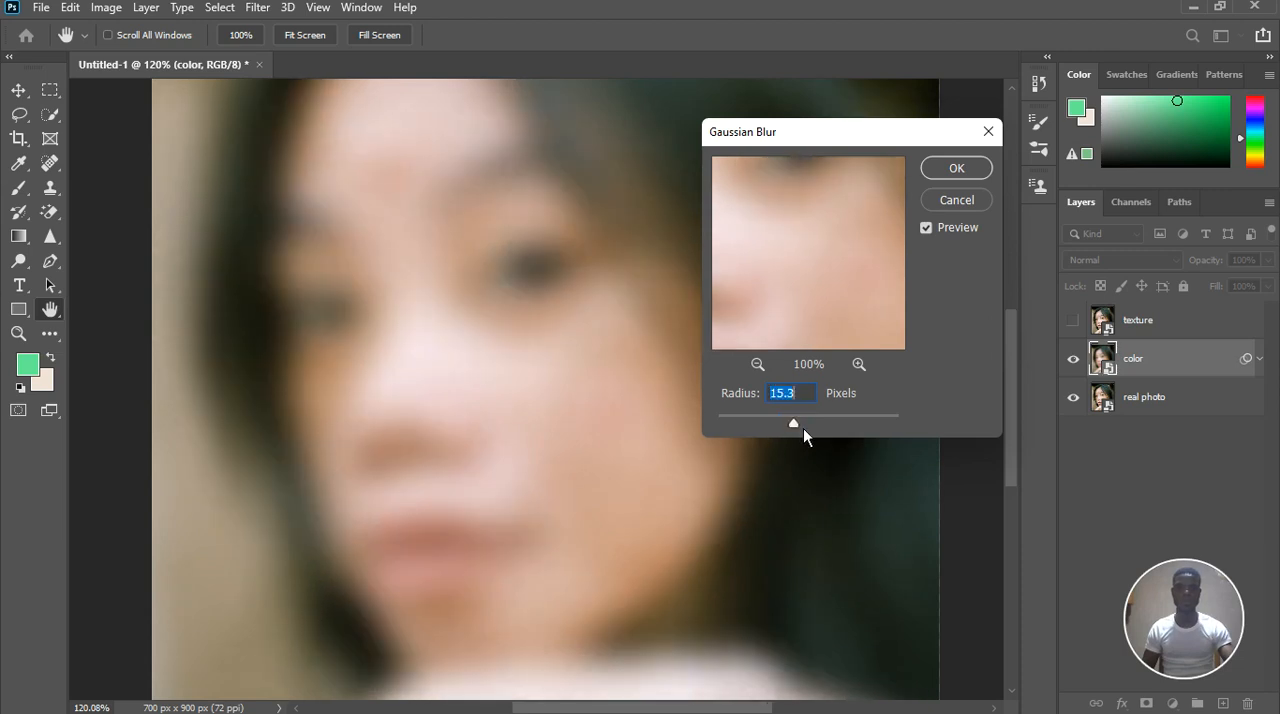
{"action": "key", "text": "Down"}
{"action": "key", "text": "Down"}
{"action": "key", "text": "Down"}
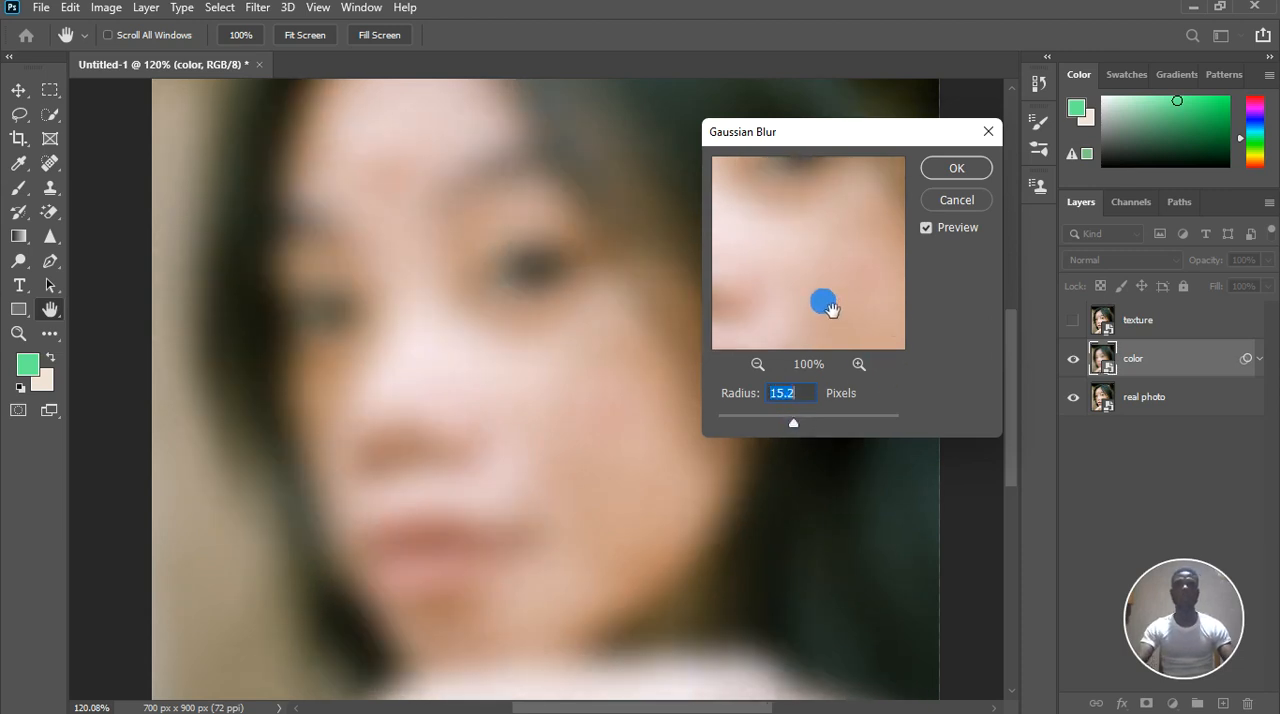
{"action": "left_click", "coordinate": [960, 168]}
{"action": "key", "text": "v"}
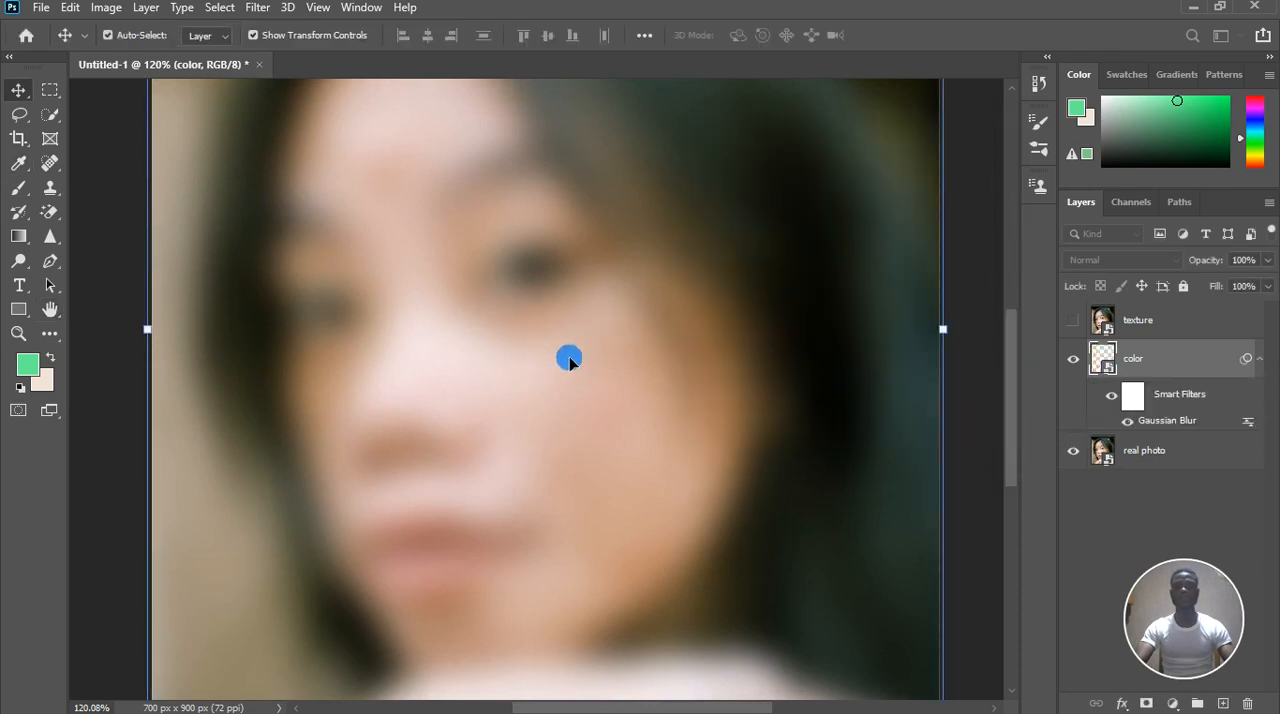
Show the texture layer again and make it the active layer
{"action": "key", "text": "ctrl+0"}
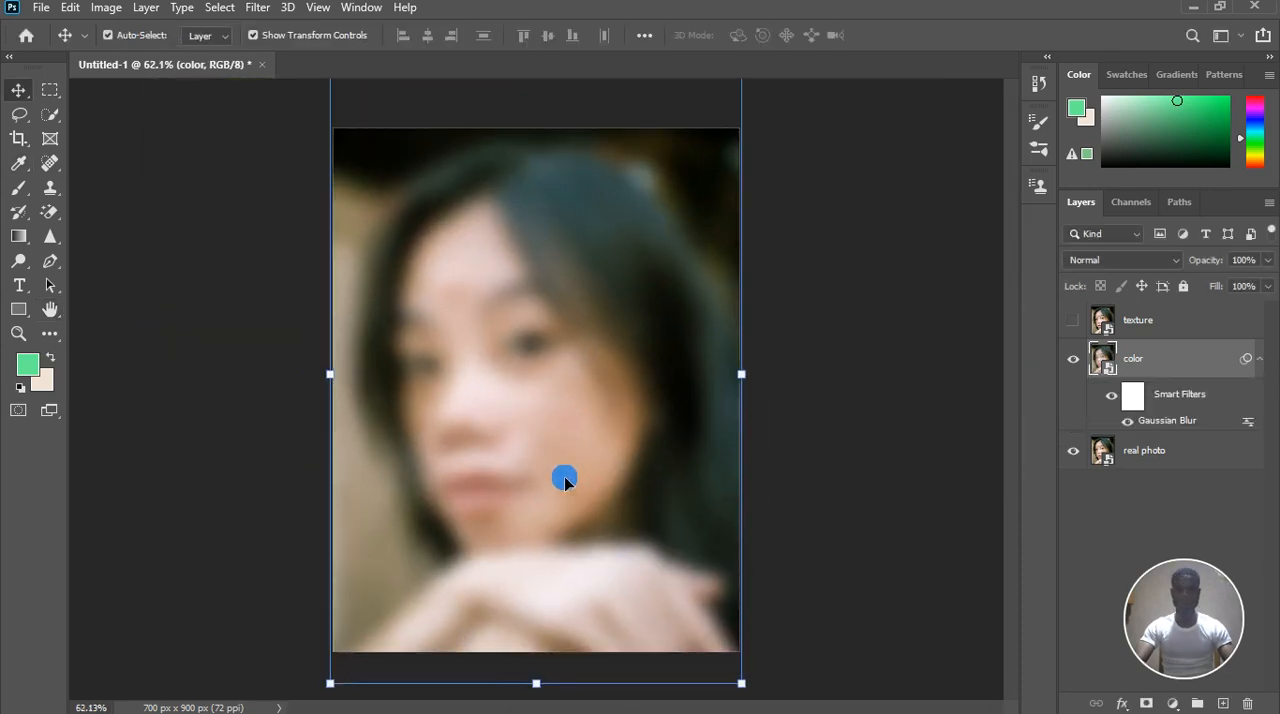
{"action": "scroll", "coordinate": [564, 476], "scroll_direction": "up", "scroll_amount": 1}
{"action": "scroll", "coordinate": [570, 483], "scroll_direction": "up", "scroll_amount": 1}
{"action": "scroll", "coordinate": [574, 486], "scroll_direction": "down", "scroll_amount": 1}
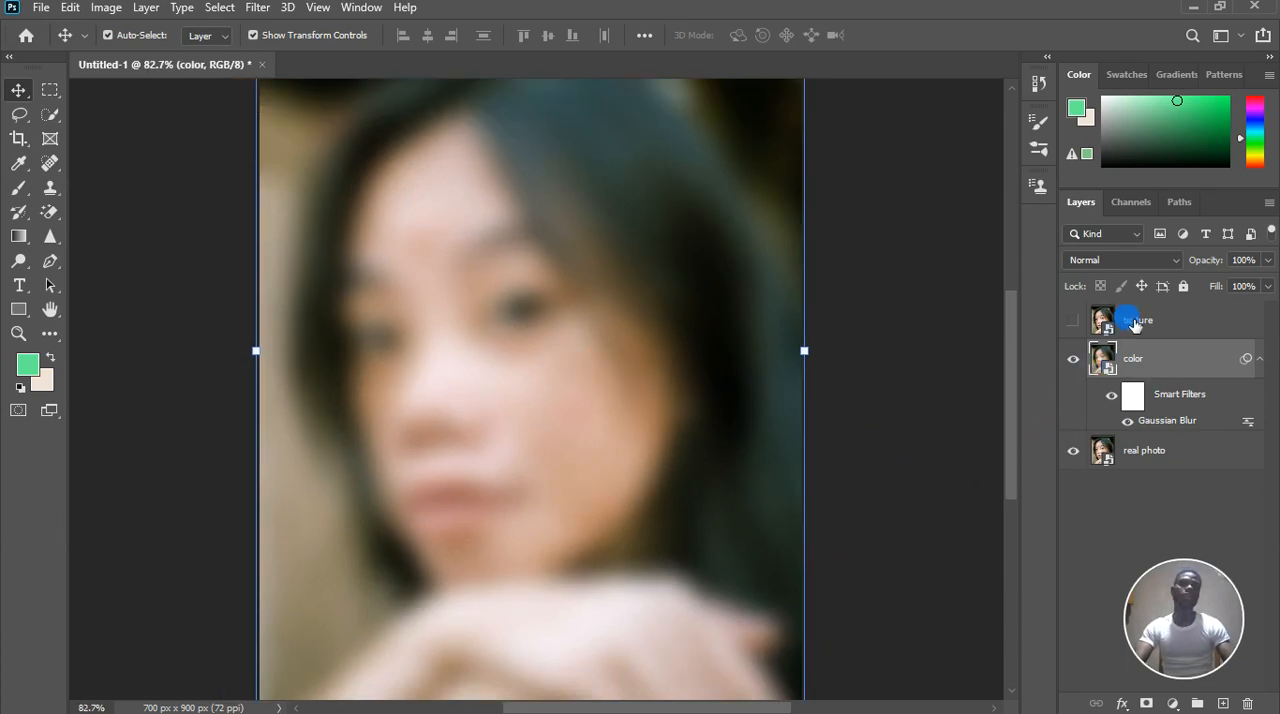
{"action": "left_click", "coordinate": [1074, 320]}
{"action": "left_click", "coordinate": [1160, 325]}
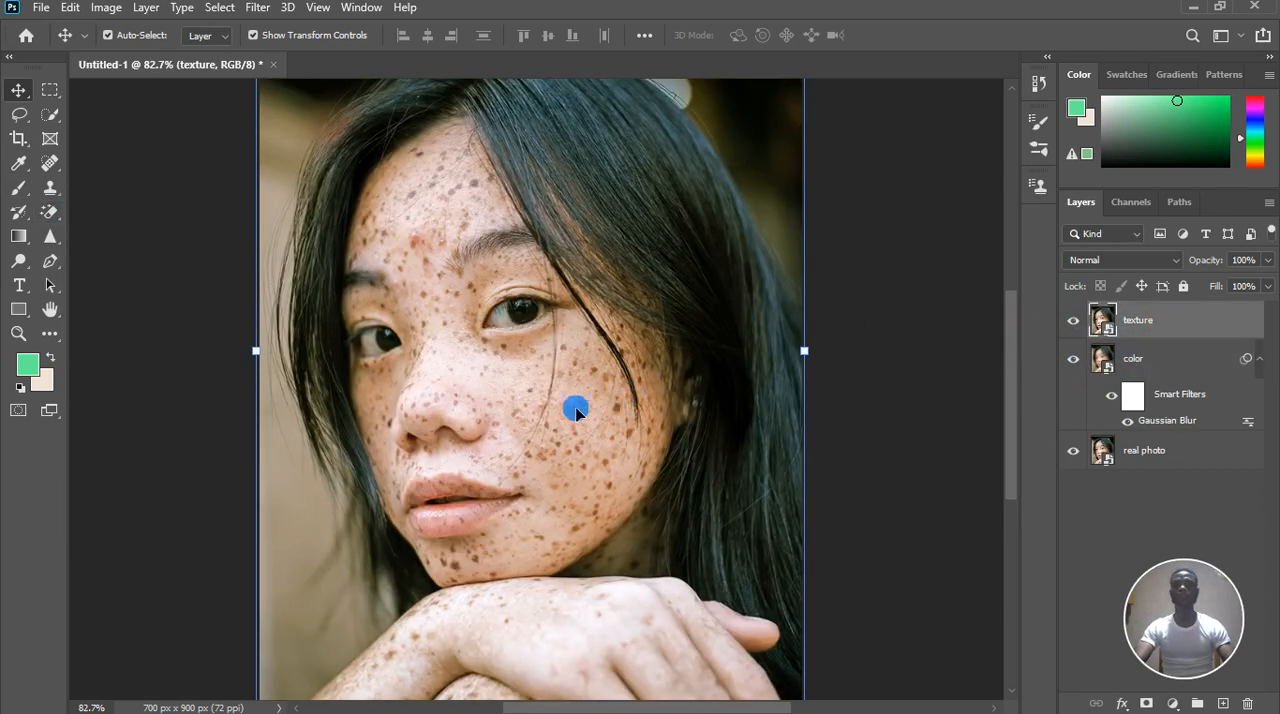
Rasterize the texture layer
{"action": "scroll", "coordinate": [548, 418], "scroll_direction": "up", "scroll_amount": 2}
{"action": "scroll", "coordinate": [548, 418], "scroll_direction": "up", "scroll_amount": 3}
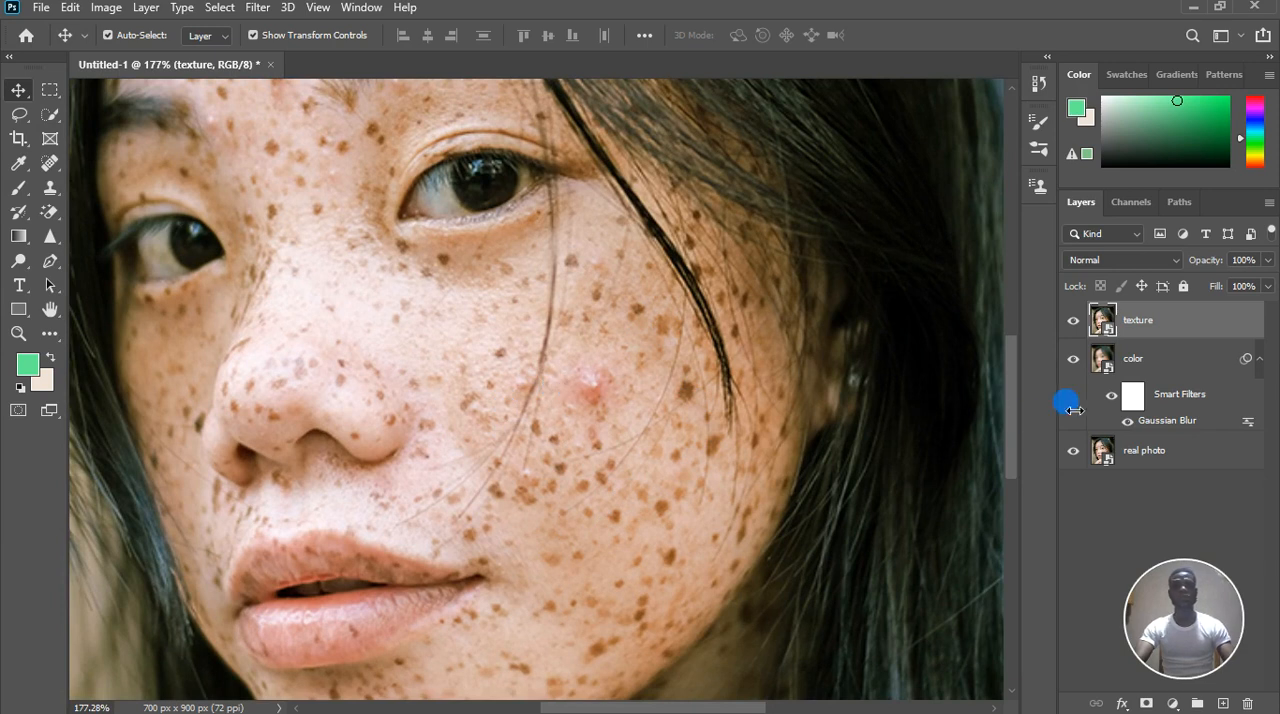
{"action": "left_click", "coordinate": [1158, 380]}
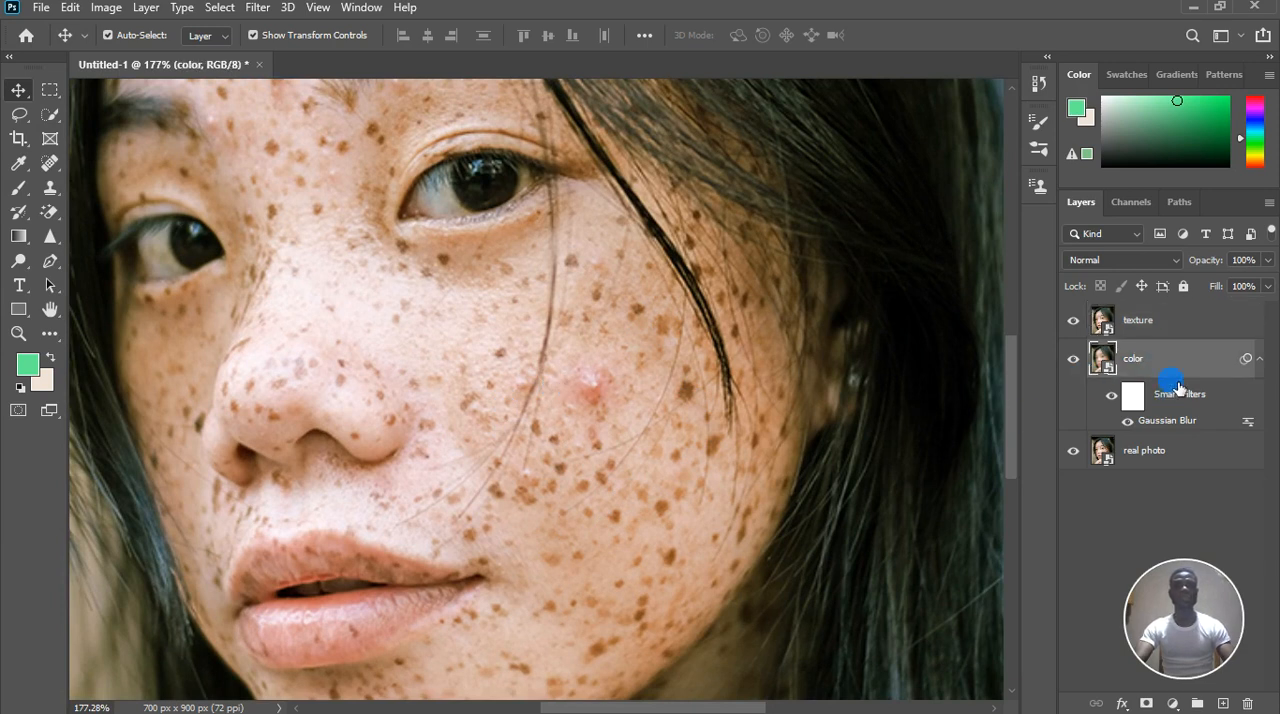
{"action": "left_click", "coordinate": [1160, 322]}
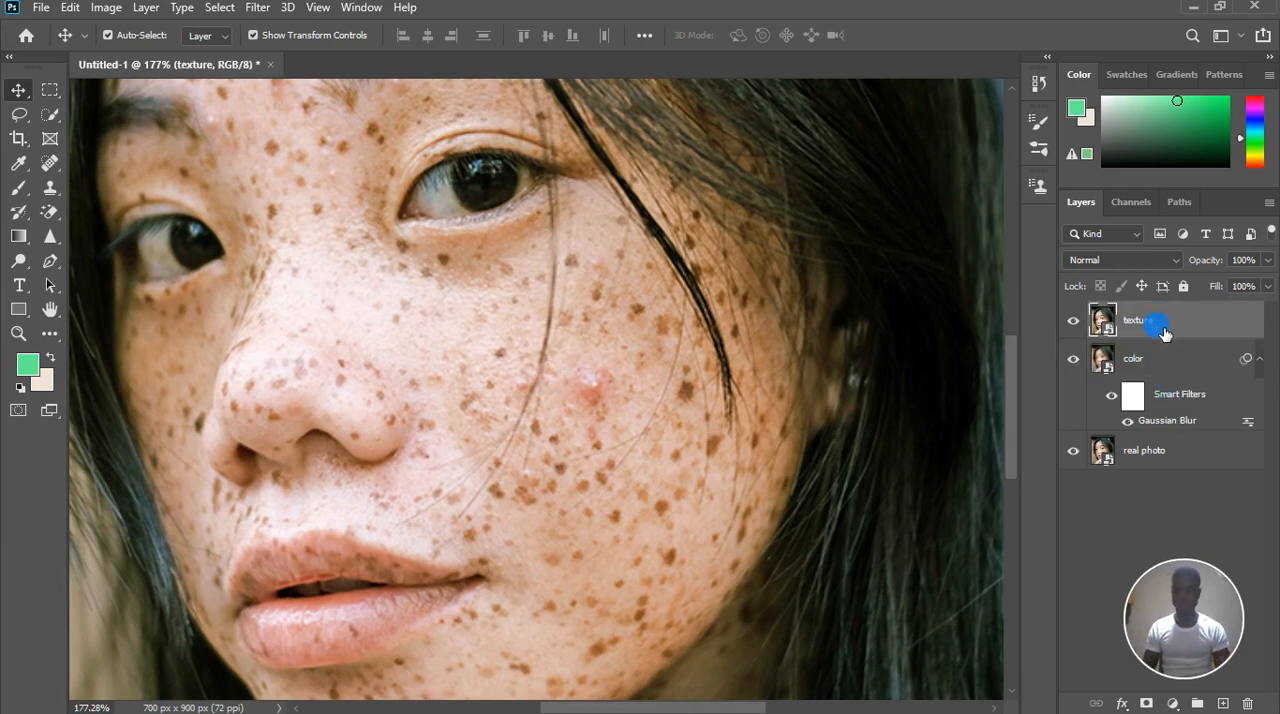
{"action": "right_click", "coordinate": [1183, 331]}
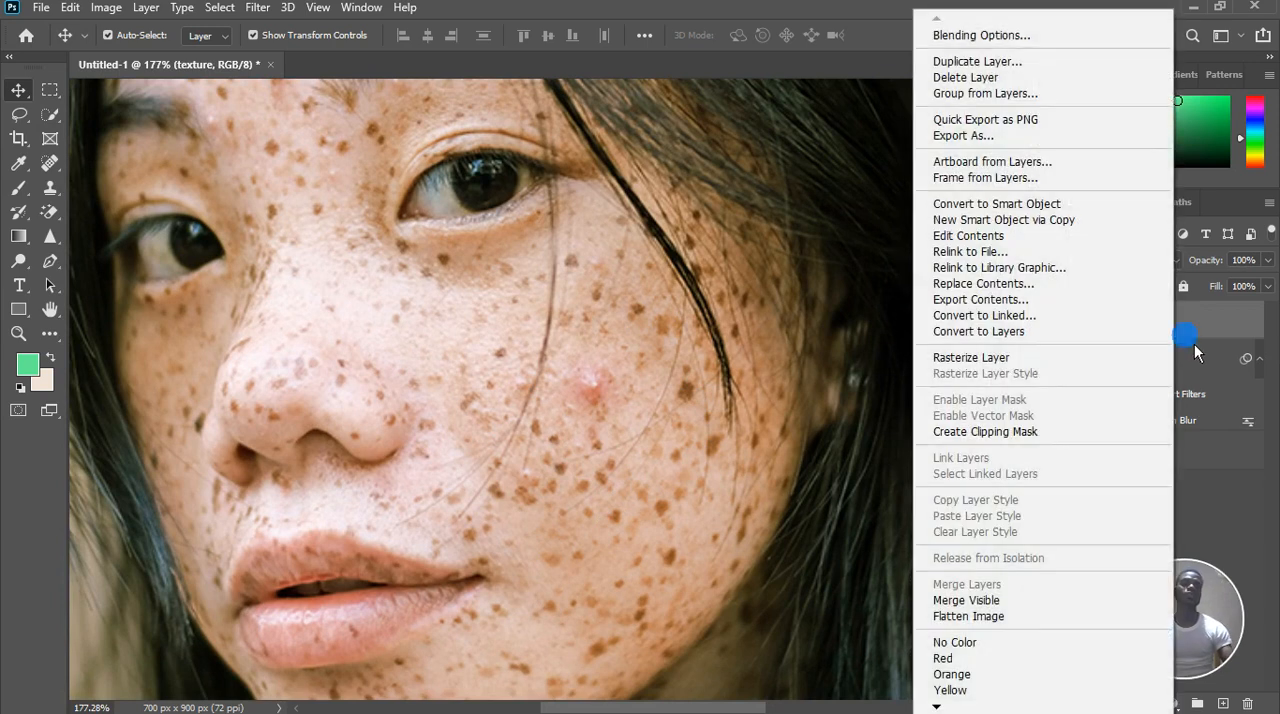
{"action": "left_click", "coordinate": [1027, 358]}
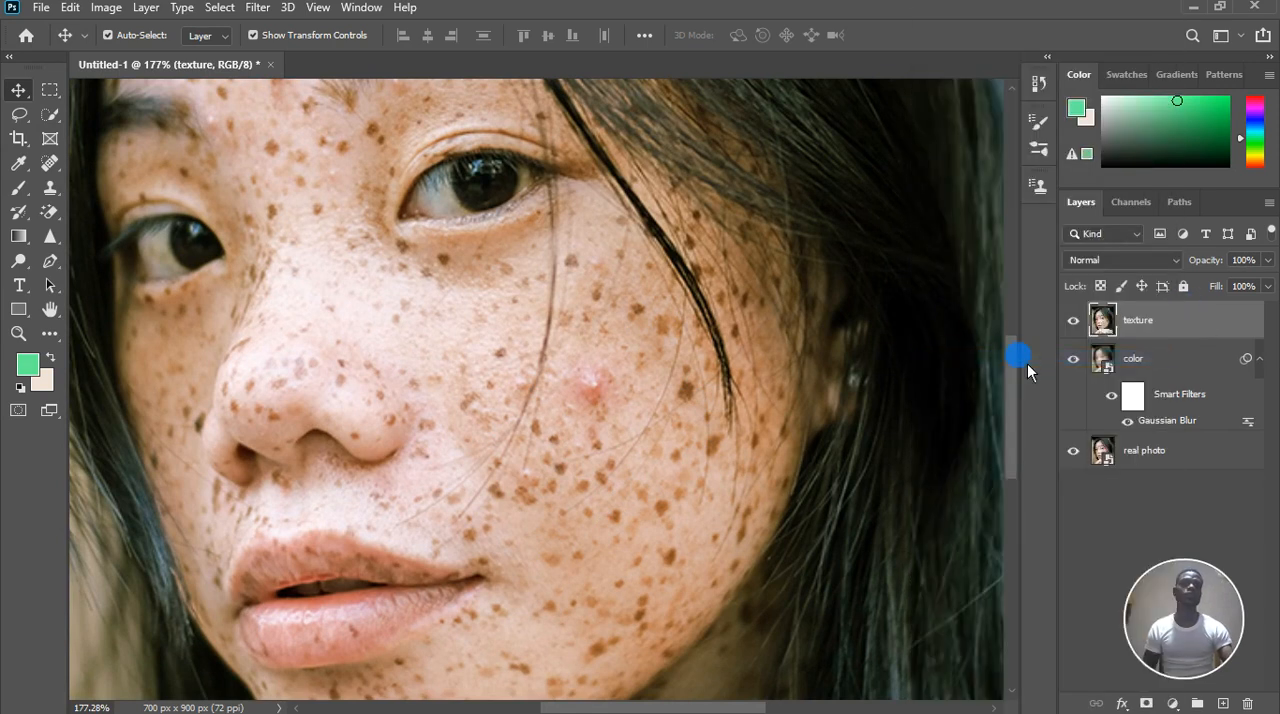
Run Apply Image on the texture layer with the color layer as source, Subtract blending, scale 2 and offset 128
{"action": "left_click", "coordinate": [105, 12]}
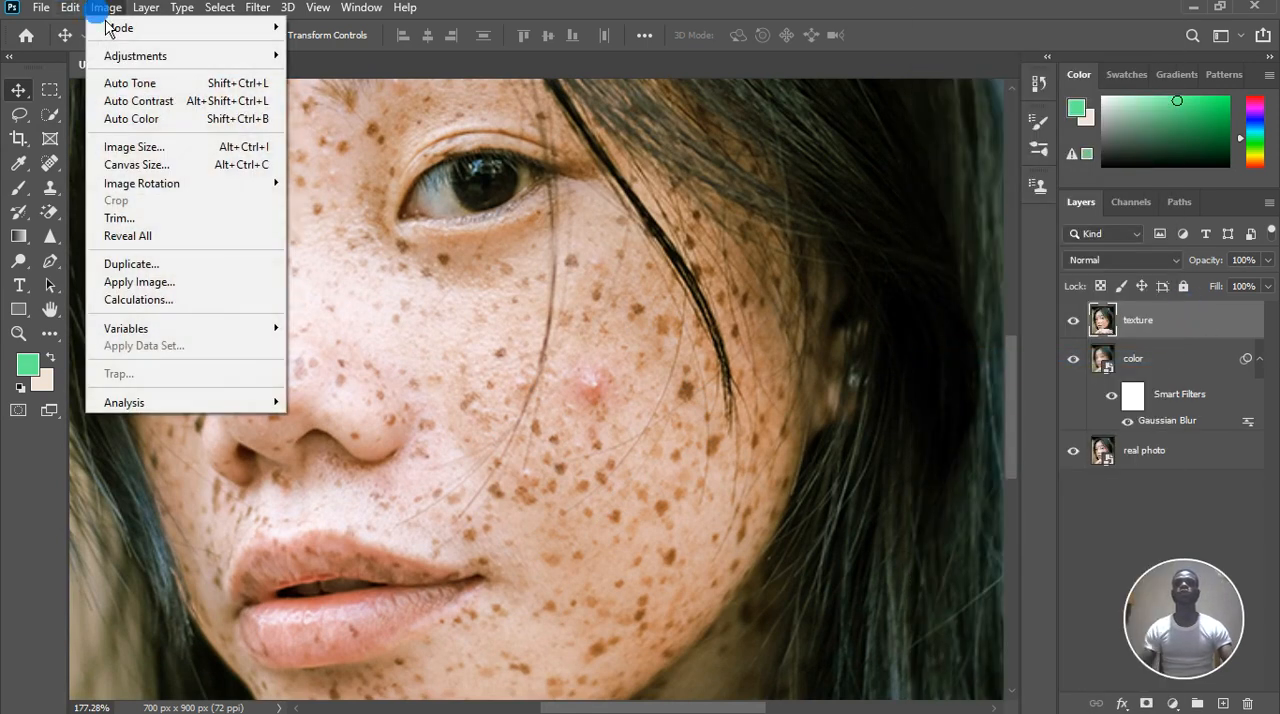
{"action": "left_click", "coordinate": [140, 283]}
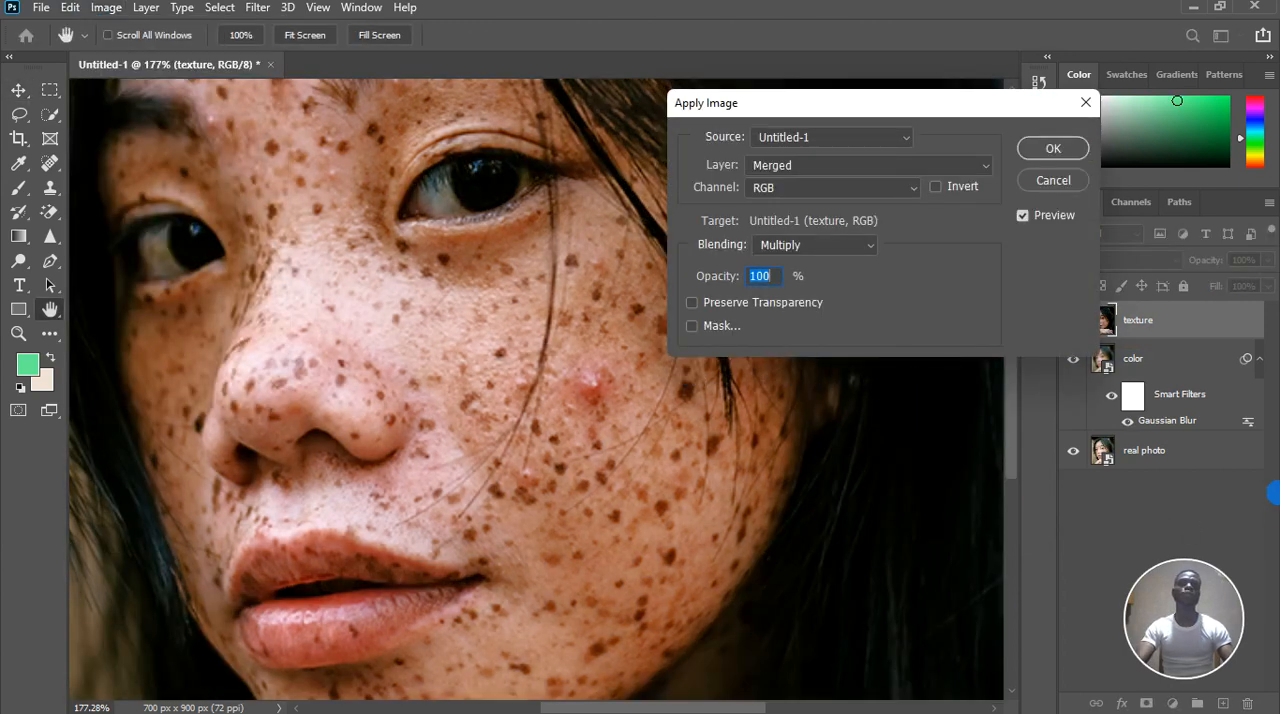
{"action": "left_click", "coordinate": [852, 168]}
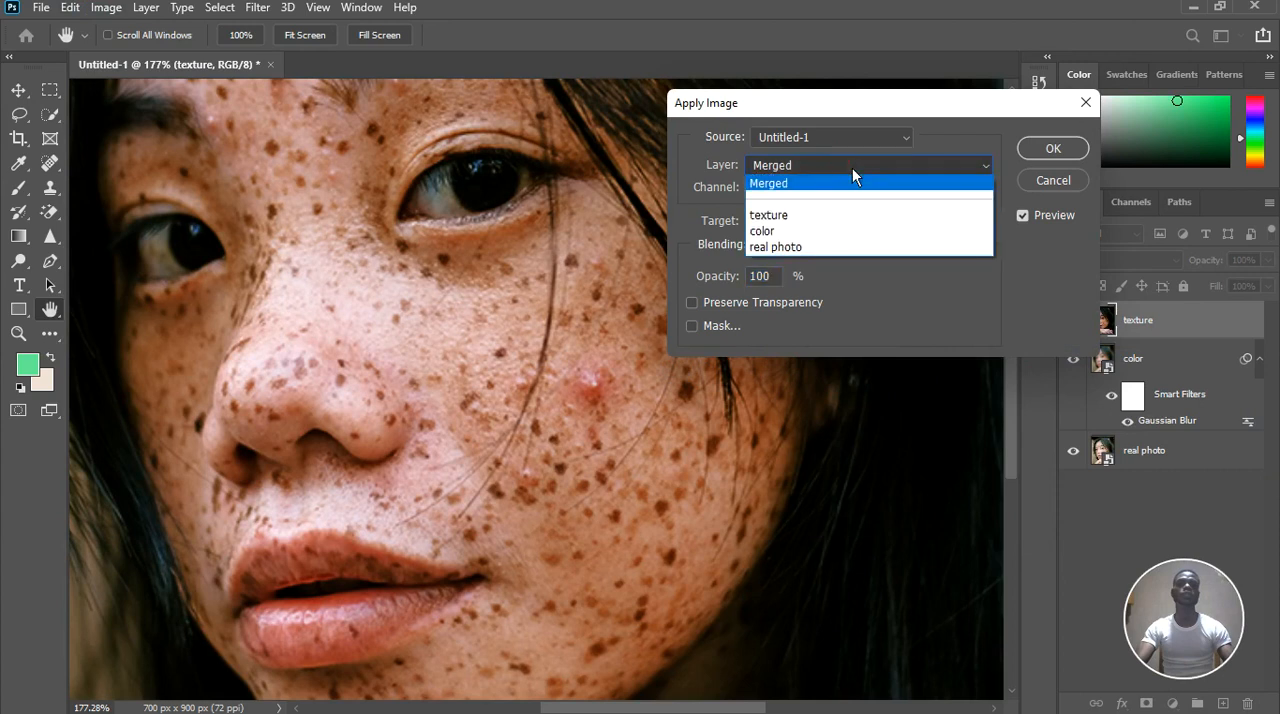
{"action": "left_click", "coordinate": [785, 231]}
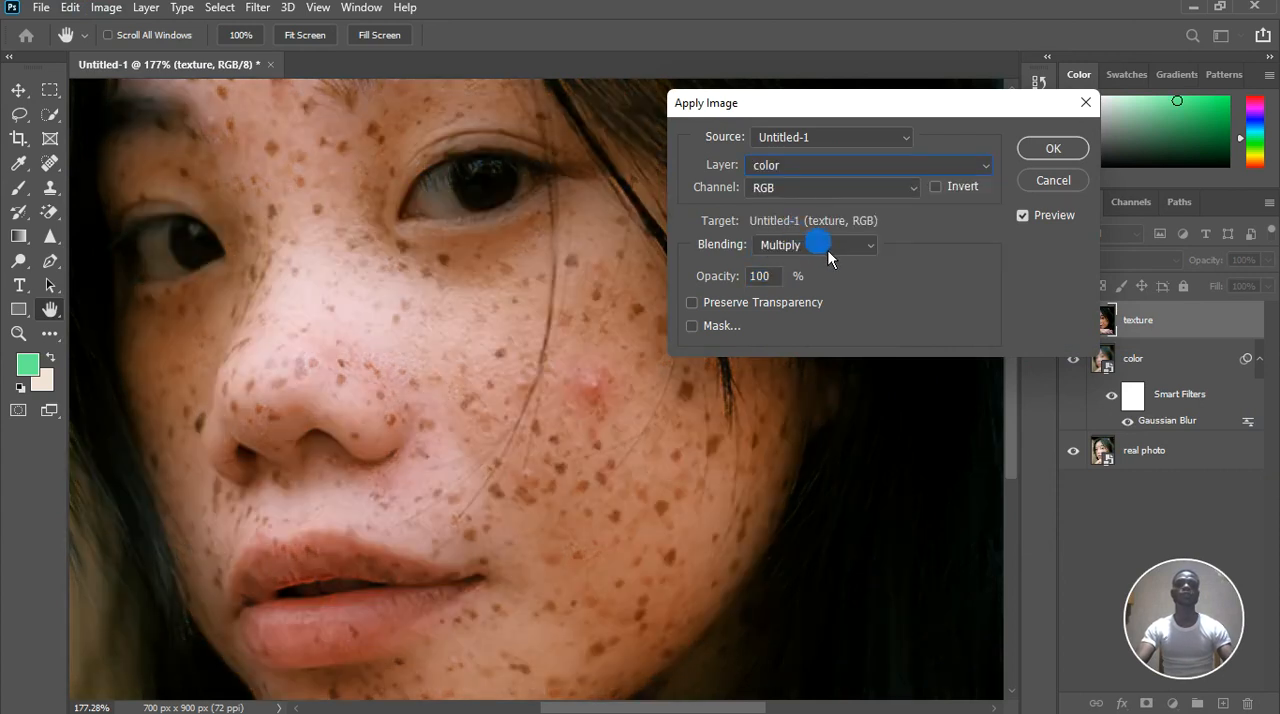
{"action": "left_click", "coordinate": [803, 243]}
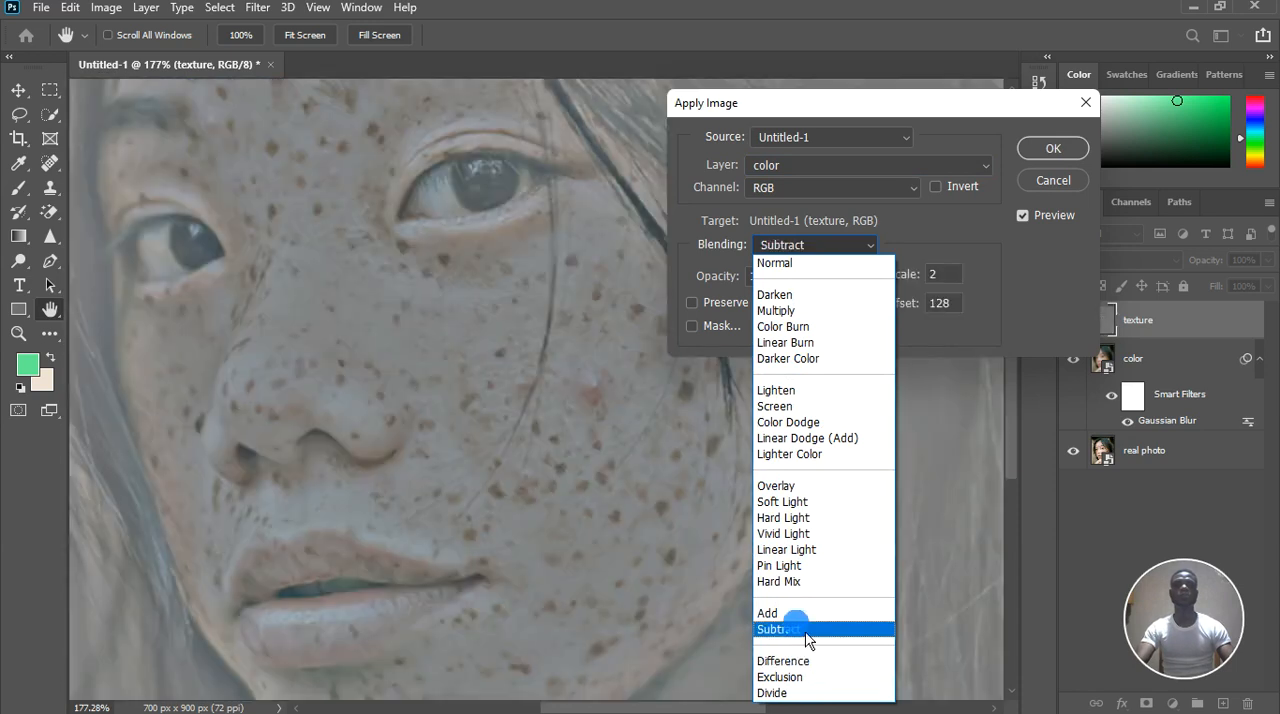
{"action": "left_click", "coordinate": [806, 631]}
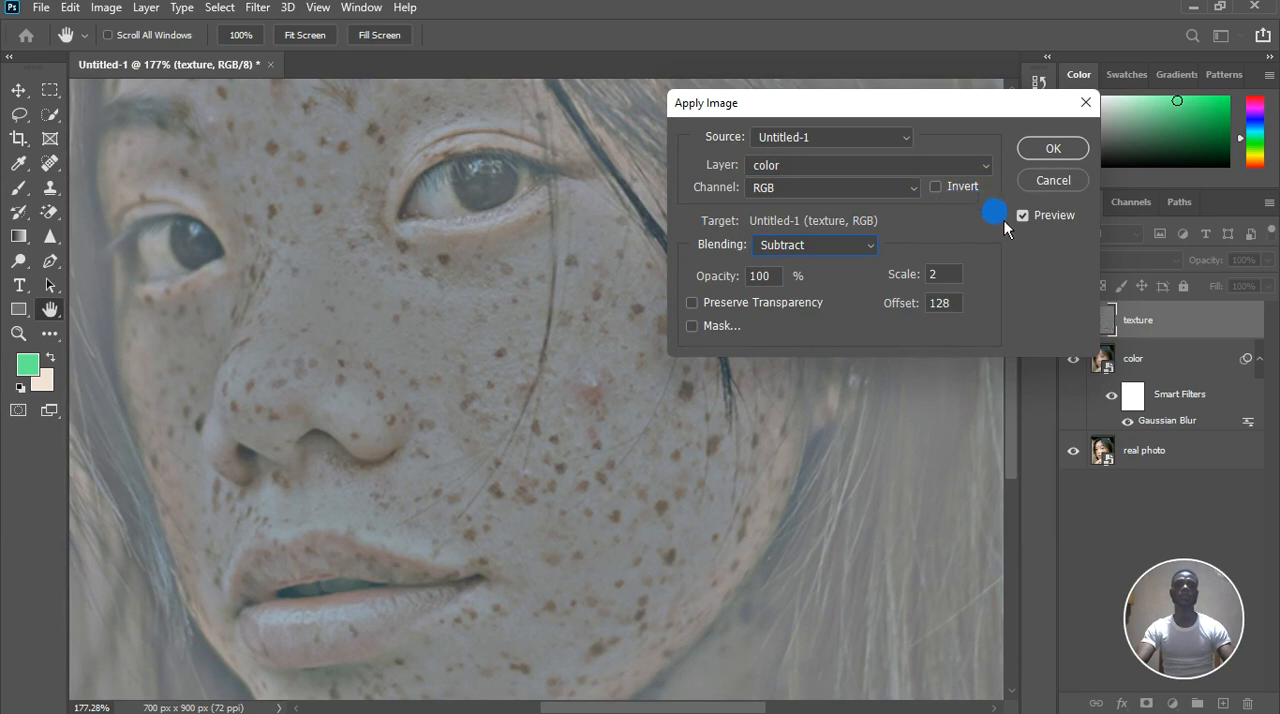
{"action": "left_click", "coordinate": [1054, 150]}
Set the texture layer's blend mode to Linear Light
{"action": "key", "text": "ctrl+0"}
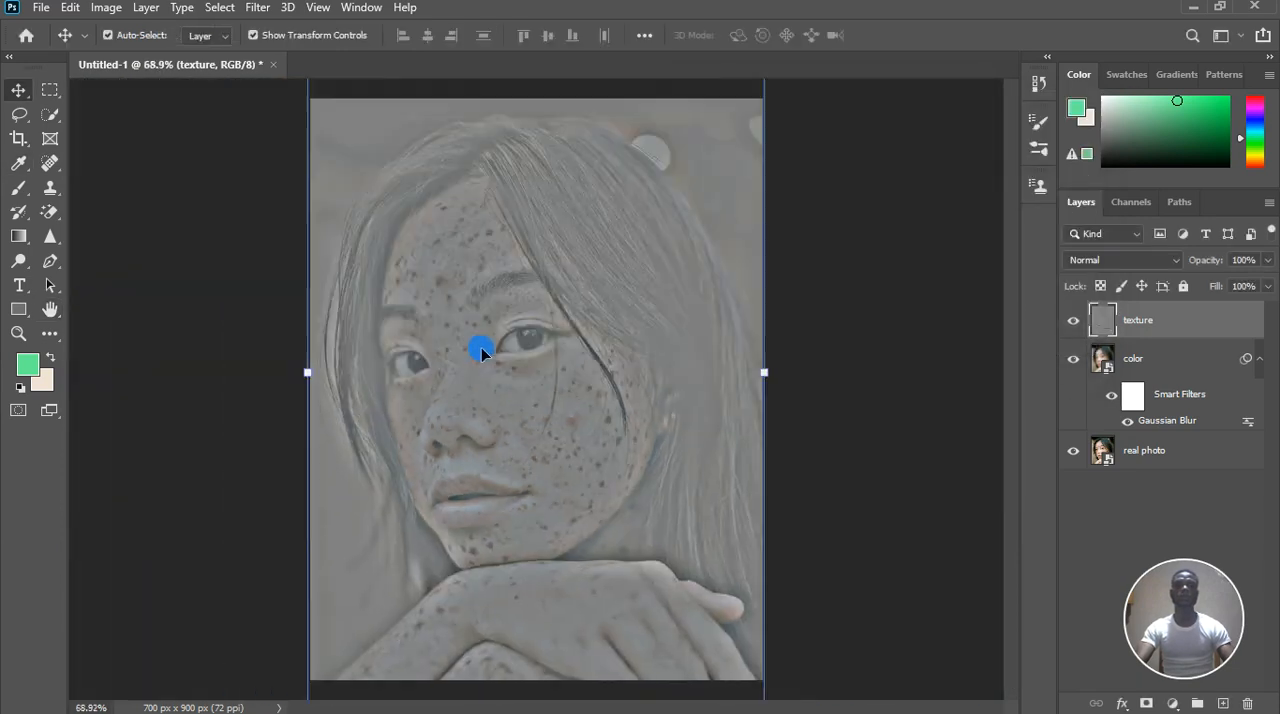
{"action": "scroll", "coordinate": [524, 407], "scroll_direction": "up", "scroll_amount": 5}
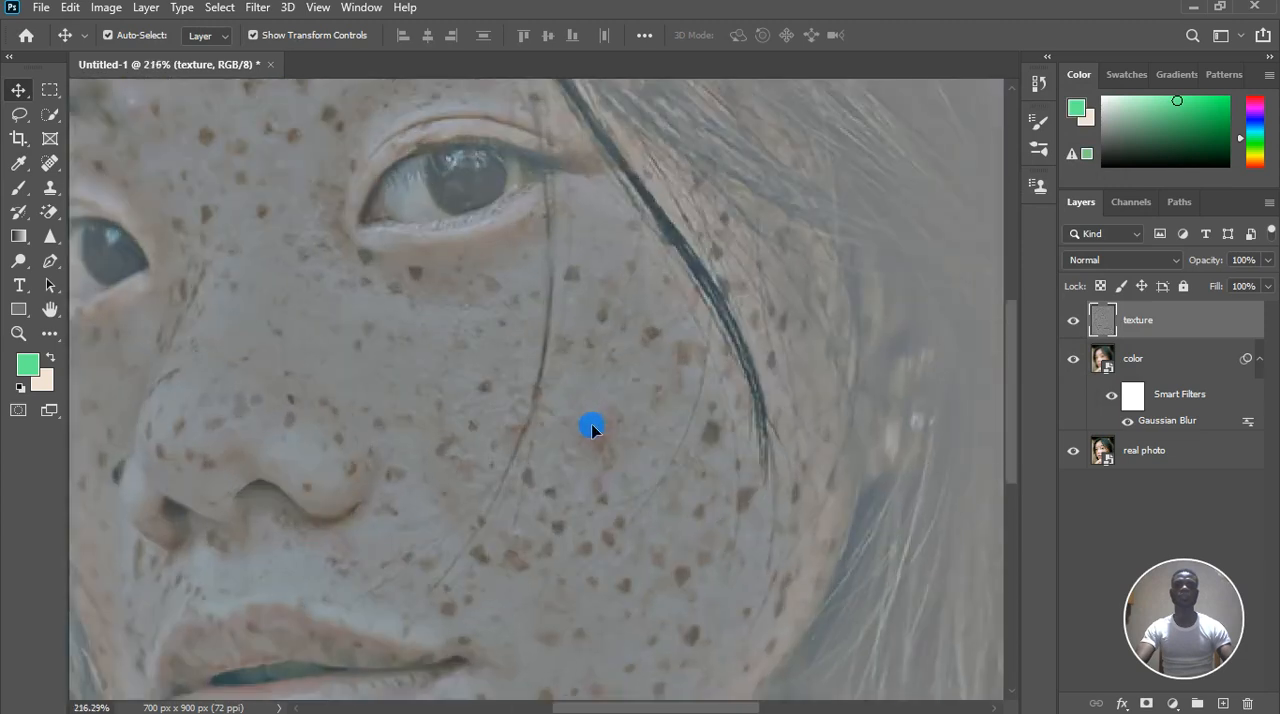
{"action": "scroll", "coordinate": [595, 428], "scroll_direction": "up", "scroll_amount": 1}
{"action": "scroll", "coordinate": [597, 309], "scroll_direction": "down", "scroll_amount": 5}
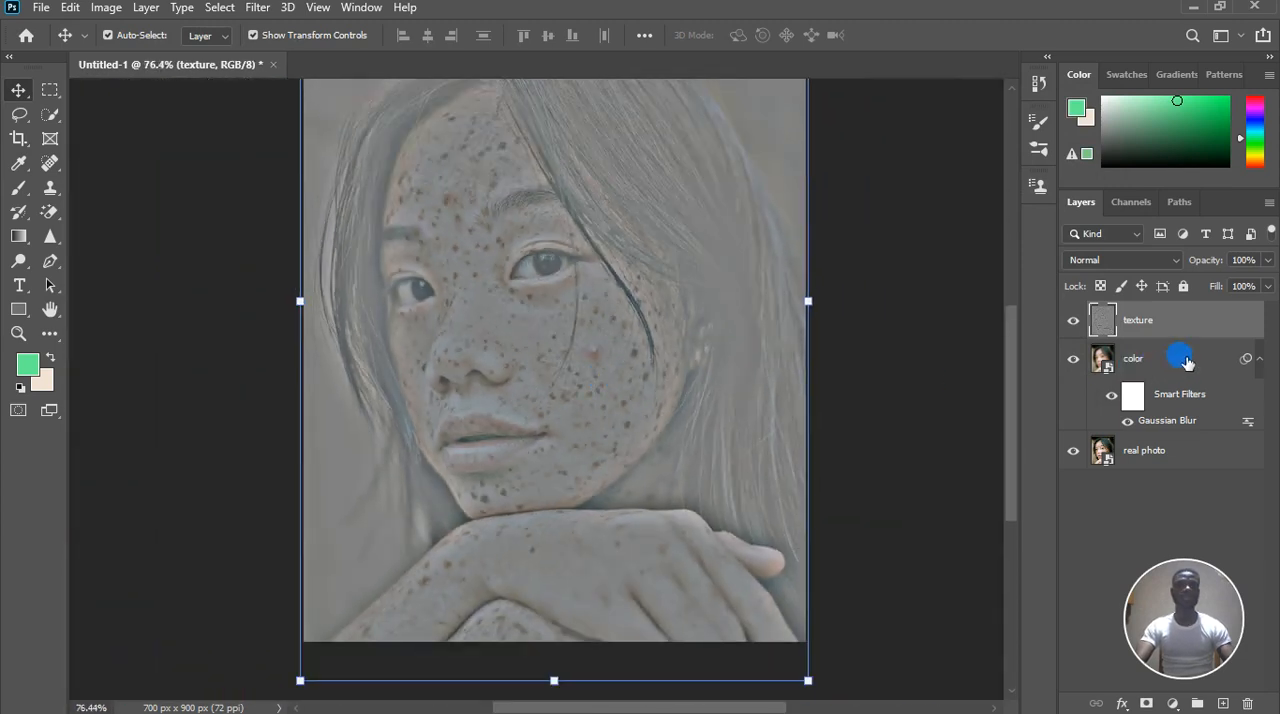
{"action": "left_click", "coordinate": [1158, 260]}
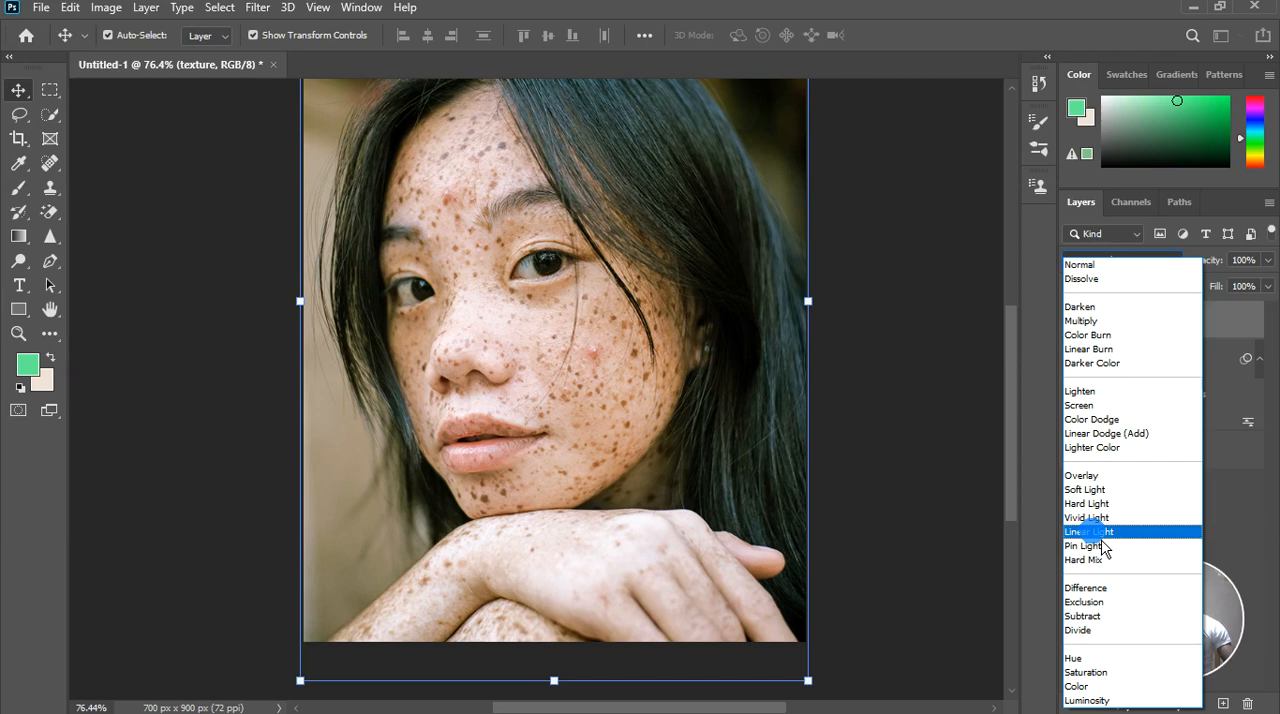
{"action": "left_click", "coordinate": [1092, 532]}
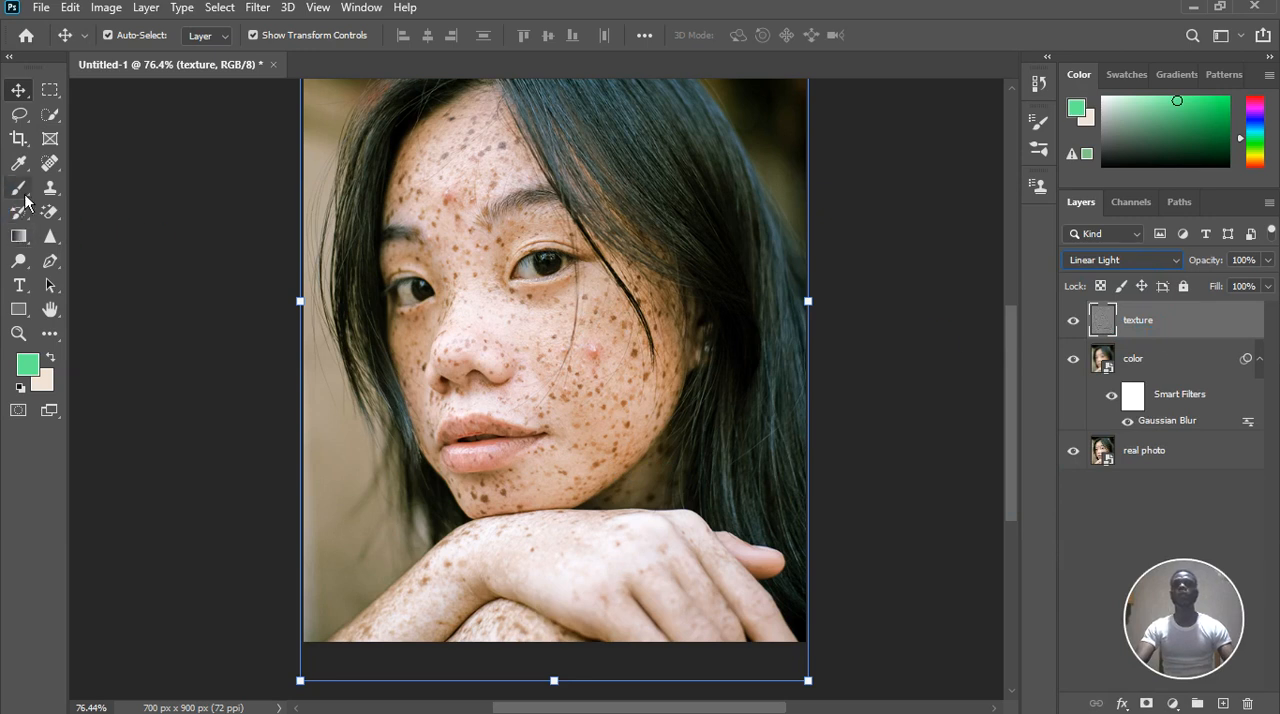
Choose the Clone Stamp tool and reduce its brush size to 10 pixels for retouching the texture layer
{"action": "left_click", "coordinate": [50, 187]}
{"action": "right_click", "coordinate": [50, 187]}
{"action": "left_click", "coordinate": [121, 190]}
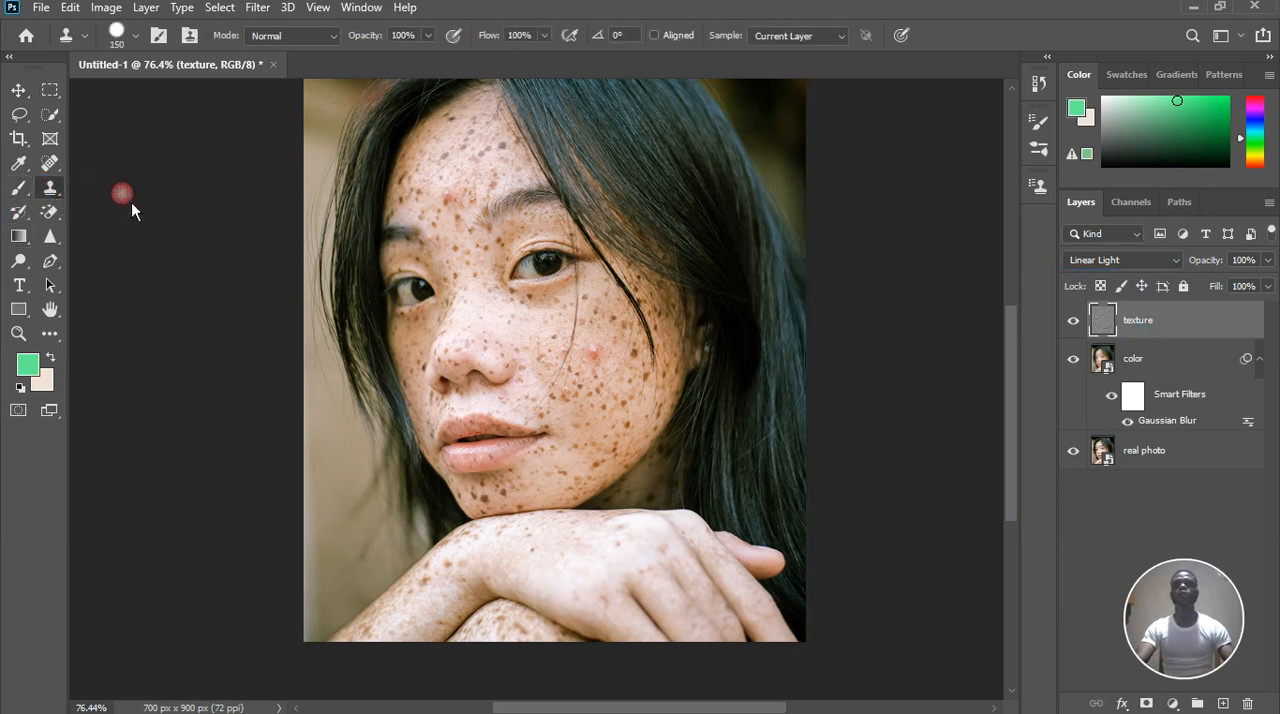
{"action": "scroll", "coordinate": [603, 334], "scroll_direction": "up", "scroll_amount": 4}
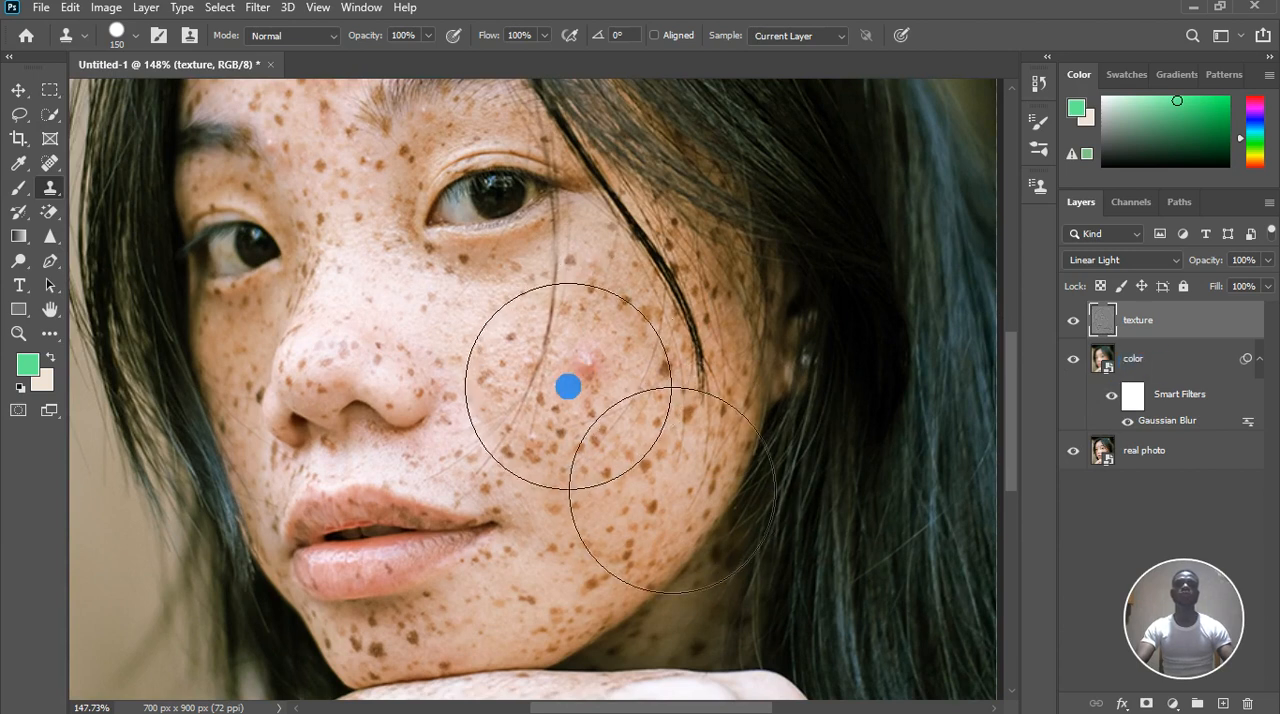
{"action": "scroll", "coordinate": [560, 390], "scroll_direction": "up", "scroll_amount": 3}
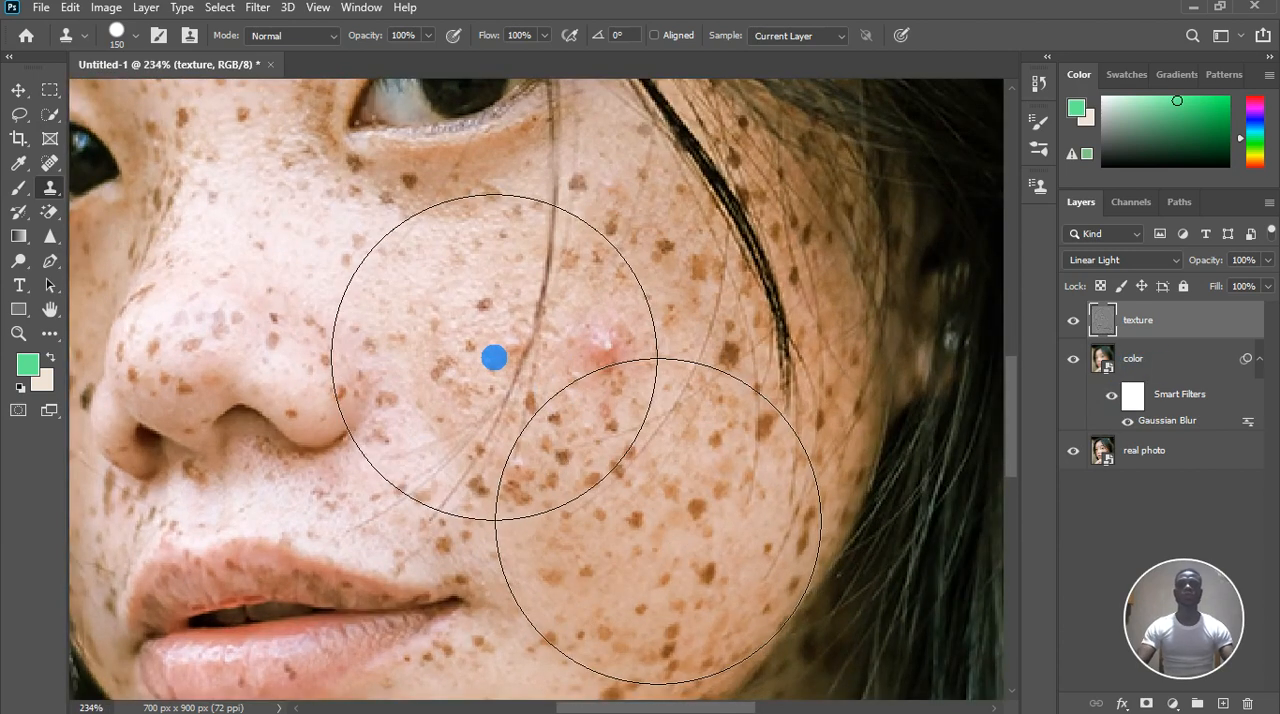
{"action": "key", "text": "bracketleft"}
{"action": "key", "text": "bracketleft"}
{"action": "key", "text": "bracketleft"}
{"action": "key", "text": "bracketleft"}
{"action": "key", "text": "bracketleft"}
{"action": "key", "text": "bracketleft"}
{"action": "key", "text": "bracketleft"}
{"action": "key", "text": "bracketleft"}
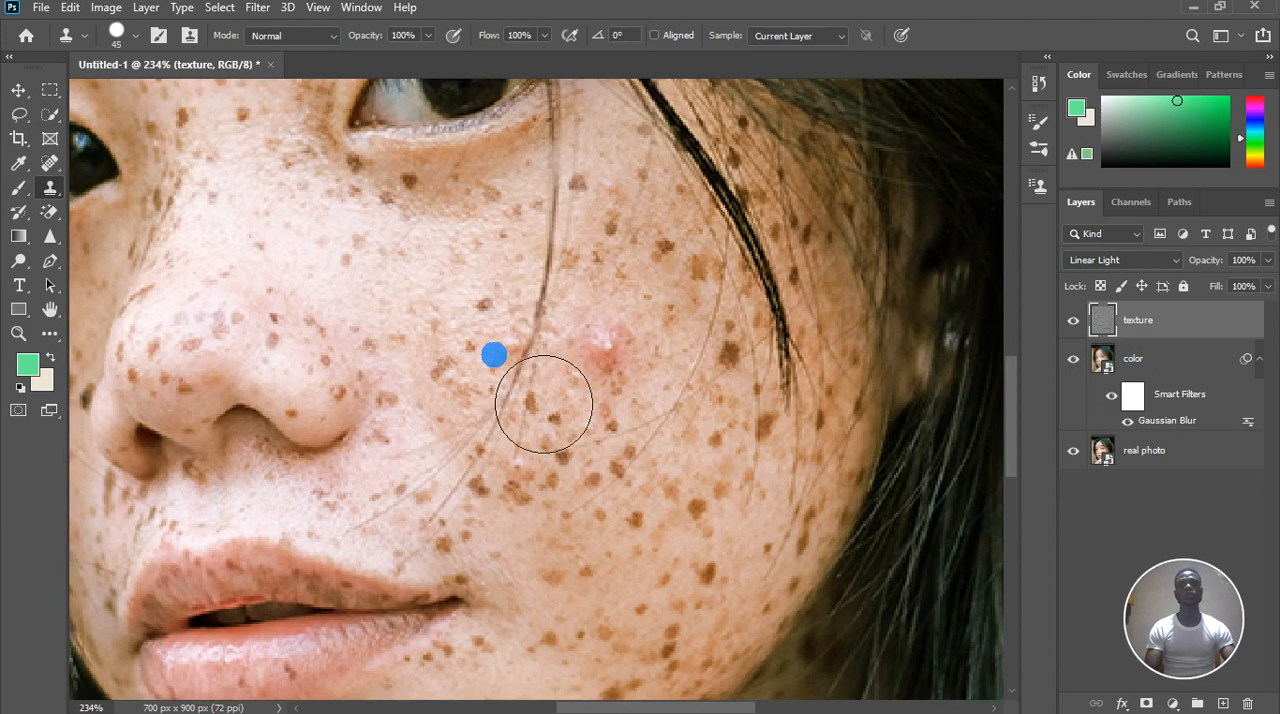
{"action": "key", "text": "bracketleft"}
{"action": "key", "text": "bracketleft"}
{"action": "key", "text": "bracketleft"}
{"action": "key", "text": "bracketleft"}
{"action": "key", "text": "bracketleft"}
{"action": "key", "text": "bracketleft"}
{"action": "key", "text": "bracketleft"}
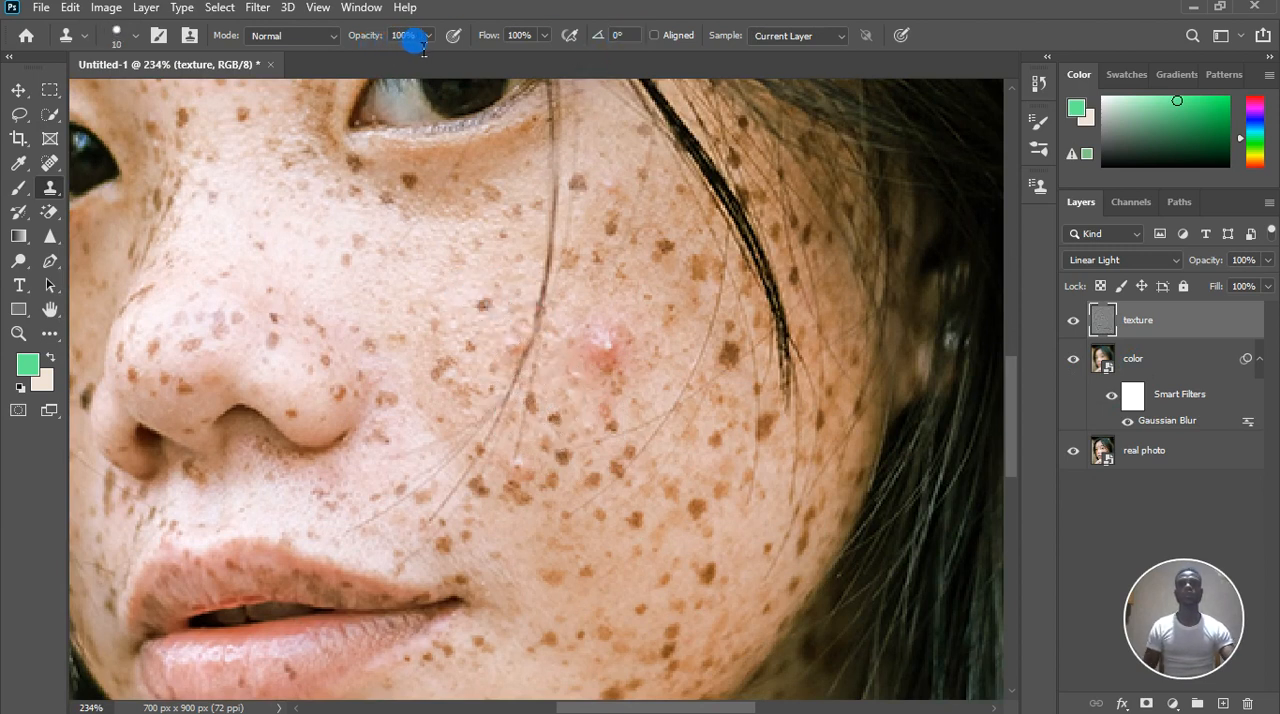
{"action": "left_click", "coordinate": [50, 186]}
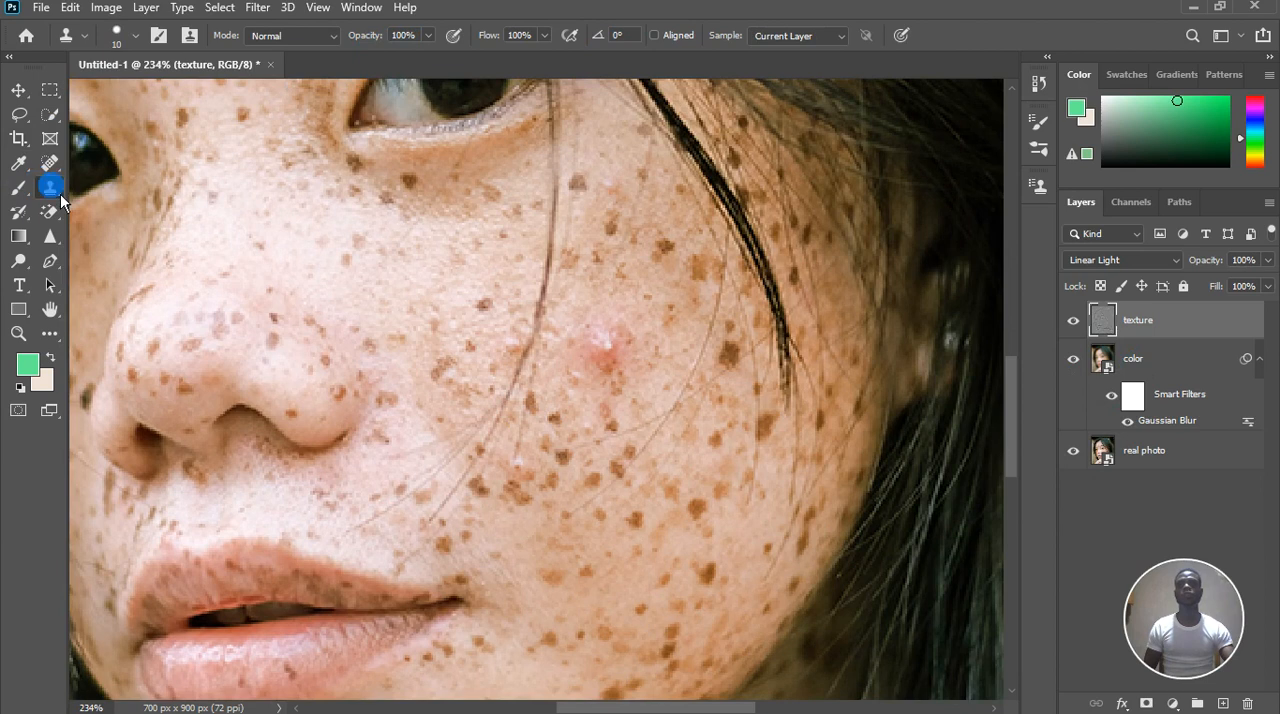
{"action": "left_click", "coordinate": [516, 191], "text": "alt"}
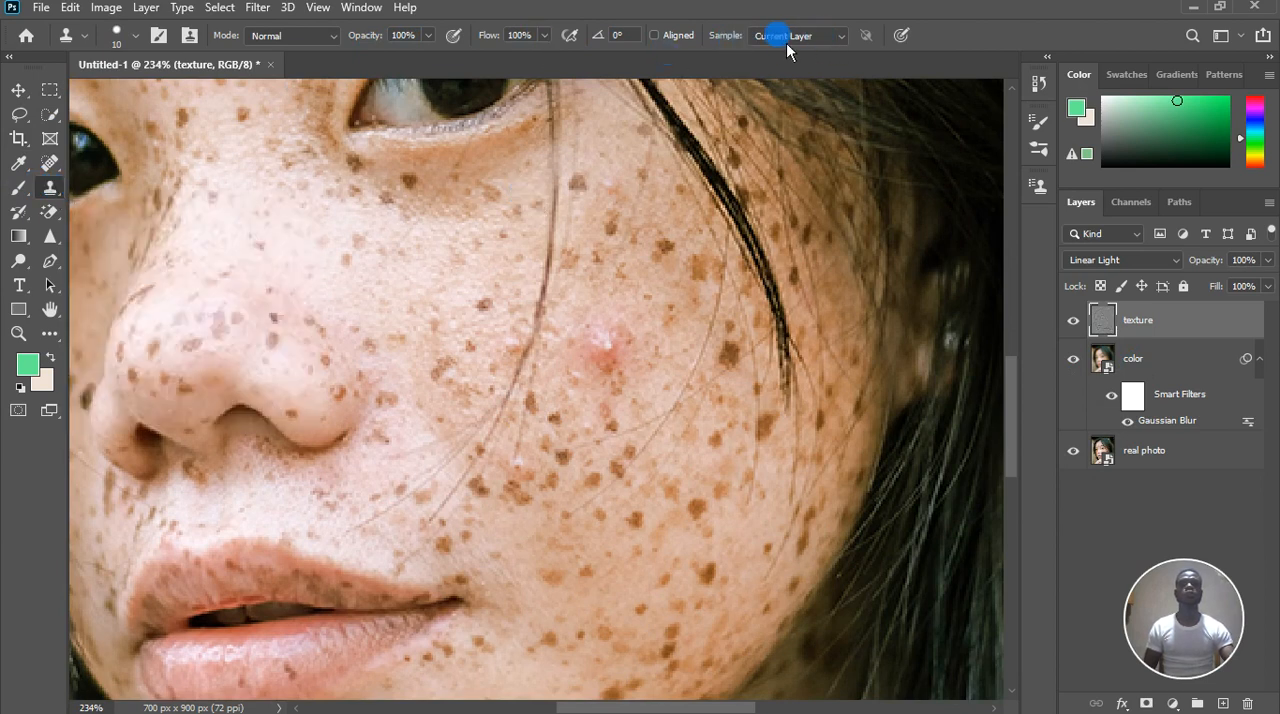
Clone clean skin texture from just above the pimple on the cheek over its white highlight and upper edge
{"action": "scroll", "coordinate": [605, 300], "scroll_direction": "up", "scroll_amount": 2}
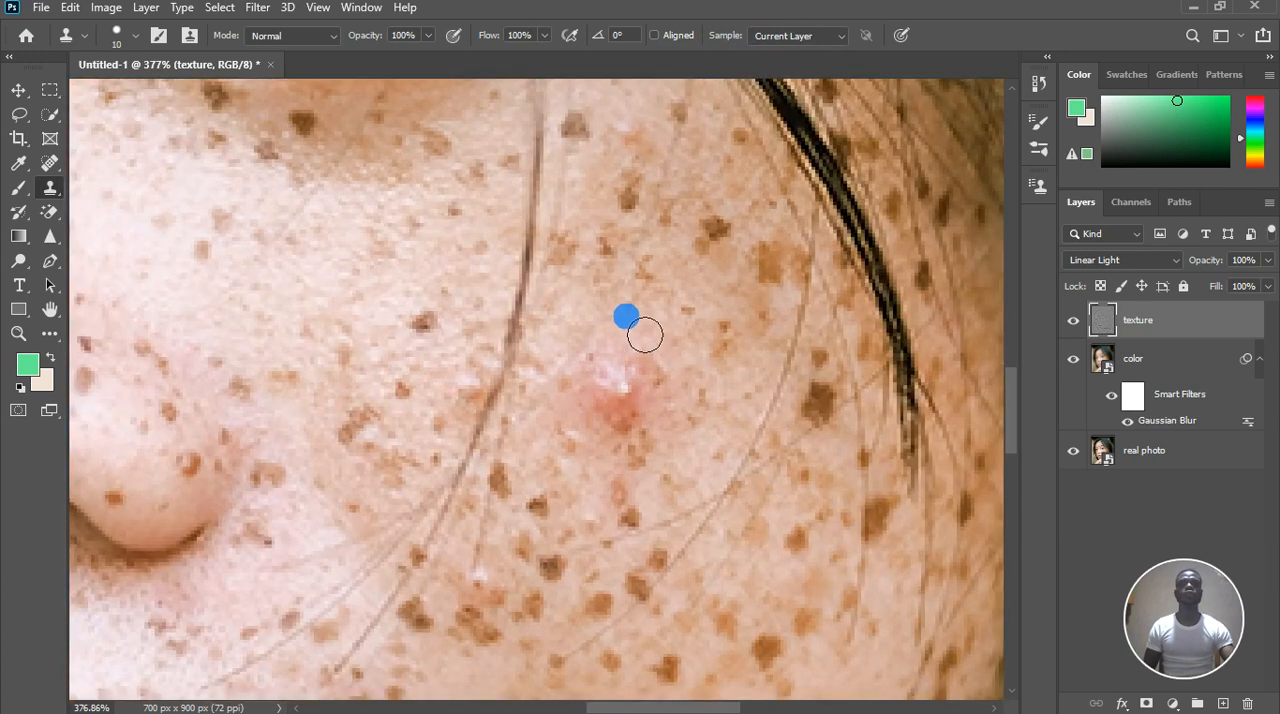
{"action": "scroll", "coordinate": [640, 340], "scroll_direction": "down", "scroll_amount": 3}
{"action": "scroll", "coordinate": [634, 477], "scroll_direction": "up", "scroll_amount": 1}
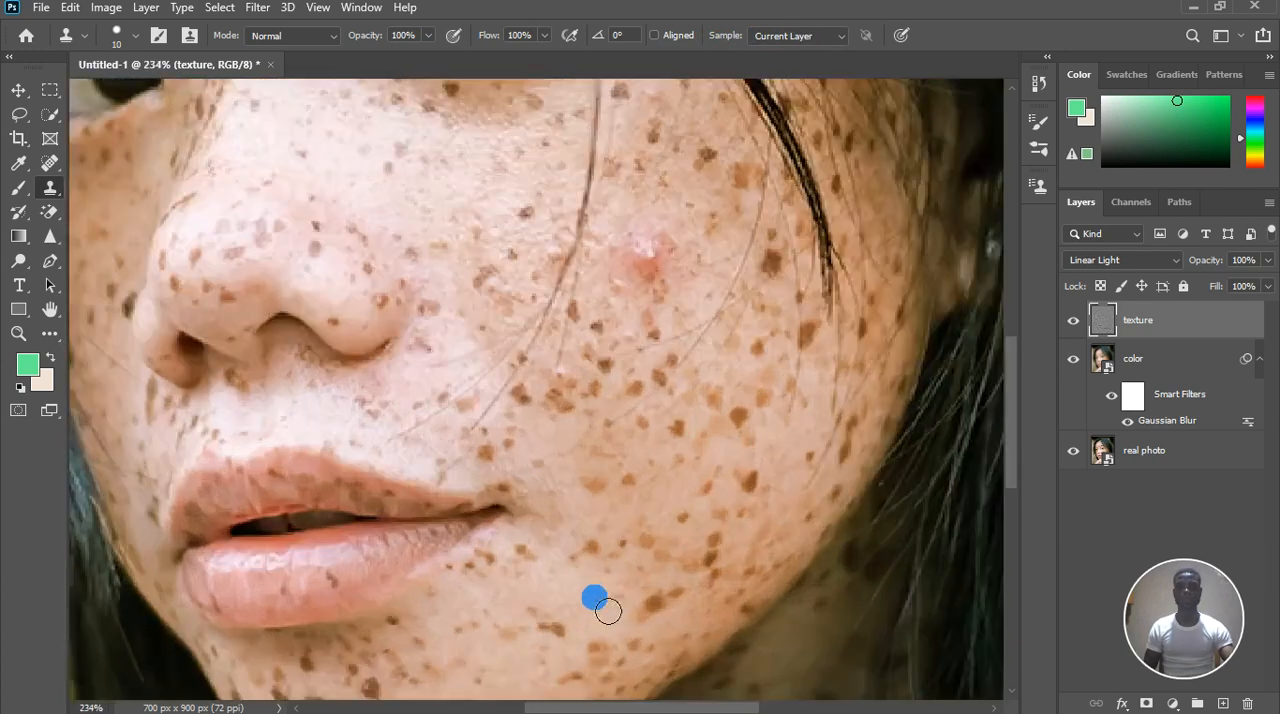
{"action": "scroll", "coordinate": [595, 599], "scroll_direction": "up", "scroll_amount": 1}
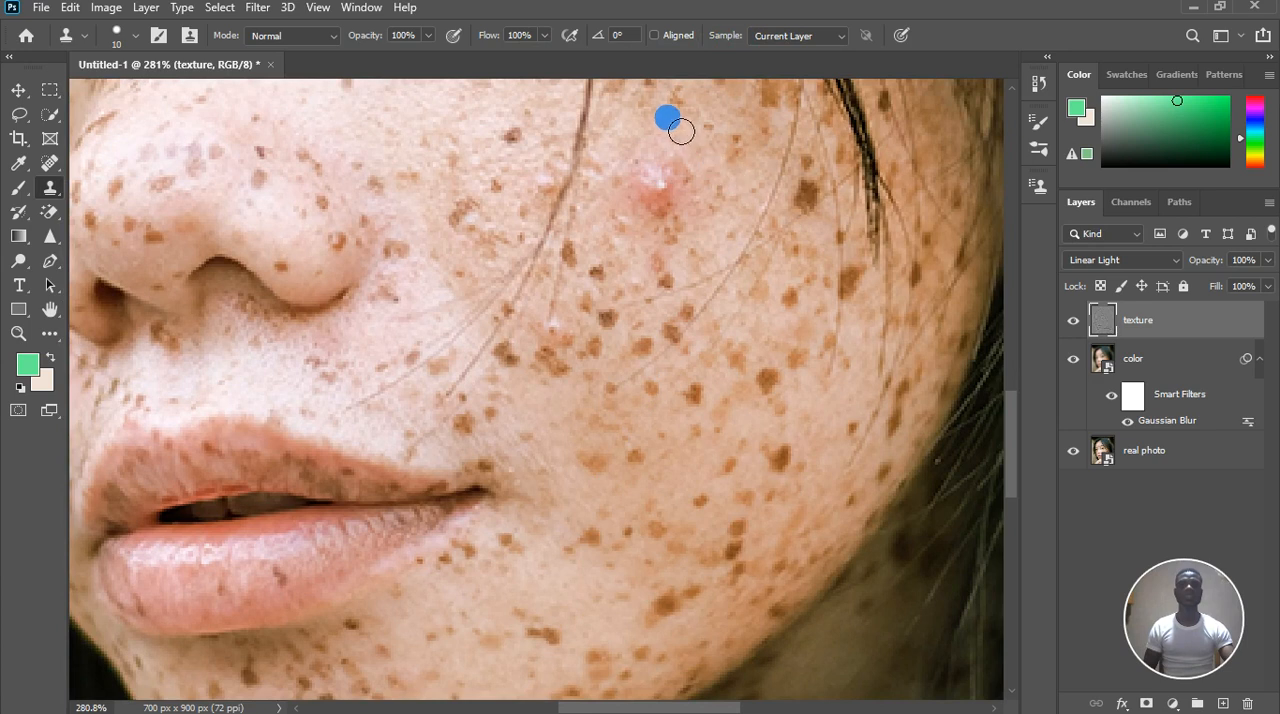
{"action": "scroll", "coordinate": [685, 135], "scroll_direction": "up", "scroll_amount": 2}
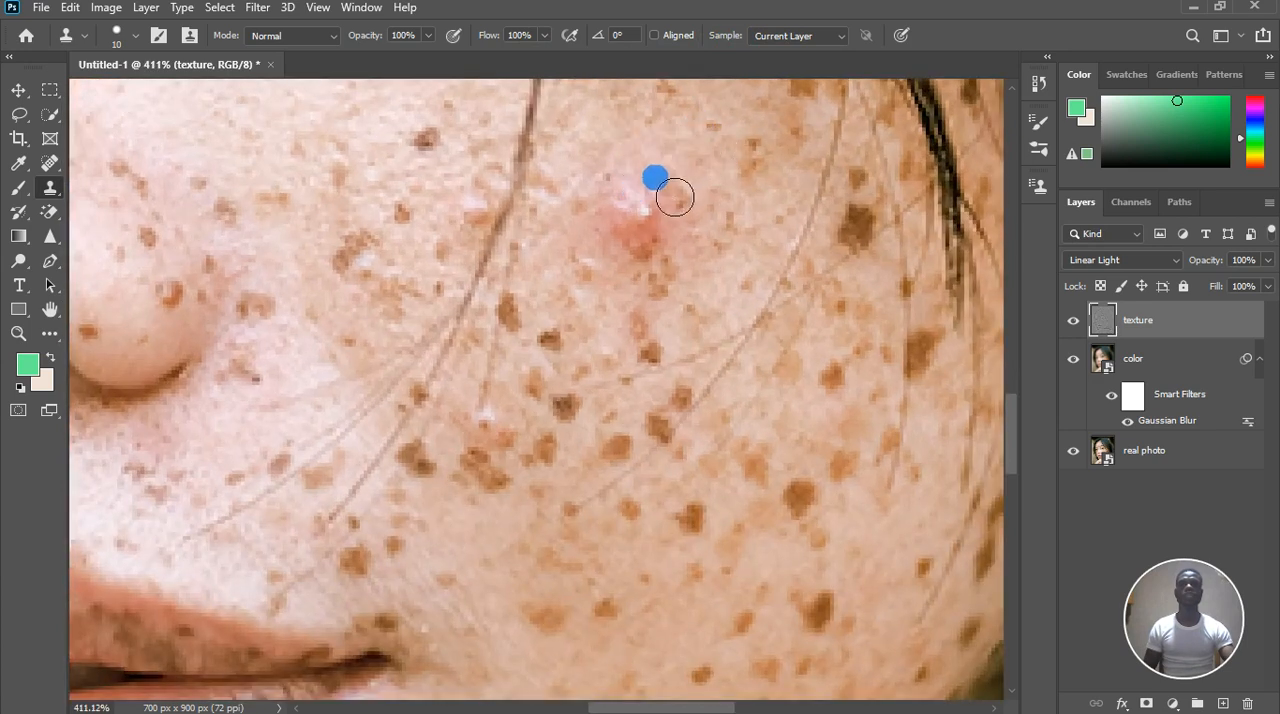
{"action": "left_click", "coordinate": [627, 150], "text": "alt"}
{"action": "left_click", "coordinate": [627, 184]}
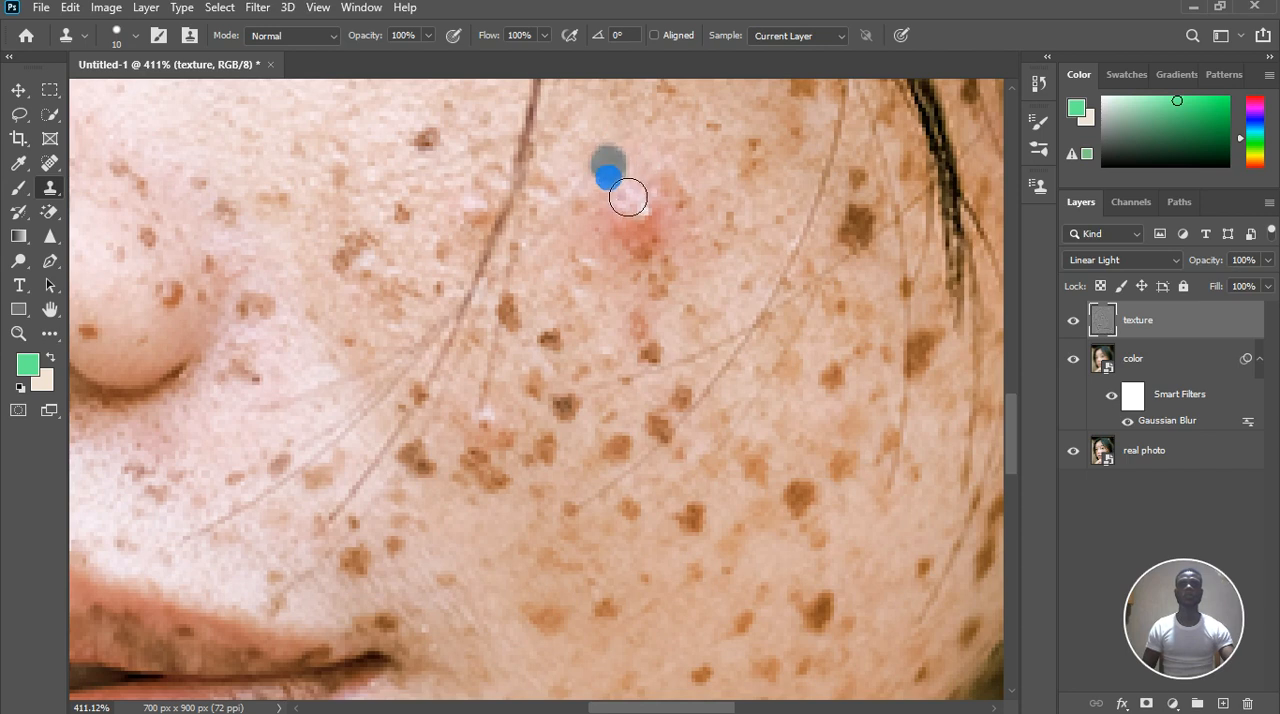
{"action": "left_click_drag", "start_coordinate": [624, 196], "coordinate": [675, 183]}
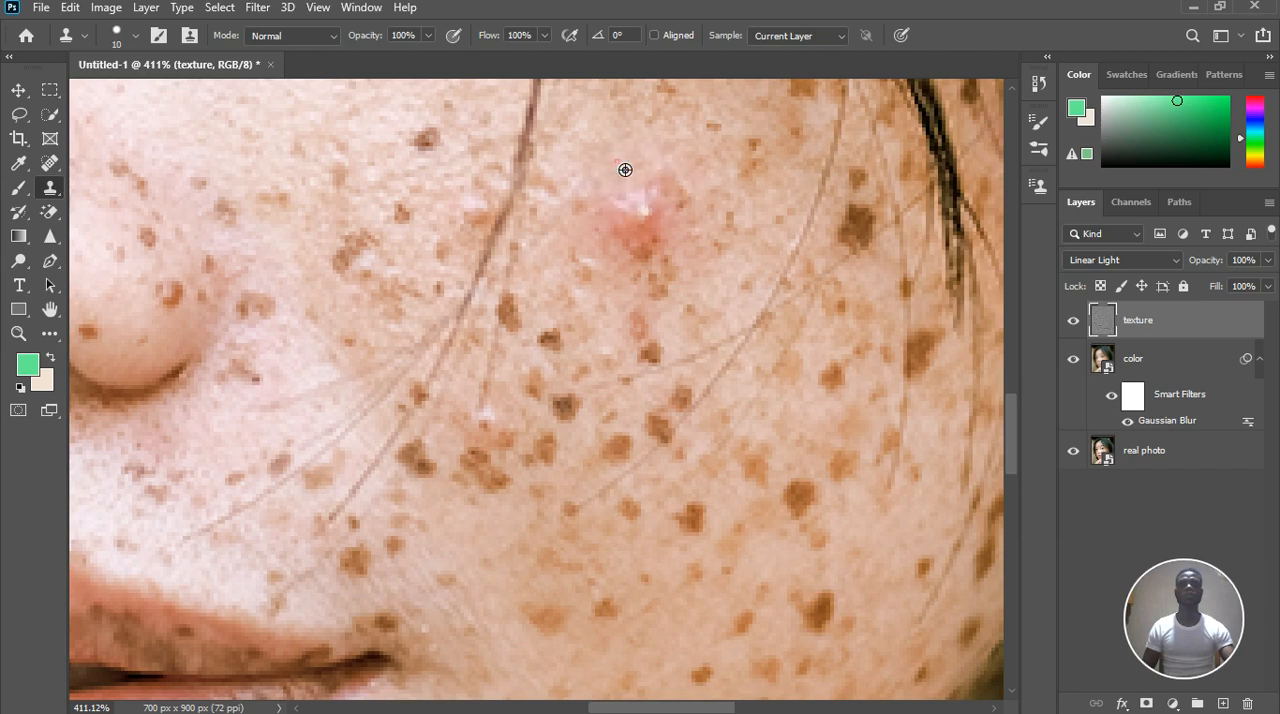
{"action": "left_click", "coordinate": [631, 209]}
{"action": "left_click", "coordinate": [672, 184]}
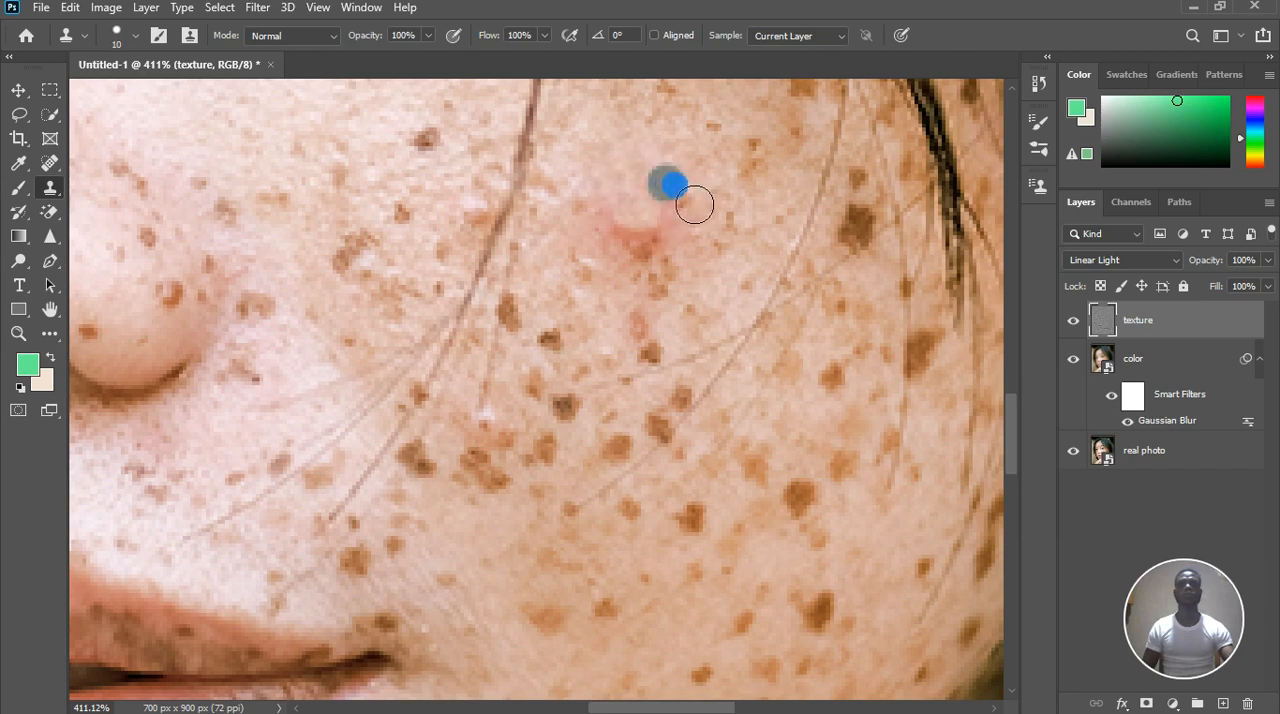
{"action": "left_click", "coordinate": [691, 229]}
{"action": "left_click_drag", "start_coordinate": [657, 229], "coordinate": [623, 242]}
Clone nearby skin texture over the nose-side edge of the pimple's red patch
{"action": "left_click", "coordinate": [573, 241], "text": "alt"}
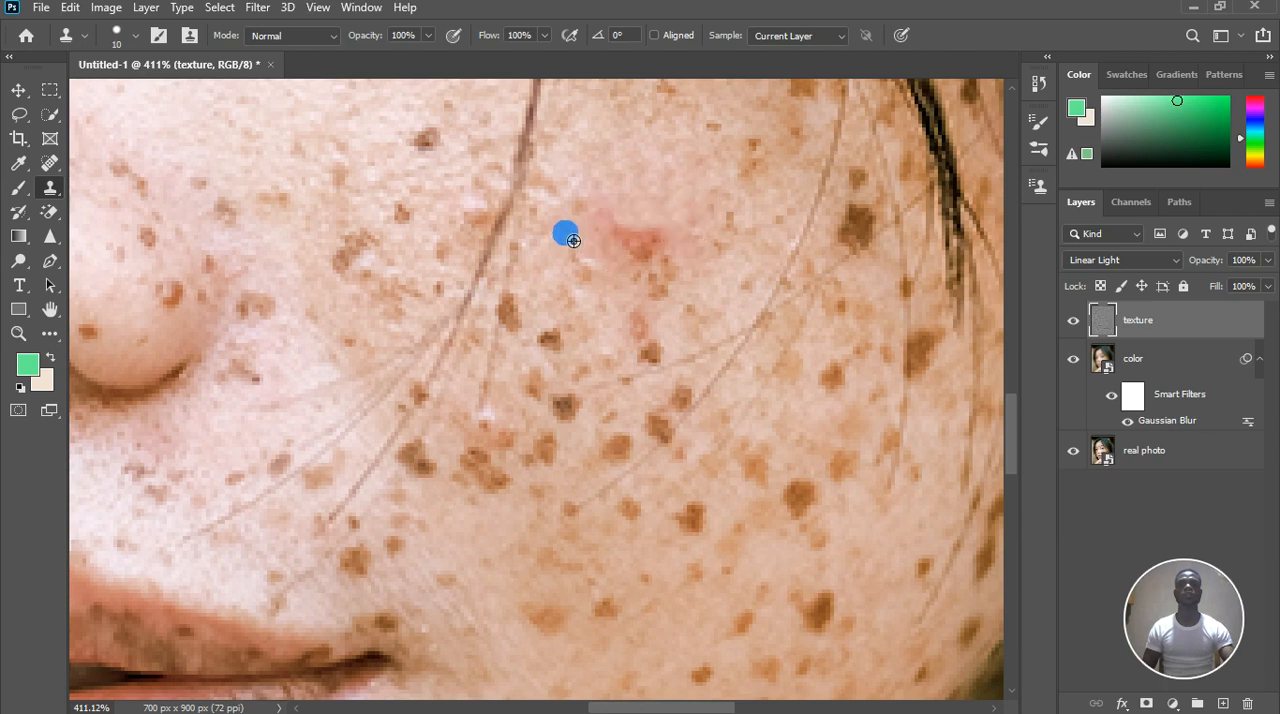
{"action": "left_click", "coordinate": [594, 228]}
{"action": "left_click", "coordinate": [600, 251]}
{"action": "left_click", "coordinate": [583, 241], "text": "alt"}
{"action": "left_click", "coordinate": [632, 250]}
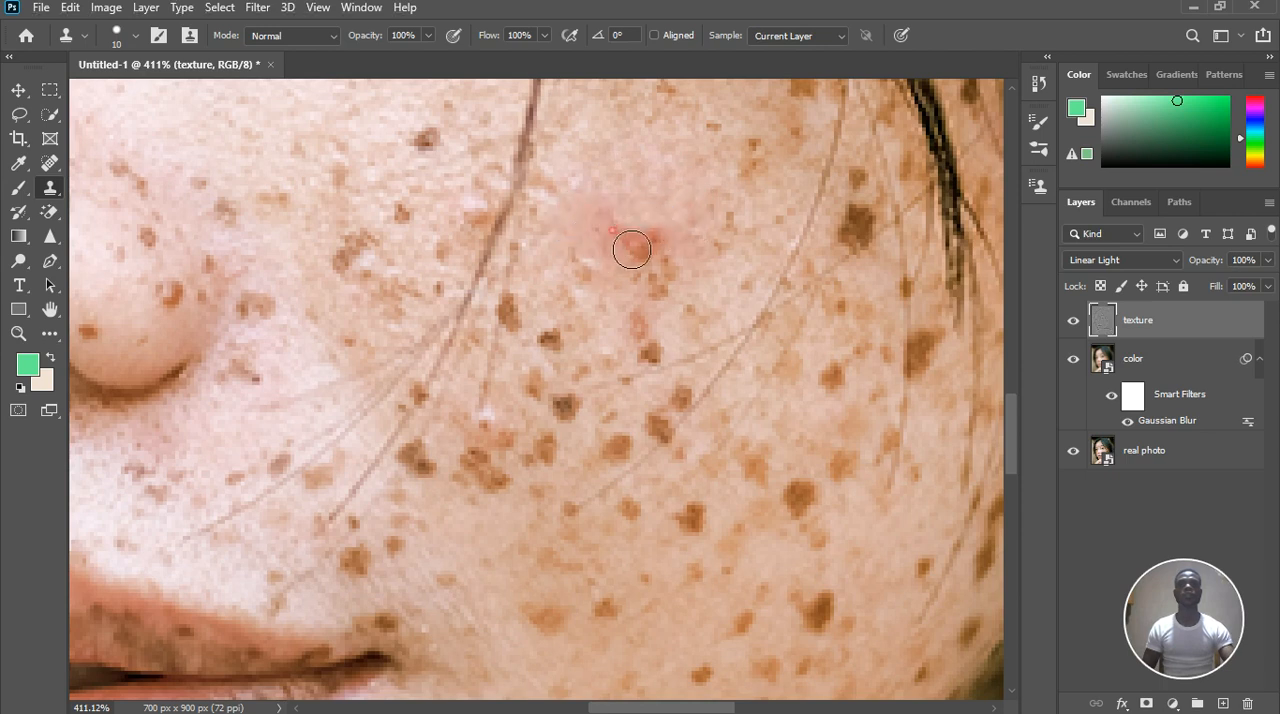
{"action": "left_click", "coordinate": [631, 249]}
Clone clean skin texture over the red center of the pimple and the small brown marks directly beneath it
{"action": "left_click", "coordinate": [694, 280]}
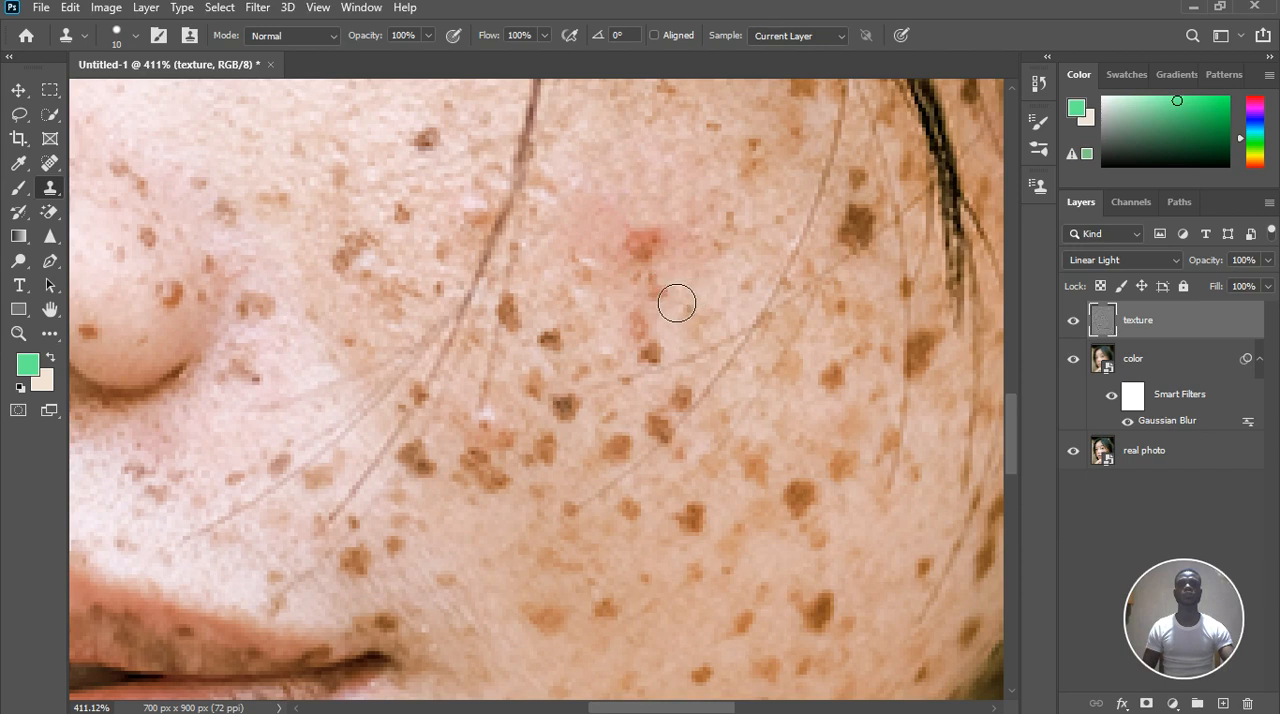
{"action": "left_click", "coordinate": [660, 293]}
{"action": "left_click", "coordinate": [666, 272]}
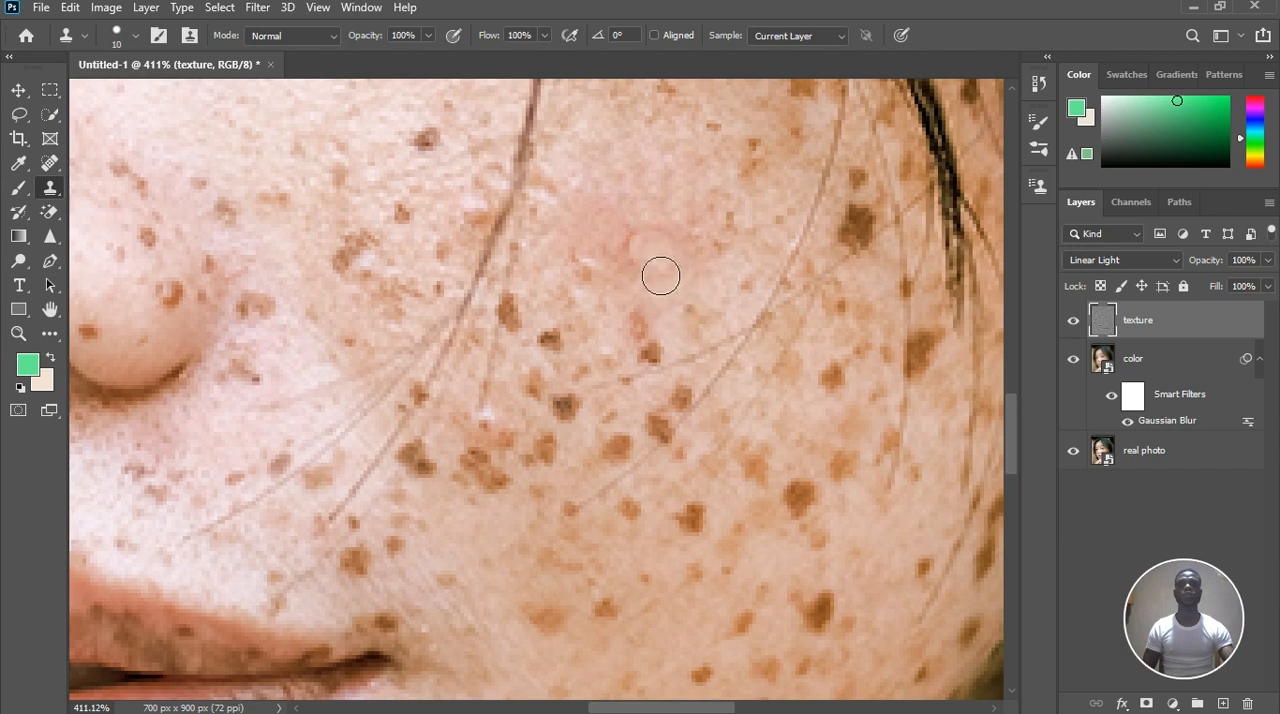
{"action": "left_click", "coordinate": [667, 193], "text": "alt"}
{"action": "left_click", "coordinate": [650, 263]}
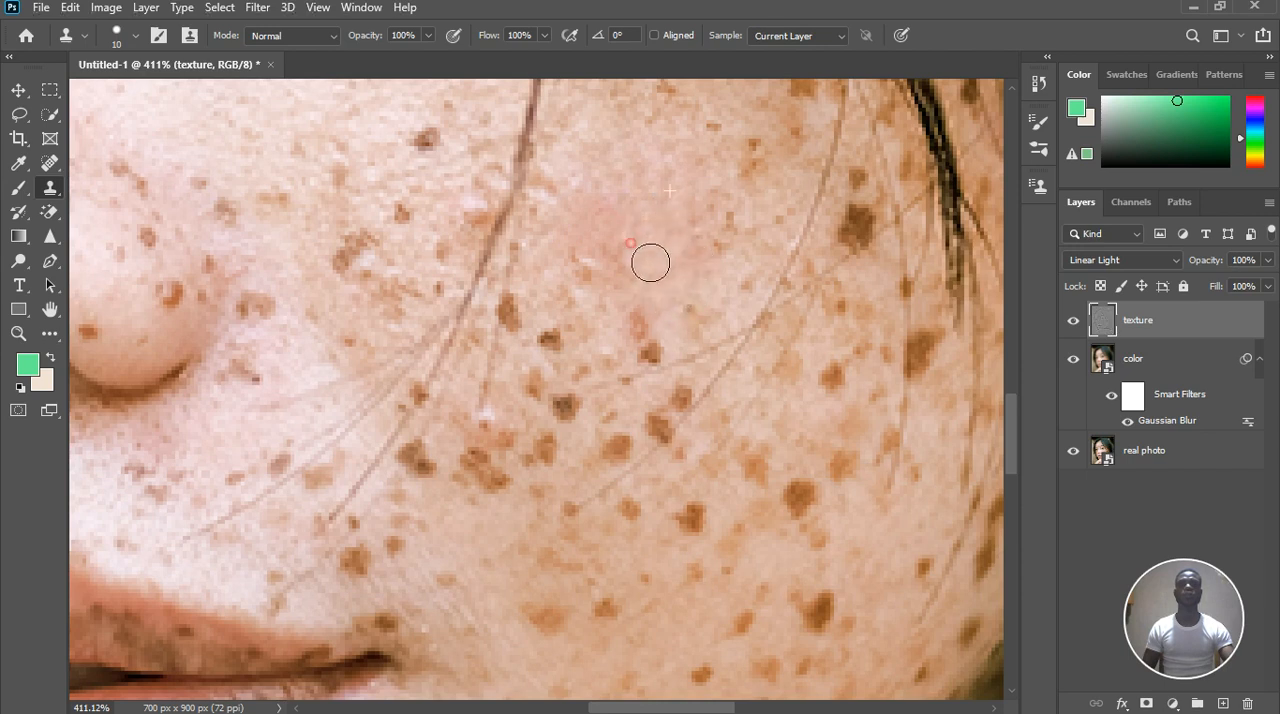
{"action": "left_click", "coordinate": [631, 263]}
Clone clean cheek texture over the reddish mark below the pimple and the brown freckles between it and the long hair strand
{"action": "scroll", "coordinate": [641, 218], "scroll_direction": "down", "scroll_amount": 5}
{"action": "scroll", "coordinate": [676, 275], "scroll_direction": "up", "scroll_amount": 6}
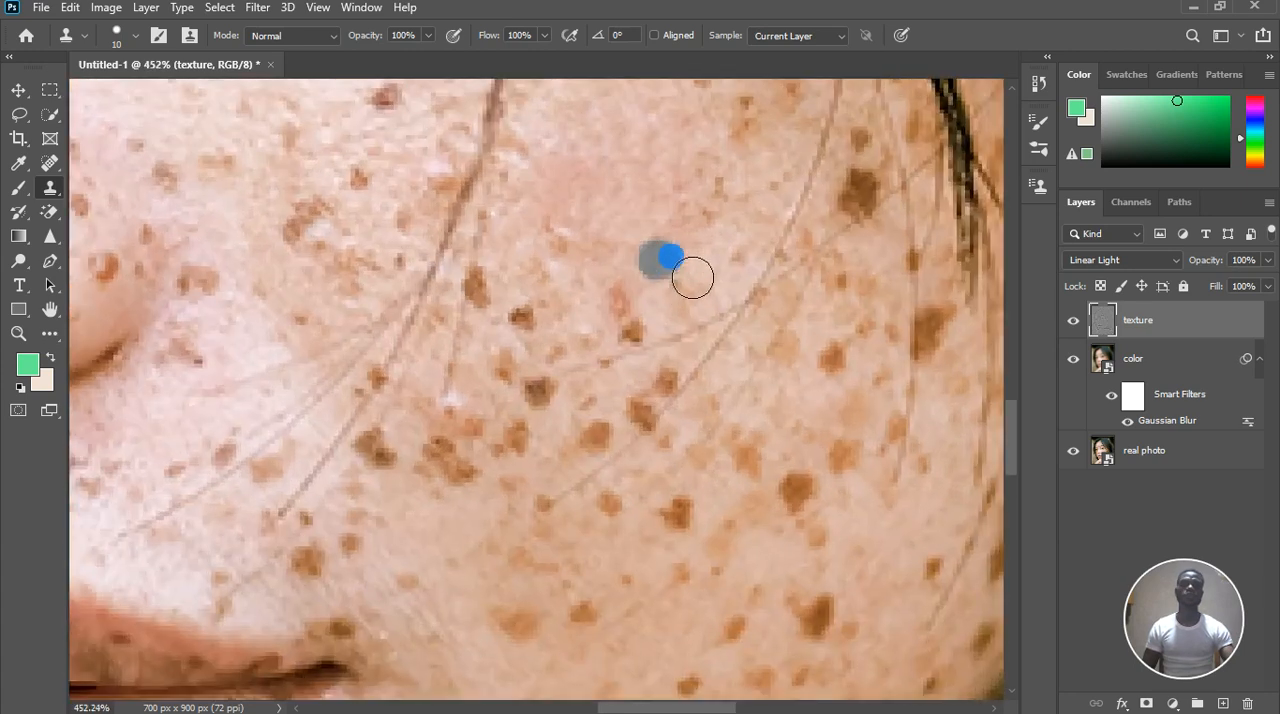
{"action": "scroll", "coordinate": [680, 278], "scroll_direction": "up", "scroll_amount": 2}
{"action": "left_click_drag", "start_coordinate": [651, 335], "coordinate": [636, 346]}
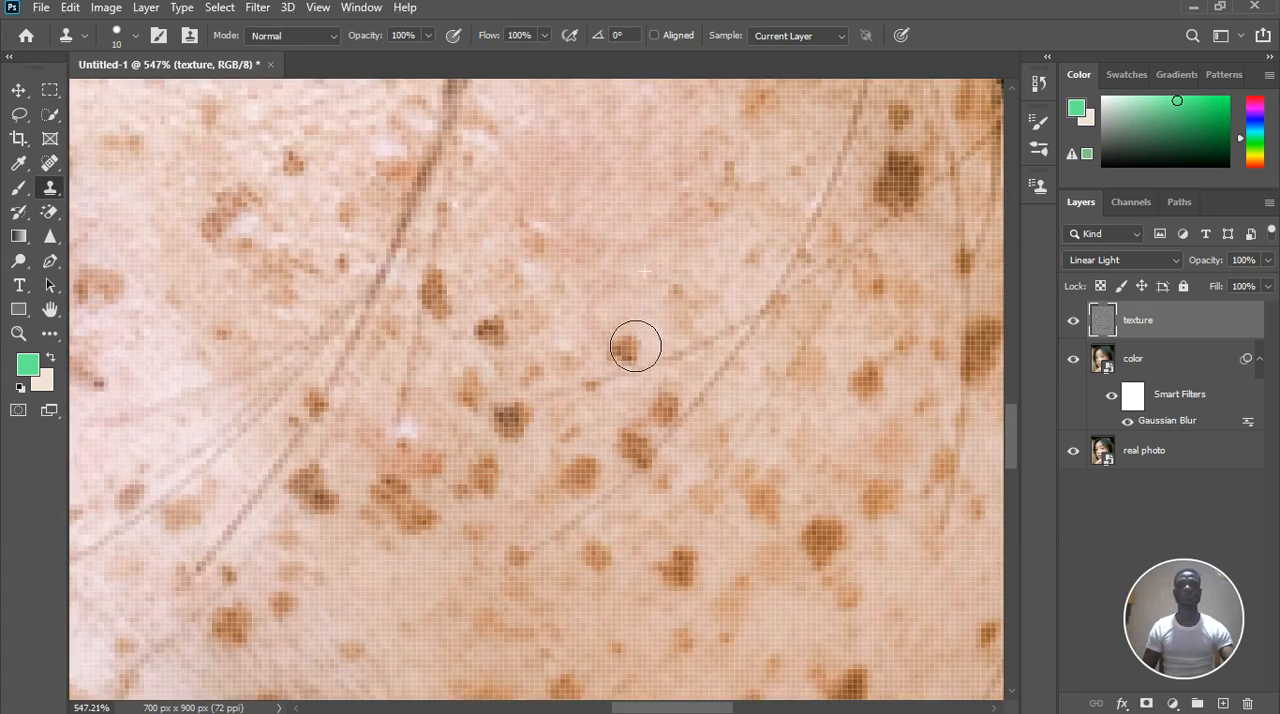
{"action": "left_click", "coordinate": [543, 244]}
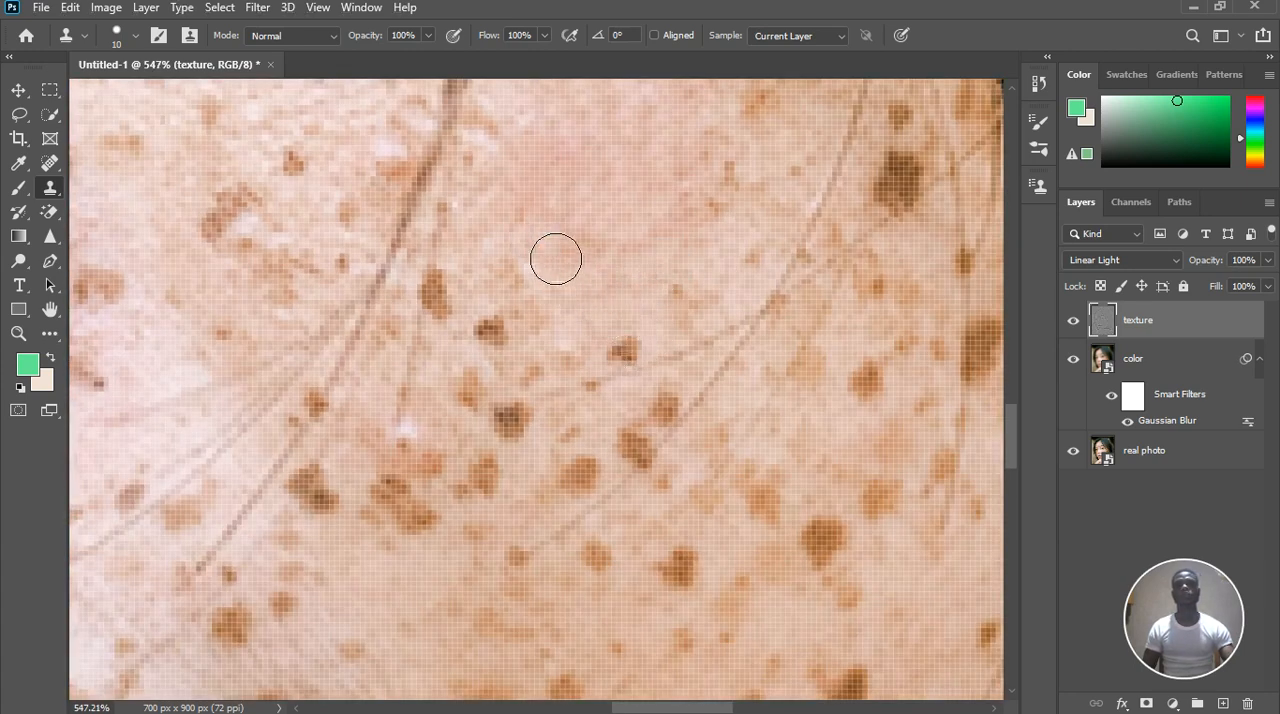
{"action": "left_click_drag", "start_coordinate": [442, 284], "coordinate": [439, 304]}
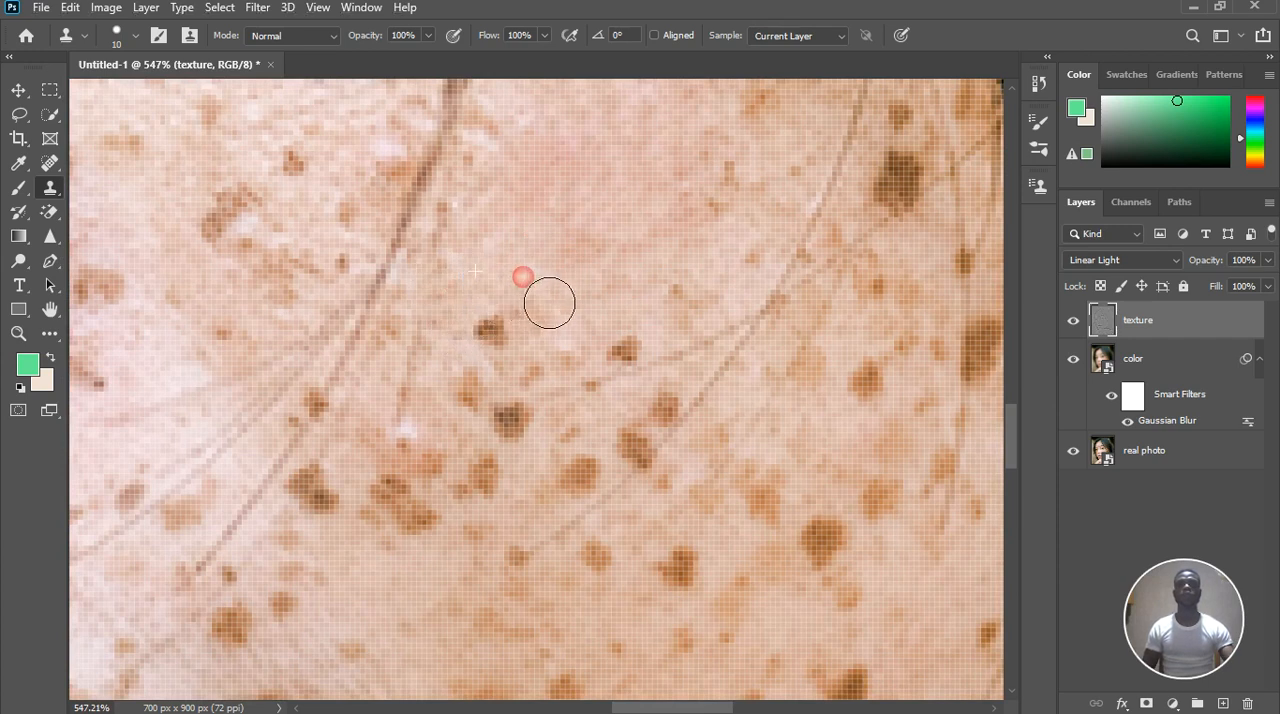
{"action": "left_click", "coordinate": [571, 327]}
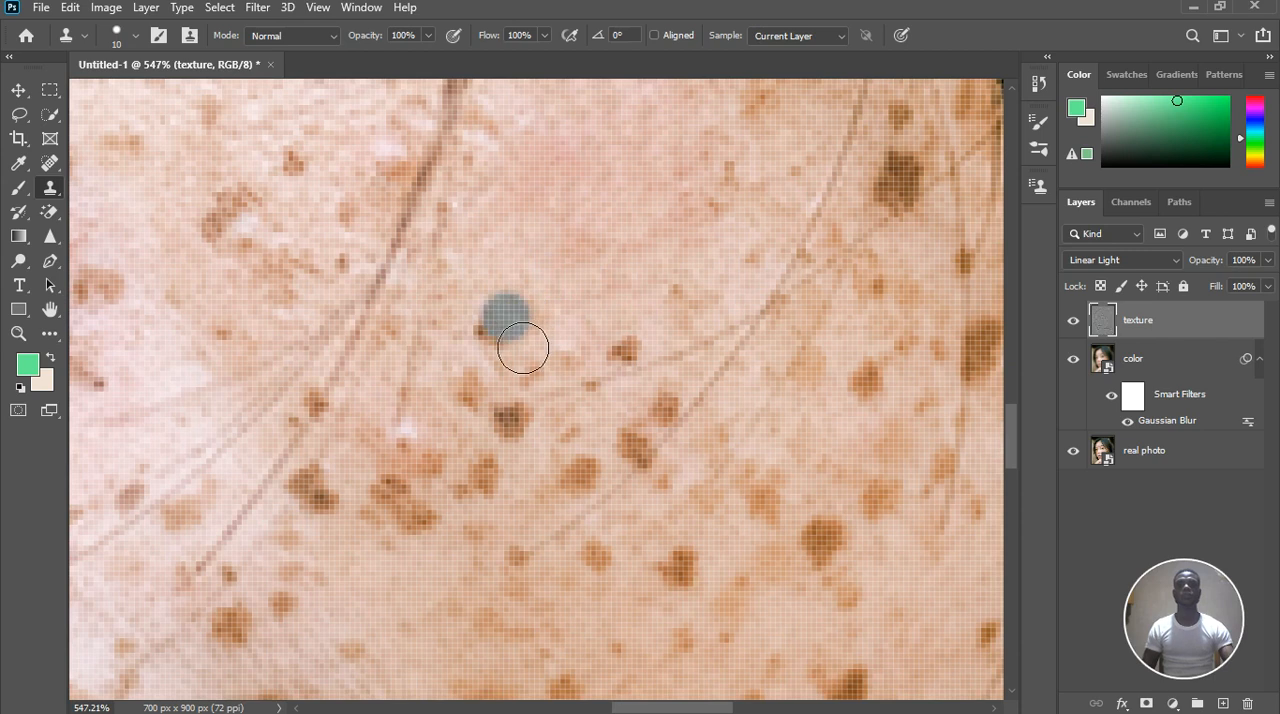
Undo the last clone dab just beneath the lower eyelid
{"action": "scroll", "coordinate": [537, 300], "scroll_direction": "down", "scroll_amount": 2}
{"action": "scroll", "coordinate": [559, 289], "scroll_direction": "down", "scroll_amount": 4}
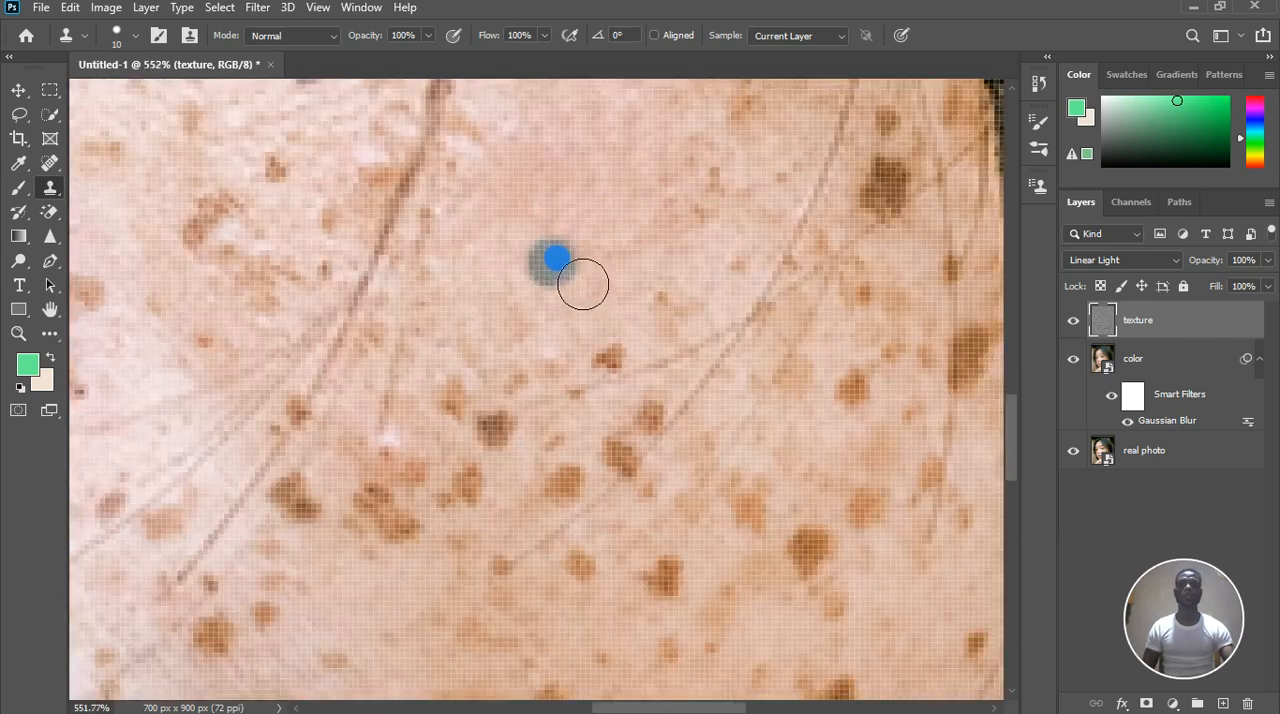
{"action": "scroll", "coordinate": [565, 345], "scroll_direction": "down", "scroll_amount": 3}
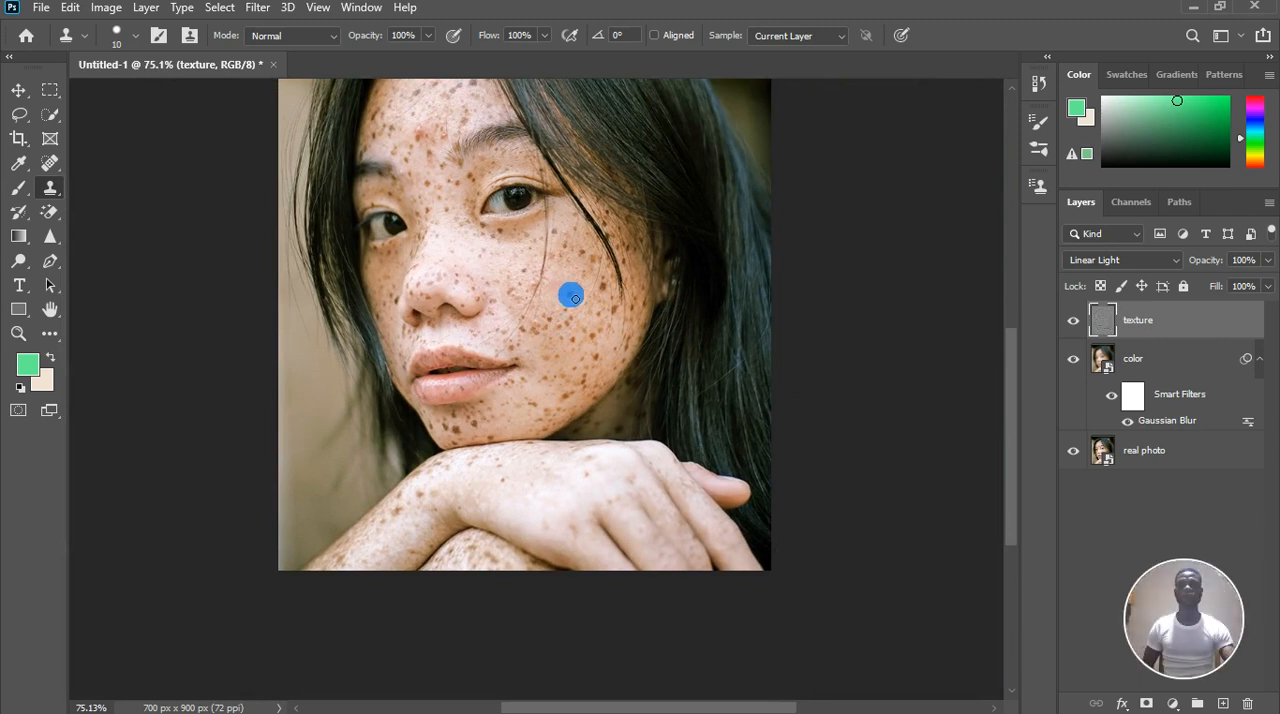
{"action": "scroll", "coordinate": [573, 272], "scroll_direction": "up", "scroll_amount": 3}
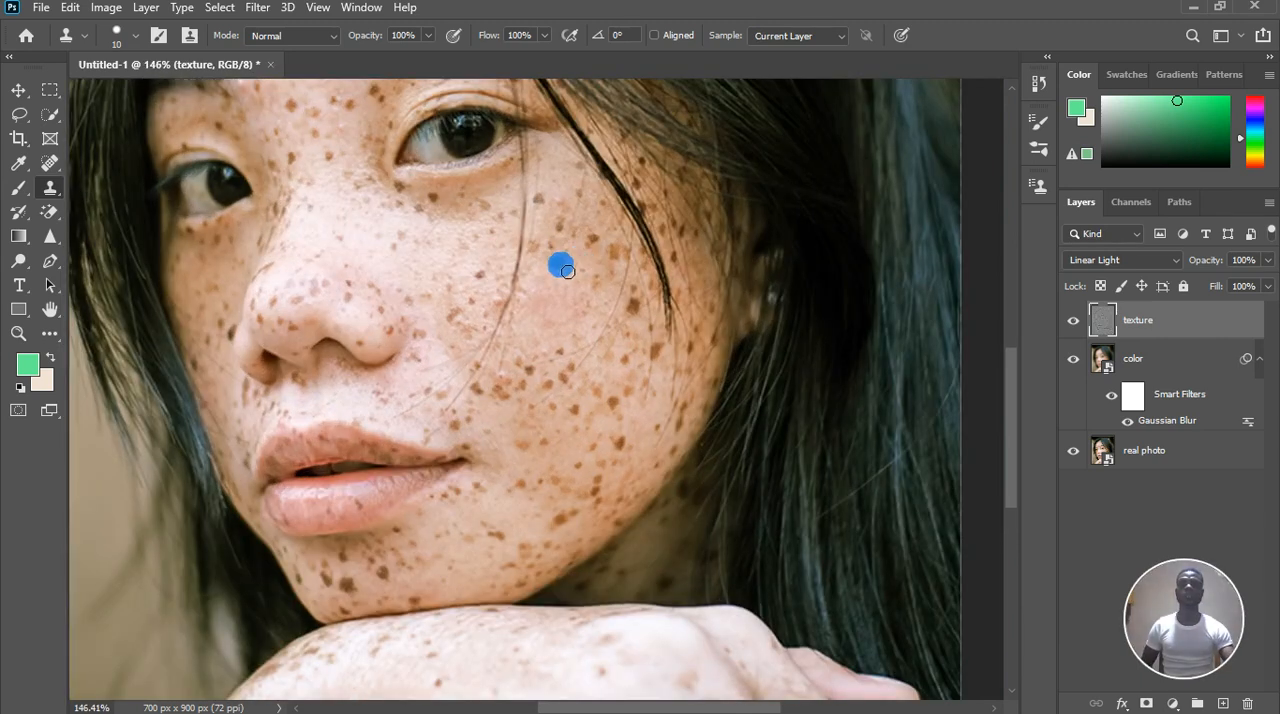
{"action": "scroll", "coordinate": [575, 287], "scroll_direction": "up", "scroll_amount": 1}
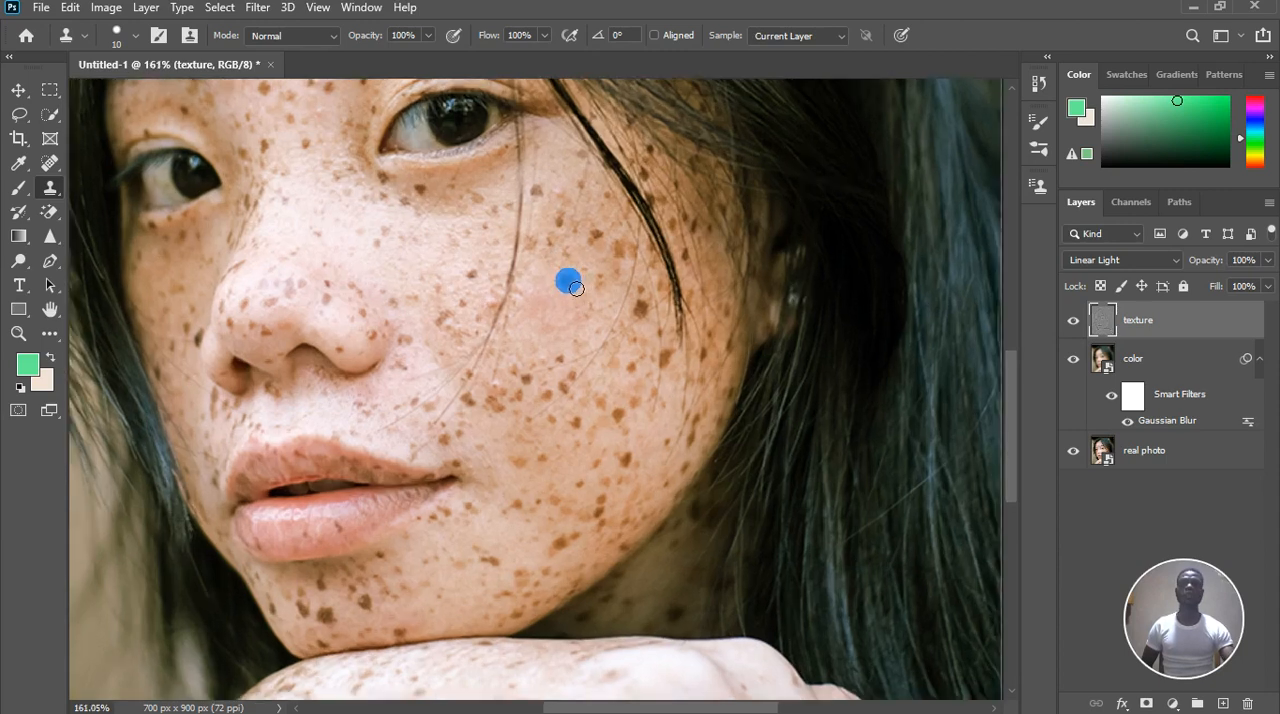
{"action": "scroll", "coordinate": [549, 160], "scroll_direction": "up", "scroll_amount": 3}
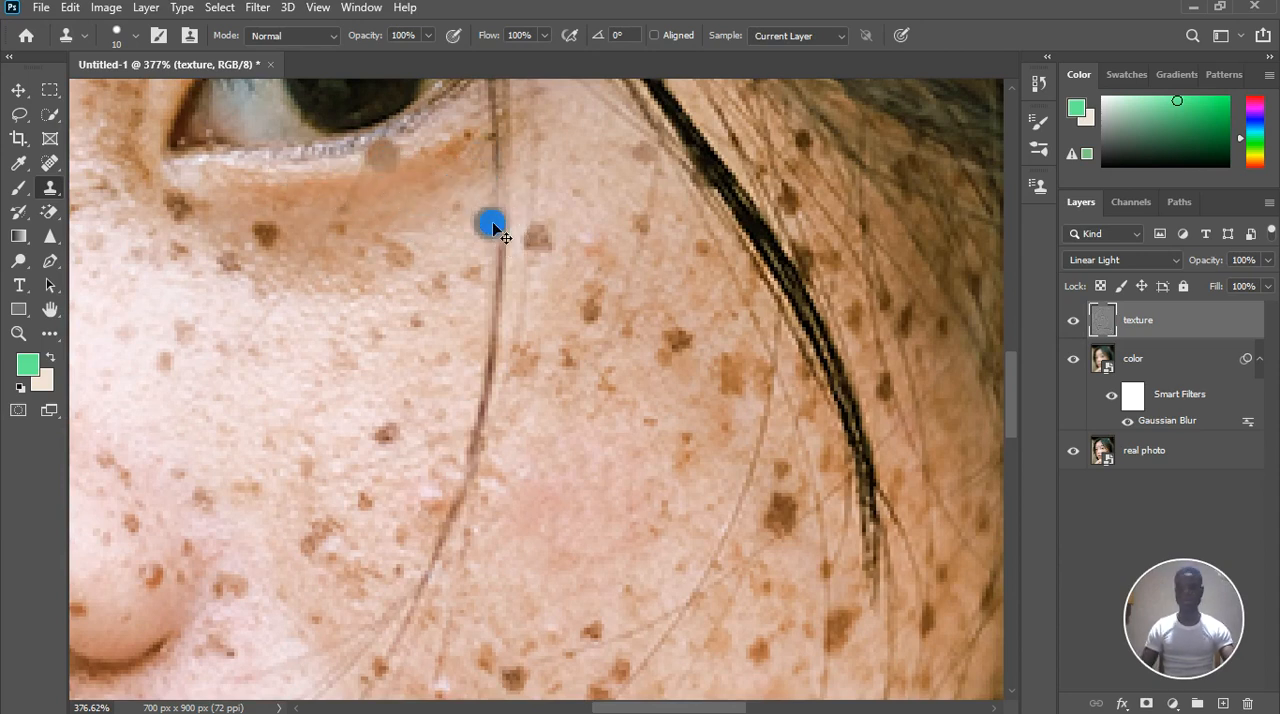
{"action": "key", "text": "ctrl+z"}
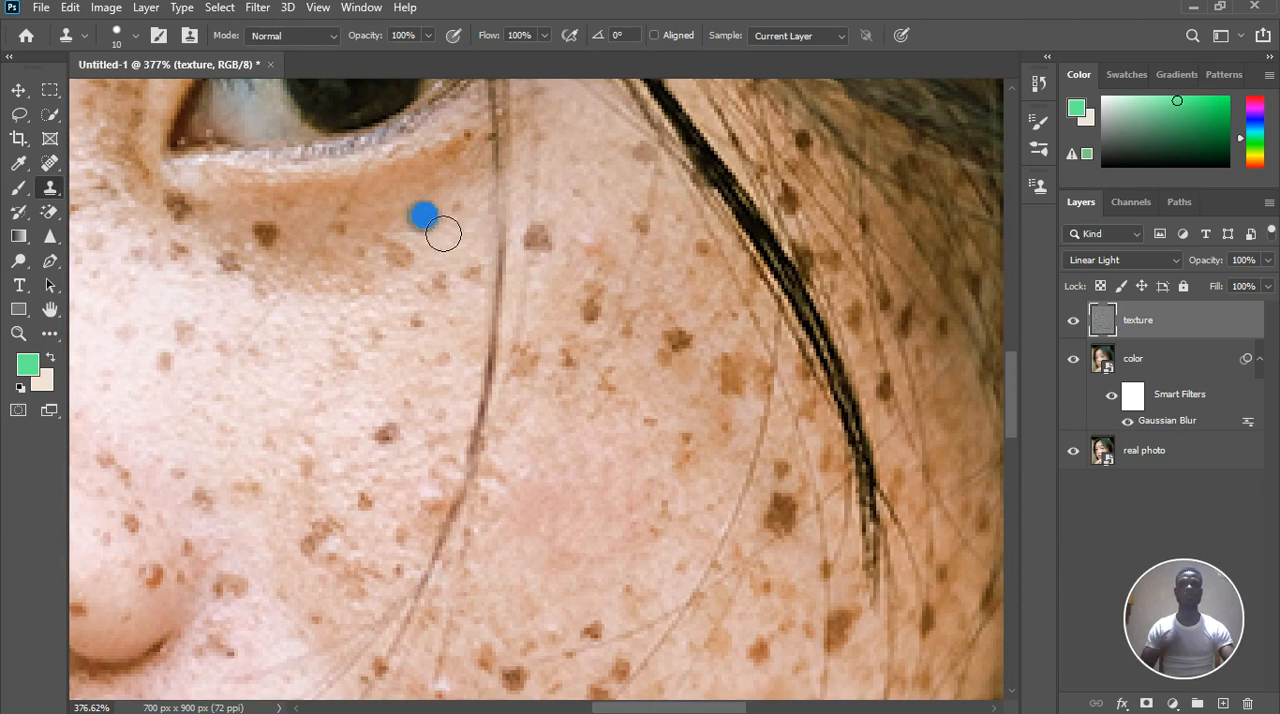
Clone smooth skin texture from just above over the light brown freckle at the edge of the under-eye shadow
{"action": "left_click", "coordinate": [398, 220]}
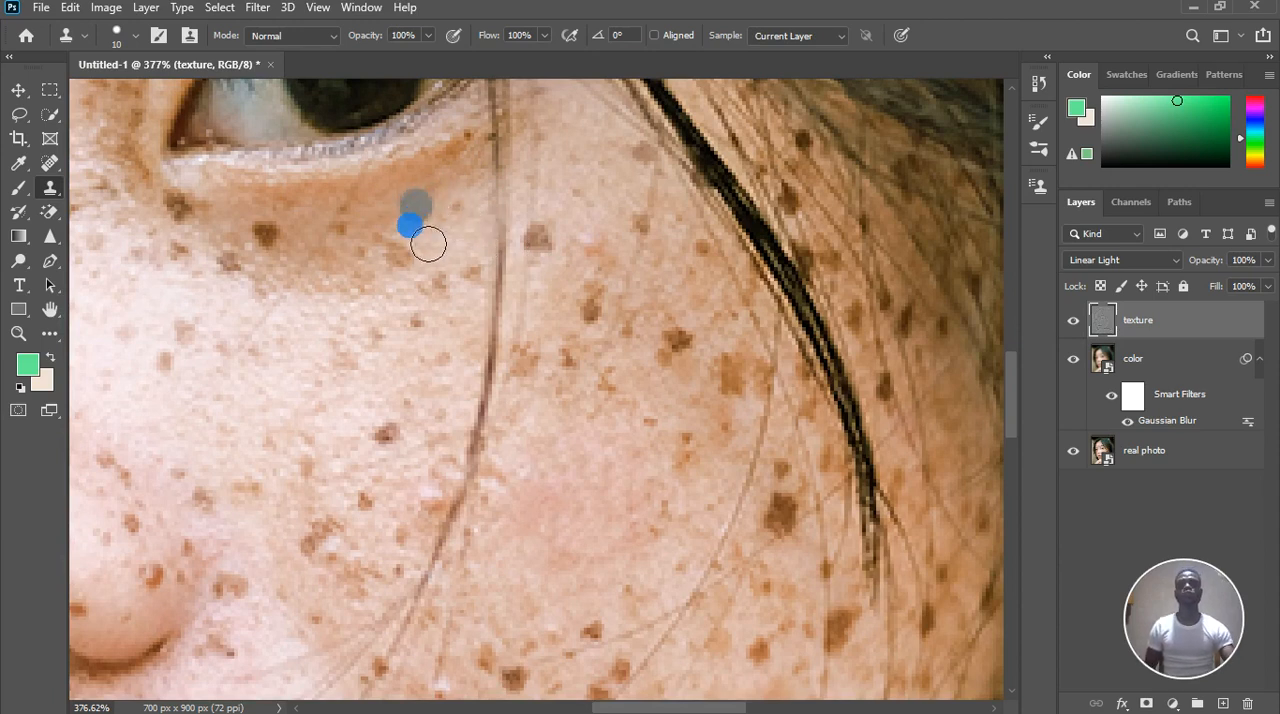
{"action": "scroll", "coordinate": [434, 219], "scroll_direction": "up", "scroll_amount": 3}
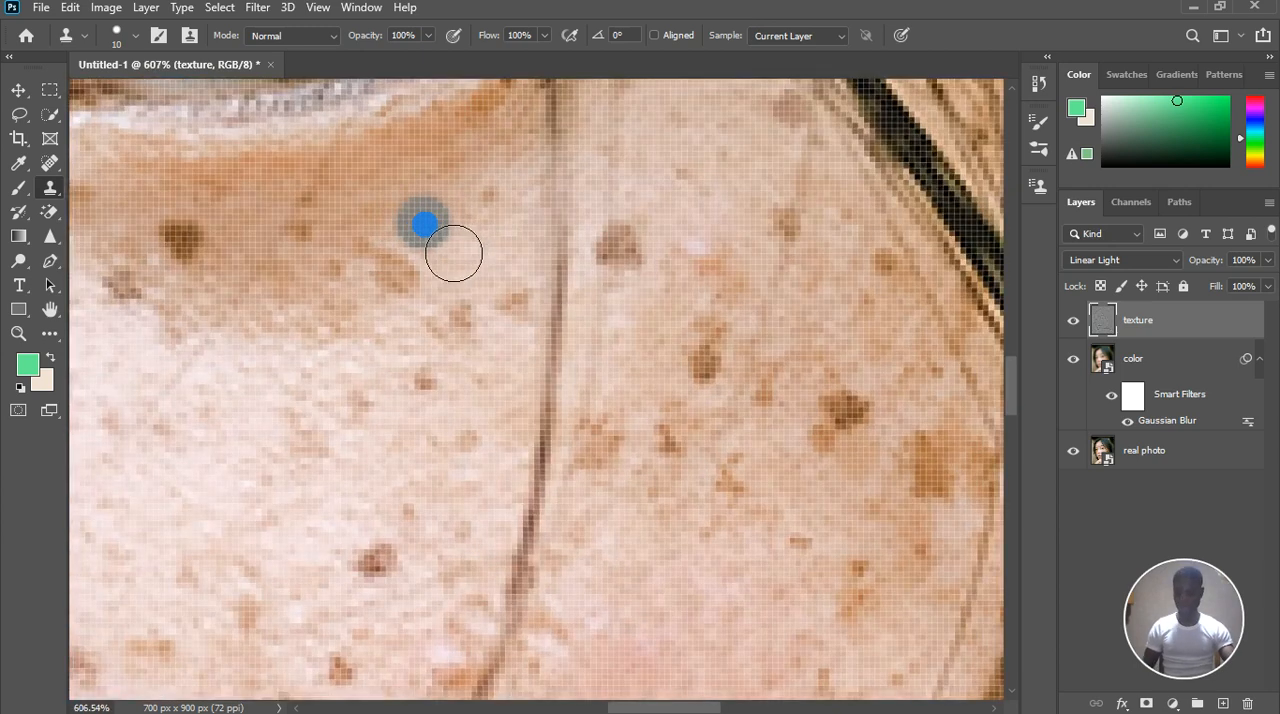
{"action": "left_click", "coordinate": [425, 224]}
{"action": "left_click", "coordinate": [417, 234], "text": "alt"}
{"action": "left_click", "coordinate": [408, 263]}
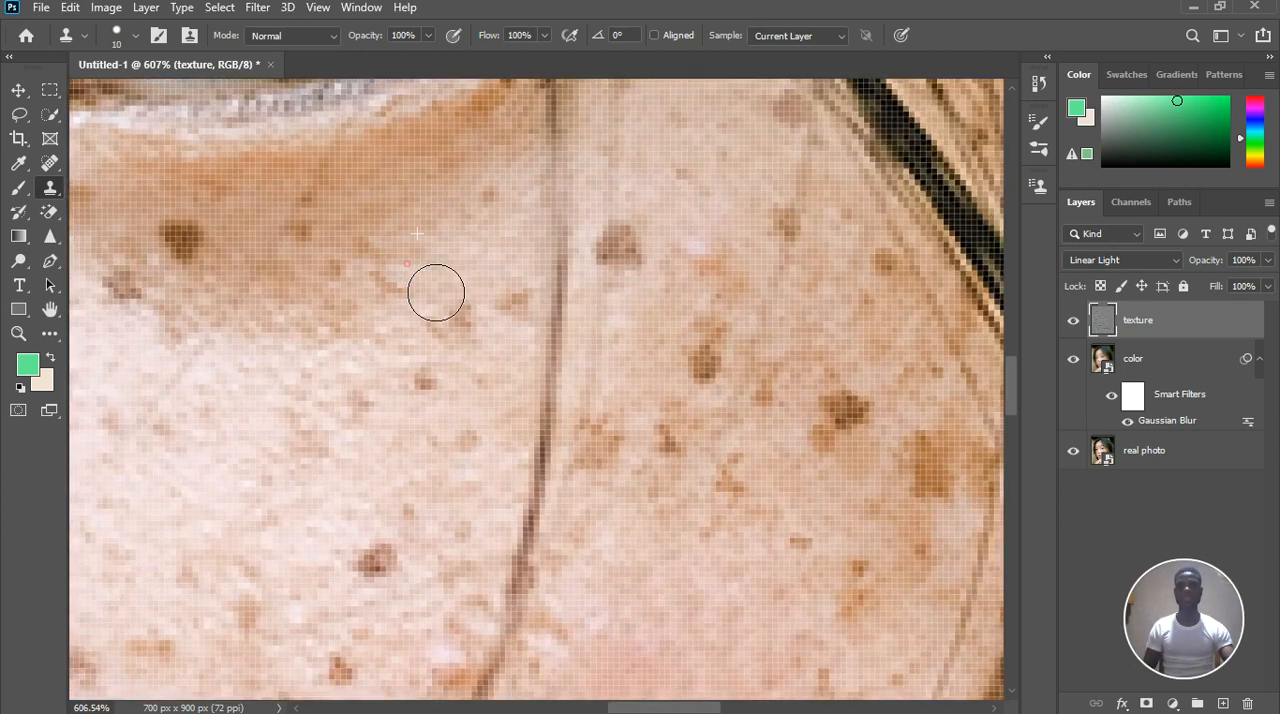
{"action": "left_click", "coordinate": [386, 260]}
{"action": "left_click", "coordinate": [391, 282]}
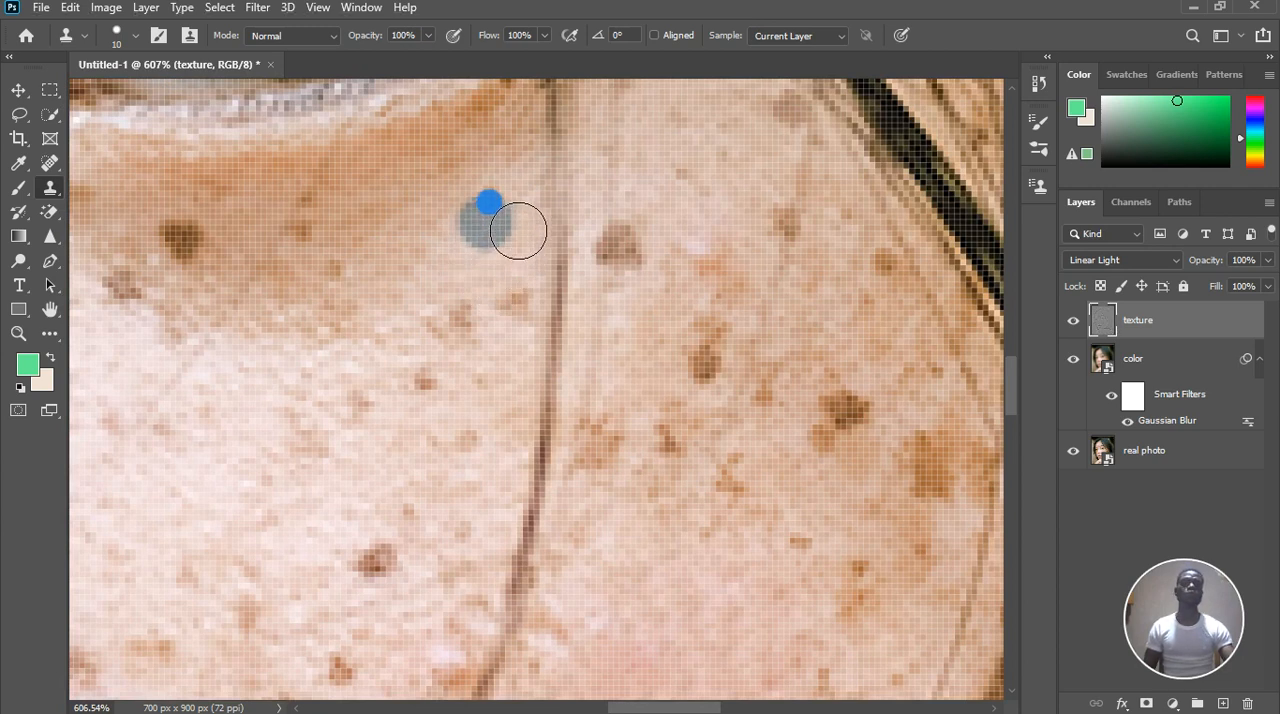
Clone nearby texture over the small spots under the outer eye, on the nose side of the long hair strand
{"action": "left_click", "coordinate": [488, 203]}
{"action": "left_click", "coordinate": [474, 273], "text": "alt"}
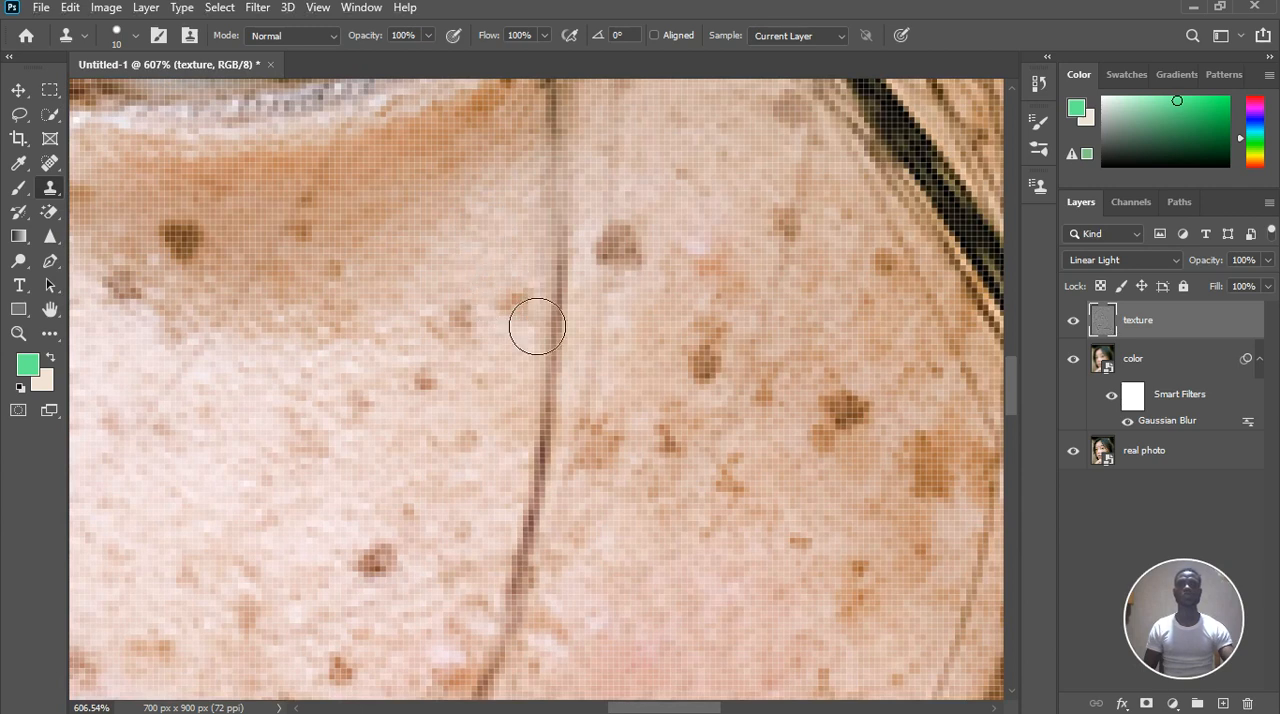
{"action": "left_click", "coordinate": [514, 300]}
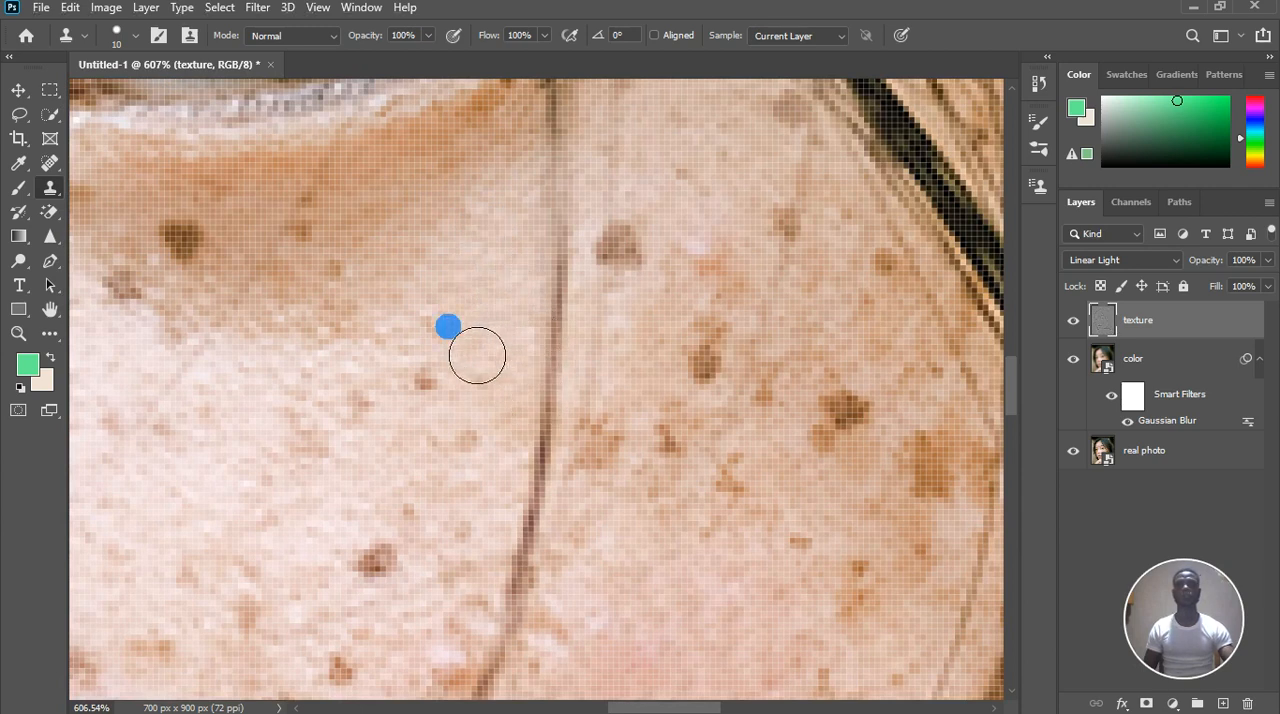
Clone clean cheek texture over the small freckle and faint brown marks farther below the eye, on the nose side of the hair strand
{"action": "left_click", "coordinate": [406, 431], "text": "alt"}
{"action": "left_click_drag", "start_coordinate": [375, 448], "coordinate": [364, 420]}
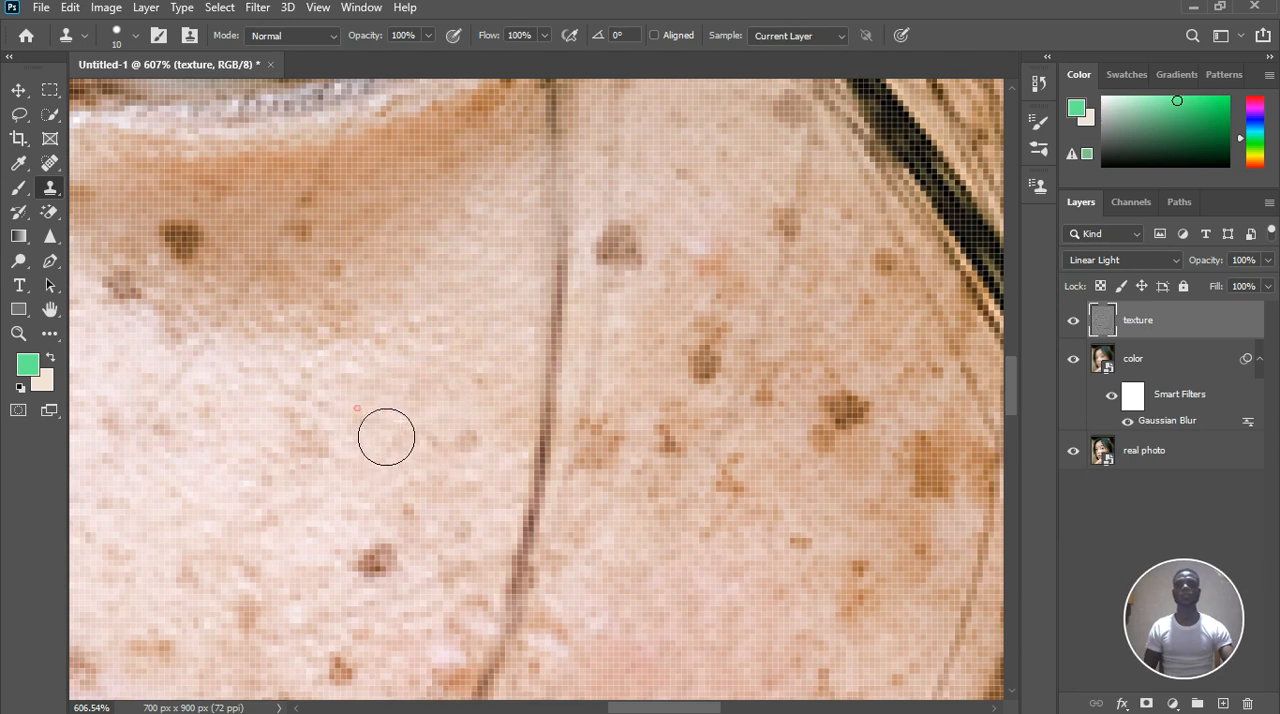
{"action": "left_click", "coordinate": [366, 459], "text": "alt"}
{"action": "left_click_drag", "start_coordinate": [350, 473], "coordinate": [326, 448]}
Soften the clone brush to 16% hardness and keep its size at 10 pixels
{"action": "mouse_move", "coordinate": [382, 285]}
{"action": "left_mouse_down"}
{"action": "mouse_move", "coordinate": [383, 237]}
{"action": "mouse_move", "coordinate": [394, 241]}
{"action": "mouse_move", "coordinate": [363, 248]}
{"action": "mouse_move", "coordinate": [160, 80]}
{"action": "left_mouse_up"}
{"action": "key", "text": "bracketleft"}
{"action": "key", "text": "bracketleft"}
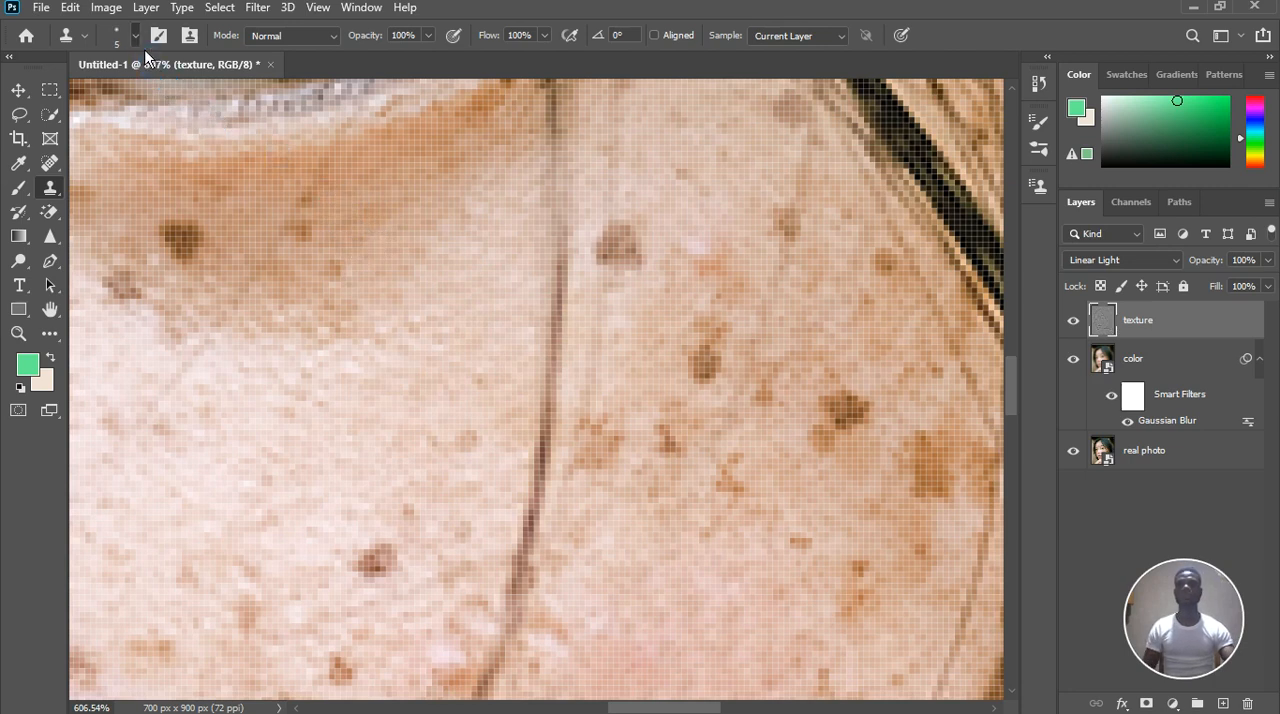
{"action": "left_click", "coordinate": [137, 38]}
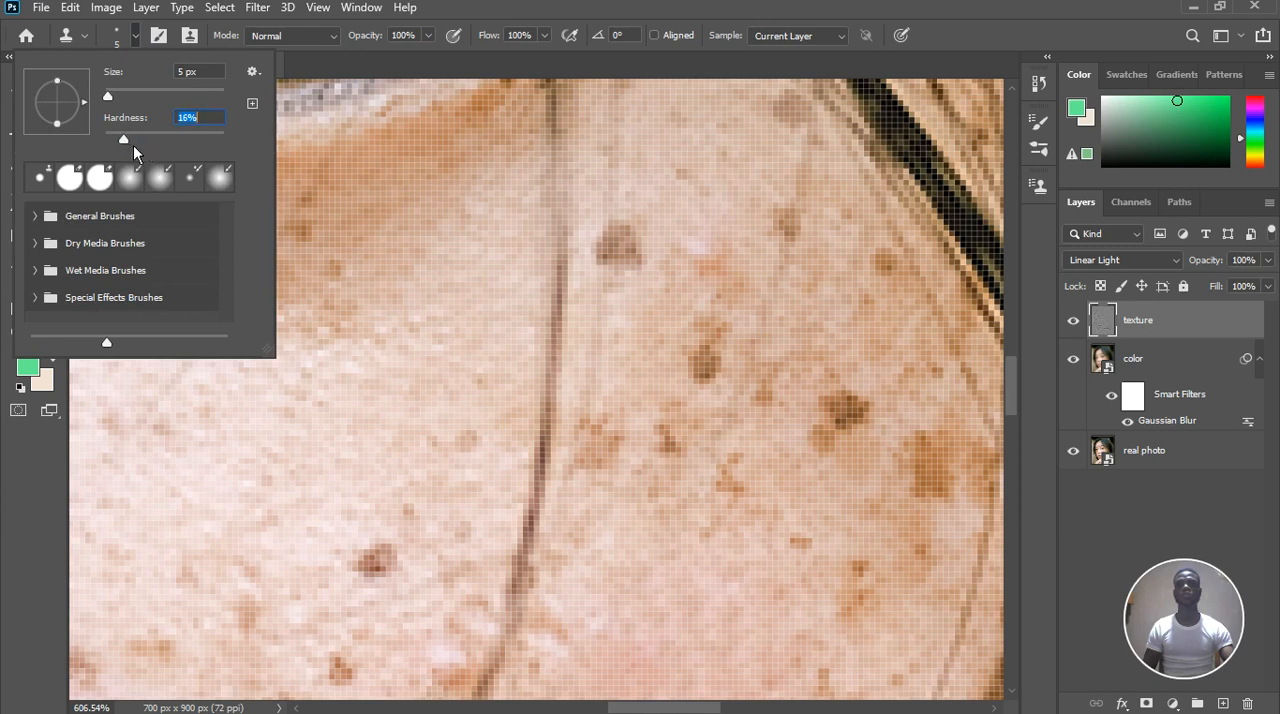
{"action": "left_click", "coordinate": [421, 283]}
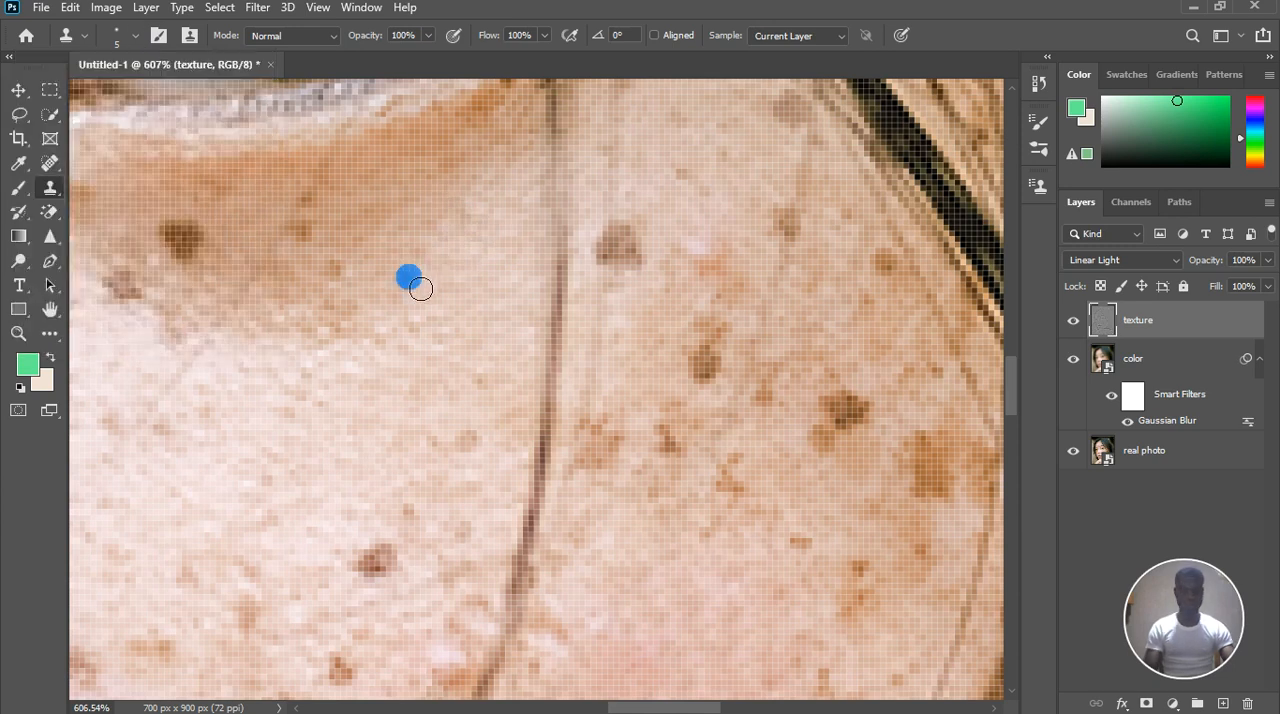
{"action": "key", "text": "bracketright"}
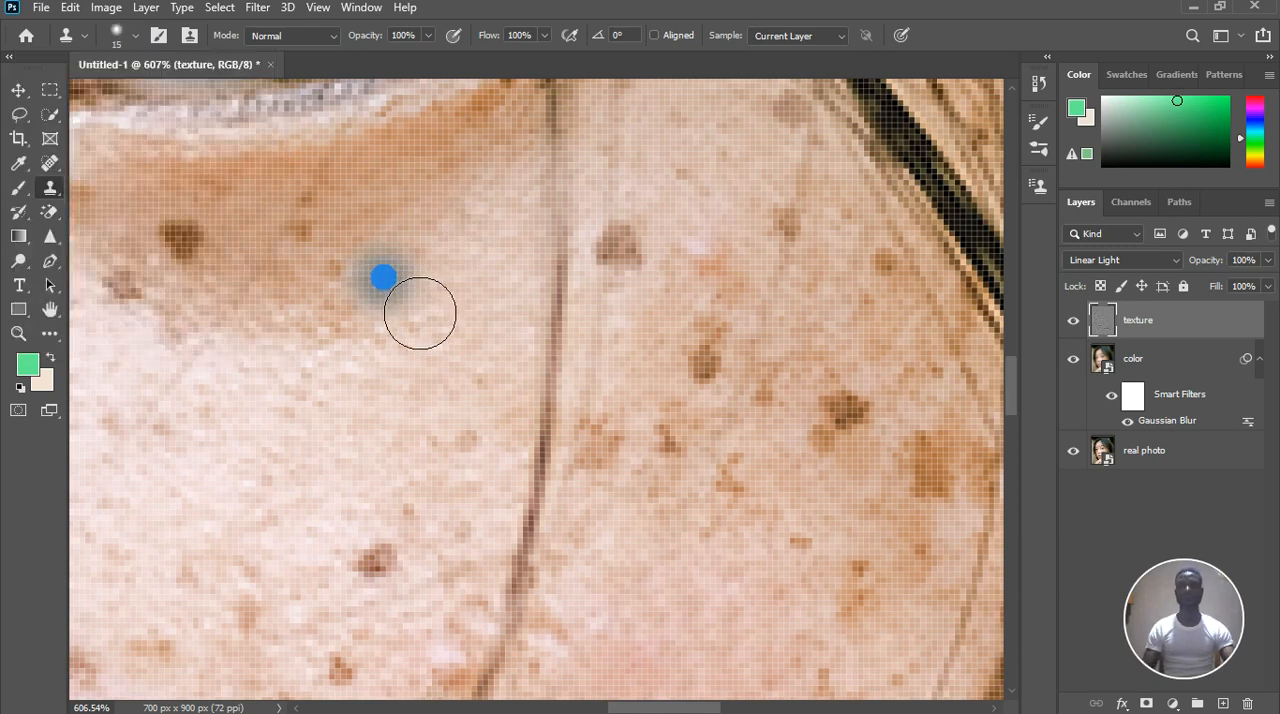
{"action": "key", "text": "bracketleft"}
{"action": "key", "text": "bracketleft"}
{"action": "key", "text": "bracketleft"}
{"action": "key", "text": "bracketleft"}
Clone adjacent skin texture over the faint brown marks inside the under-eye shadow and along its lower edge
{"action": "left_click", "coordinate": [379, 283], "text": "alt"}
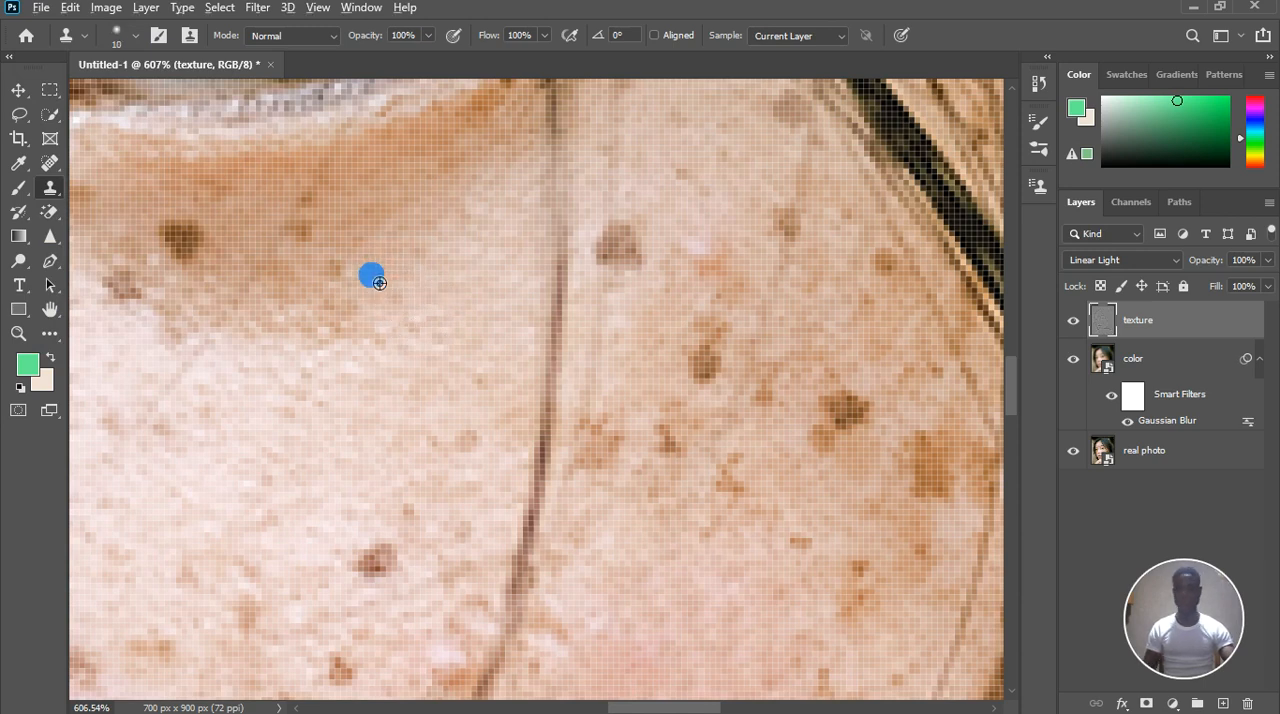
{"action": "left_click", "coordinate": [368, 290]}
{"action": "left_click", "coordinate": [360, 323]}
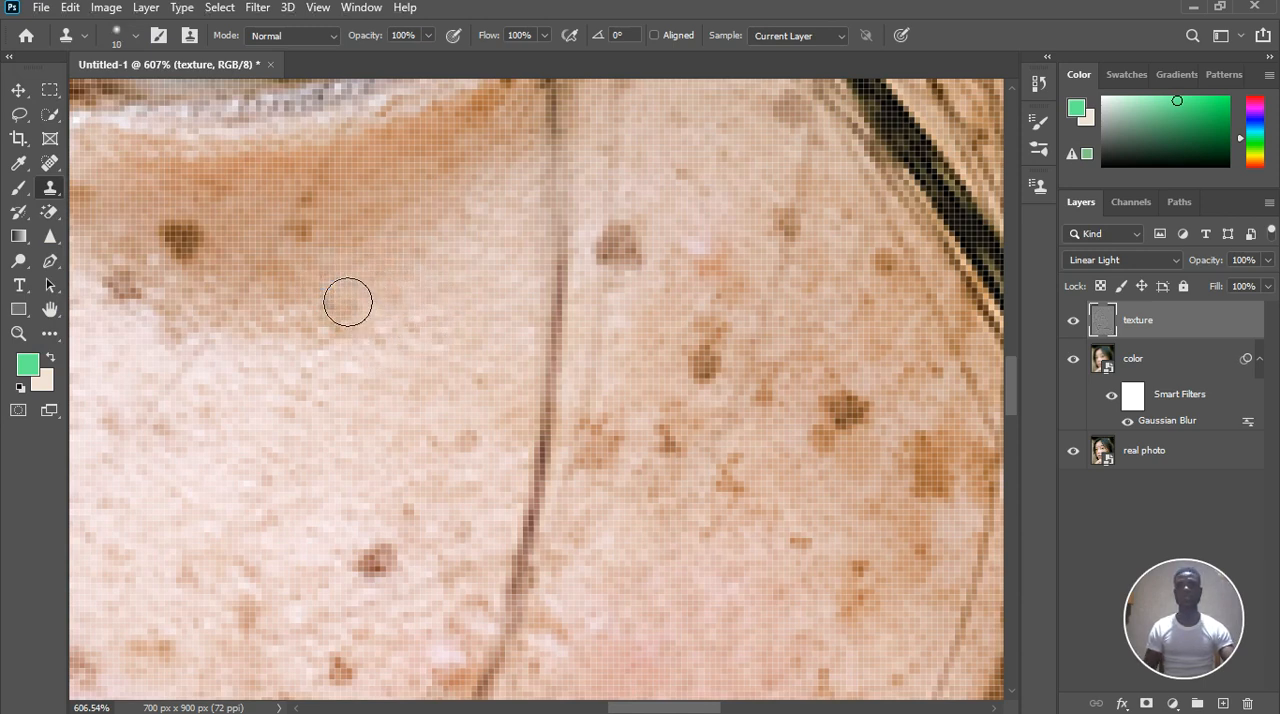
{"action": "left_click", "coordinate": [345, 304]}
{"action": "left_click", "coordinate": [331, 272], "text": "alt"}
{"action": "left_click", "coordinate": [308, 236]}
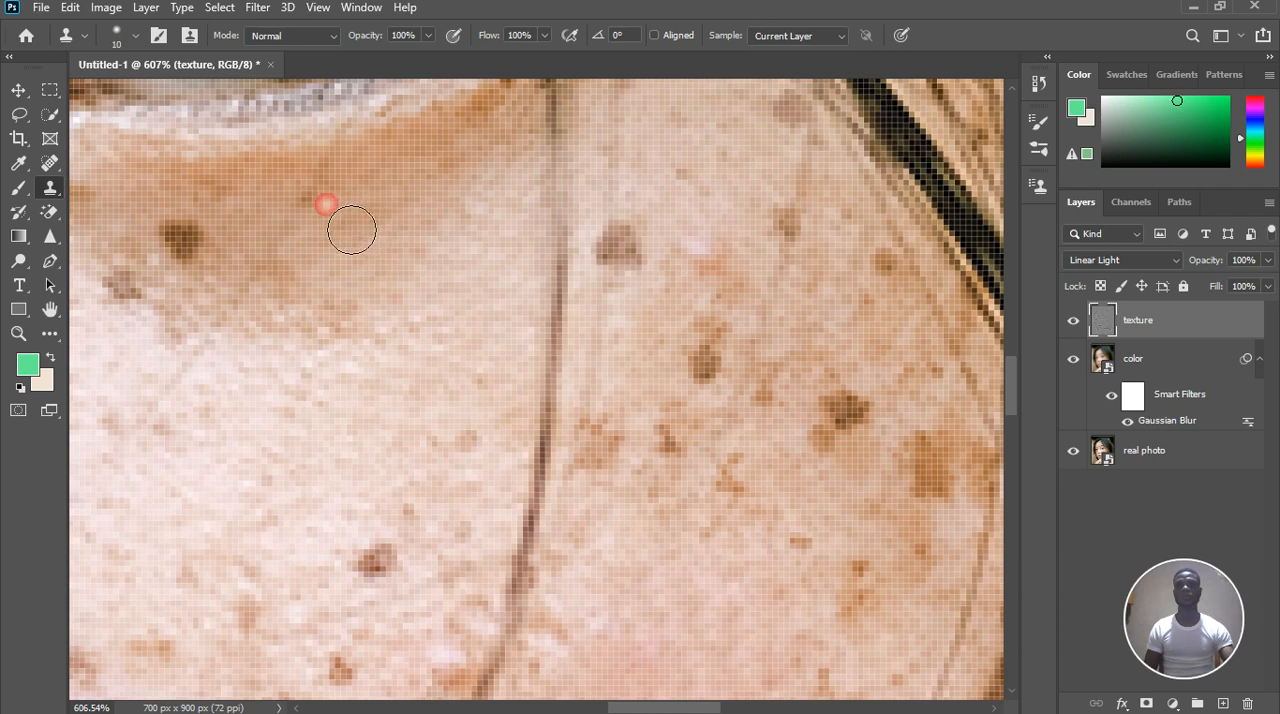
{"action": "left_click", "coordinate": [334, 200]}
{"action": "left_click", "coordinate": [357, 181], "text": "alt"}
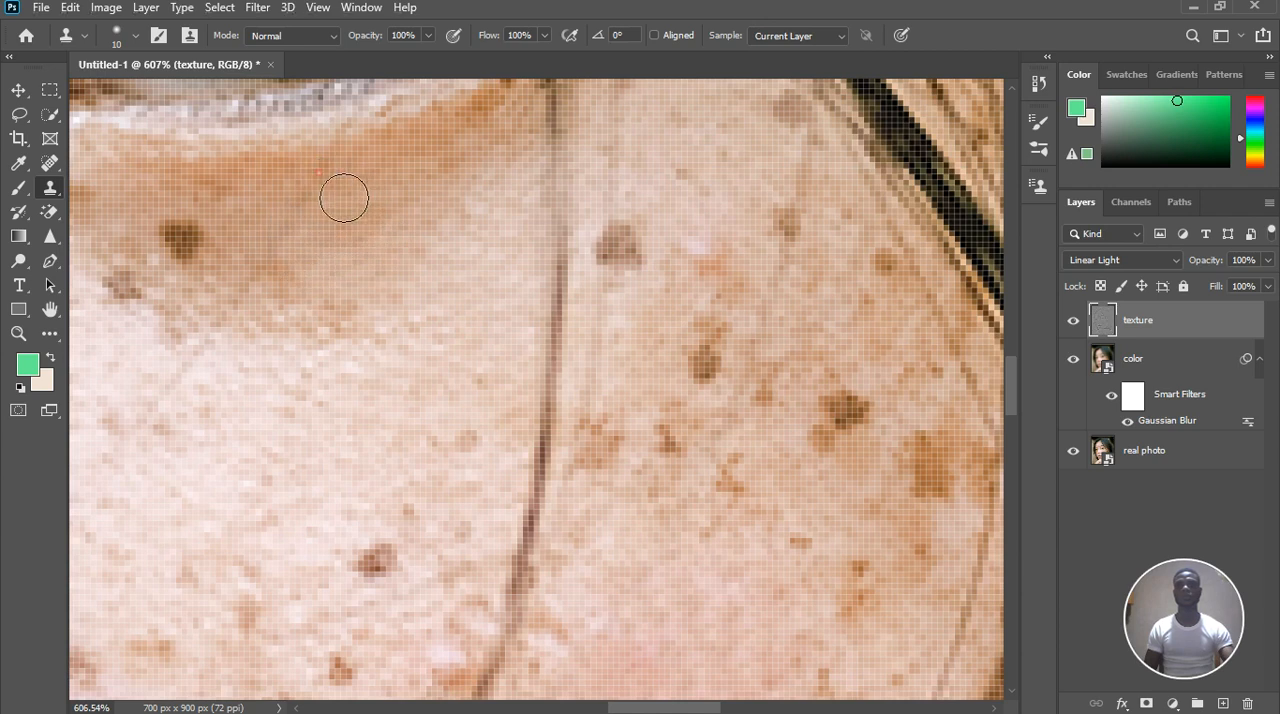
Clone smooth texture over the remaining brown patch at the lower edge of the under-eye shadow, beside the dark mole
{"action": "mouse_move", "coordinate": [262, 236]}
{"action": "left_mouse_down"}
{"action": "mouse_move", "coordinate": [294, 249]}
{"action": "mouse_move", "coordinate": [287, 225]}
{"action": "left_mouse_up"}
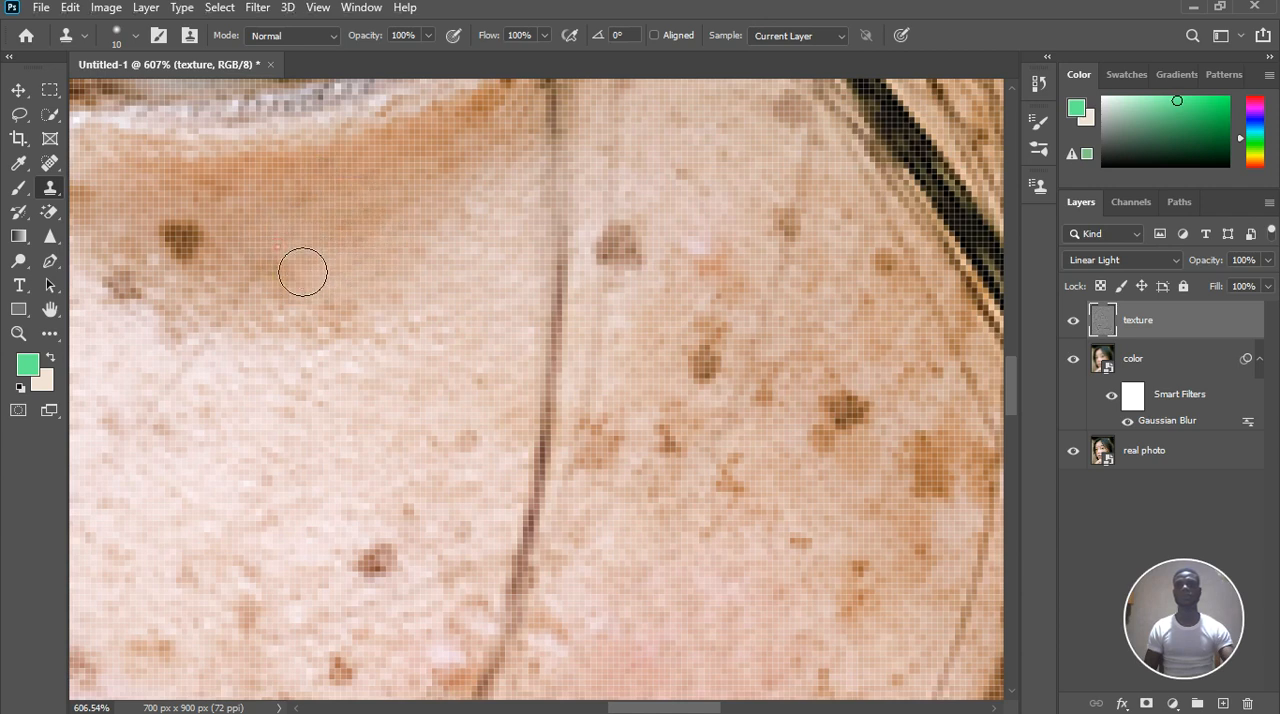
{"action": "left_click", "coordinate": [290, 279]}
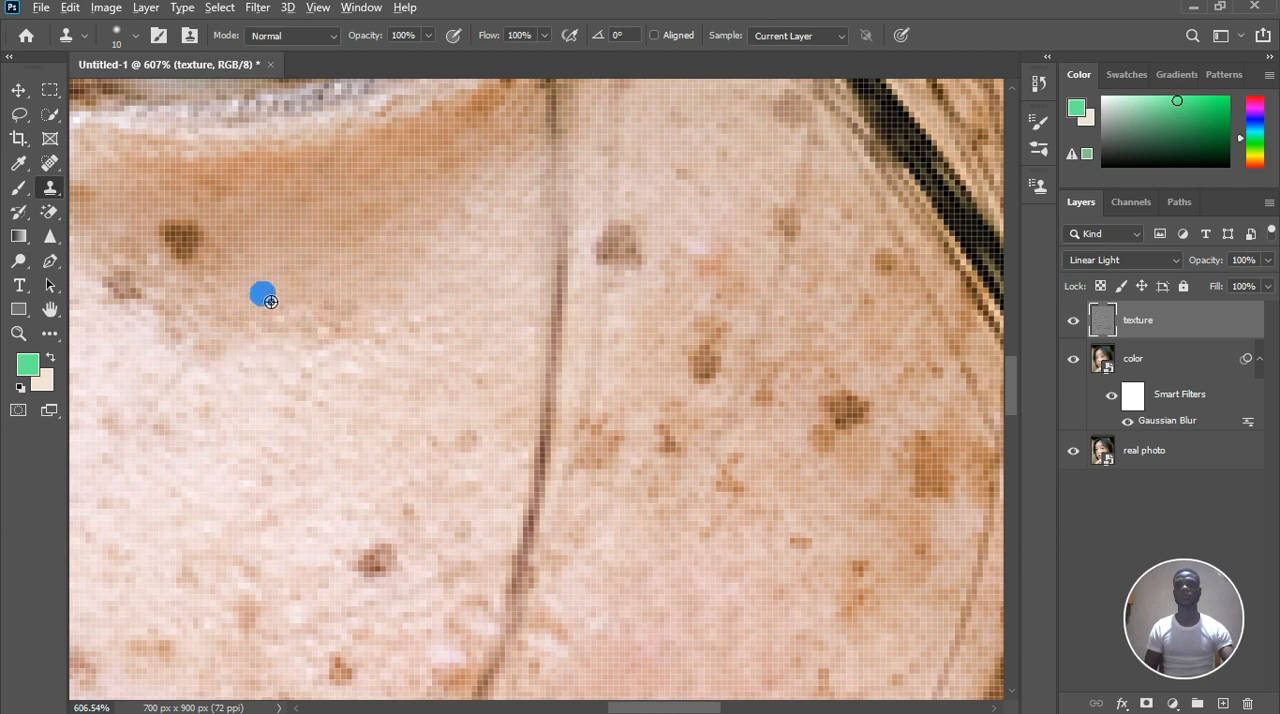
{"action": "left_click", "coordinate": [315, 312]}
{"action": "left_click", "coordinate": [428, 291], "text": "alt"}
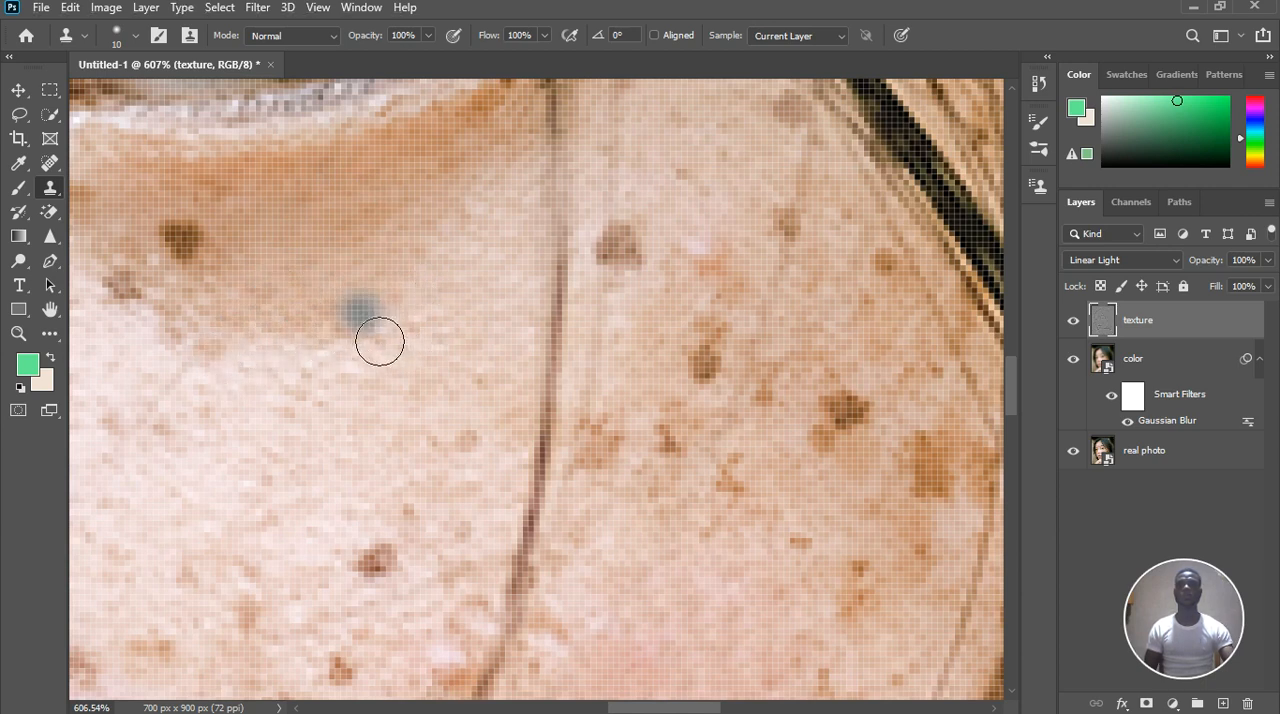
Clone clean texture from just above over the gray-brown mole on the ear side of the thin hair strand
{"action": "scroll", "coordinate": [428, 302], "scroll_direction": "down", "scroll_amount": 5}
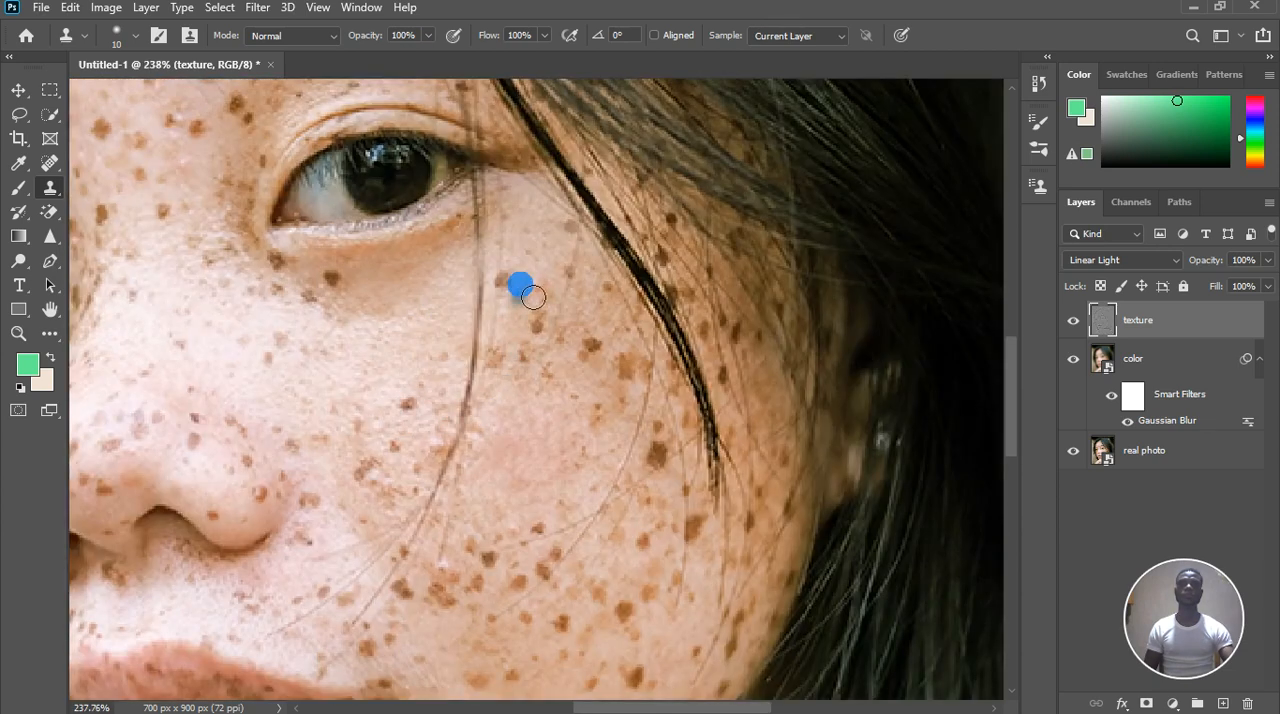
{"action": "scroll", "coordinate": [517, 283], "scroll_direction": "up", "scroll_amount": 6}
{"action": "left_click", "coordinate": [509, 247]}
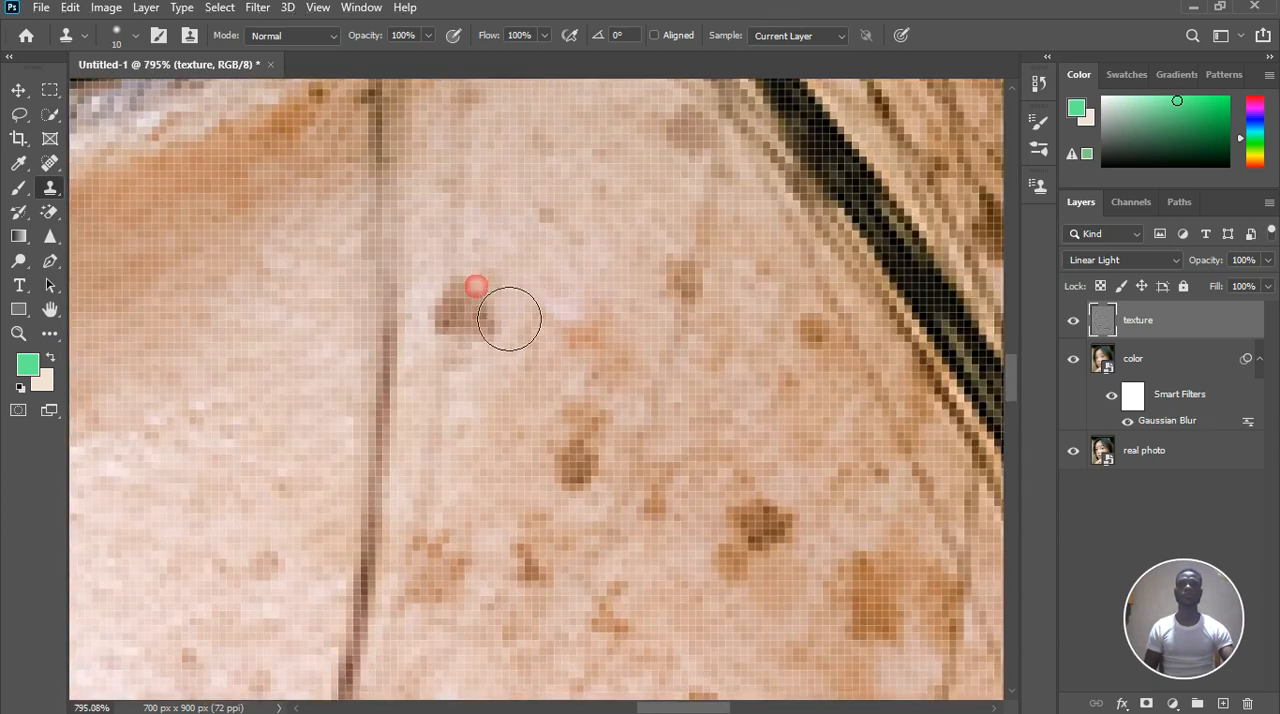
{"action": "mouse_move", "coordinate": [509, 318]}
{"action": "left_mouse_down"}
{"action": "mouse_move", "coordinate": [487, 346]}
{"action": "mouse_move", "coordinate": [525, 351]}
{"action": "mouse_move", "coordinate": [489, 351]}
{"action": "mouse_move", "coordinate": [496, 321]}
{"action": "left_mouse_up"}
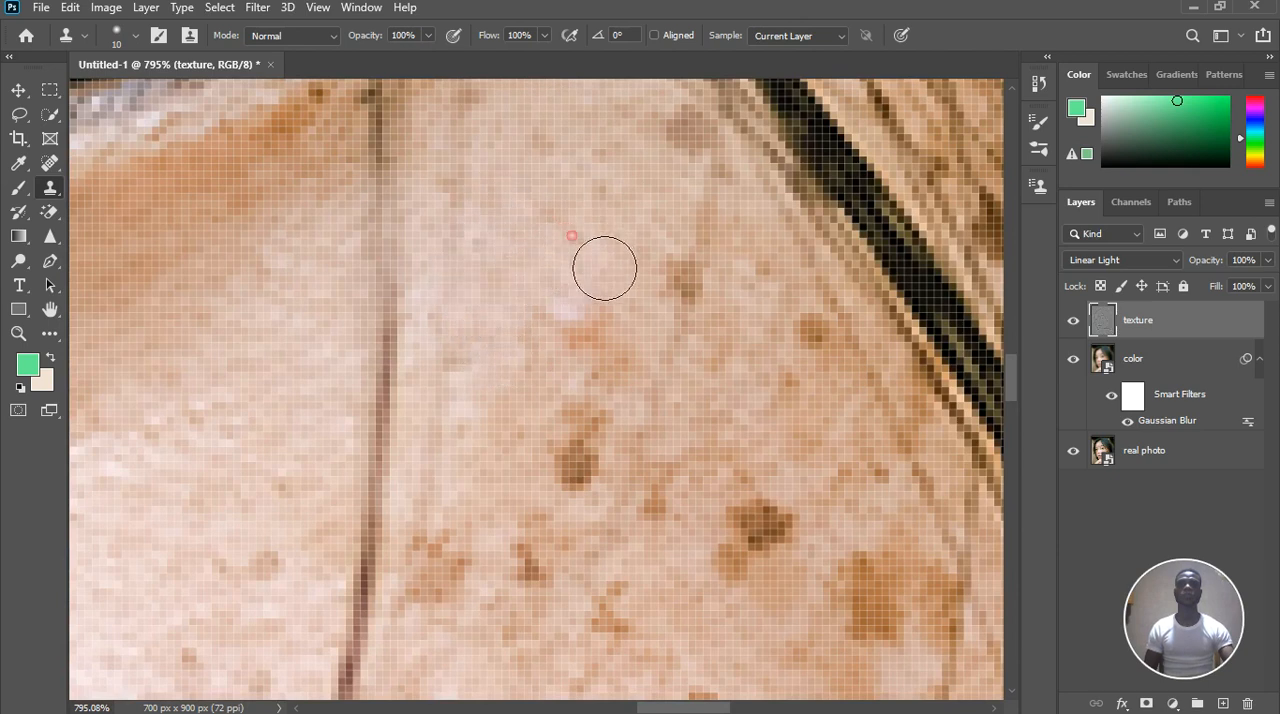
Clone nearby texture over the small spot and the brown freckle between the thin hair strand and the dark lock
{"action": "left_click_drag", "start_coordinate": [592, 247], "coordinate": [574, 244]}
{"action": "left_click", "coordinate": [592, 247], "text": "alt"}
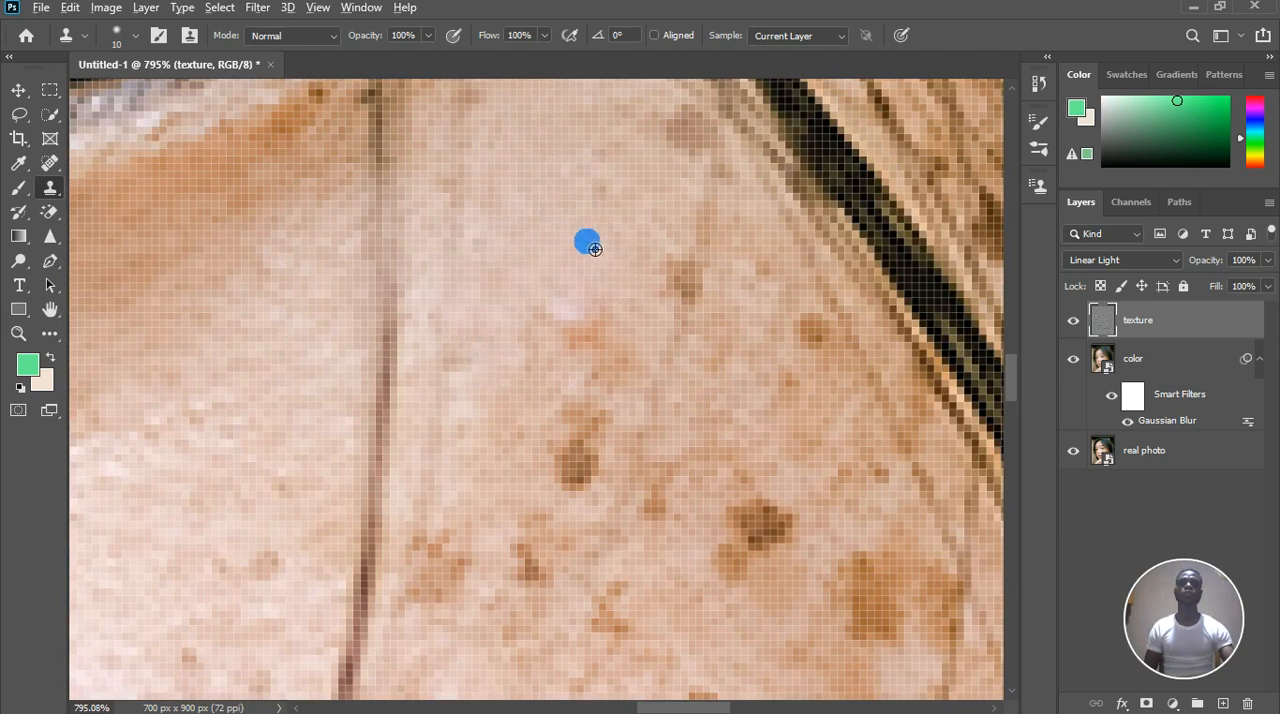
{"action": "left_click_drag", "start_coordinate": [628, 204], "coordinate": [602, 173]}
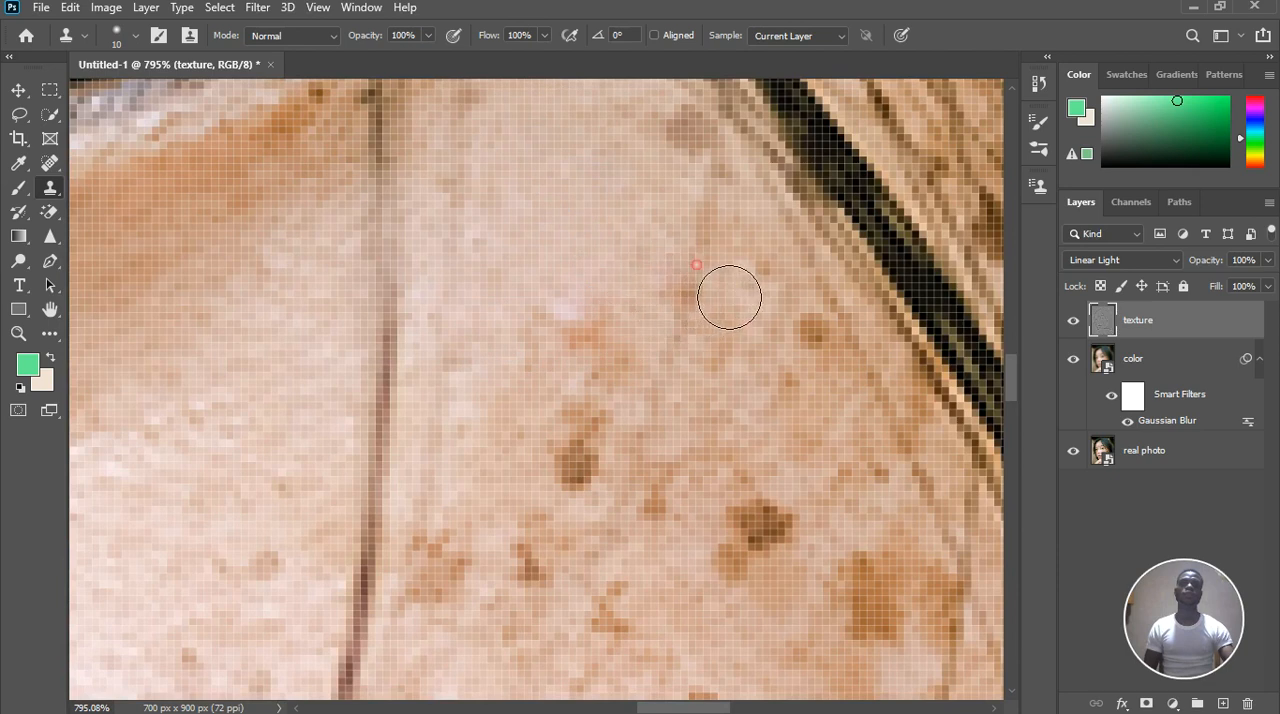
{"action": "left_click_drag", "start_coordinate": [702, 287], "coordinate": [645, 327]}
{"action": "scroll", "coordinate": [611, 235], "scroll_direction": "down", "scroll_amount": 3}
{"action": "scroll", "coordinate": [638, 360], "scroll_direction": "up", "scroll_amount": 3}
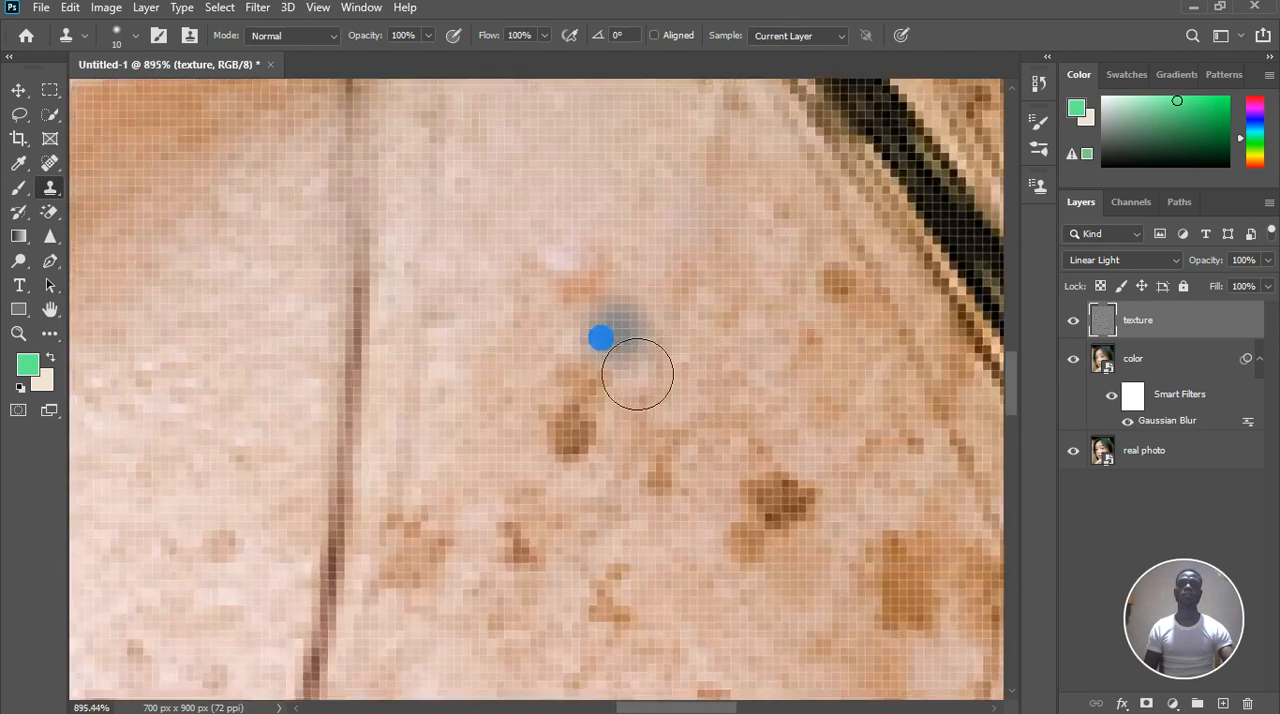
Clone nearby texture over the pale and orange blotches left above the brown freckle between the thin hair strand and the dark lock
{"action": "left_click", "coordinate": [500, 338], "text": "alt"}
{"action": "mouse_move", "coordinate": [526, 305]}
{"action": "left_mouse_down"}
{"action": "mouse_move", "coordinate": [571, 283]}
{"action": "mouse_move", "coordinate": [591, 291]}
{"action": "mouse_move", "coordinate": [565, 262]}
{"action": "left_mouse_up"}
{"action": "scroll", "coordinate": [570, 293], "scroll_direction": "down", "scroll_amount": 4}
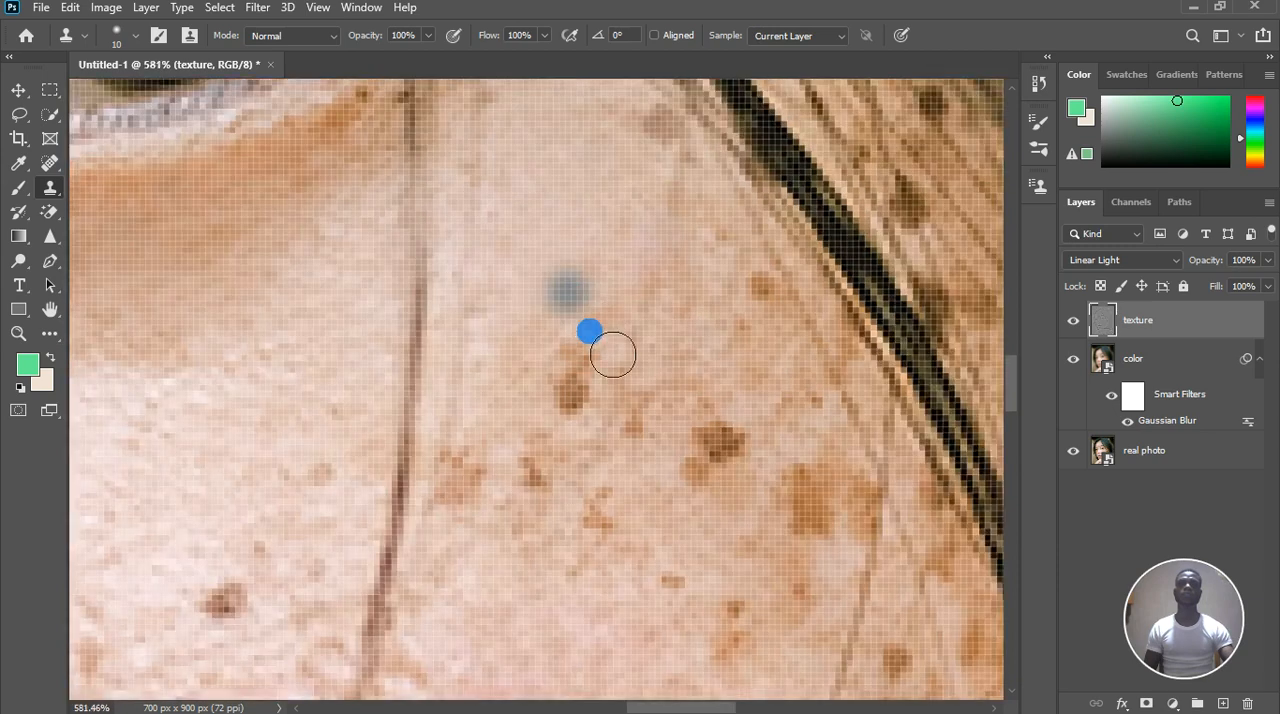
Clone clean skin texture over the brown freckle just below the retouched spot and smooth the faint marks around it
{"action": "scroll", "coordinate": [593, 442], "scroll_direction": "up", "scroll_amount": 4}
{"action": "left_click", "coordinate": [503, 366], "text": "alt"}
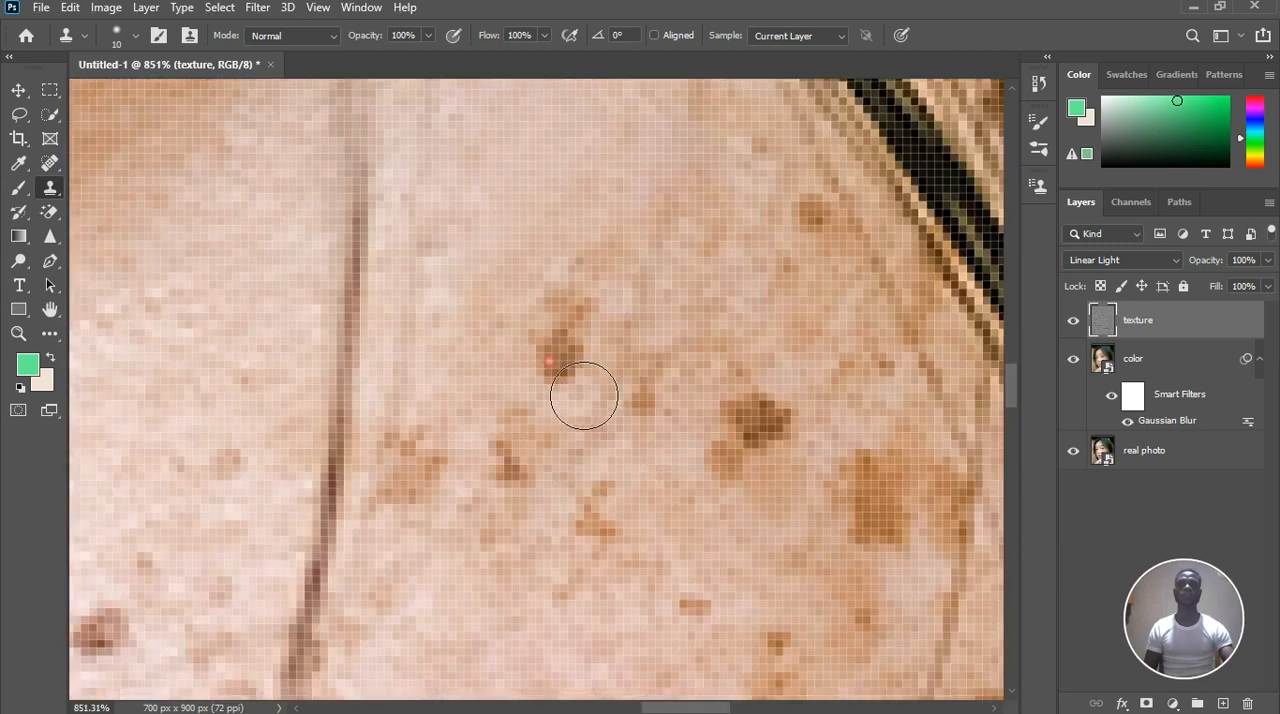
{"action": "mouse_move", "coordinate": [549, 357]}
{"action": "left_mouse_down"}
{"action": "mouse_move", "coordinate": [566, 337]}
{"action": "mouse_move", "coordinate": [564, 291]}
{"action": "left_mouse_up"}
{"action": "left_click", "coordinate": [552, 313]}
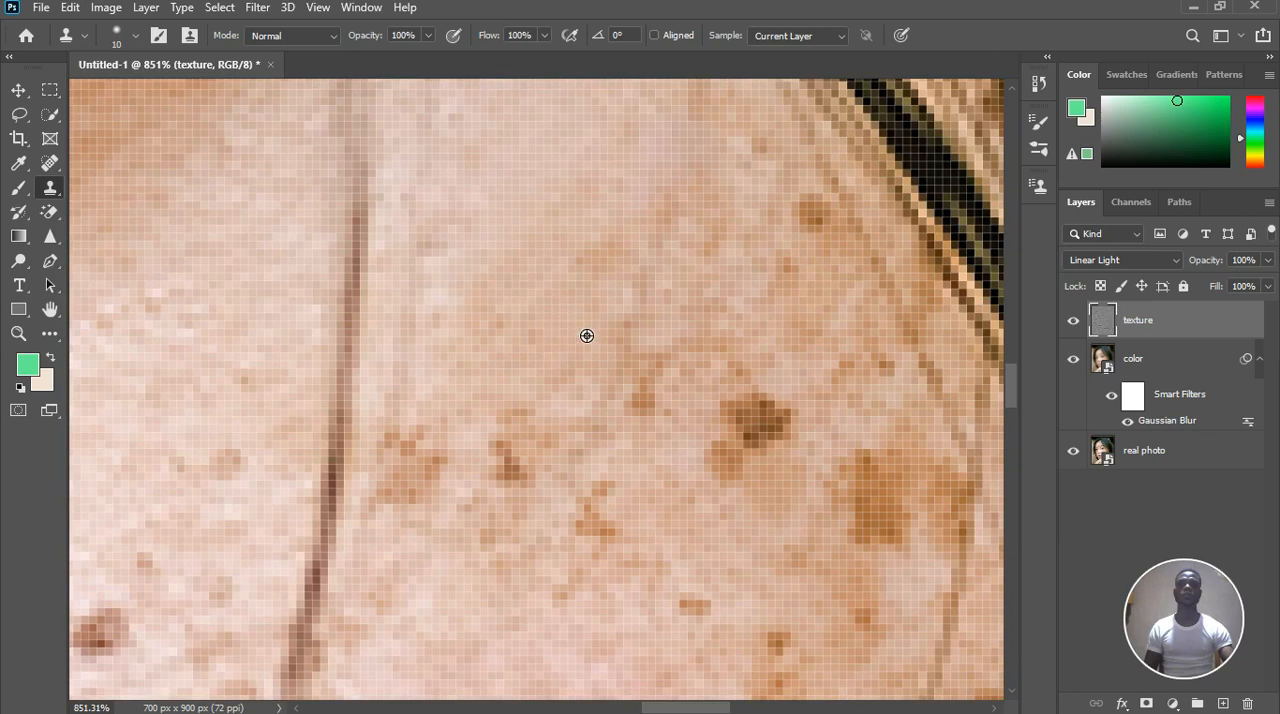
{"action": "left_click", "coordinate": [584, 334], "text": "alt"}
{"action": "left_click", "coordinate": [605, 265]}
{"action": "left_click", "coordinate": [549, 336], "text": "alt"}
{"action": "scroll", "coordinate": [563, 346], "scroll_direction": "down", "scroll_amount": 4}
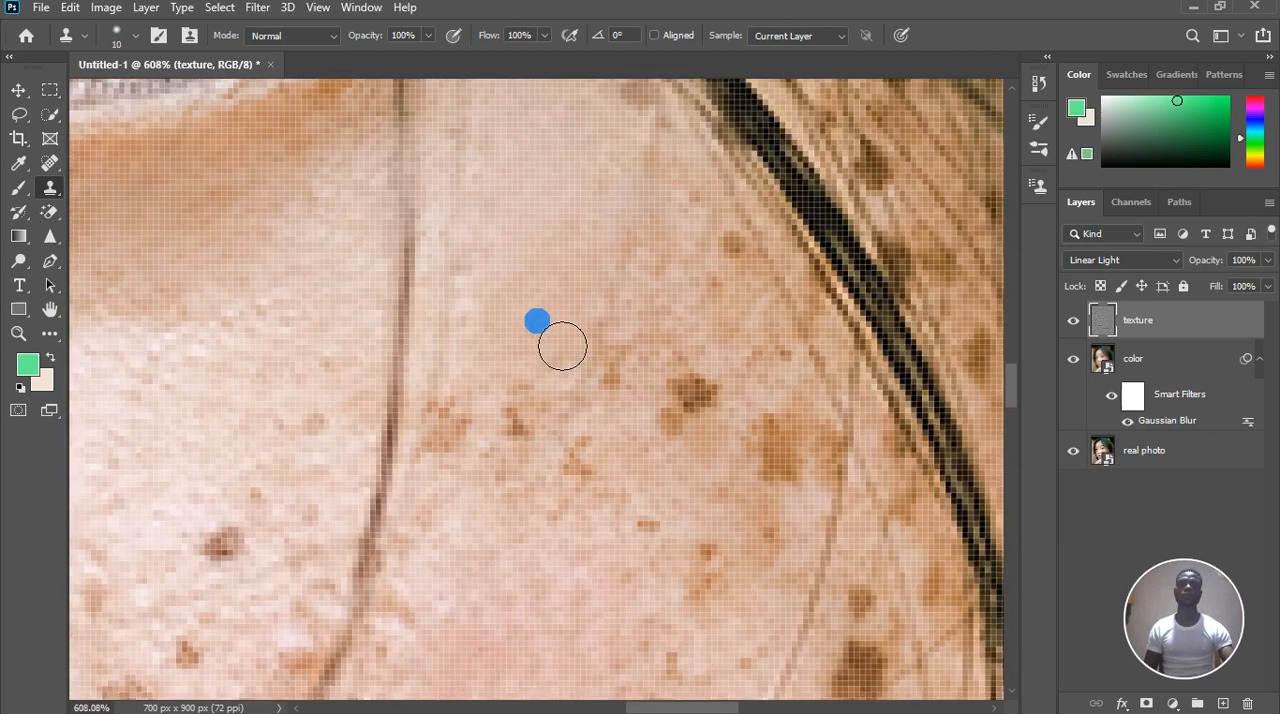
Clone adjacent texture over the orange-brown freckle patch close to the ear side of the thin hair strand
{"action": "scroll", "coordinate": [529, 520], "scroll_direction": "up", "scroll_amount": 5}
{"action": "left_click", "coordinate": [468, 467], "text": "alt"}
{"action": "left_click", "coordinate": [429, 430]}
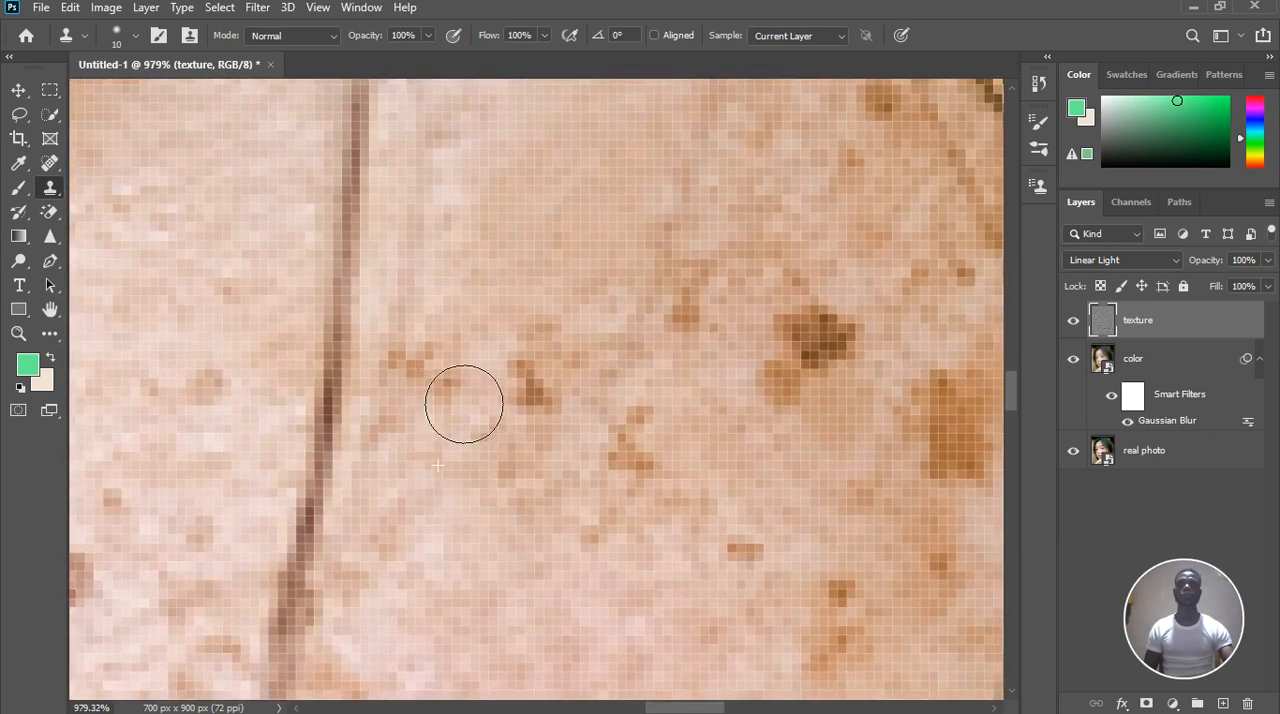
{"action": "left_click", "coordinate": [430, 387]}
{"action": "left_click", "coordinate": [402, 386]}
{"action": "left_click", "coordinate": [438, 504], "text": "alt"}
{"action": "left_click", "coordinate": [491, 490]}
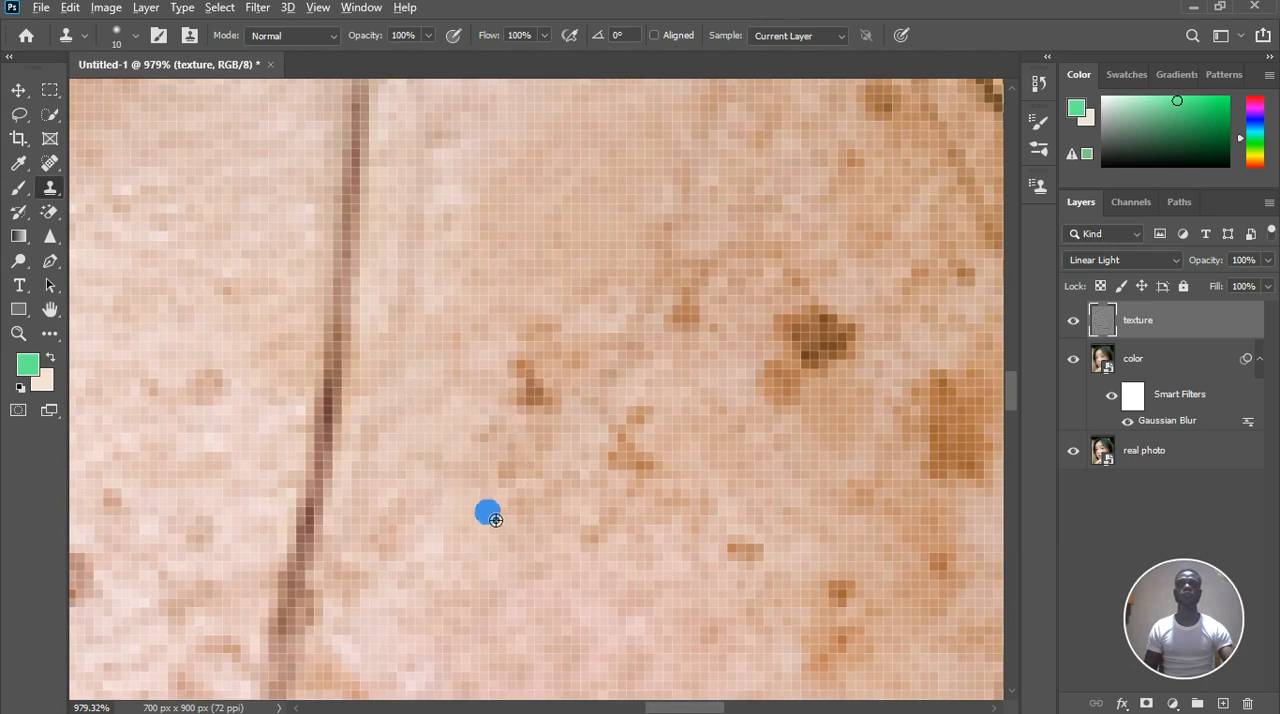
Clone smooth texture over the small reddish-brown freckle further from the hair strand and the faint marks beneath it
{"action": "left_click", "coordinate": [425, 402], "text": "alt"}
{"action": "left_click", "coordinate": [539, 370]}
{"action": "left_click", "coordinate": [540, 341]}
{"action": "left_click", "coordinate": [532, 424]}
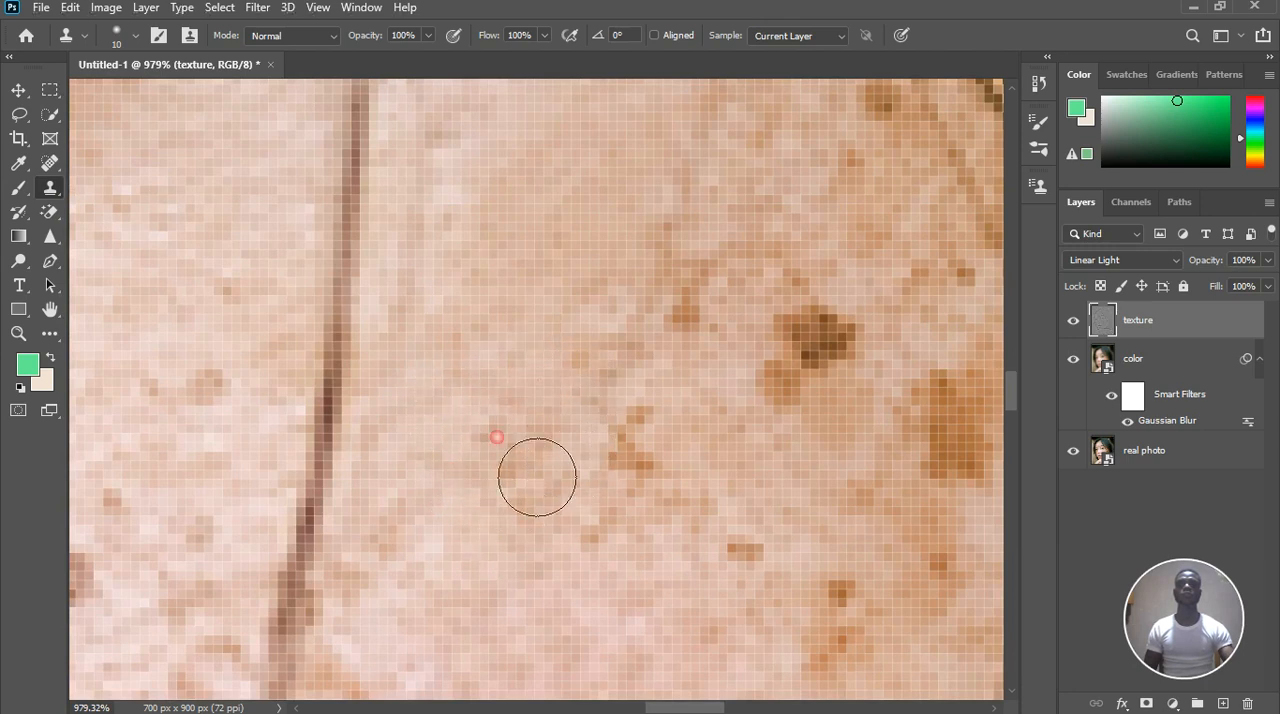
{"action": "left_click", "coordinate": [537, 477]}
{"action": "left_click", "coordinate": [571, 503]}
Clone neighbouring texture over the irregular brown freckle and faint marks toward the middle of the cheek with the Clone Stamp tool
{"action": "left_click", "coordinate": [50, 188]}
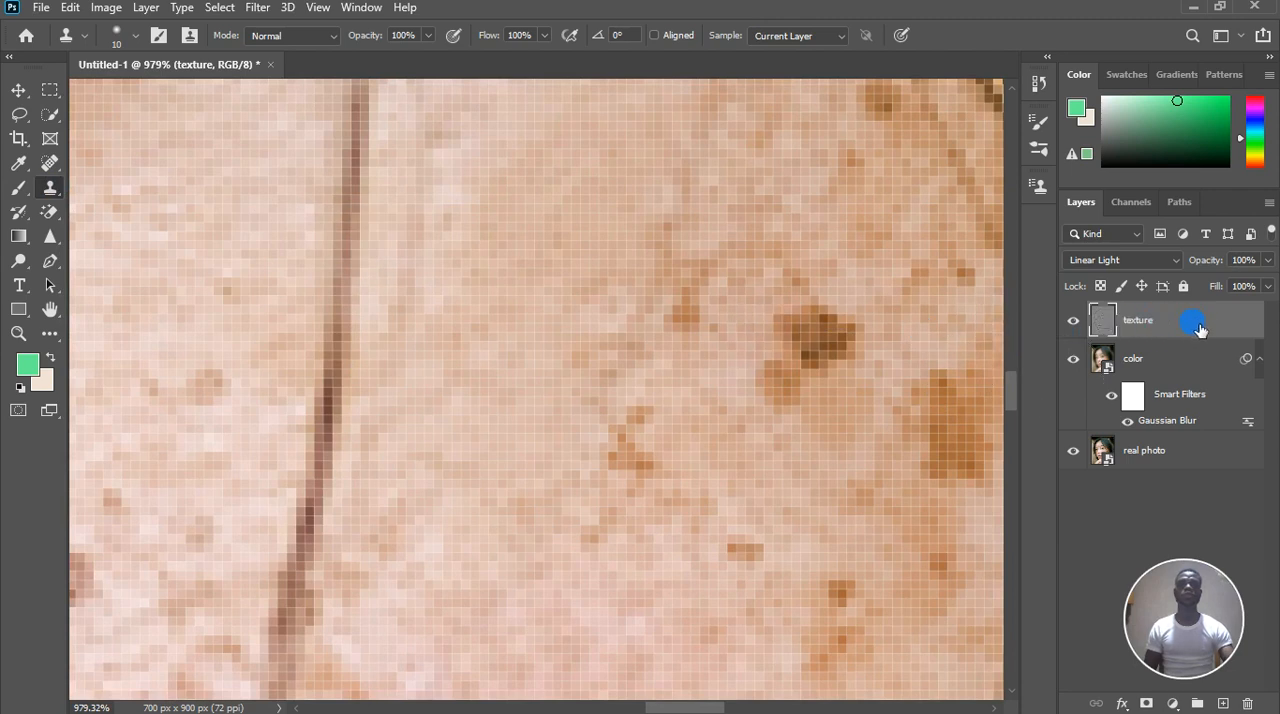
{"action": "left_click", "coordinate": [646, 437]}
{"action": "left_click", "coordinate": [640, 446]}
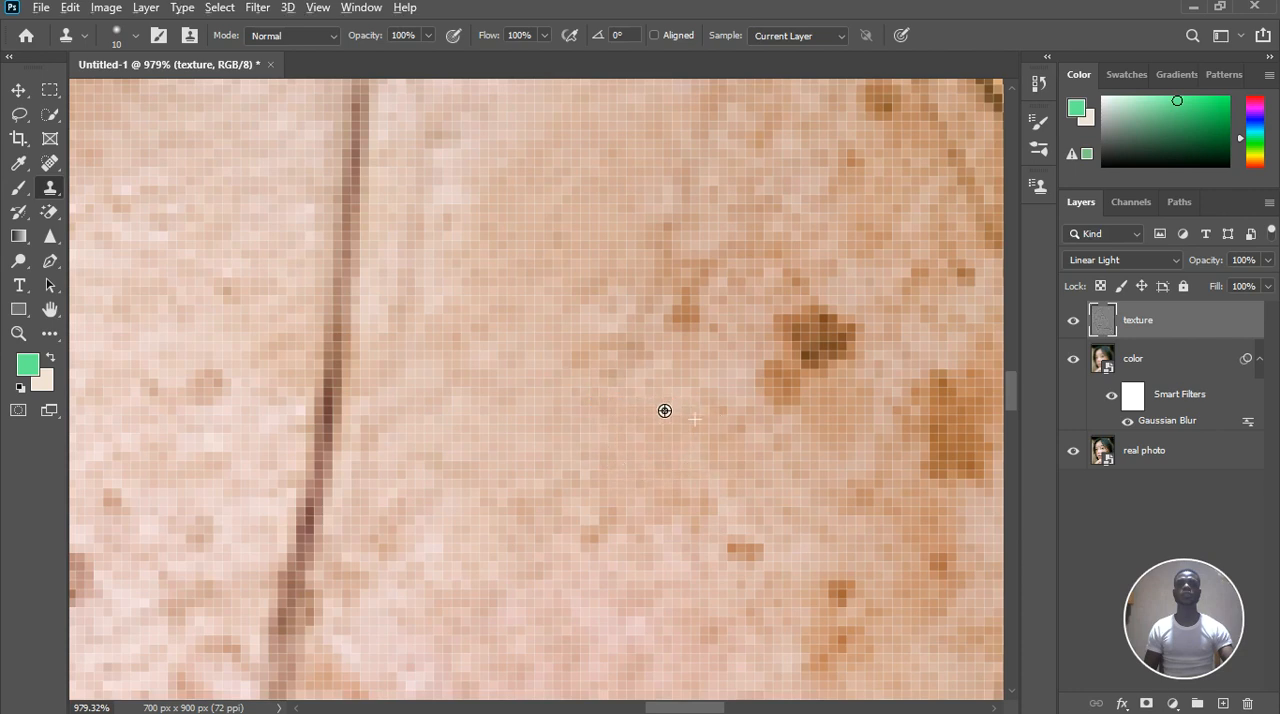
{"action": "left_click", "coordinate": [670, 406], "text": "alt"}
{"action": "left_click", "coordinate": [622, 346]}
Clone clean texture over the small brown freckle beside the dark mole and the faint brownish patch above it
{"action": "left_click", "coordinate": [685, 373], "text": "alt"}
{"action": "left_click", "coordinate": [696, 321]}
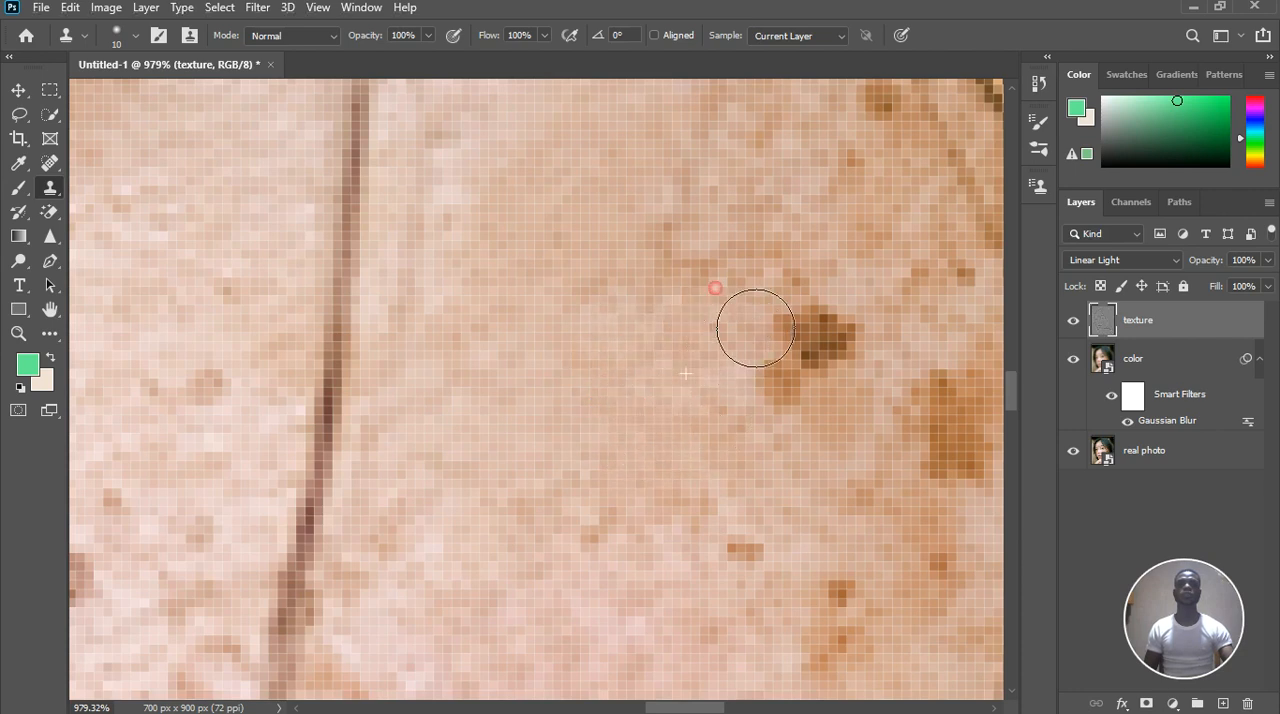
{"action": "left_click", "coordinate": [690, 268]}
{"action": "left_click", "coordinate": [667, 243]}
{"action": "left_click", "coordinate": [589, 295]}
Clone nearby texture over the small freckle and the elongated brown patch on the nose side of the thin hair strand
{"action": "scroll", "coordinate": [578, 305], "scroll_direction": "down", "scroll_amount": 3}
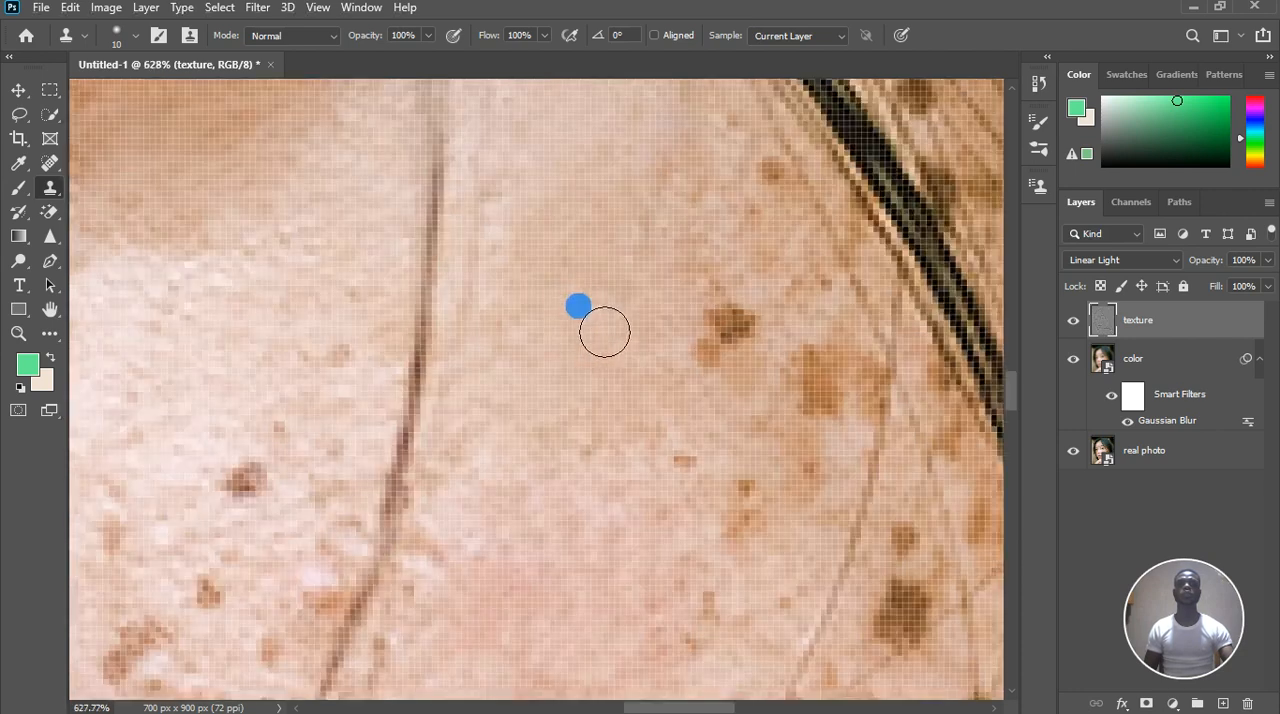
{"action": "scroll", "coordinate": [604, 331], "scroll_direction": "down", "scroll_amount": 5}
{"action": "scroll", "coordinate": [618, 343], "scroll_direction": "down", "scroll_amount": 3}
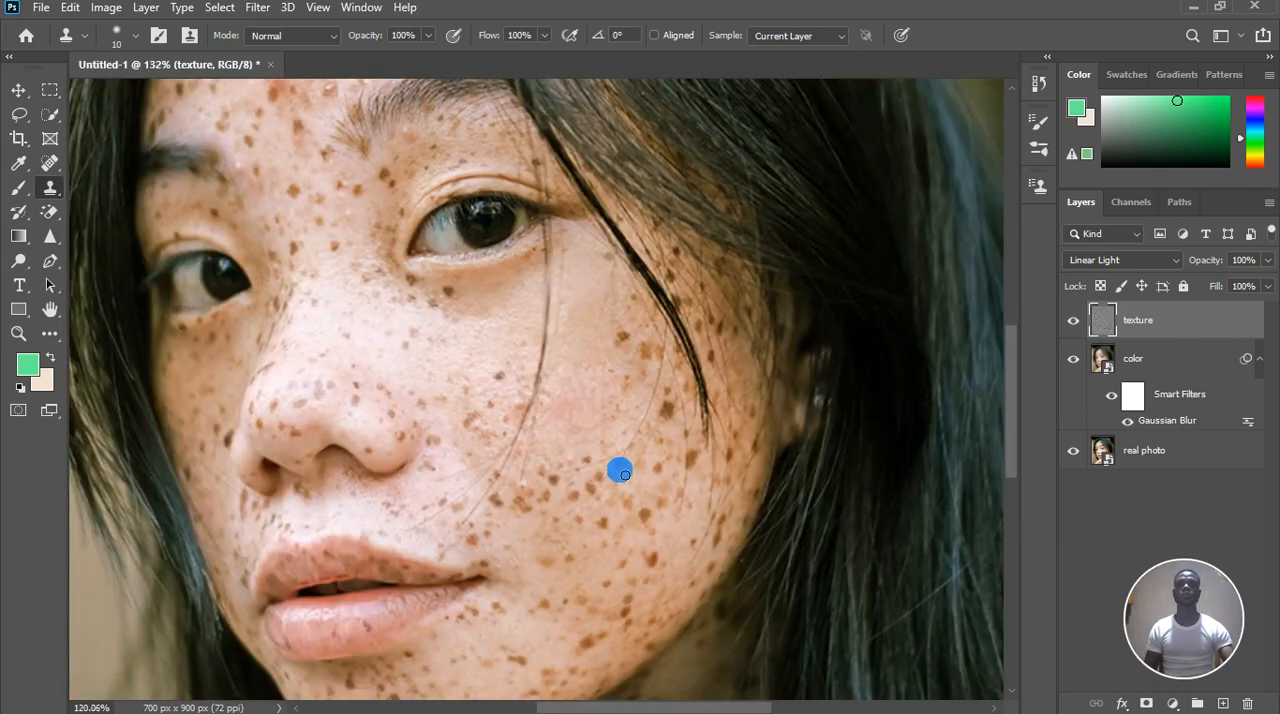
{"action": "scroll", "coordinate": [615, 499], "scroll_direction": "up", "scroll_amount": 5}
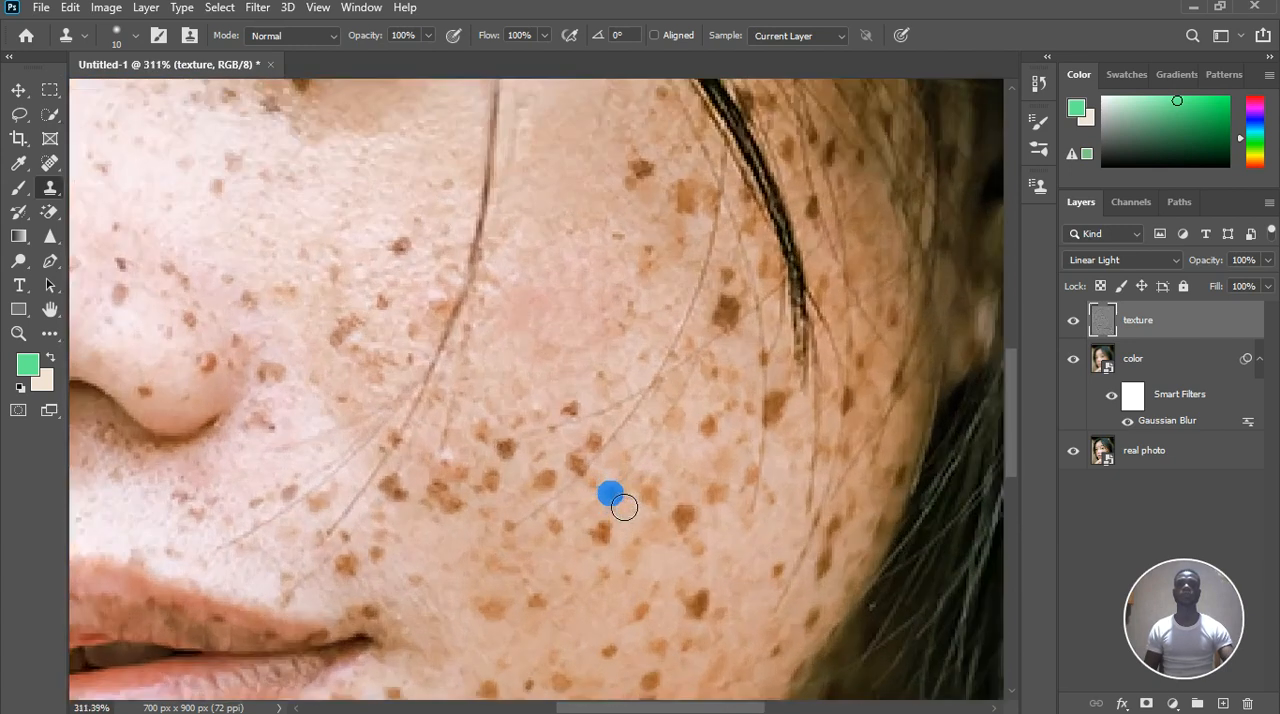
{"action": "scroll", "coordinate": [423, 329], "scroll_direction": "up", "scroll_amount": 2}
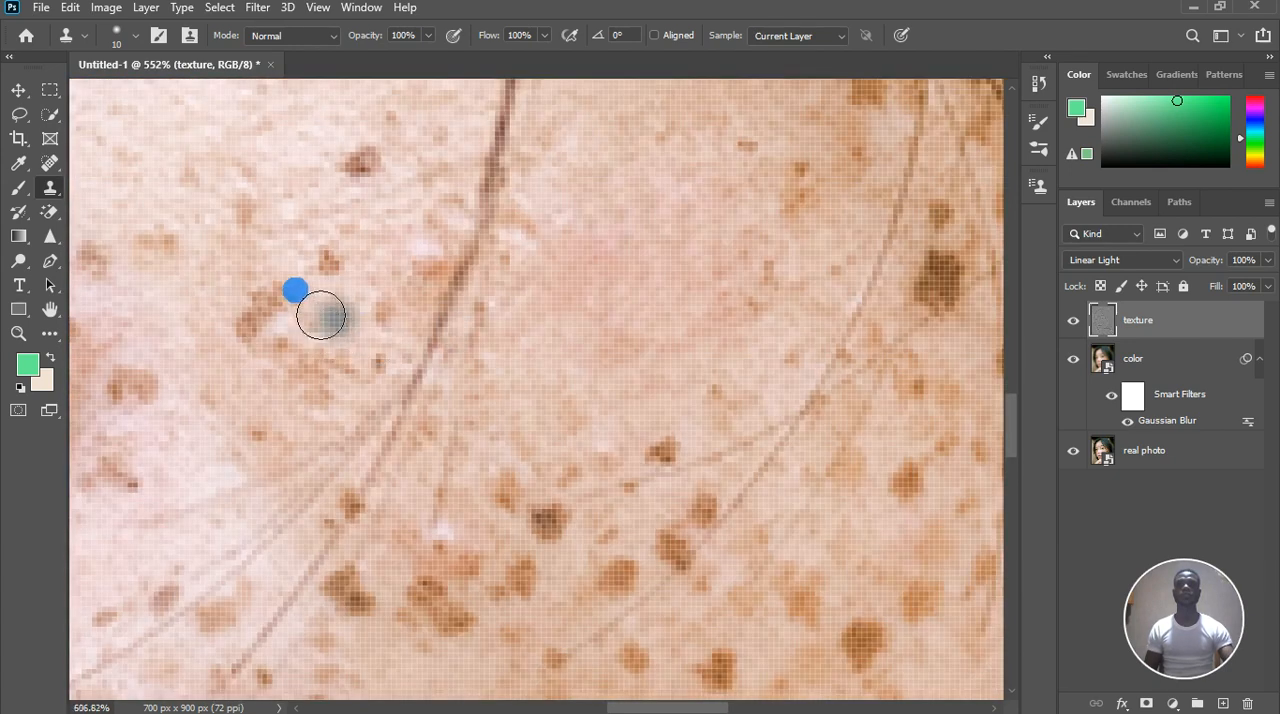
{"action": "left_click", "coordinate": [333, 263]}
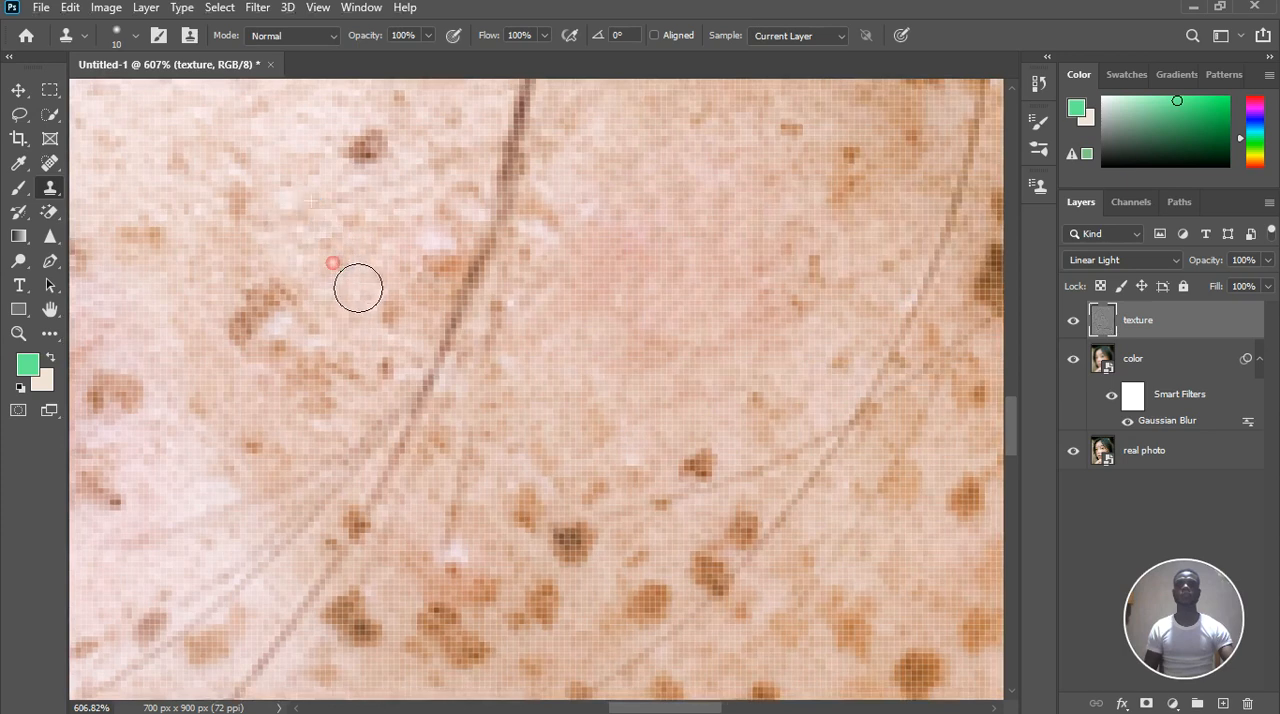
{"action": "left_click", "coordinate": [264, 262], "text": "alt"}
{"action": "left_click", "coordinate": [275, 294]}
{"action": "left_click", "coordinate": [254, 306]}
{"action": "left_click", "coordinate": [260, 331]}
{"action": "left_click", "coordinate": [233, 320]}
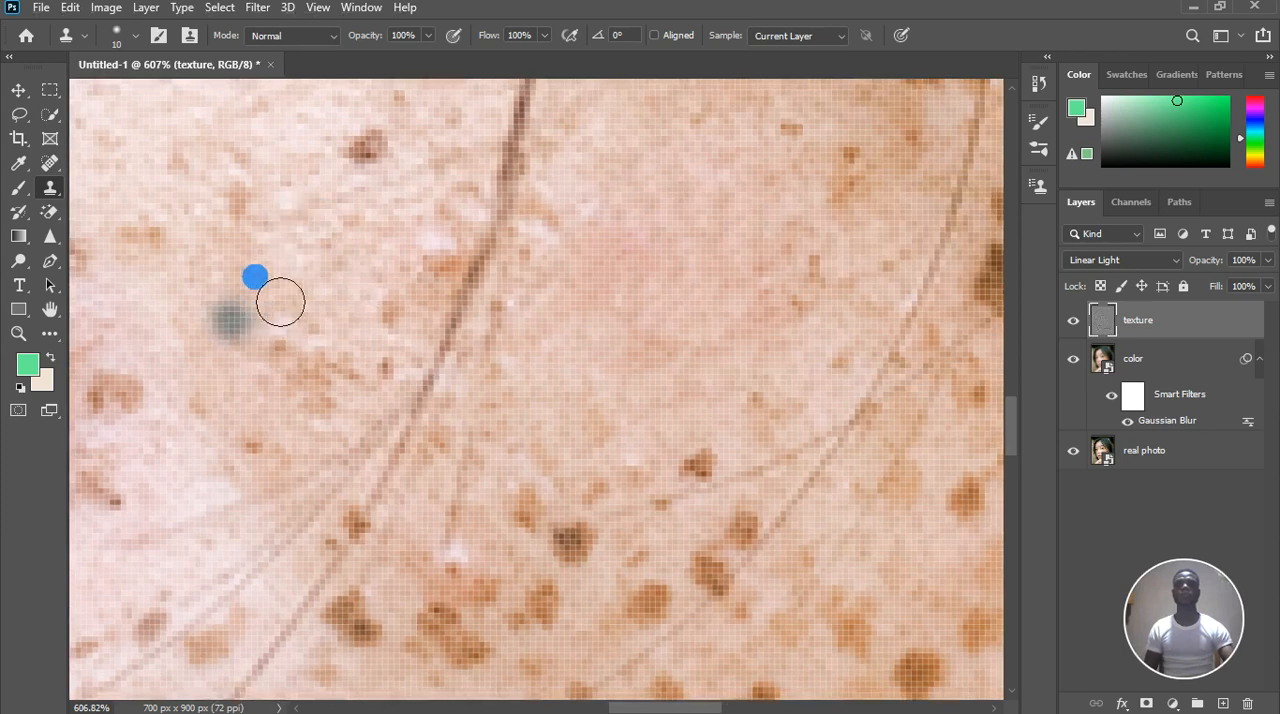
Clone smooth texture over the faint spots and the dark reddish mole on the upper cheek, nose side of the hair strand
{"action": "left_click", "coordinate": [258, 258], "text": "alt"}
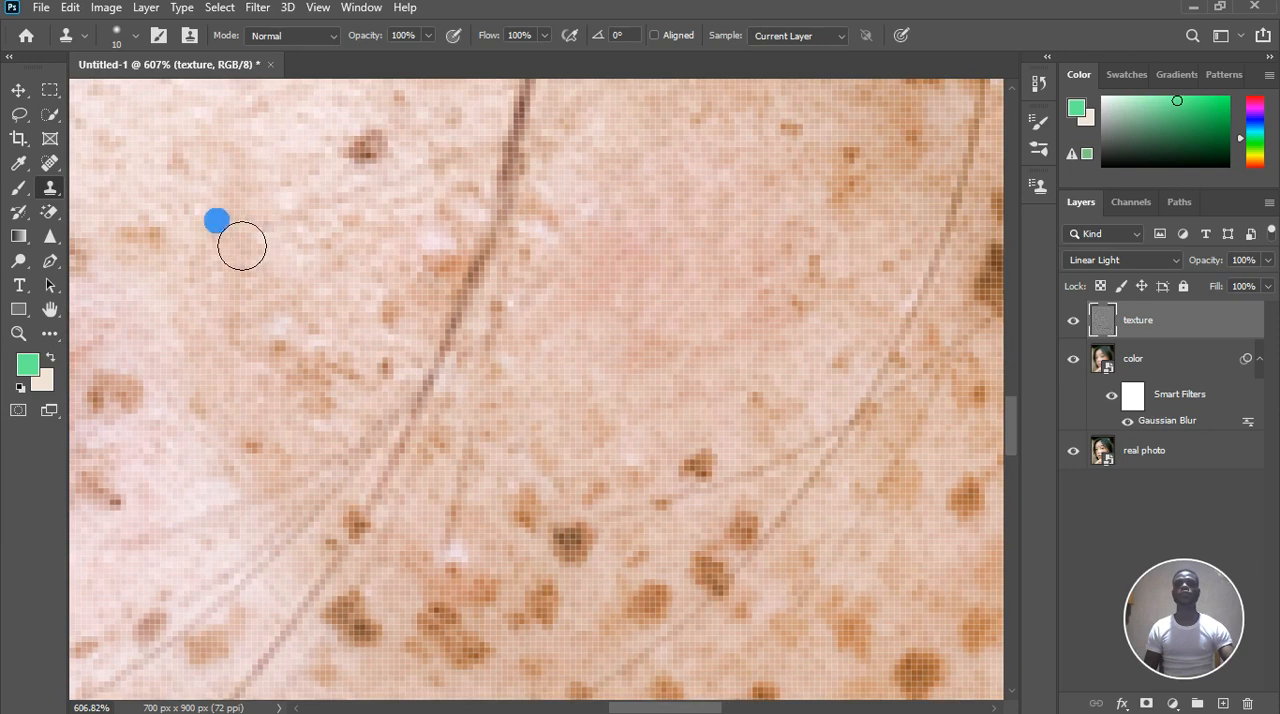
{"action": "left_click", "coordinate": [176, 158]}
{"action": "left_click", "coordinate": [322, 189], "text": "alt"}
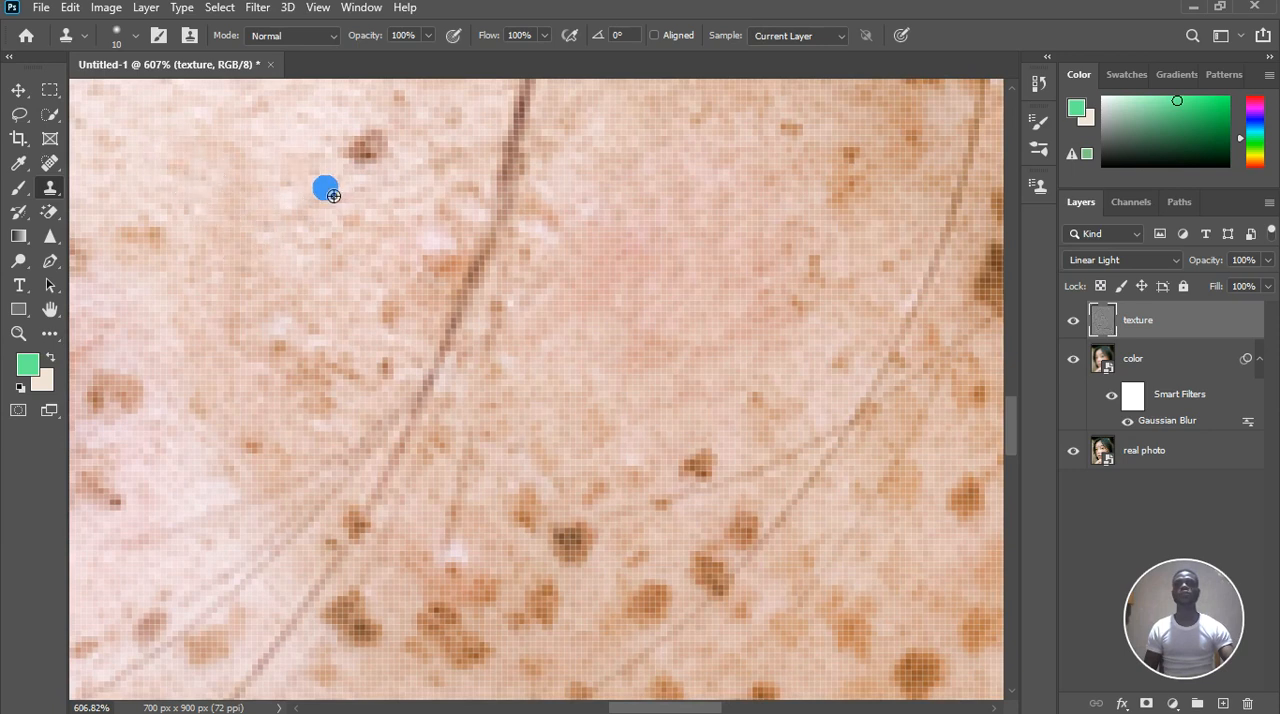
{"action": "left_click", "coordinate": [397, 154]}
{"action": "left_click", "coordinate": [343, 249], "text": "alt"}
{"action": "scroll", "coordinate": [366, 230], "scroll_direction": "down", "scroll_amount": 1}
{"action": "left_click", "coordinate": [398, 170]}
Clone nearby texture over the small faint freckles on the lower cheek beside the corner of the mouth
{"action": "scroll", "coordinate": [424, 195], "scroll_direction": "down", "scroll_amount": 3}
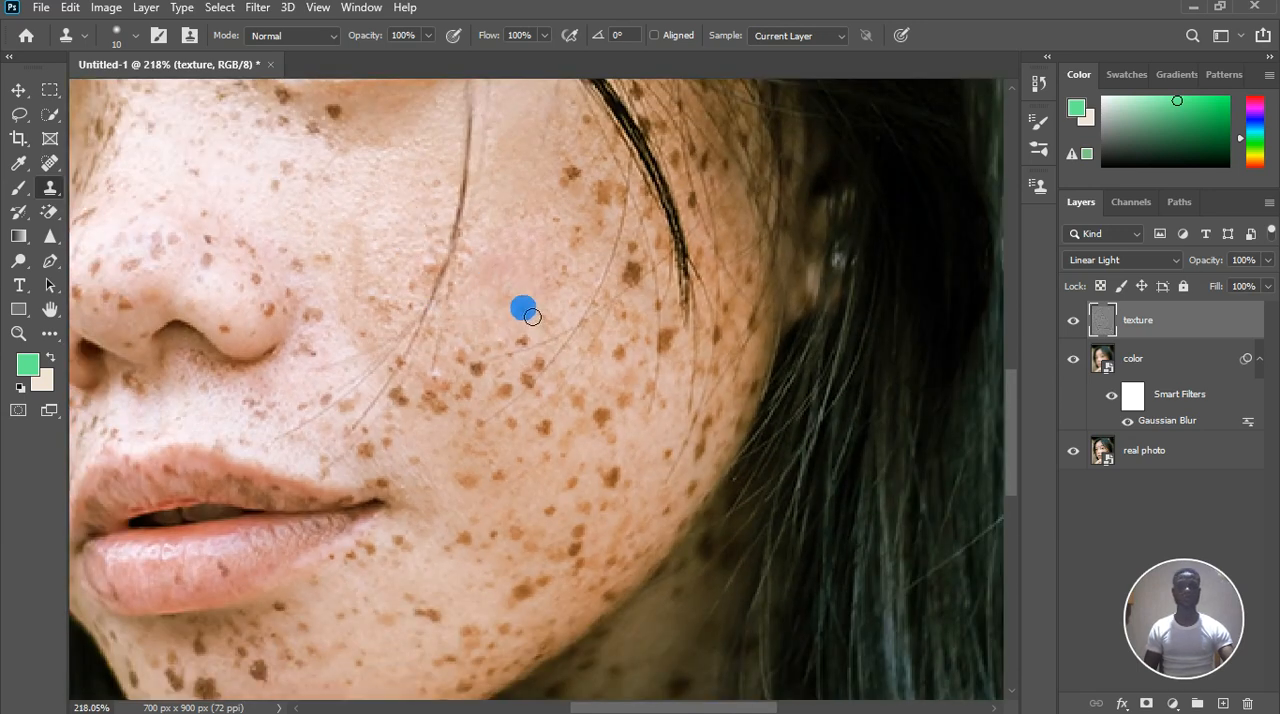
{"action": "scroll", "coordinate": [495, 560], "scroll_direction": "up", "scroll_amount": 3}
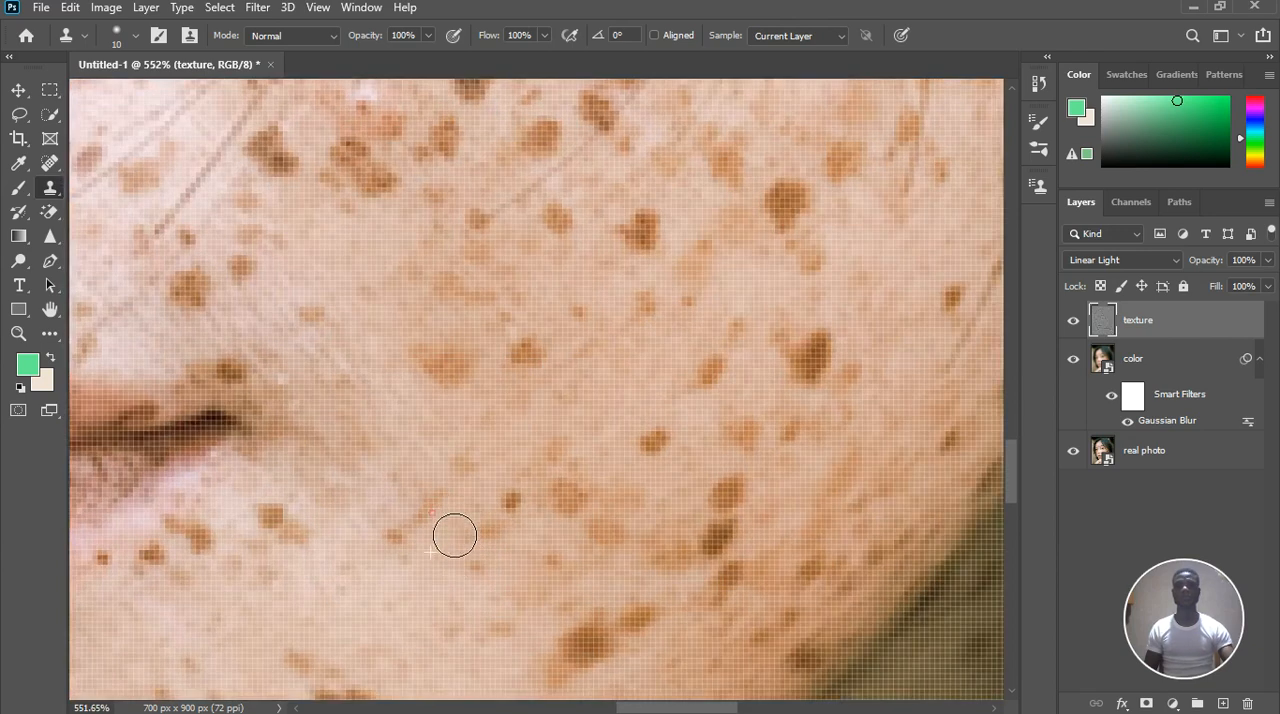
{"action": "left_click", "coordinate": [459, 525], "text": "alt"}
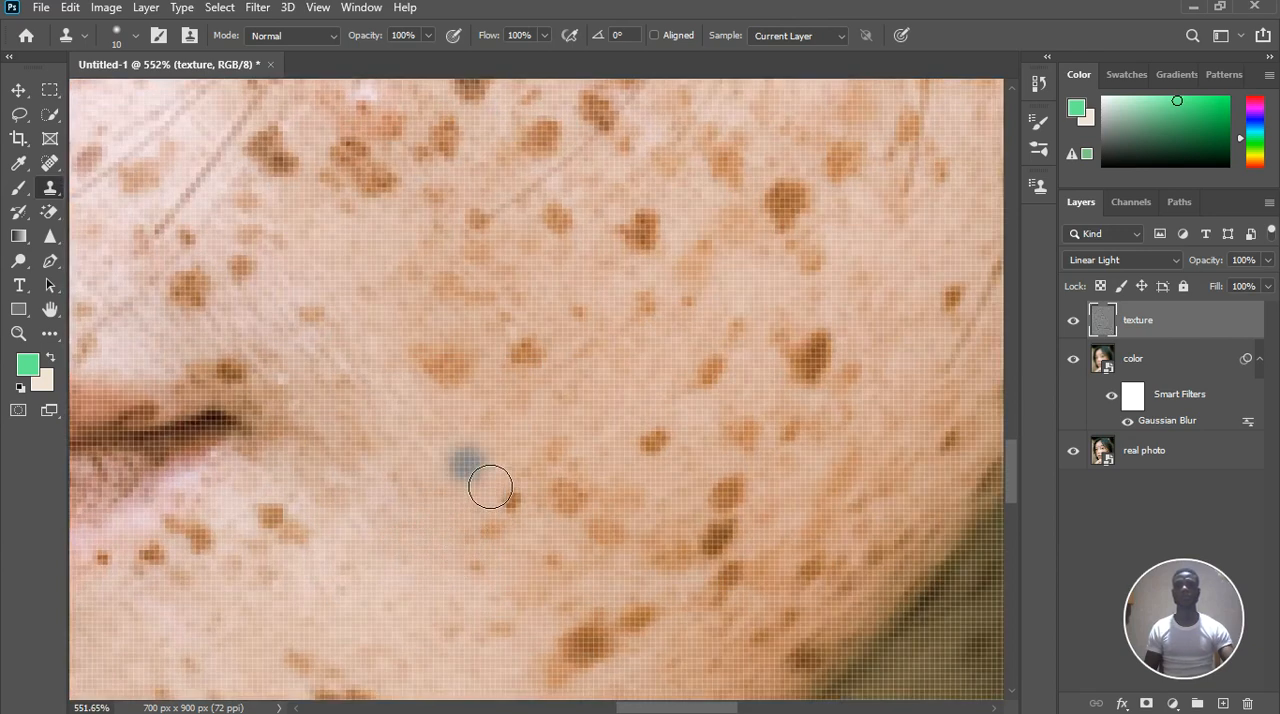
Clone smooth skin texture over the two small freckles near the jawline and the brown mark at the jaw's edge
{"action": "scroll", "coordinate": [482, 484], "scroll_direction": "up", "scroll_amount": 2}
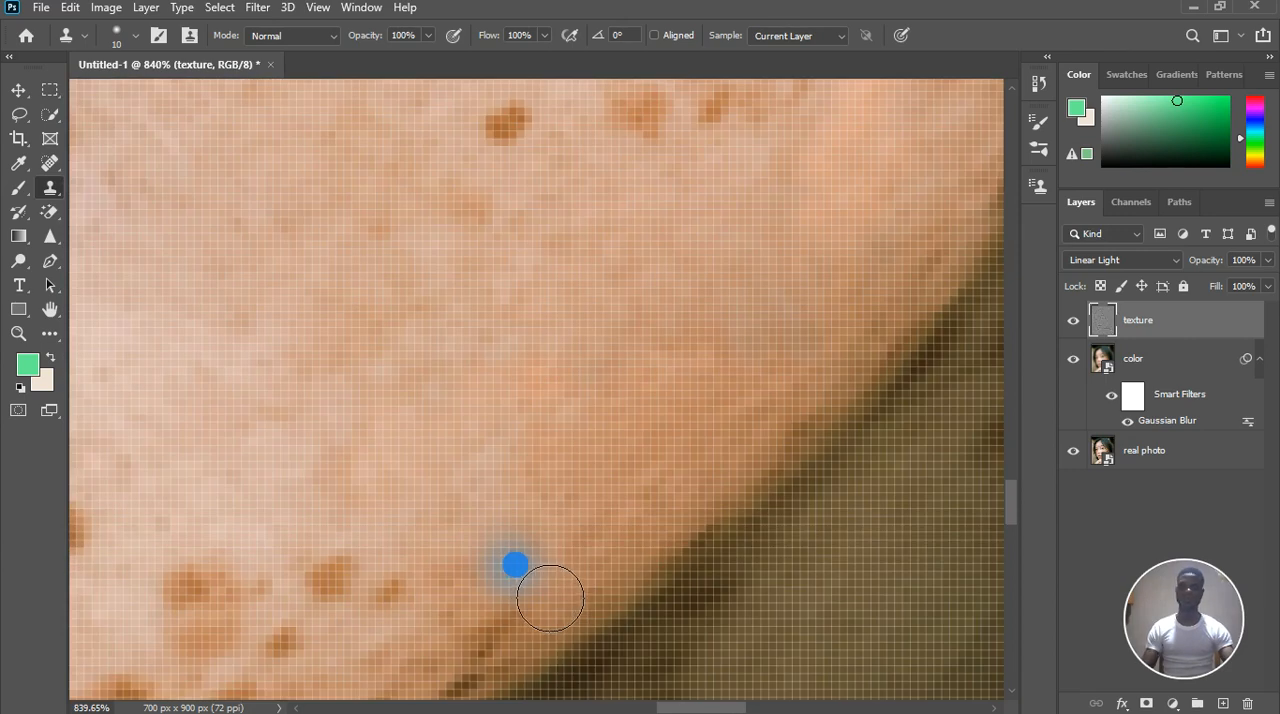
{"action": "left_click", "coordinate": [401, 542], "text": "alt"}
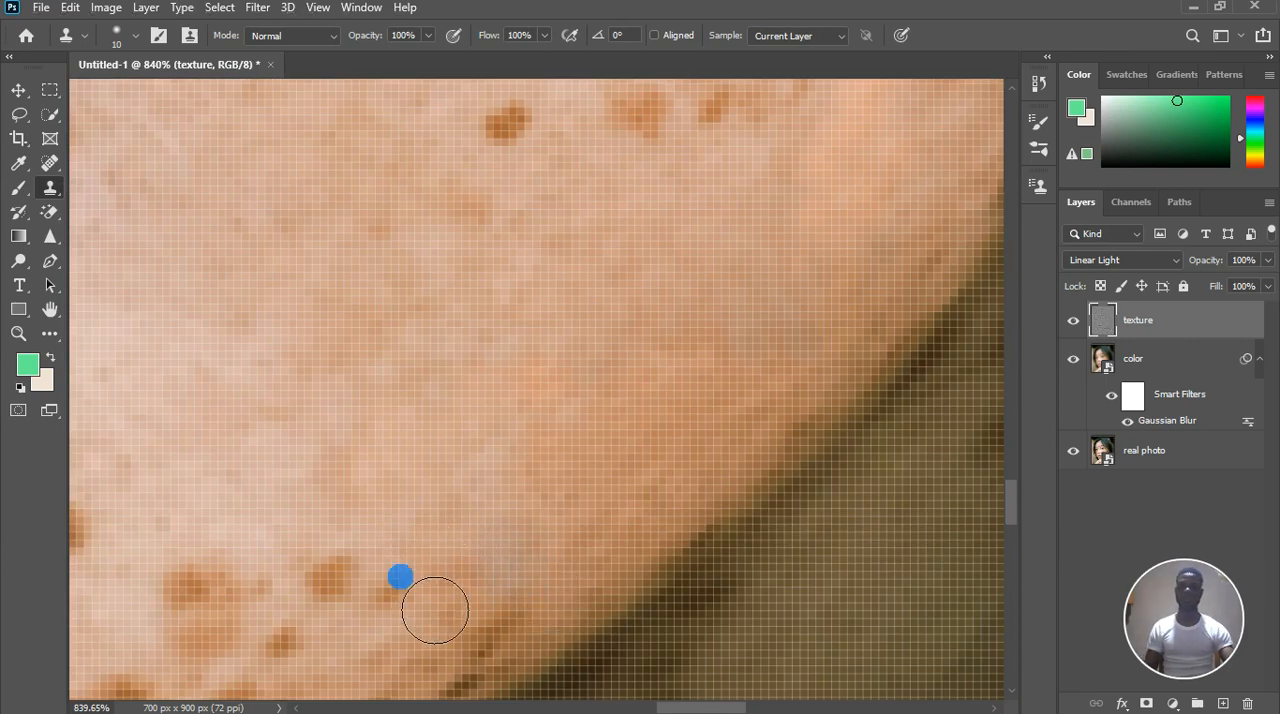
{"action": "mouse_move", "coordinate": [406, 597]}
{"action": "left_mouse_down"}
{"action": "mouse_move", "coordinate": [388, 588]}
{"action": "mouse_move", "coordinate": [365, 603]}
{"action": "mouse_move", "coordinate": [379, 607]}
{"action": "left_mouse_up"}
{"action": "left_click", "coordinate": [305, 514], "text": "alt"}
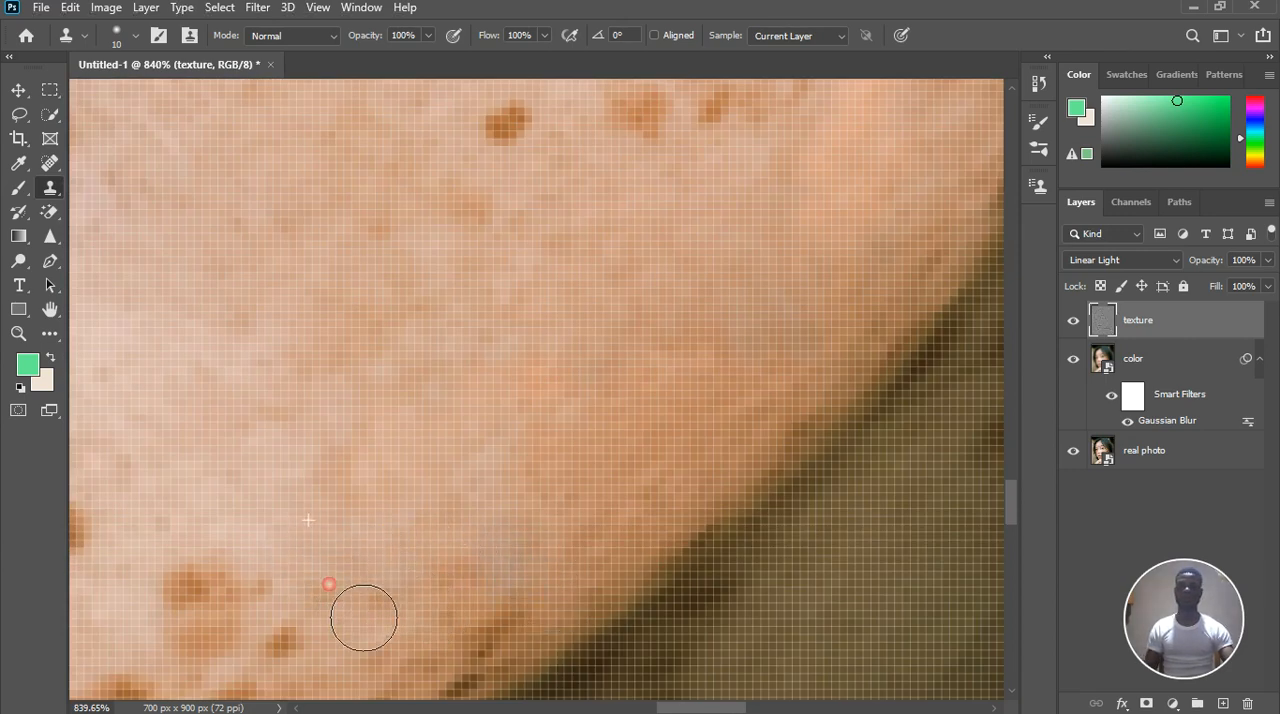
{"action": "left_click", "coordinate": [342, 637], "text": "alt"}
{"action": "left_click", "coordinate": [380, 611]}
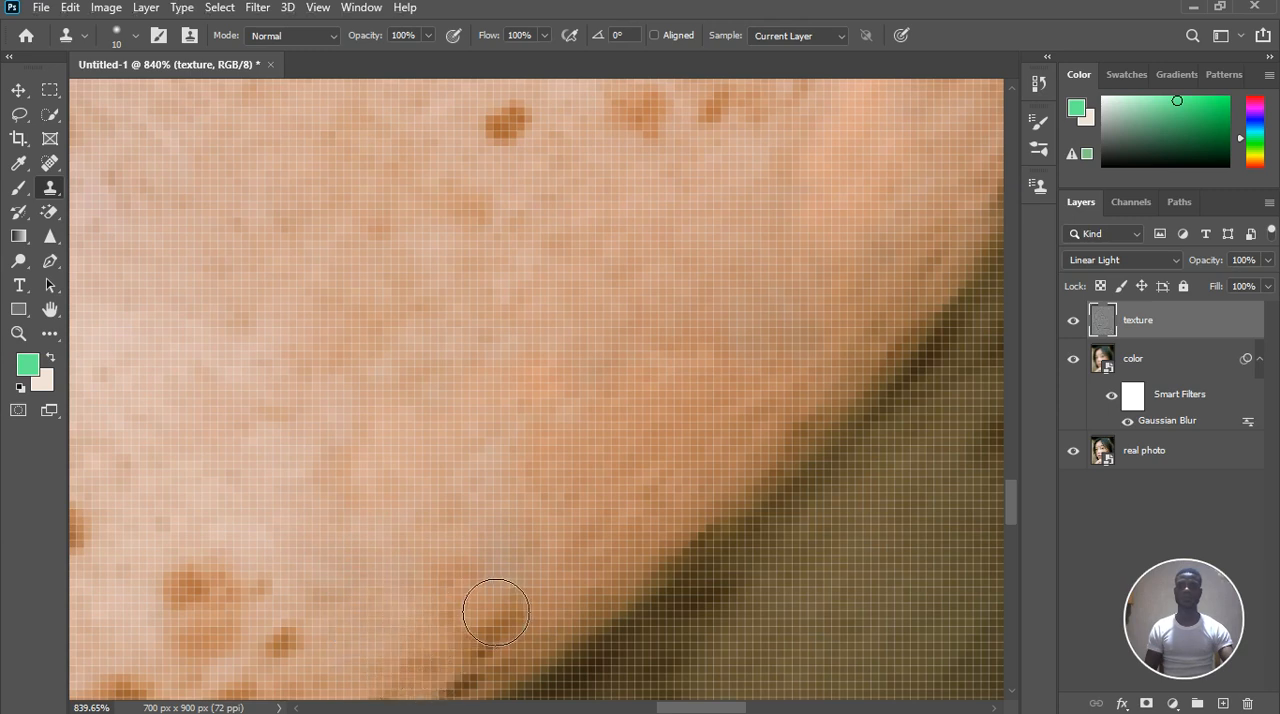
{"action": "mouse_move", "coordinate": [496, 612]}
{"action": "left_mouse_down"}
{"action": "mouse_move", "coordinate": [480, 643]}
{"action": "mouse_move", "coordinate": [503, 640]}
{"action": "left_mouse_up"}
Clone clean texture over the pair of stacked brown freckles on the chin, near the jawline
{"action": "scroll", "coordinate": [544, 461], "scroll_direction": "down", "scroll_amount": 2}
{"action": "scroll", "coordinate": [382, 574], "scroll_direction": "up", "scroll_amount": 2}
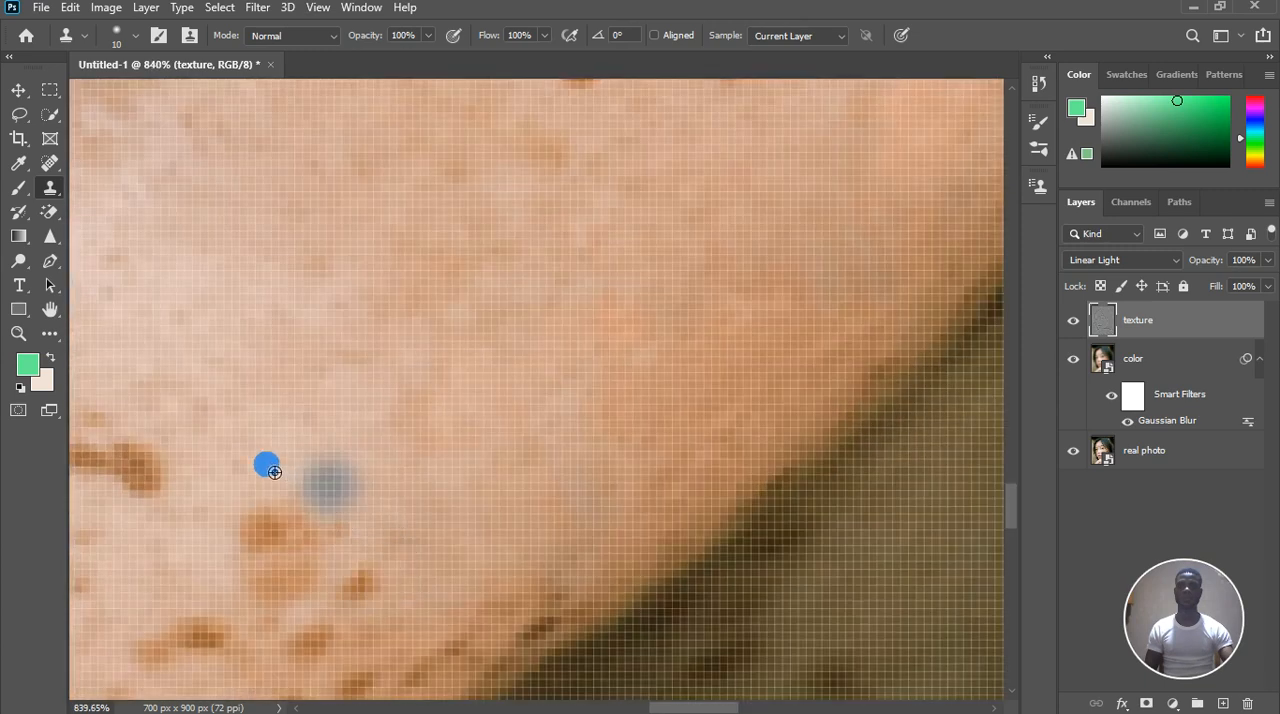
{"action": "left_click", "coordinate": [237, 465], "text": "alt"}
{"action": "left_click", "coordinate": [290, 516]}
{"action": "left_click", "coordinate": [411, 514], "text": "alt"}
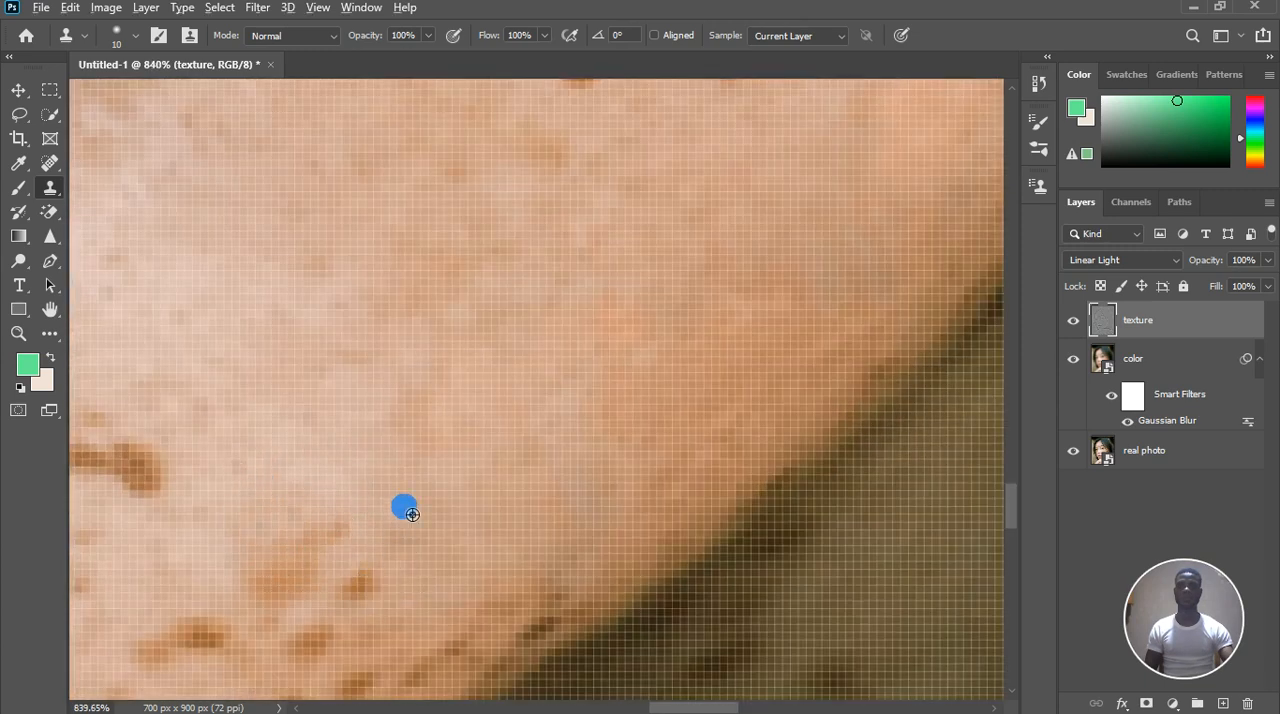
{"action": "left_click", "coordinate": [381, 563]}
{"action": "left_click", "coordinate": [366, 583]}
{"action": "left_click", "coordinate": [342, 552]}
{"action": "left_click", "coordinate": [292, 562]}
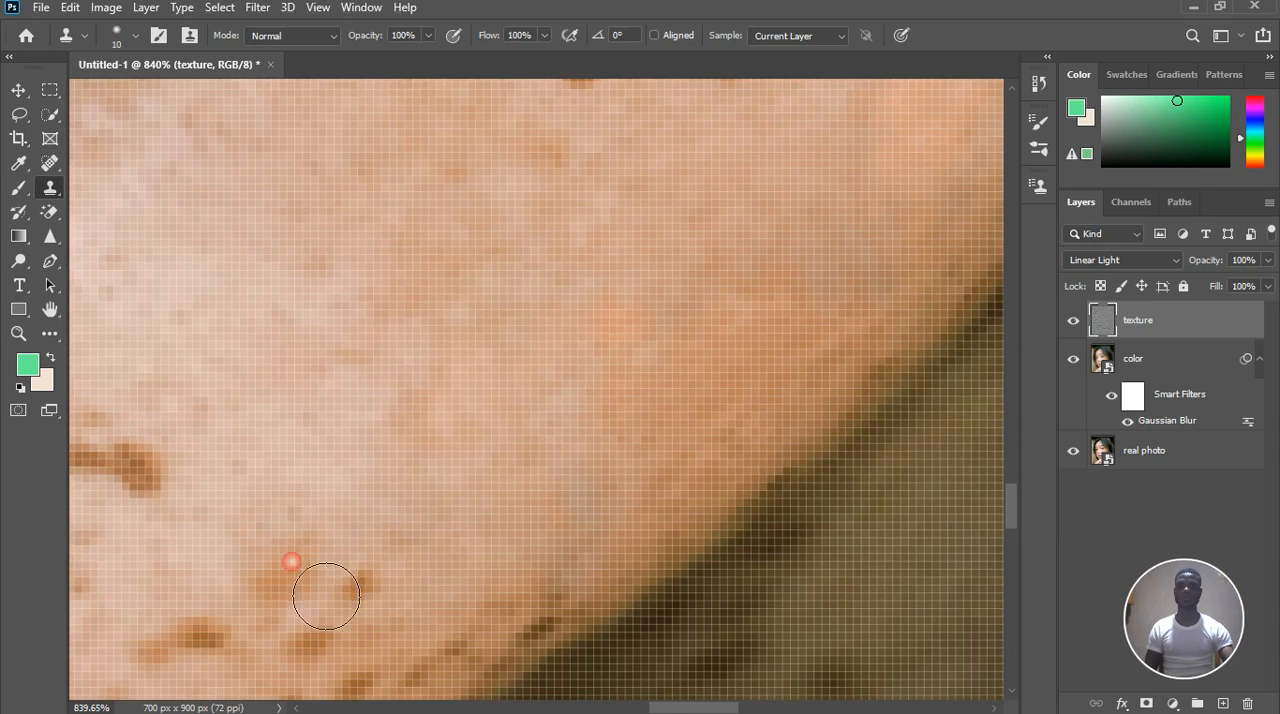
{"action": "left_click", "coordinate": [273, 583]}
{"action": "left_click", "coordinate": [210, 586], "text": "alt"}
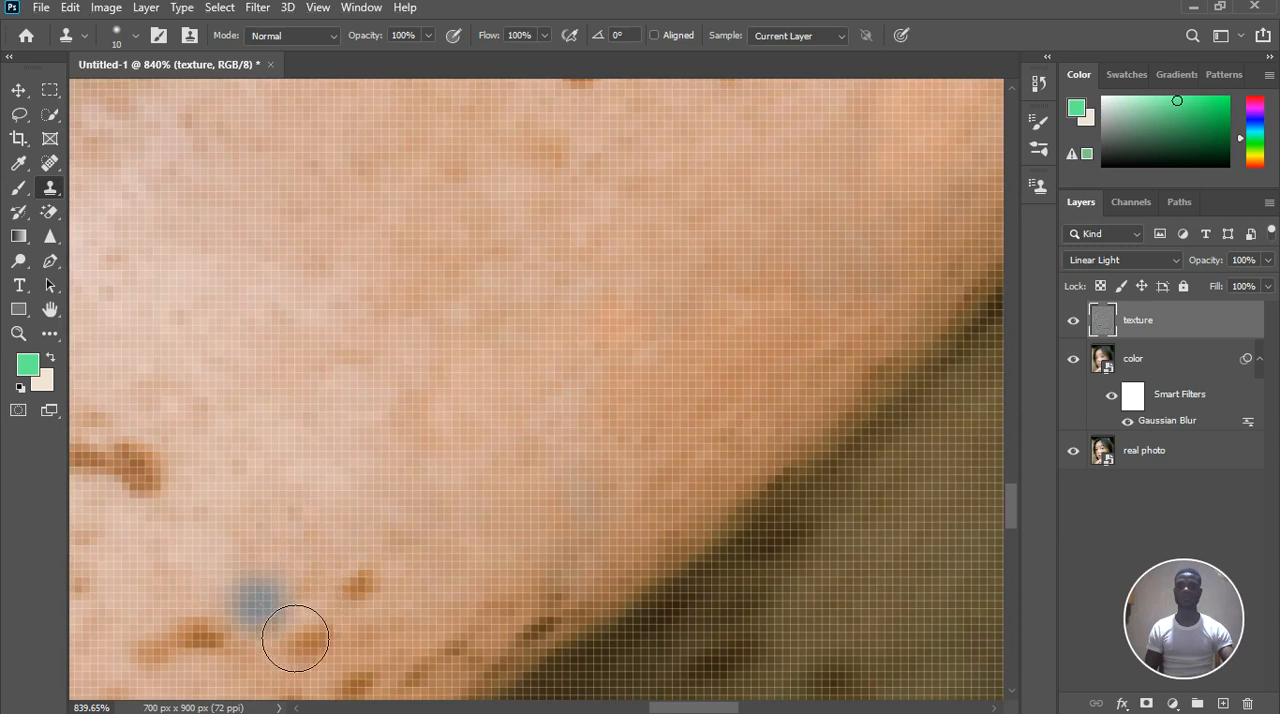
Clone adjacent texture over the small single freckle between the retouched pair and the jaw's edge
{"action": "left_click", "coordinate": [398, 627]}
{"action": "left_click", "coordinate": [395, 614], "text": "alt"}
{"action": "left_click", "coordinate": [423, 604]}
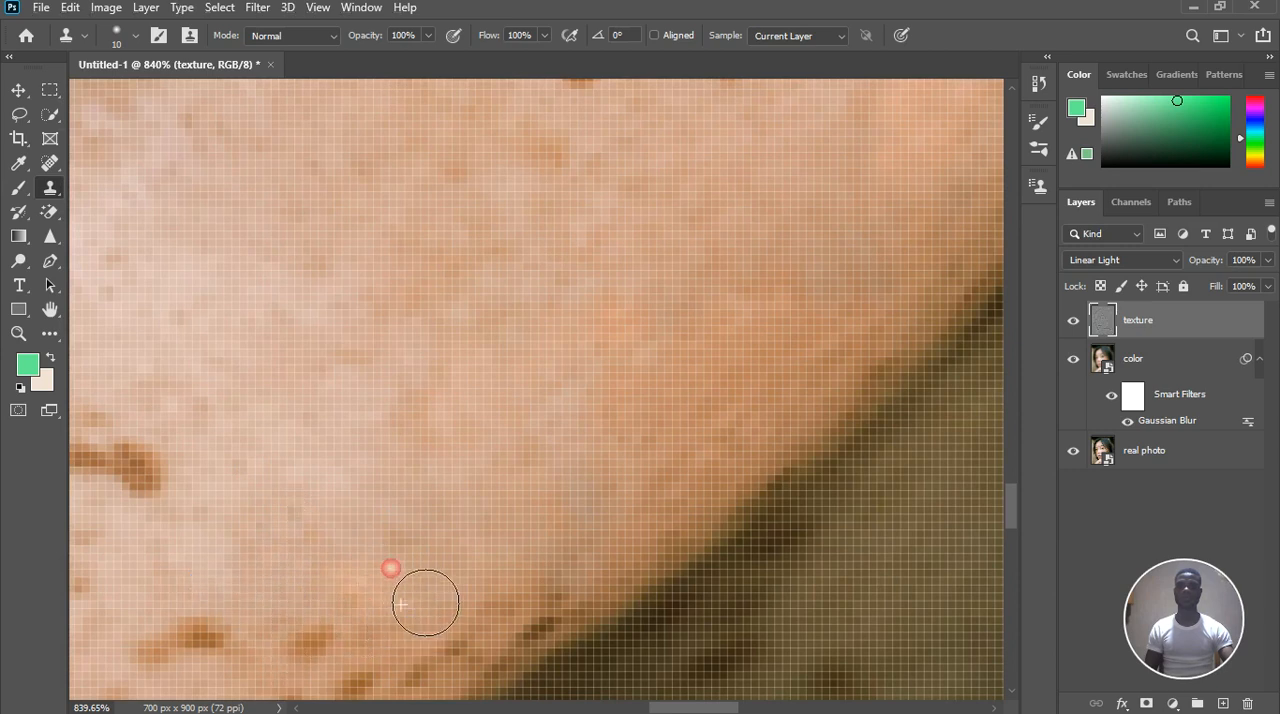
{"action": "left_click", "coordinate": [455, 577], "text": "alt"}
Clone clean texture over the row of orange-brown freckles just below the retouched chin area
{"action": "left_click", "coordinate": [373, 623]}
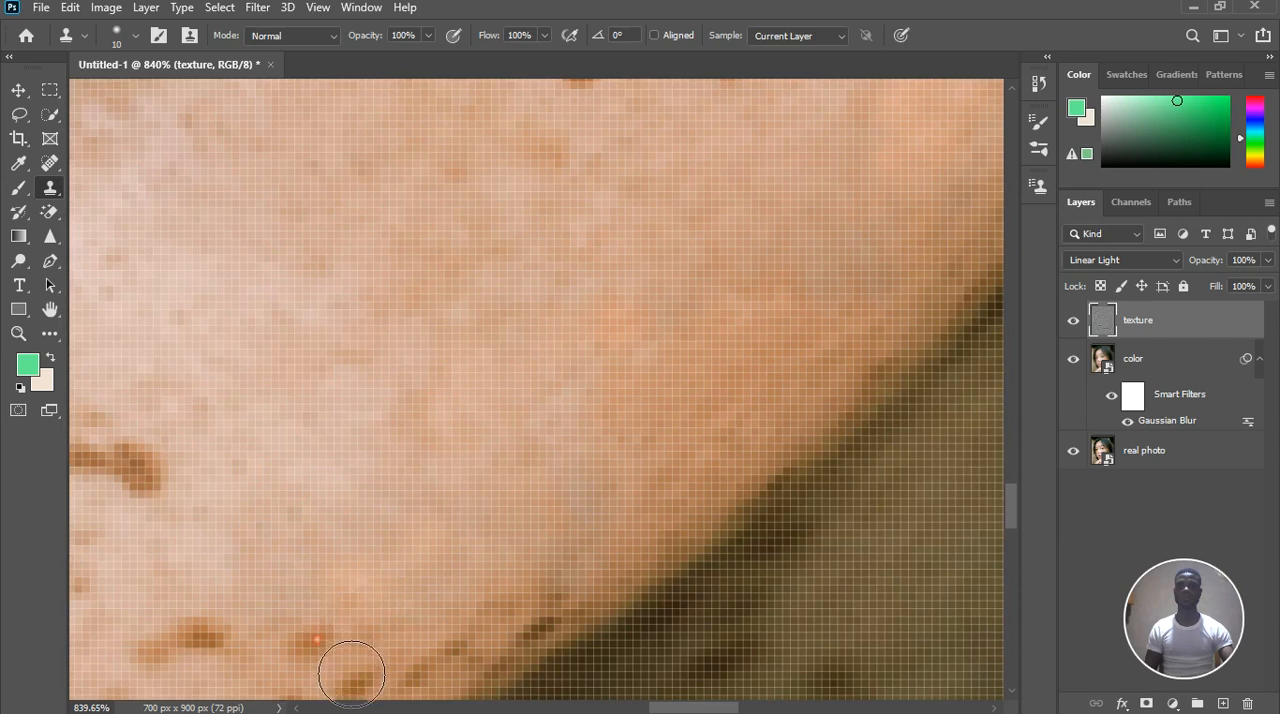
{"action": "left_click", "coordinate": [317, 639]}
{"action": "left_click", "coordinate": [210, 638]}
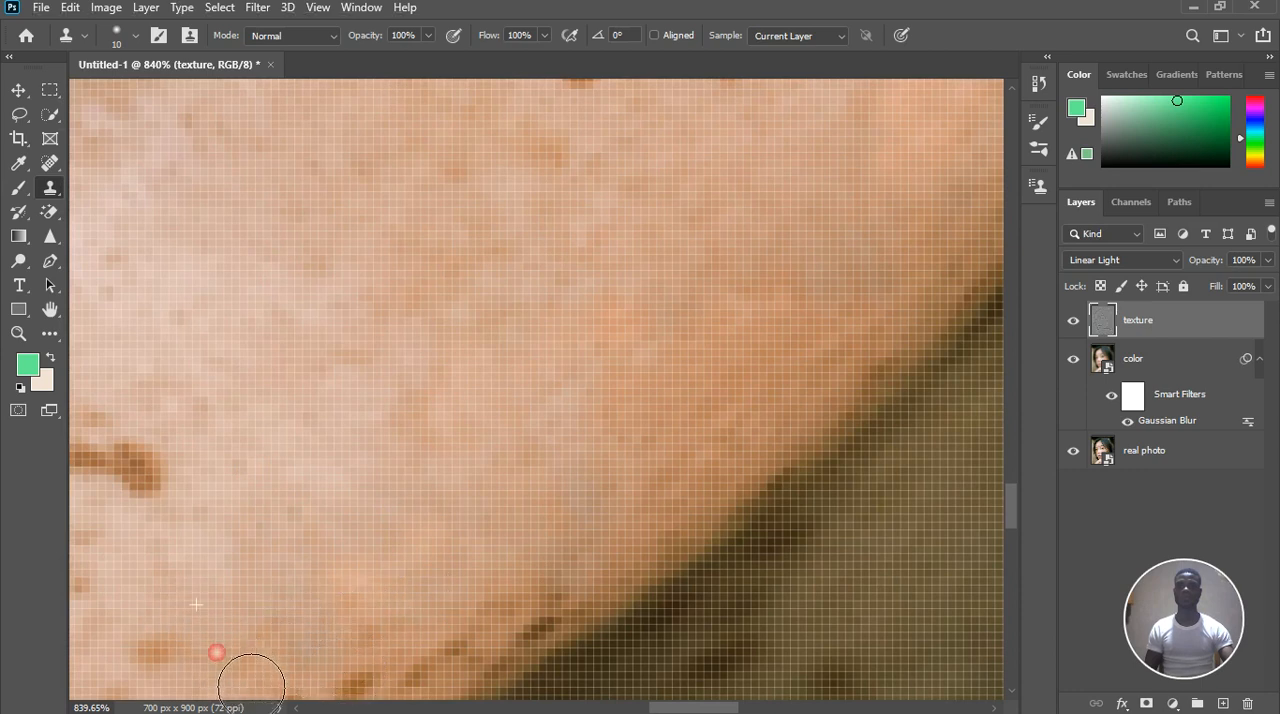
{"action": "left_click", "coordinate": [136, 630], "text": "alt"}
{"action": "left_click", "coordinate": [188, 592]}
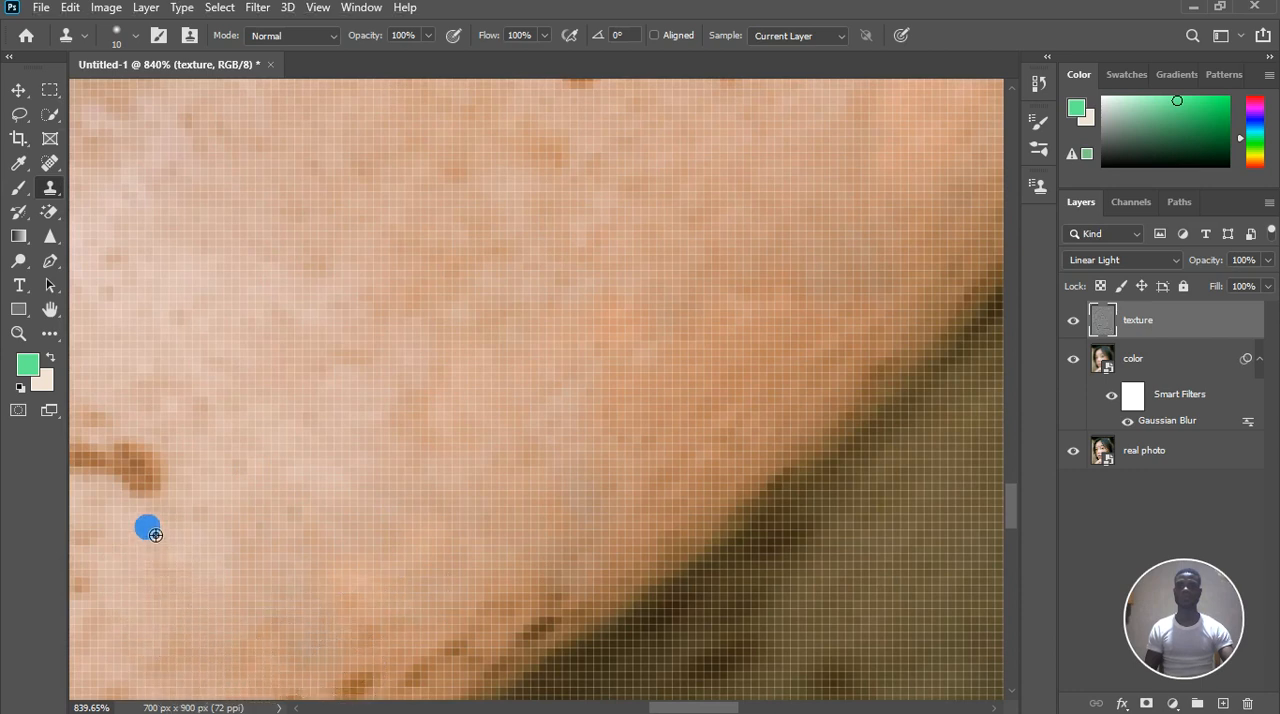
Clone smooth texture over the elongated dark brown freckle on the mouth side of the chin
{"action": "left_click", "coordinate": [168, 498]}
{"action": "left_click", "coordinate": [152, 473]}
{"action": "left_click", "coordinate": [133, 373], "text": "alt"}
{"action": "left_click", "coordinate": [140, 443]}
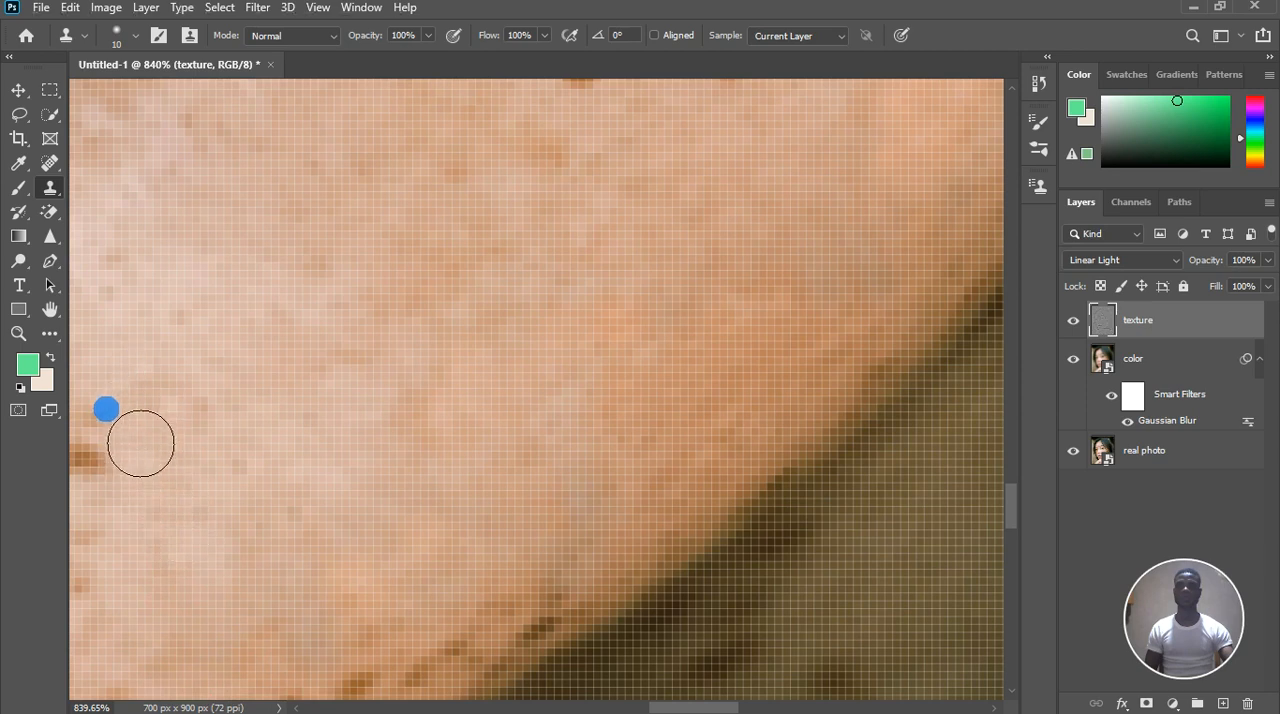
{"action": "left_click", "coordinate": [503, 446], "text": "alt"}
{"action": "scroll", "coordinate": [533, 476], "scroll_direction": "down", "scroll_amount": 1}
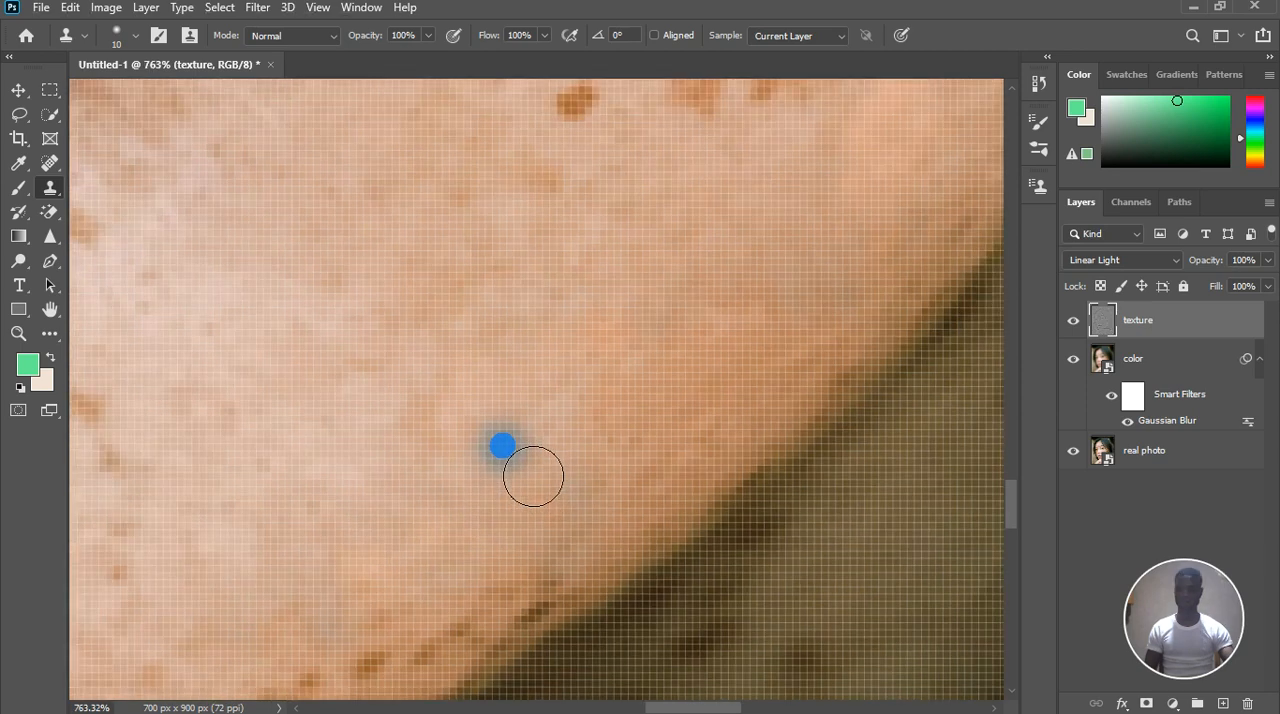
Clone clean texture over the elongated brown freckle on the cheek just below the outer edge of the far nostril
{"action": "scroll", "coordinate": [535, 475], "scroll_direction": "down", "scroll_amount": 3}
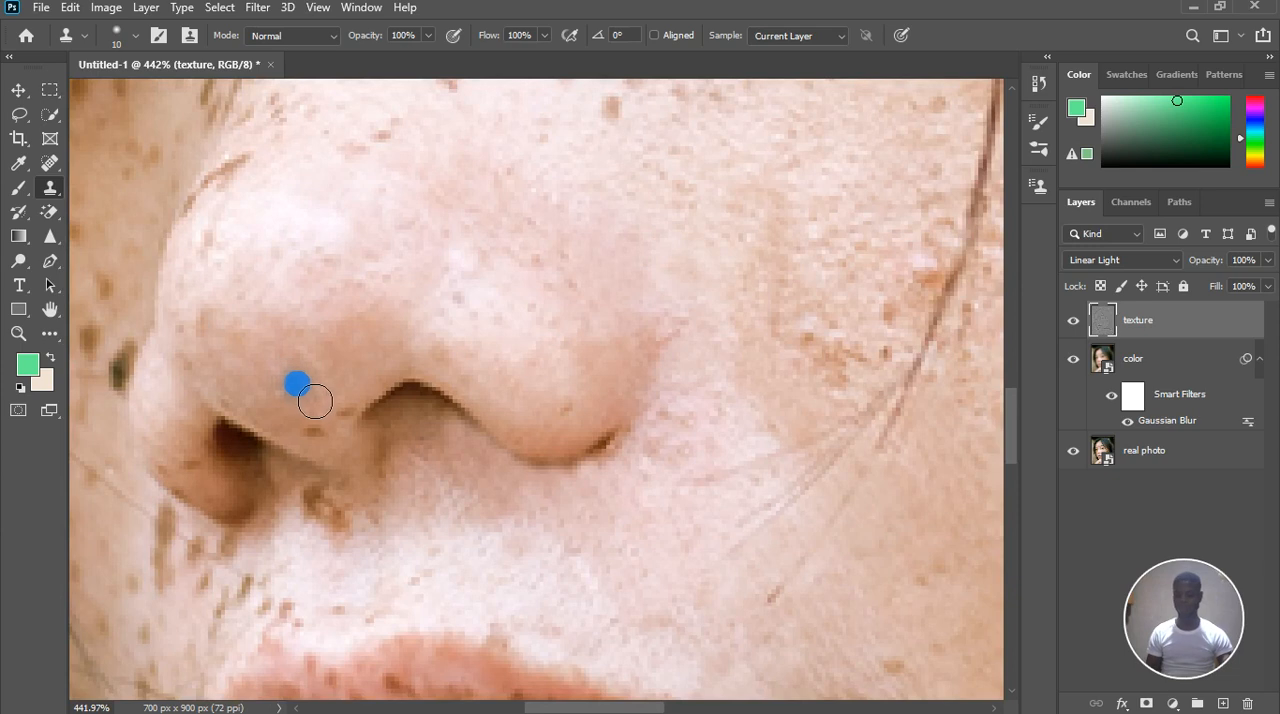
{"action": "scroll", "coordinate": [312, 410], "scroll_direction": "up", "scroll_amount": 2}
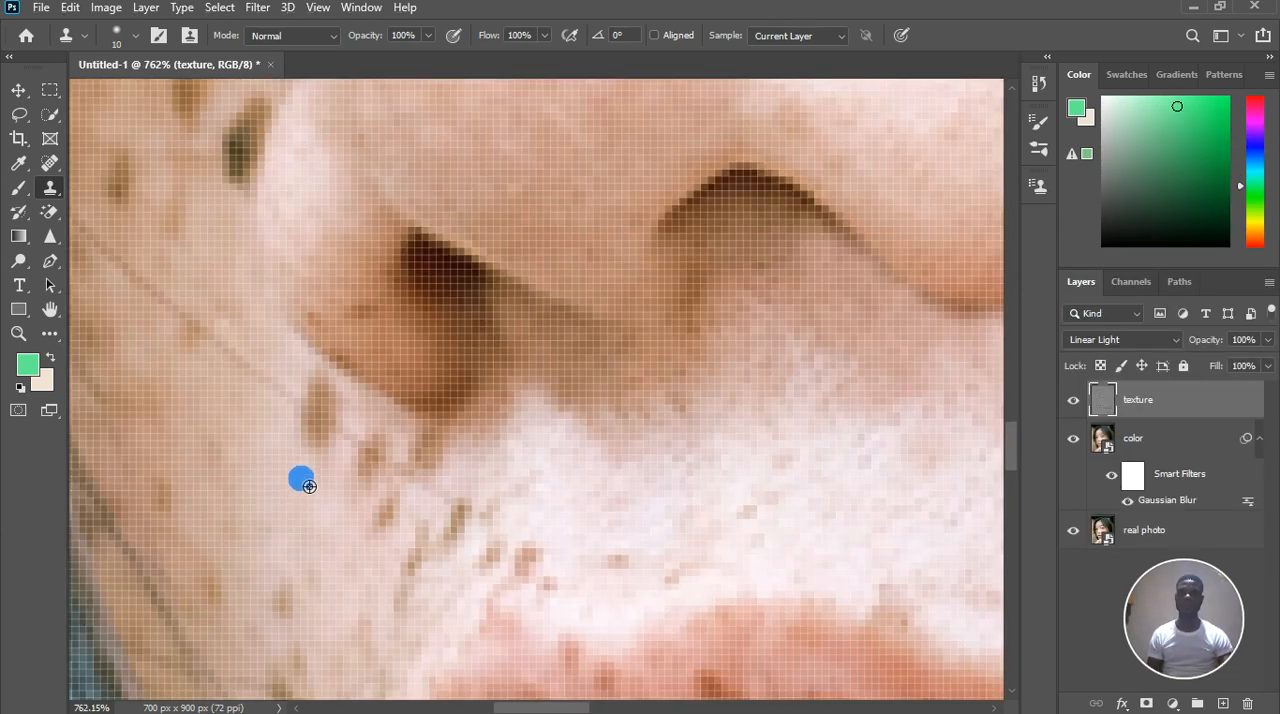
{"action": "left_click", "coordinate": [309, 486], "text": "alt"}
{"action": "left_click", "coordinate": [279, 427], "text": "alt"}
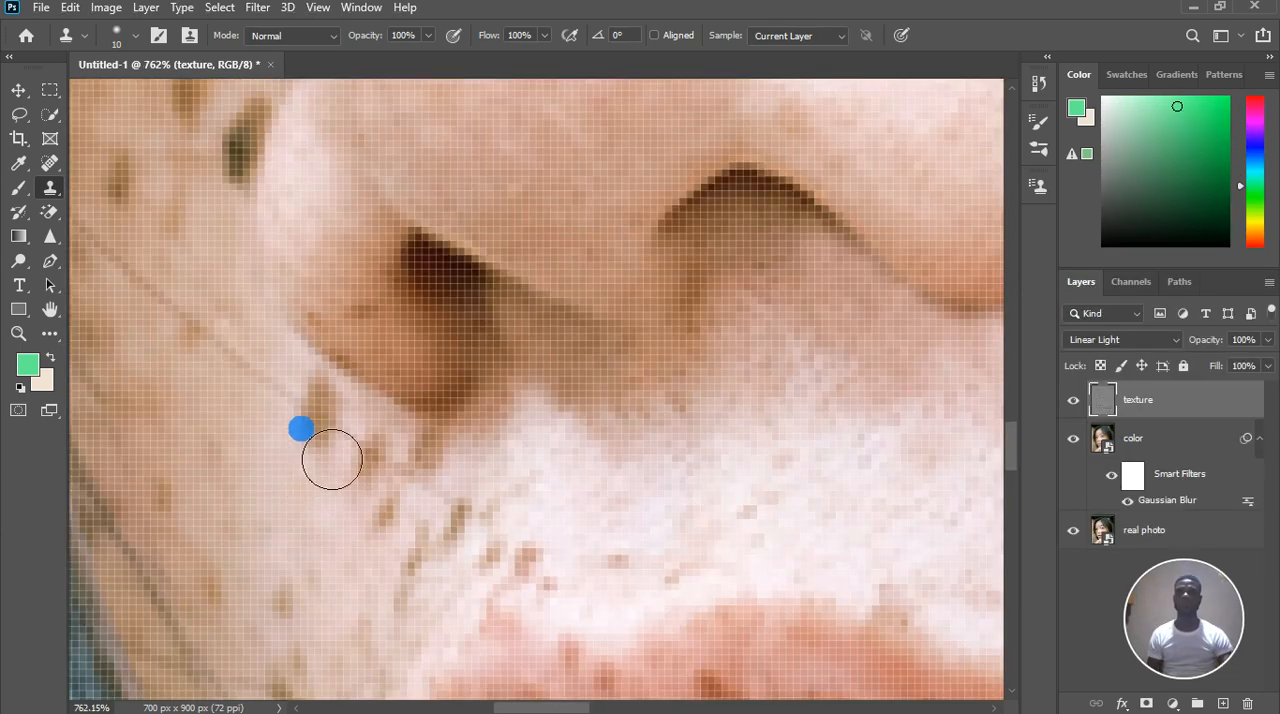
{"action": "left_click_drag", "start_coordinate": [320, 410], "coordinate": [314, 401]}
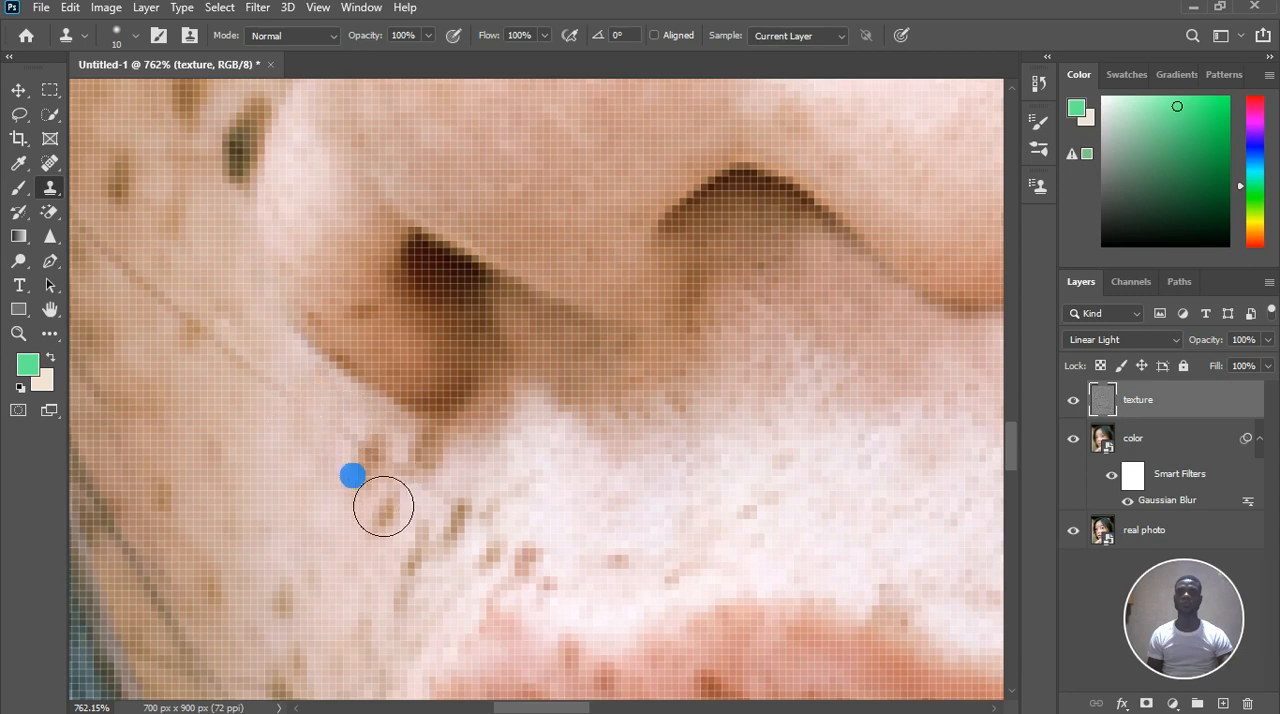
Clone clean skin texture over the brown freckles directly beneath the far nostril
{"action": "left_click", "coordinate": [321, 488], "text": "alt"}
{"action": "mouse_move", "coordinate": [367, 462]}
{"action": "left_mouse_down"}
{"action": "mouse_move", "coordinate": [451, 452]}
{"action": "mouse_move", "coordinate": [428, 453]}
{"action": "mouse_move", "coordinate": [406, 477]}
{"action": "mouse_move", "coordinate": [410, 452]}
{"action": "left_mouse_up"}
{"action": "left_click", "coordinate": [472, 440], "text": "alt"}
{"action": "left_click_drag", "start_coordinate": [388, 511], "coordinate": [348, 540]}
Clone adjacent texture over the small reddish-brown freckles just above the upper lip on the far side of the mouth
{"action": "left_click", "coordinate": [477, 566]}
{"action": "left_click", "coordinate": [549, 543]}
{"action": "left_click", "coordinate": [528, 566]}
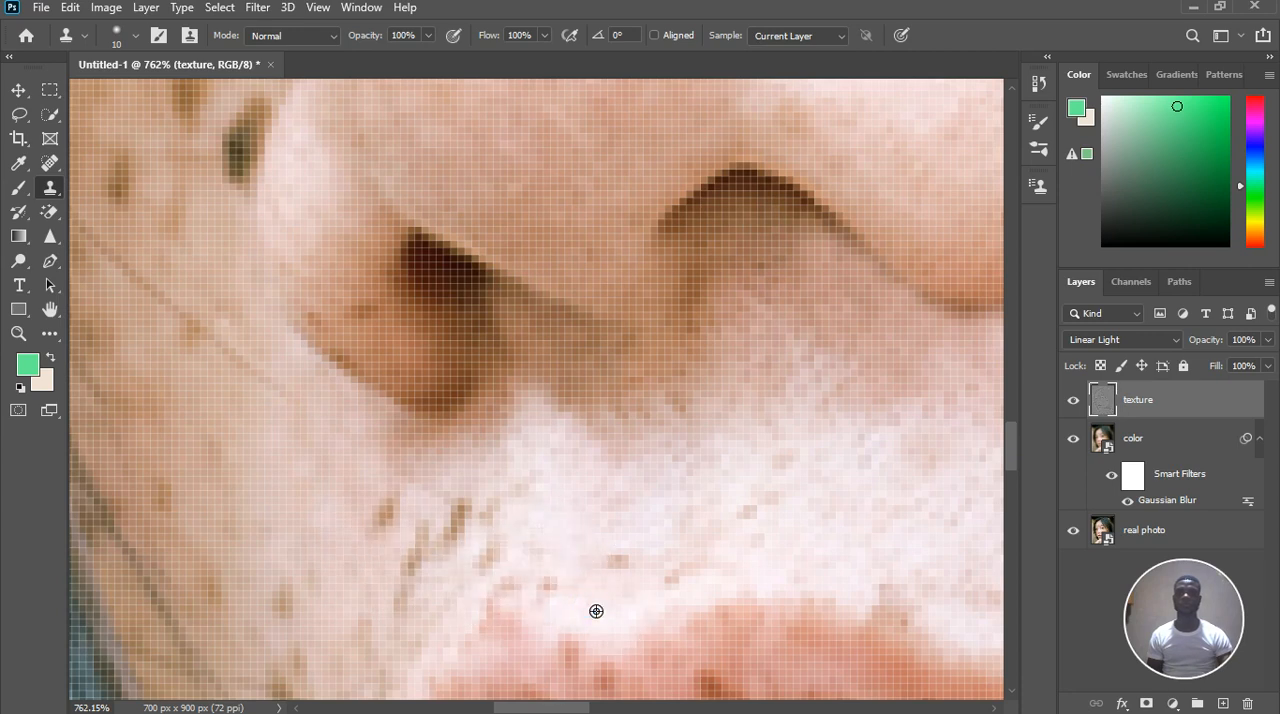
{"action": "left_click_drag", "start_coordinate": [548, 601], "coordinate": [571, 594]}
{"action": "left_click", "coordinate": [552, 578]}
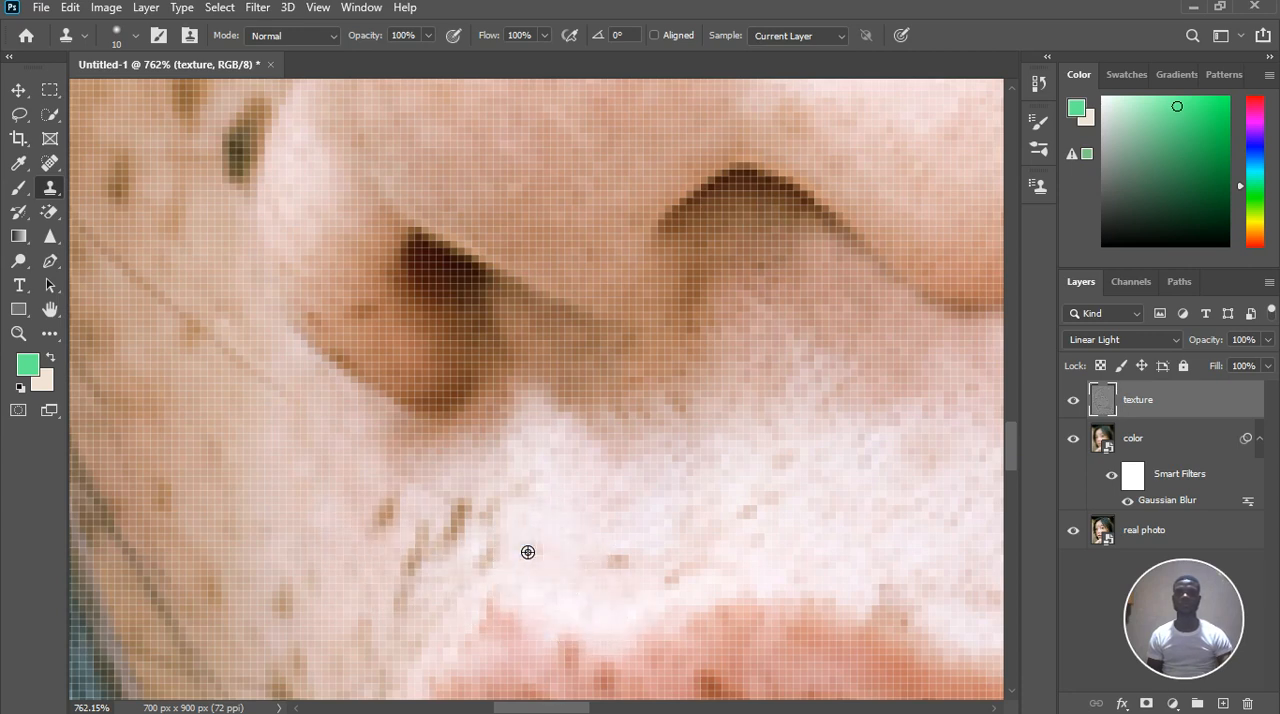
{"action": "left_click", "coordinate": [526, 551], "text": "alt"}
{"action": "left_click", "coordinate": [521, 581]}
Clone clean texture over the two brown freckles between the far nostril and the corner of the mouth
{"action": "left_click", "coordinate": [392, 571], "text": "alt"}
{"action": "left_click", "coordinate": [383, 514]}
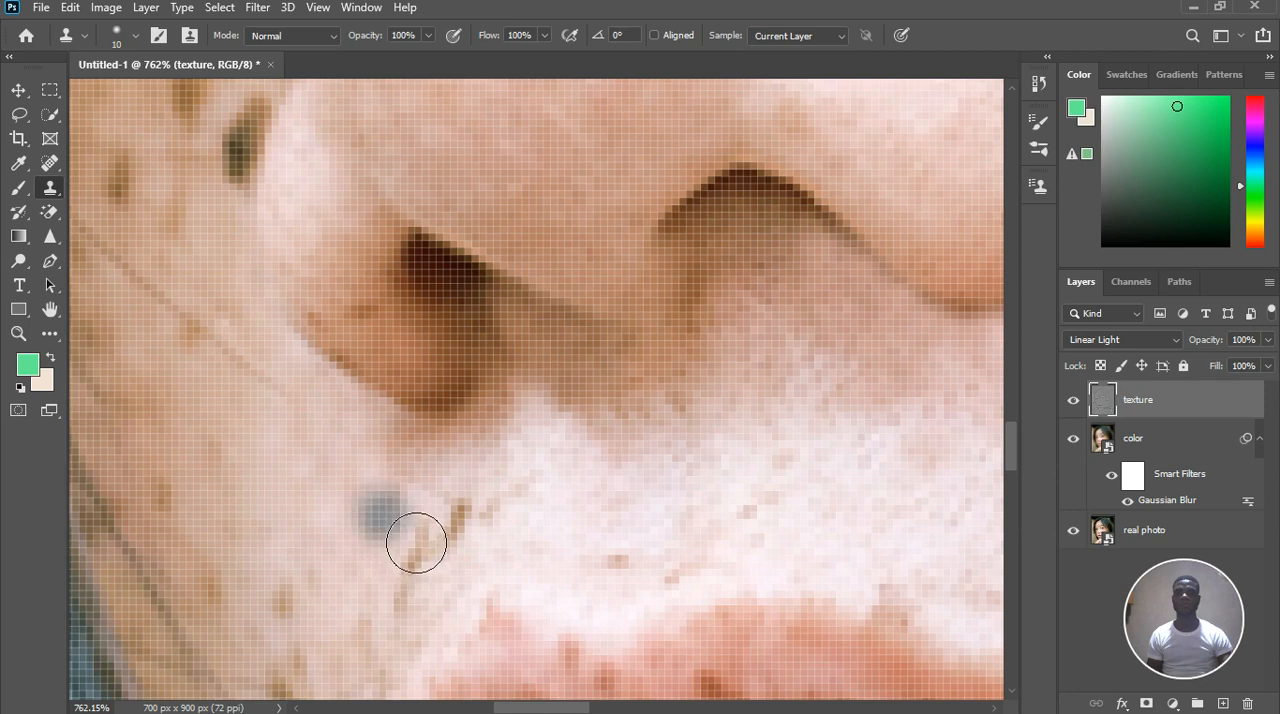
{"action": "left_click", "coordinate": [390, 503]}
{"action": "left_click", "coordinate": [468, 473], "text": "alt"}
{"action": "left_click", "coordinate": [467, 491]}
{"action": "left_click", "coordinate": [468, 511]}
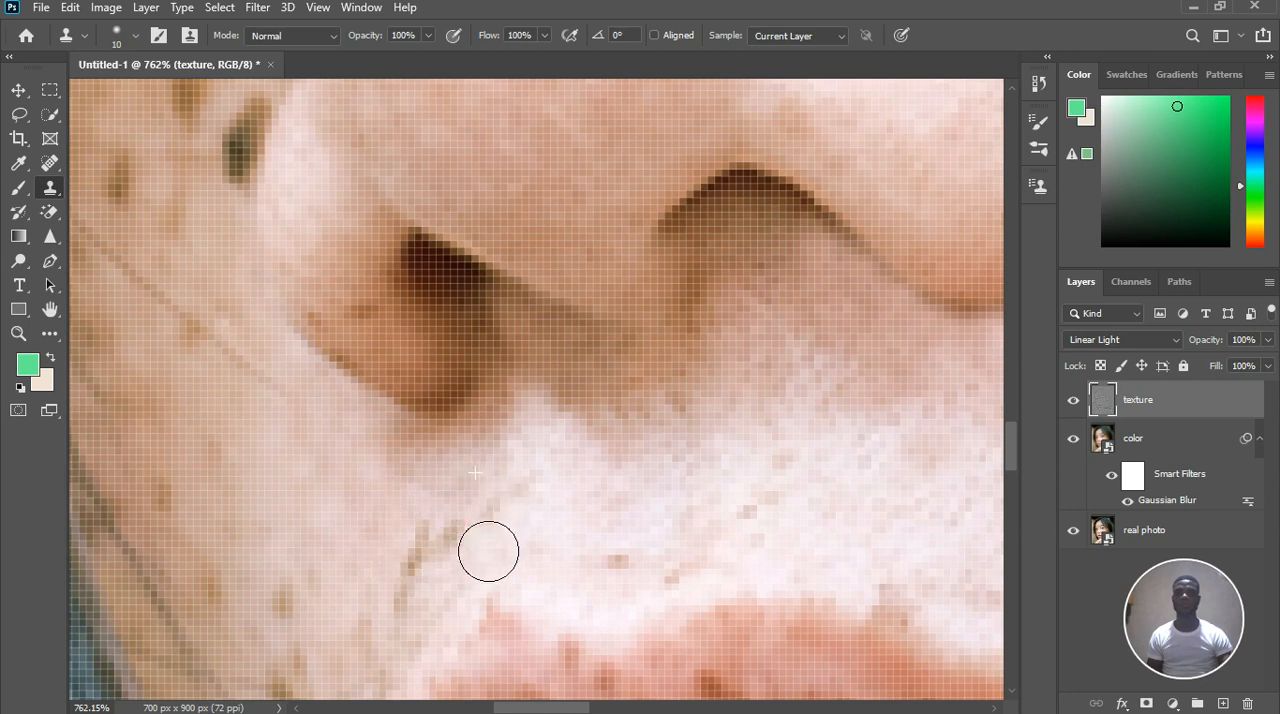
Clone smooth texture over the thin vertical brown streaks above the far corner of the mouth
{"action": "left_click", "coordinate": [431, 543]}
{"action": "left_click", "coordinate": [411, 573]}
{"action": "left_click", "coordinate": [388, 546], "text": "alt"}
{"action": "left_click", "coordinate": [396, 585]}
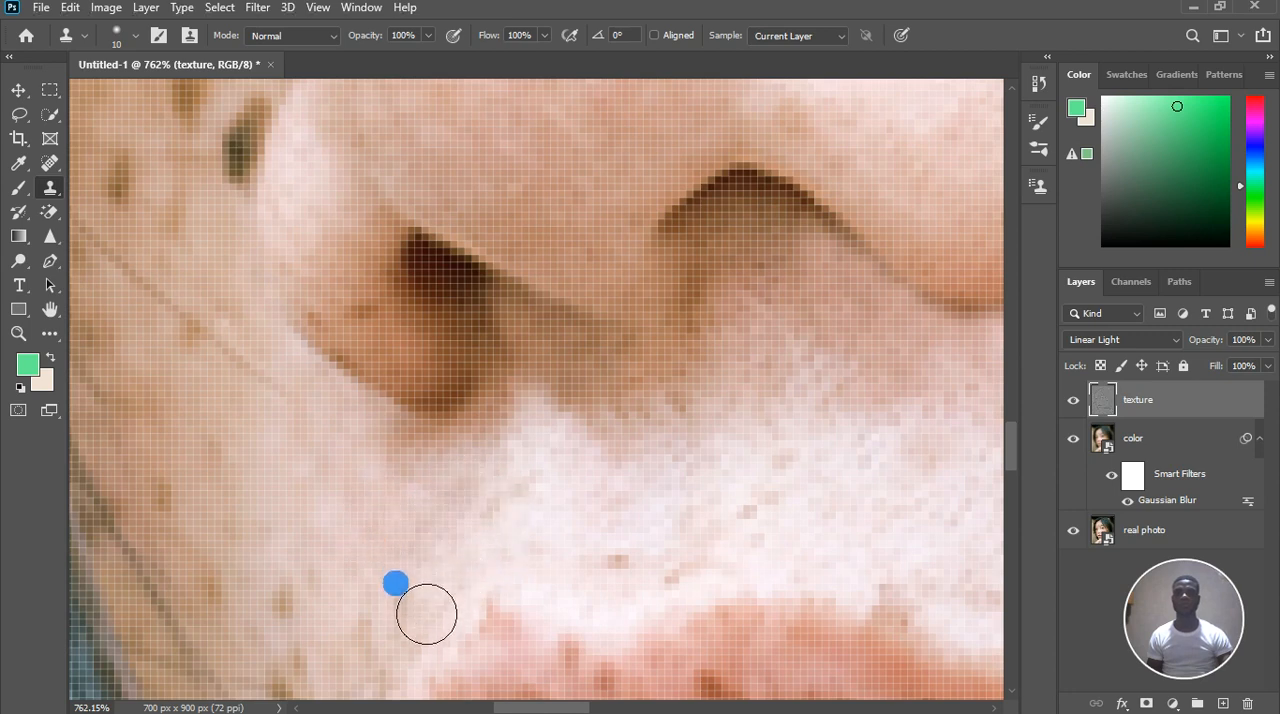
{"action": "left_click", "coordinate": [562, 516], "text": "alt"}
{"action": "left_click", "coordinate": [463, 554]}
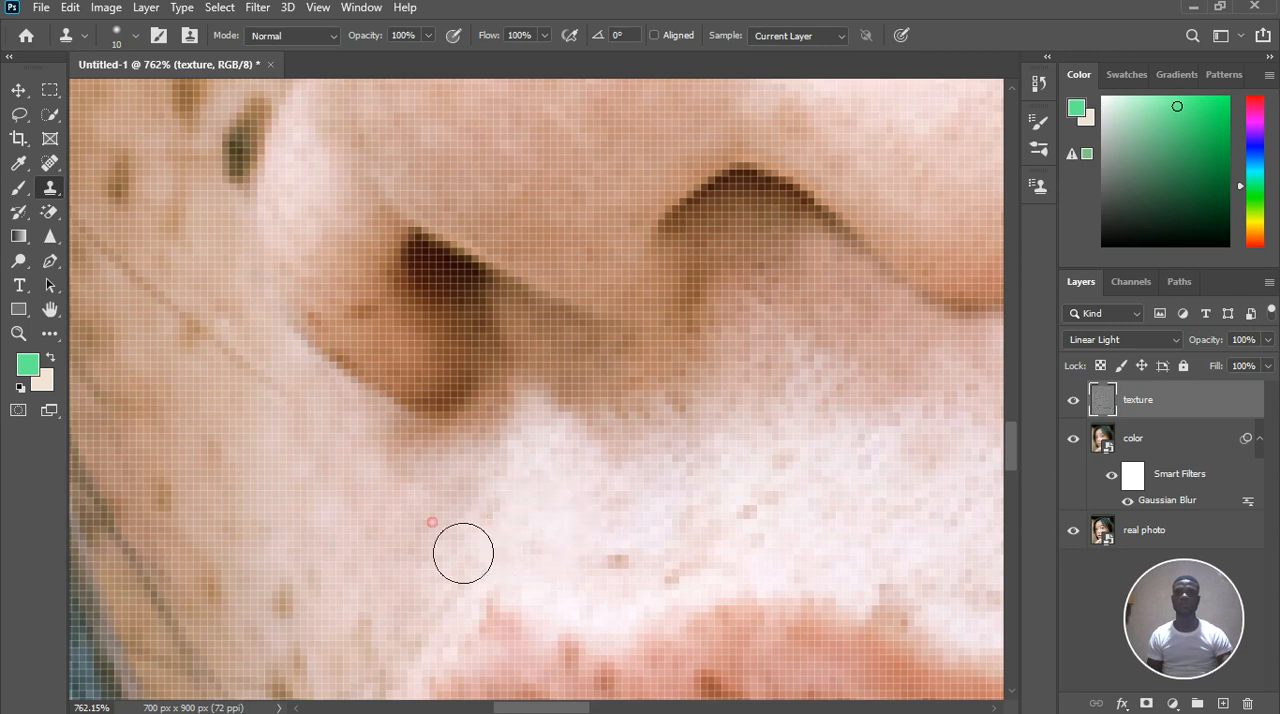
Clone clean texture over the small reddish spot on the pale skin above the upper lip
{"action": "left_click", "coordinate": [646, 545]}
{"action": "left_click", "coordinate": [598, 512], "text": "alt"}
{"action": "left_click", "coordinate": [617, 554]}
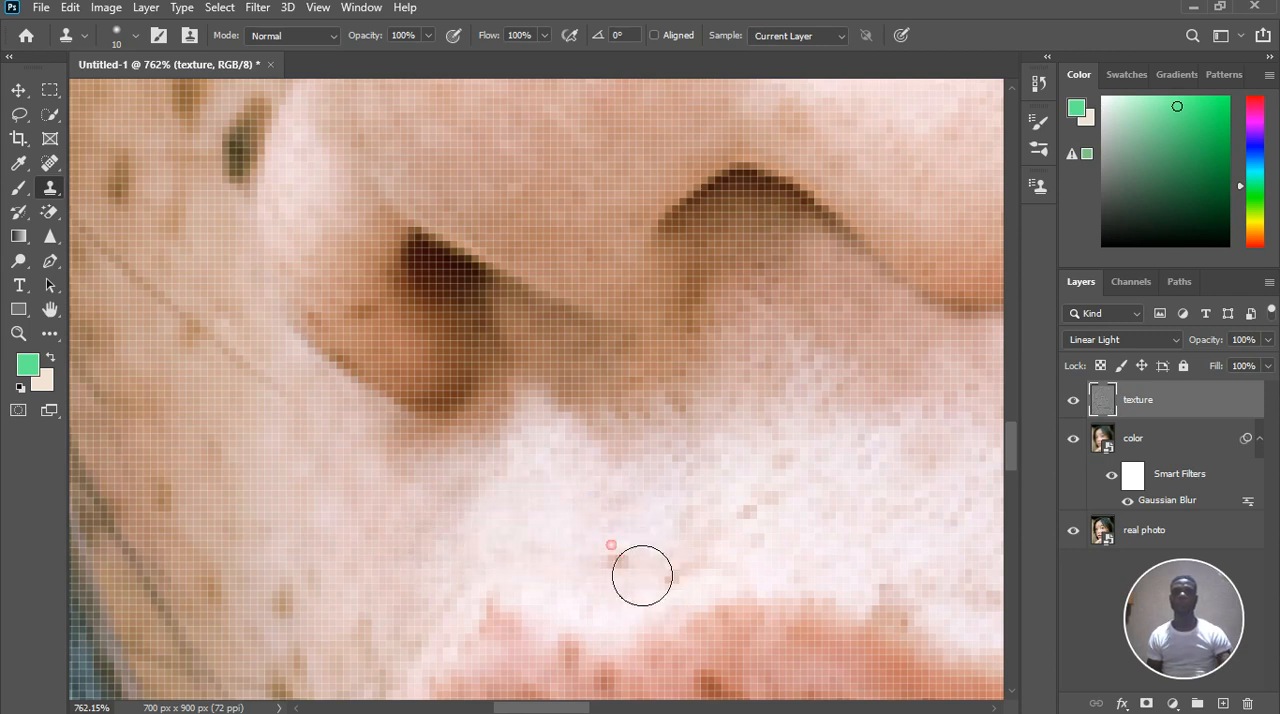
{"action": "left_click", "coordinate": [503, 514]}
Clone neighbouring texture over the reddish-brown marks on the wing of the far nostril
{"action": "left_click", "coordinate": [354, 331]}
{"action": "left_click", "coordinate": [343, 275], "text": "alt"}
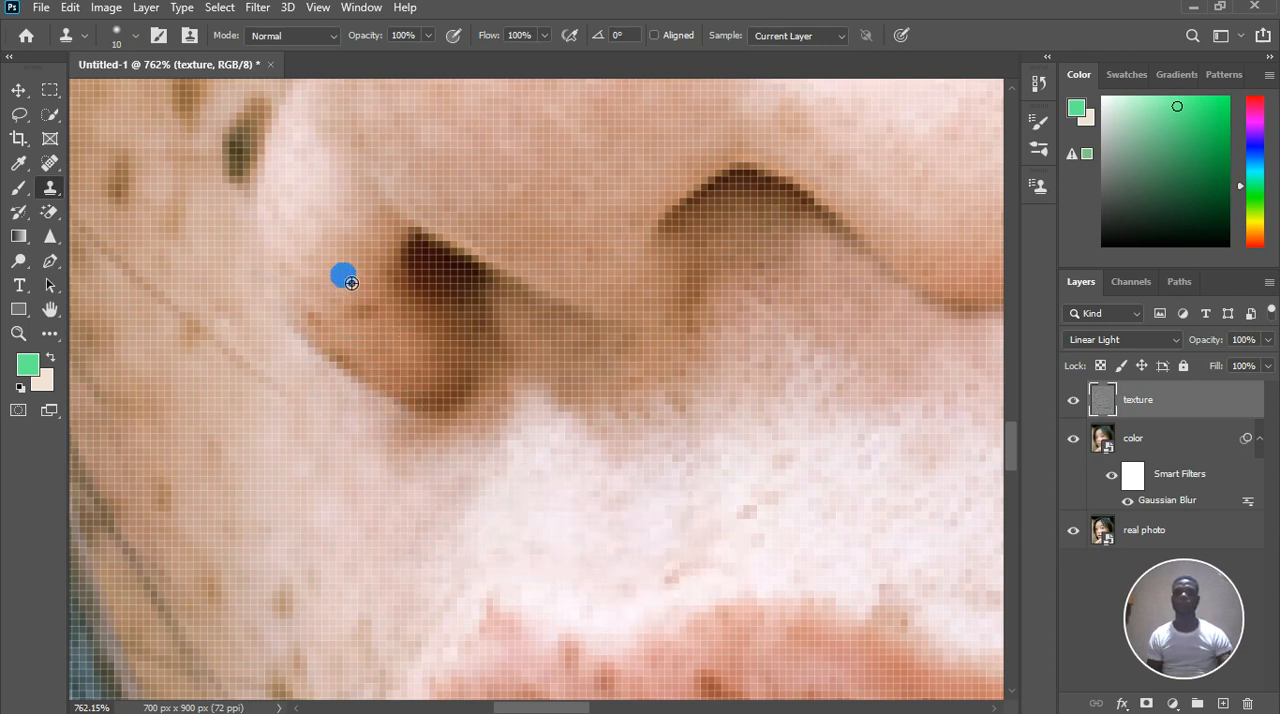
{"action": "left_click", "coordinate": [393, 347]}
{"action": "left_click", "coordinate": [397, 358]}
{"action": "left_click", "coordinate": [367, 334], "text": "alt"}
{"action": "left_click", "coordinate": [364, 355]}
{"action": "left_click", "coordinate": [355, 340]}
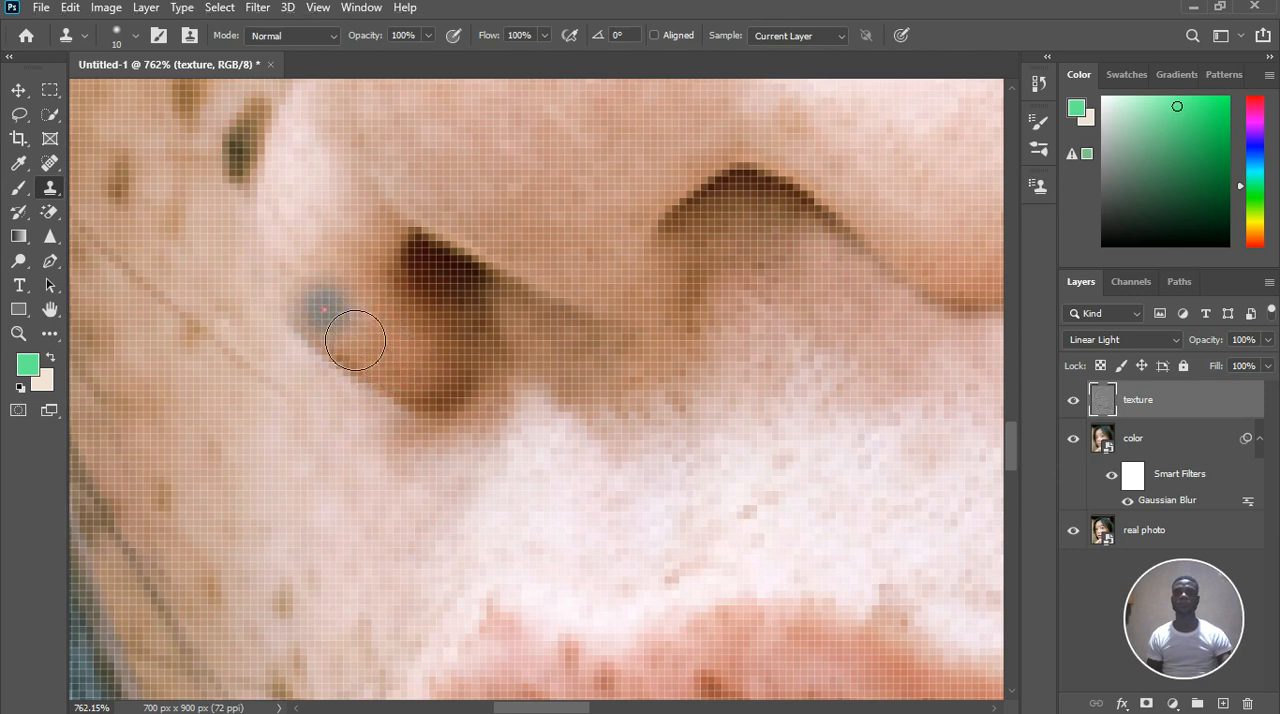
Clone clean cheek texture over the orange-brown freckle on the upper far cheek, between the hair and the nose
{"action": "scroll", "coordinate": [651, 494], "scroll_direction": "down", "scroll_amount": 4}
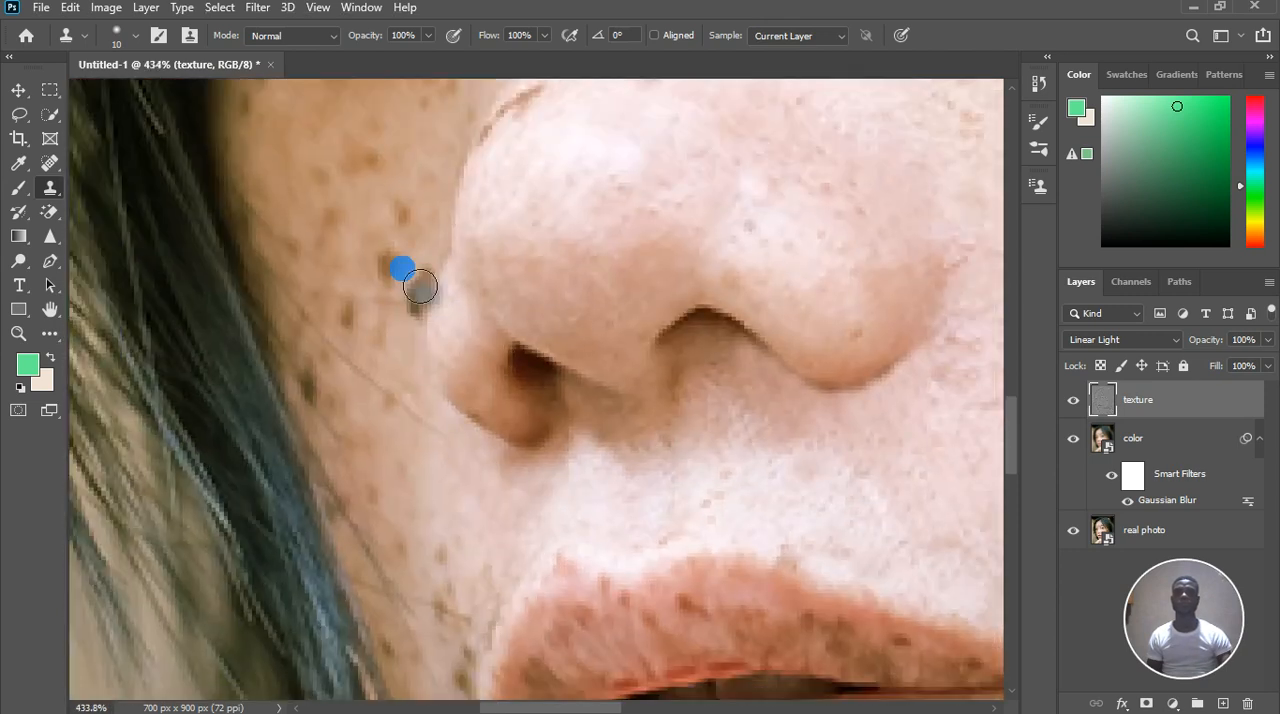
{"action": "scroll", "coordinate": [377, 183], "scroll_direction": "up", "scroll_amount": 3}
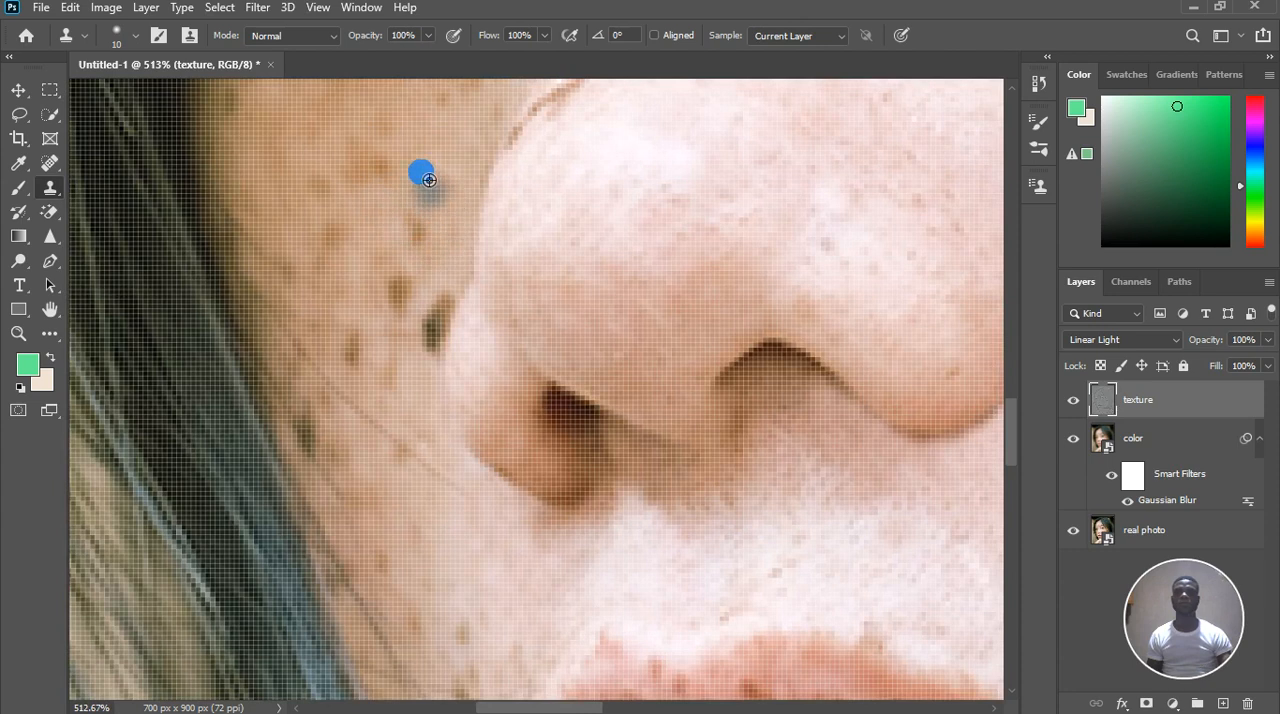
{"action": "left_click", "coordinate": [425, 176], "text": "alt"}
{"action": "left_click", "coordinate": [370, 163]}
{"action": "left_click", "coordinate": [388, 182]}
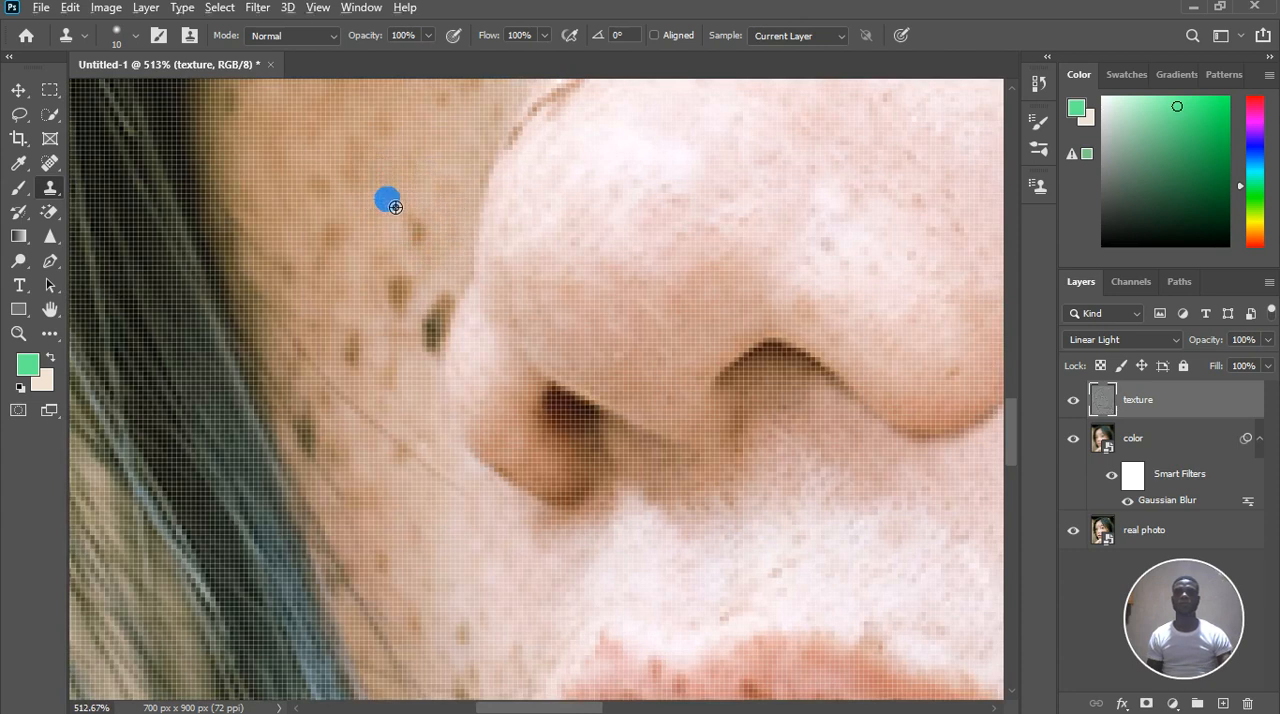
Clone clean texture over the brown freckle near the nose bridge and the one level with it toward the hair
{"action": "left_click", "coordinate": [421, 233]}
{"action": "left_click", "coordinate": [363, 220], "text": "alt"}
{"action": "left_click", "coordinate": [320, 197]}
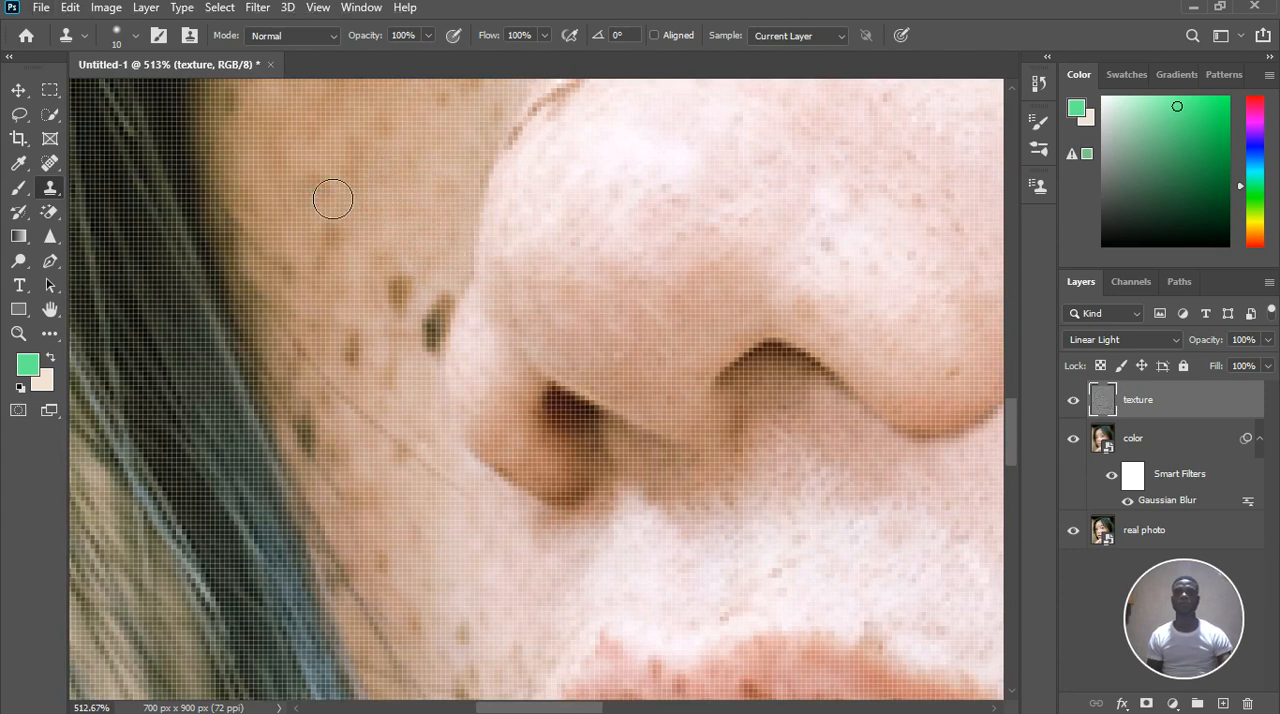
{"action": "left_click", "coordinate": [372, 226], "text": "alt"}
{"action": "left_click", "coordinate": [351, 277]}
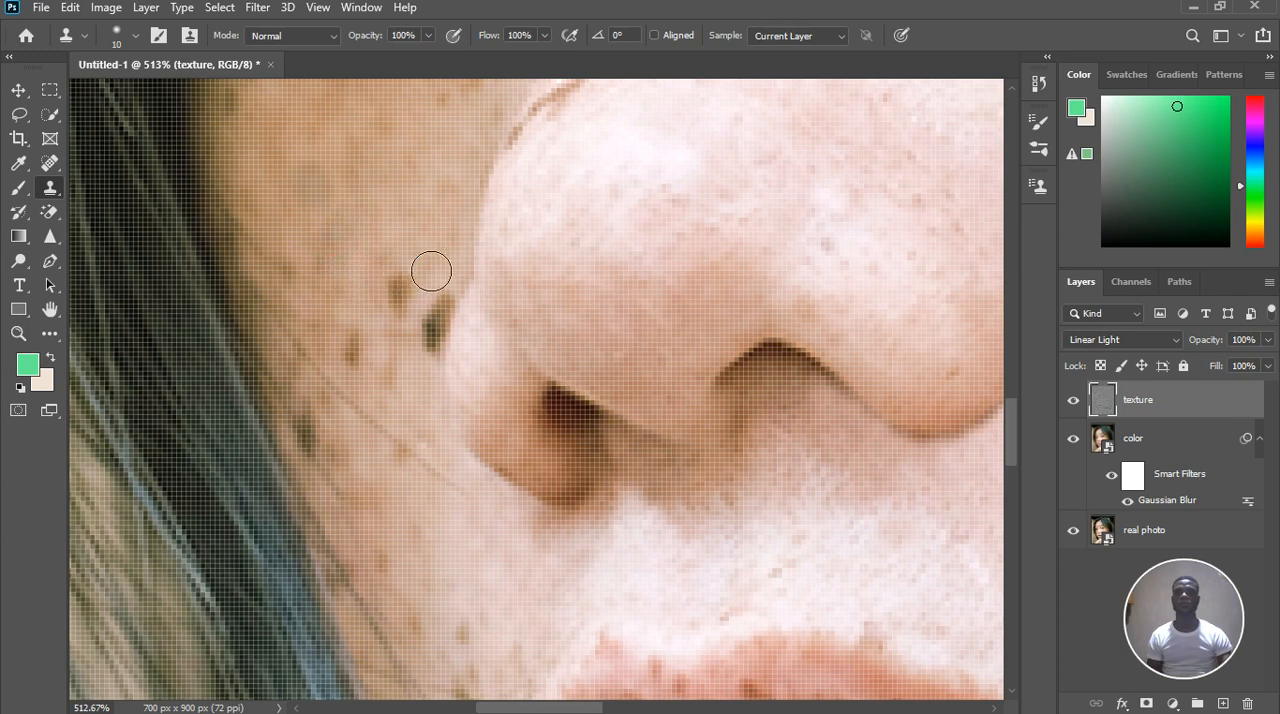
Clone clean texture over the brown freckle above the dark mole and the one beside it toward the hair
{"action": "left_click", "coordinate": [422, 286], "text": "alt"}
{"action": "left_click", "coordinate": [422, 317]}
{"action": "left_click", "coordinate": [417, 331]}
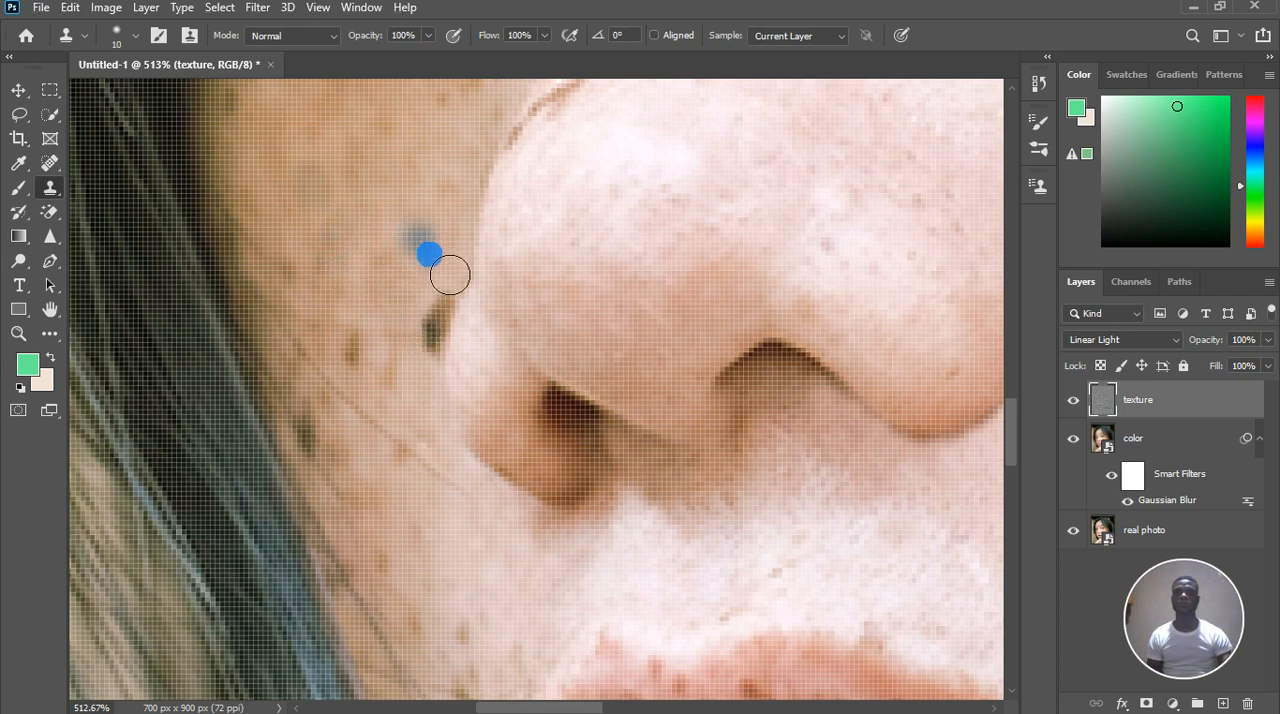
{"action": "left_click", "coordinate": [406, 421], "text": "alt"}
{"action": "left_click", "coordinate": [394, 382]}
{"action": "left_click", "coordinate": [384, 375], "text": "alt"}
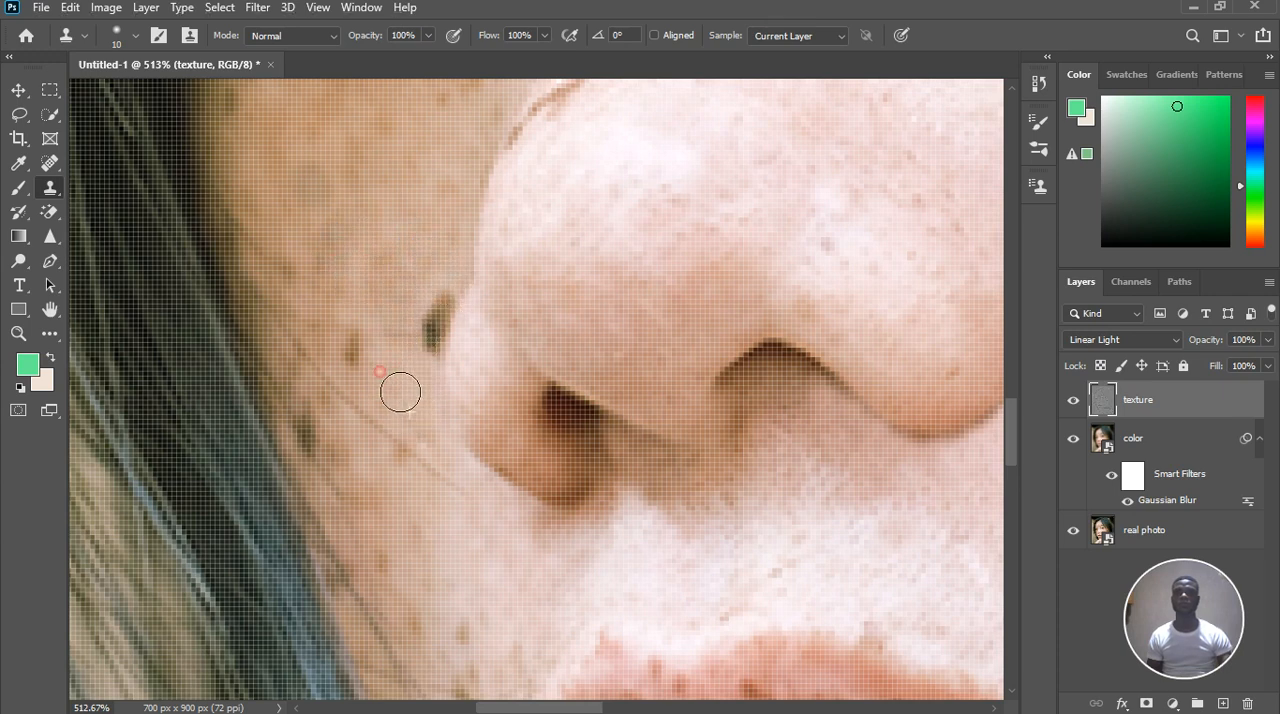
{"action": "left_click", "coordinate": [363, 357]}
{"action": "left_click", "coordinate": [359, 345]}
Even out the faint blotches in the middle of the far cheek by cloning surrounding skin texture
{"action": "left_click", "coordinate": [371, 287], "text": "alt"}
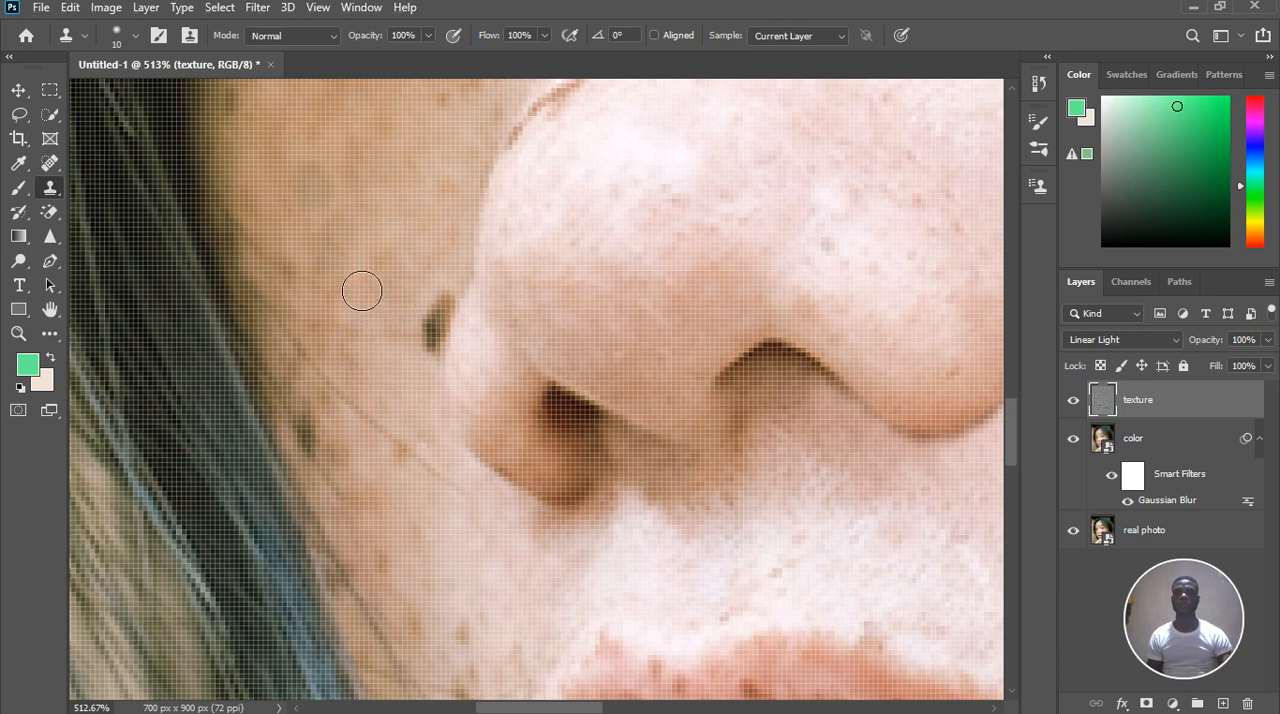
{"action": "left_click_drag", "start_coordinate": [362, 293], "coordinate": [348, 266]}
{"action": "left_click", "coordinate": [350, 231], "text": "alt"}
{"action": "left_click", "coordinate": [388, 230]}
{"action": "left_click", "coordinate": [349, 189], "text": "alt"}
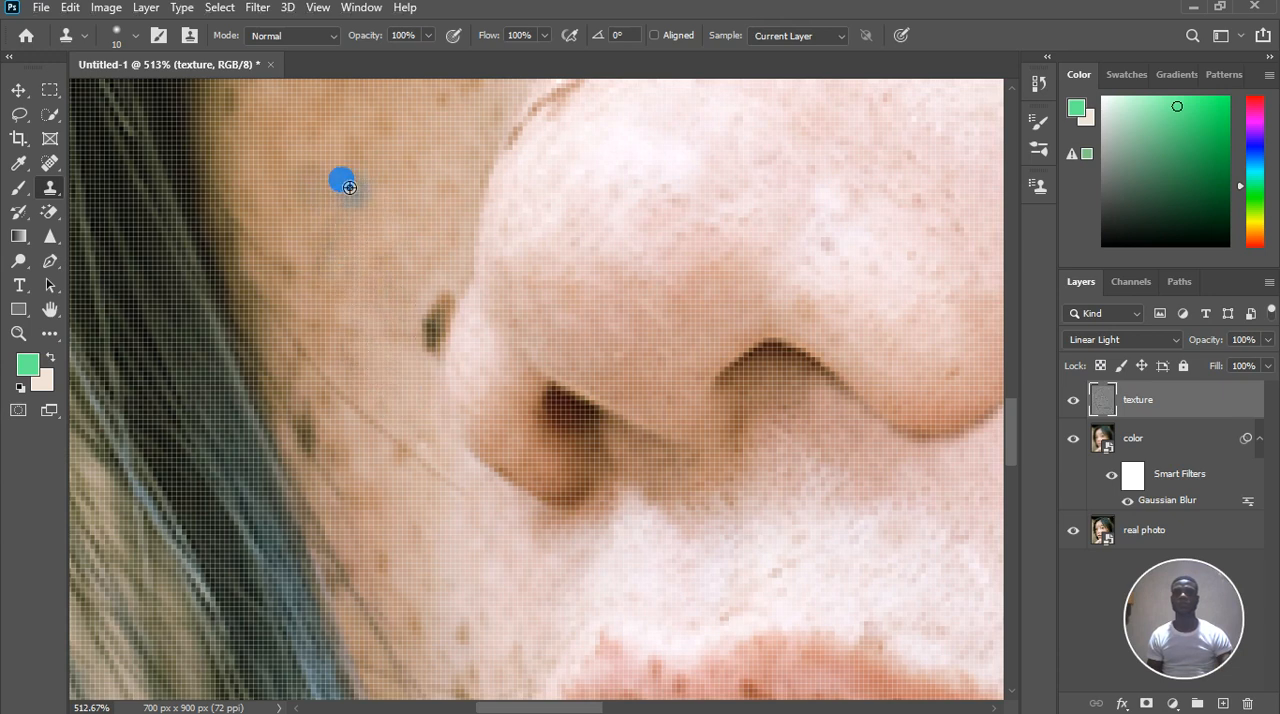
{"action": "left_click", "coordinate": [339, 175]}
{"action": "left_click", "coordinate": [343, 257]}
Clone clean texture over the faint marks on the upper far cheek, from the hairline across to the nose
{"action": "left_click", "coordinate": [283, 209]}
{"action": "left_click", "coordinate": [250, 142], "text": "alt"}
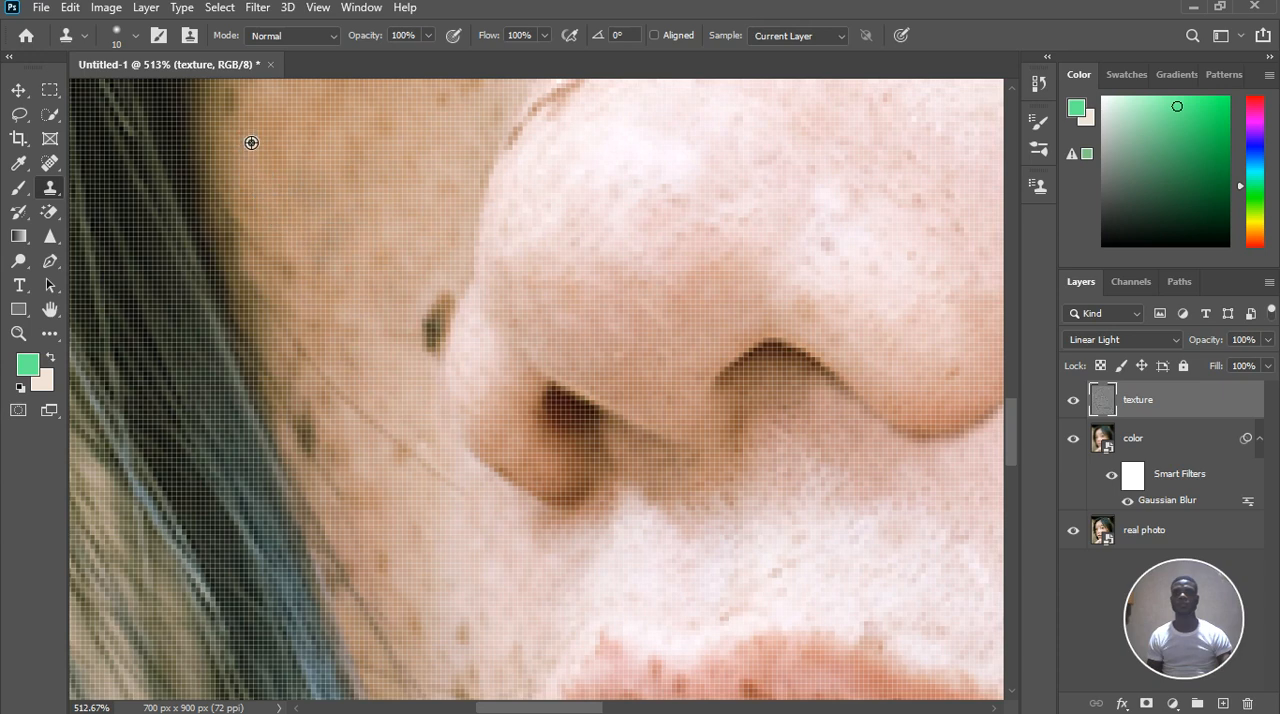
{"action": "left_click", "coordinate": [244, 130]}
{"action": "left_click", "coordinate": [324, 175]}
{"action": "left_click", "coordinate": [242, 98]}
{"action": "left_click", "coordinate": [451, 149]}
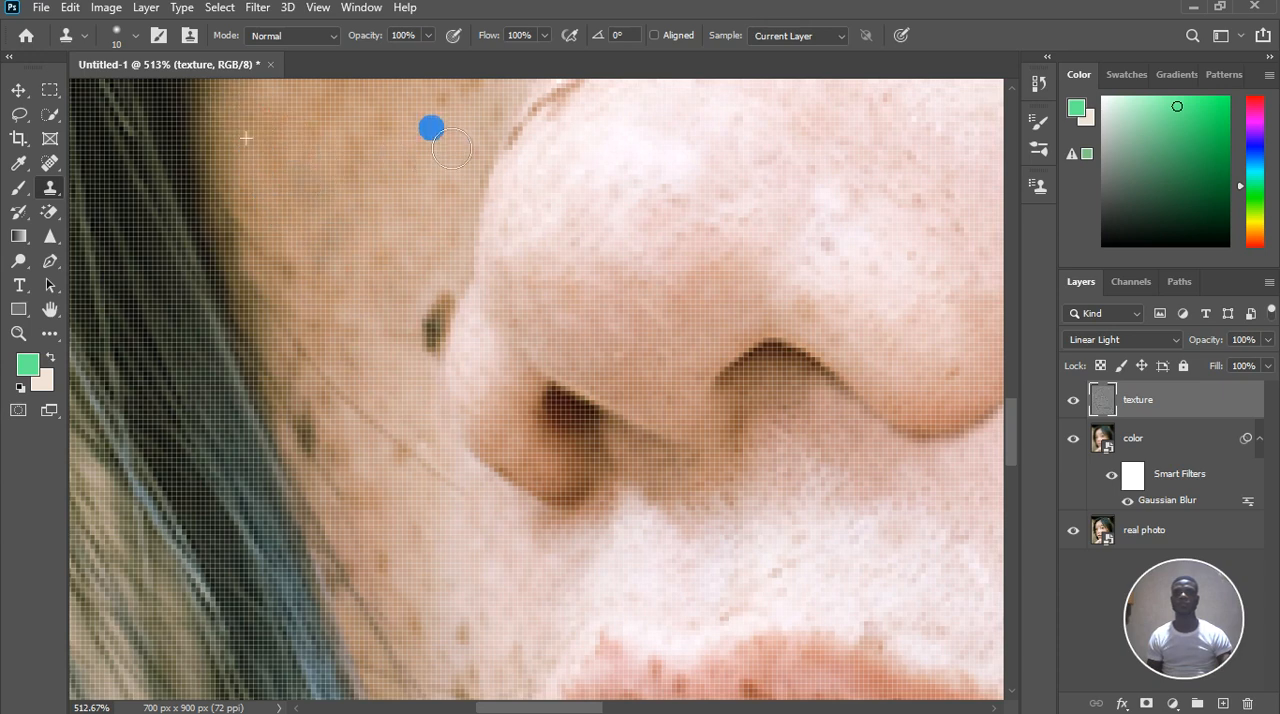
{"action": "left_click", "coordinate": [472, 167]}
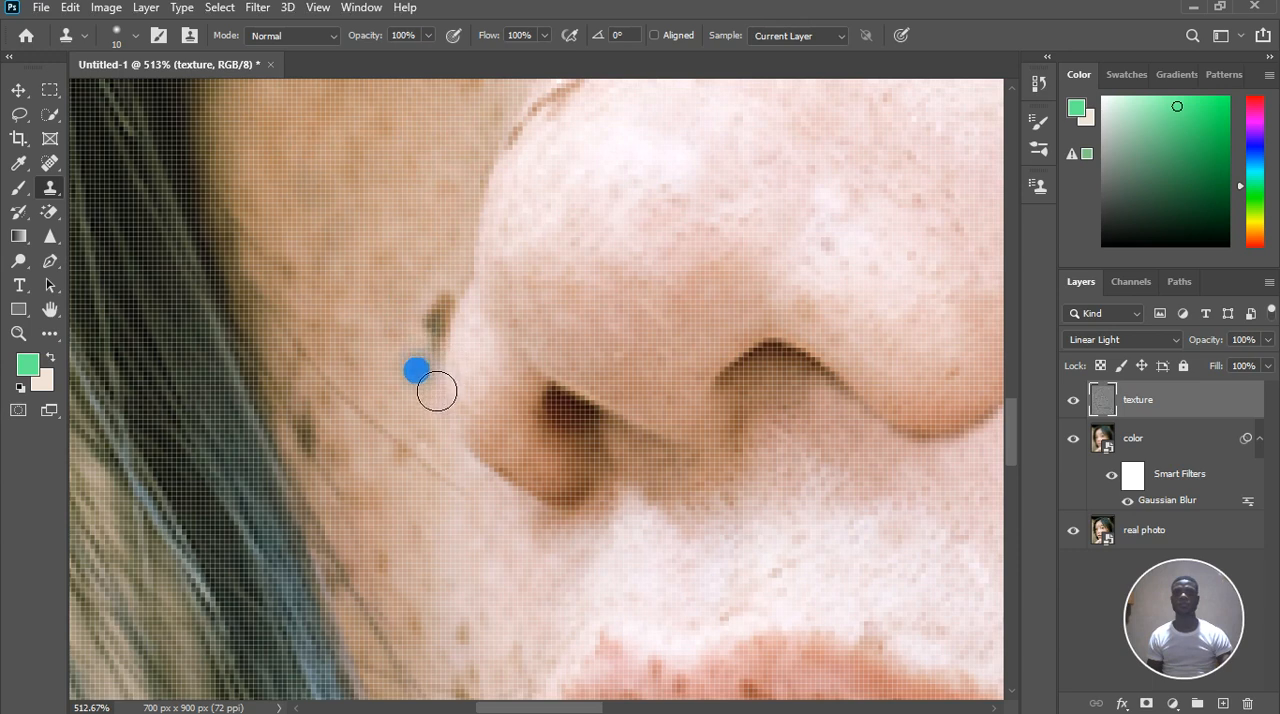
Clone cheek texture over the dark mole against the far edge of the nose, preserving the nose's outline
{"action": "left_click", "coordinate": [449, 324]}
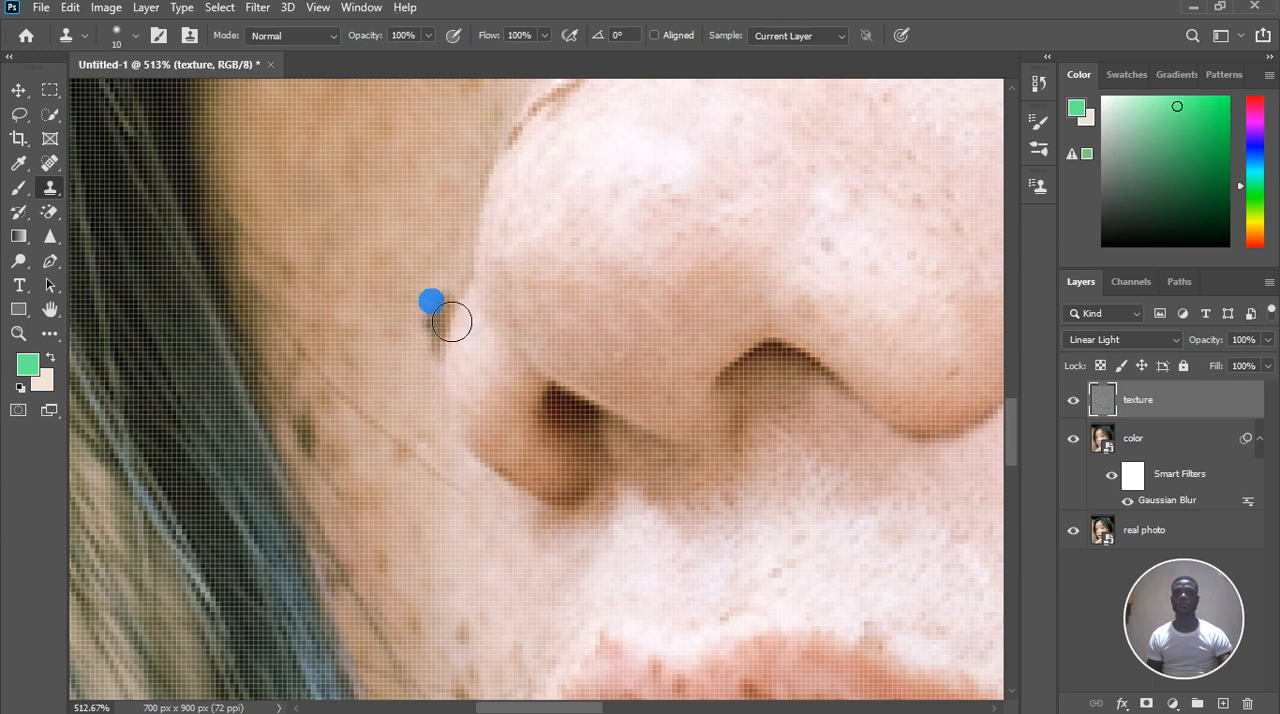
{"action": "scroll", "coordinate": [440, 365], "scroll_direction": "up", "scroll_amount": 2}
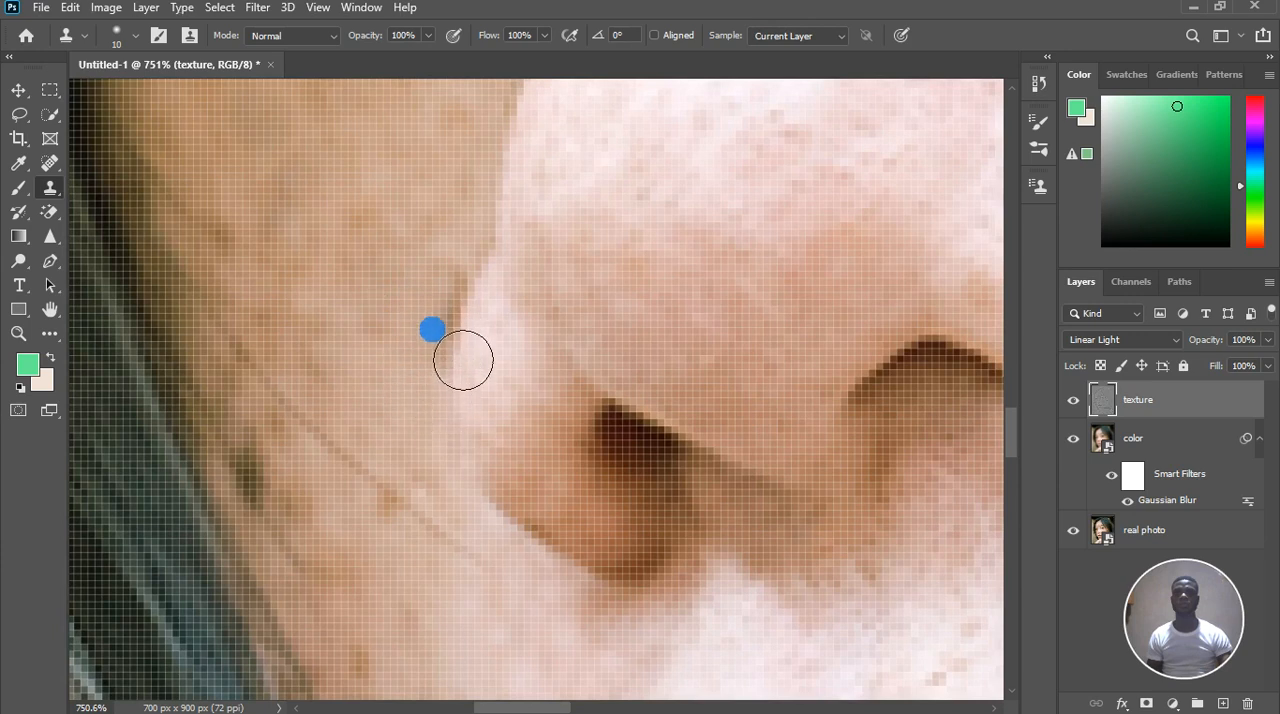
{"action": "left_click", "coordinate": [445, 236], "text": "alt"}
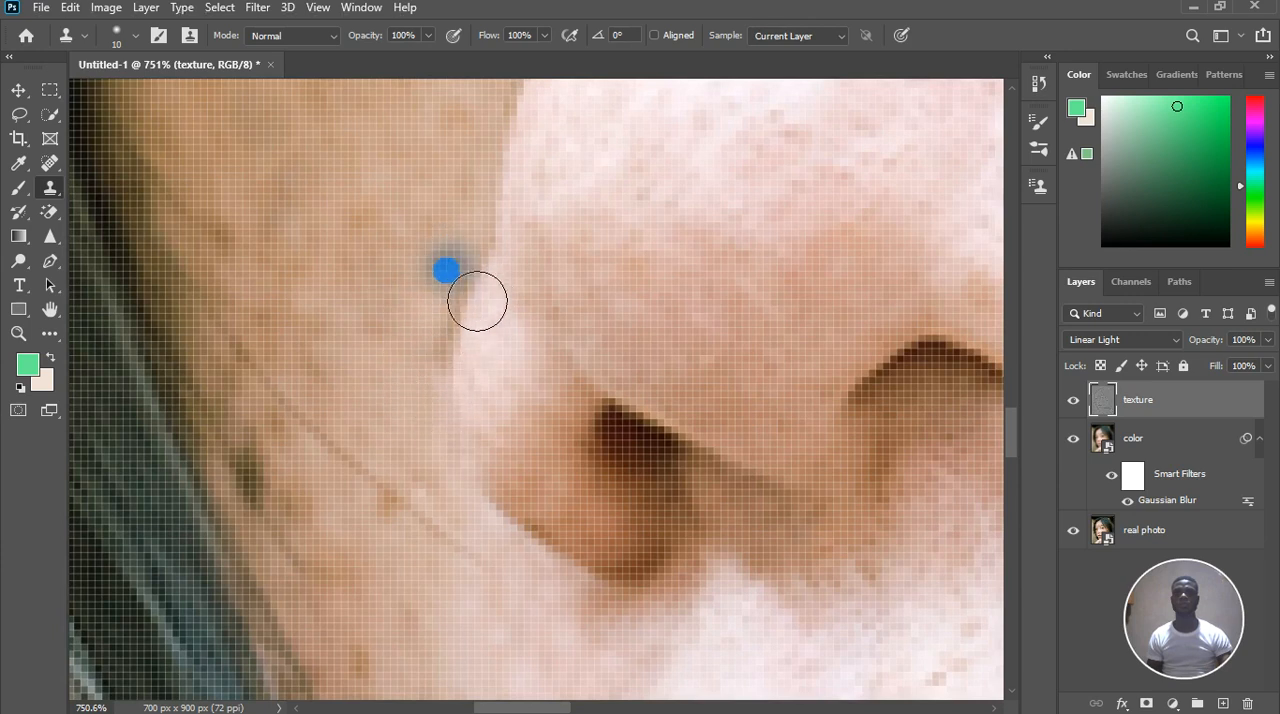
{"action": "left_click", "coordinate": [450, 355]}
{"action": "left_click", "coordinate": [401, 366], "text": "alt"}
{"action": "left_click", "coordinate": [455, 357]}
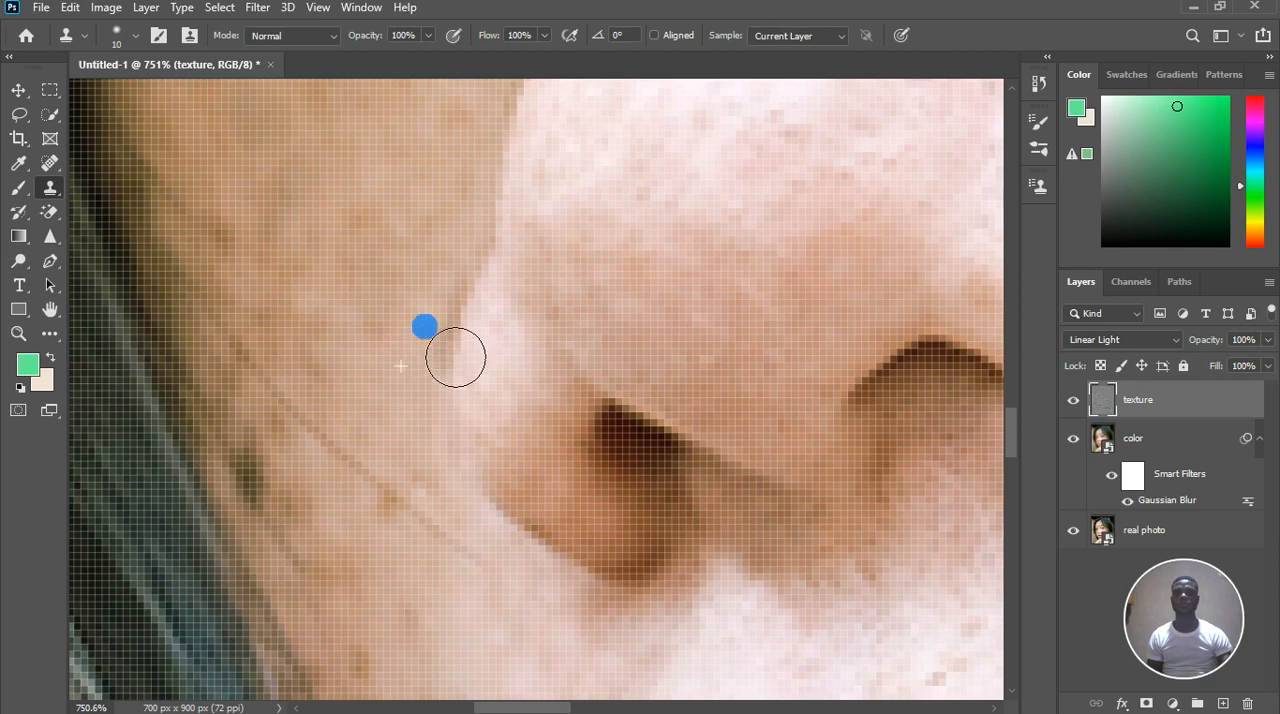
{"action": "left_click", "coordinate": [442, 411]}
With a 6 px brush, clone clean skin texture over the innermost brown freckle along the far eye's lower lid
{"action": "scroll", "coordinate": [436, 406], "scroll_direction": "down", "scroll_amount": 3}
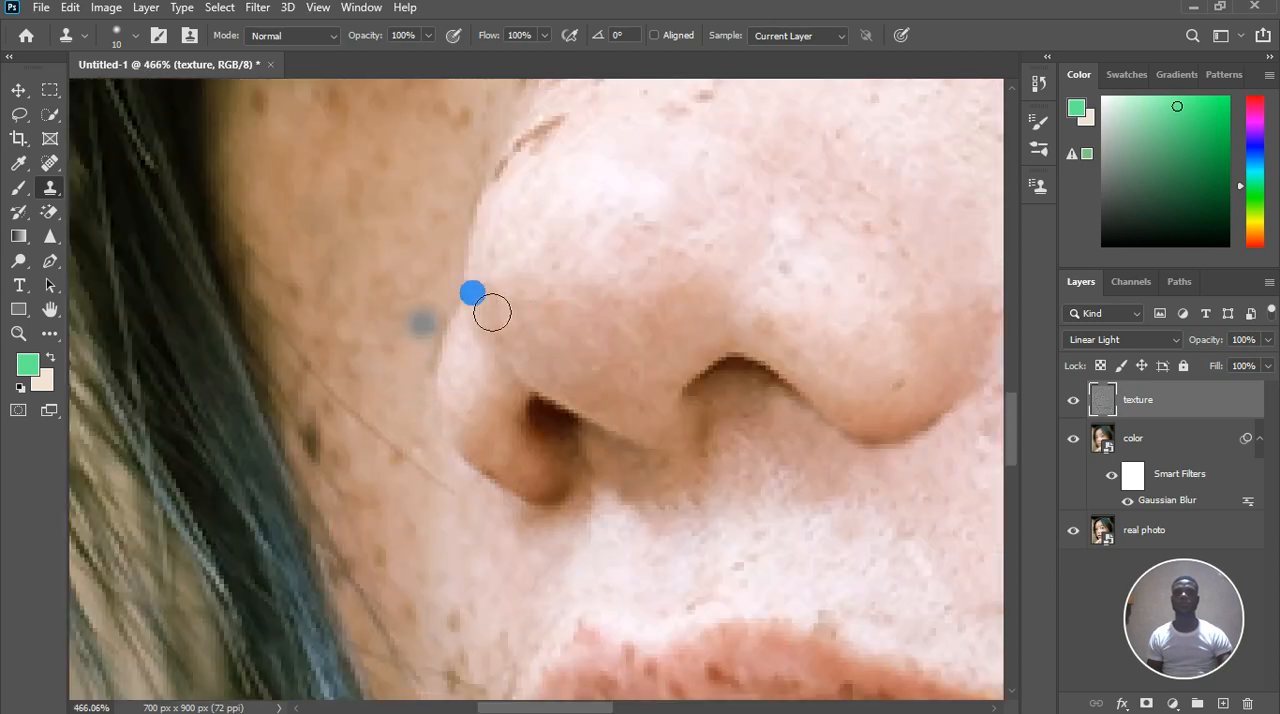
{"action": "scroll", "coordinate": [597, 171], "scroll_direction": "down", "scroll_amount": 3}
{"action": "scroll", "coordinate": [604, 164], "scroll_direction": "up", "scroll_amount": 3}
{"action": "scroll", "coordinate": [604, 164], "scroll_direction": "up", "scroll_amount": 2}
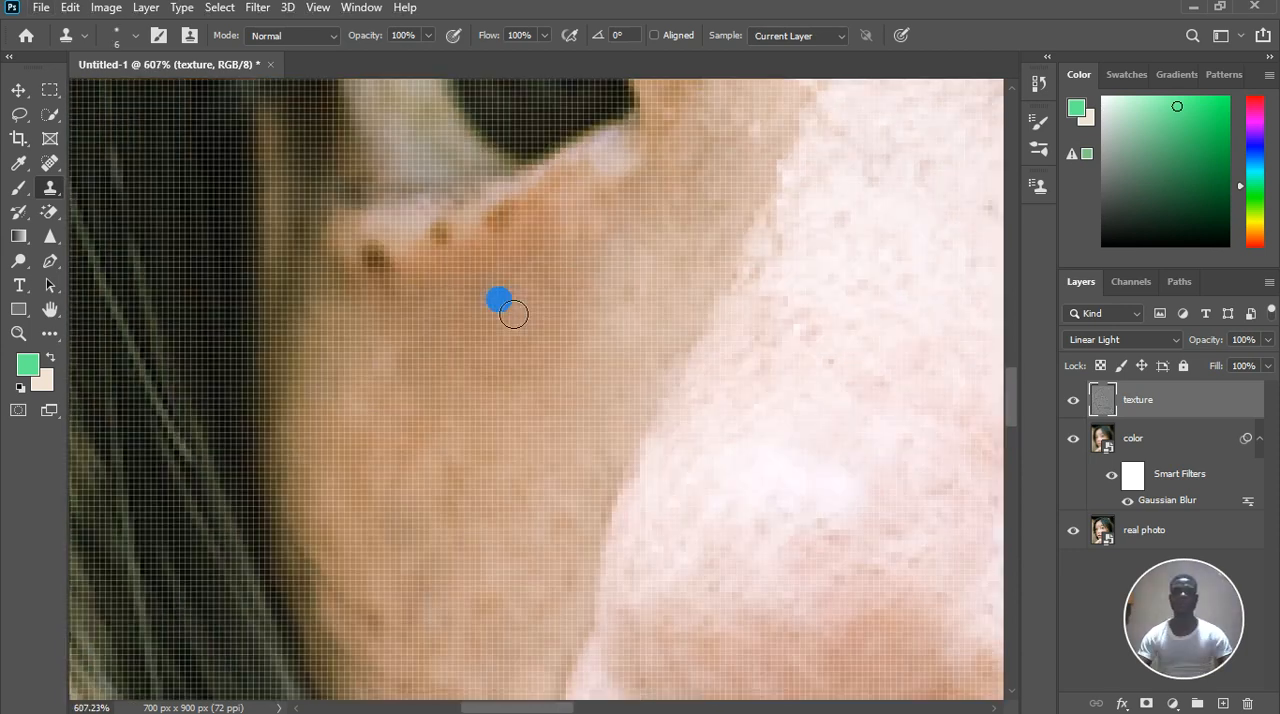
{"action": "left_click_drag", "start_coordinate": [514, 311], "coordinate": [549, 234]}
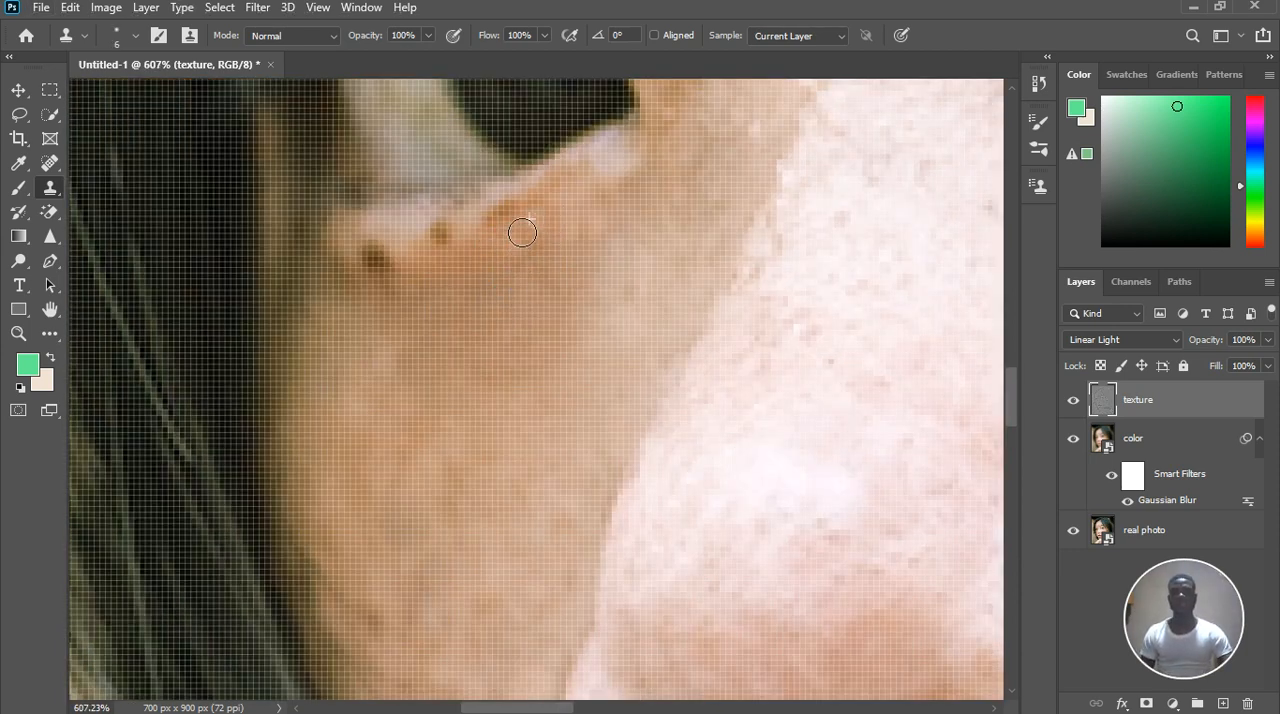
{"action": "left_click", "coordinate": [448, 279], "text": "alt"}
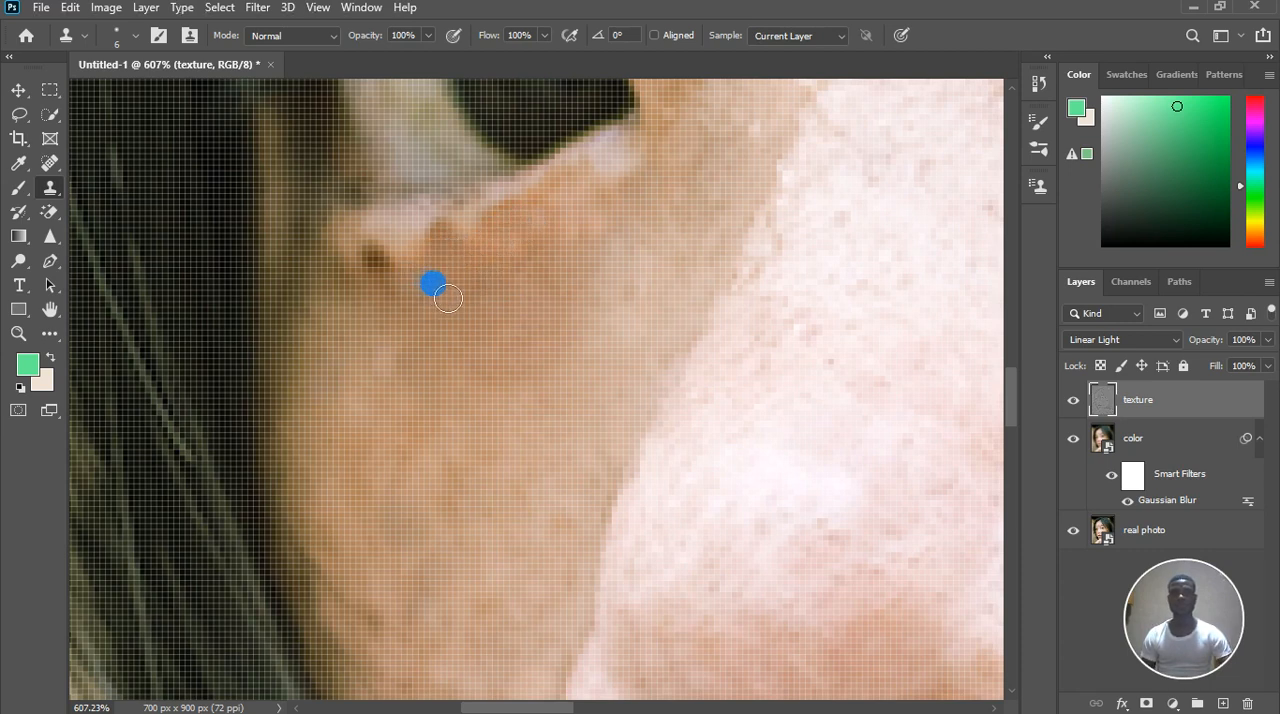
{"action": "left_click_drag", "start_coordinate": [448, 297], "coordinate": [487, 286]}
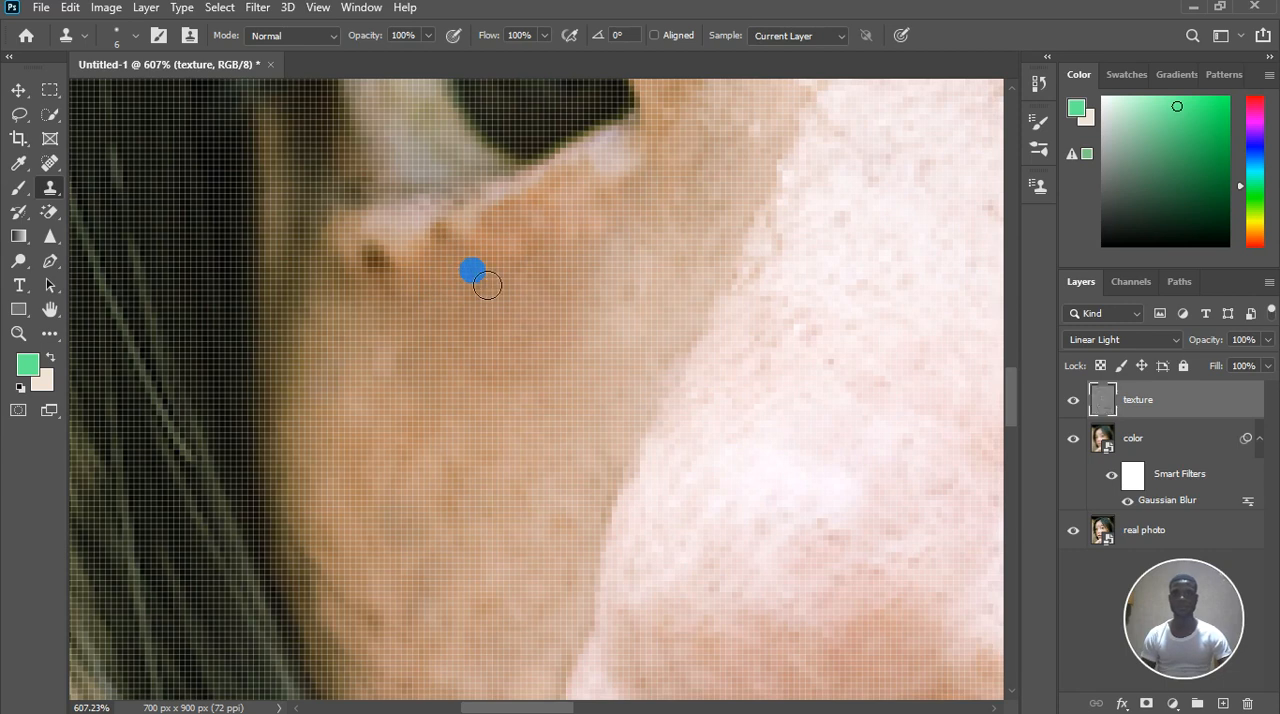
Clone neighbouring skin texture over the middle freckle on the far eye's lower lid
{"action": "scroll", "coordinate": [474, 269], "scroll_direction": "up", "scroll_amount": 3}
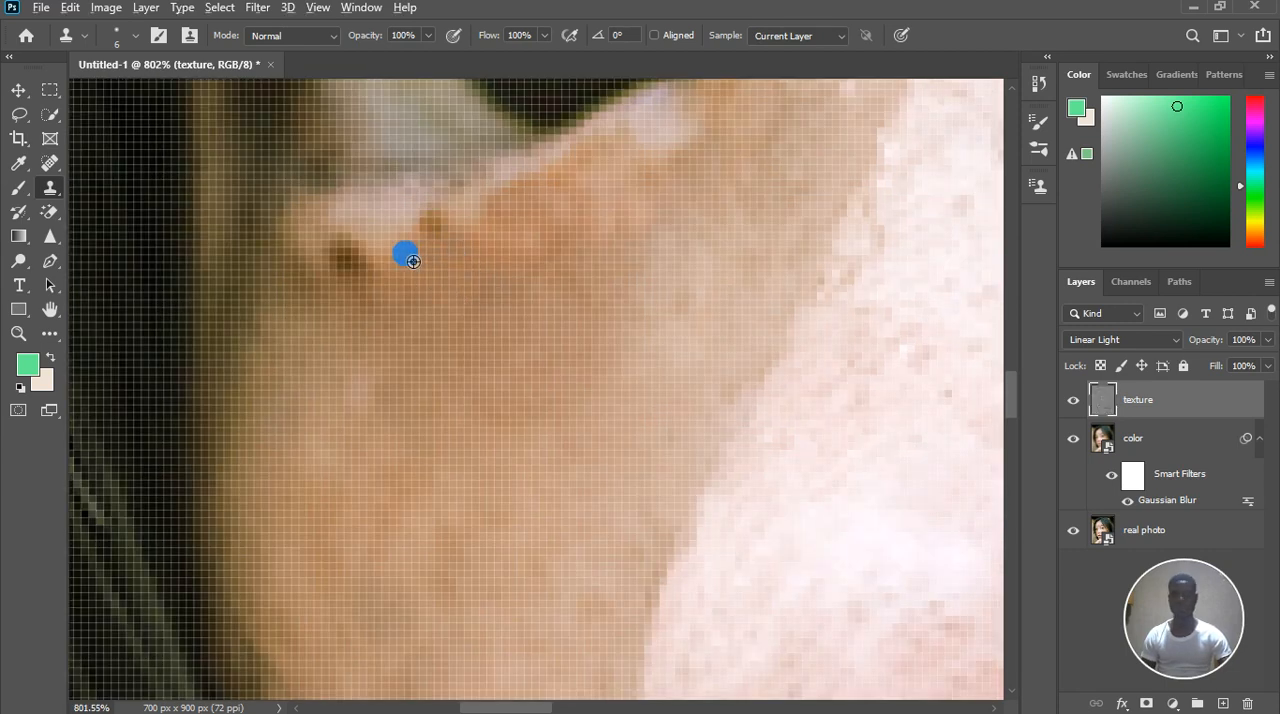
{"action": "left_click", "coordinate": [400, 250], "text": "alt"}
{"action": "left_click", "coordinate": [437, 226]}
{"action": "left_click", "coordinate": [430, 223]}
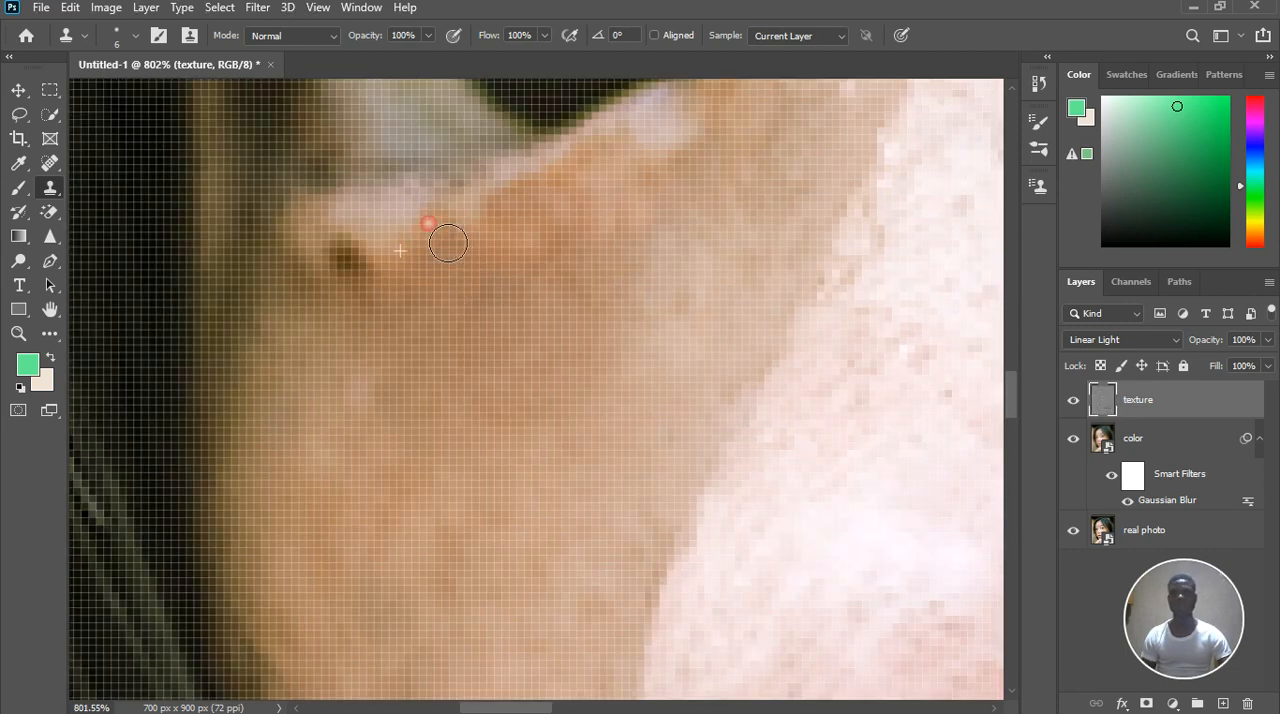
{"action": "left_click", "coordinate": [388, 279]}
{"action": "key", "text": "ctrl+z"}
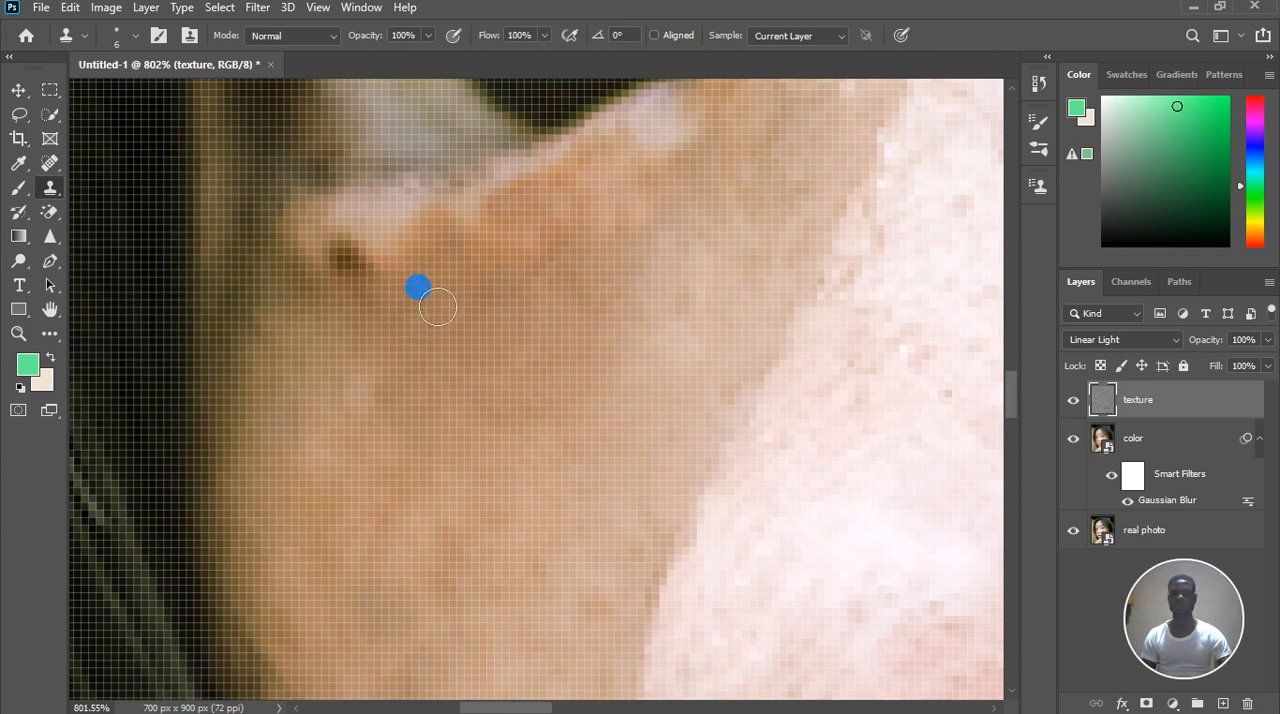
{"action": "mouse_move", "coordinate": [441, 309]}
{"action": "left_mouse_down"}
{"action": "mouse_move", "coordinate": [503, 270]}
{"action": "mouse_move", "coordinate": [495, 247]}
{"action": "mouse_move", "coordinate": [424, 297]}
{"action": "left_mouse_up"}
Clone skin texture over the dark freckle beneath the outer corner of the far eye
{"action": "left_click", "coordinate": [350, 321]}
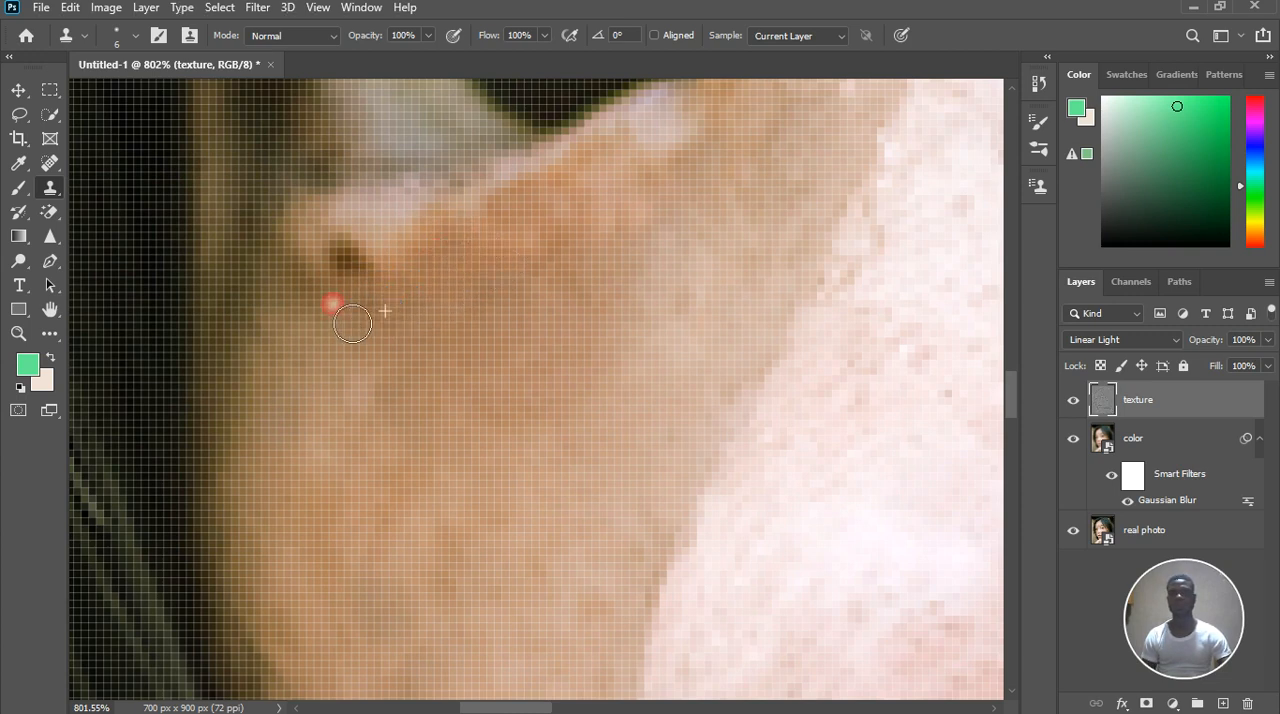
{"action": "left_click", "coordinate": [323, 260], "text": "alt"}
{"action": "left_click", "coordinate": [362, 277]}
{"action": "left_click", "coordinate": [370, 277]}
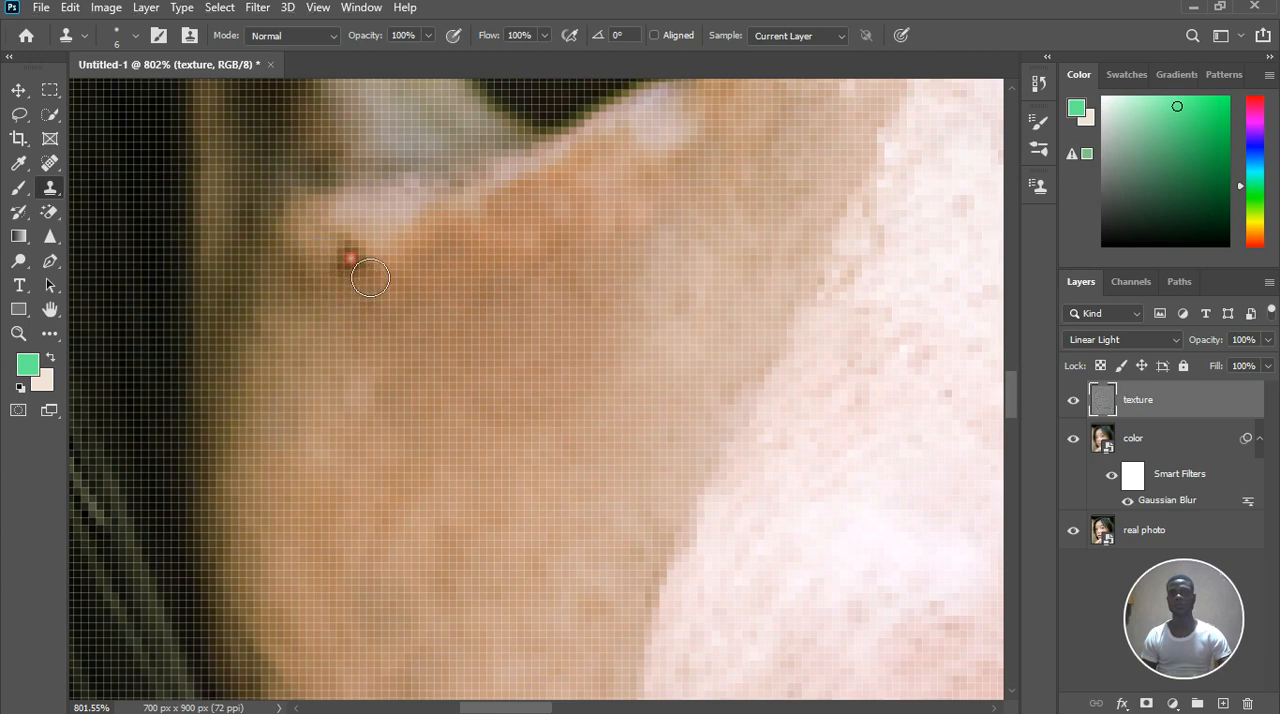
{"action": "left_click", "coordinate": [397, 258], "text": "alt"}
{"action": "left_click", "coordinate": [383, 278]}
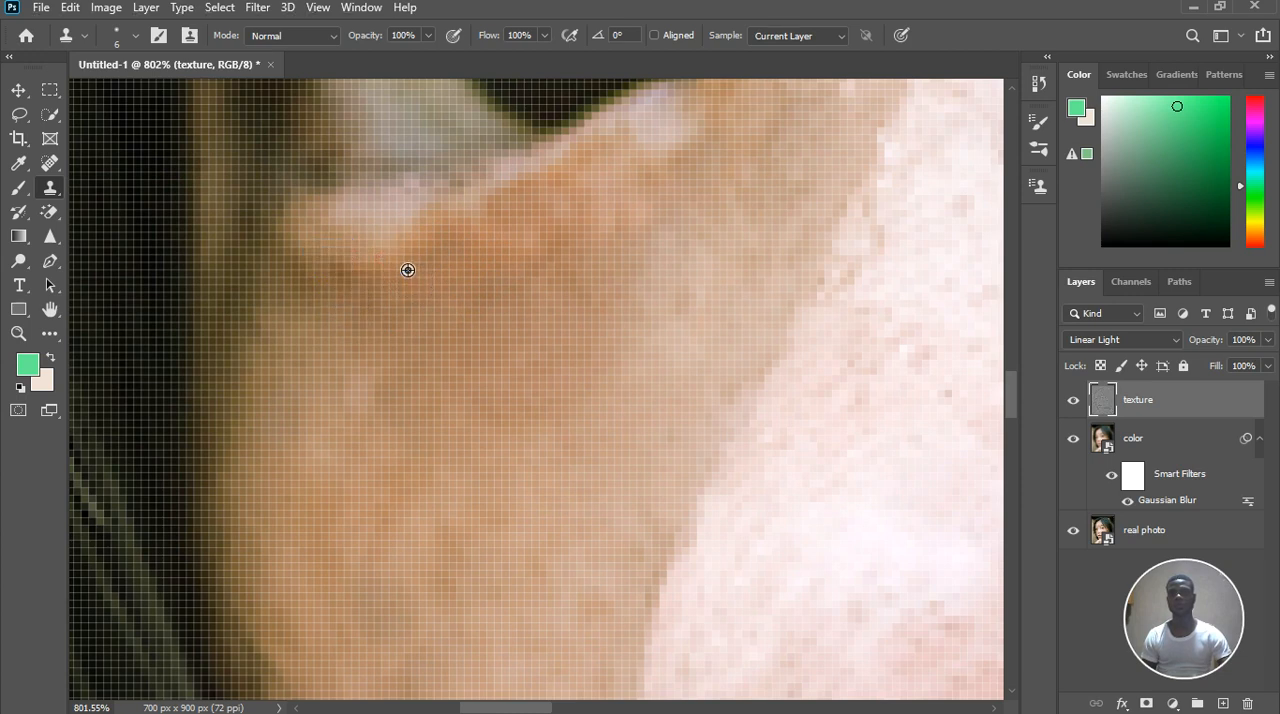
Even out the leftover blotches along the far eye's lower lid by cloning adjacent skin texture
{"action": "left_click", "coordinate": [451, 250]}
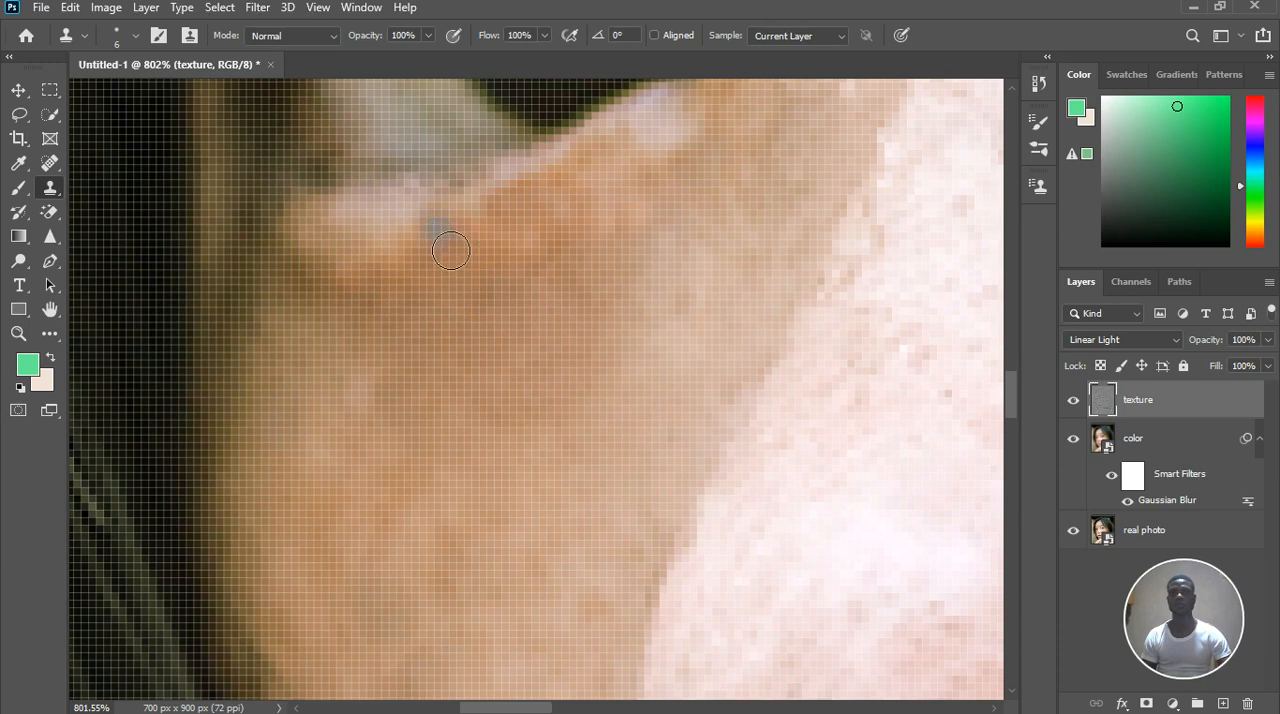
{"action": "left_click", "coordinate": [456, 265]}
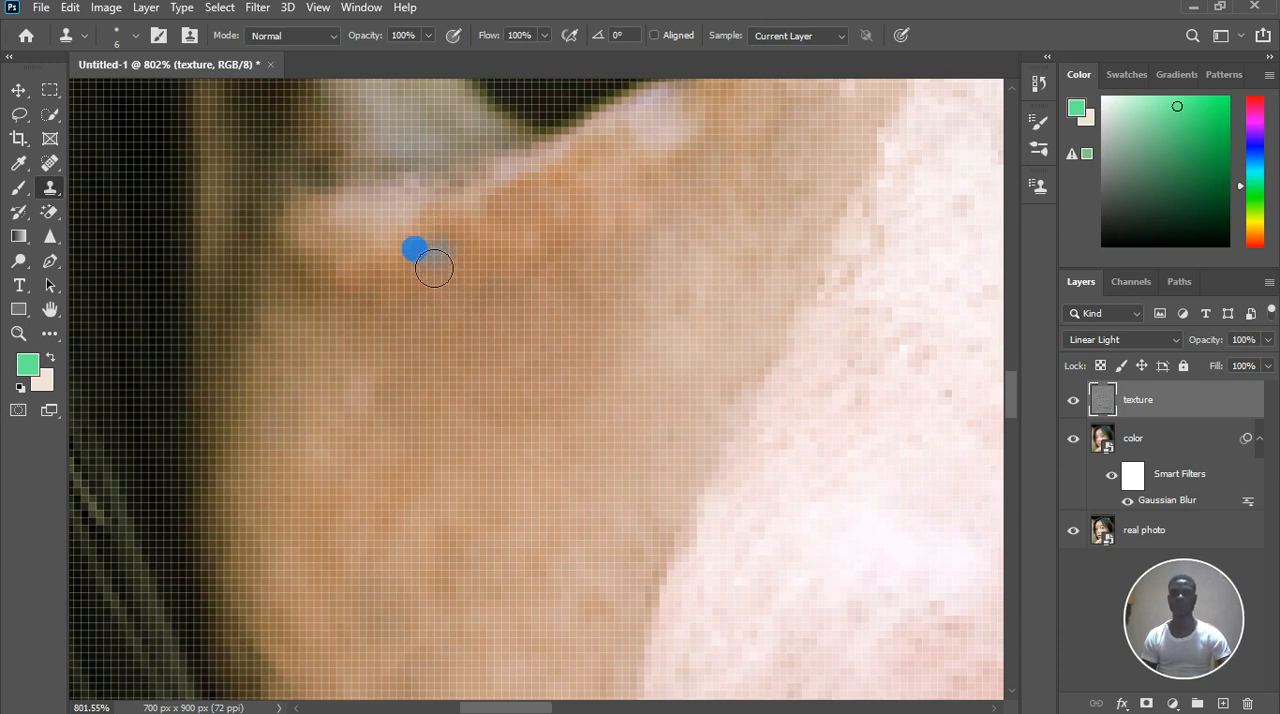
{"action": "left_click", "coordinate": [400, 243], "text": "alt"}
{"action": "left_click", "coordinate": [487, 233]}
{"action": "left_click", "coordinate": [494, 217]}
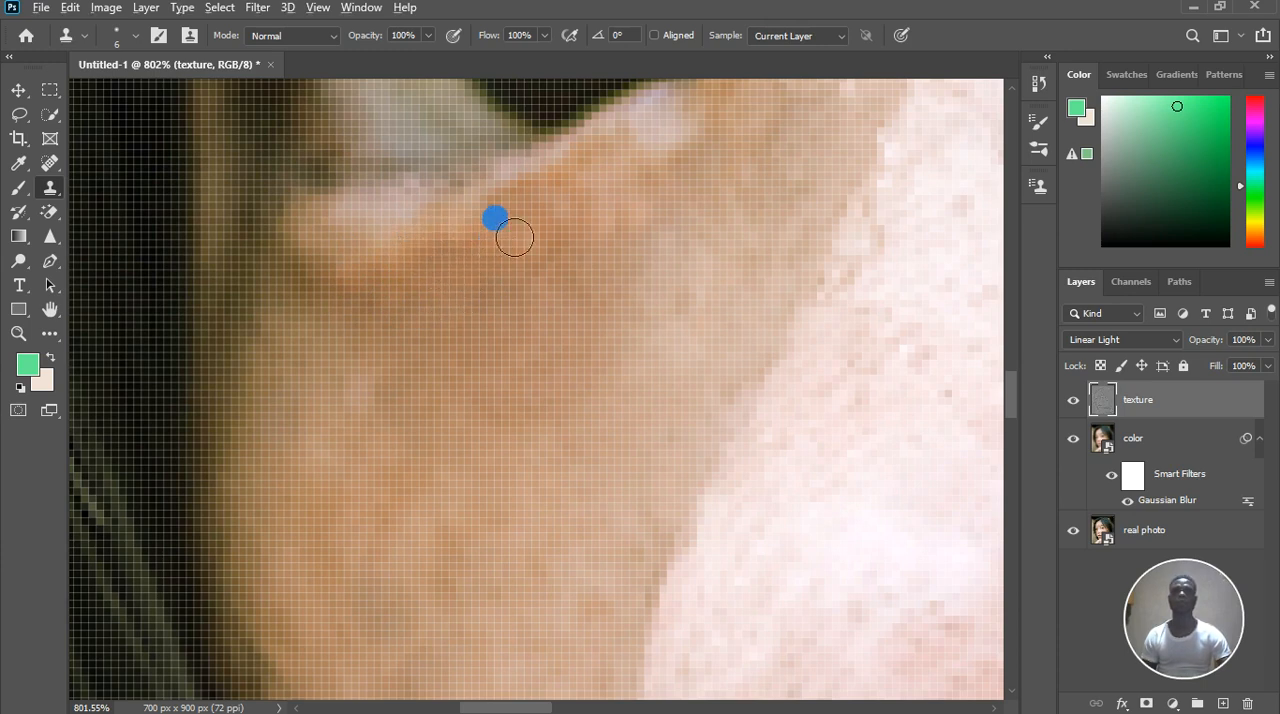
{"action": "left_click", "coordinate": [514, 220], "text": "alt"}
{"action": "left_click", "coordinate": [551, 179]}
{"action": "left_click", "coordinate": [561, 202]}
{"action": "left_click", "coordinate": [547, 214]}
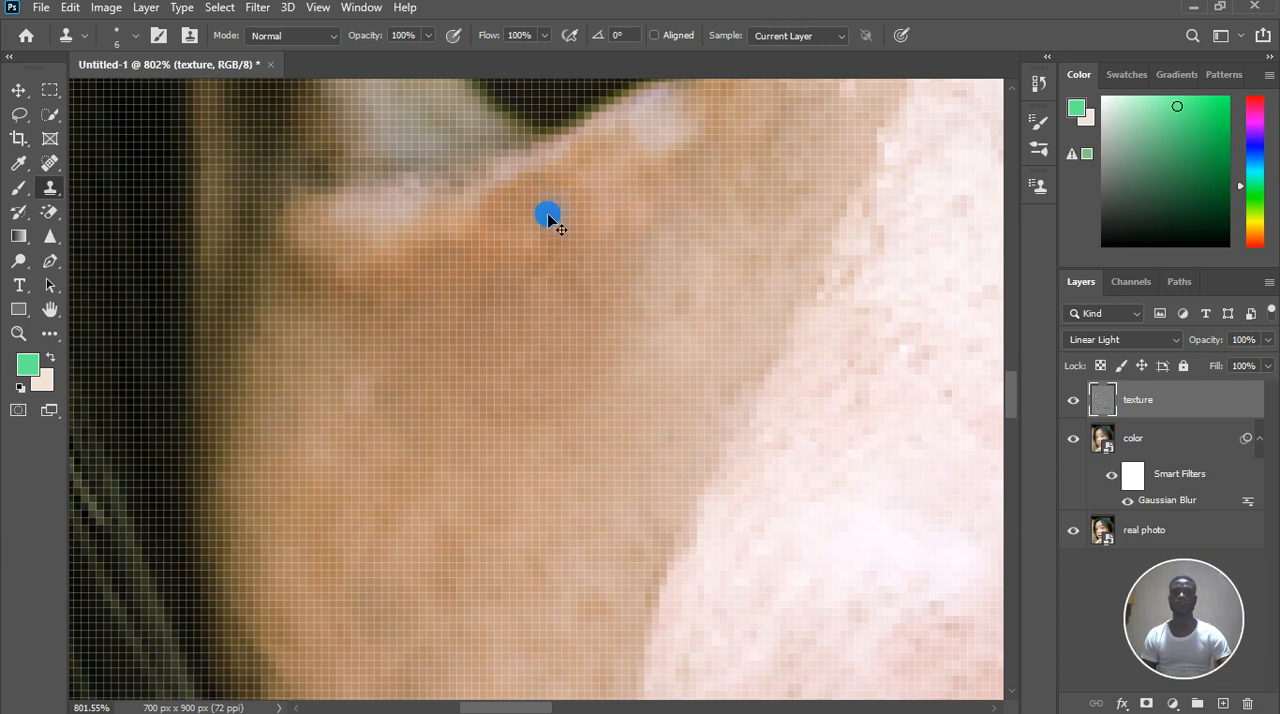
Refine the skin texture just below the far eye's lid rim, toward the inner corner, by cloning with a 4 px brush
{"action": "scroll", "coordinate": [586, 236], "scroll_direction": "up", "scroll_amount": 2}
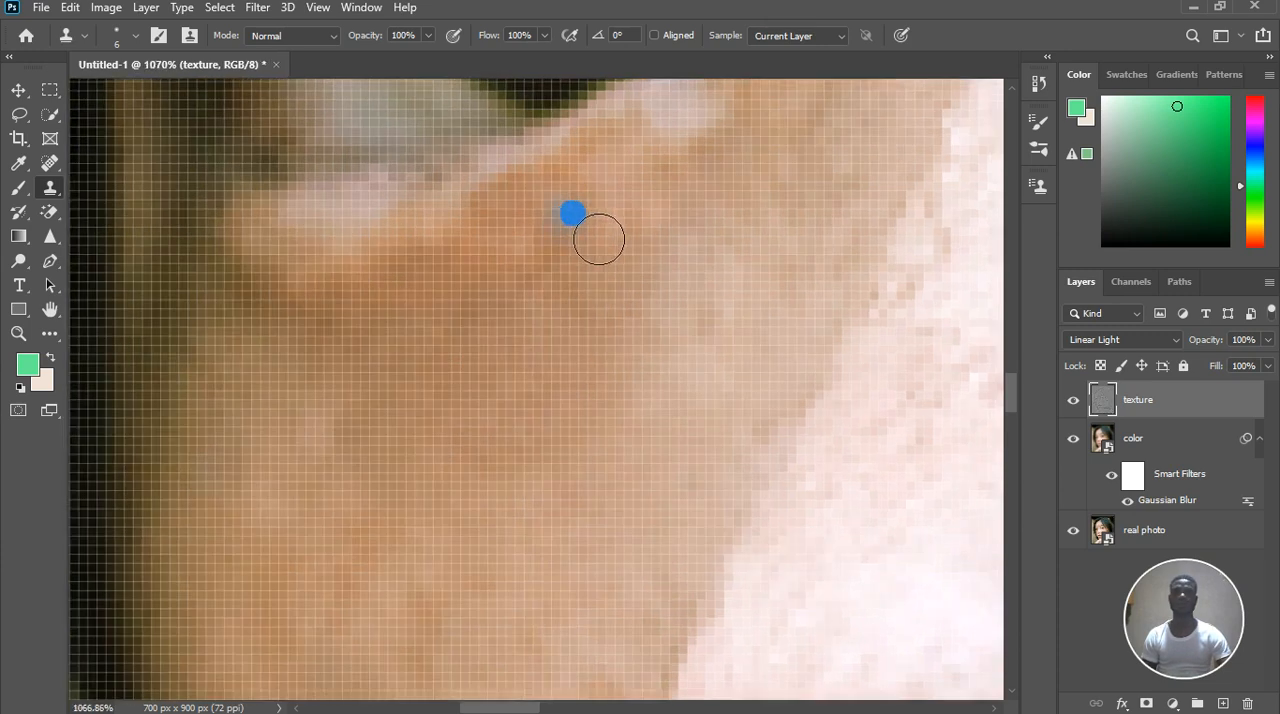
{"action": "key", "text": "bracketleft"}
{"action": "key", "text": "bracketleft"}
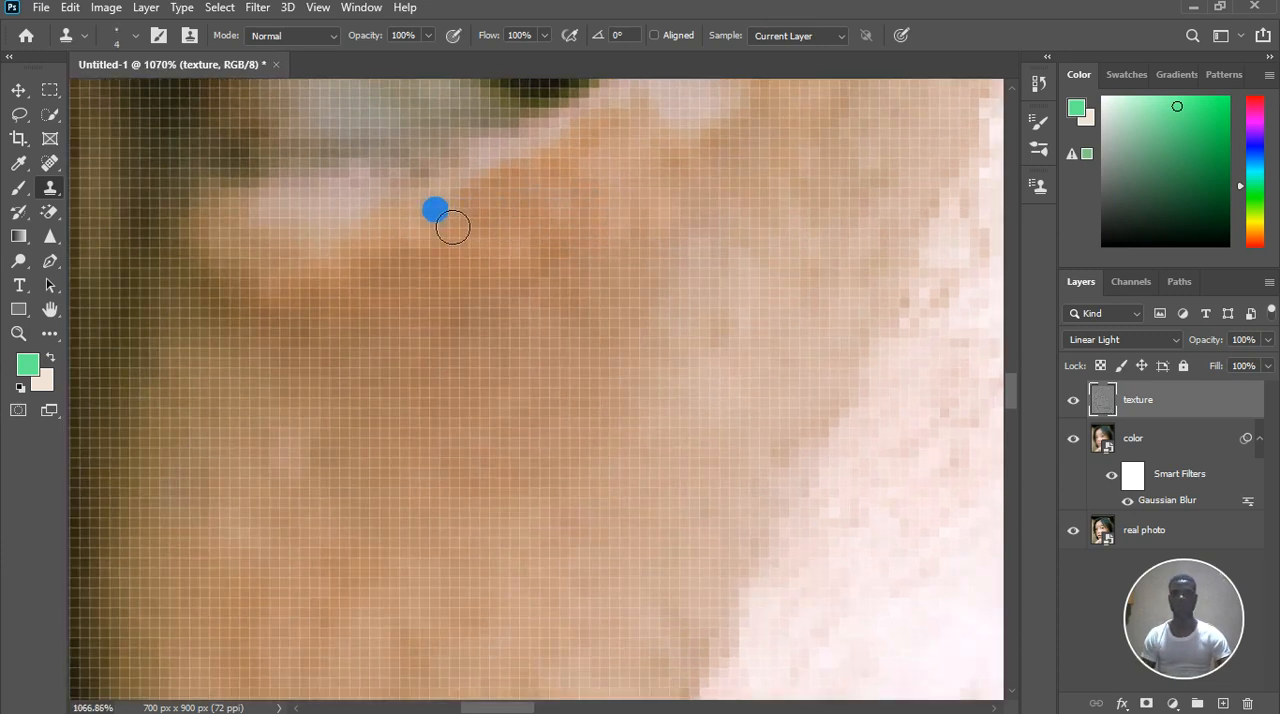
{"action": "mouse_move", "coordinate": [498, 208]}
{"action": "left_mouse_down"}
{"action": "mouse_move", "coordinate": [531, 194]}
{"action": "mouse_move", "coordinate": [518, 210]}
{"action": "left_mouse_up"}
{"action": "left_click", "coordinate": [601, 188], "text": "alt"}
{"action": "left_click_drag", "start_coordinate": [599, 136], "coordinate": [580, 142]}
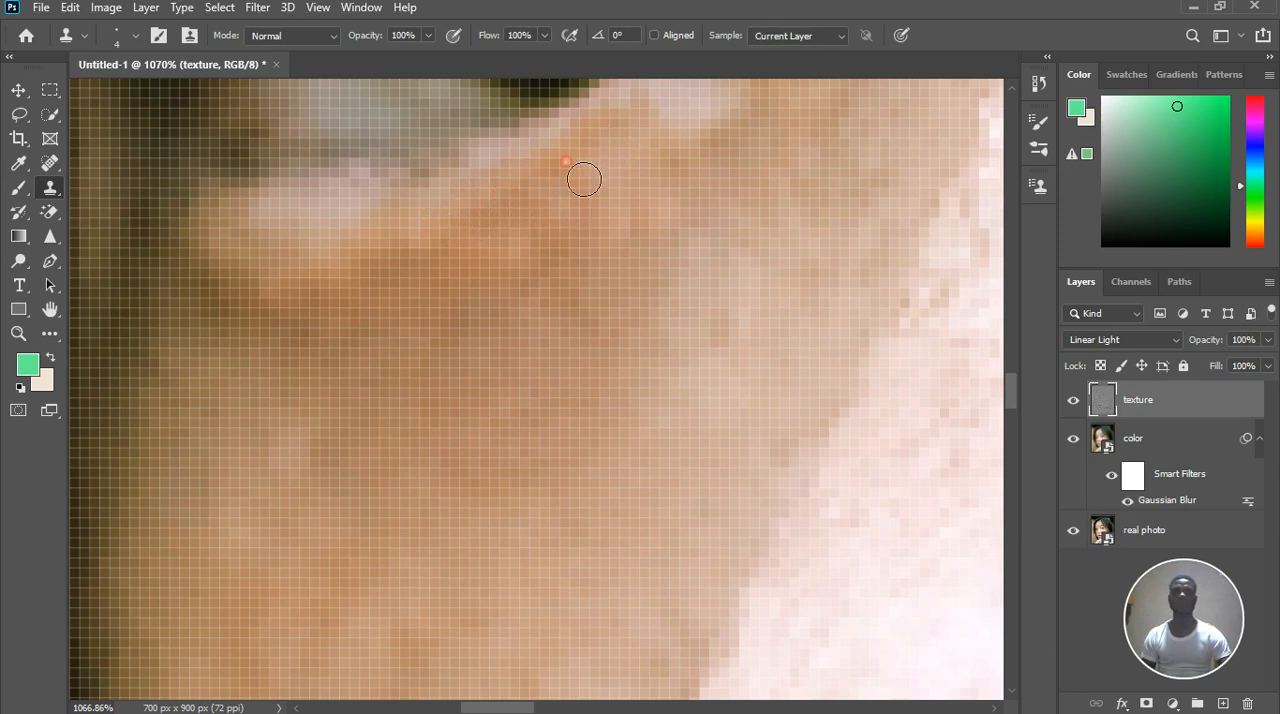
{"action": "left_click", "coordinate": [529, 197]}
{"action": "left_click", "coordinate": [537, 230]}
With an 8 px brush, clone clean cheek texture over the brown freckle on the far cheek beside the nostril
{"action": "scroll", "coordinate": [553, 245], "scroll_direction": "down", "scroll_amount": 6}
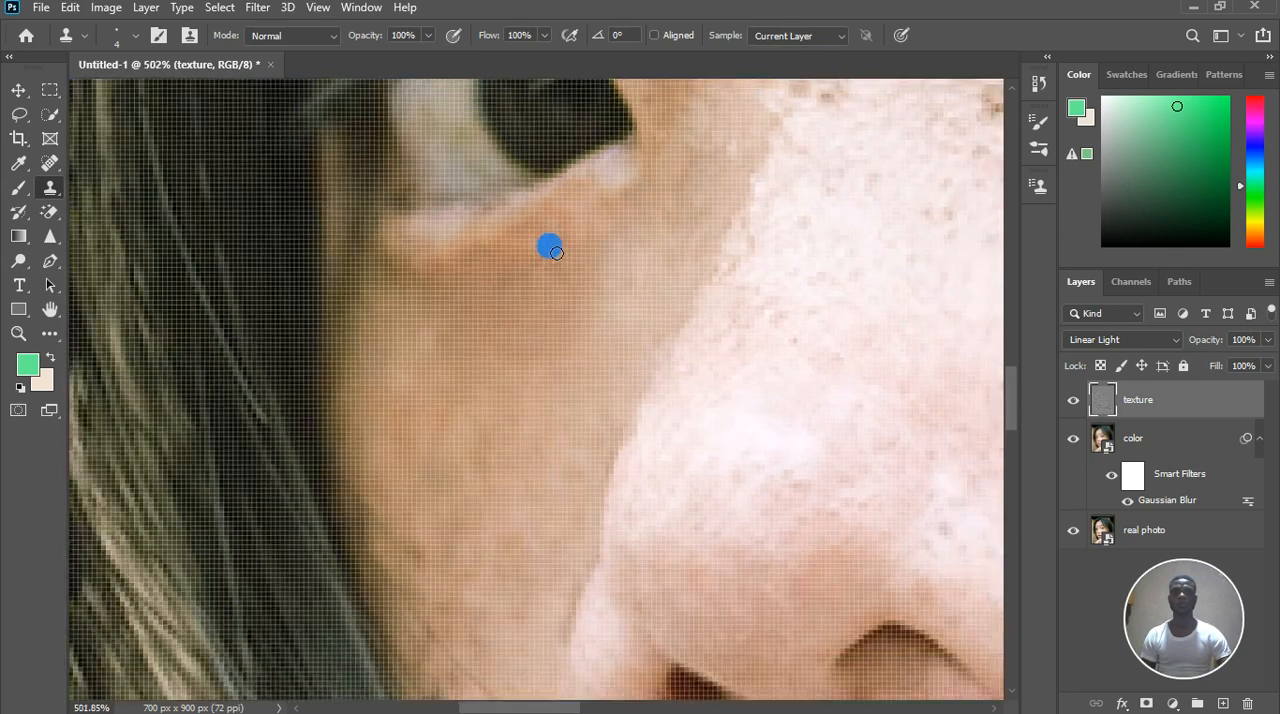
{"action": "scroll", "coordinate": [518, 531], "scroll_direction": "down", "scroll_amount": 4}
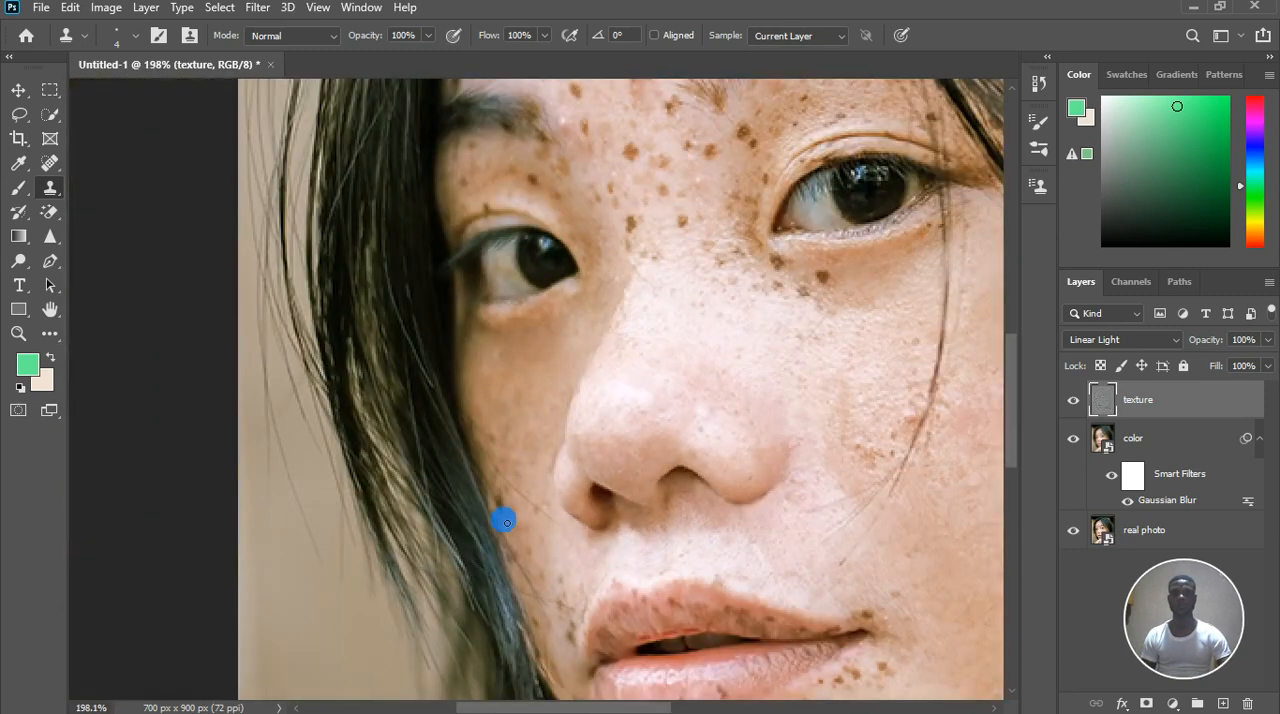
{"action": "scroll", "coordinate": [531, 537], "scroll_direction": "up", "scroll_amount": 5}
{"action": "scroll", "coordinate": [541, 514], "scroll_direction": "up", "scroll_amount": 1}
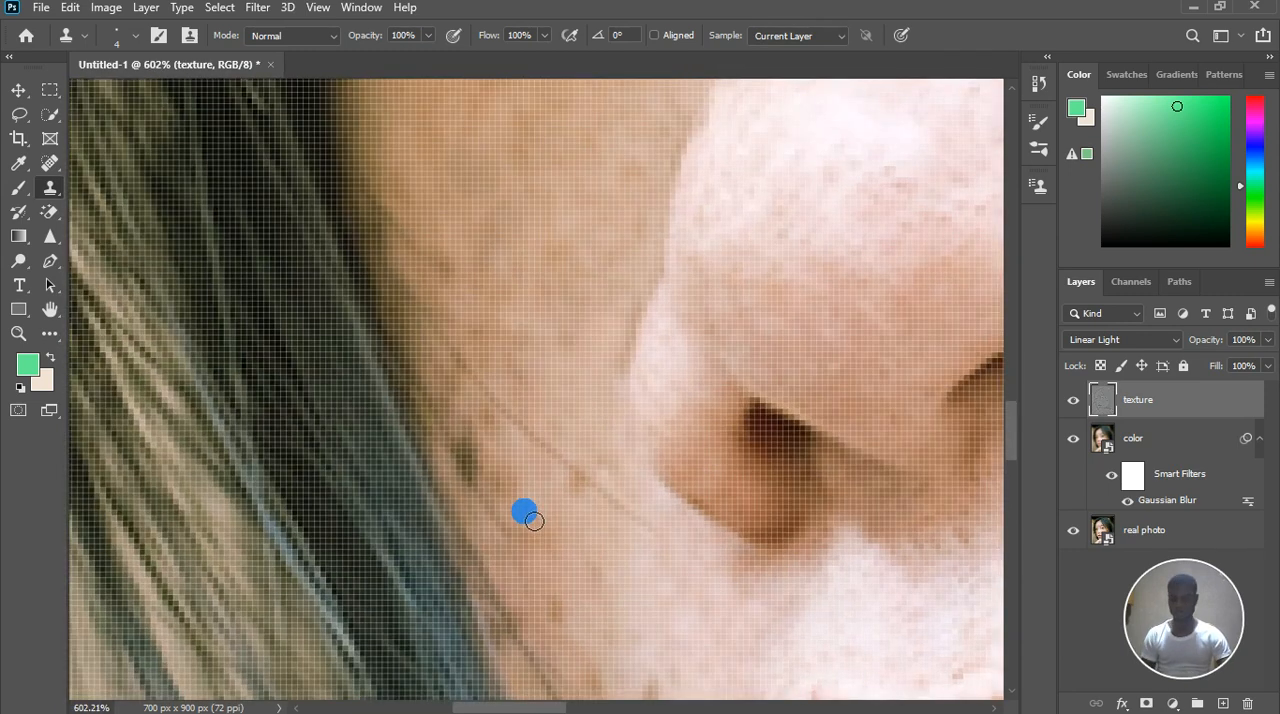
{"action": "key", "text": "bracketright"}
{"action": "key", "text": "bracketright"}
{"action": "key", "text": "bracketright"}
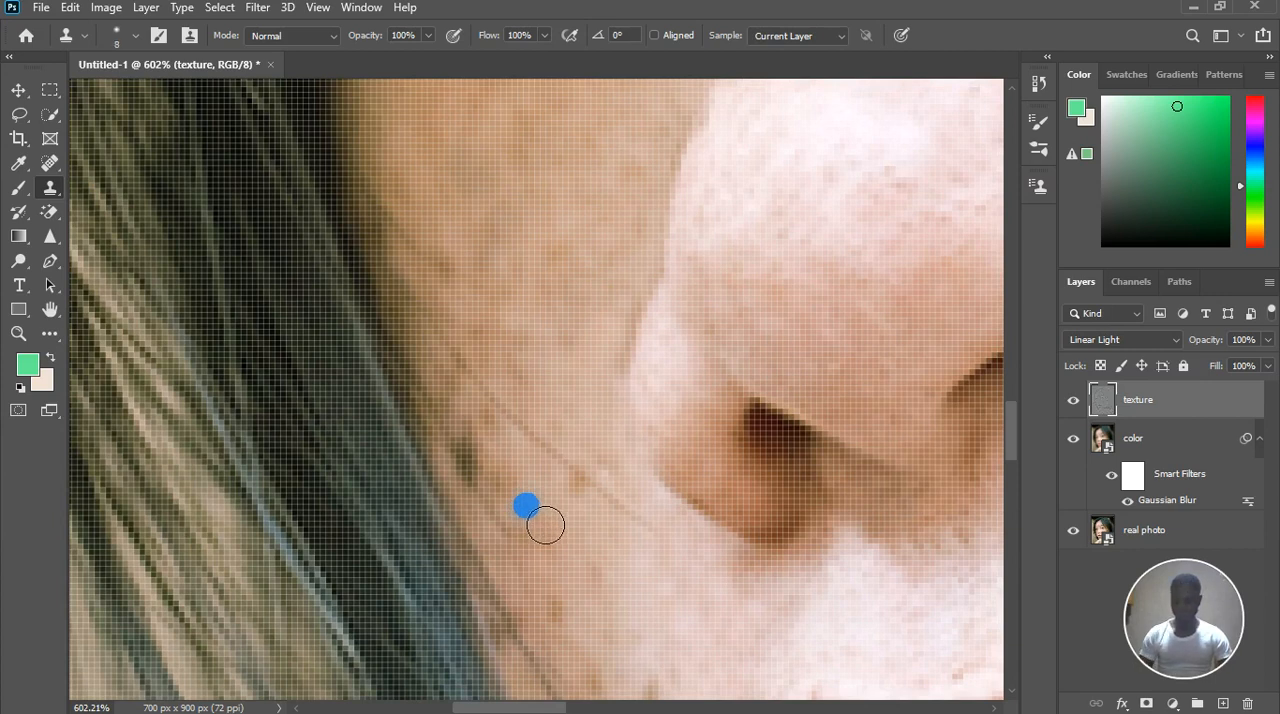
{"action": "left_click", "coordinate": [529, 519], "text": "alt"}
{"action": "left_click_drag", "start_coordinate": [551, 524], "coordinate": [571, 543]}
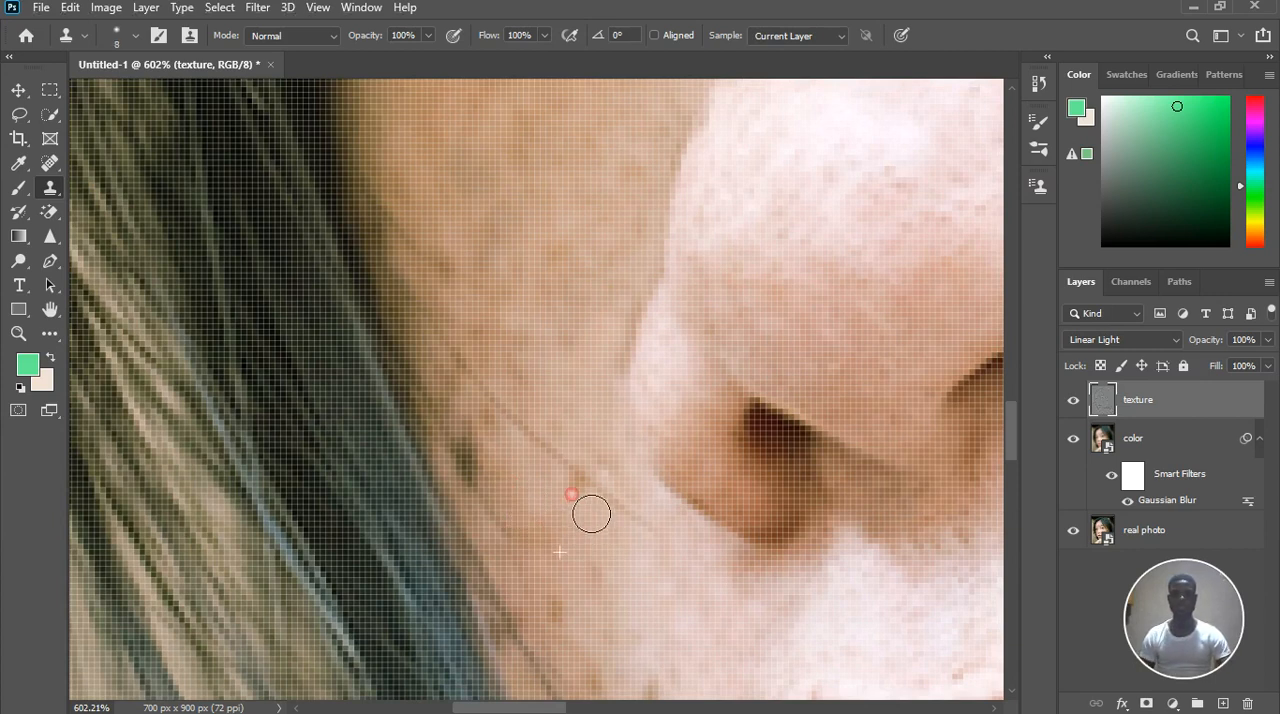
{"action": "left_click", "coordinate": [565, 400], "text": "alt"}
{"action": "left_click", "coordinate": [602, 459]}
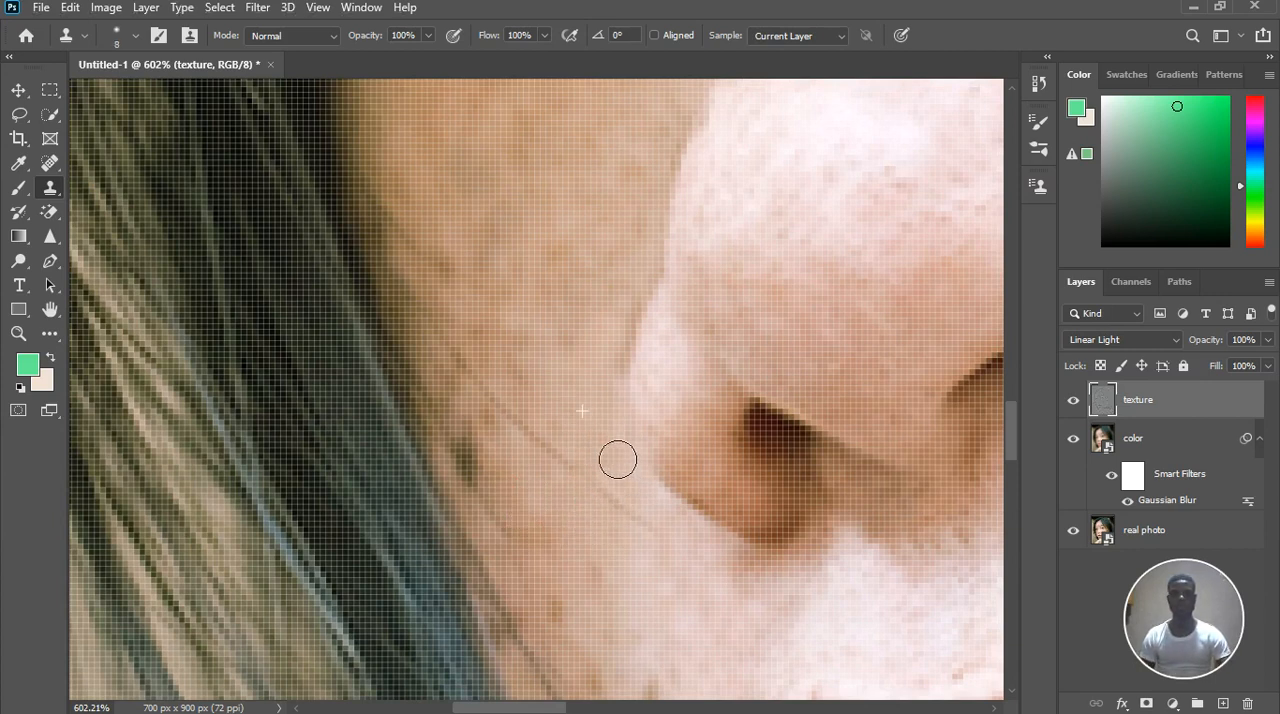
Clone cheek texture over the dark mole beside the hair edge and the faint blotches next to it
{"action": "left_click", "coordinate": [582, 376], "text": "alt"}
{"action": "mouse_move", "coordinate": [548, 478]}
{"action": "left_mouse_down"}
{"action": "mouse_move", "coordinate": [502, 504]}
{"action": "mouse_move", "coordinate": [507, 491]}
{"action": "mouse_move", "coordinate": [526, 509]}
{"action": "mouse_move", "coordinate": [494, 503]}
{"action": "mouse_move", "coordinate": [506, 503]}
{"action": "left_mouse_up"}
{"action": "left_click", "coordinate": [463, 450]}
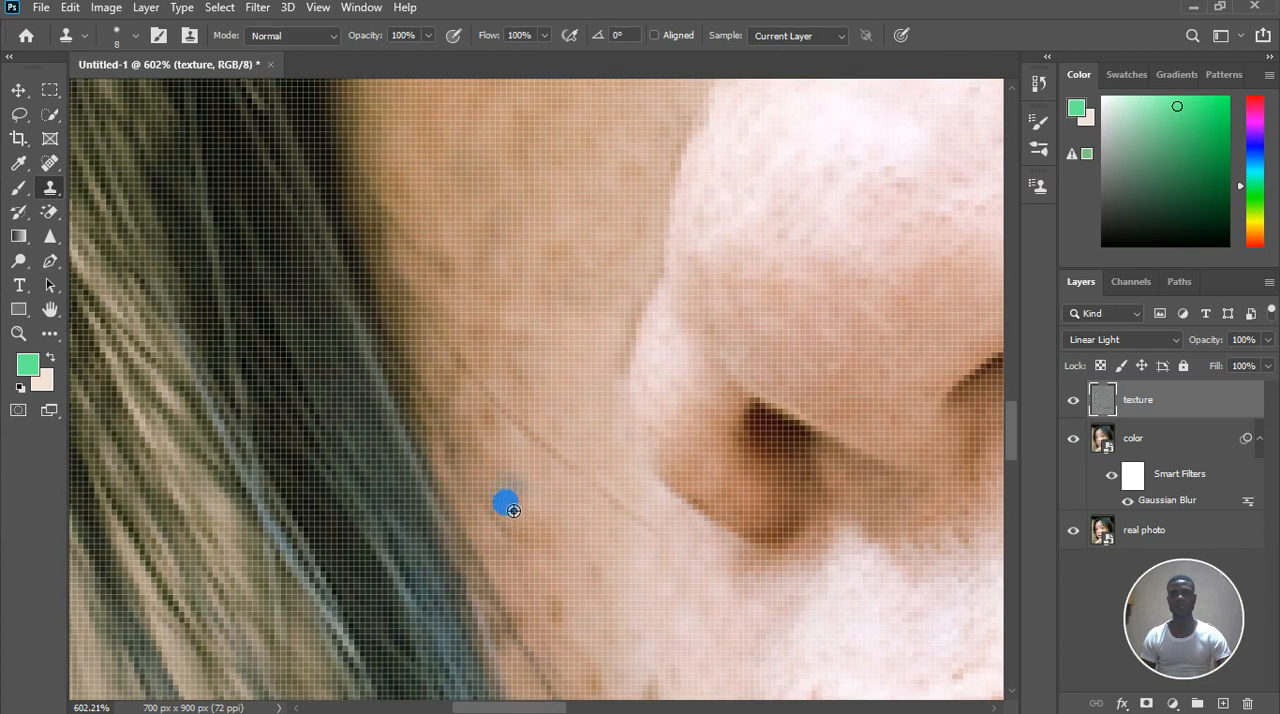
{"action": "mouse_move", "coordinate": [540, 555]}
{"action": "left_mouse_down"}
{"action": "mouse_move", "coordinate": [511, 526]}
{"action": "mouse_move", "coordinate": [507, 490]}
{"action": "mouse_move", "coordinate": [481, 472]}
{"action": "mouse_move", "coordinate": [515, 456]}
{"action": "mouse_move", "coordinate": [507, 436]}
{"action": "left_mouse_up"}
{"action": "left_click", "coordinate": [511, 454]}
With a 6 px brush, clone skin texture over the faint marks above the stray hair on the far cheek
{"action": "key", "text": "bracketleft"}
{"action": "key", "text": "bracketleft"}
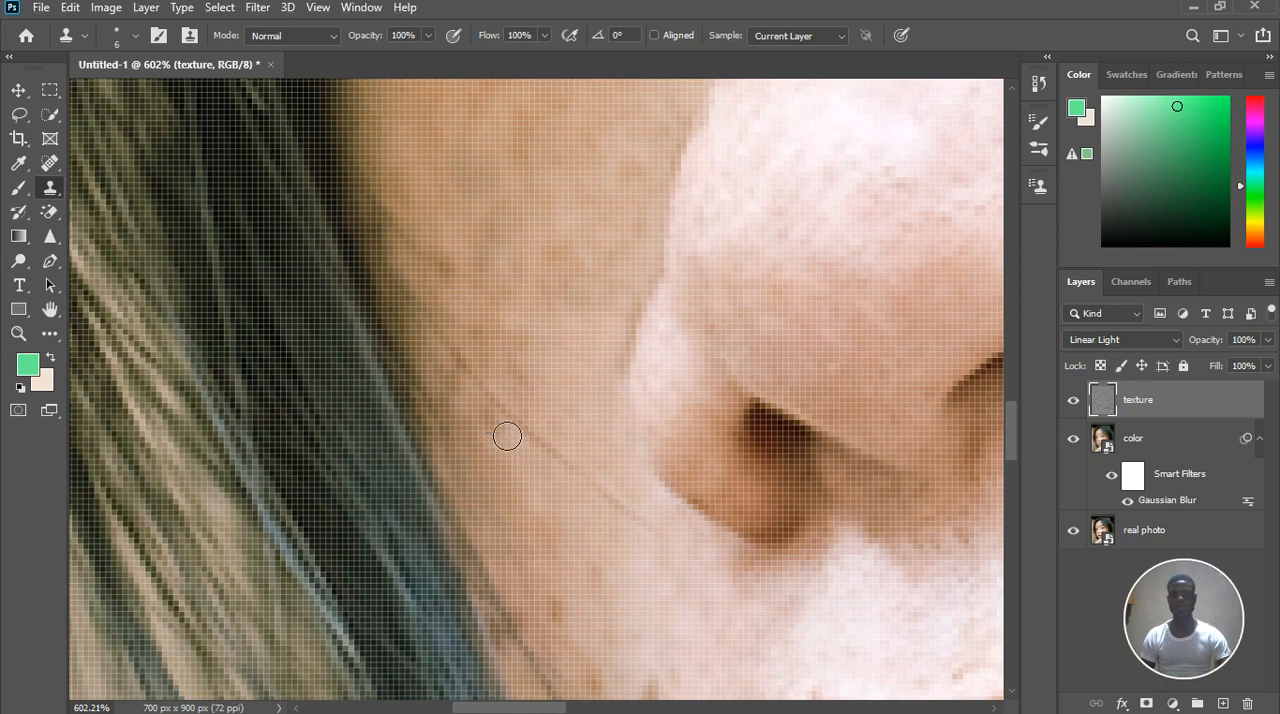
{"action": "left_click", "coordinate": [453, 381]}
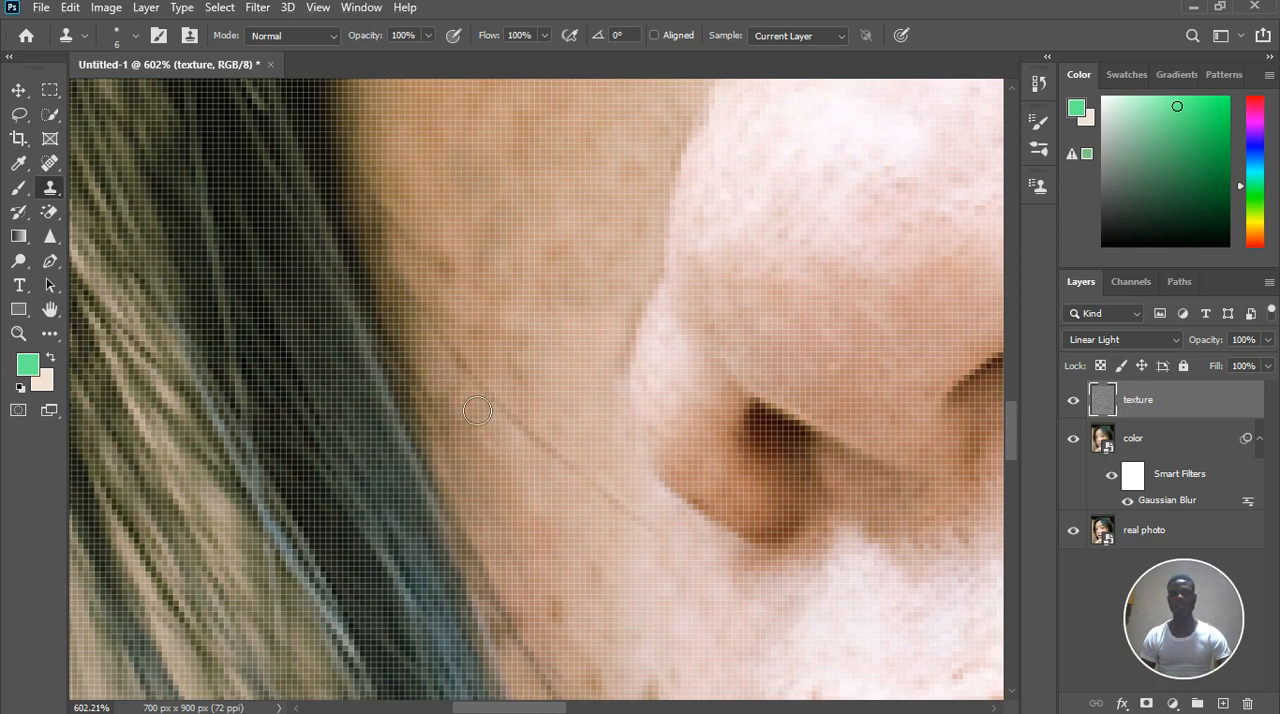
{"action": "left_click_drag", "start_coordinate": [474, 291], "coordinate": [461, 289]}
{"action": "left_click", "coordinate": [466, 309]}
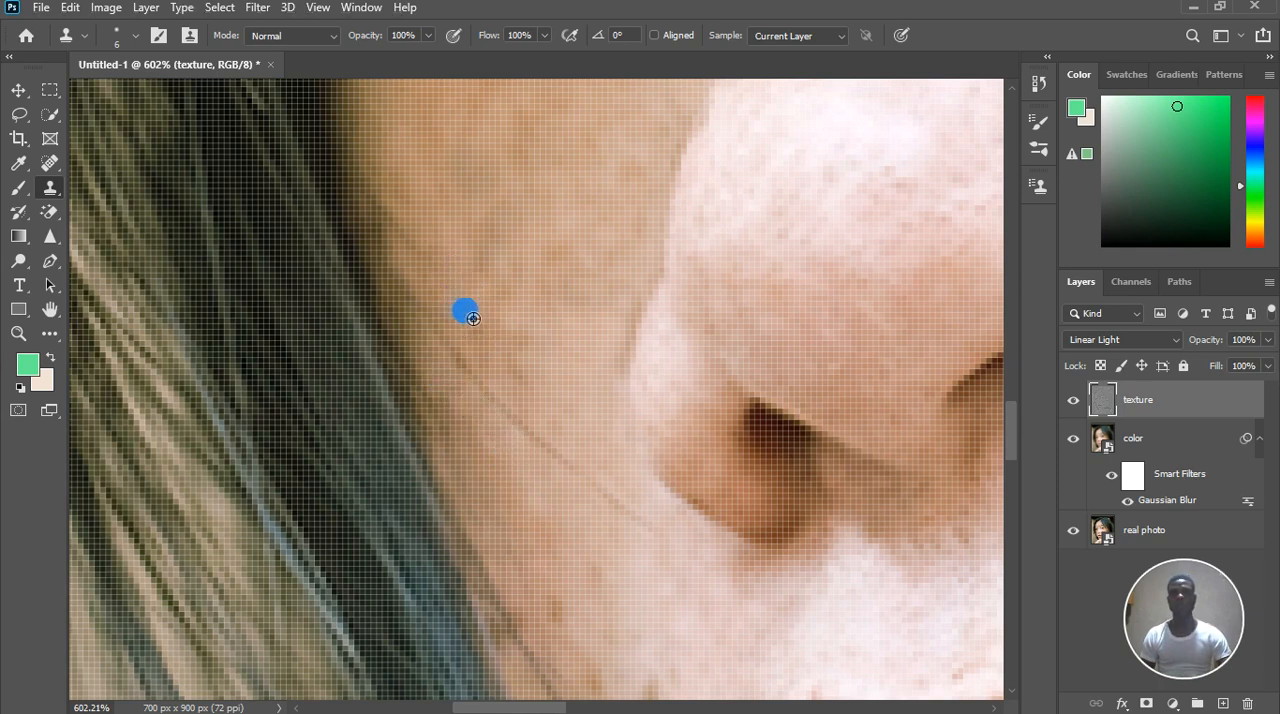
{"action": "left_click_drag", "start_coordinate": [555, 381], "coordinate": [528, 384]}
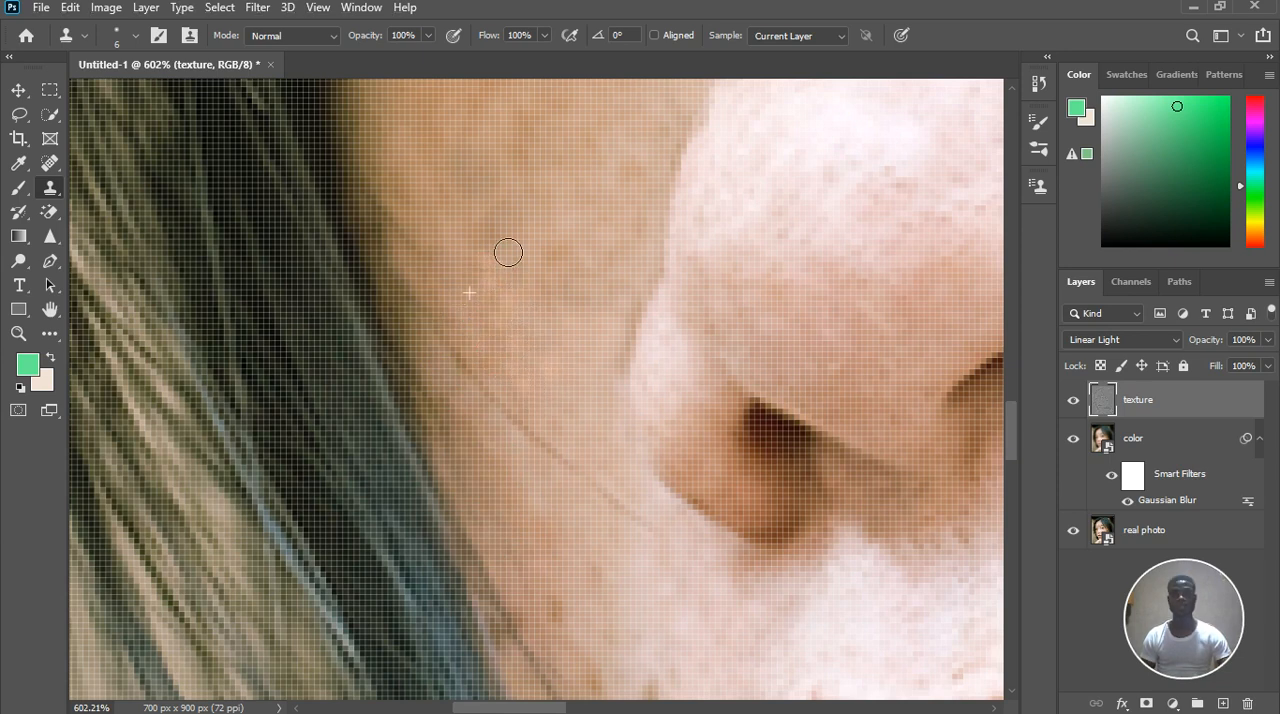
{"action": "left_click", "coordinate": [517, 366]}
Clone skin texture over the reddish freckle on the lower far cheek, near the hair strands
{"action": "scroll", "coordinate": [518, 372], "scroll_direction": "down", "scroll_amount": 2}
{"action": "scroll", "coordinate": [518, 372], "scroll_direction": "down", "scroll_amount": 1}
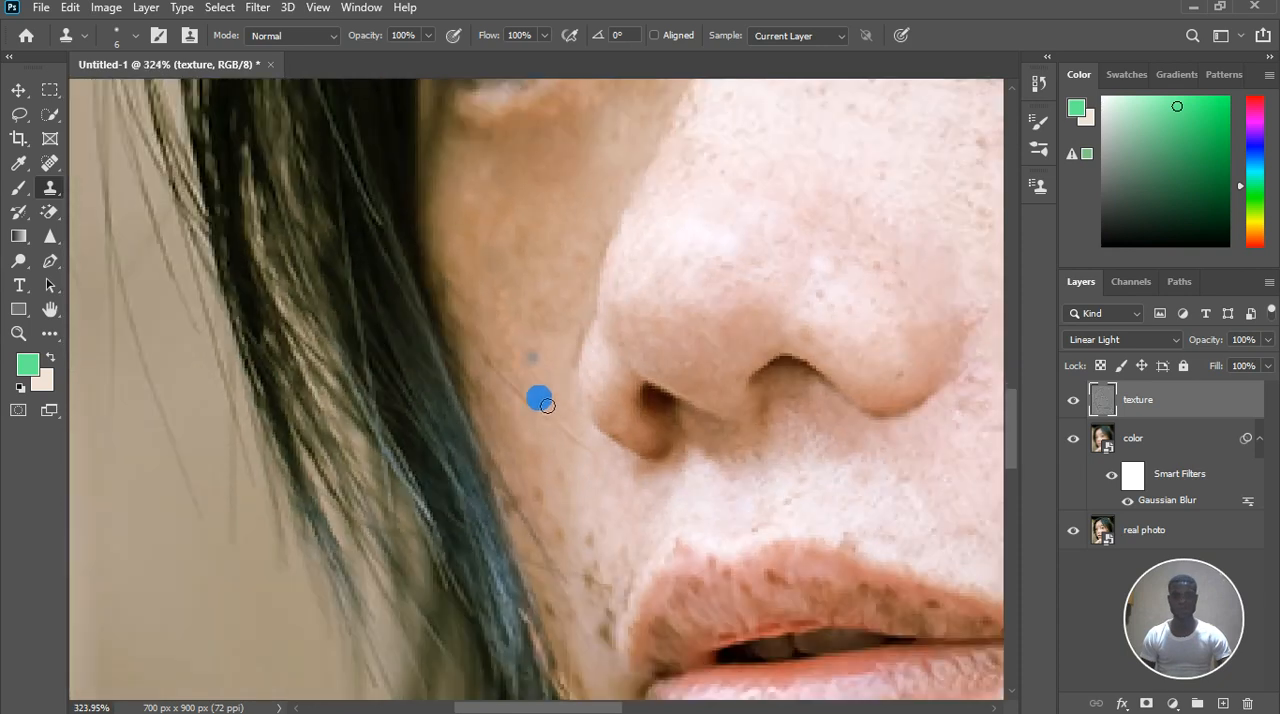
{"action": "scroll", "coordinate": [563, 529], "scroll_direction": "up", "scroll_amount": 4}
{"action": "left_click", "coordinate": [546, 474]}
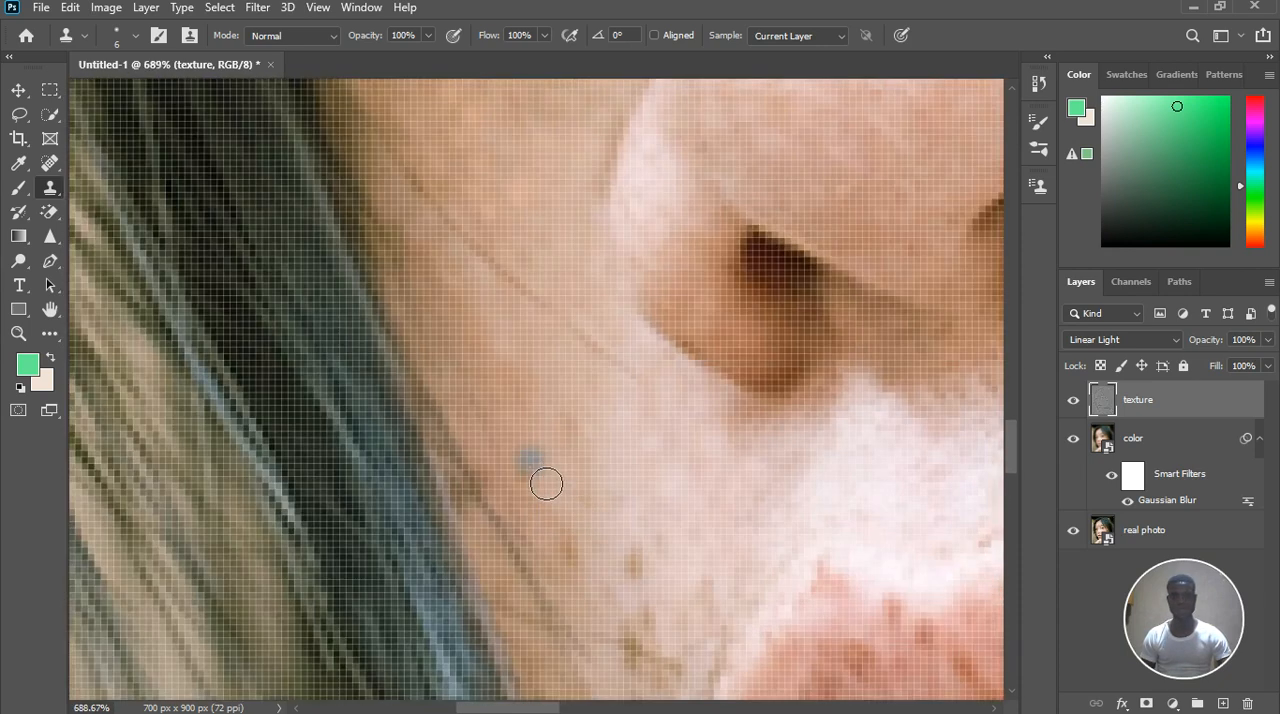
{"action": "mouse_move", "coordinate": [606, 480]}
{"action": "left_mouse_down"}
{"action": "mouse_move", "coordinate": [583, 439]}
{"action": "mouse_move", "coordinate": [582, 534]}
{"action": "mouse_move", "coordinate": [565, 526]}
{"action": "mouse_move", "coordinate": [598, 573]}
{"action": "left_mouse_up"}
Clone clean skin texture over the brown freckles between the far cheek and the mouth corner
{"action": "left_click", "coordinate": [633, 559]}
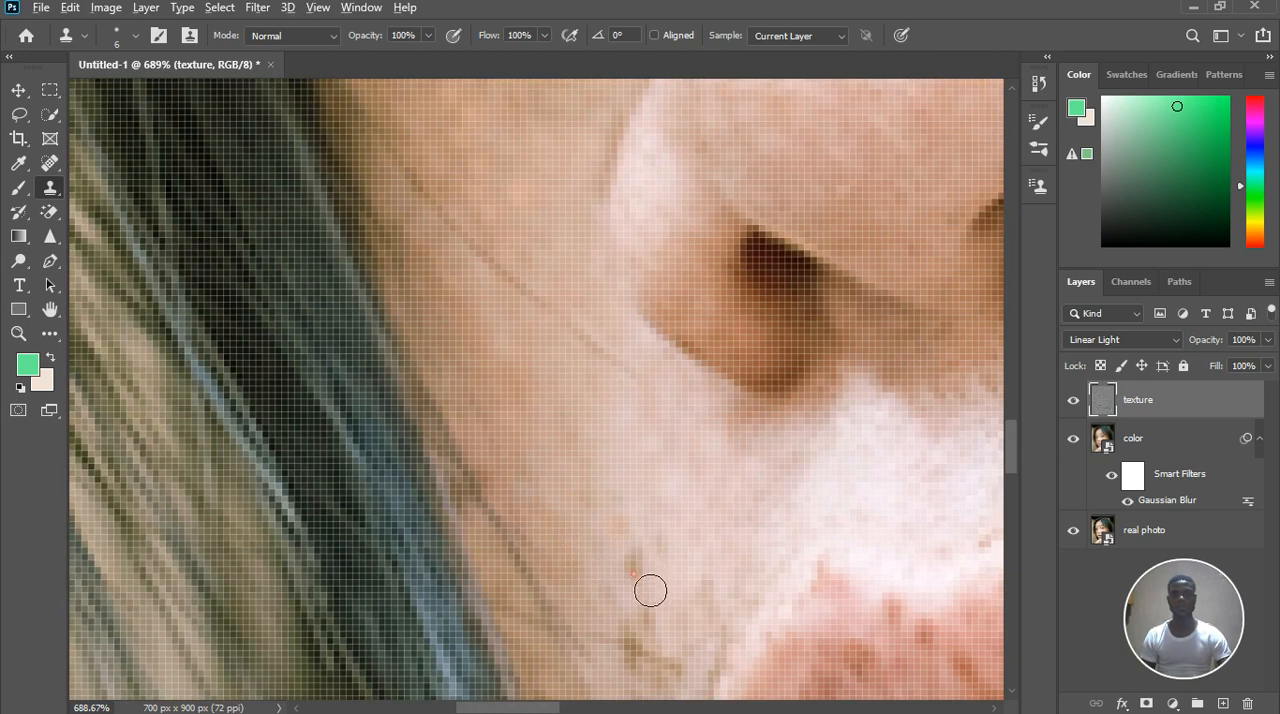
{"action": "left_click", "coordinate": [656, 548]}
{"action": "left_click", "coordinate": [635, 507]}
{"action": "scroll", "coordinate": [640, 512], "scroll_direction": "down", "scroll_amount": 2}
{"action": "left_click_drag", "start_coordinate": [645, 517], "coordinate": [651, 511]}
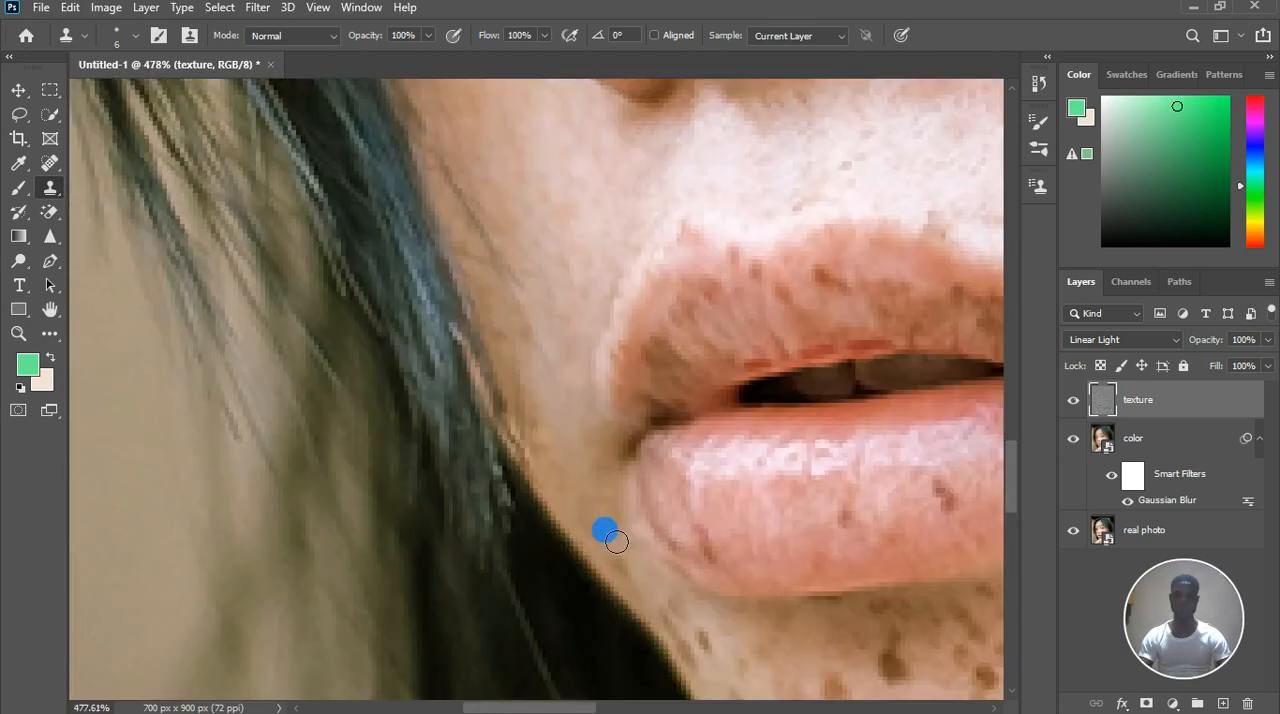
{"action": "left_click_drag", "start_coordinate": [617, 541], "coordinate": [599, 509]}
With a 5 px brush, clone skin texture over the small freckles below the far lip corner, beside the hair edge
{"action": "scroll", "coordinate": [598, 509], "scroll_direction": "down", "scroll_amount": 2}
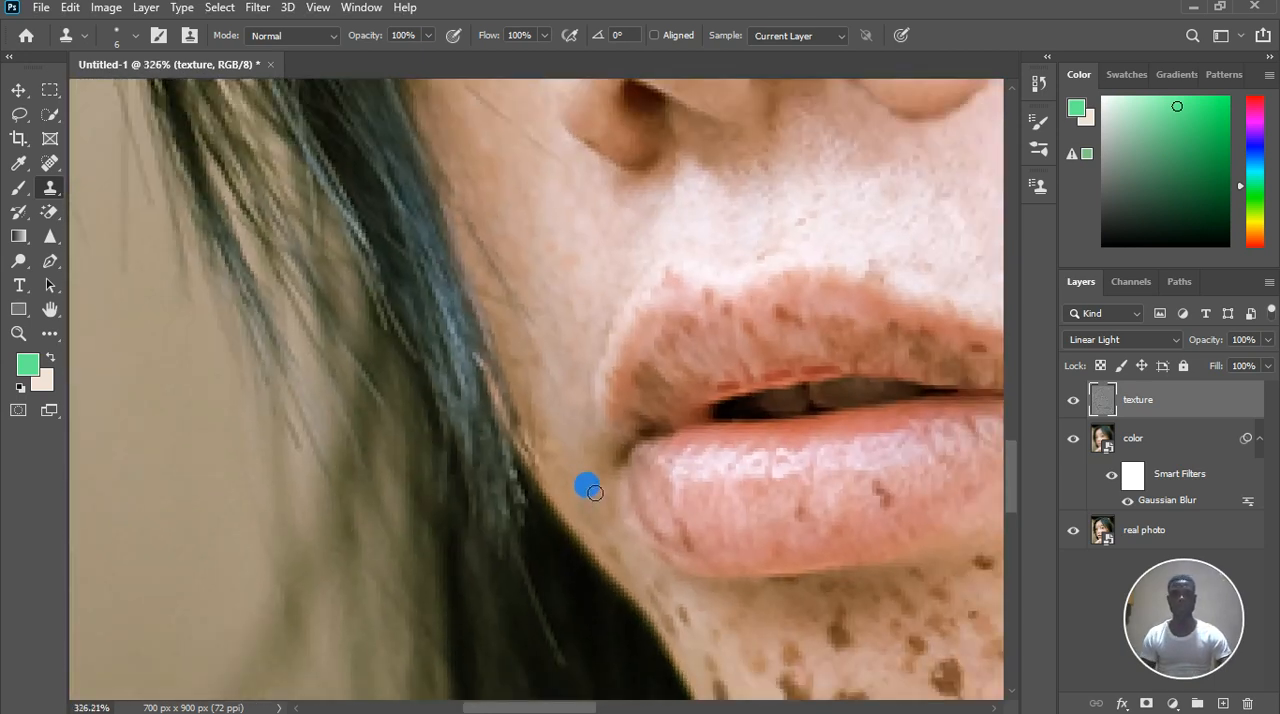
{"action": "scroll", "coordinate": [660, 595], "scroll_direction": "up", "scroll_amount": 2}
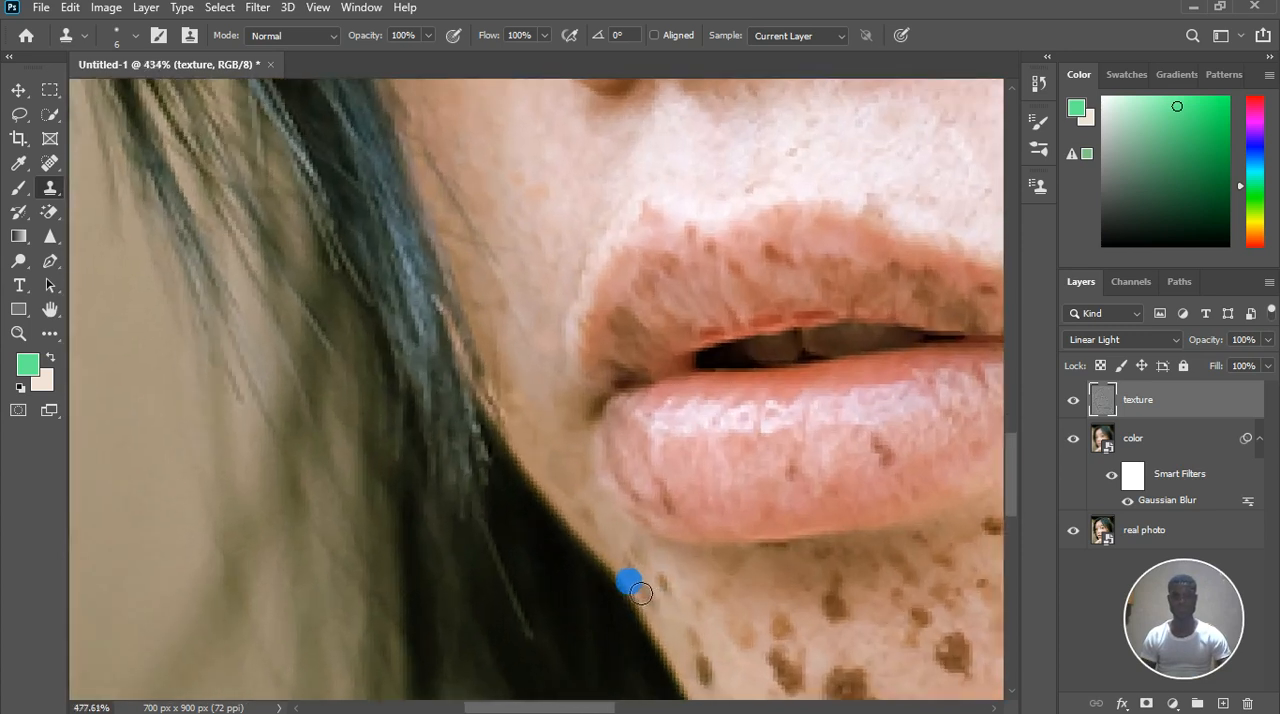
{"action": "key", "text": "bracketleft"}
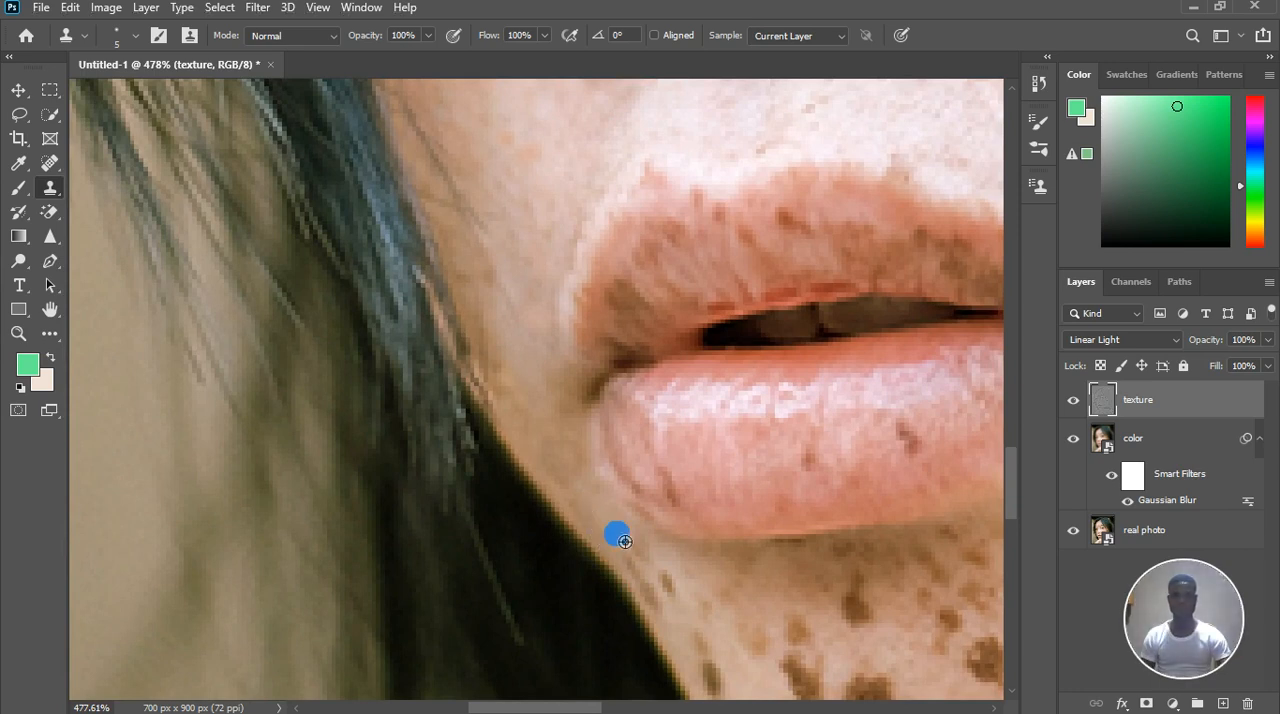
{"action": "left_click", "coordinate": [690, 586], "text": "alt"}
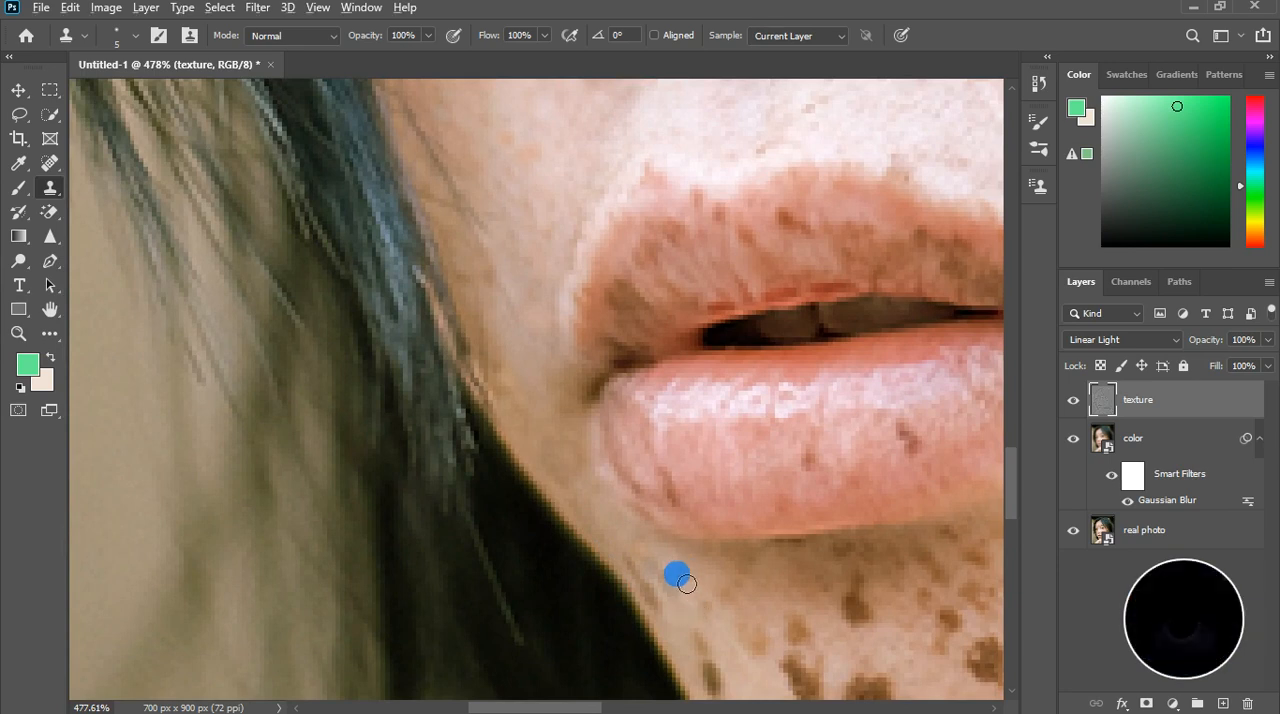
{"action": "left_click", "coordinate": [667, 575]}
{"action": "left_click", "coordinate": [665, 591]}
{"action": "left_click", "coordinate": [679, 613]}
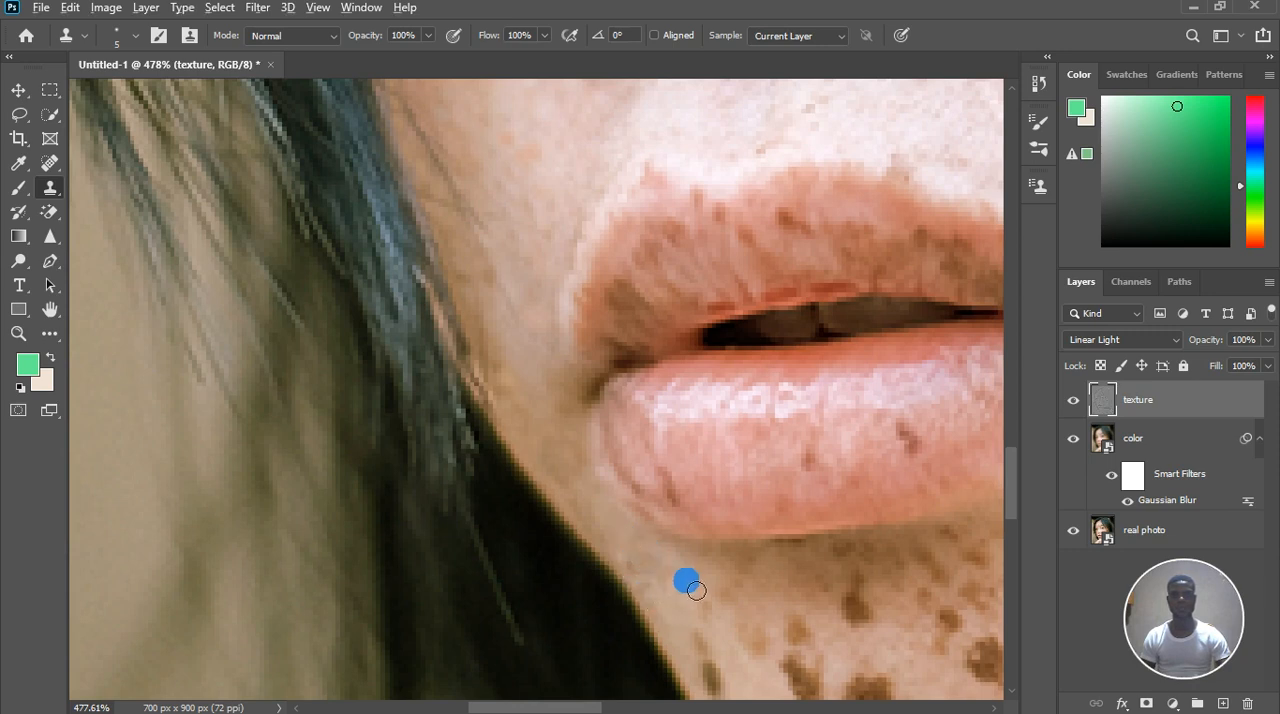
{"action": "left_click", "coordinate": [688, 612]}
{"action": "left_click", "coordinate": [687, 582]}
{"action": "left_click", "coordinate": [643, 550]}
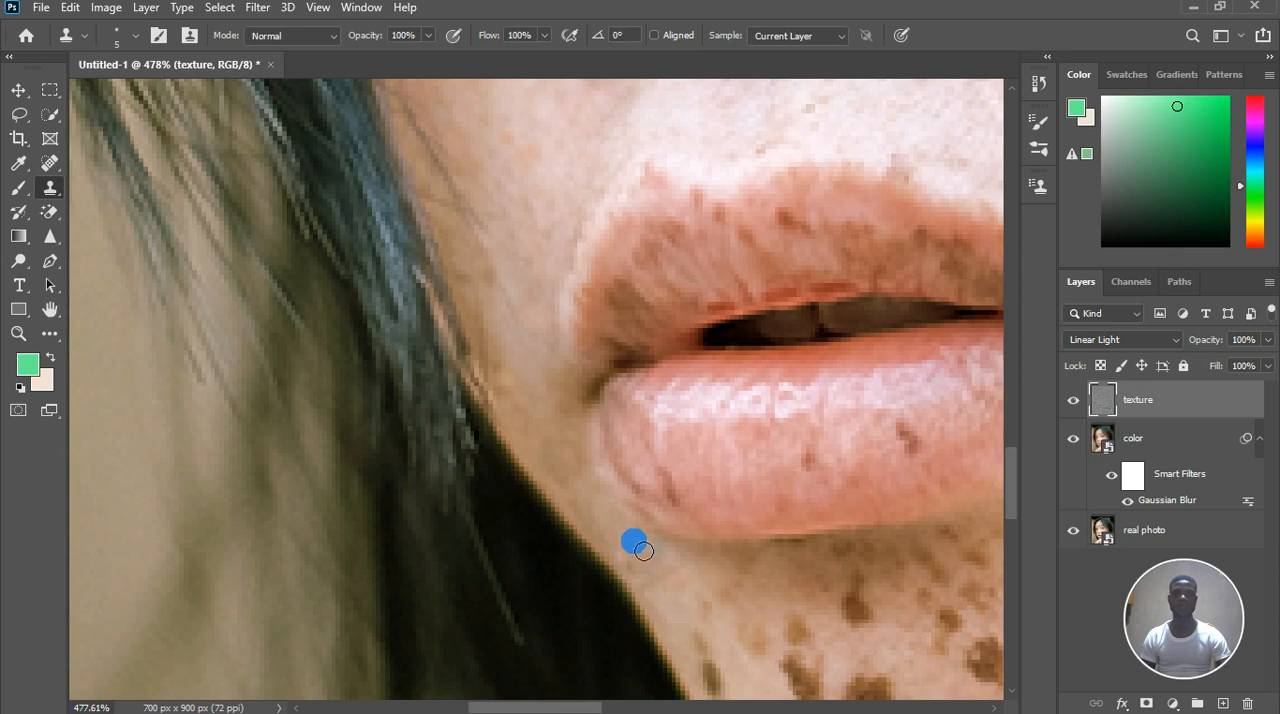
{"action": "left_click", "coordinate": [608, 538]}
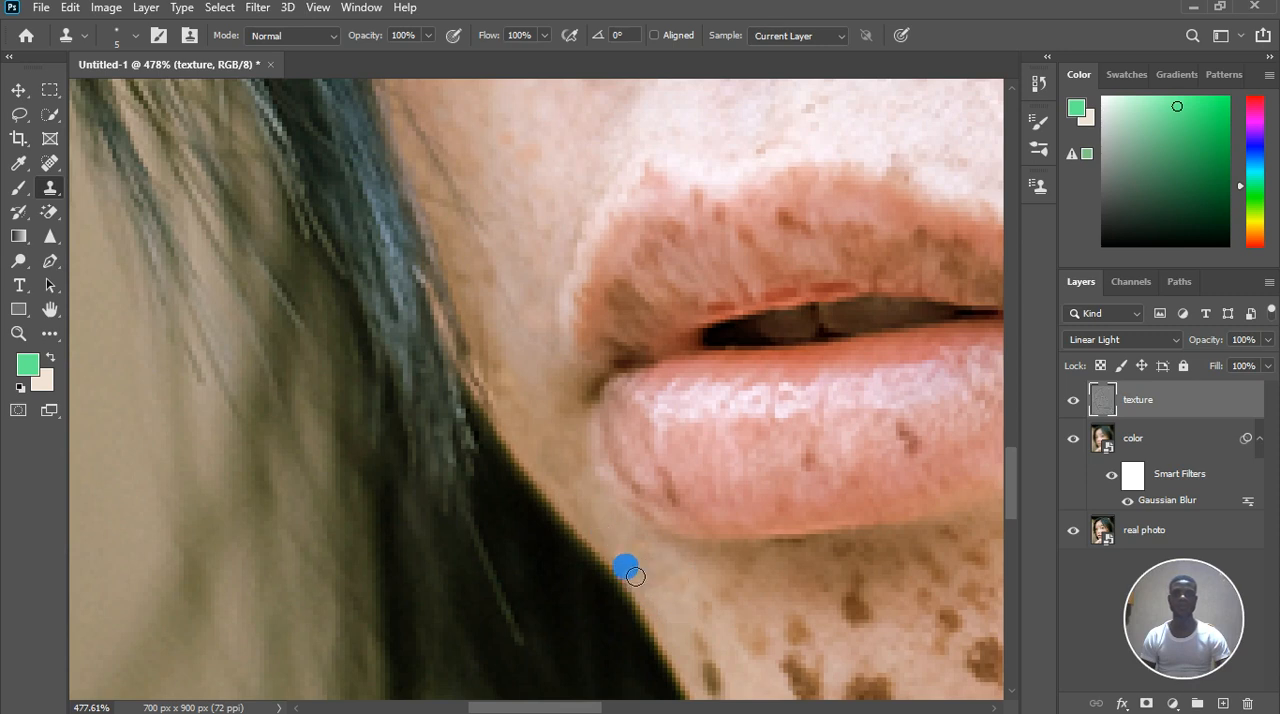
Clone clean lip texture over the dark spots on the lower lip, from its far end to the middle
{"action": "scroll", "coordinate": [650, 575], "scroll_direction": "down", "scroll_amount": 3}
{"action": "scroll", "coordinate": [715, 636], "scroll_direction": "up", "scroll_amount": 3}
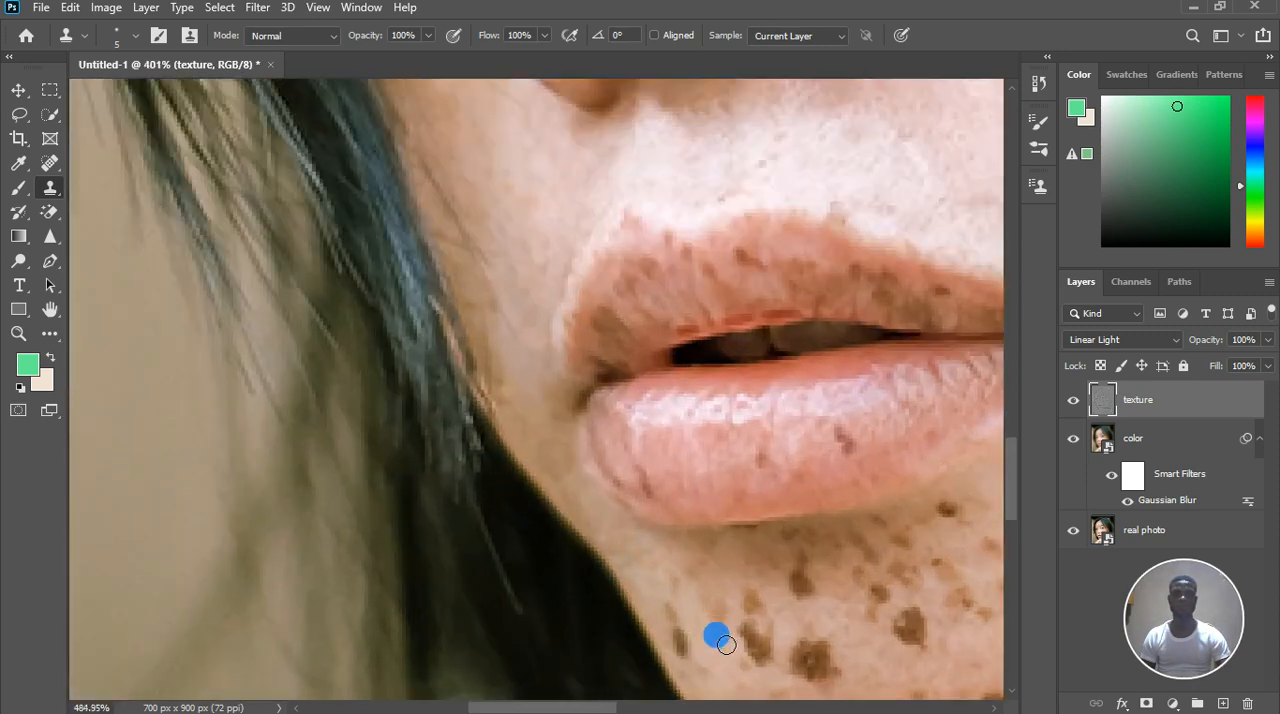
{"action": "left_click_drag", "start_coordinate": [684, 487], "coordinate": [665, 471]}
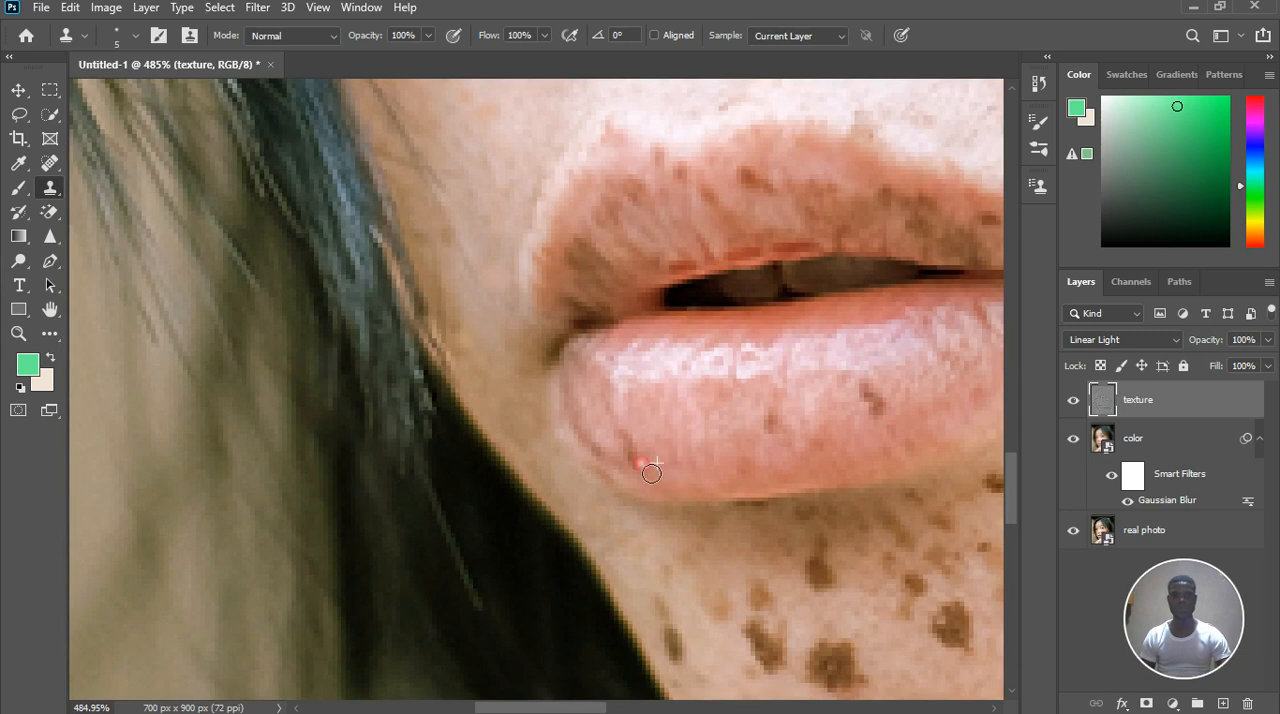
{"action": "left_click", "coordinate": [646, 437], "text": "alt"}
{"action": "mouse_move", "coordinate": [649, 480]}
{"action": "left_mouse_down"}
{"action": "mouse_move", "coordinate": [644, 457]}
{"action": "mouse_move", "coordinate": [619, 446]}
{"action": "left_mouse_up"}
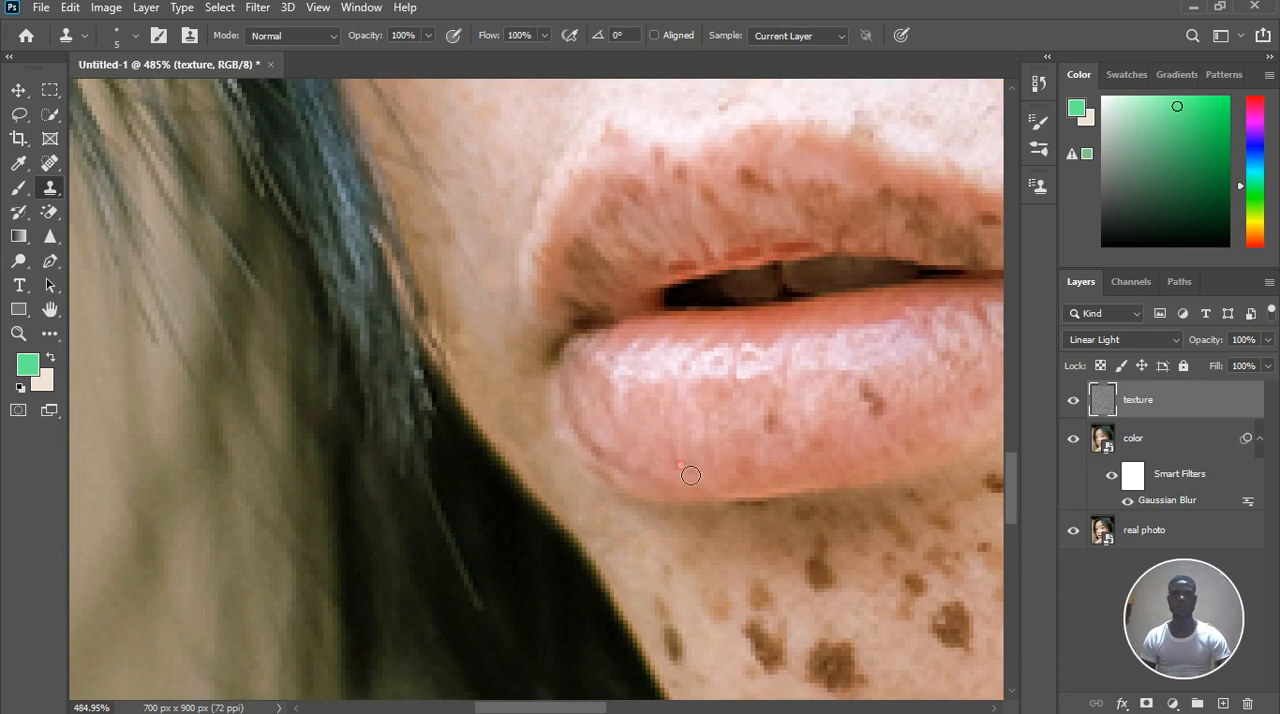
{"action": "mouse_move", "coordinate": [769, 467]}
{"action": "left_mouse_down"}
{"action": "mouse_move", "coordinate": [821, 420]}
{"action": "mouse_move", "coordinate": [787, 403]}
{"action": "mouse_move", "coordinate": [797, 430]}
{"action": "mouse_move", "coordinate": [861, 426]}
{"action": "left_mouse_up"}
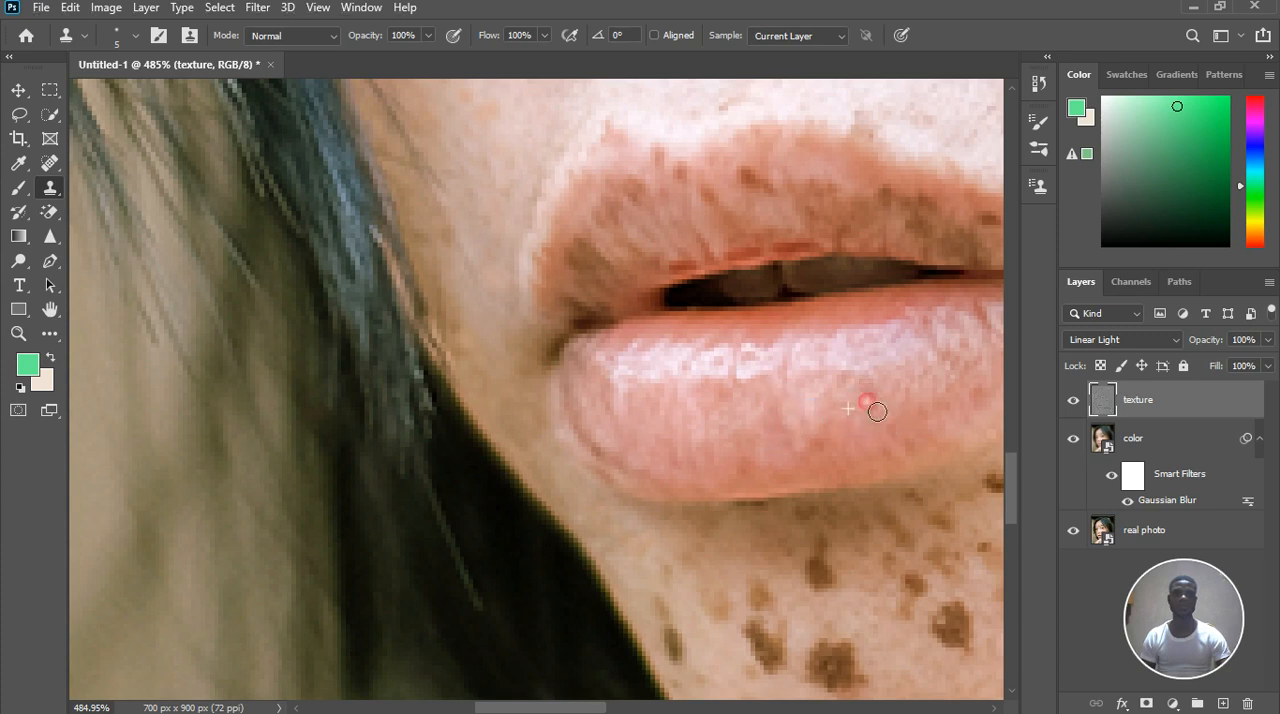
Clone lip texture over the brown freckles along the middle of the upper lip and beside its far peak
{"action": "left_click_drag", "start_coordinate": [710, 268], "coordinate": [698, 210]}
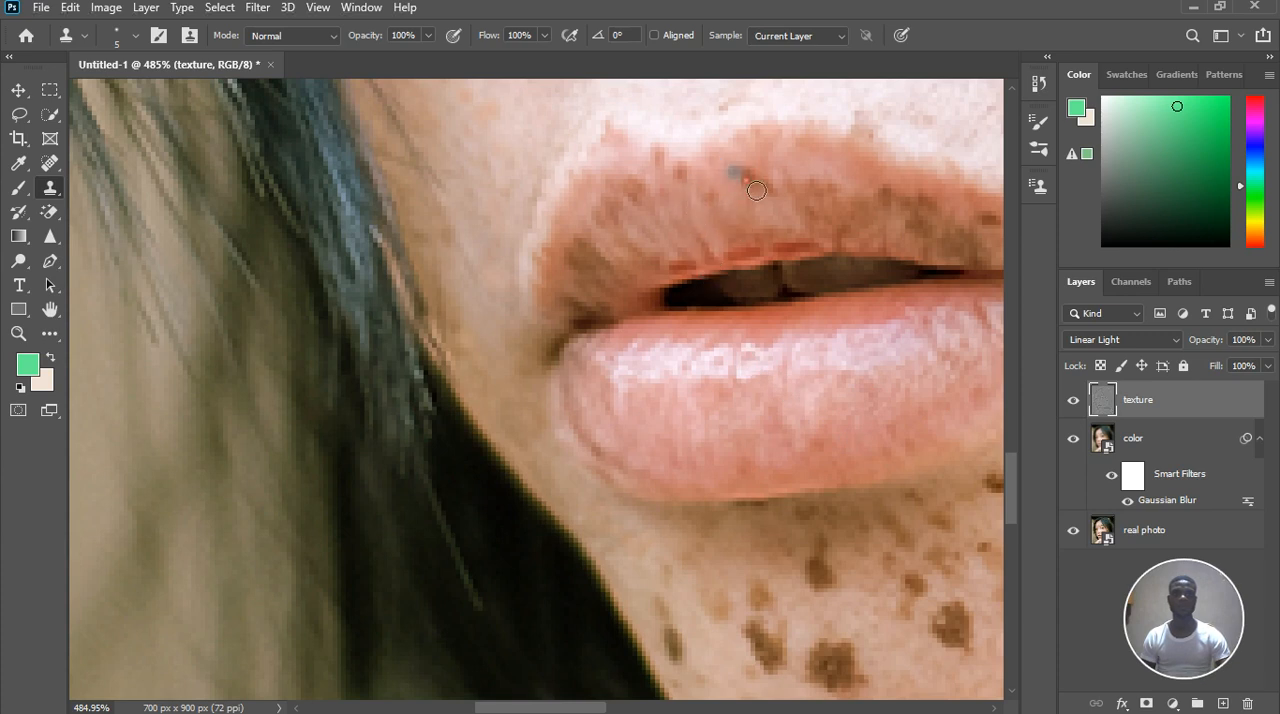
{"action": "left_click_drag", "start_coordinate": [777, 194], "coordinate": [783, 182]}
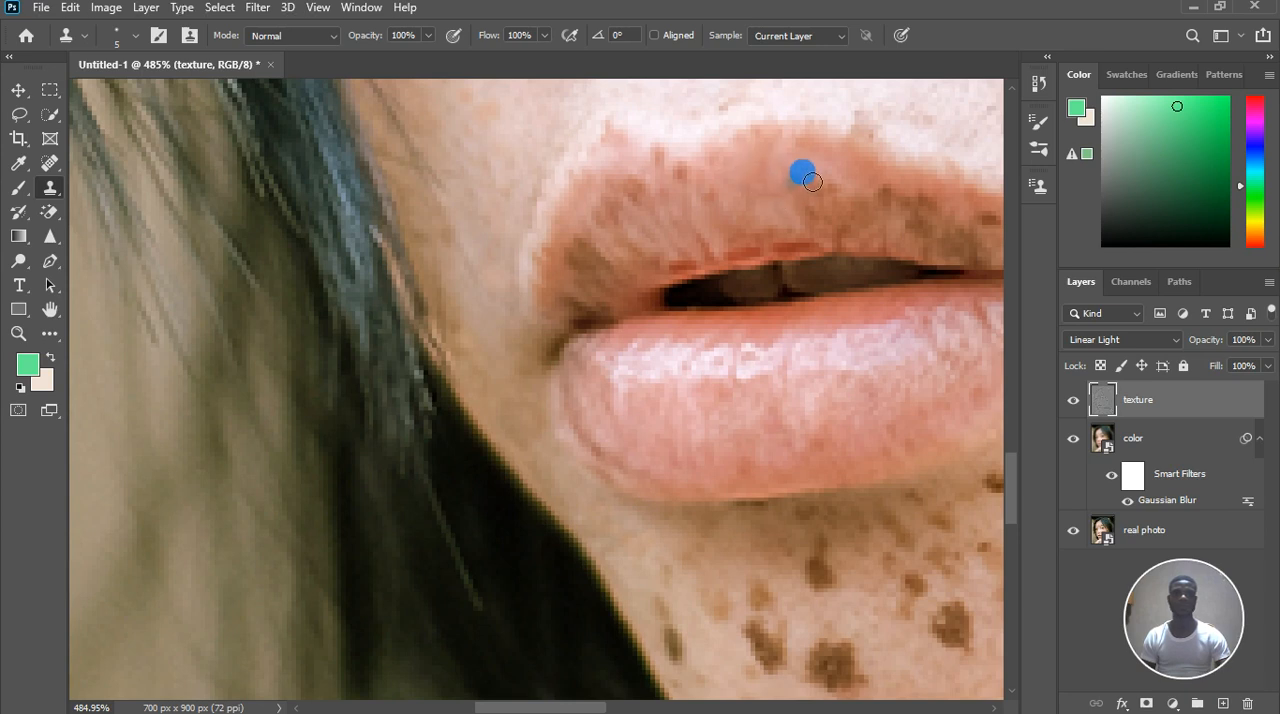
{"action": "left_click_drag", "start_coordinate": [837, 195], "coordinate": [847, 206]}
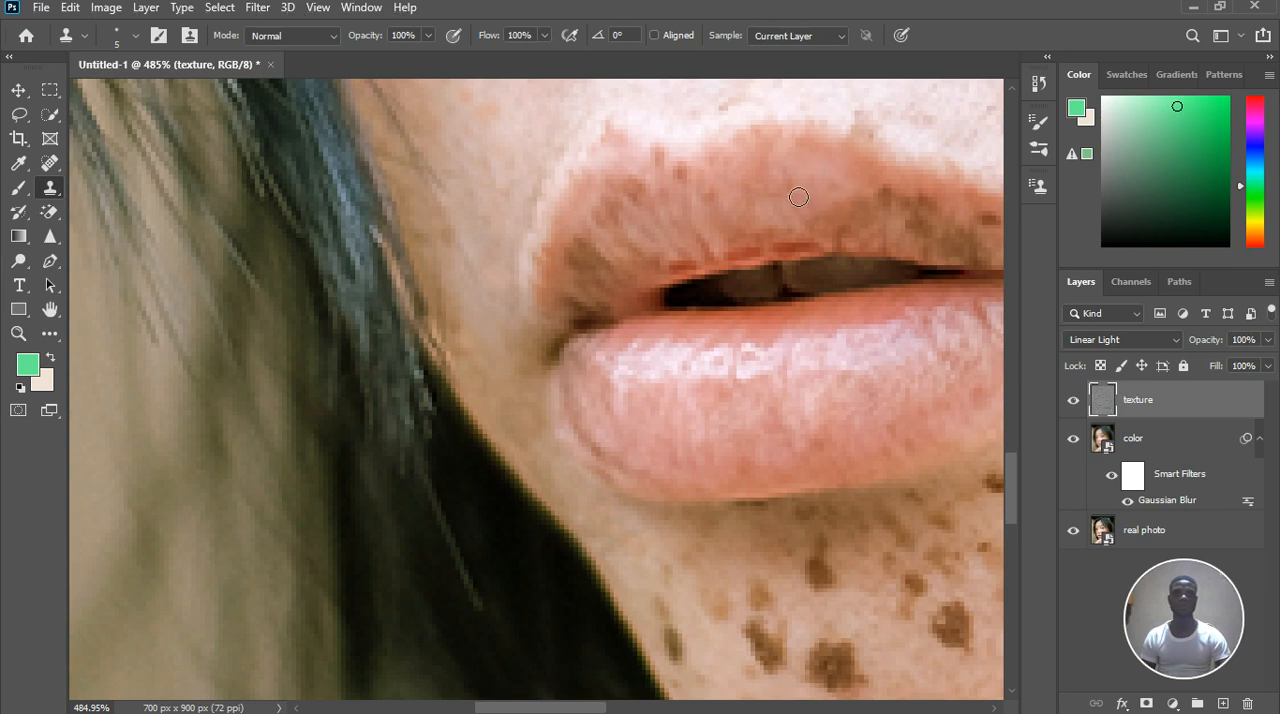
{"action": "left_click_drag", "start_coordinate": [791, 186], "coordinate": [798, 197]}
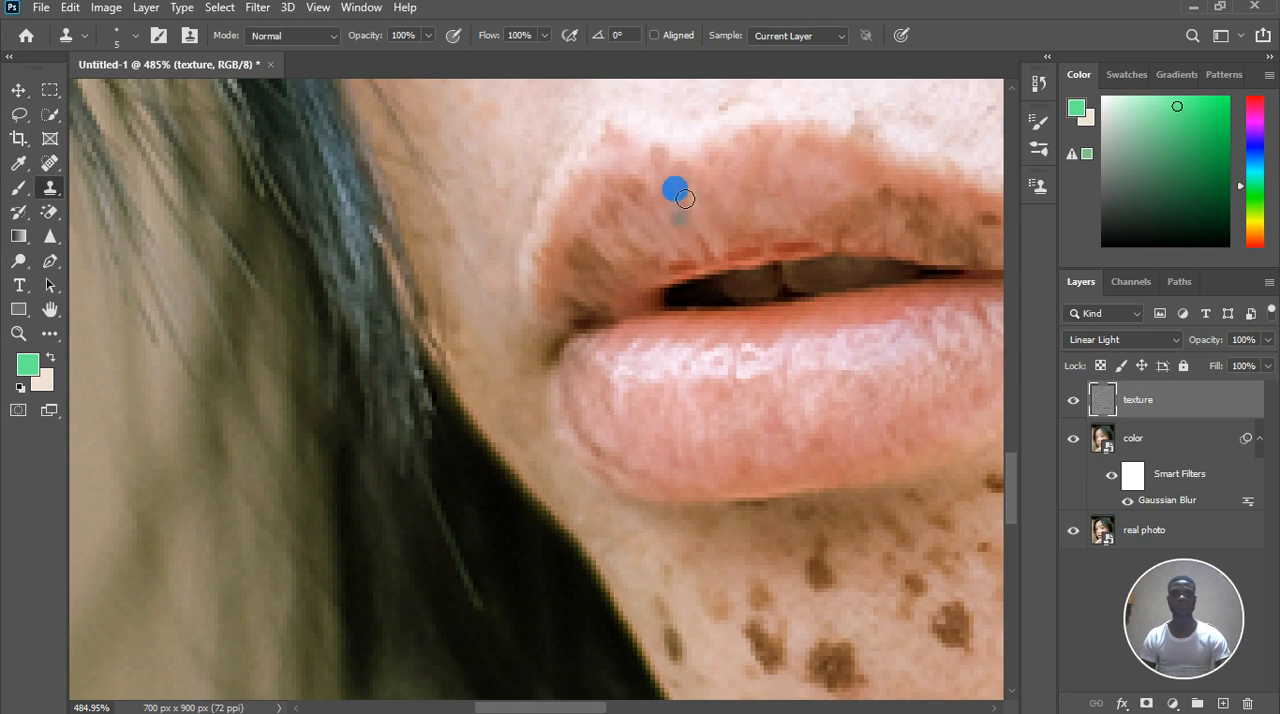
{"action": "left_click_drag", "start_coordinate": [657, 164], "coordinate": [703, 206]}
Clone lip texture over the brown patches on the upper lip near the far mouth corner
{"action": "scroll", "coordinate": [669, 243], "scroll_direction": "down", "scroll_amount": 2}
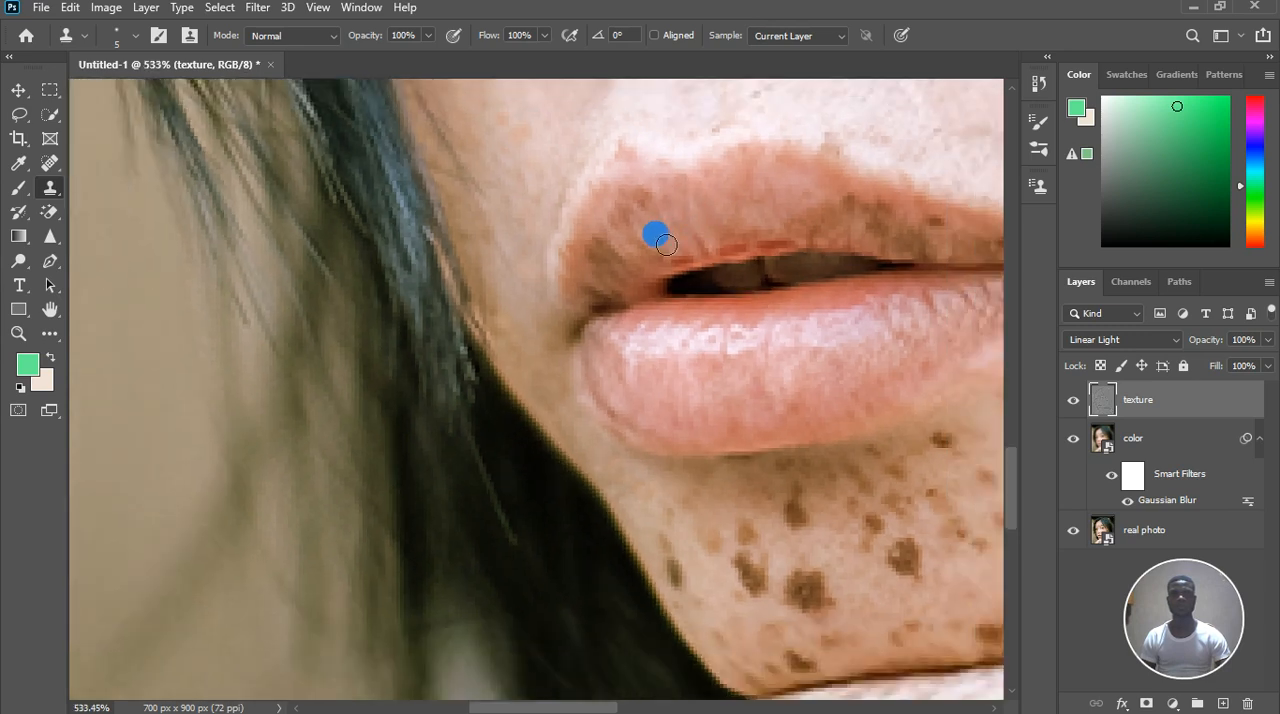
{"action": "scroll", "coordinate": [661, 238], "scroll_direction": "up", "scroll_amount": 4}
{"action": "left_click", "coordinate": [656, 226], "text": "alt"}
{"action": "left_click", "coordinate": [654, 228], "text": "alt"}
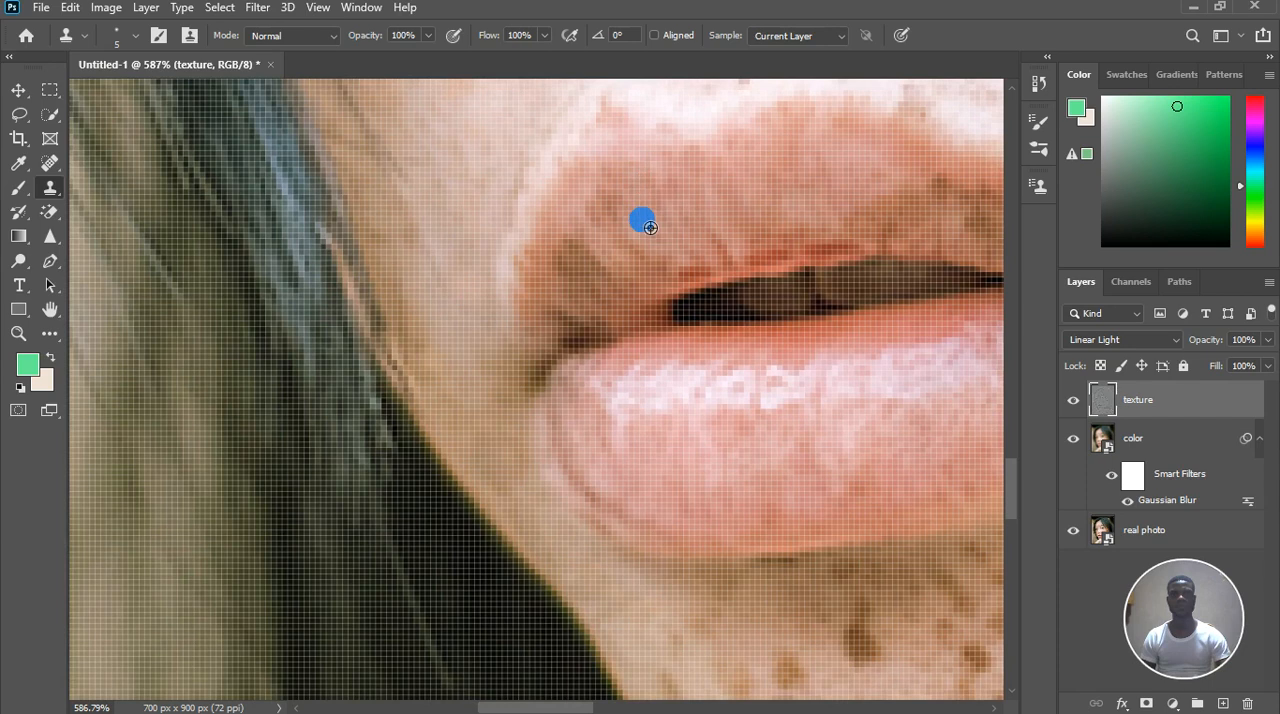
{"action": "left_click", "coordinate": [622, 217]}
{"action": "left_click", "coordinate": [595, 220]}
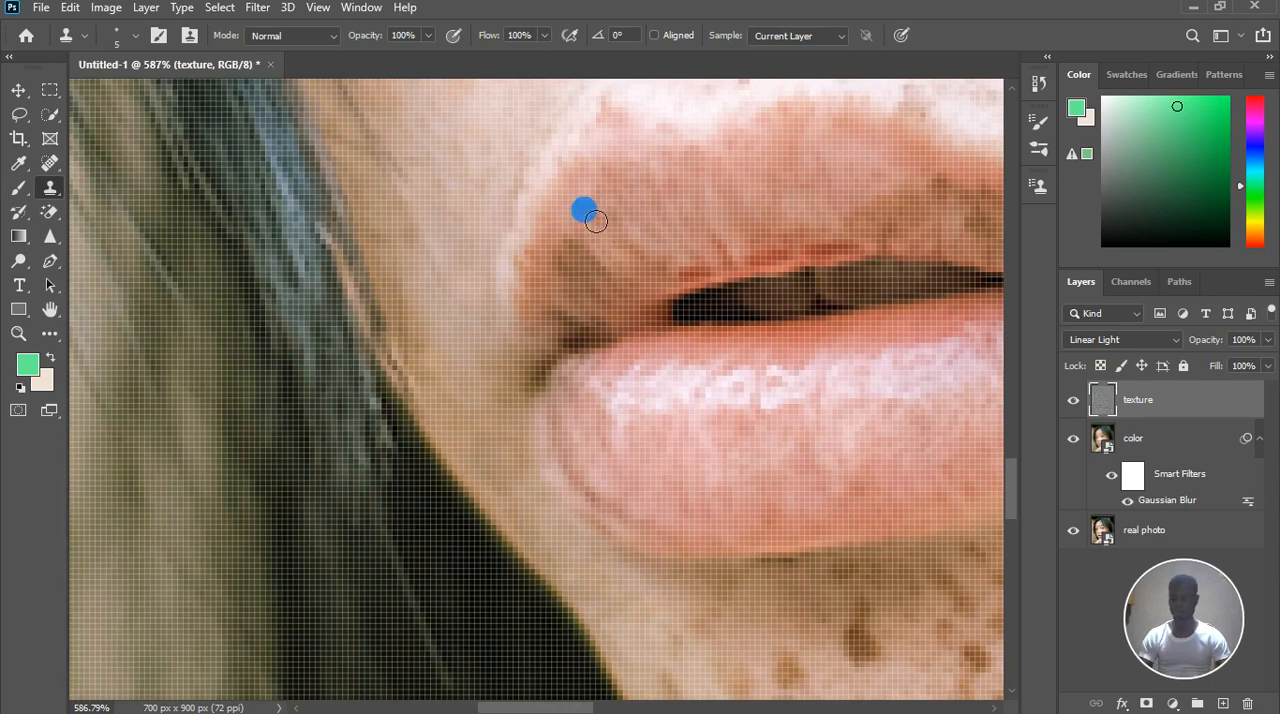
{"action": "mouse_move", "coordinate": [641, 163]}
{"action": "left_mouse_down"}
{"action": "mouse_move", "coordinate": [661, 174]}
{"action": "mouse_move", "coordinate": [571, 156]}
{"action": "mouse_move", "coordinate": [608, 197]}
{"action": "mouse_move", "coordinate": [598, 182]}
{"action": "left_mouse_up"}
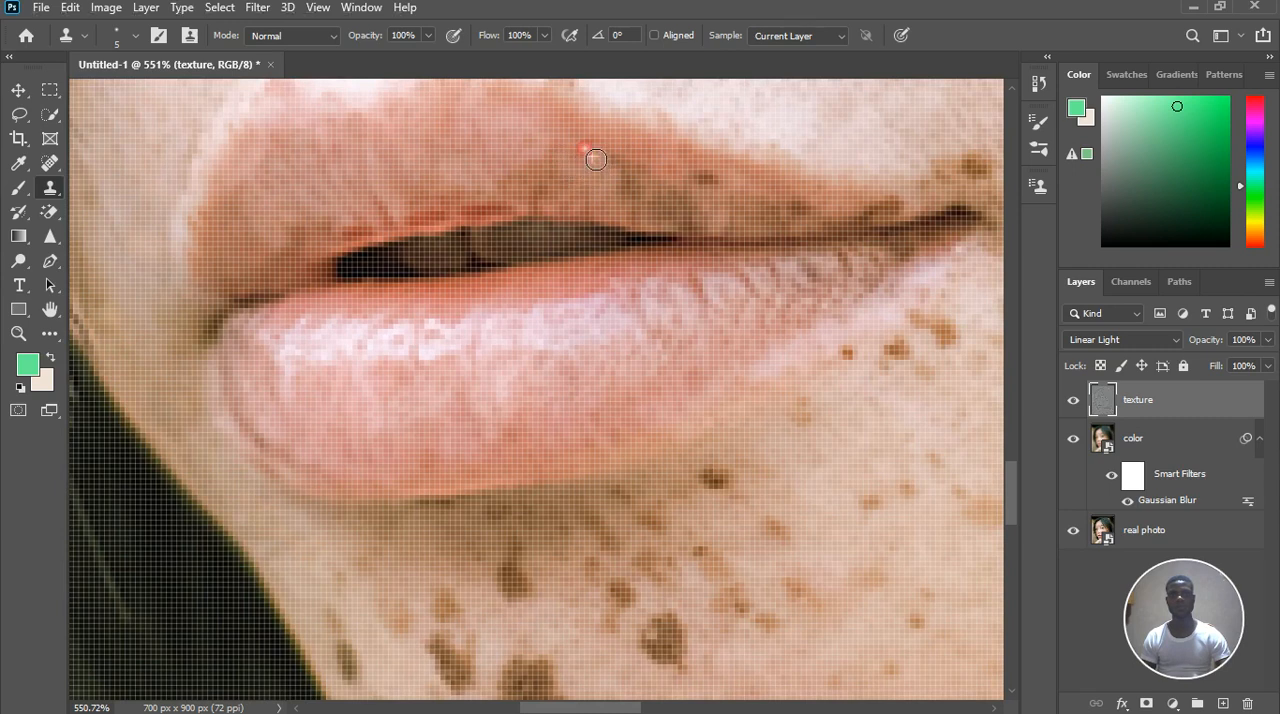
Clone lip texture over the brown blotches on the upper lip just past its centre, towards the near mouth corner
{"action": "left_click_drag", "start_coordinate": [594, 210], "coordinate": [569, 194]}
{"action": "left_click_drag", "start_coordinate": [511, 157], "coordinate": [551, 176]}
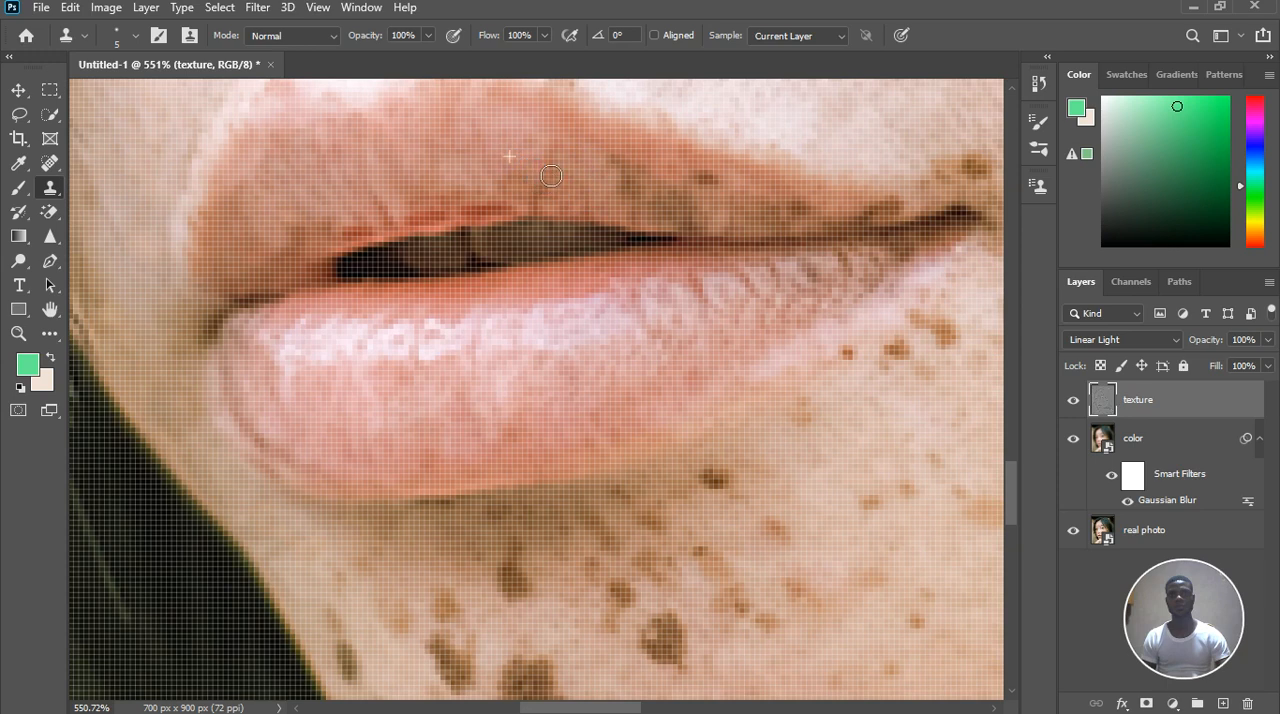
{"action": "left_click", "coordinate": [515, 186], "text": "alt"}
{"action": "mouse_move", "coordinate": [581, 212]}
{"action": "left_mouse_down"}
{"action": "mouse_move", "coordinate": [562, 178]}
{"action": "mouse_move", "coordinate": [613, 217]}
{"action": "mouse_move", "coordinate": [624, 206]}
{"action": "mouse_move", "coordinate": [611, 197]}
{"action": "mouse_move", "coordinate": [642, 204]}
{"action": "mouse_move", "coordinate": [656, 192]}
{"action": "mouse_move", "coordinate": [619, 176]}
{"action": "mouse_move", "coordinate": [653, 188]}
{"action": "mouse_move", "coordinate": [656, 209]}
{"action": "mouse_move", "coordinate": [722, 193]}
{"action": "left_mouse_up"}
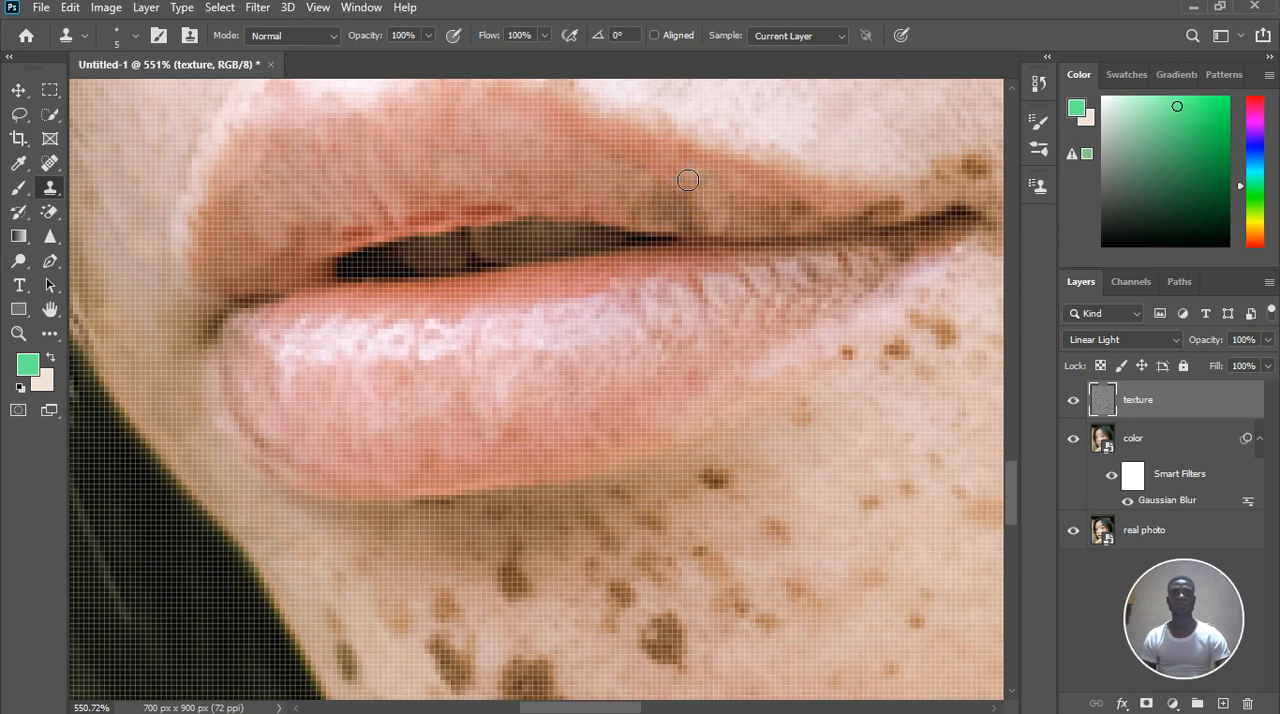
Clone lip texture over the dark patch on the upper lip above the narrowing end of the mouth opening
{"action": "left_click_drag", "start_coordinate": [620, 198], "coordinate": [631, 208]}
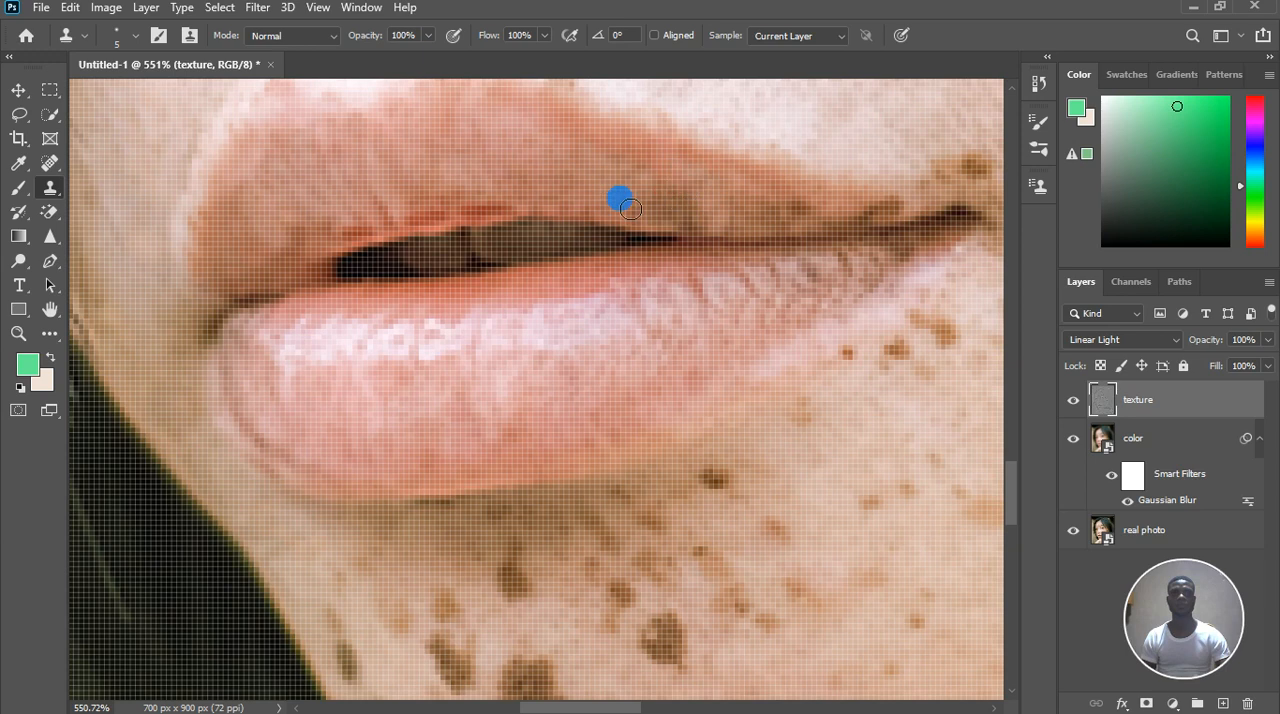
{"action": "left_click", "coordinate": [704, 209]}
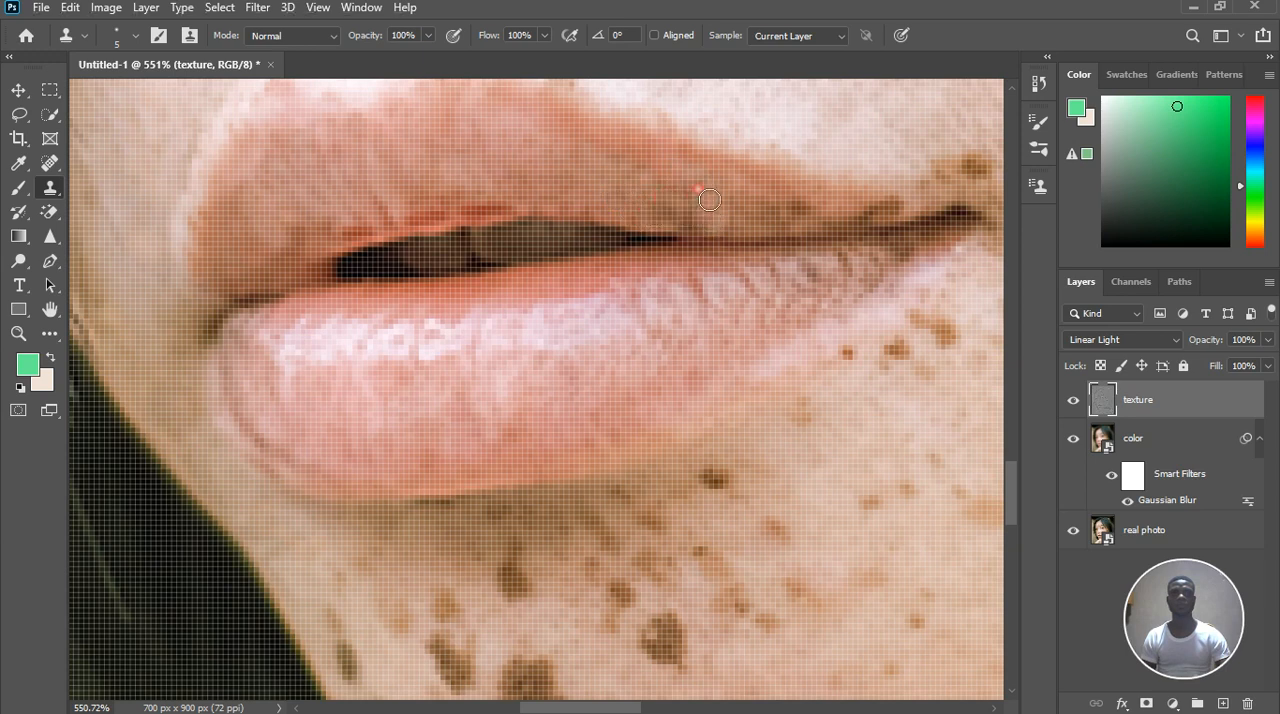
{"action": "left_click", "coordinate": [705, 215]}
{"action": "left_click", "coordinate": [697, 192]}
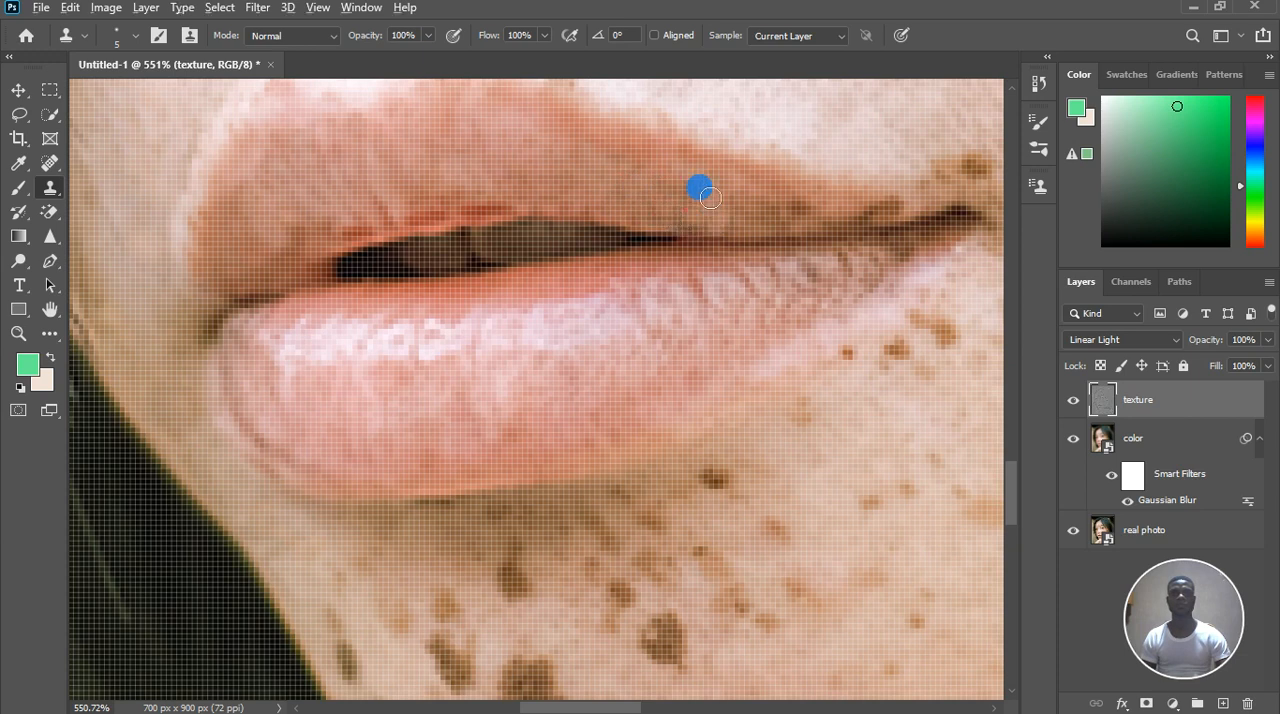
{"action": "left_click_drag", "start_coordinate": [711, 219], "coordinate": [723, 230]}
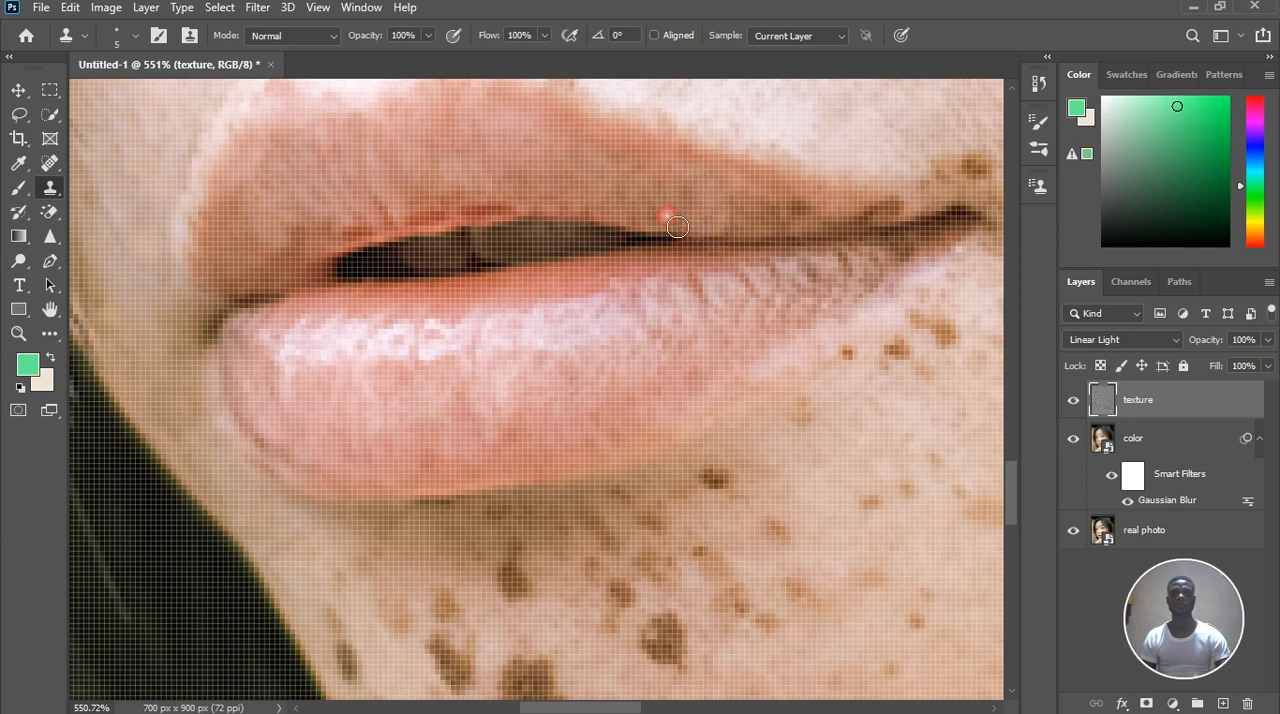
Clone lip texture over the remaining brown spots on the tapering part of the upper lip
{"action": "scroll", "coordinate": [695, 214], "scroll_direction": "down", "scroll_amount": 3}
{"action": "scroll", "coordinate": [727, 224], "scroll_direction": "up", "scroll_amount": 4}
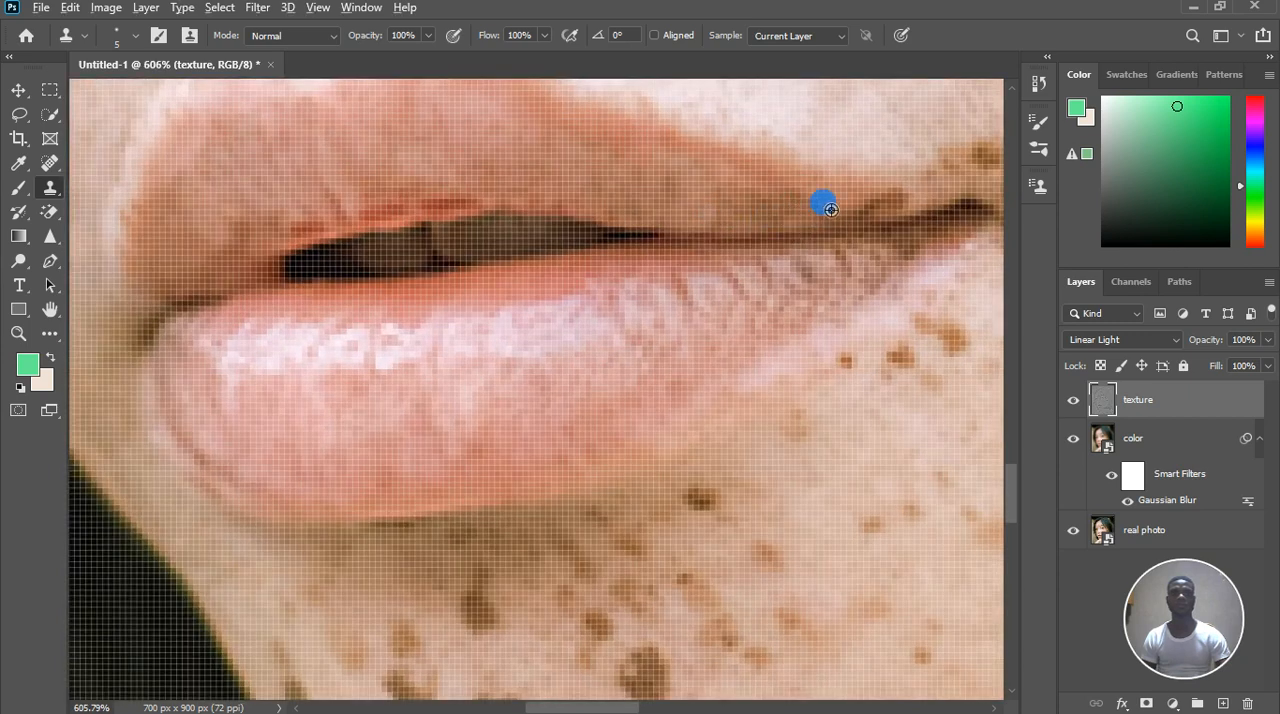
{"action": "left_click", "coordinate": [798, 207]}
{"action": "left_click", "coordinate": [777, 205], "text": "alt"}
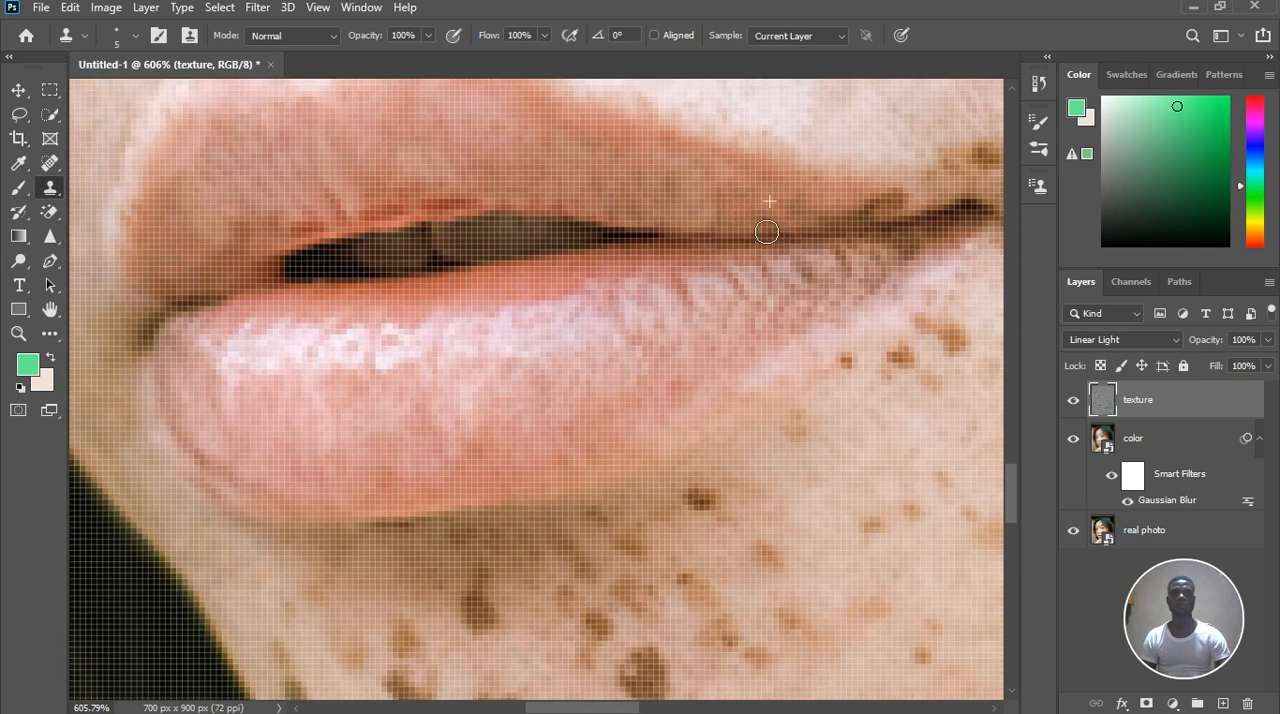
{"action": "mouse_move", "coordinate": [790, 234]}
{"action": "left_mouse_down"}
{"action": "mouse_move", "coordinate": [843, 210]}
{"action": "mouse_move", "coordinate": [868, 226]}
{"action": "mouse_move", "coordinate": [806, 220]}
{"action": "mouse_move", "coordinate": [822, 213]}
{"action": "mouse_move", "coordinate": [780, 219]}
{"action": "left_mouse_up"}
{"action": "left_click", "coordinate": [765, 211], "text": "alt"}
{"action": "left_click", "coordinate": [743, 206], "text": "alt"}
{"action": "left_click", "coordinate": [699, 206]}
{"action": "left_click", "coordinate": [686, 203], "text": "alt"}
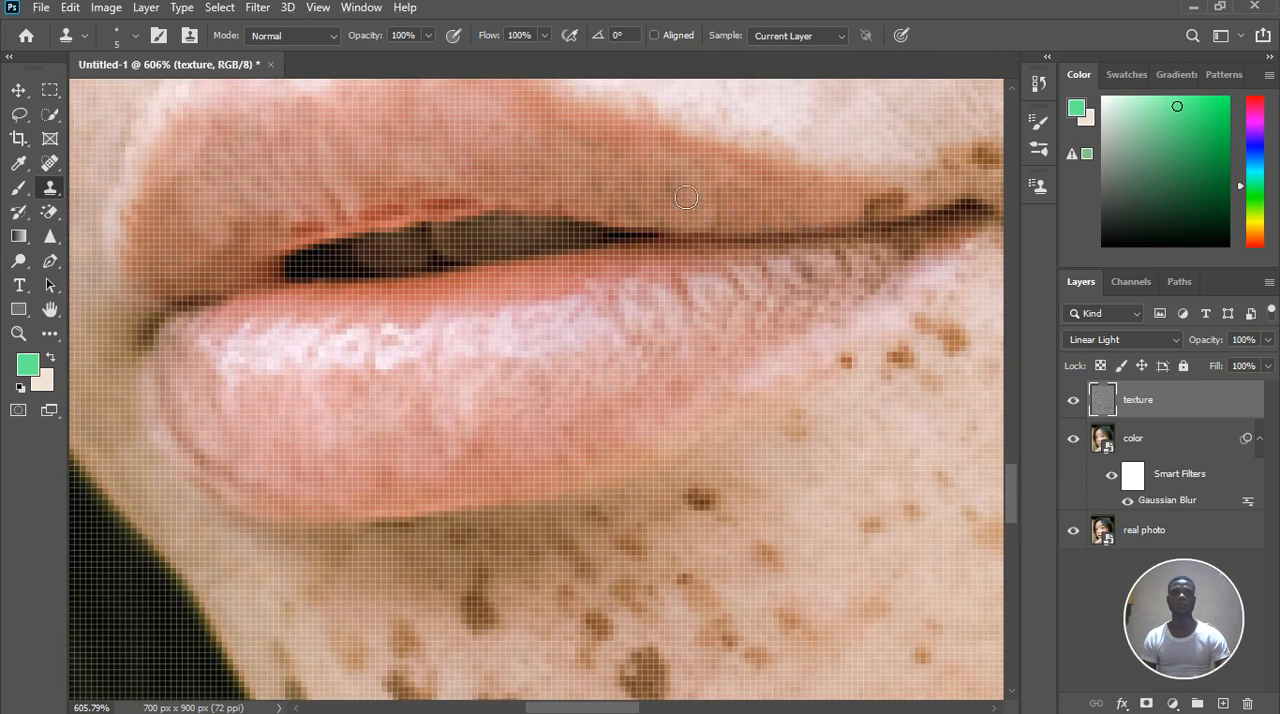
Clone surrounding texture over the dark freckle on the upper lip edge beside the near mouth corner
{"action": "scroll", "coordinate": [703, 215], "scroll_direction": "down", "scroll_amount": 2}
{"action": "scroll", "coordinate": [830, 229], "scroll_direction": "up", "scroll_amount": 4}
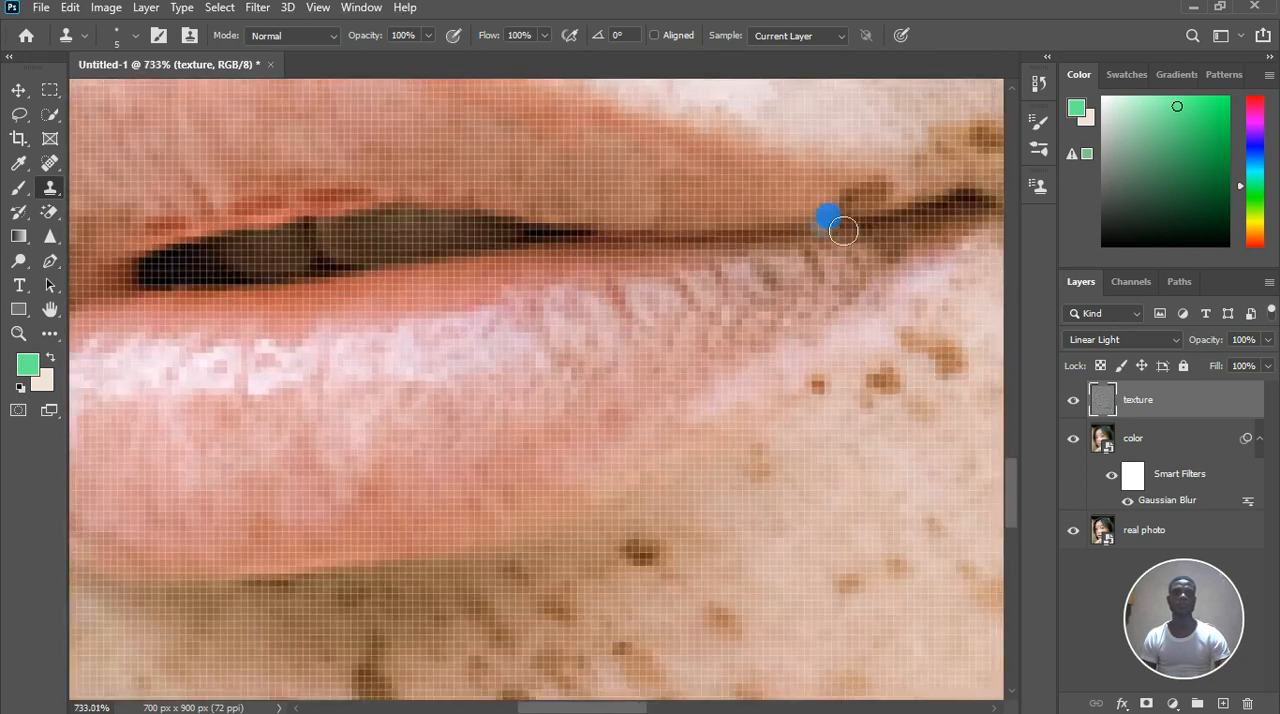
{"action": "left_click", "coordinate": [836, 217], "text": "alt"}
{"action": "left_click", "coordinate": [850, 161], "text": "alt"}
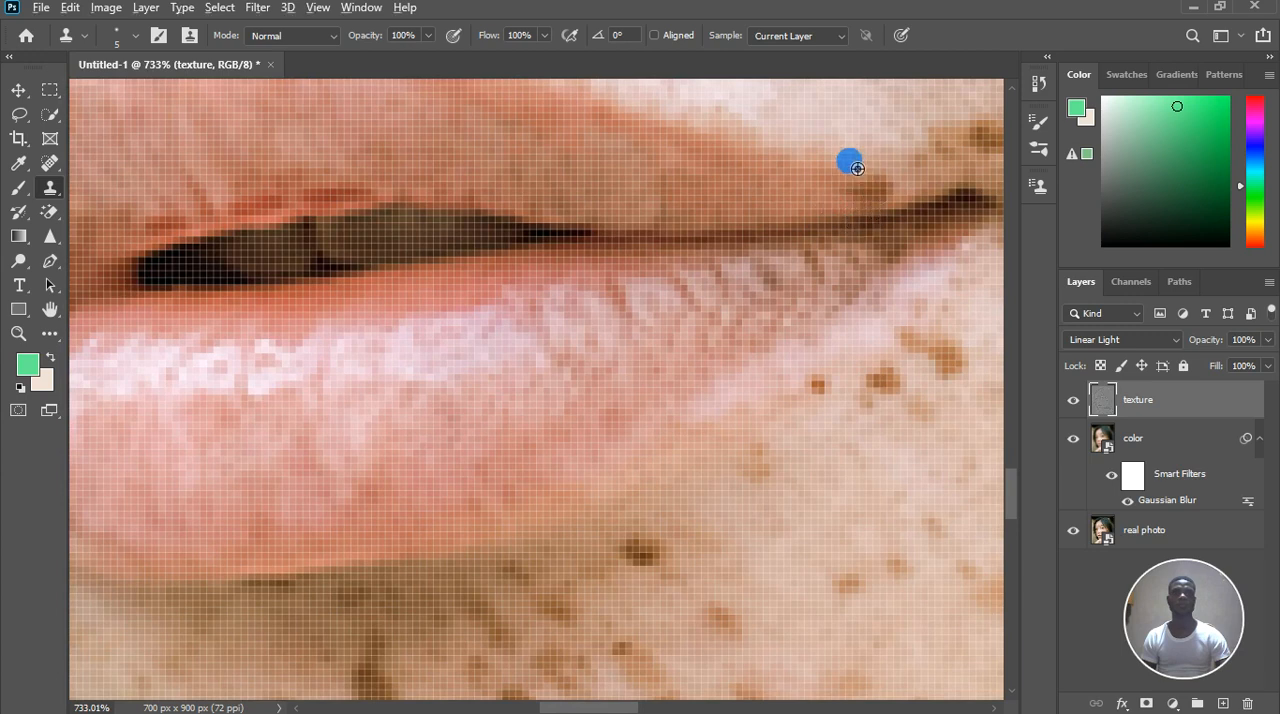
{"action": "left_click_drag", "start_coordinate": [912, 197], "coordinate": [851, 206]}
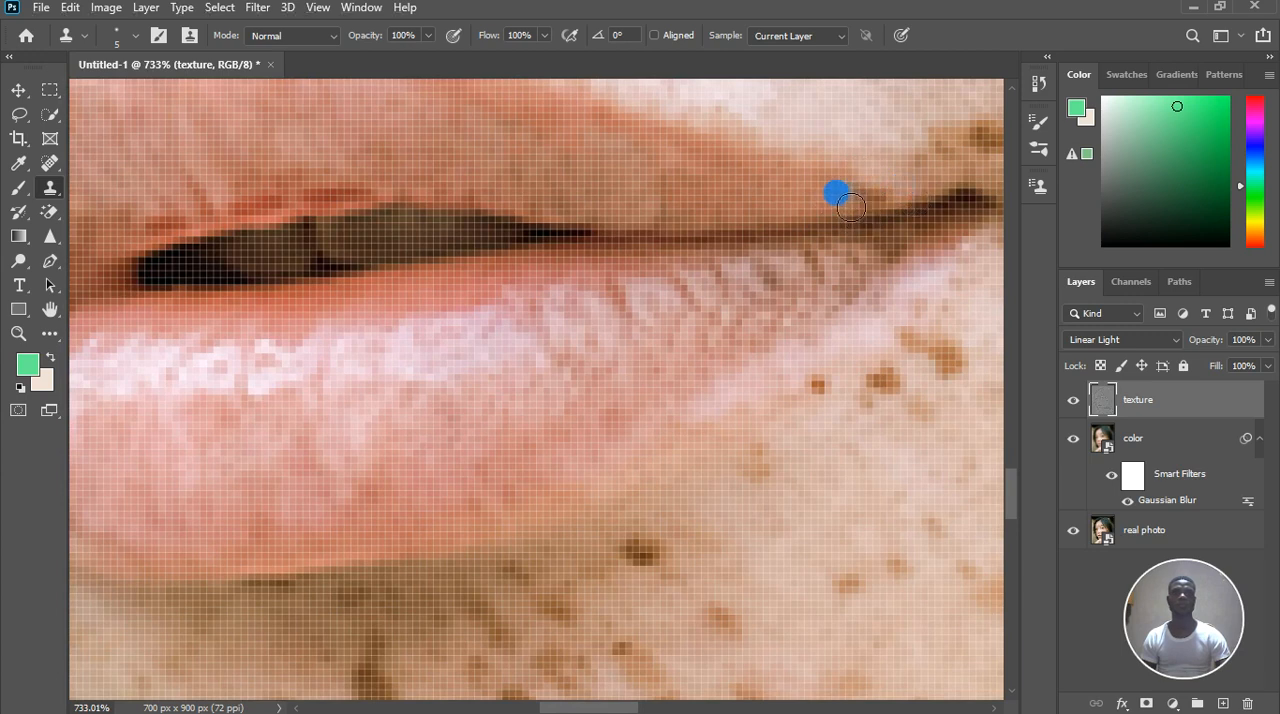
{"action": "left_click", "coordinate": [856, 191]}
{"action": "left_click", "coordinate": [868, 194]}
{"action": "left_click", "coordinate": [883, 197]}
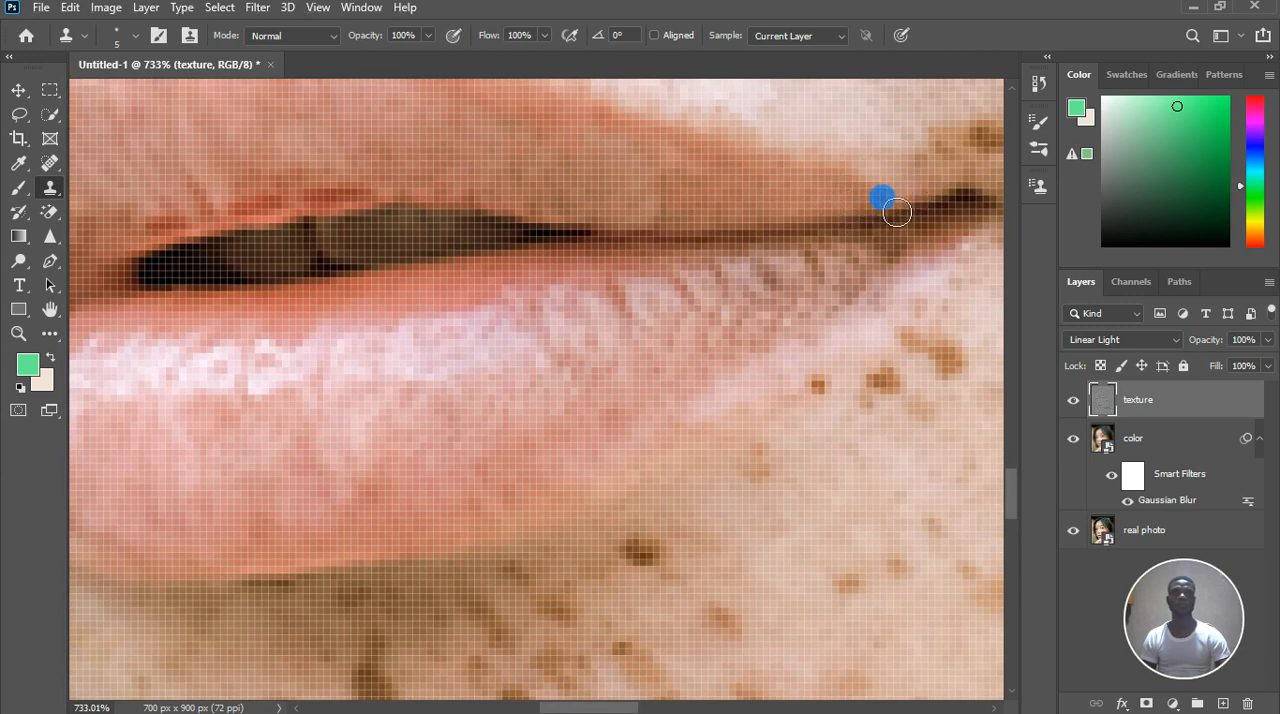
{"action": "left_click", "coordinate": [797, 200]}
{"action": "left_click", "coordinate": [851, 208]}
Clone lip texture over the dark marks on the lower lip just below the near mouth corner
{"action": "left_click_drag", "start_coordinate": [876, 226], "coordinate": [815, 235]}
{"action": "left_click", "coordinate": [799, 298], "text": "alt"}
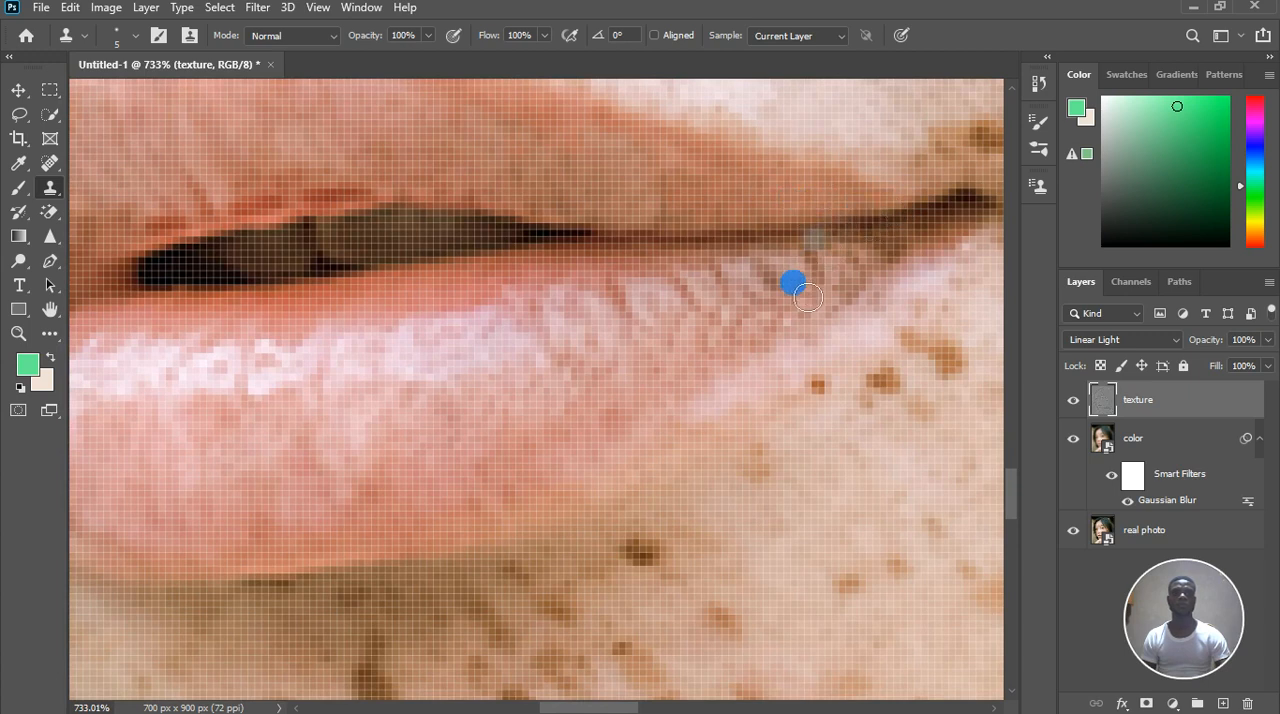
{"action": "mouse_move", "coordinate": [795, 290]}
{"action": "left_mouse_down"}
{"action": "mouse_move", "coordinate": [832, 301]}
{"action": "mouse_move", "coordinate": [813, 252]}
{"action": "left_mouse_up"}
{"action": "left_click", "coordinate": [837, 281]}
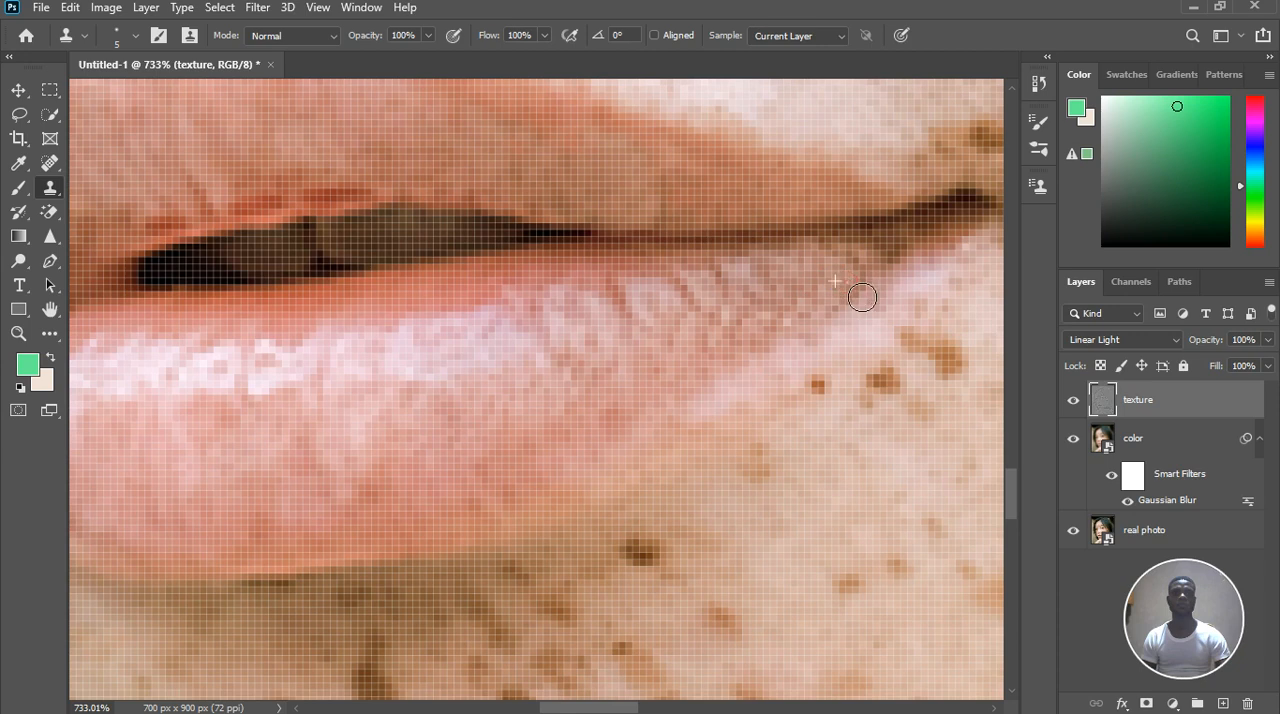
{"action": "left_click", "coordinate": [850, 264]}
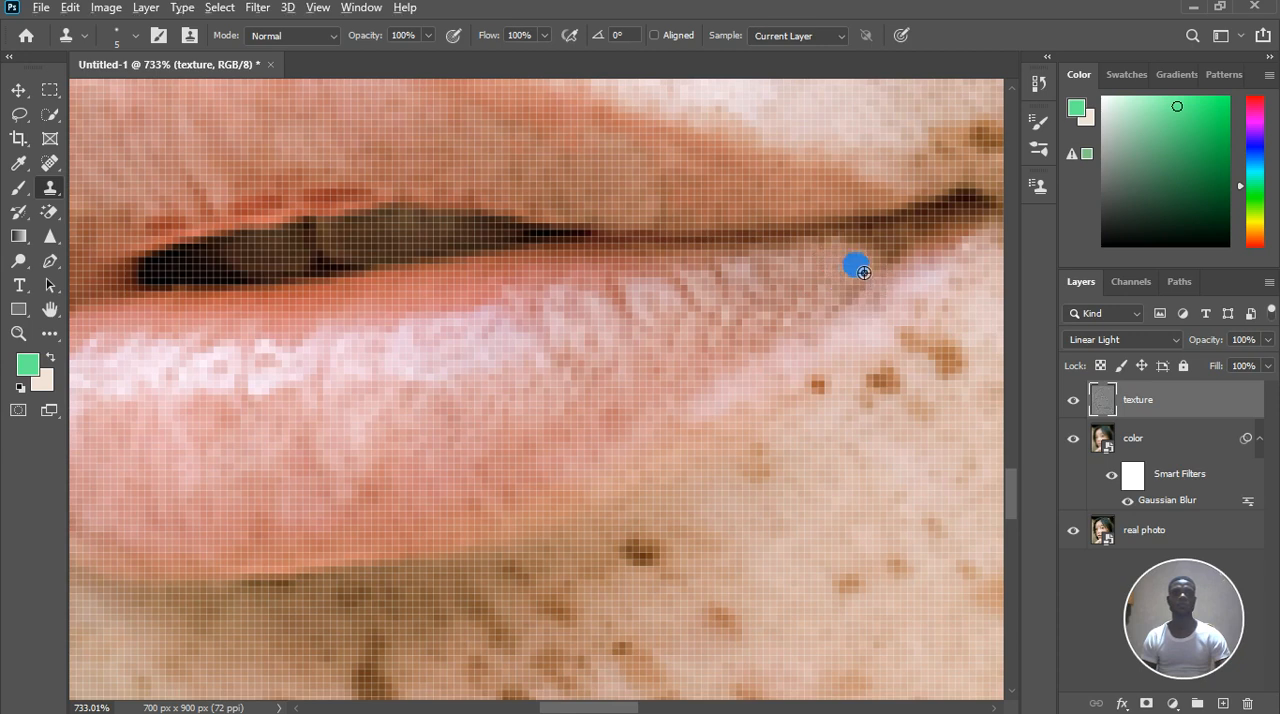
{"action": "left_click", "coordinate": [878, 256]}
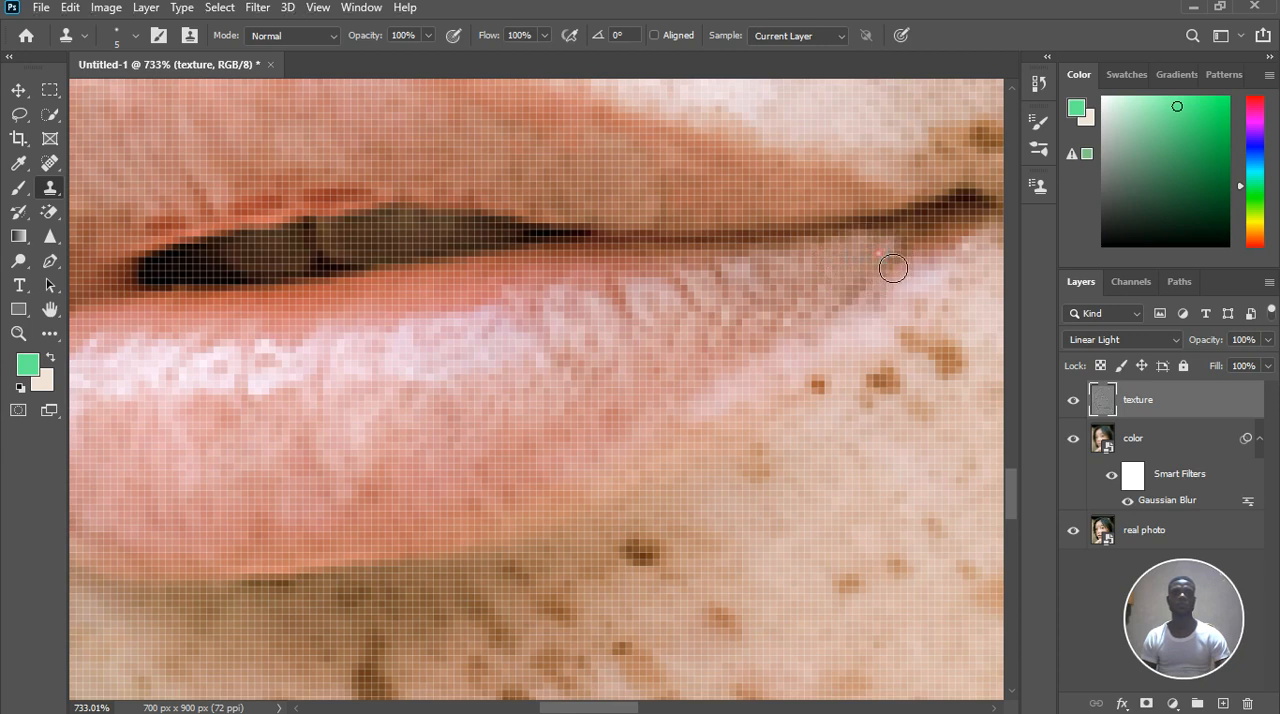
Clone skin texture over the brown marks along the lip edge just below the near mouth corner
{"action": "left_click", "coordinate": [930, 290]}
{"action": "left_click", "coordinate": [928, 270]}
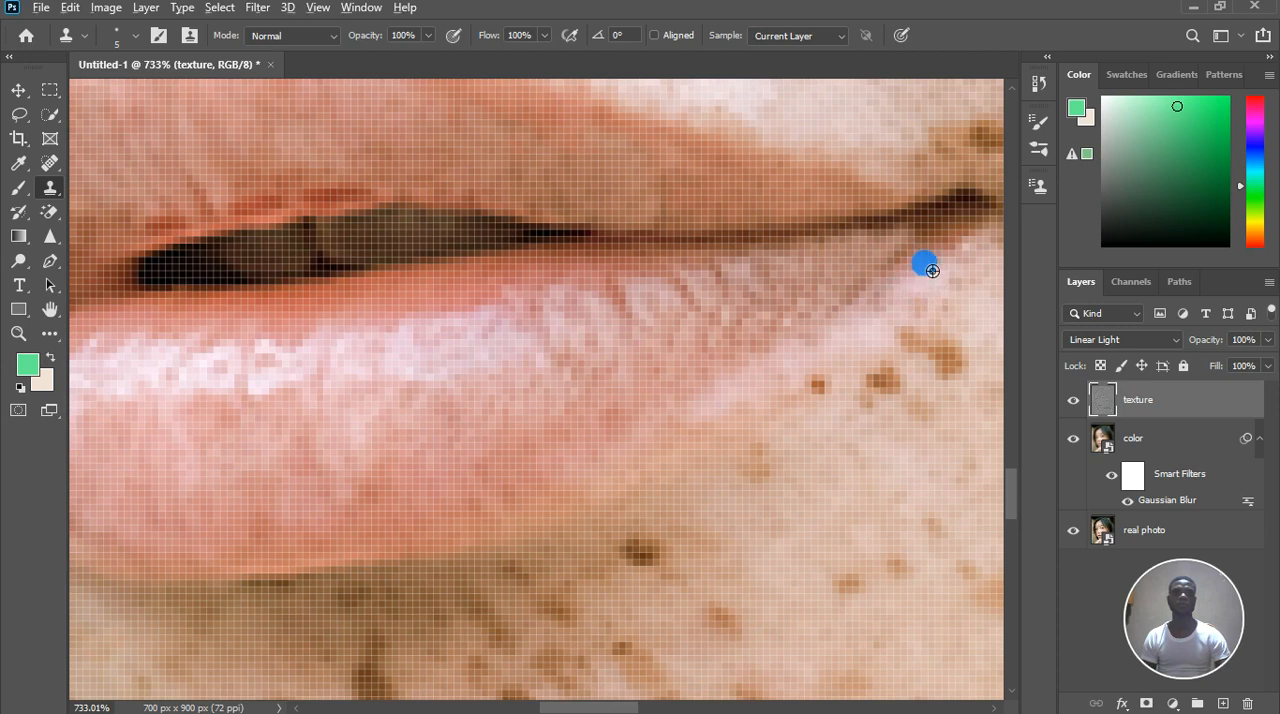
{"action": "left_click", "coordinate": [966, 224]}
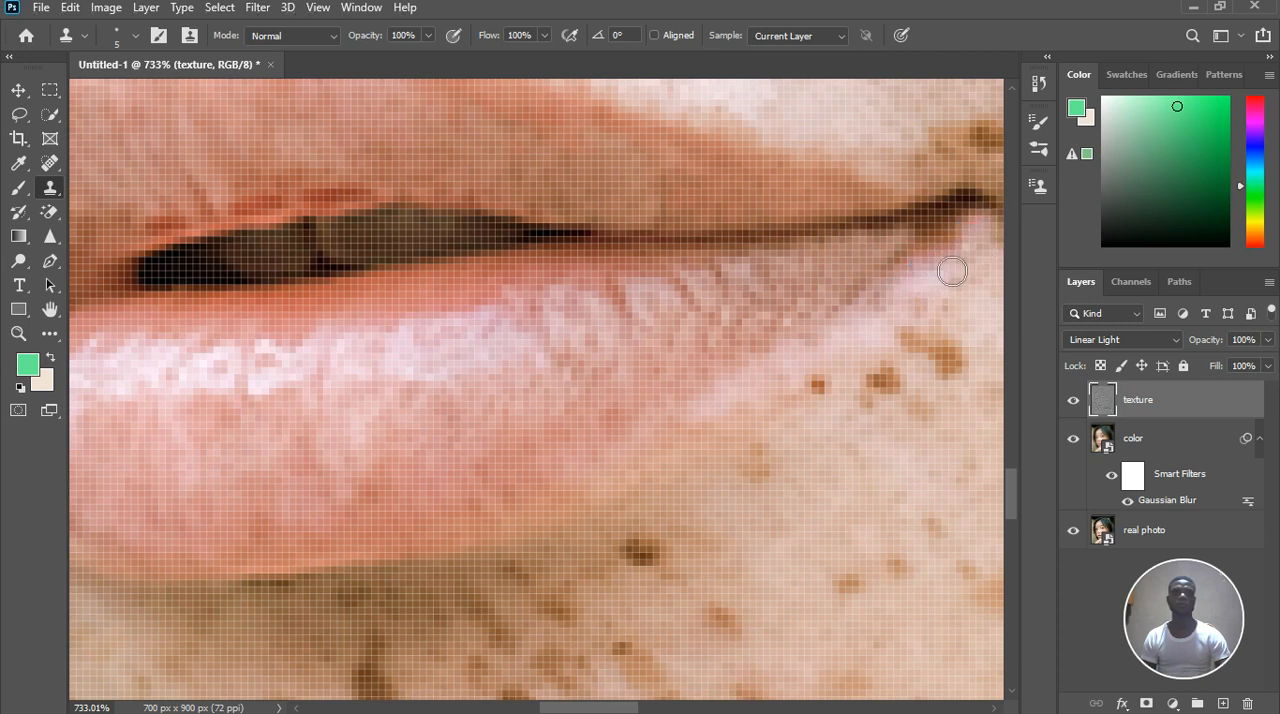
{"action": "scroll", "coordinate": [789, 317], "scroll_direction": "down", "scroll_amount": 5}
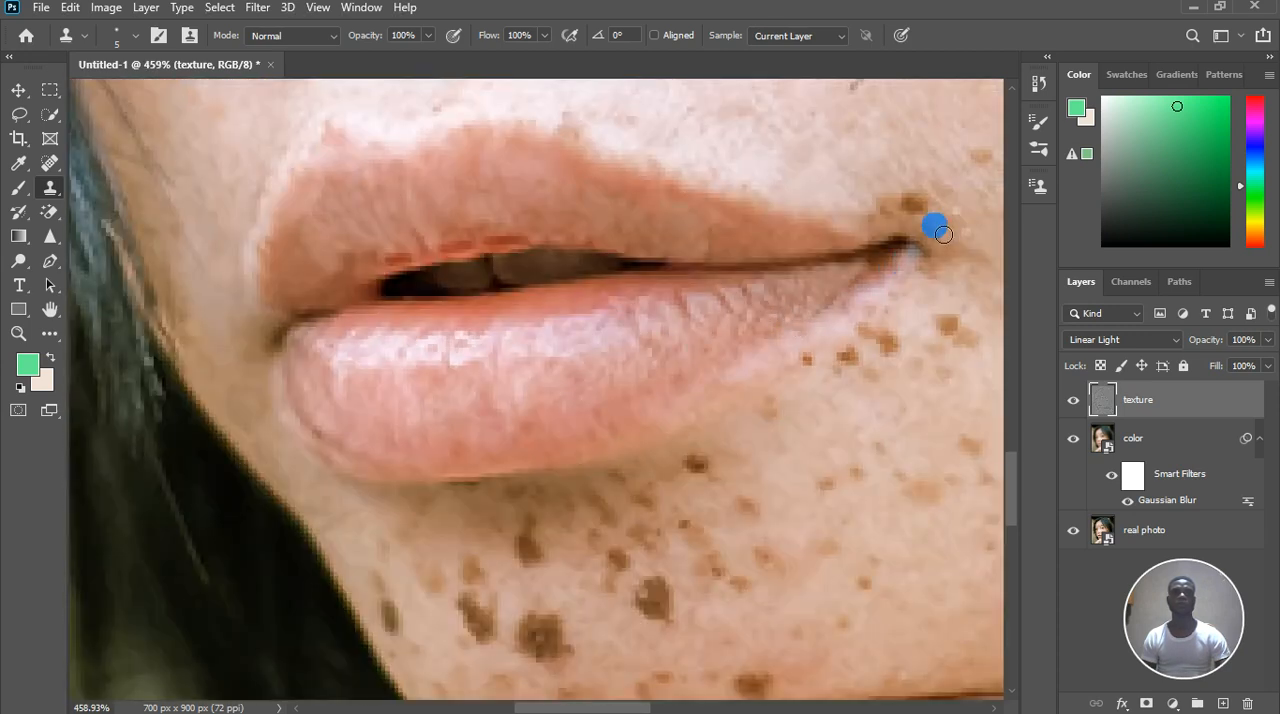
Clone texture along the lower lip's tapering outer edge, just before the near mouth corner
{"action": "scroll", "coordinate": [937, 223], "scroll_direction": "up", "scroll_amount": 4}
{"action": "left_click", "coordinate": [776, 331], "text": "alt"}
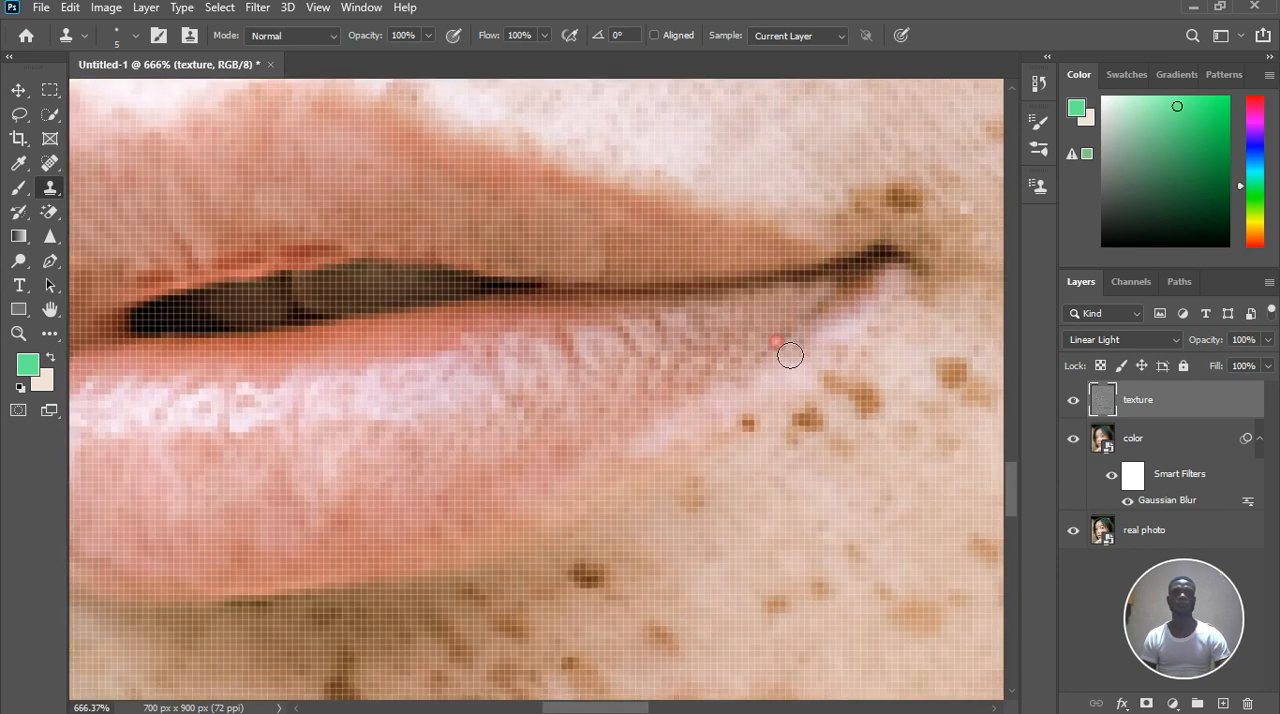
{"action": "left_click", "coordinate": [783, 337]}
{"action": "left_click_drag", "start_coordinate": [816, 322], "coordinate": [834, 316]}
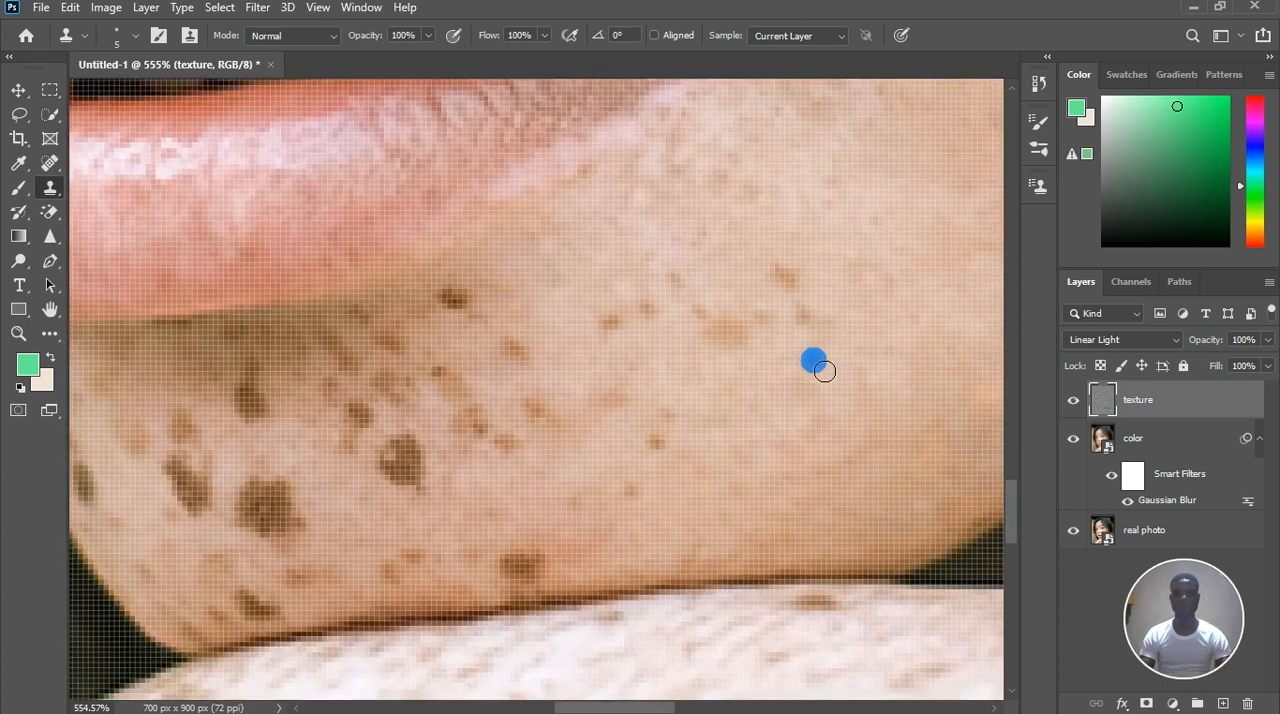
Clone clear skin over the small freckles on the lower cheek, farthest out from the lower lip
{"action": "mouse_move", "coordinate": [814, 375]}
{"action": "left_mouse_down"}
{"action": "mouse_move", "coordinate": [776, 377]}
{"action": "mouse_move", "coordinate": [766, 329]}
{"action": "left_mouse_up"}
{"action": "left_click", "coordinate": [802, 332], "text": "alt"}
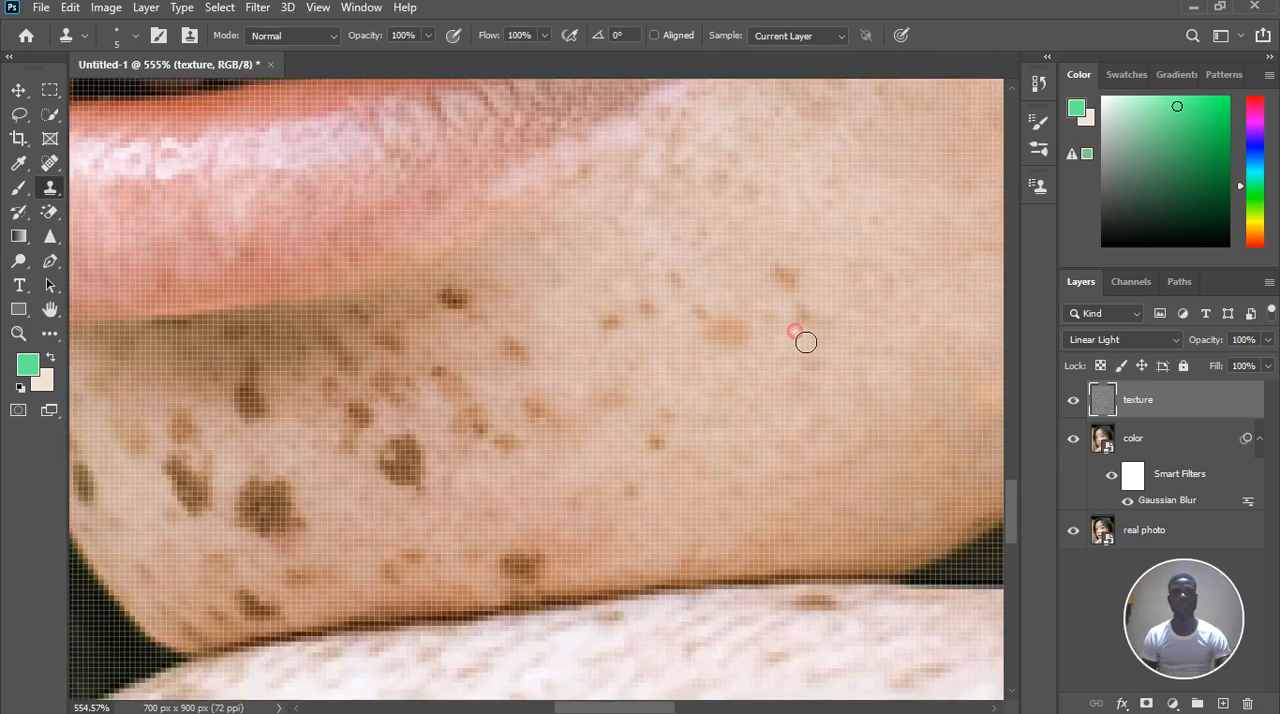
{"action": "left_click", "coordinate": [801, 256], "text": "alt"}
{"action": "left_click_drag", "start_coordinate": [799, 288], "coordinate": [797, 292]}
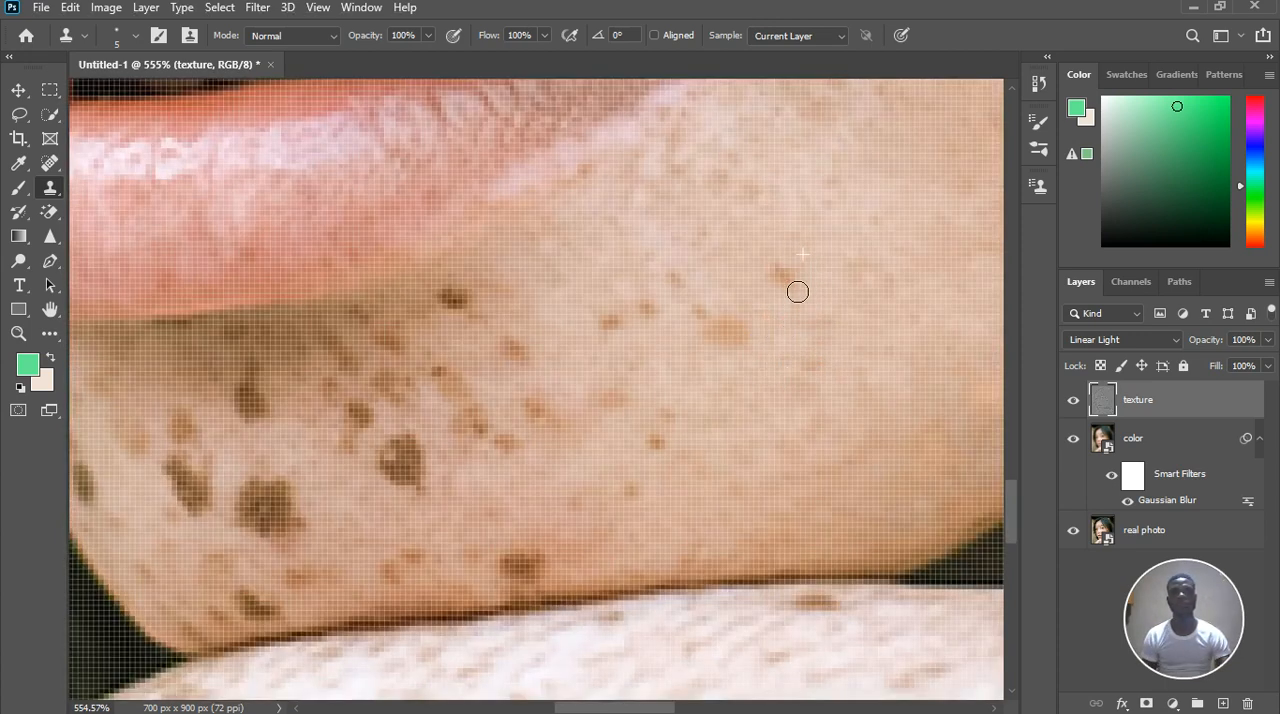
Clone skin texture over the pale tan spot and the small freckles between it and the lower lip
{"action": "left_click_drag", "start_coordinate": [680, 311], "coordinate": [736, 338]}
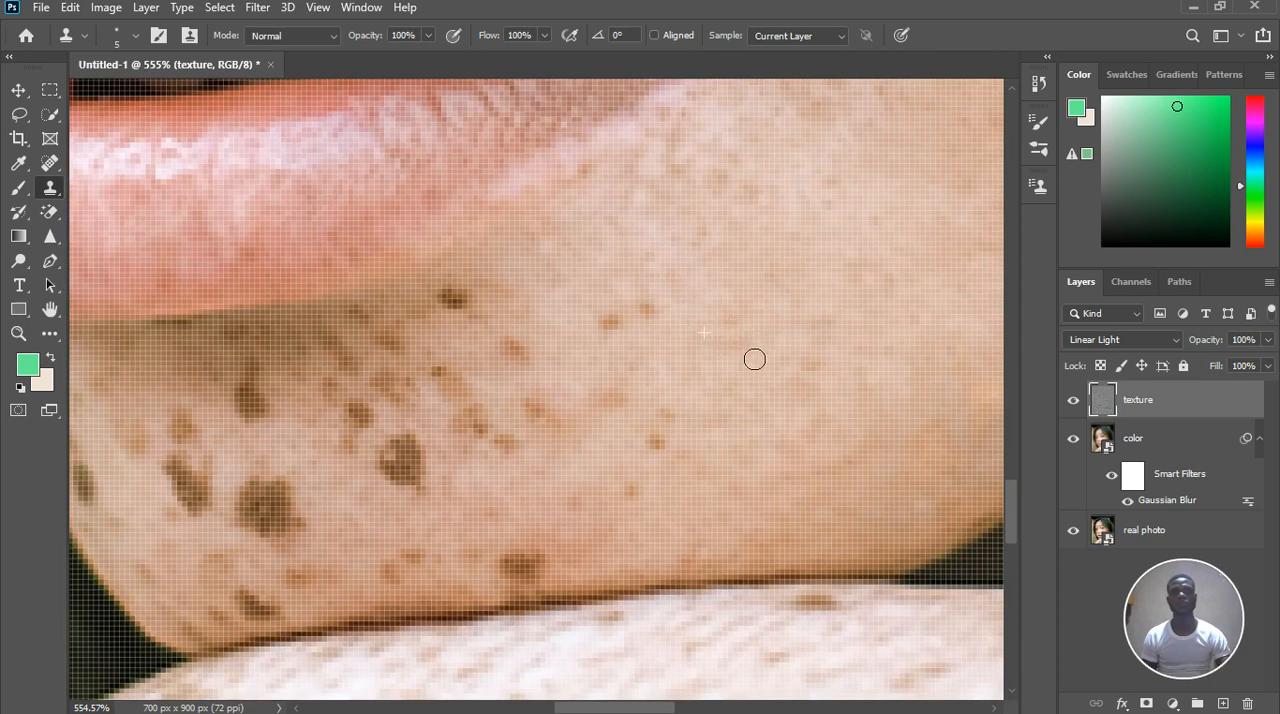
{"action": "left_click", "coordinate": [675, 305], "text": "alt"}
{"action": "left_click_drag", "start_coordinate": [634, 295], "coordinate": [660, 318]}
{"action": "left_click", "coordinate": [632, 343], "text": "alt"}
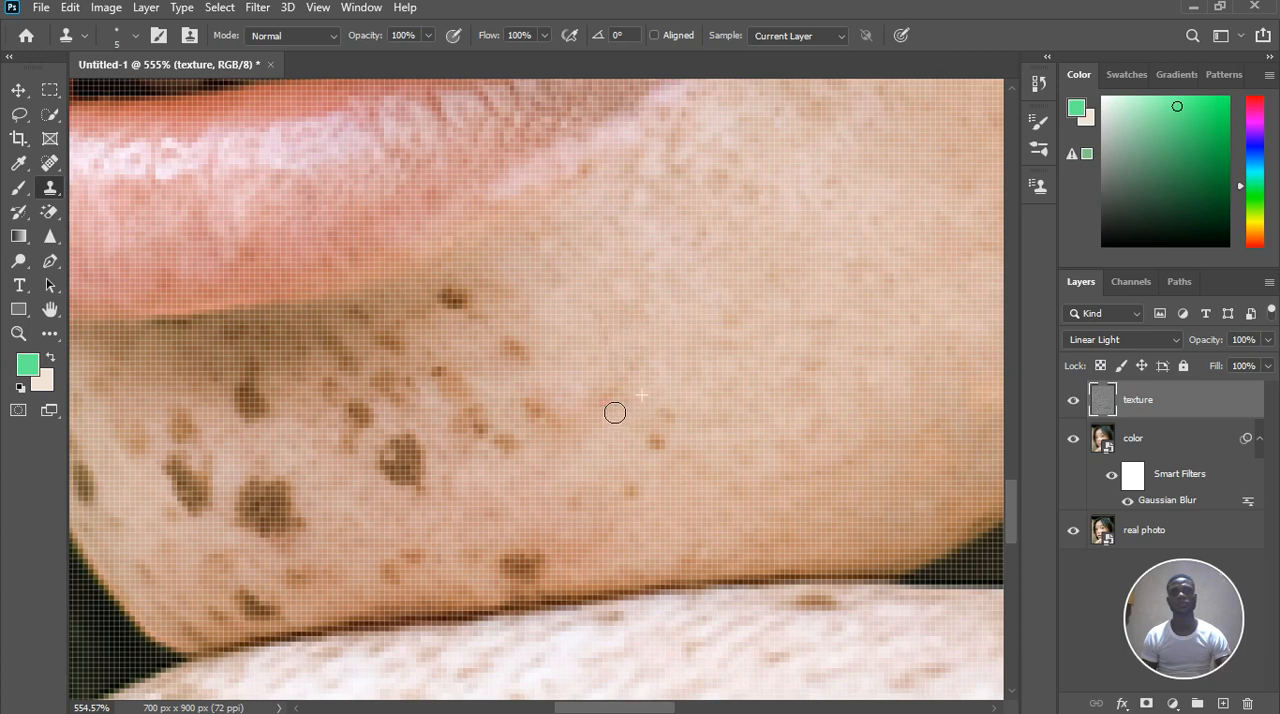
Clone nearby skin over the two isolated small freckles on the jaw side of the chin
{"action": "left_click", "coordinate": [674, 437]}
{"action": "left_click", "coordinate": [671, 458], "text": "alt"}
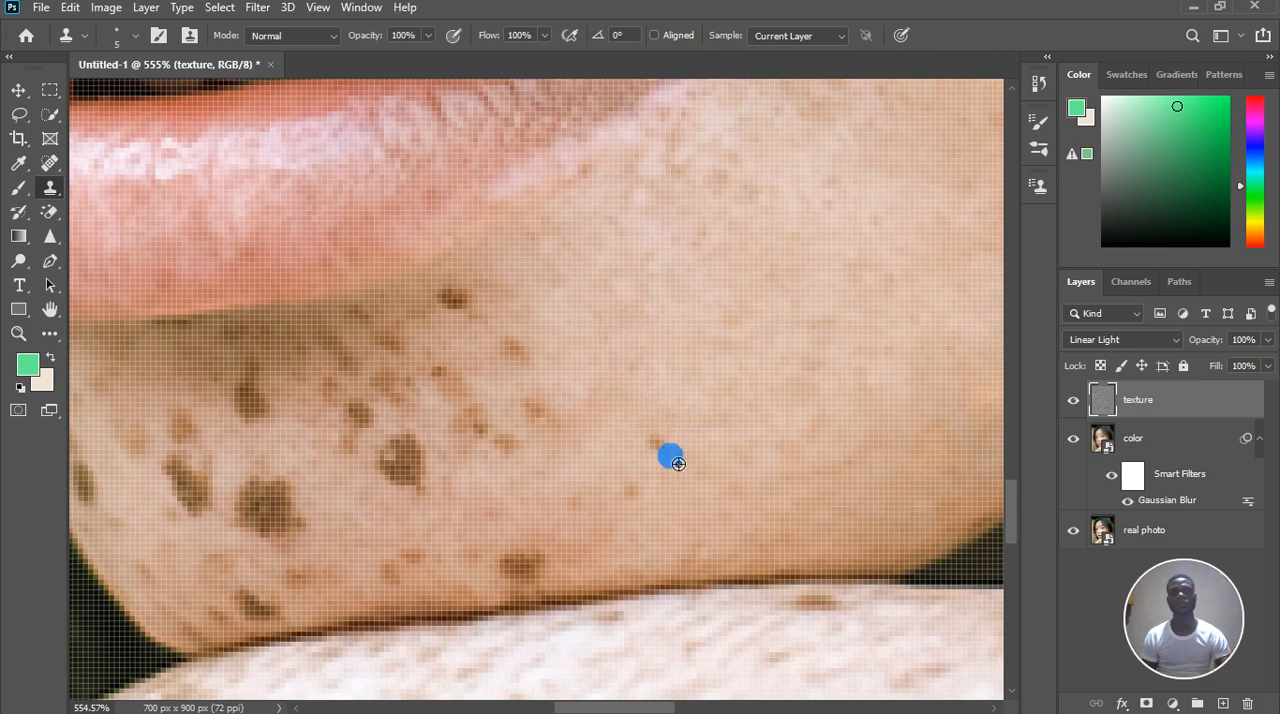
{"action": "left_click", "coordinate": [657, 442]}
{"action": "left_click", "coordinate": [649, 505], "text": "alt"}
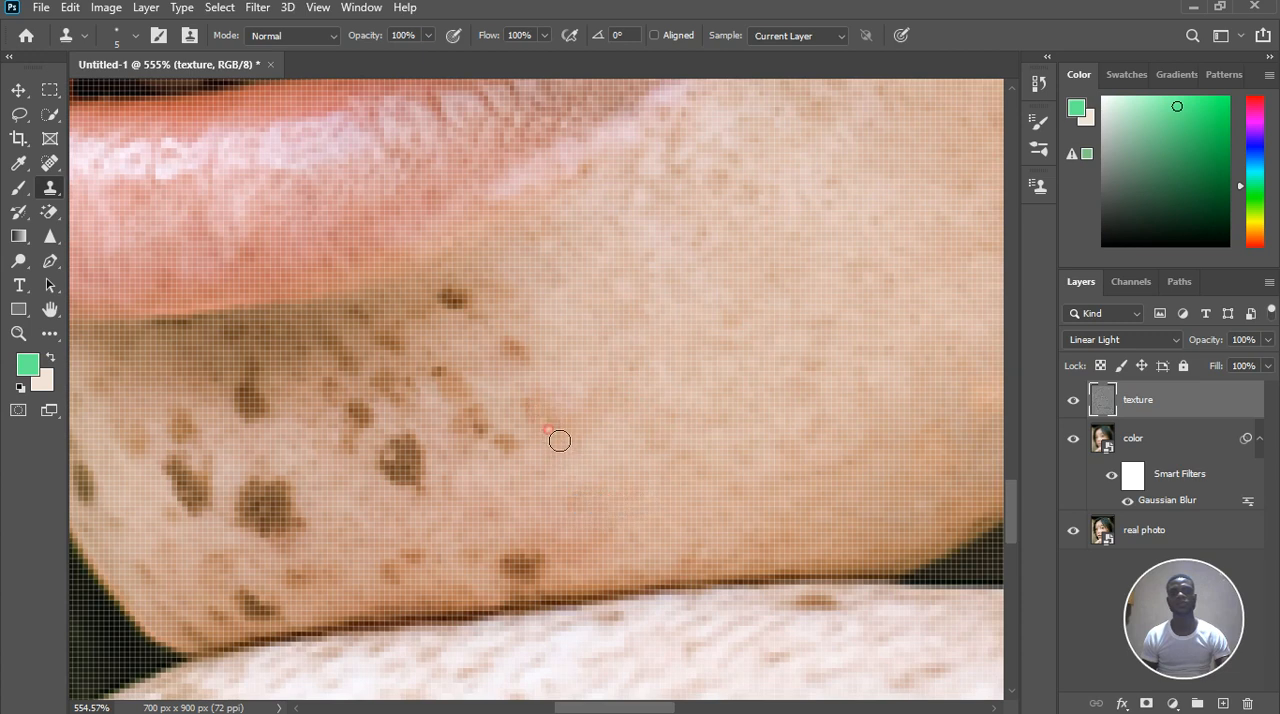
Clone clean skin over the dark freckle under the lower lip and the small brown freckles beside it
{"action": "left_click", "coordinate": [542, 368]}
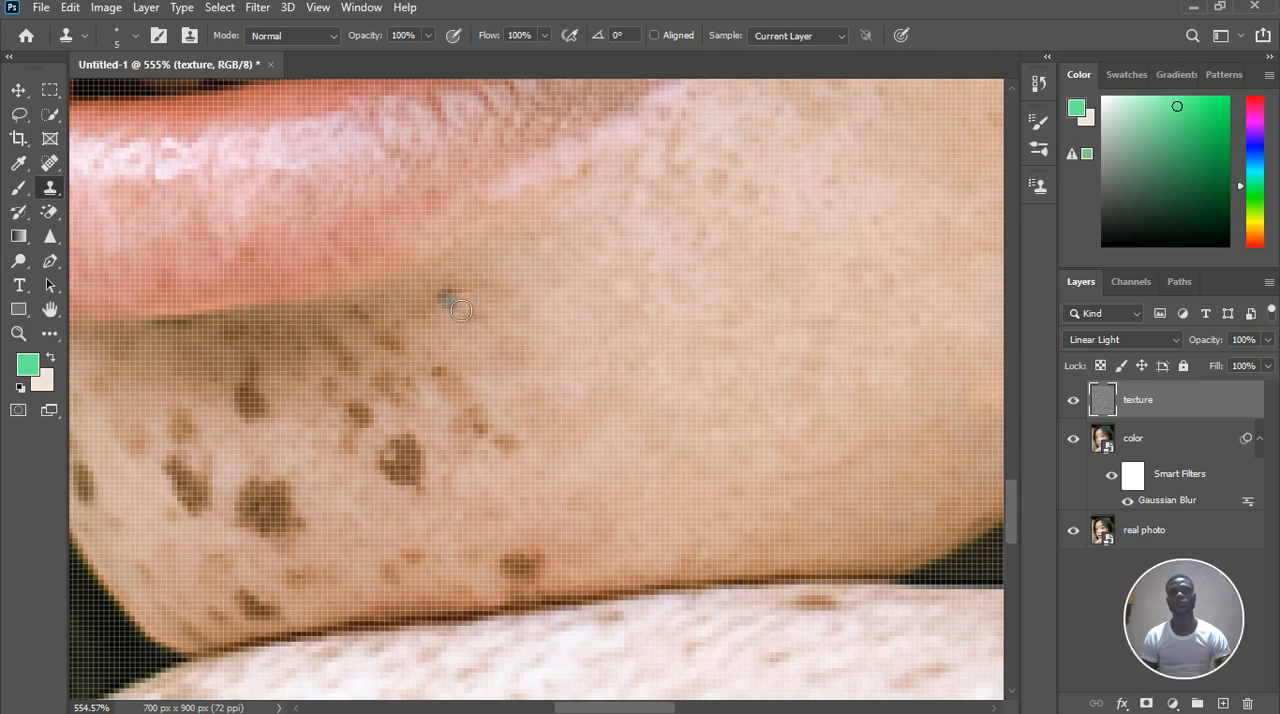
{"action": "left_click", "coordinate": [560, 371]}
{"action": "left_click", "coordinate": [414, 332], "text": "alt"}
Clone skin texture over the short brown streak just outside the shadow under the lower lip
{"action": "scroll", "coordinate": [414, 332], "scroll_direction": "up", "scroll_amount": 3}
{"action": "left_click", "coordinate": [443, 340]}
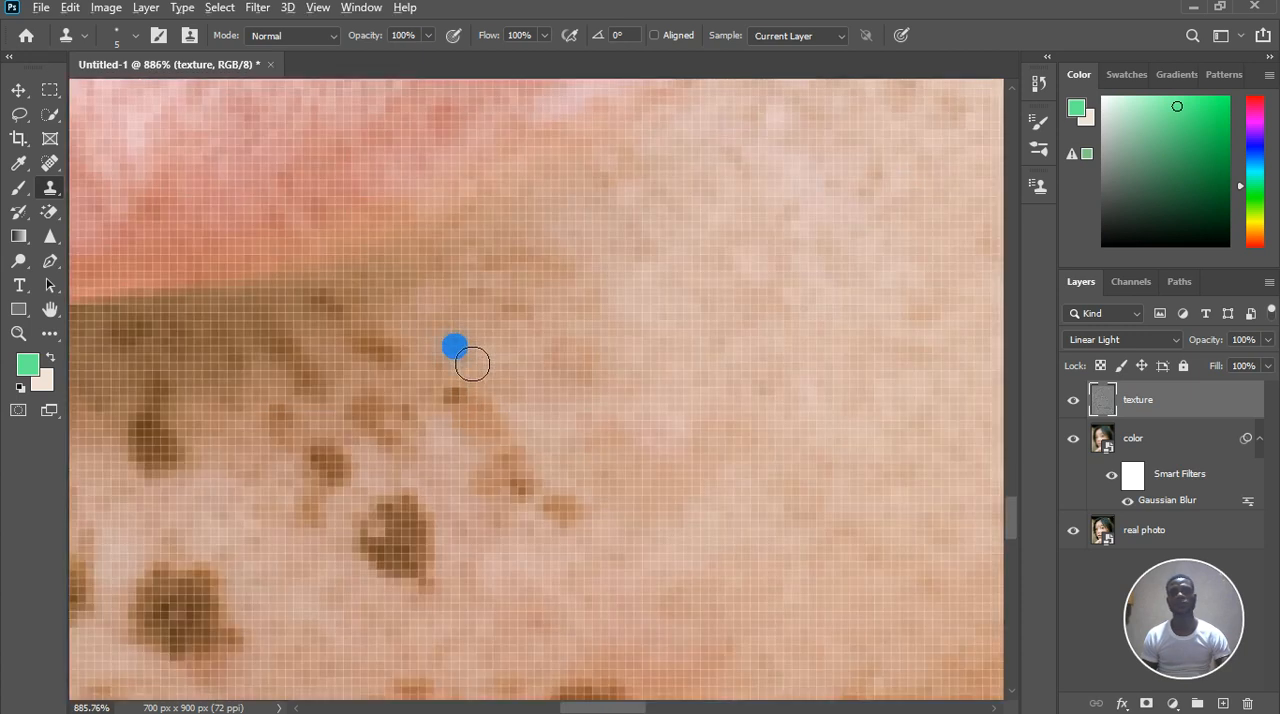
{"action": "left_click", "coordinate": [391, 360]}
{"action": "left_click", "coordinate": [377, 351]}
{"action": "left_click", "coordinate": [418, 371]}
{"action": "left_click", "coordinate": [434, 349]}
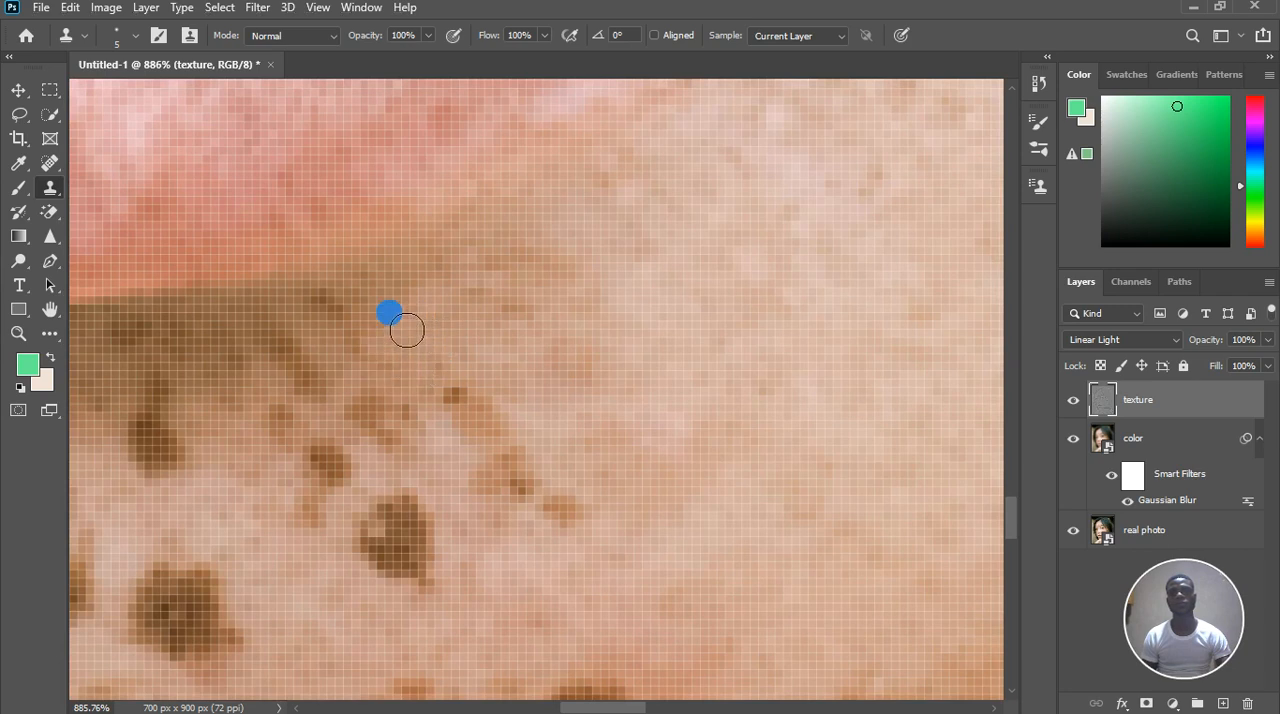
Clone over the brown mark close to the lower lip edge and blend the skin just below it
{"action": "left_click", "coordinate": [296, 309], "text": "alt"}
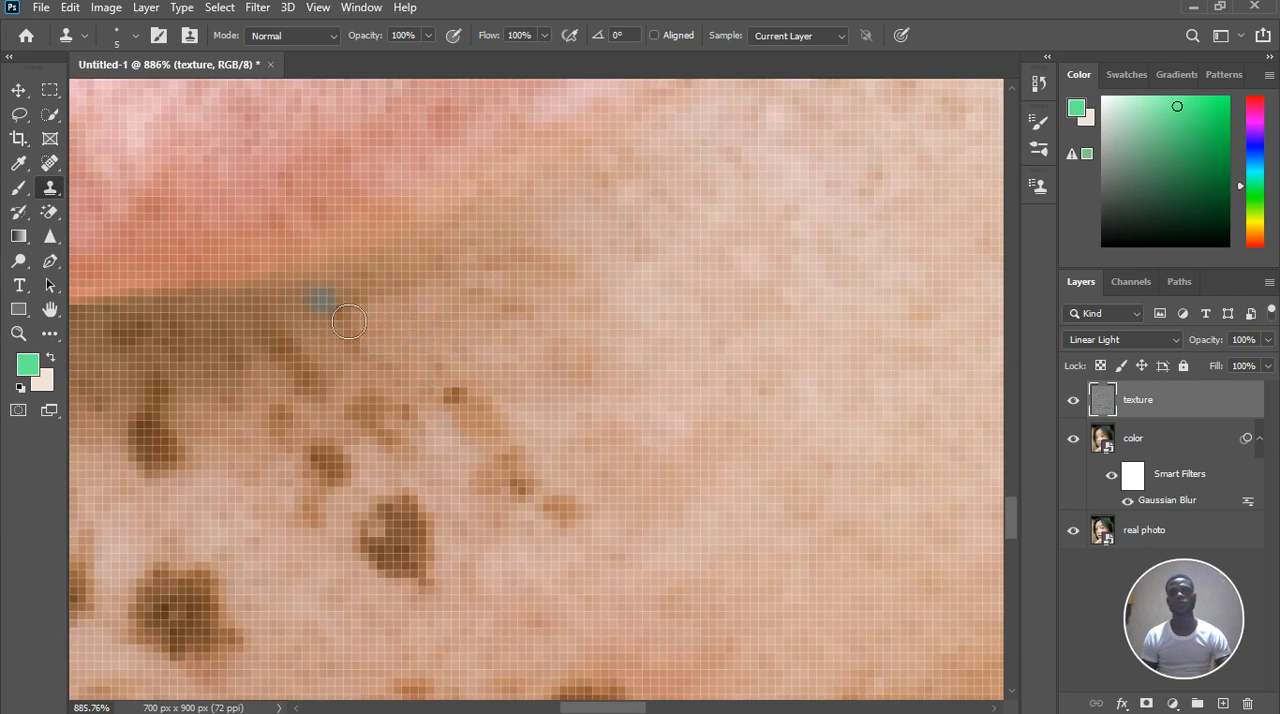
{"action": "left_click", "coordinate": [366, 293]}
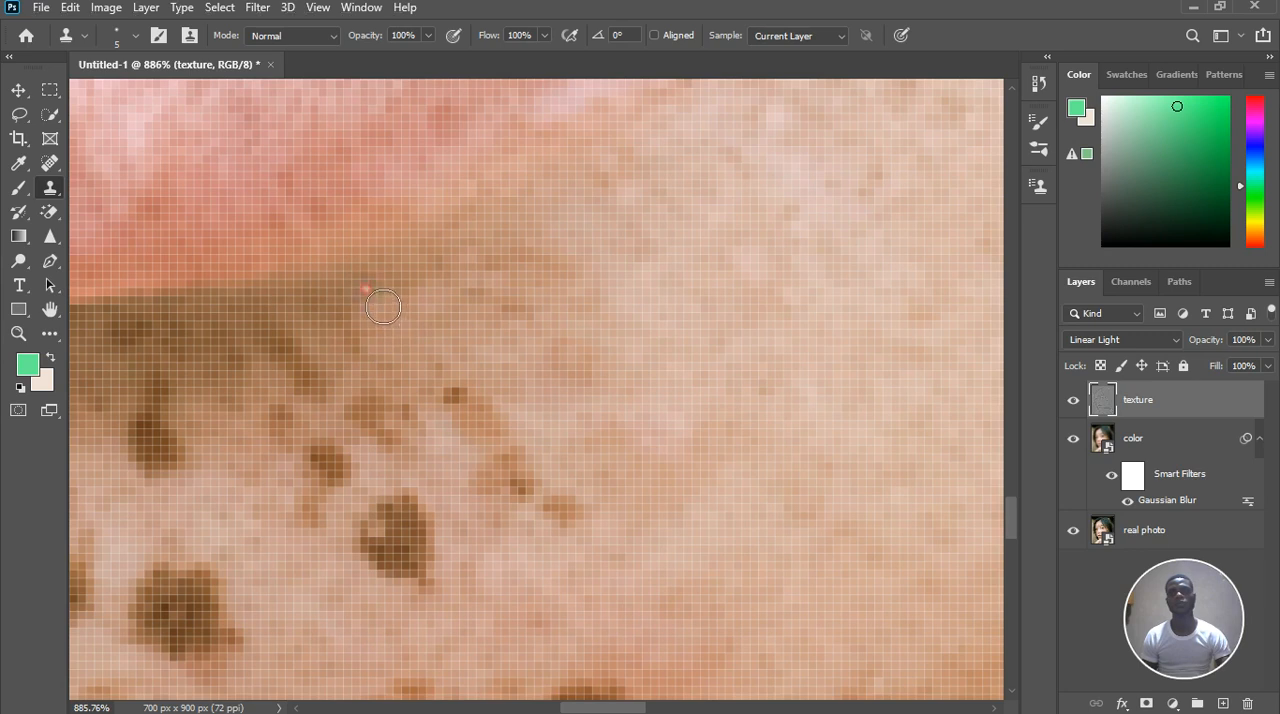
{"action": "left_click", "coordinate": [368, 300]}
{"action": "left_click", "coordinate": [362, 389], "text": "alt"}
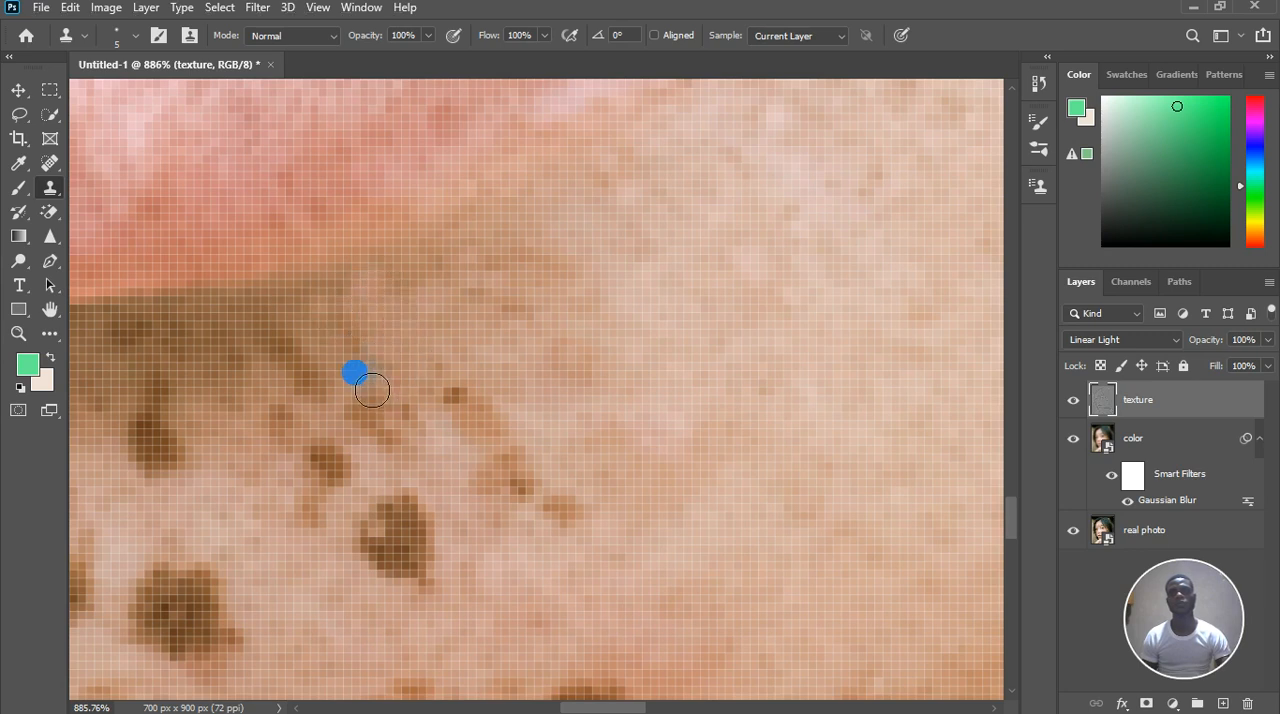
{"action": "left_click", "coordinate": [364, 394]}
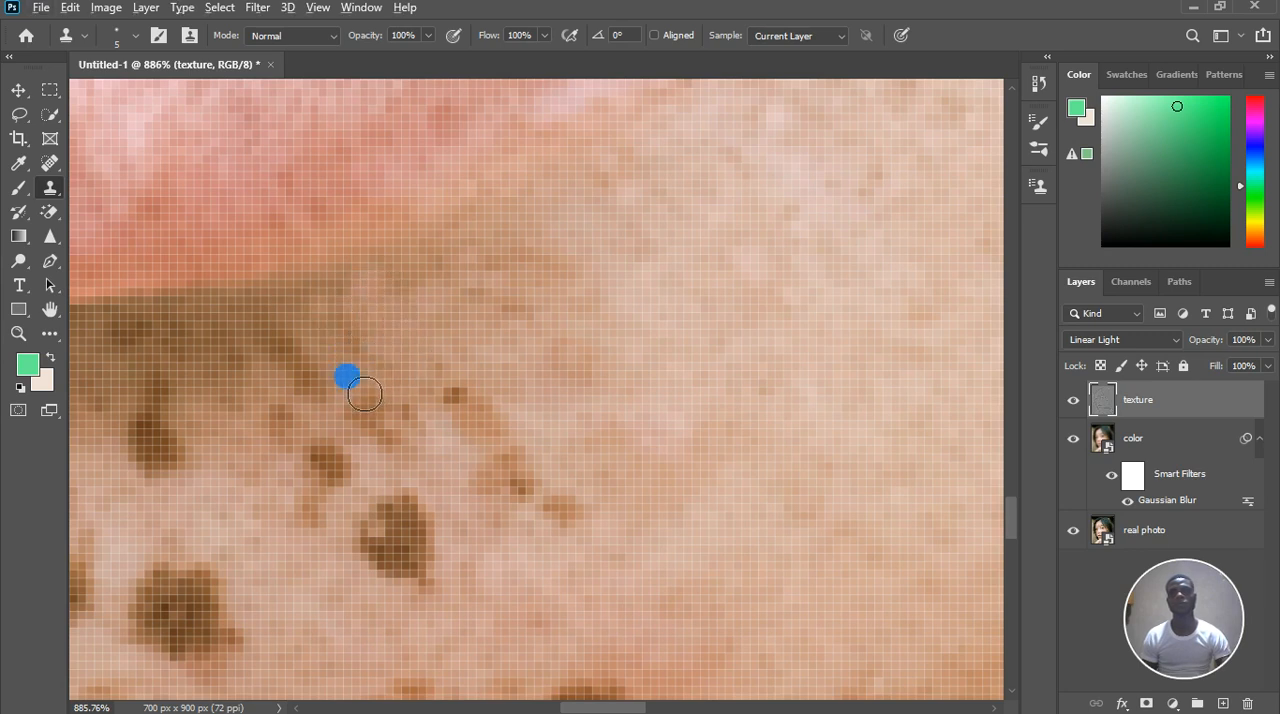
{"action": "left_click", "coordinate": [364, 348]}
{"action": "left_click", "coordinate": [434, 349], "text": "alt"}
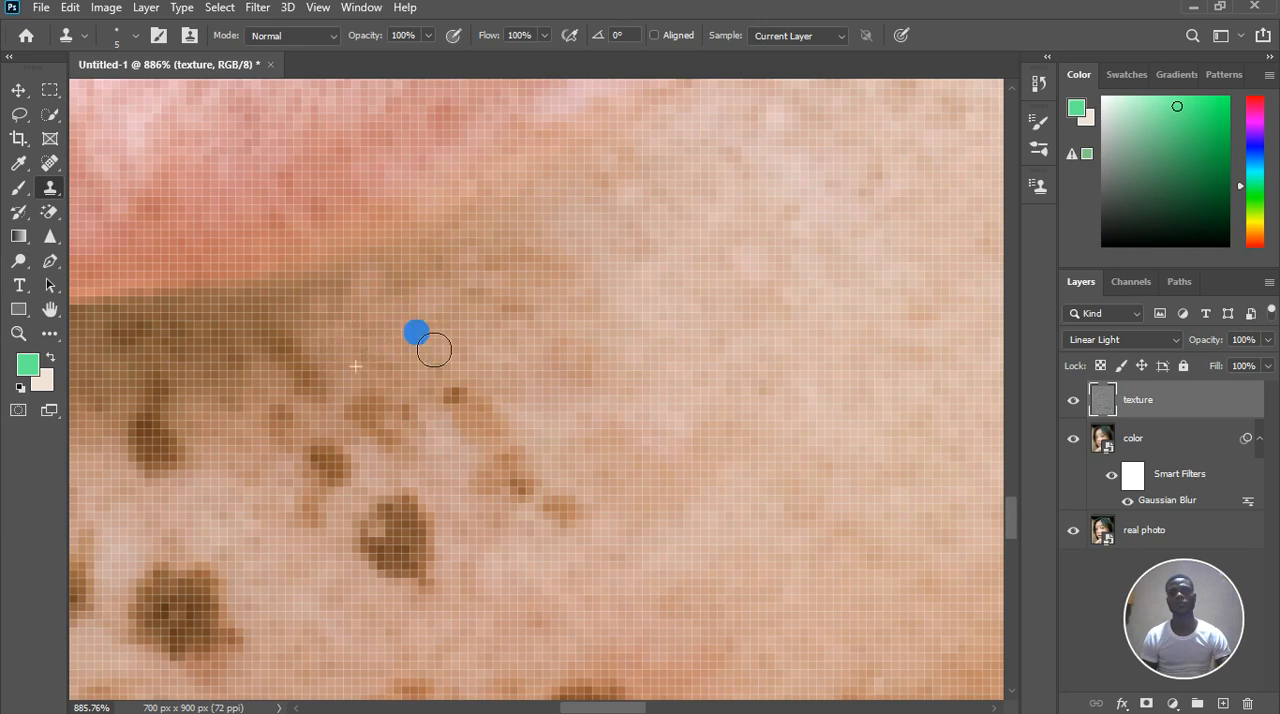
Clone skin texture over the faint brown specks beneath the outer part of the lower lip
{"action": "left_click", "coordinate": [479, 271]}
{"action": "left_click", "coordinate": [600, 268], "text": "alt"}
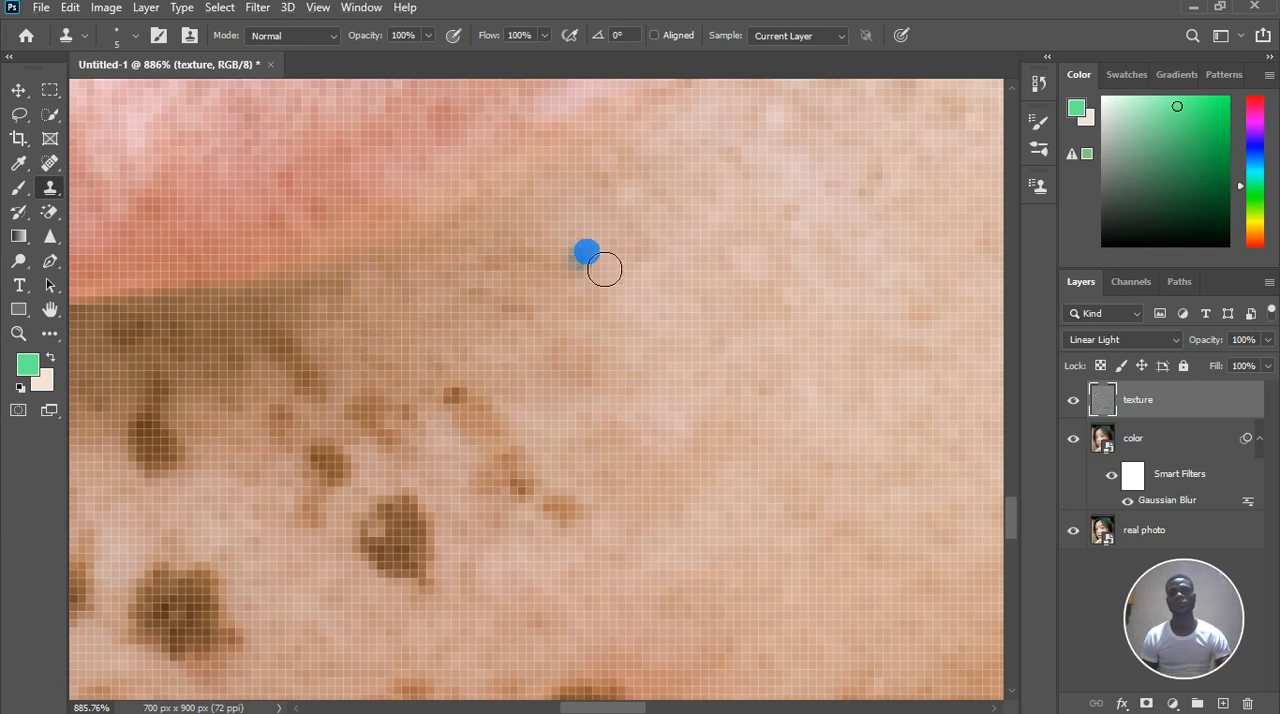
{"action": "left_click", "coordinate": [558, 352], "text": "alt"}
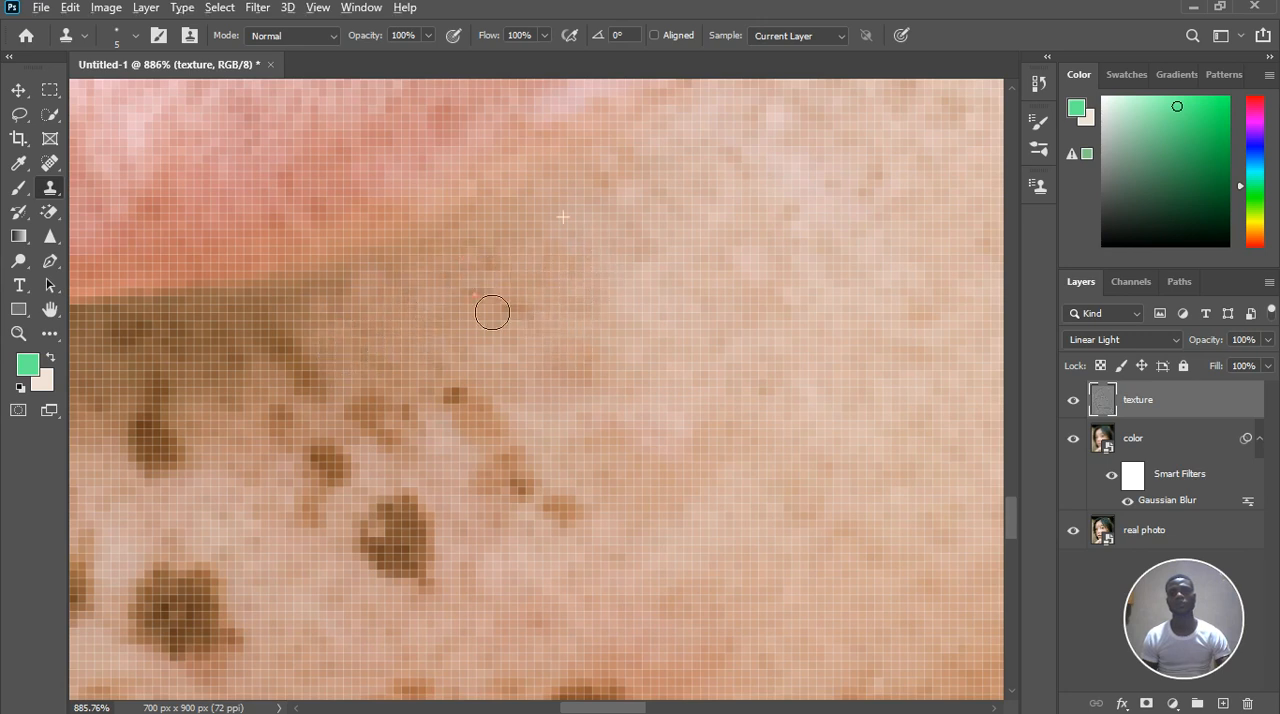
Clone clear skin over the elongated diagonal freckle on the chin and the small freckle at its lower end
{"action": "left_click", "coordinate": [449, 460], "text": "alt"}
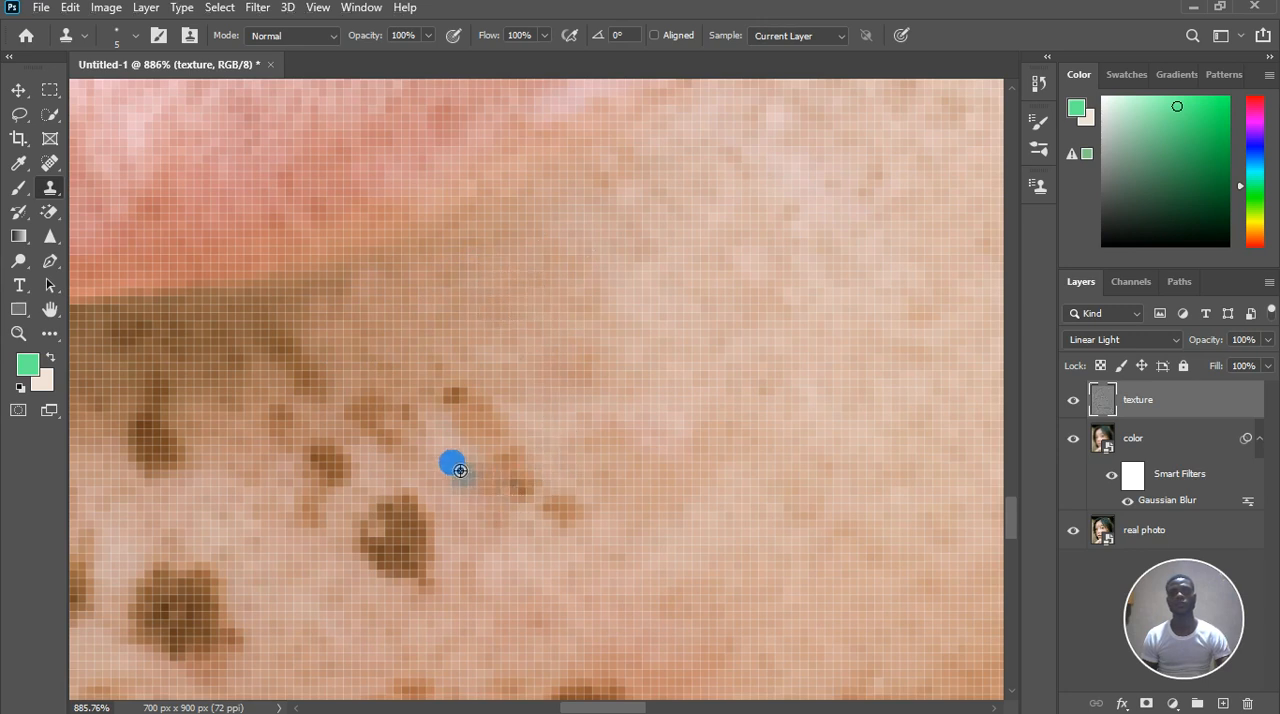
{"action": "left_click", "coordinate": [494, 417]}
{"action": "left_click", "coordinate": [452, 394]}
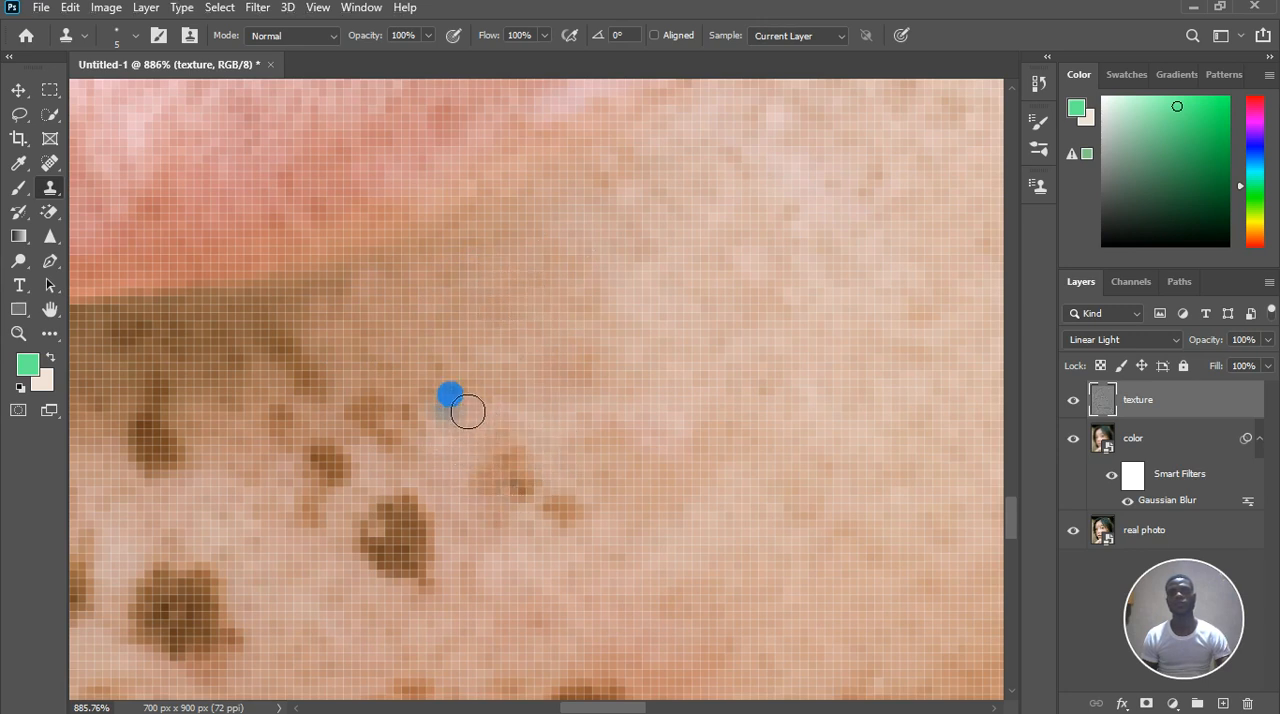
{"action": "left_click", "coordinate": [541, 550], "text": "alt"}
{"action": "left_click", "coordinate": [565, 515]}
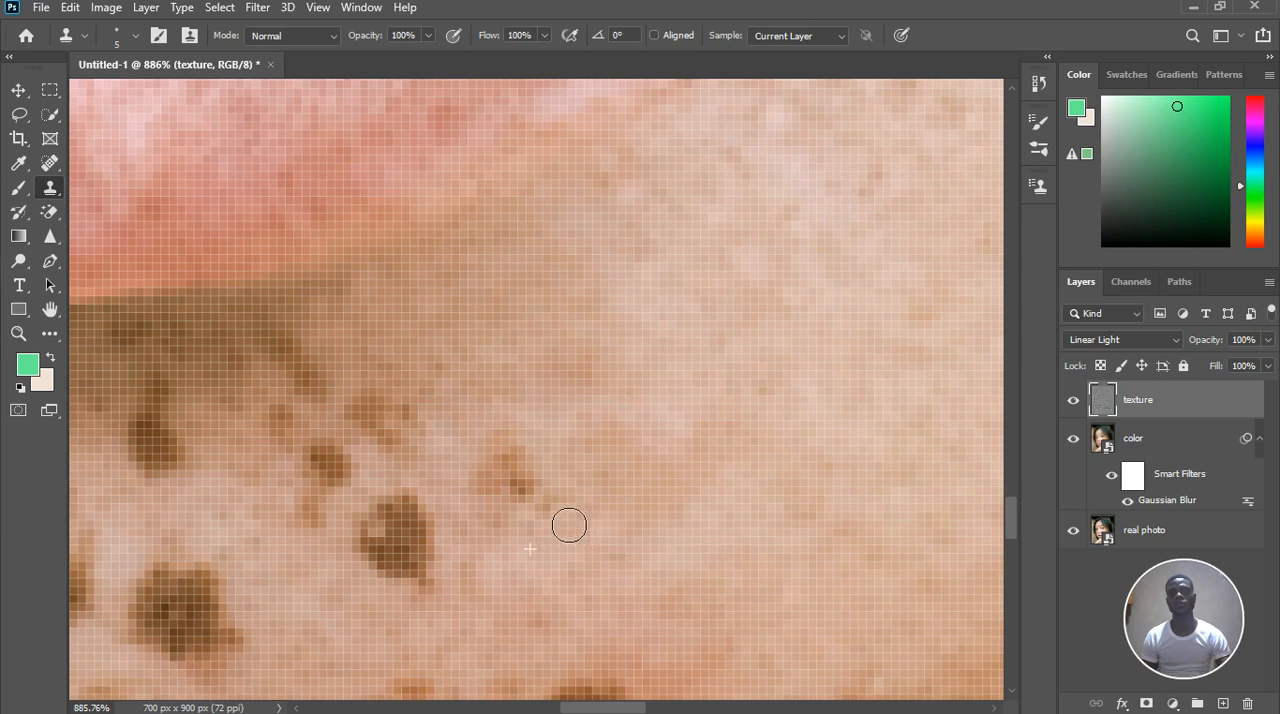
Clone surrounding skin over the remaining brown freckle between the cleared chin area and the large dark spot
{"action": "left_click", "coordinate": [494, 521]}
{"action": "left_click", "coordinate": [551, 459], "text": "alt"}
{"action": "left_click", "coordinate": [523, 468]}
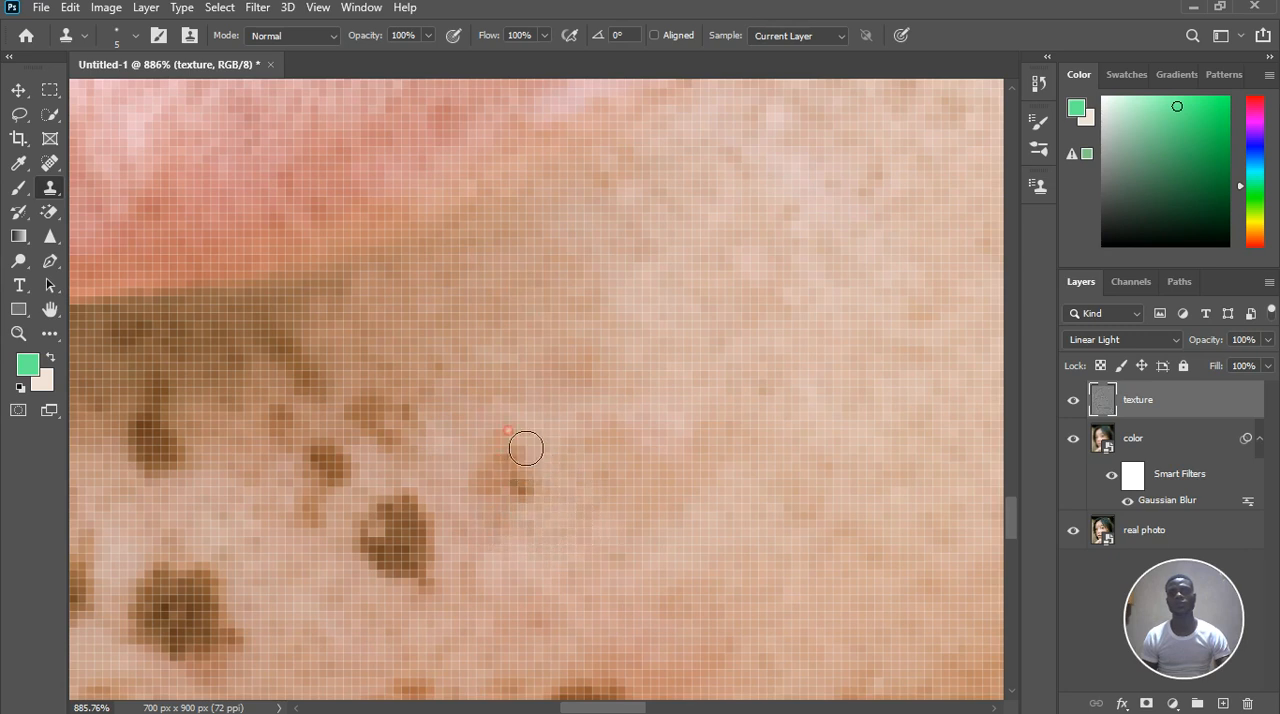
{"action": "left_click", "coordinate": [503, 543]}
{"action": "left_click", "coordinate": [514, 503]}
{"action": "left_click_drag", "start_coordinate": [538, 516], "coordinate": [549, 537]}
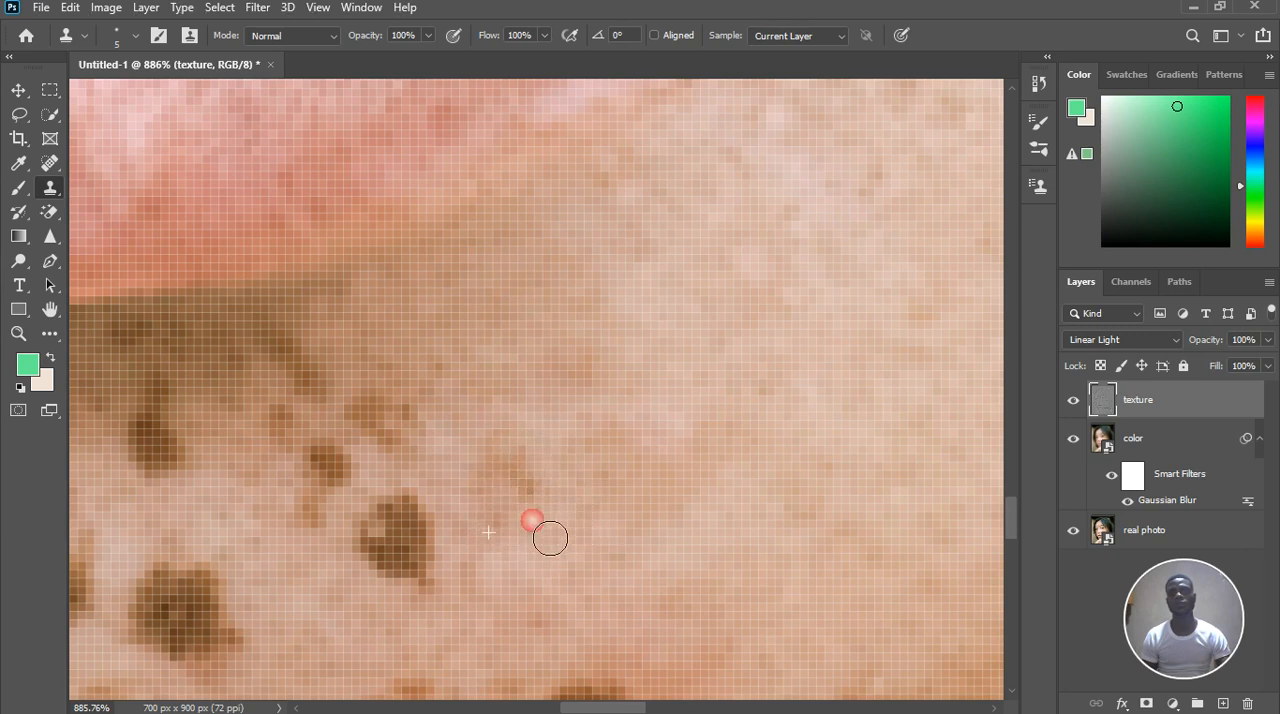
{"action": "left_click", "coordinate": [538, 524], "text": "alt"}
{"action": "left_click", "coordinate": [543, 502]}
{"action": "left_click", "coordinate": [535, 483]}
{"action": "left_click", "coordinate": [509, 468]}
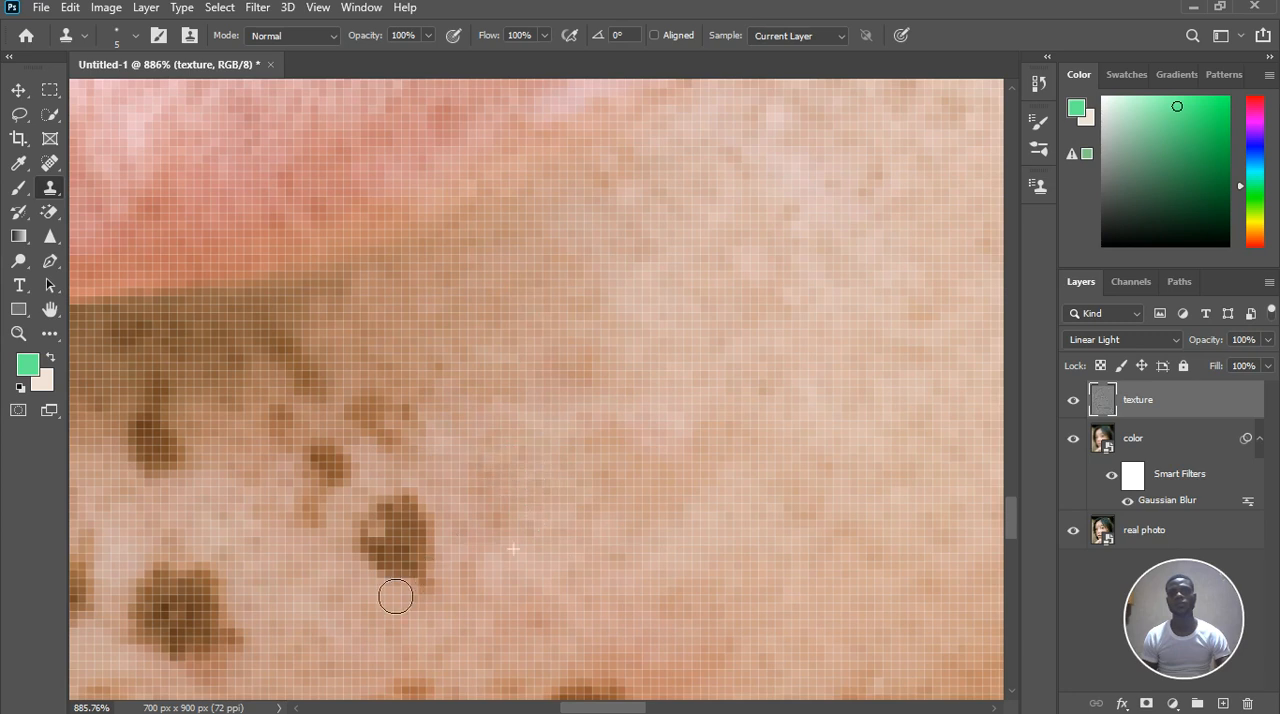
Clone skin texture over the sides and upper part of the large dark spot on the chin
{"action": "left_click", "coordinate": [350, 595], "text": "alt"}
{"action": "left_click", "coordinate": [390, 579]}
{"action": "left_click", "coordinate": [463, 558], "text": "alt"}
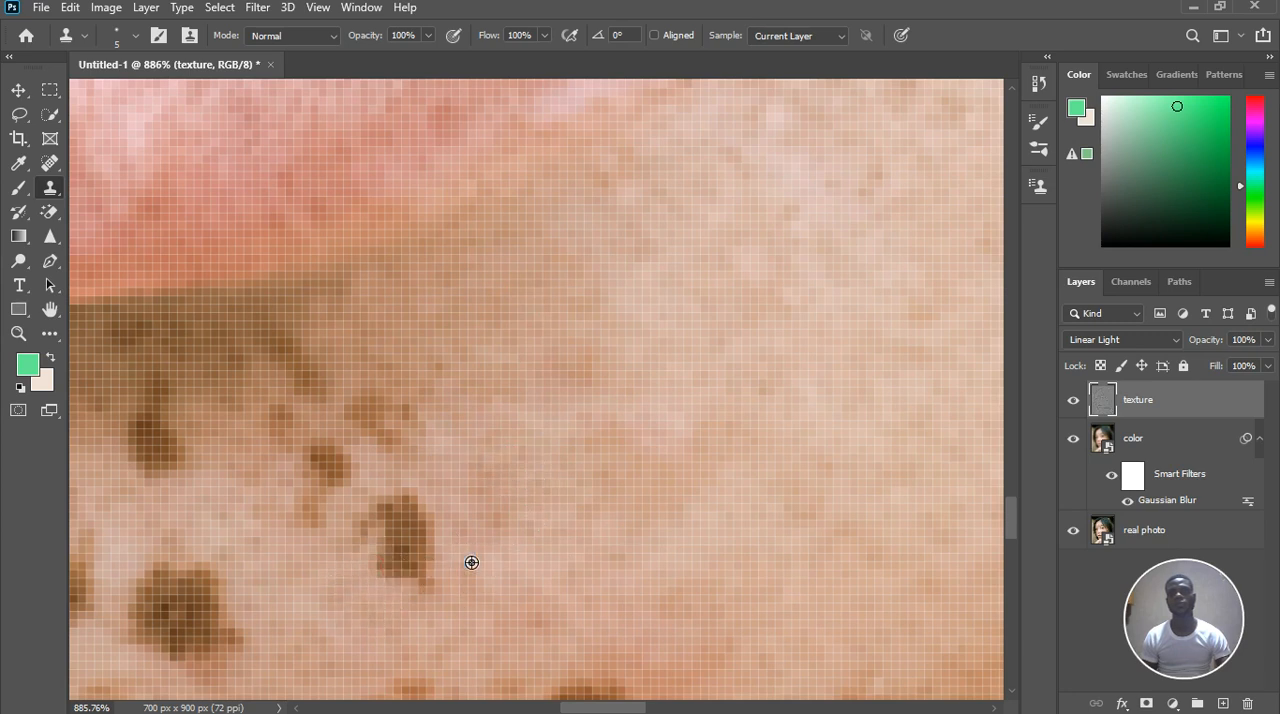
{"action": "left_click", "coordinate": [443, 554]}
{"action": "left_click", "coordinate": [408, 527]}
{"action": "left_click", "coordinate": [386, 484], "text": "alt"}
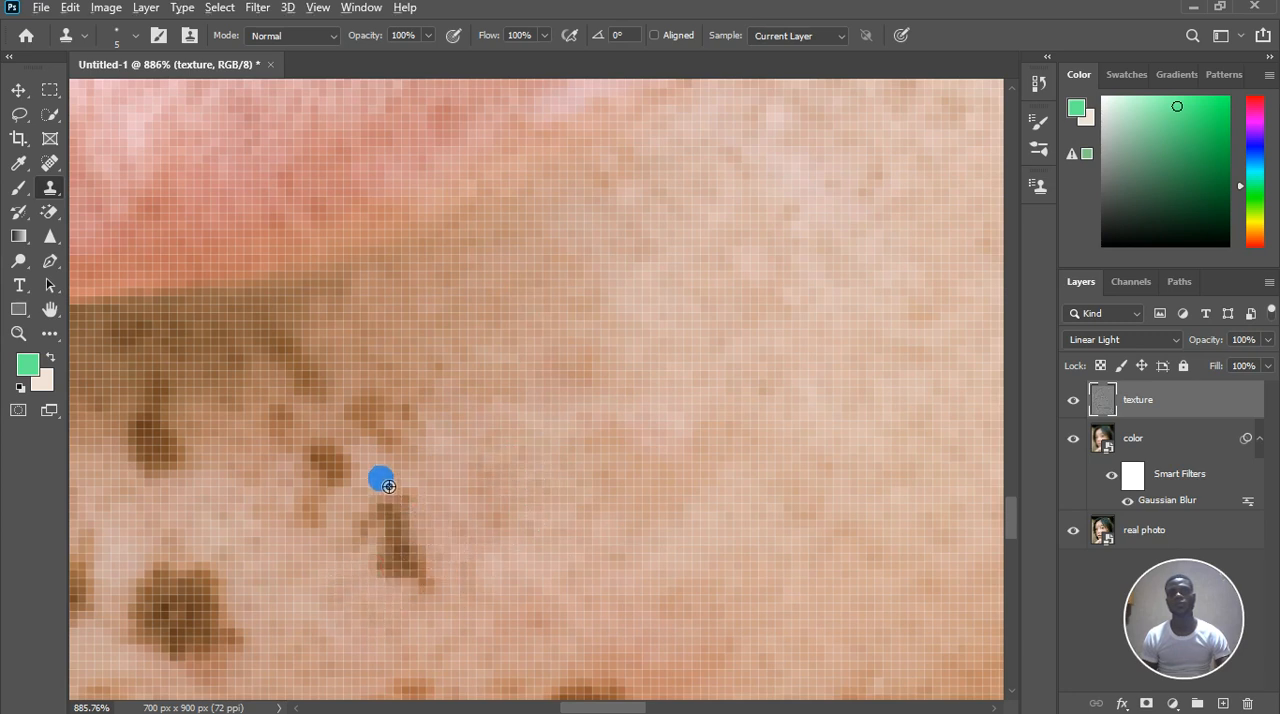
{"action": "left_click", "coordinate": [400, 508]}
{"action": "left_click", "coordinate": [403, 528]}
{"action": "left_click", "coordinate": [384, 530]}
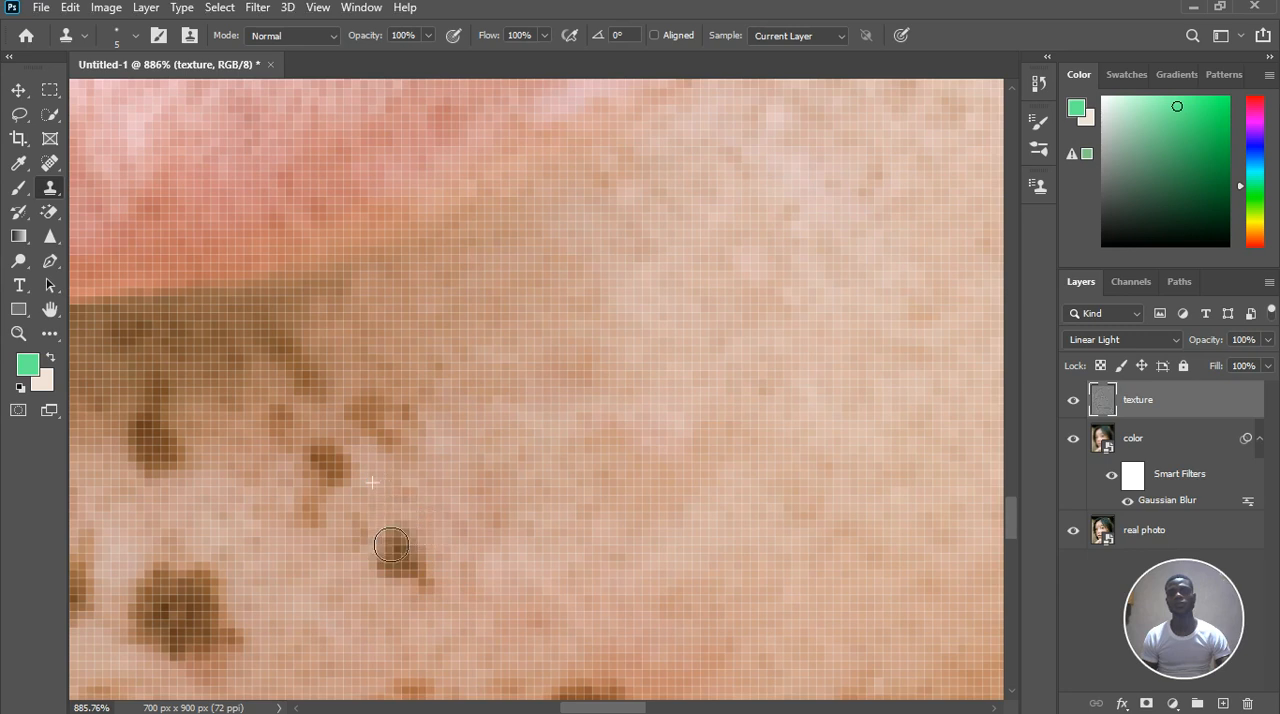
Clone clean skin over the lower remnants and tail of the large dark chin spot
{"action": "left_click", "coordinate": [364, 578], "text": "alt"}
{"action": "left_click", "coordinate": [391, 570]}
{"action": "left_click", "coordinate": [431, 610], "text": "alt"}
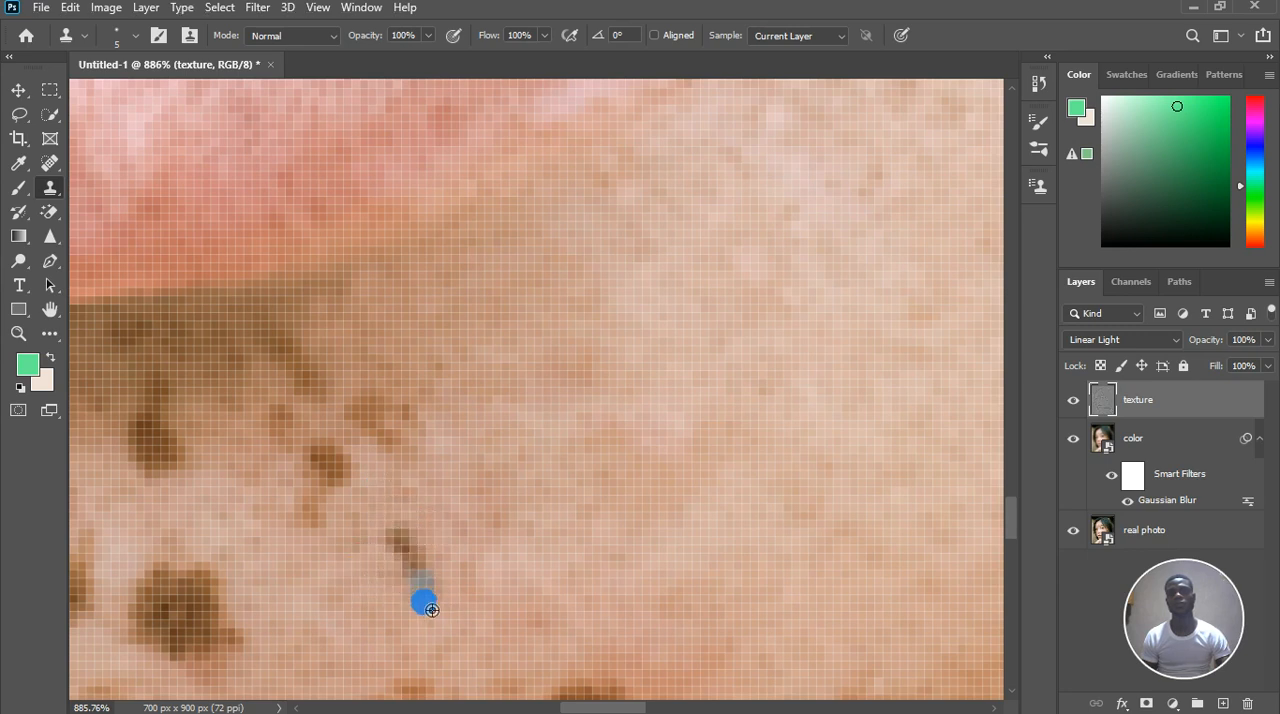
{"action": "left_click", "coordinate": [430, 597]}
{"action": "left_click", "coordinate": [419, 574]}
{"action": "left_click", "coordinate": [400, 514], "text": "alt"}
{"action": "left_click", "coordinate": [401, 532]}
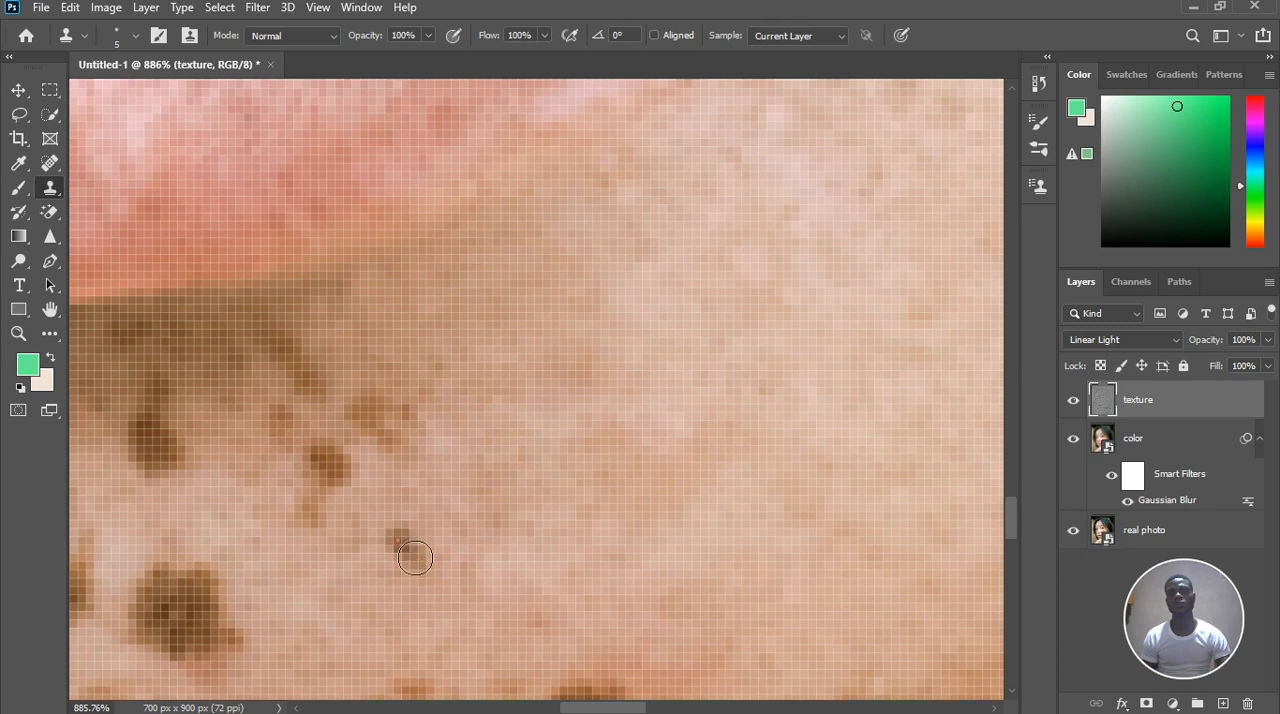
{"action": "left_click", "coordinate": [406, 549]}
{"action": "left_click", "coordinate": [410, 550]}
Clone skin texture over the brown freckle cluster above the cleared chin spot and blend its outer edge
{"action": "left_click", "coordinate": [378, 478], "text": "alt"}
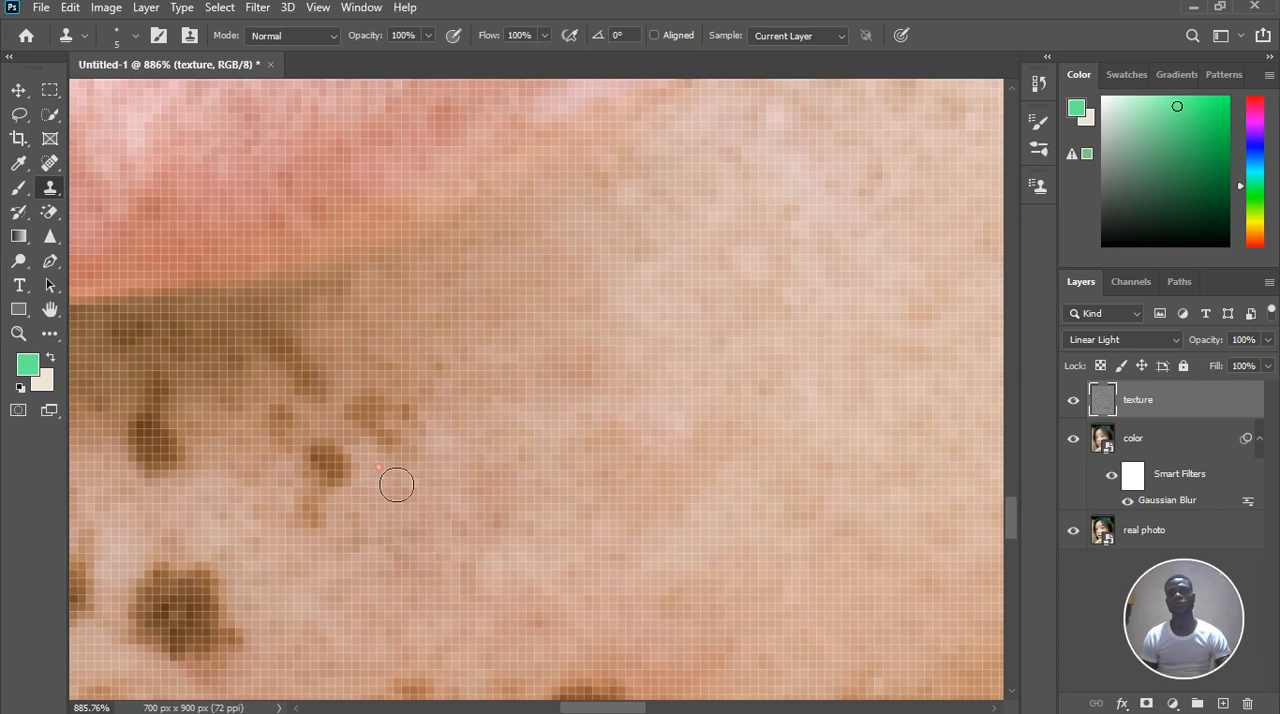
{"action": "left_click", "coordinate": [378, 437]}
{"action": "left_click", "coordinate": [374, 367], "text": "alt"}
{"action": "left_click", "coordinate": [376, 415]}
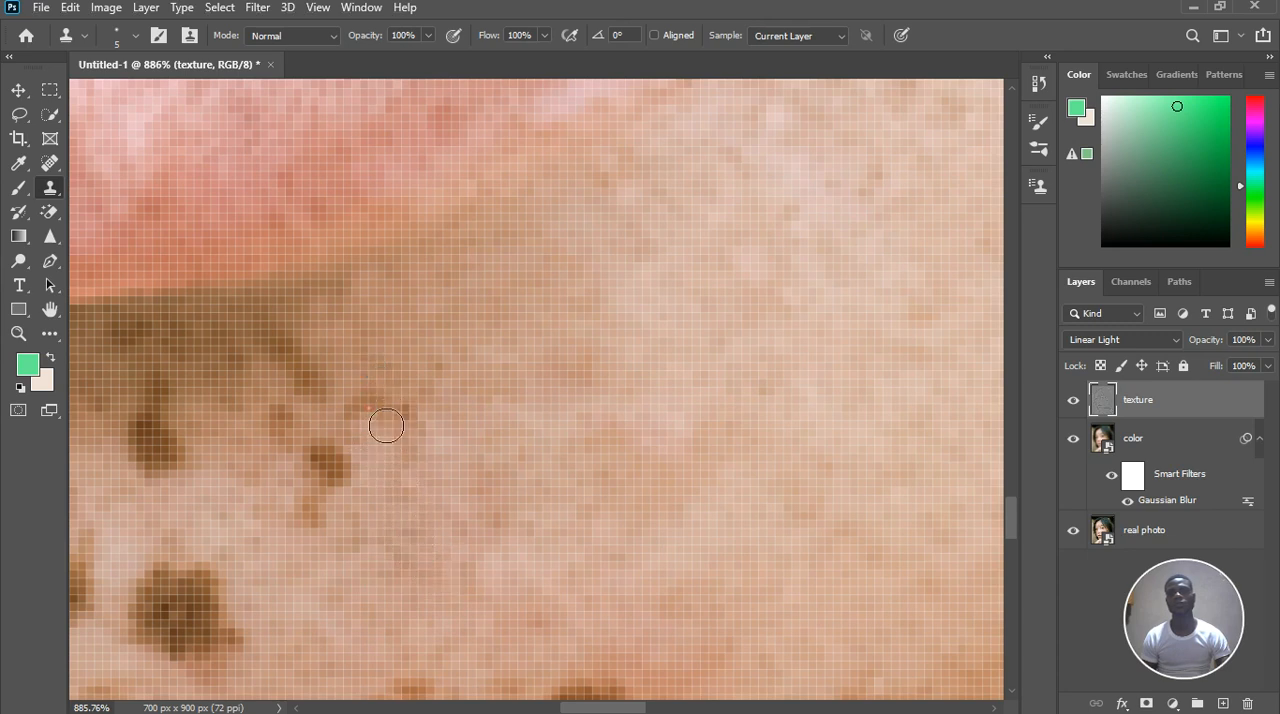
{"action": "left_click", "coordinate": [410, 431]}
{"action": "left_click", "coordinate": [425, 446]}
{"action": "left_click_drag", "start_coordinate": [454, 422], "coordinate": [461, 390]}
{"action": "left_click", "coordinate": [421, 446]}
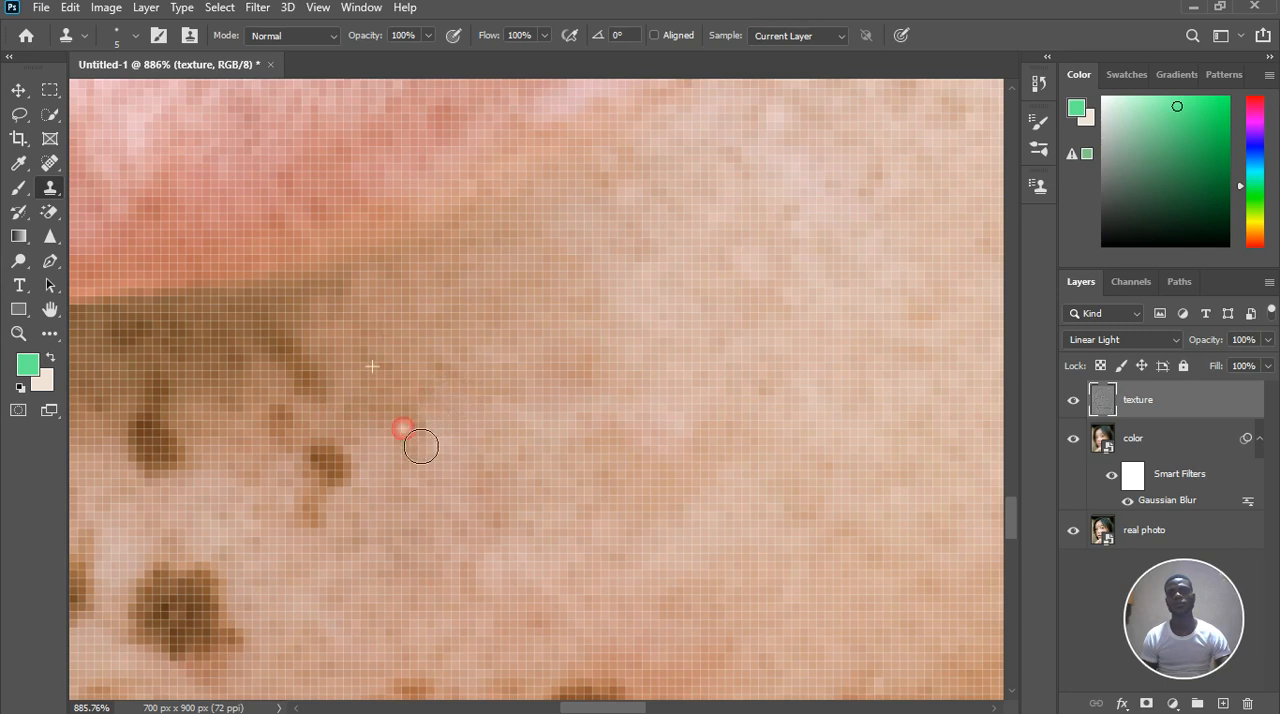
Clone clean skin texture over the small brown freckle and its tail above the large dark chin spot
{"action": "mouse_move", "coordinate": [348, 492]}
{"action": "left_mouse_down"}
{"action": "mouse_move", "coordinate": [323, 509]}
{"action": "mouse_move", "coordinate": [347, 466]}
{"action": "mouse_move", "coordinate": [324, 456]}
{"action": "left_mouse_up"}
{"action": "left_click", "coordinate": [300, 483], "text": "alt"}
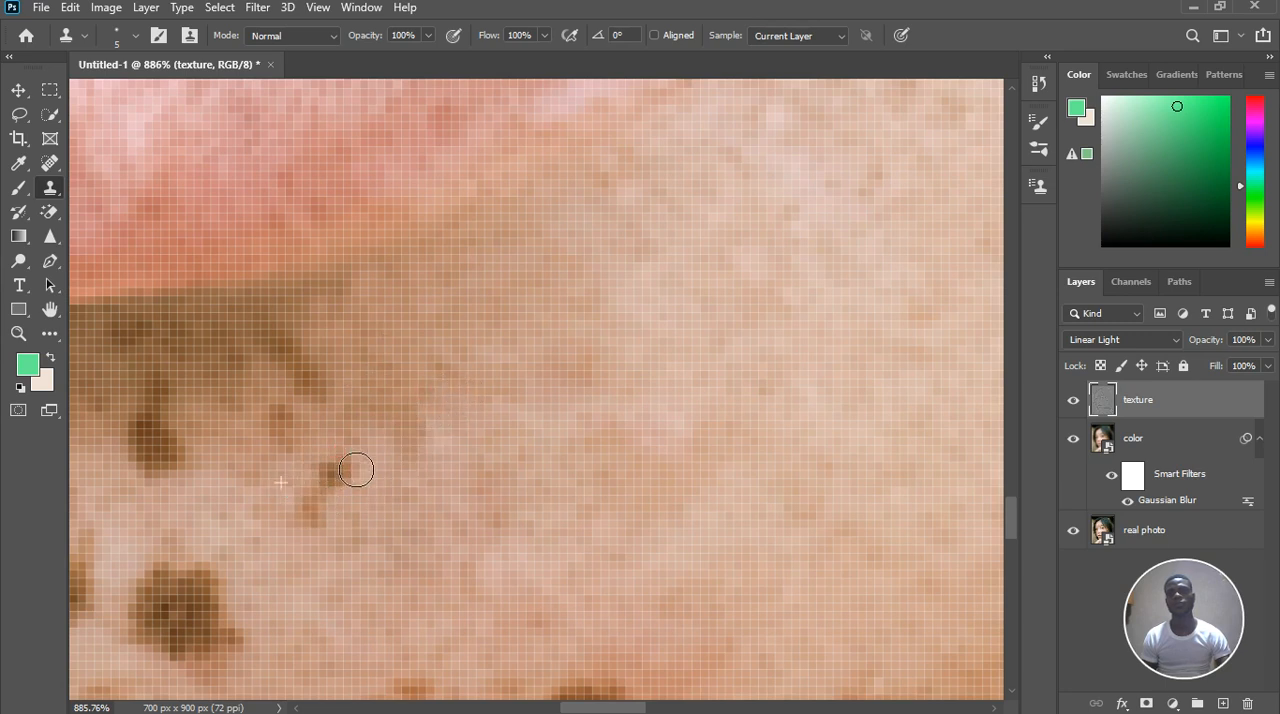
{"action": "left_click", "coordinate": [378, 501], "text": "alt"}
{"action": "left_click", "coordinate": [363, 492]}
{"action": "left_click", "coordinate": [352, 487]}
{"action": "left_click", "coordinate": [337, 494]}
{"action": "left_click", "coordinate": [334, 514]}
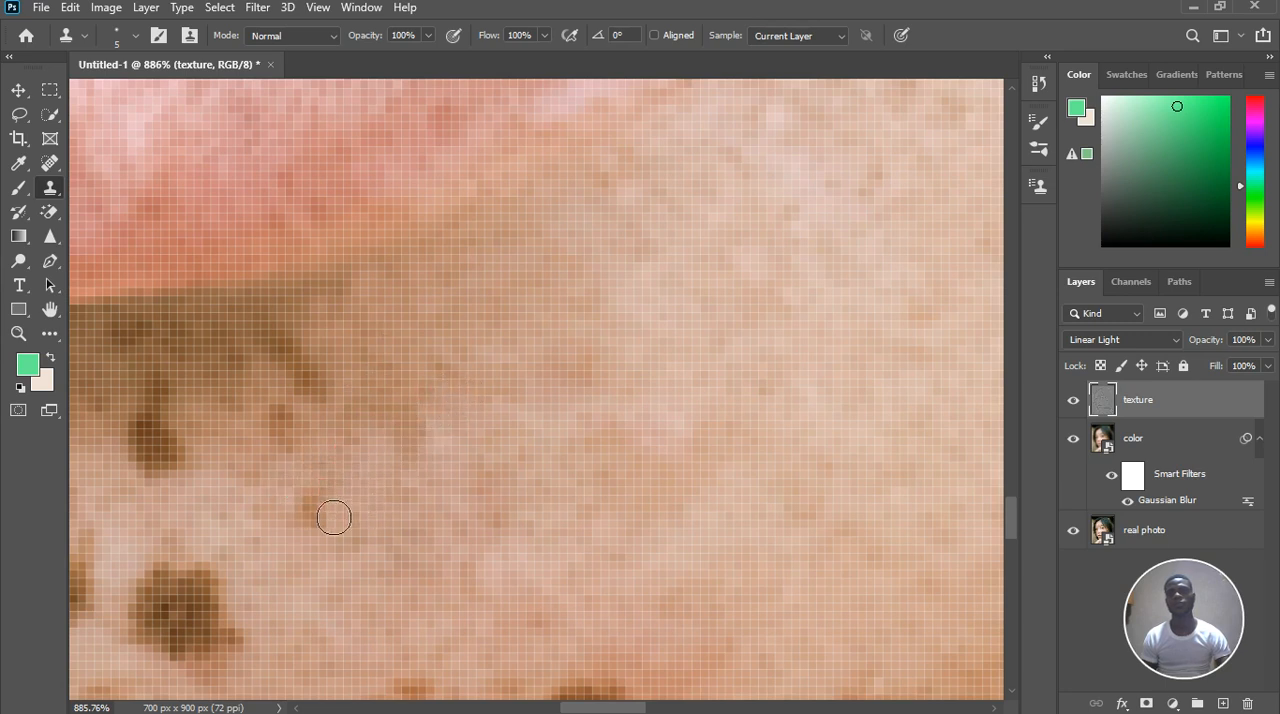
{"action": "left_click_drag", "start_coordinate": [346, 525], "coordinate": [340, 540]}
Clone skin over the faint freckle and curved dark mark below the lower lip, blending the surrounding skin
{"action": "left_click", "coordinate": [254, 458], "text": "alt"}
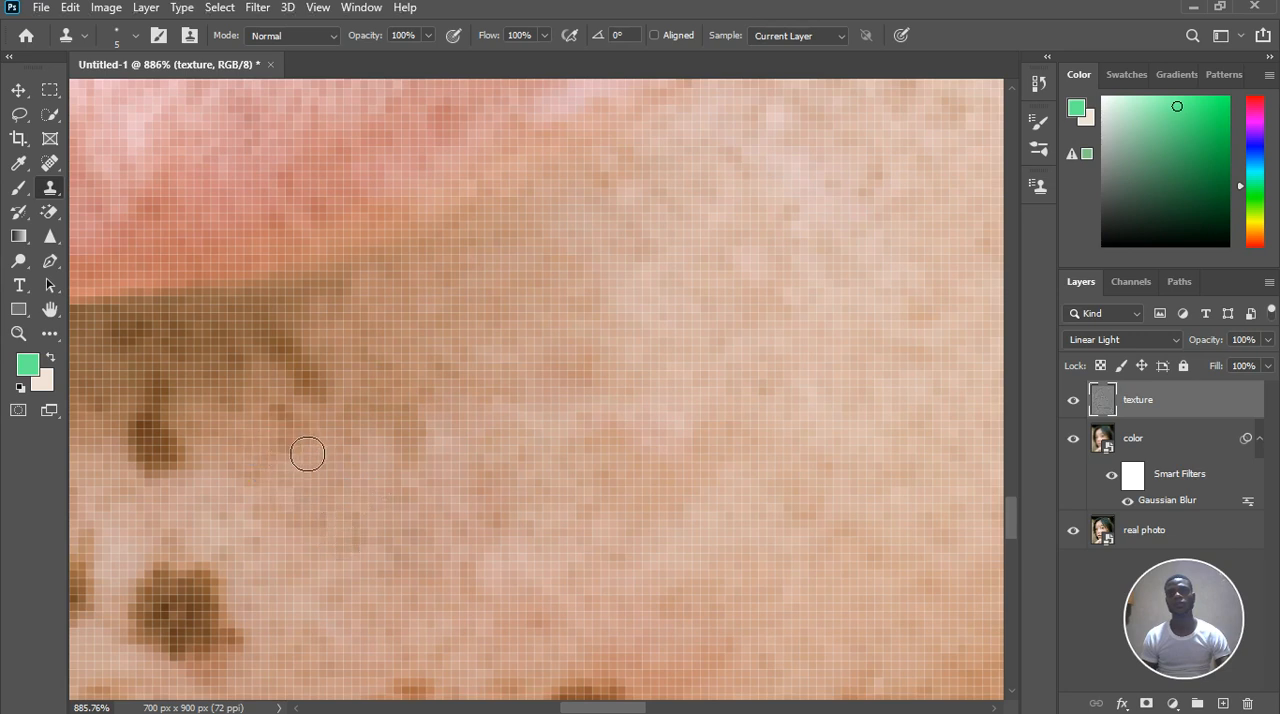
{"action": "left_click_drag", "start_coordinate": [344, 402], "coordinate": [294, 382]}
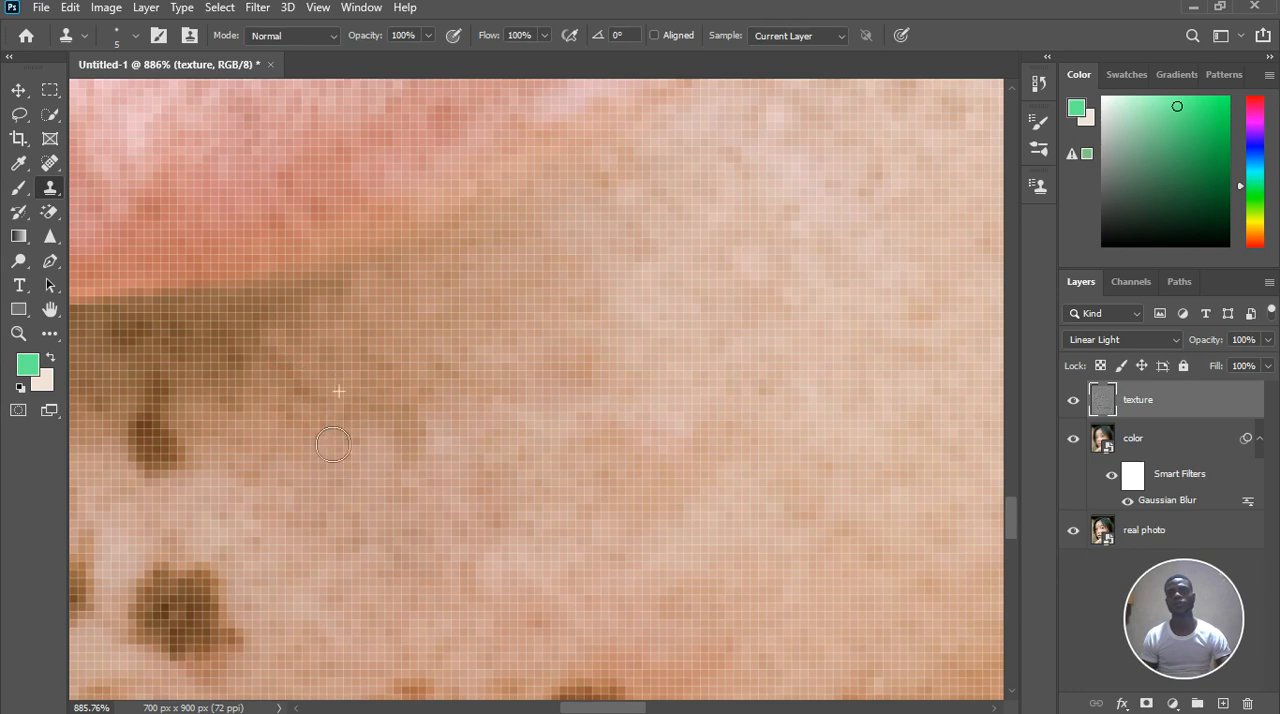
{"action": "left_click", "coordinate": [297, 394]}
{"action": "left_click", "coordinate": [389, 431]}
{"action": "left_click", "coordinate": [385, 425], "text": "alt"}
{"action": "left_click", "coordinate": [420, 431]}
{"action": "left_click", "coordinate": [447, 396]}
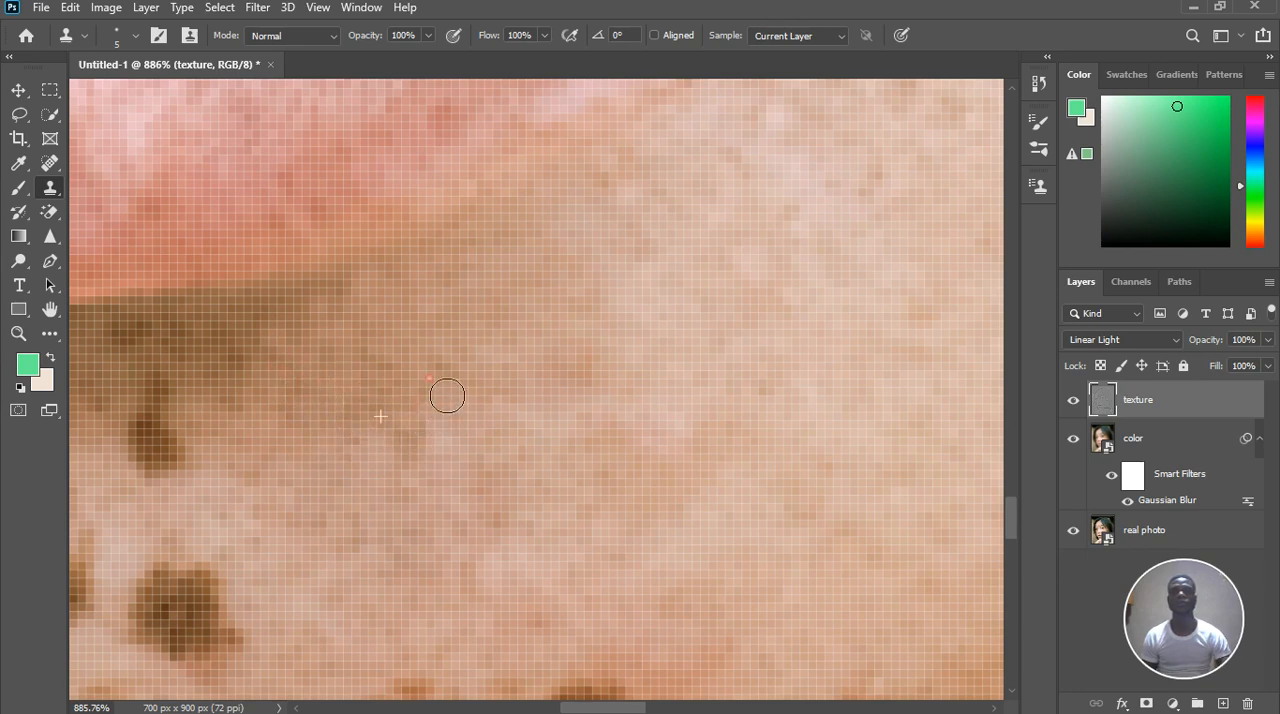
{"action": "left_click", "coordinate": [366, 457]}
Clone neighbouring skin texture over the elongated dark freckle just below the lower lip's shadow
{"action": "scroll", "coordinate": [610, 503], "scroll_direction": "down", "scroll_amount": 3}
{"action": "scroll", "coordinate": [357, 561], "scroll_direction": "up", "scroll_amount": 2}
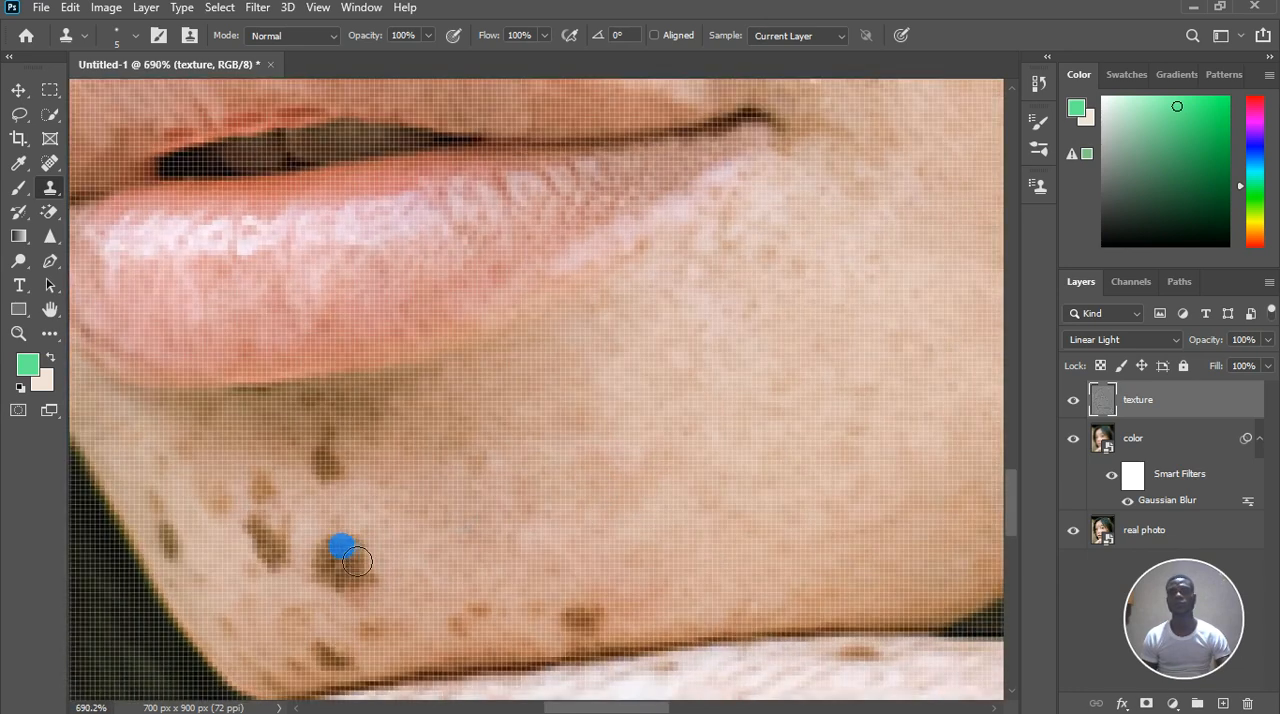
{"action": "scroll", "coordinate": [357, 561], "scroll_direction": "up", "scroll_amount": 1}
{"action": "left_click", "coordinate": [296, 418]}
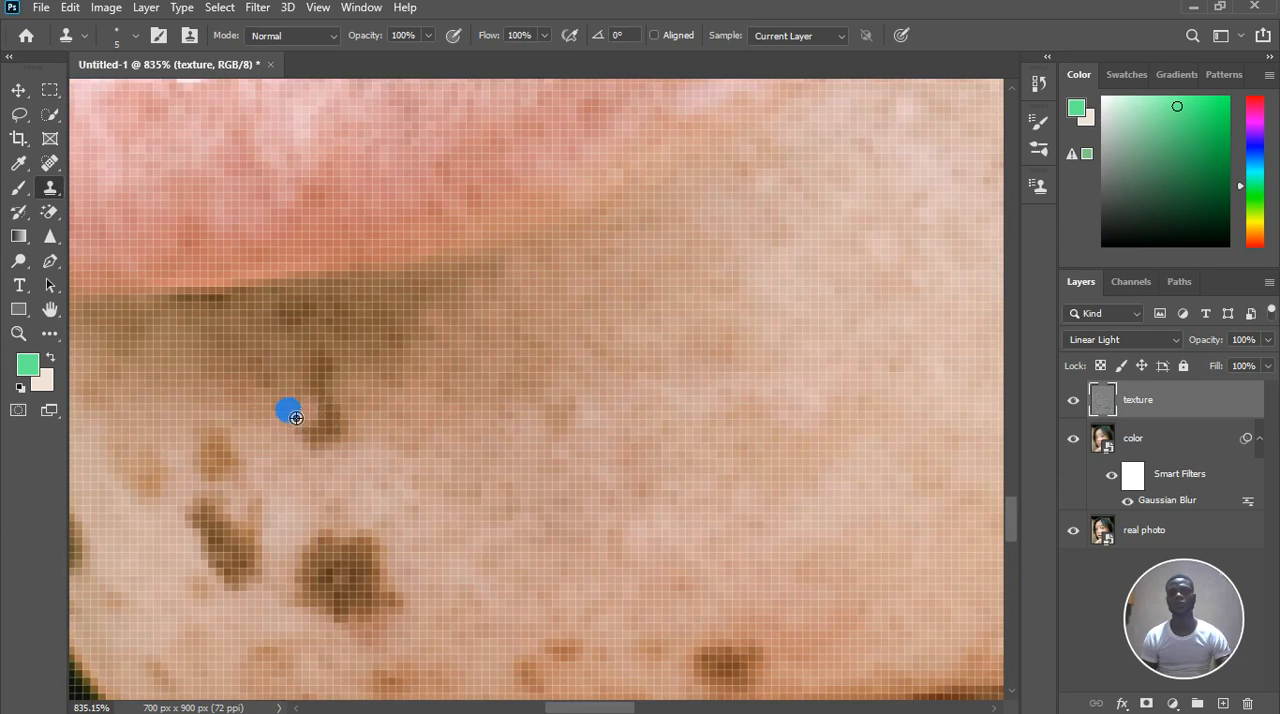
{"action": "left_click_drag", "start_coordinate": [318, 410], "coordinate": [325, 383]}
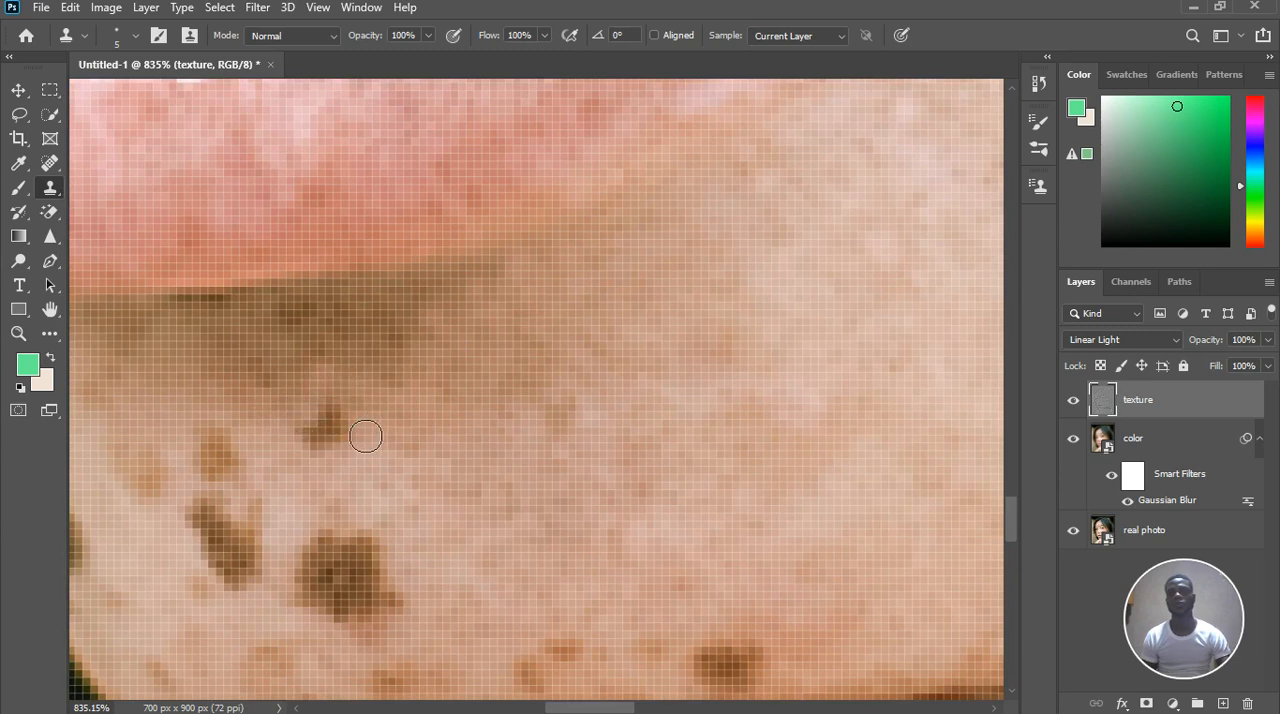
{"action": "mouse_move", "coordinate": [320, 428]}
{"action": "left_mouse_down"}
{"action": "mouse_move", "coordinate": [325, 452]}
{"action": "mouse_move", "coordinate": [364, 436]}
{"action": "mouse_move", "coordinate": [353, 412]}
{"action": "mouse_move", "coordinate": [336, 457]}
{"action": "mouse_move", "coordinate": [303, 429]}
{"action": "mouse_move", "coordinate": [260, 352]}
{"action": "mouse_move", "coordinate": [279, 360]}
{"action": "left_mouse_up"}
{"action": "left_click", "coordinate": [345, 457]}
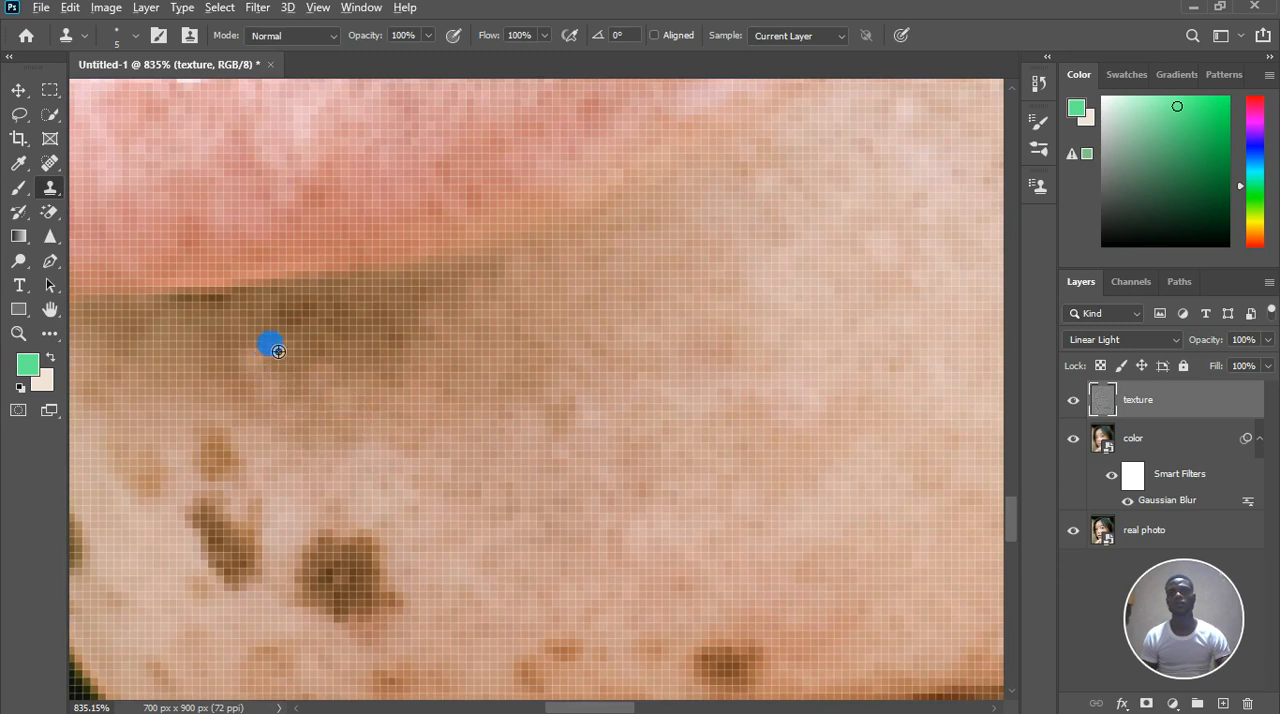
Clone skin texture over the dark patches within the shadow directly beneath the lower lip
{"action": "left_click", "coordinate": [312, 331]}
{"action": "left_click", "coordinate": [388, 338]}
{"action": "left_click", "coordinate": [463, 325], "text": "alt"}
{"action": "left_click", "coordinate": [374, 336]}
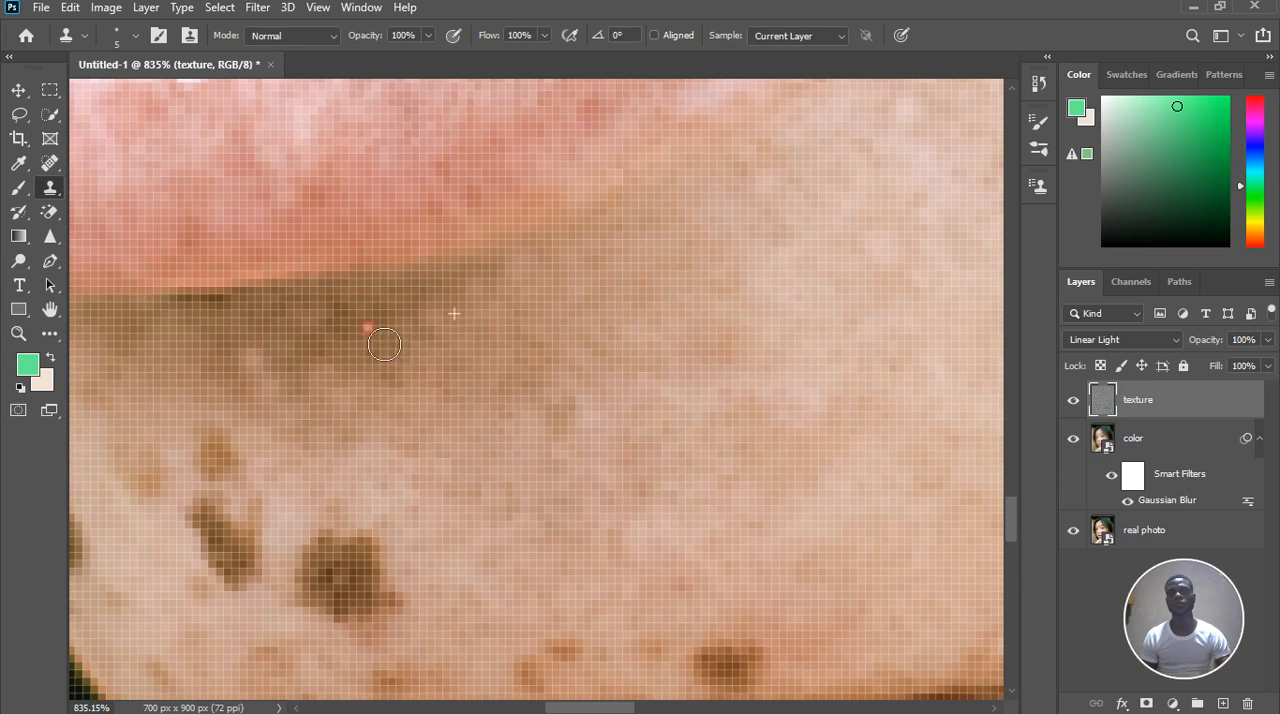
{"action": "left_click", "coordinate": [359, 341]}
{"action": "left_click", "coordinate": [350, 322]}
{"action": "mouse_move", "coordinate": [422, 328]}
{"action": "left_mouse_down"}
{"action": "mouse_move", "coordinate": [414, 373]}
{"action": "mouse_move", "coordinate": [328, 371]}
{"action": "mouse_move", "coordinate": [409, 358]}
{"action": "mouse_move", "coordinate": [409, 381]}
{"action": "mouse_move", "coordinate": [372, 398]}
{"action": "mouse_move", "coordinate": [400, 417]}
{"action": "mouse_move", "coordinate": [407, 406]}
{"action": "mouse_move", "coordinate": [362, 376]}
{"action": "left_mouse_up"}
{"action": "left_click", "coordinate": [455, 324], "text": "alt"}
{"action": "left_click", "coordinate": [343, 375]}
{"action": "left_click", "coordinate": [332, 370]}
Blend the retouched skin between the lower lip's shadow and the remaining chin spots with cloned texture
{"action": "left_click", "coordinate": [399, 420], "text": "alt"}
{"action": "left_click", "coordinate": [409, 403]}
{"action": "left_click", "coordinate": [392, 414]}
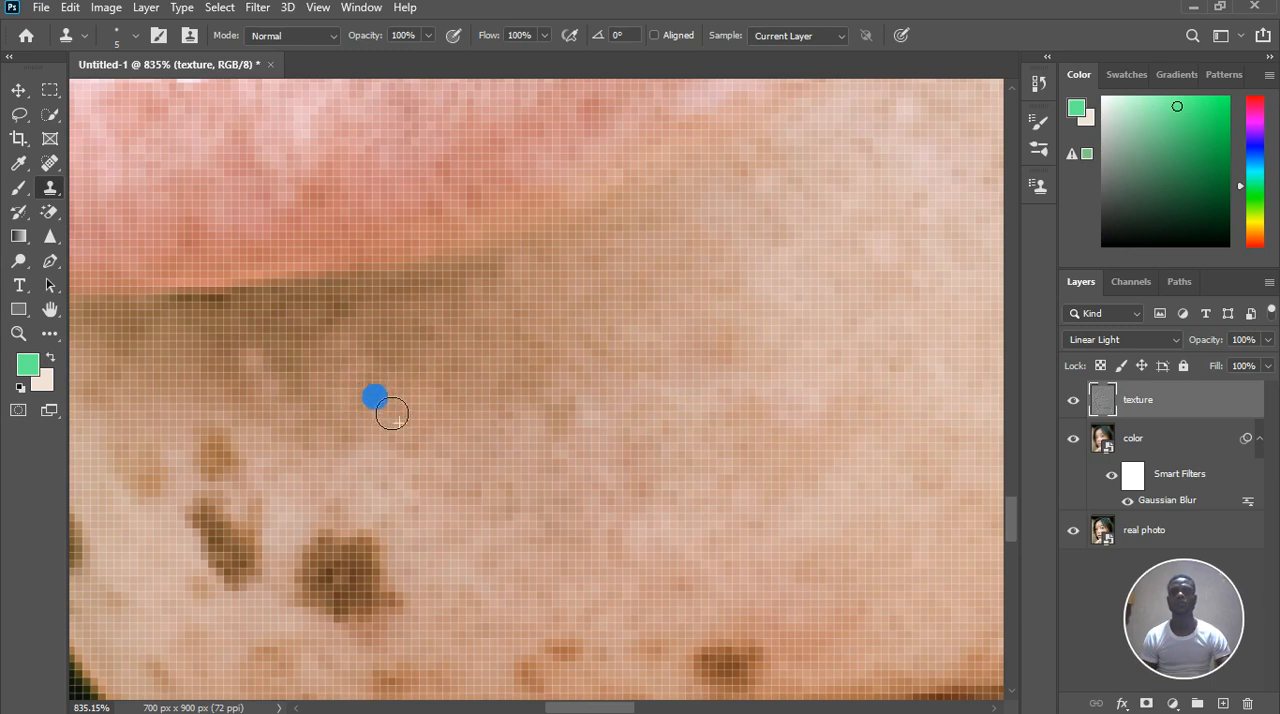
{"action": "left_click", "coordinate": [346, 384], "text": "alt"}
{"action": "left_click", "coordinate": [283, 422]}
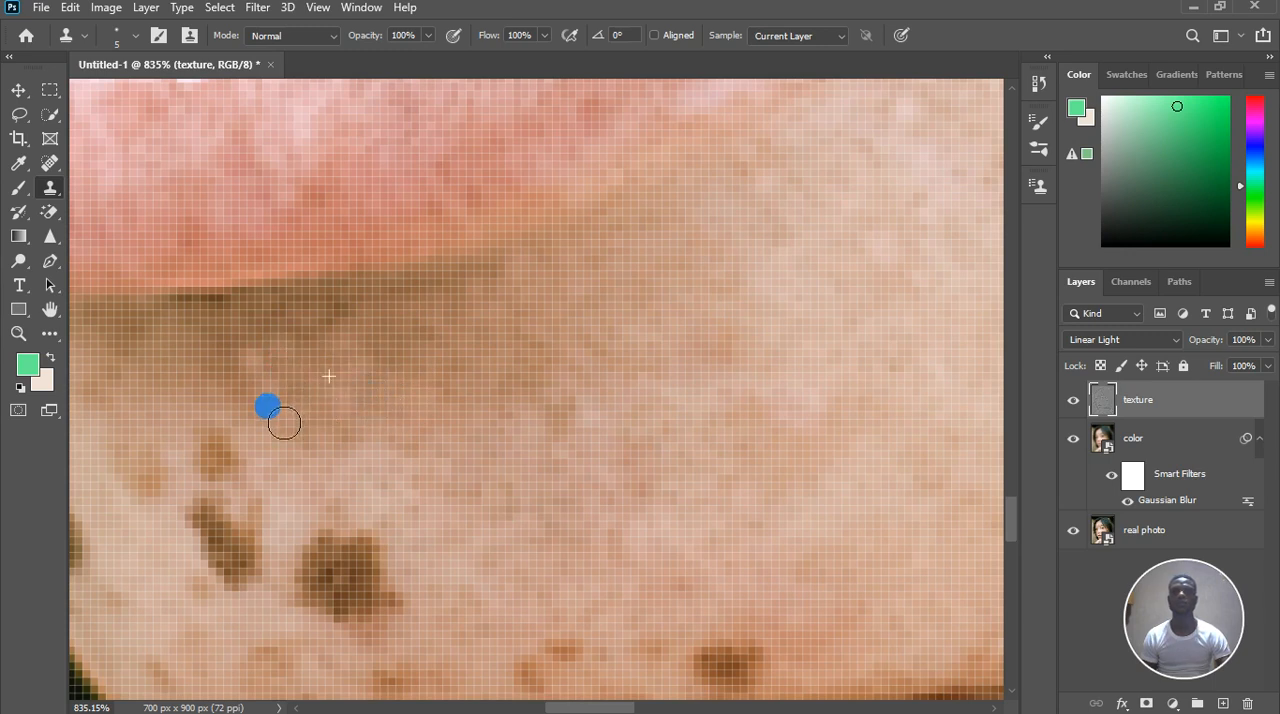
{"action": "left_click", "coordinate": [234, 405]}
{"action": "left_click", "coordinate": [290, 403]}
{"action": "left_click", "coordinate": [412, 419]}
{"action": "scroll", "coordinate": [412, 419], "scroll_direction": "down", "scroll_amount": 1}
{"action": "scroll", "coordinate": [412, 419], "scroll_direction": "down", "scroll_amount": 4}
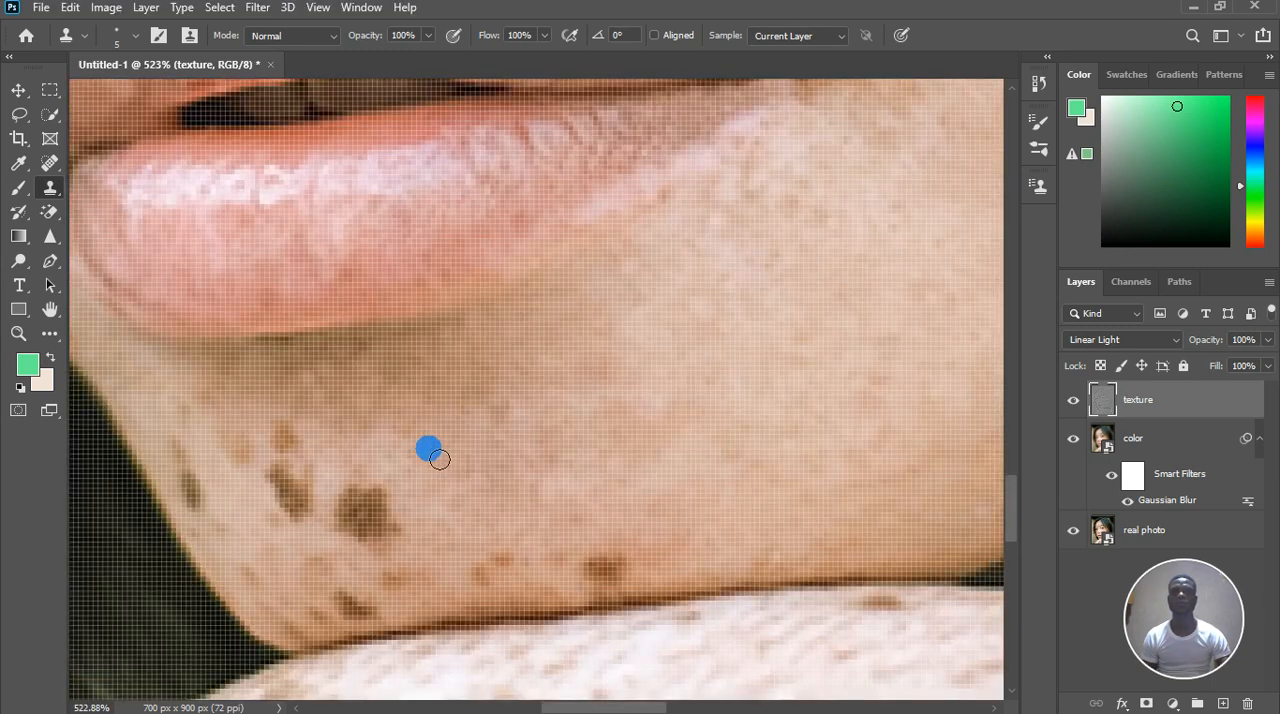
{"action": "scroll", "coordinate": [368, 557], "scroll_direction": "up", "scroll_amount": 4}
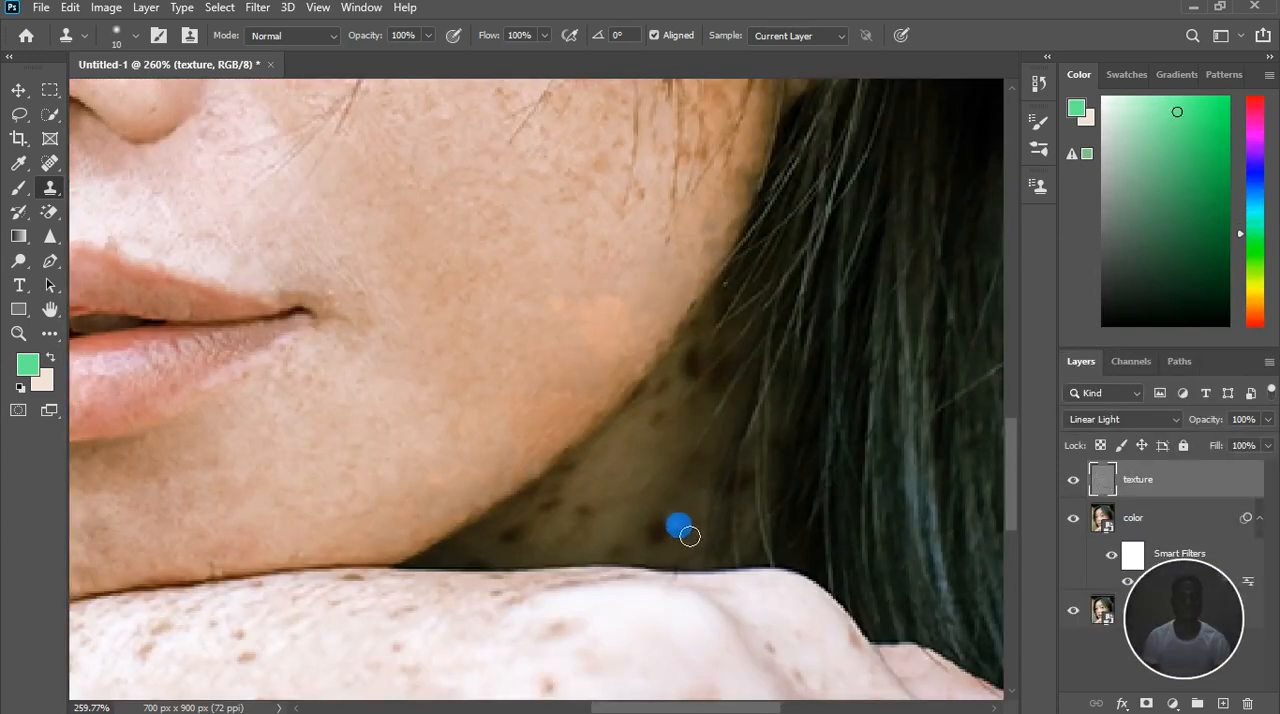
{"action": "scroll", "coordinate": [692, 469], "scroll_direction": "down", "scroll_amount": 2}
{"action": "scroll", "coordinate": [622, 502], "scroll_direction": "up", "scroll_amount": 2}
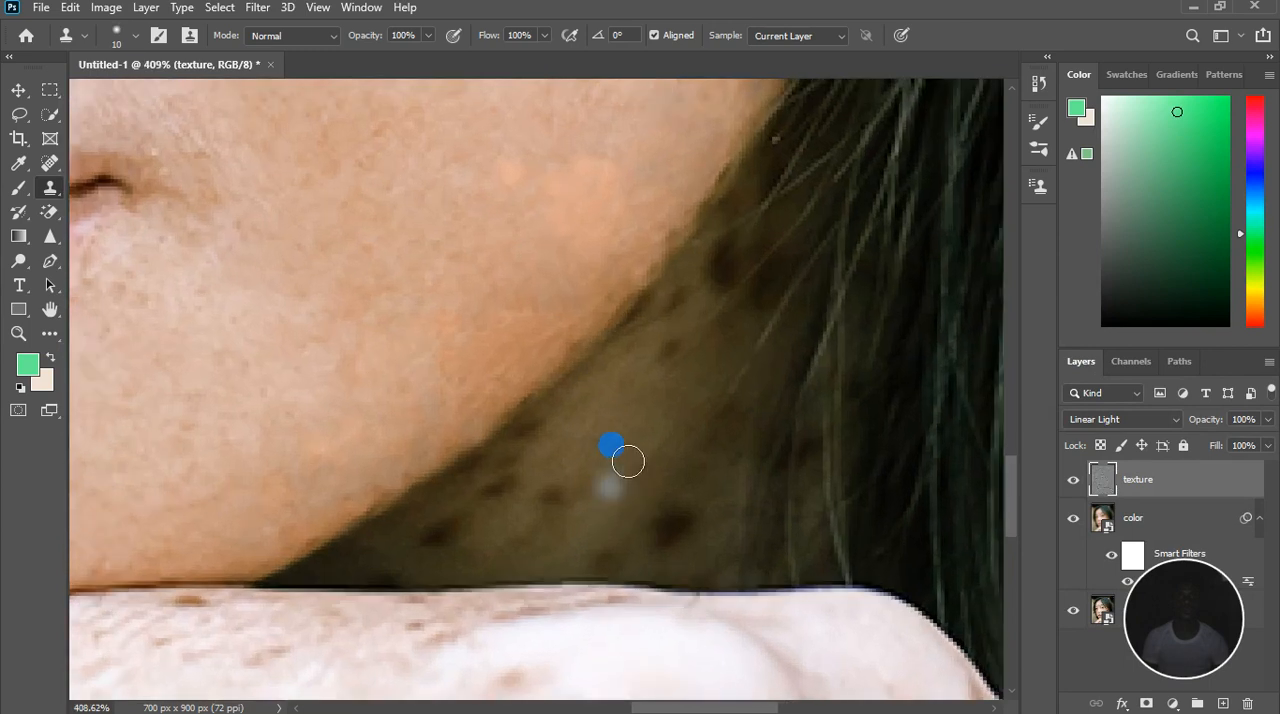
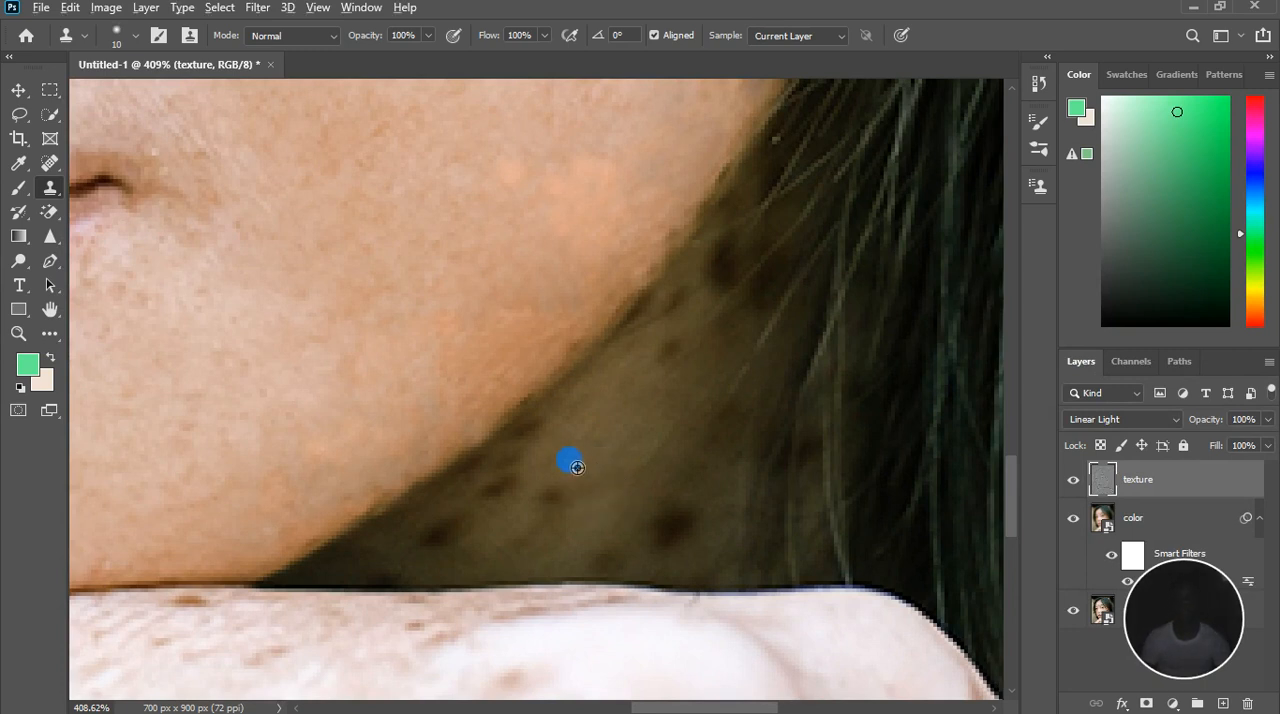
Clone neck texture over the large dark freckle and small neighbouring spots in the shadowed neck area above the hand
{"action": "mouse_move", "coordinate": [559, 440]}
{"action": "left_mouse_down"}
{"action": "mouse_move", "coordinate": [527, 480]}
{"action": "mouse_move", "coordinate": [544, 487]}
{"action": "mouse_move", "coordinate": [586, 466]}
{"action": "mouse_move", "coordinate": [586, 502]}
{"action": "mouse_move", "coordinate": [541, 536]}
{"action": "mouse_move", "coordinate": [522, 531]}
{"action": "mouse_move", "coordinate": [579, 518]}
{"action": "left_mouse_up"}
{"action": "left_click", "coordinate": [580, 471], "text": "alt"}
{"action": "left_click", "coordinate": [562, 520]}
{"action": "left_click", "coordinate": [523, 531], "text": "alt"}
{"action": "left_click", "coordinate": [619, 539], "text": "alt"}
{"action": "mouse_move", "coordinate": [652, 542]}
{"action": "left_mouse_down"}
{"action": "mouse_move", "coordinate": [713, 541]}
{"action": "mouse_move", "coordinate": [676, 566]}
{"action": "mouse_move", "coordinate": [716, 551]}
{"action": "left_mouse_up"}
{"action": "left_click", "coordinate": [677, 556], "text": "alt"}
{"action": "left_click", "coordinate": [594, 534], "text": "alt"}
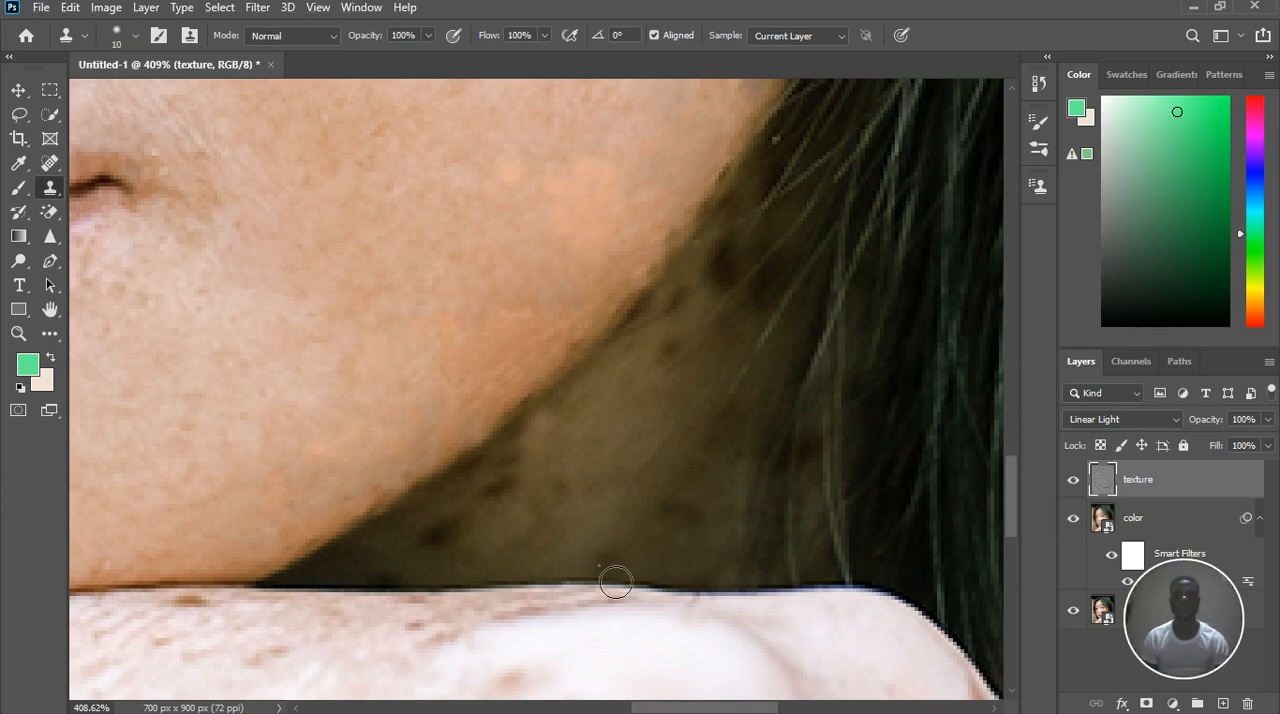
{"action": "left_click_drag", "start_coordinate": [602, 562], "coordinate": [615, 559]}
{"action": "left_click", "coordinate": [453, 569], "text": "alt"}
{"action": "left_click", "coordinate": [506, 560]}
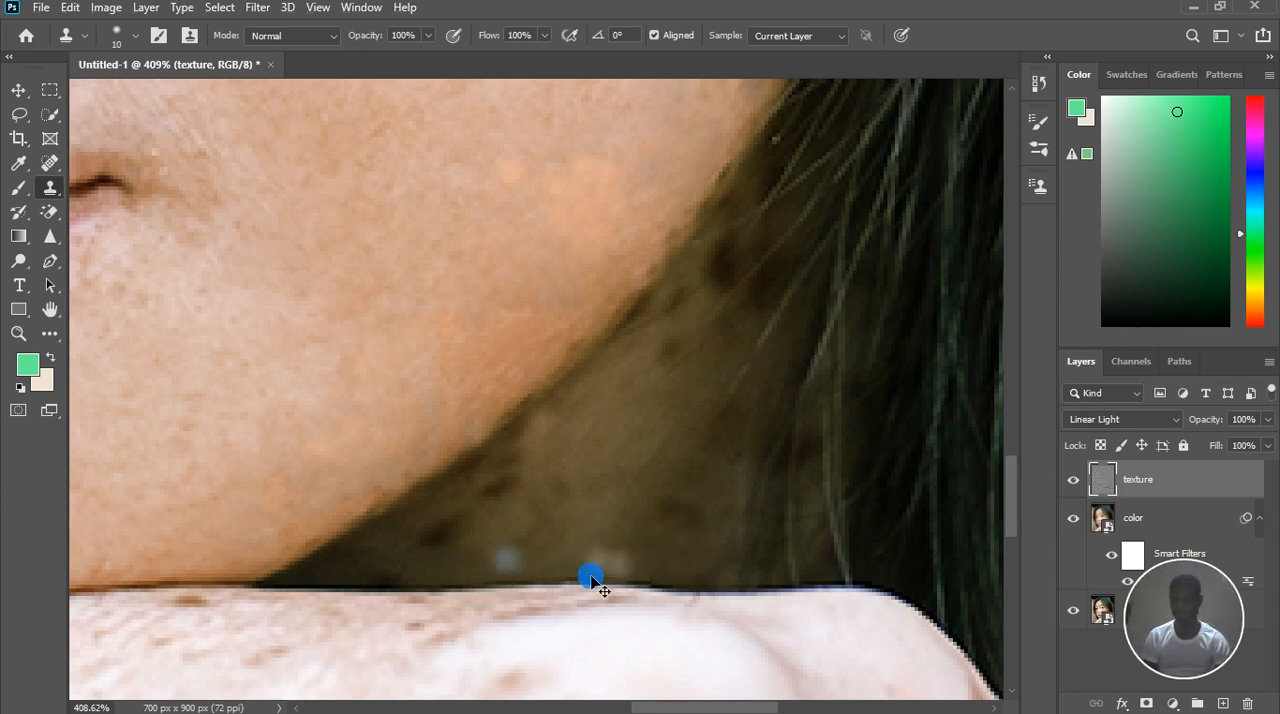
{"action": "key", "text": "ctrl+z"}
{"action": "key", "text": "ctrl+z"}
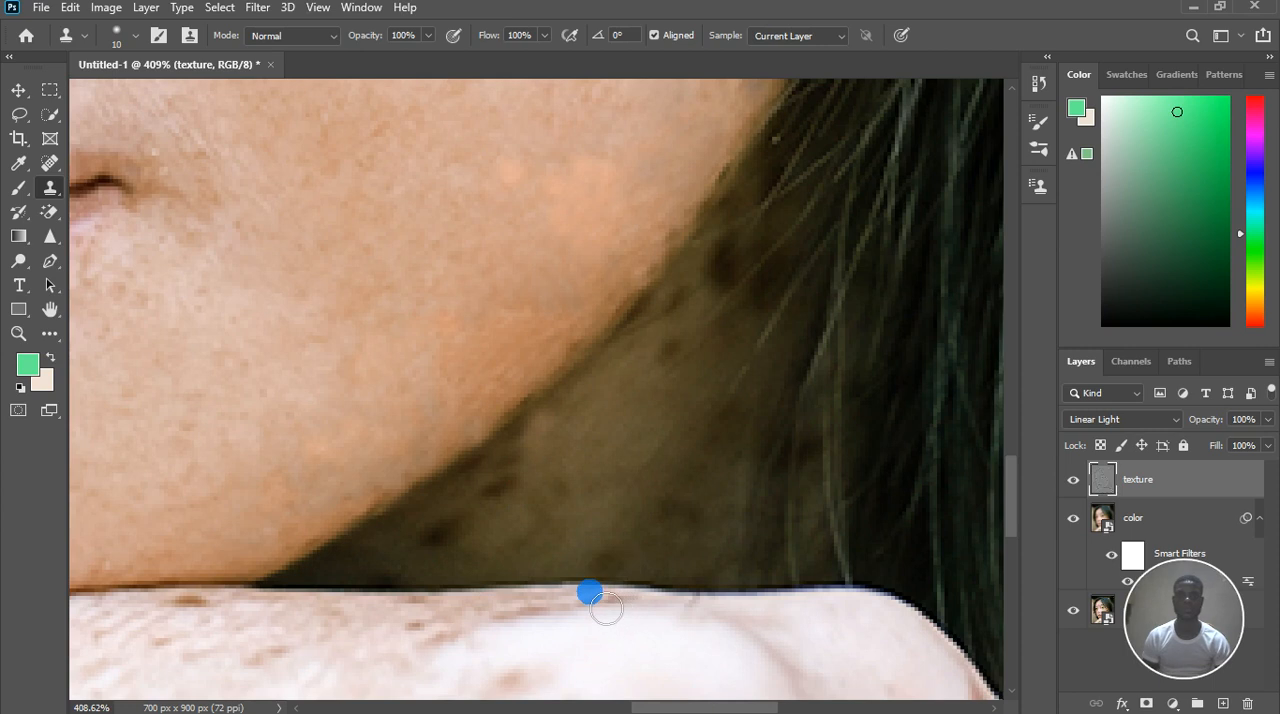
Clone shadowed neck skin over the dark freckle in the narrow corner between the jawline and the arm
{"action": "left_click", "coordinate": [461, 562], "text": "alt"}
{"action": "left_click_drag", "start_coordinate": [446, 553], "coordinate": [487, 542]}
{"action": "left_click", "coordinate": [441, 566]}
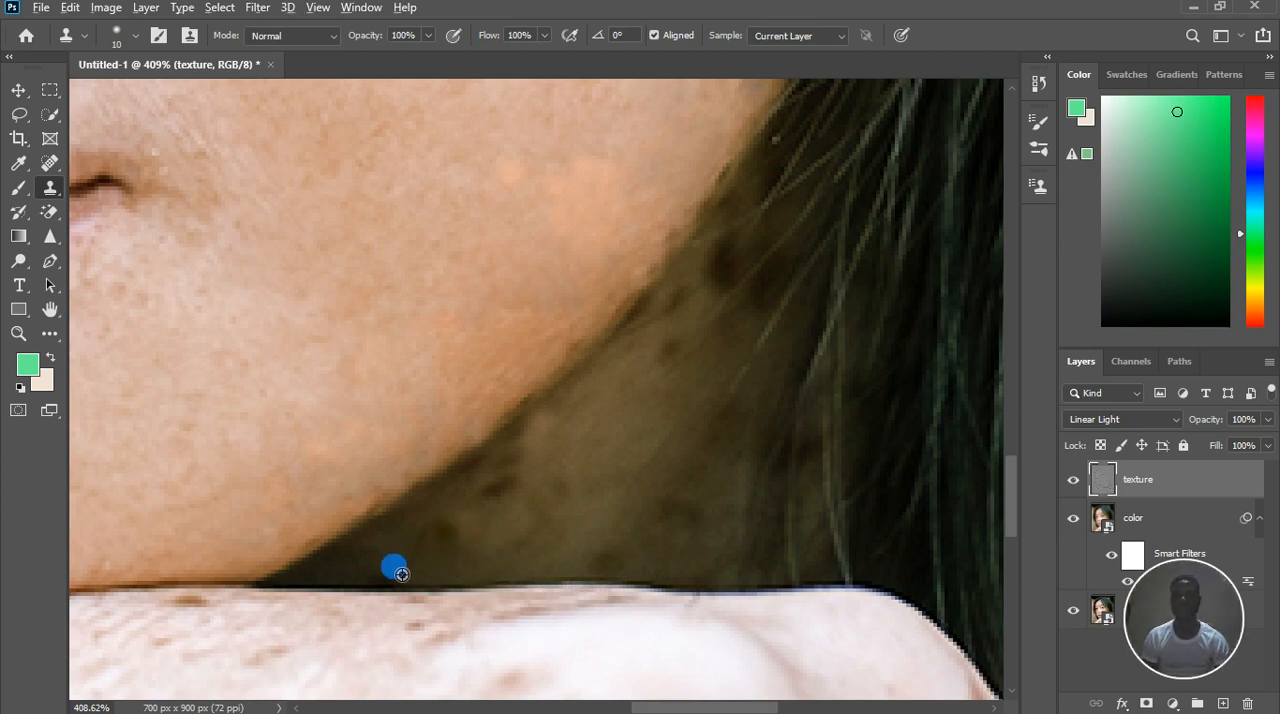
{"action": "left_click", "coordinate": [404, 575], "text": "alt"}
{"action": "left_click", "coordinate": [459, 594]}
{"action": "left_click", "coordinate": [440, 560]}
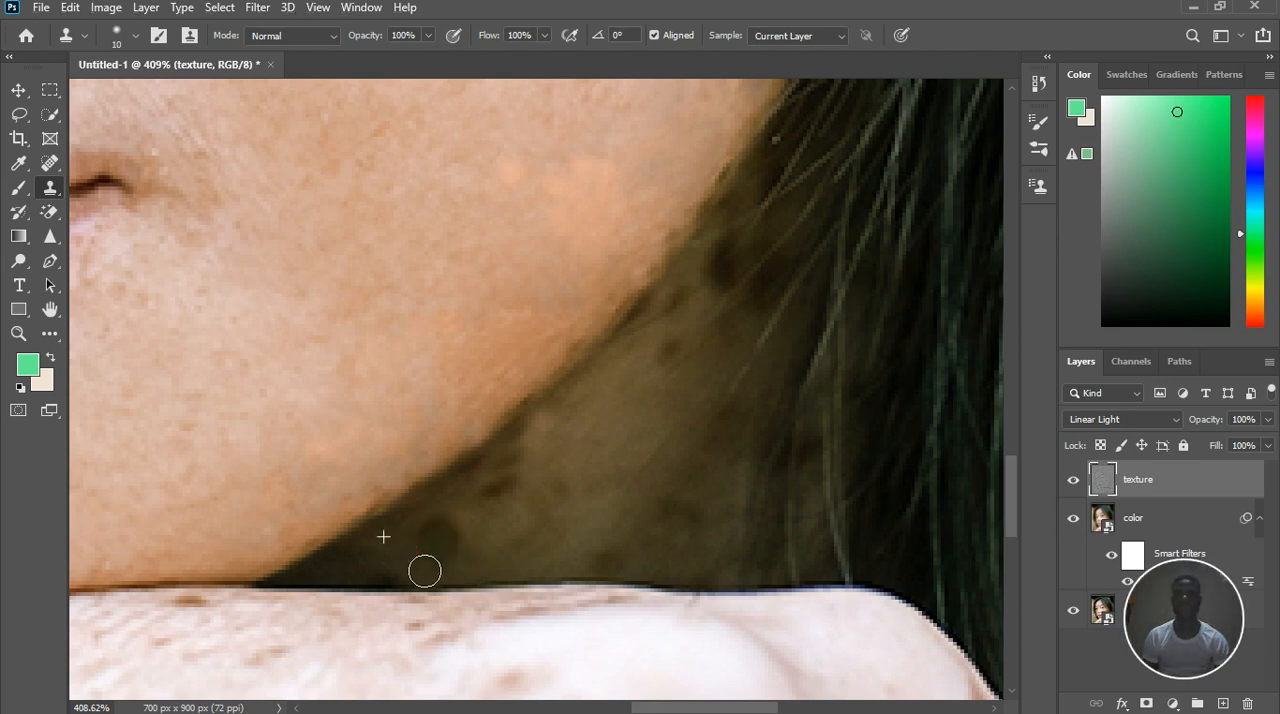
Cover the remaining traces of the freckle in the neck's narrow corner and blend the texture around it
{"action": "left_click_drag", "start_coordinate": [425, 571], "coordinate": [446, 583]}
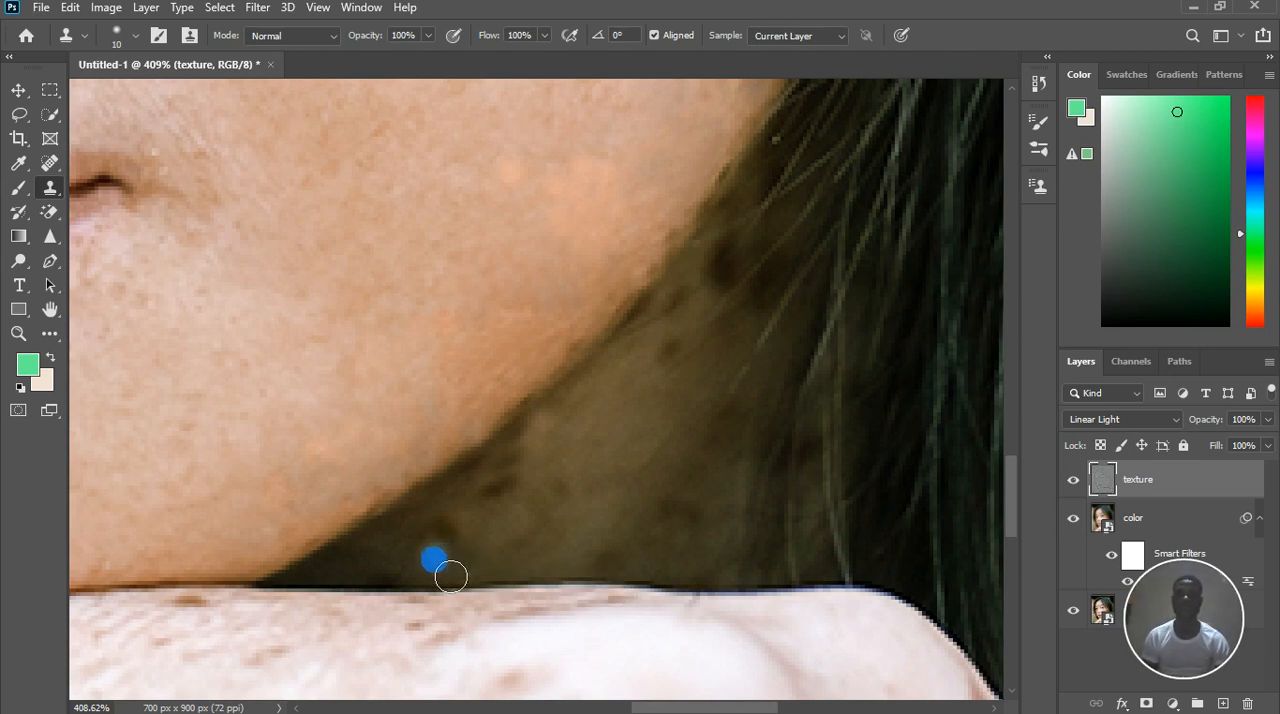
{"action": "left_click", "coordinate": [475, 533], "text": "alt"}
{"action": "left_click", "coordinate": [454, 533]}
{"action": "left_click", "coordinate": [433, 530]}
{"action": "left_click", "coordinate": [420, 540]}
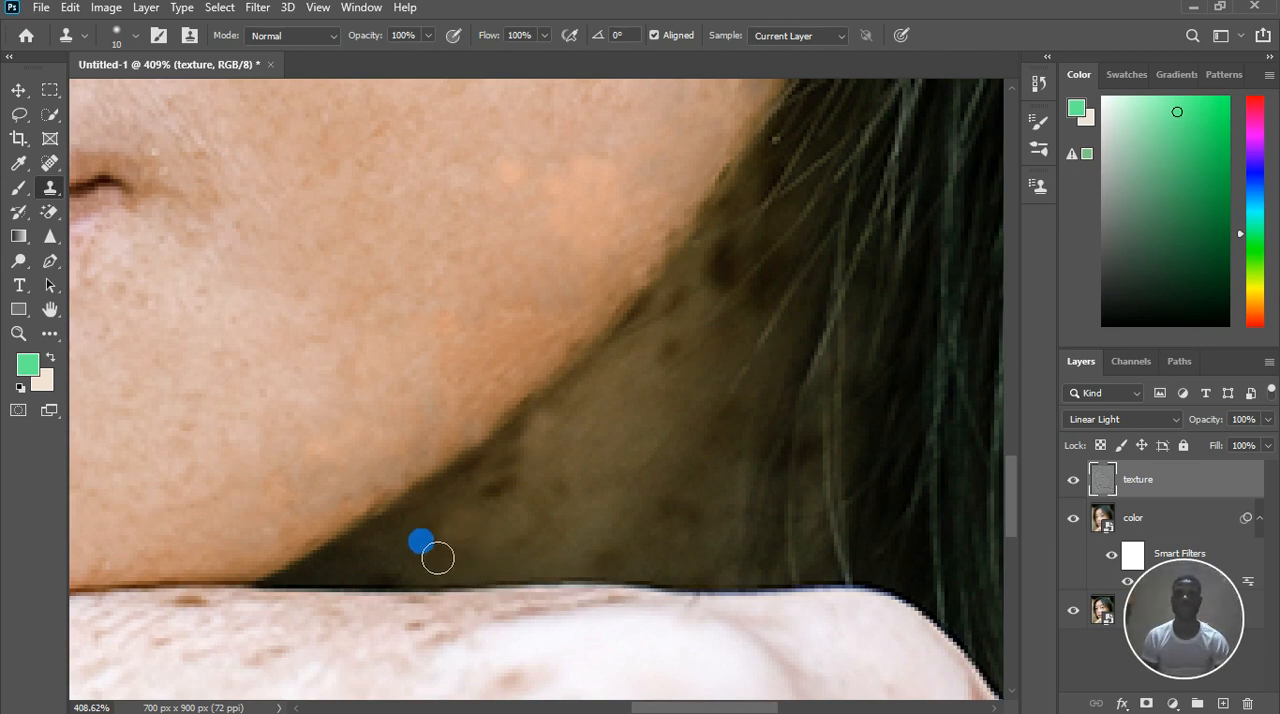
{"action": "left_click", "coordinate": [491, 586], "text": "alt"}
{"action": "left_click", "coordinate": [488, 571], "text": "alt"}
{"action": "left_click", "coordinate": [503, 571]}
Clone neck texture over the cluster of small dark freckles just below the jawline
{"action": "left_click", "coordinate": [543, 471], "text": "alt"}
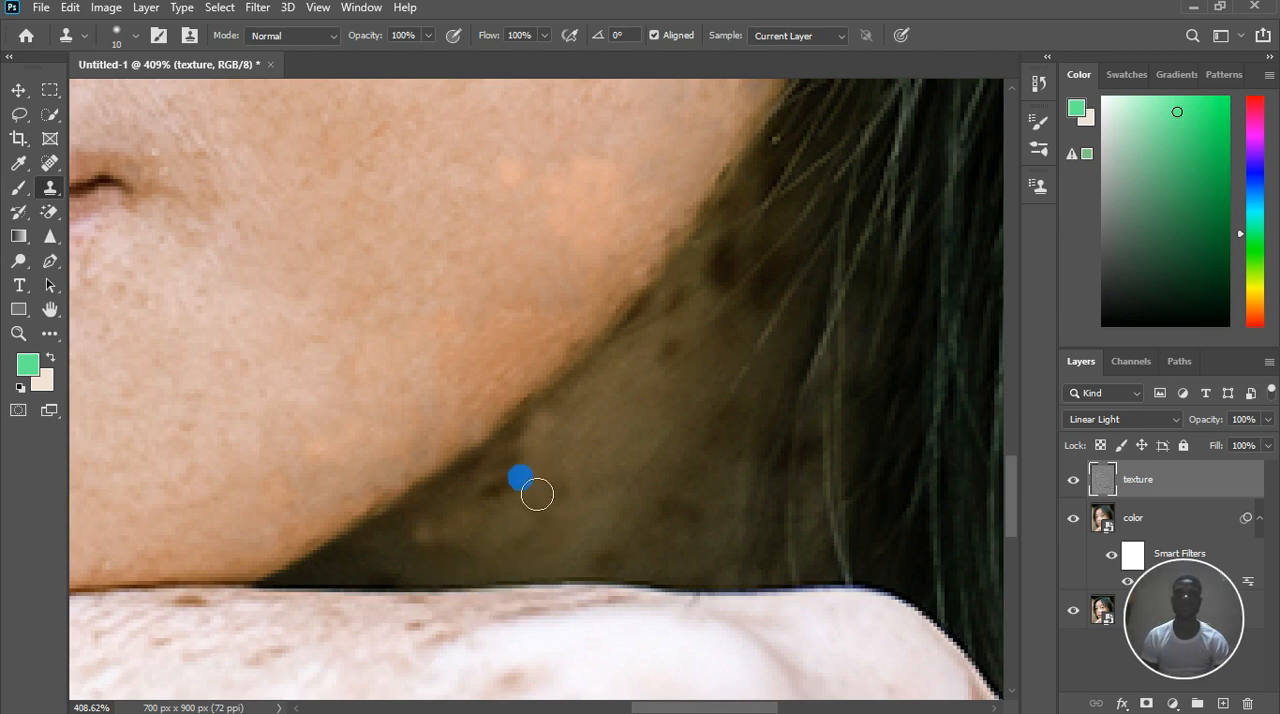
{"action": "left_click_drag", "start_coordinate": [510, 485], "coordinate": [495, 497]}
{"action": "left_click", "coordinate": [465, 510]}
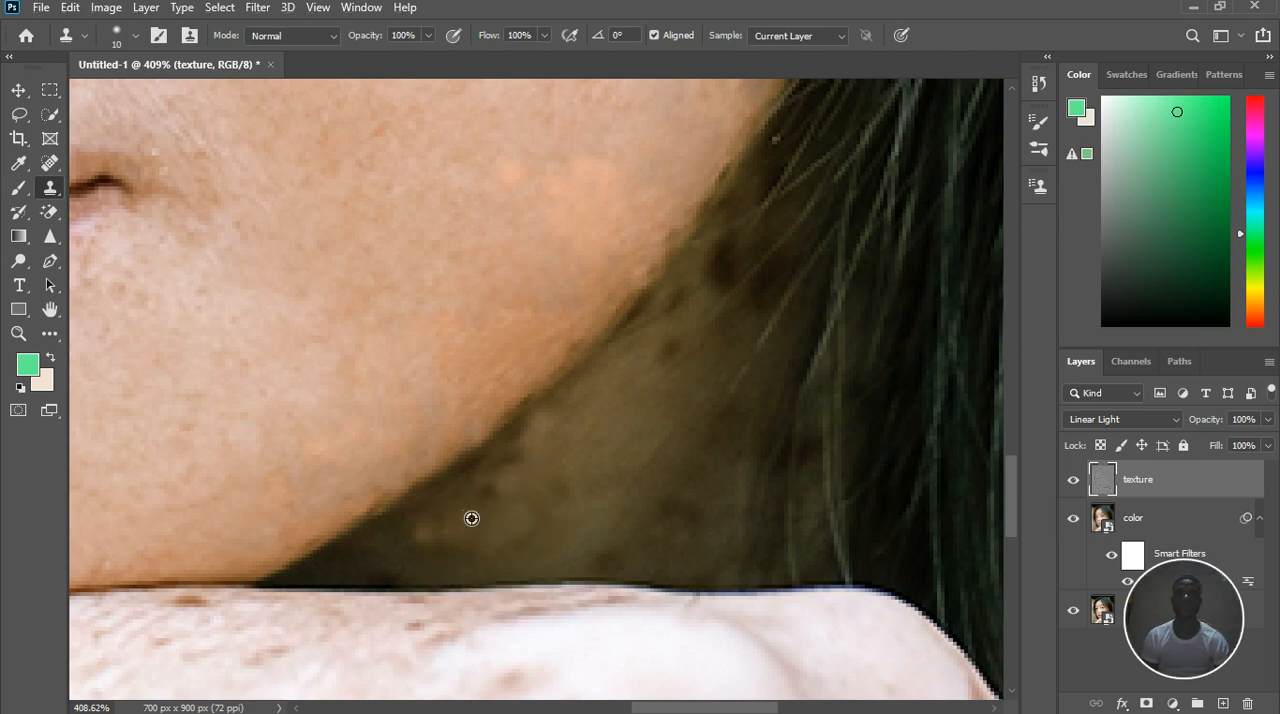
{"action": "left_click", "coordinate": [545, 478], "text": "alt"}
{"action": "left_click", "coordinate": [534, 474]}
{"action": "left_click", "coordinate": [511, 487]}
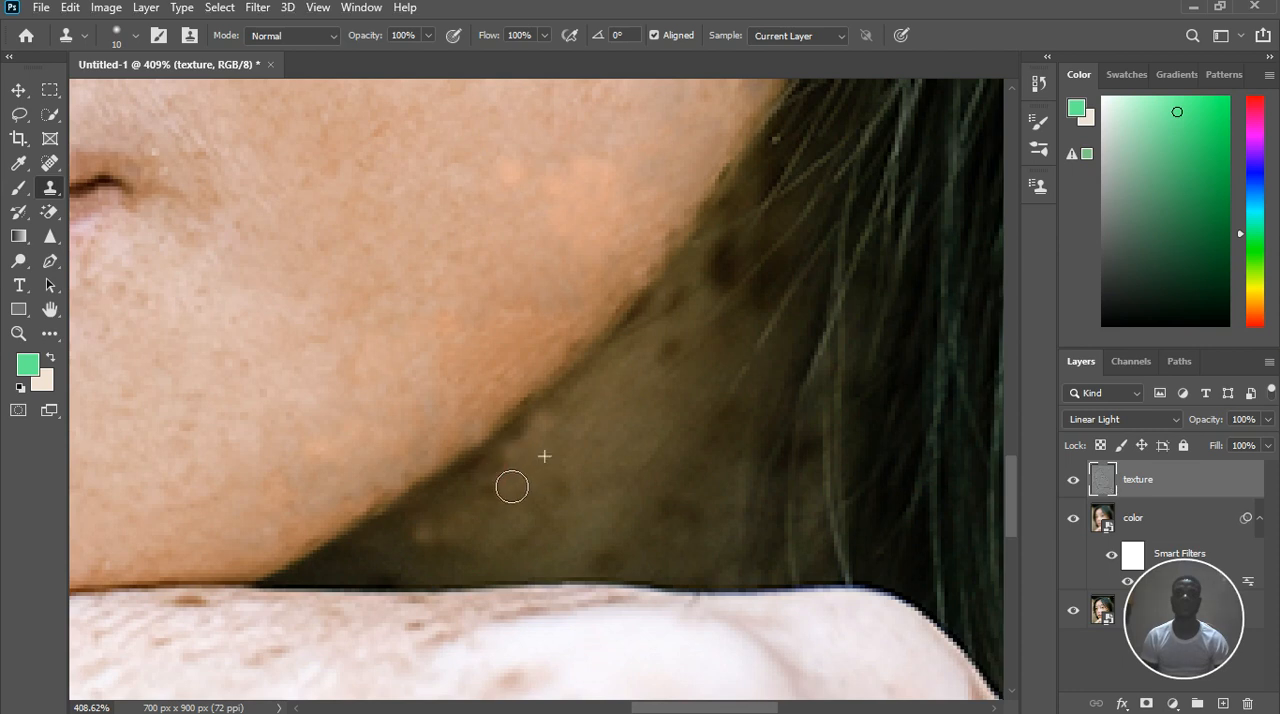
{"action": "left_click", "coordinate": [484, 524]}
Clone neck texture over the dark freckles on the upper neck between the jawline and the hair
{"action": "left_click", "coordinate": [577, 537]}
{"action": "left_click", "coordinate": [661, 428], "text": "alt"}
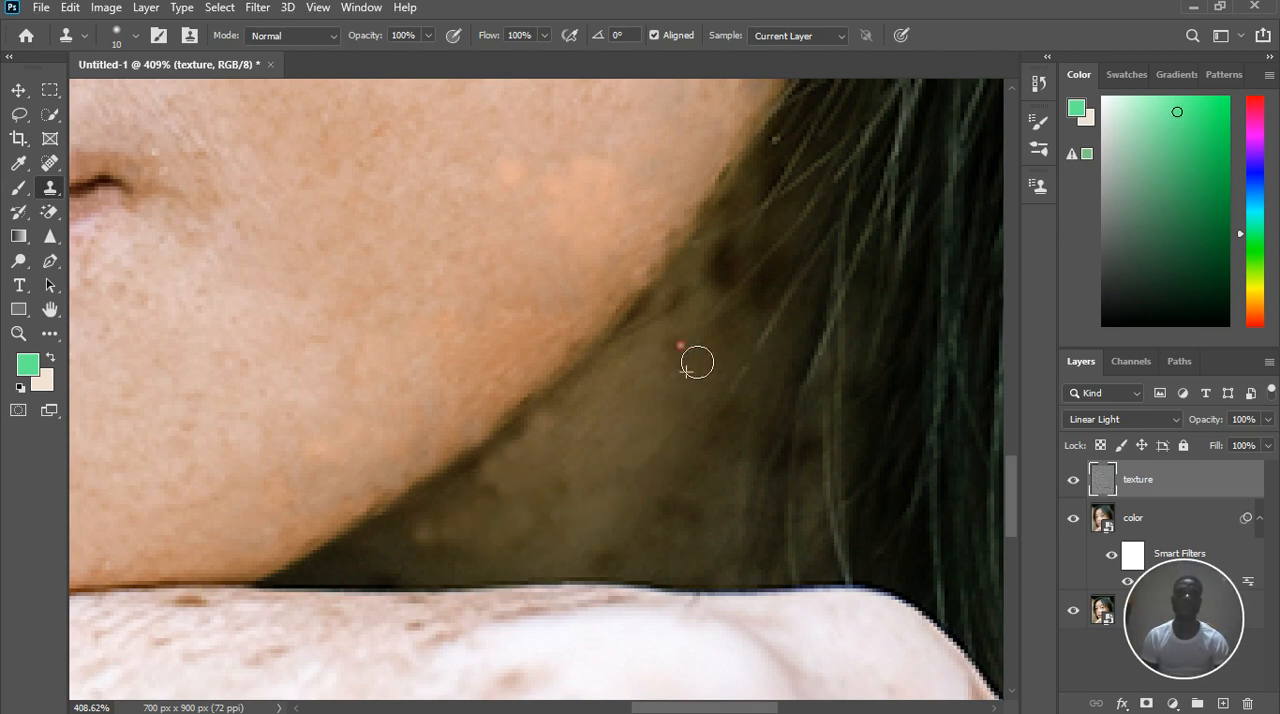
{"action": "left_click", "coordinate": [705, 312]}
{"action": "left_click", "coordinate": [747, 270]}
{"action": "left_click", "coordinate": [719, 333]}
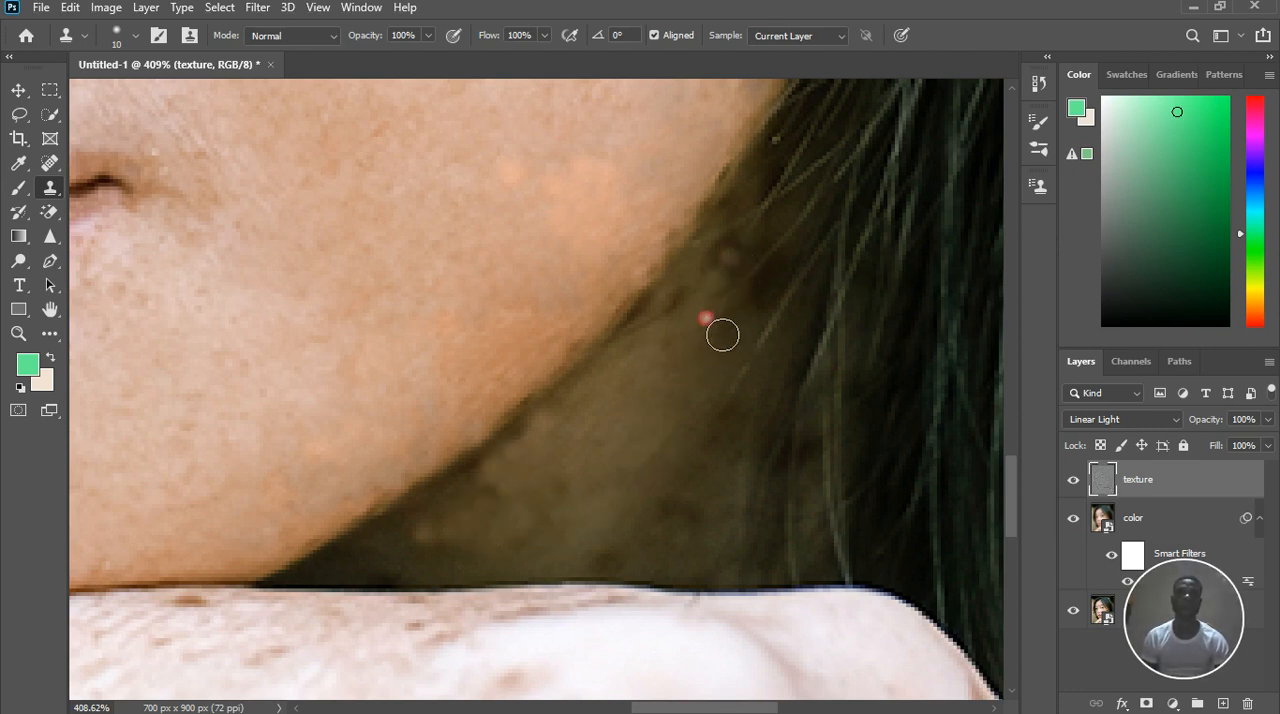
{"action": "left_click", "coordinate": [706, 376]}
{"action": "left_click", "coordinate": [719, 343], "text": "alt"}
{"action": "left_click_drag", "start_coordinate": [774, 311], "coordinate": [818, 273]}
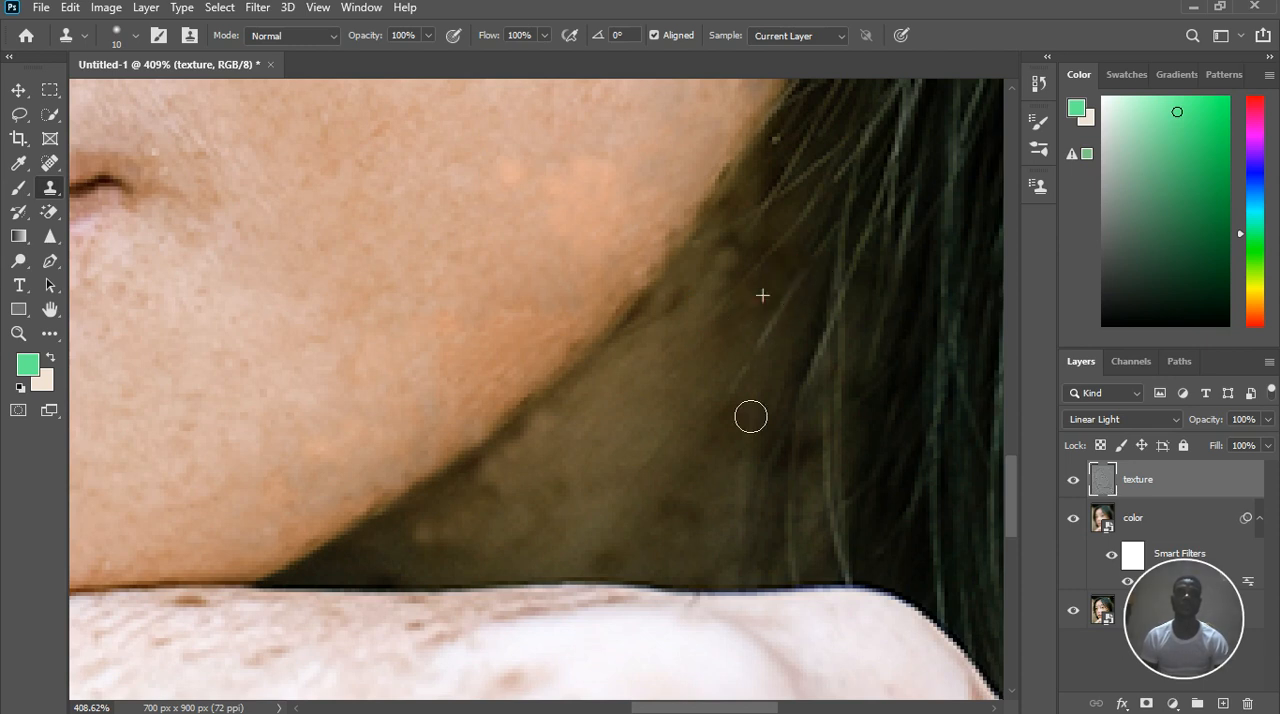
Clone shadowed skin over the faint dark patches on the neck beside the hair strands
{"action": "left_click", "coordinate": [723, 461], "text": "alt"}
{"action": "left_click", "coordinate": [760, 430]}
{"action": "left_click", "coordinate": [746, 448], "text": "alt"}
{"action": "left_click", "coordinate": [718, 474]}
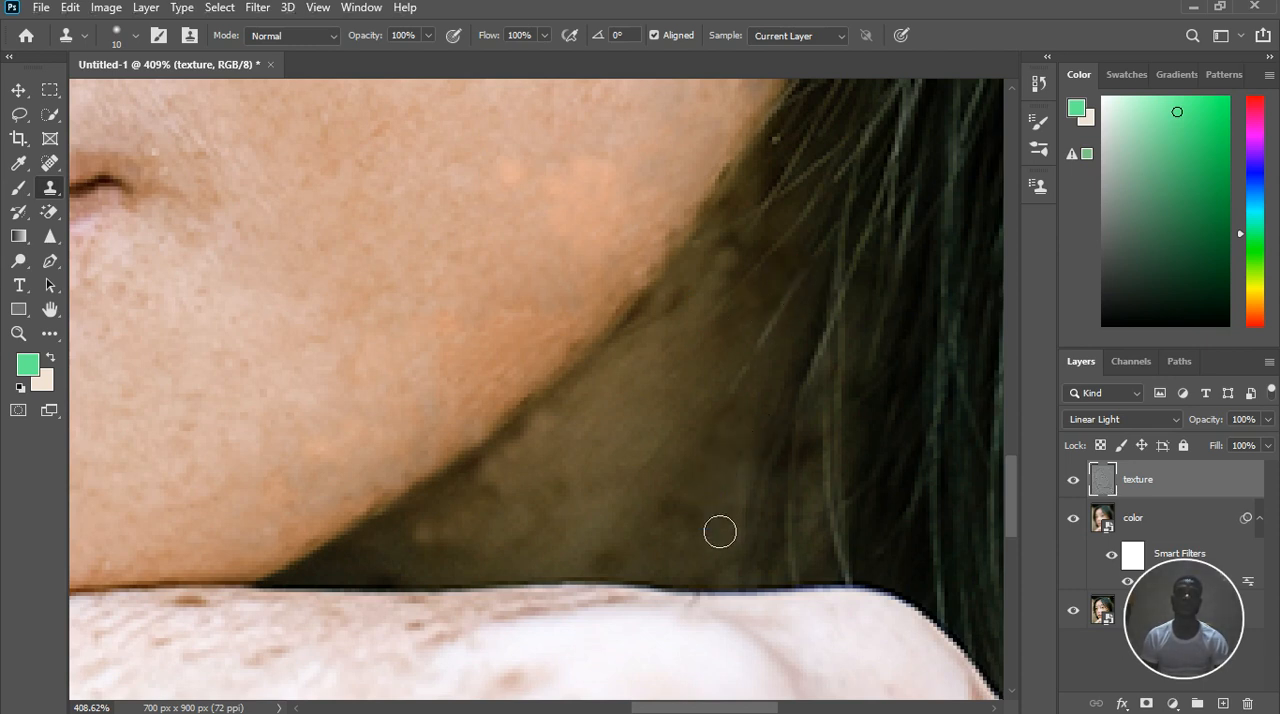
Clone neck texture over the remaining dark spots along the lower neck, just above the edge of the hand
{"action": "left_click", "coordinate": [715, 531]}
{"action": "left_click", "coordinate": [686, 529]}
{"action": "left_click", "coordinate": [671, 560]}
{"action": "left_click", "coordinate": [679, 549], "text": "alt"}
{"action": "left_click", "coordinate": [648, 575]}
{"action": "left_click", "coordinate": [628, 579]}
{"action": "left_click", "coordinate": [586, 572]}
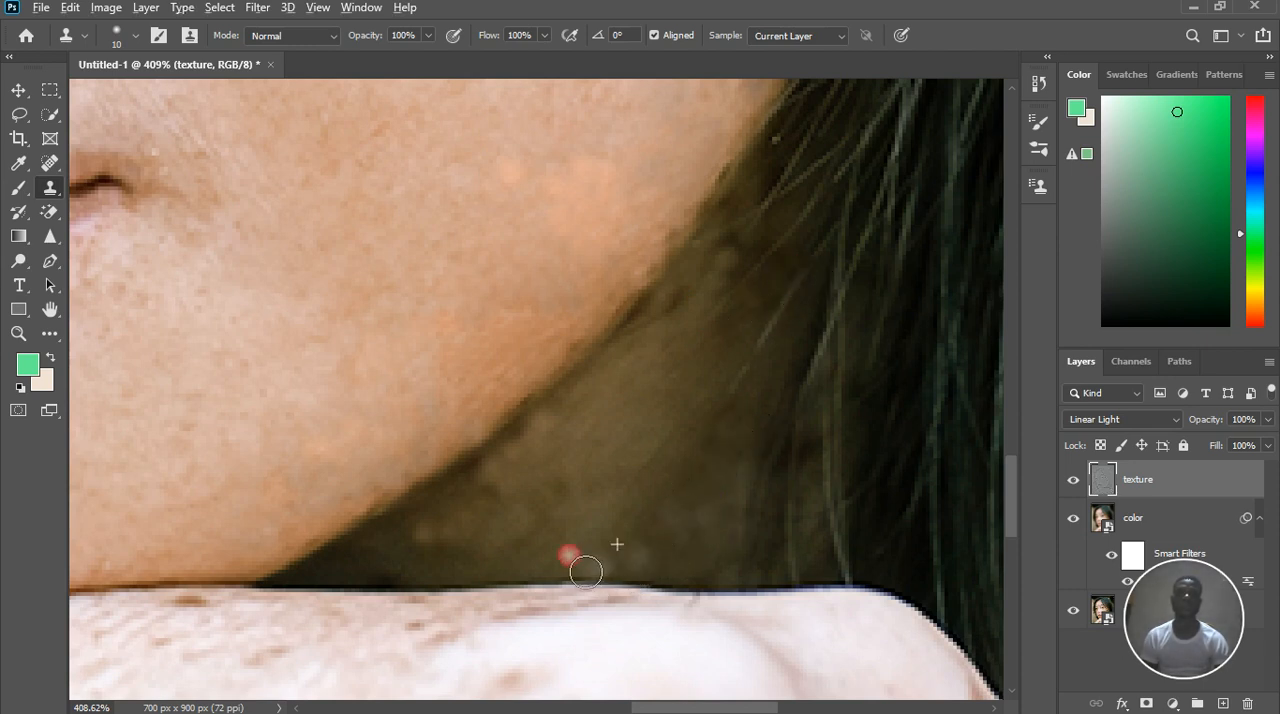
{"action": "left_click", "coordinate": [514, 560], "text": "alt"}
{"action": "left_click", "coordinate": [563, 534]}
{"action": "left_click", "coordinate": [611, 474]}
Sample clean skin on the freckled forearm below the chin and start cloning it over the brown freckles
{"action": "scroll", "coordinate": [618, 456], "scroll_direction": "down", "scroll_amount": 2}
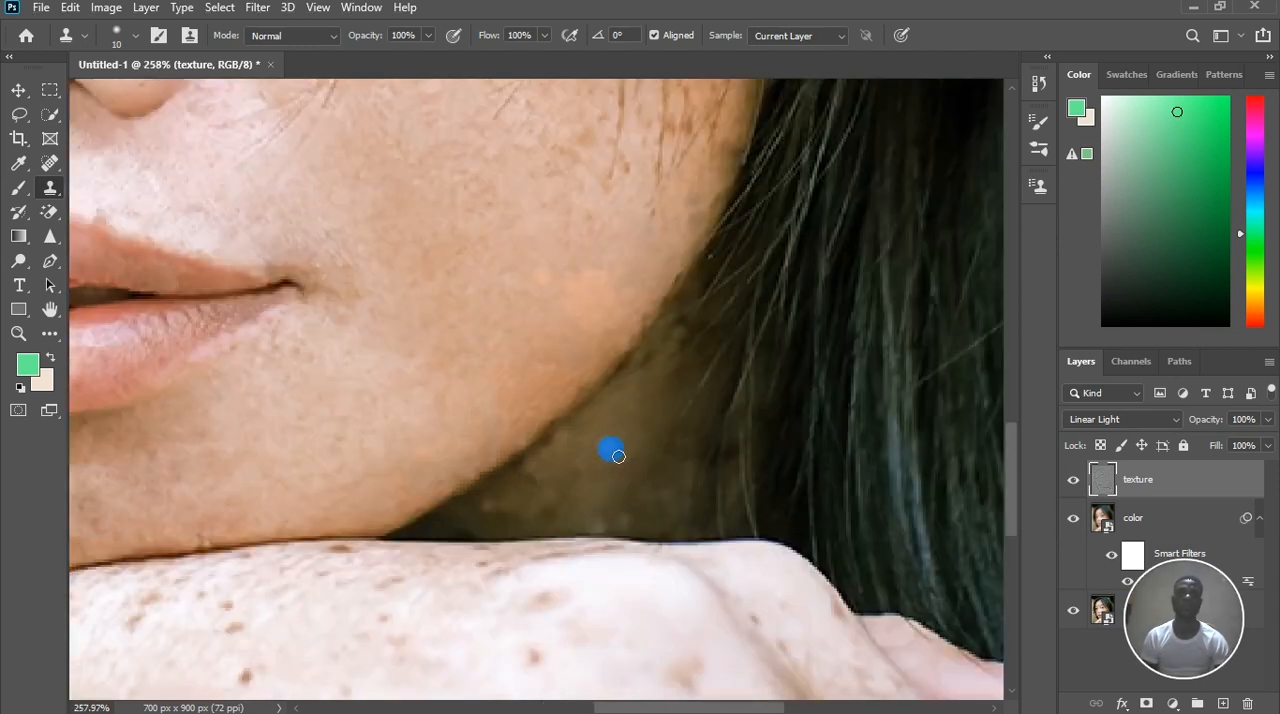
{"action": "scroll", "coordinate": [618, 456], "scroll_direction": "down", "scroll_amount": 3}
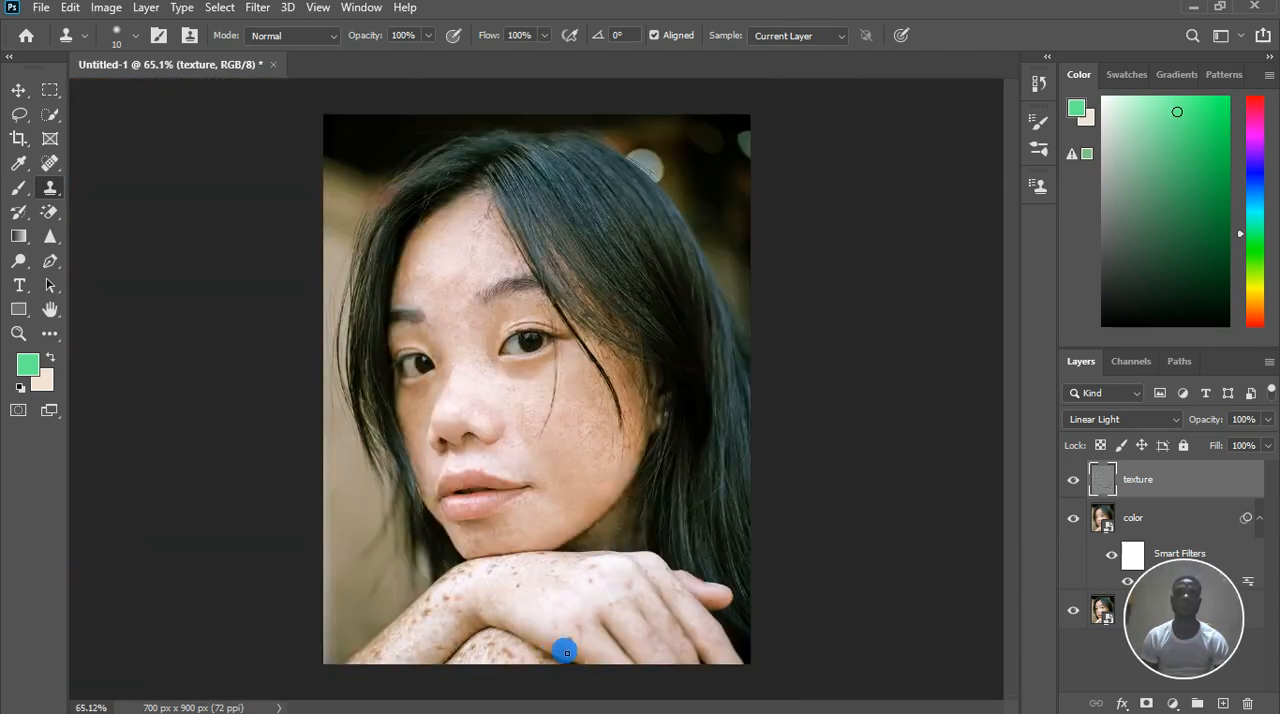
{"action": "scroll", "coordinate": [495, 680], "scroll_direction": "up", "scroll_amount": 3}
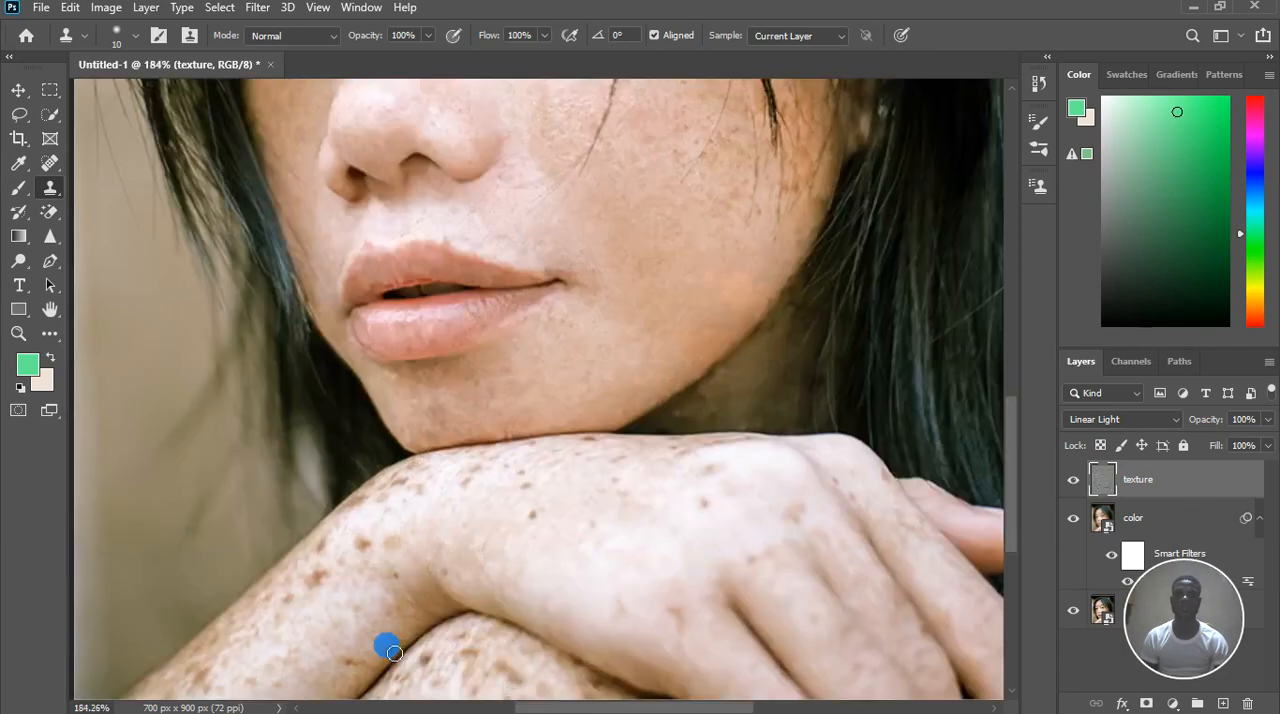
{"action": "scroll", "coordinate": [394, 653], "scroll_direction": "up", "scroll_amount": 1}
{"action": "left_click", "coordinate": [281, 592], "text": "alt"}
{"action": "left_click", "coordinate": [306, 562]}
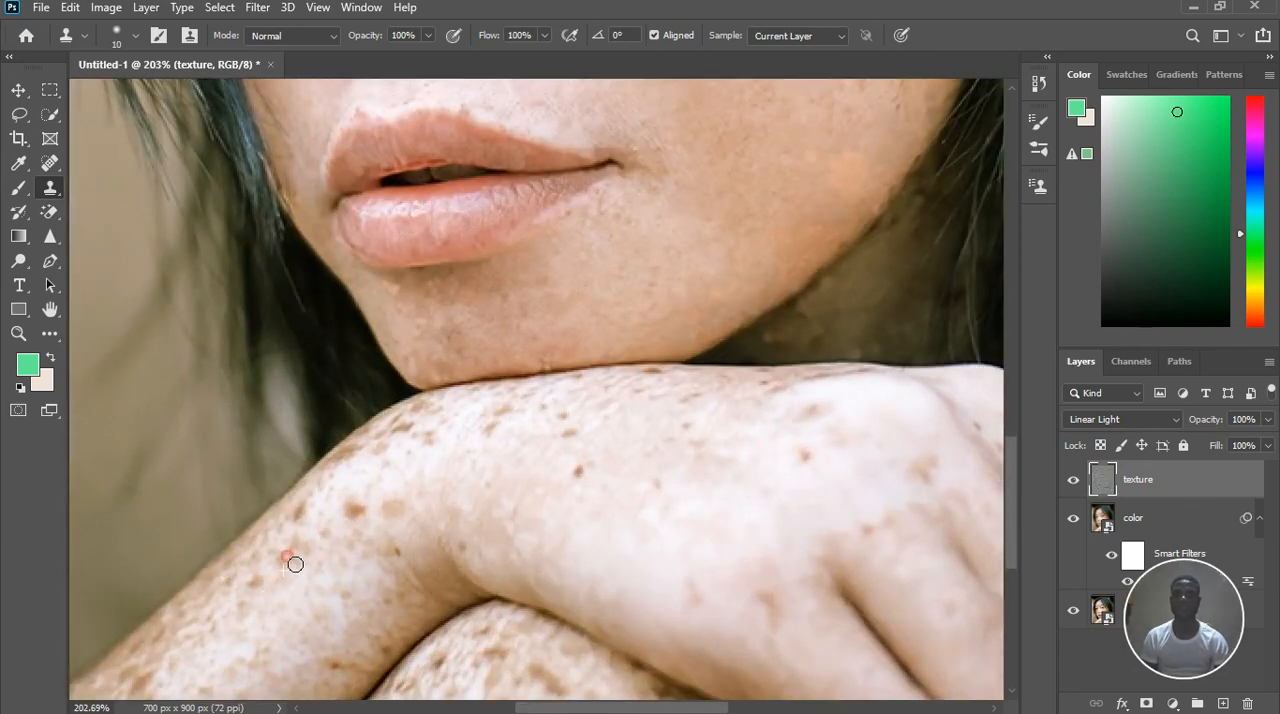
{"action": "left_click", "coordinate": [312, 573]}
Set the Clone Stamp brush size to 9 for the forearm freckles
{"action": "key", "text": "bracketright"}
{"action": "key", "text": "bracketright"}
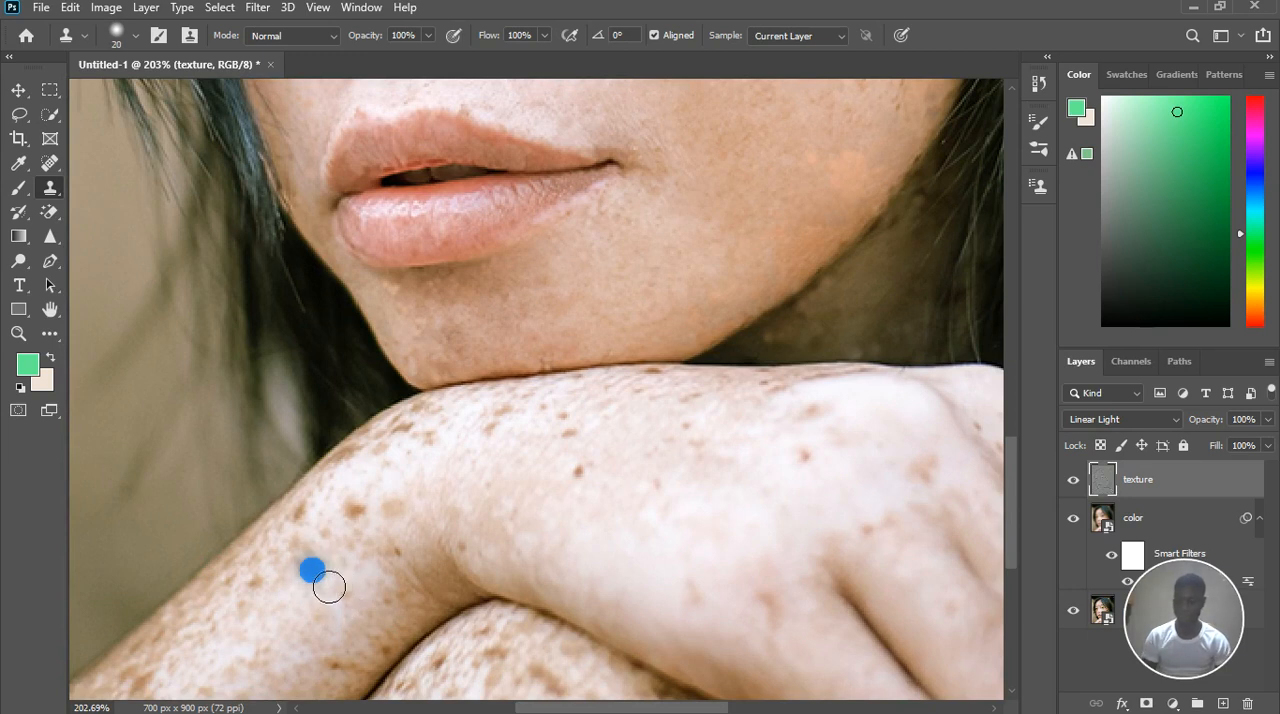
{"action": "key", "text": "bracketleft"}
{"action": "key", "text": "bracketleft"}
{"action": "key", "text": "bracketleft"}
Examine the retouched forehead, face and hands, both close up and in the whole portrait
{"action": "key", "text": "ctrl+0"}
{"action": "scroll", "coordinate": [504, 333], "scroll_direction": "up", "scroll_amount": 4}
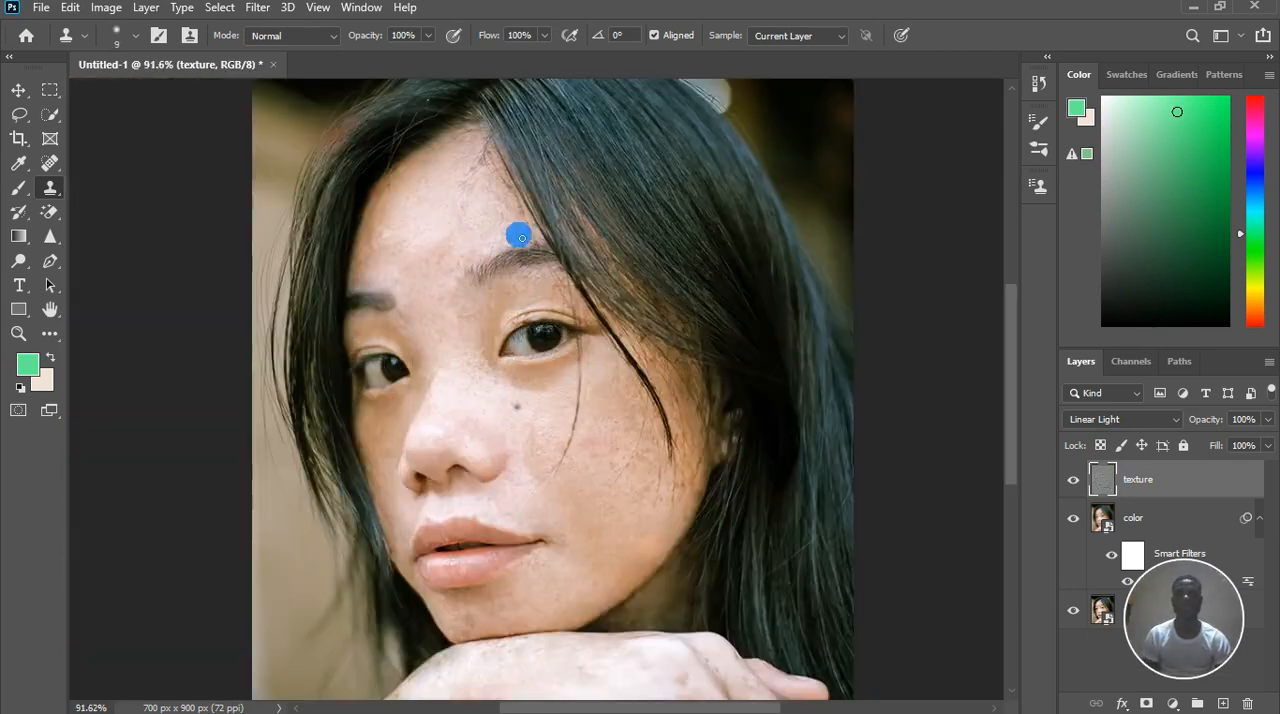
{"action": "scroll", "coordinate": [610, 375], "scroll_direction": "down", "scroll_amount": 4}
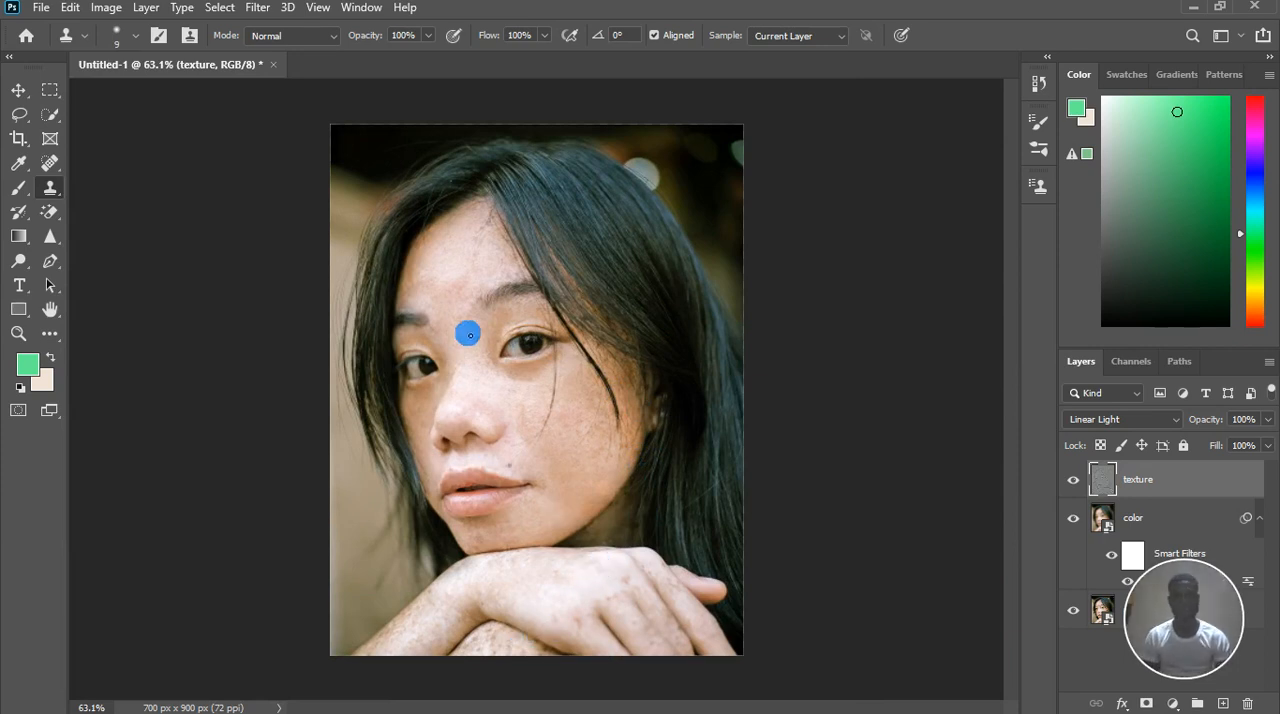
{"action": "scroll", "coordinate": [489, 240], "scroll_direction": "up", "scroll_amount": 5}
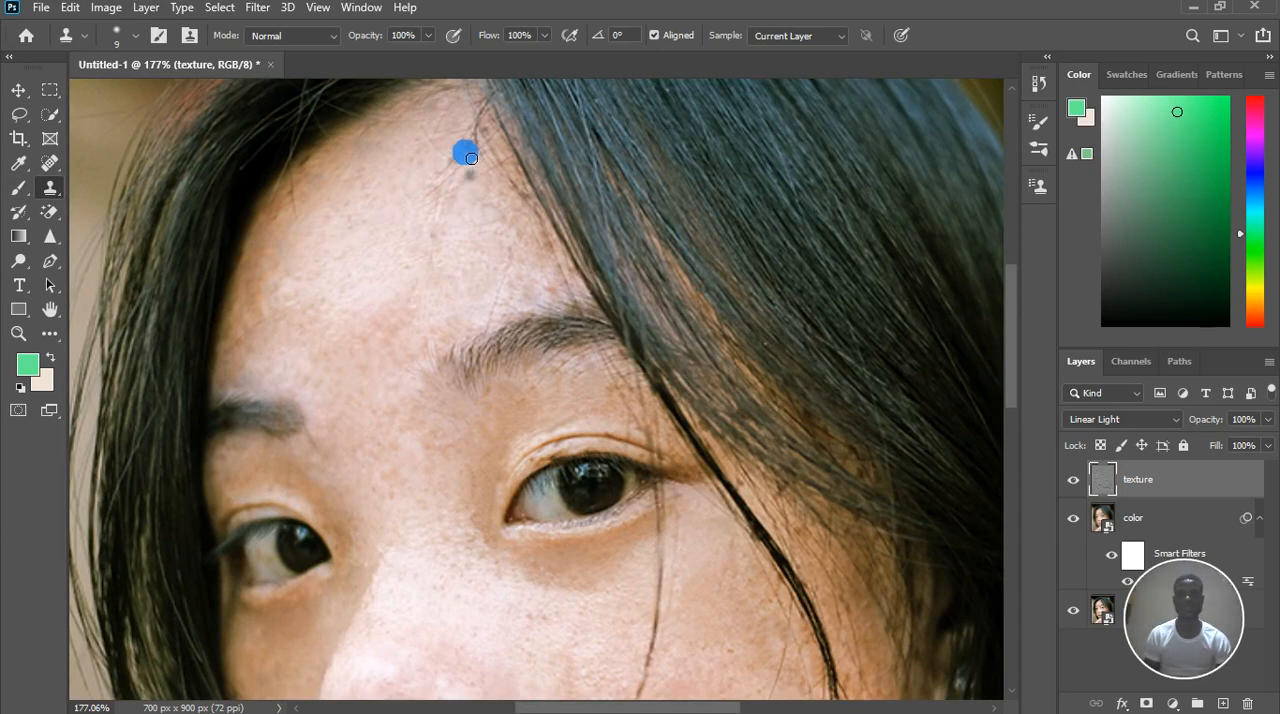
{"action": "scroll", "coordinate": [459, 137], "scroll_direction": "up", "scroll_amount": 2}
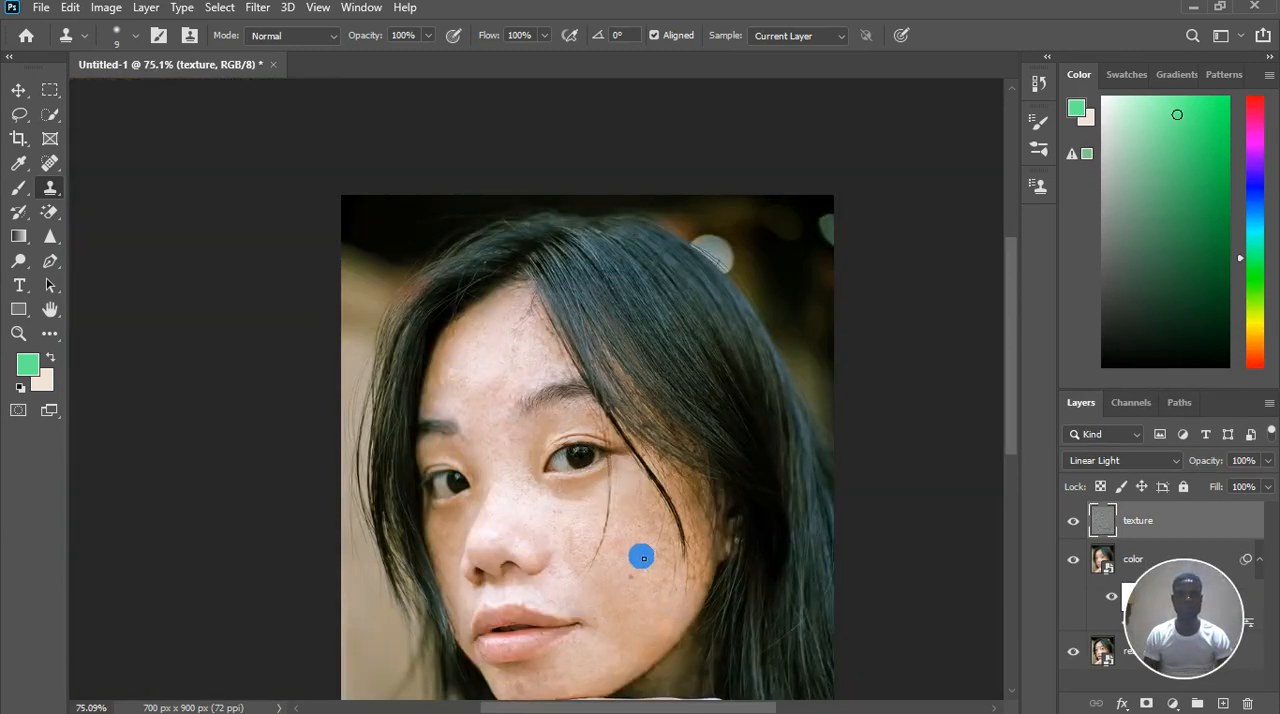
{"action": "scroll", "coordinate": [589, 566], "scroll_direction": "down", "scroll_amount": 2}
{"action": "scroll", "coordinate": [574, 571], "scroll_direction": "up", "scroll_amount": 4}
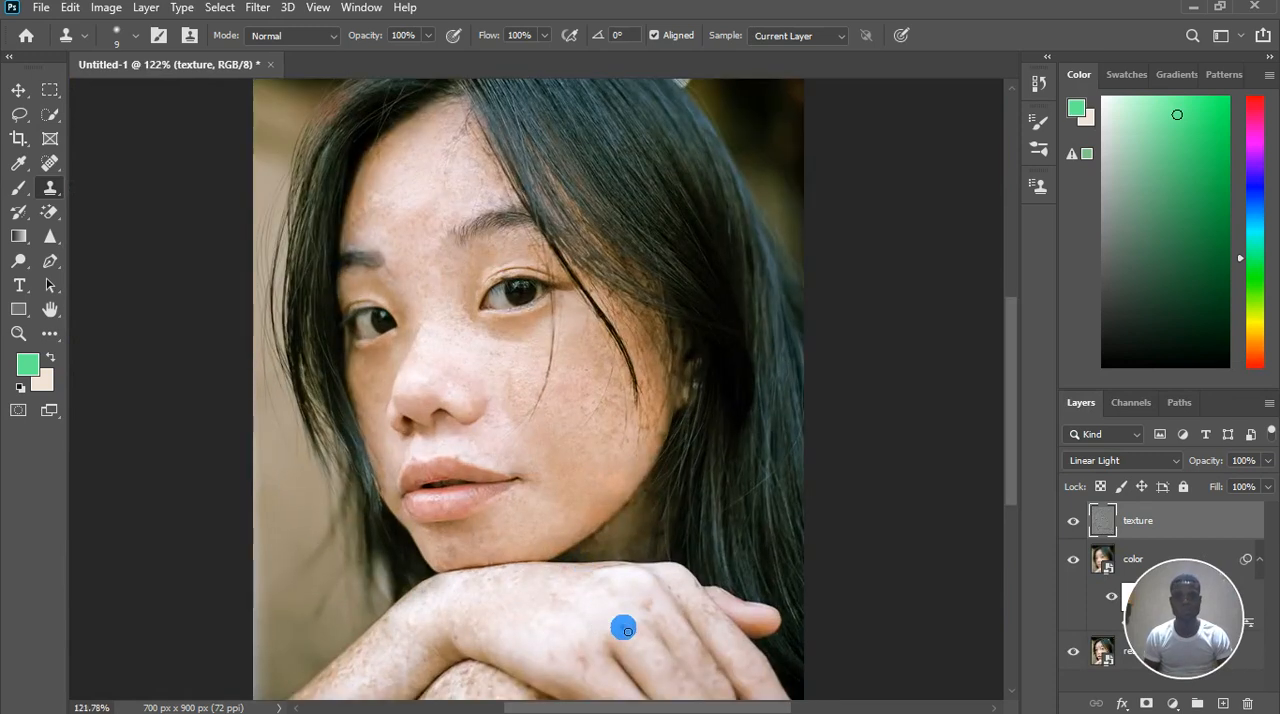
{"action": "scroll", "coordinate": [645, 605], "scroll_direction": "up", "scroll_amount": 1}
{"action": "scroll", "coordinate": [645, 605], "scroll_direction": "down", "scroll_amount": 4}
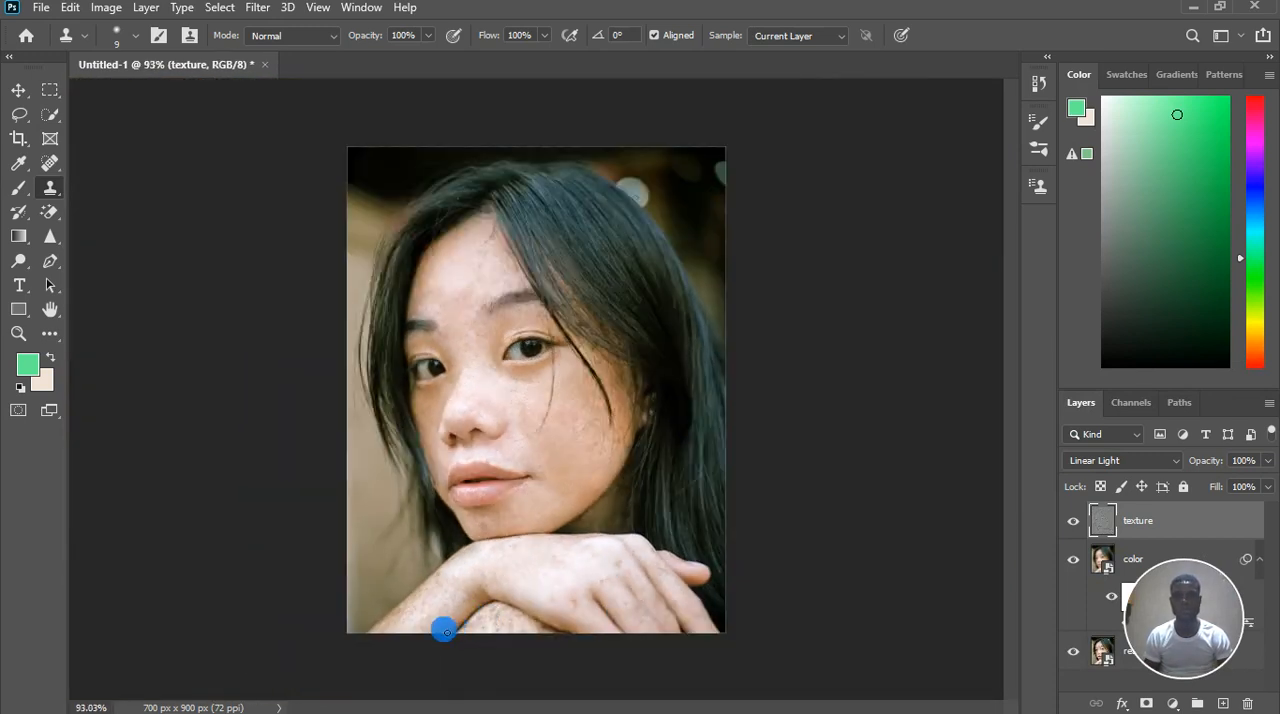
Clone lighter skin texture over the freckles near the image's lower edge on the arm beneath the crossed forearm
{"action": "scroll", "coordinate": [420, 640], "scroll_direction": "up", "scroll_amount": 4}
{"action": "scroll", "coordinate": [415, 640], "scroll_direction": "up", "scroll_amount": 2}
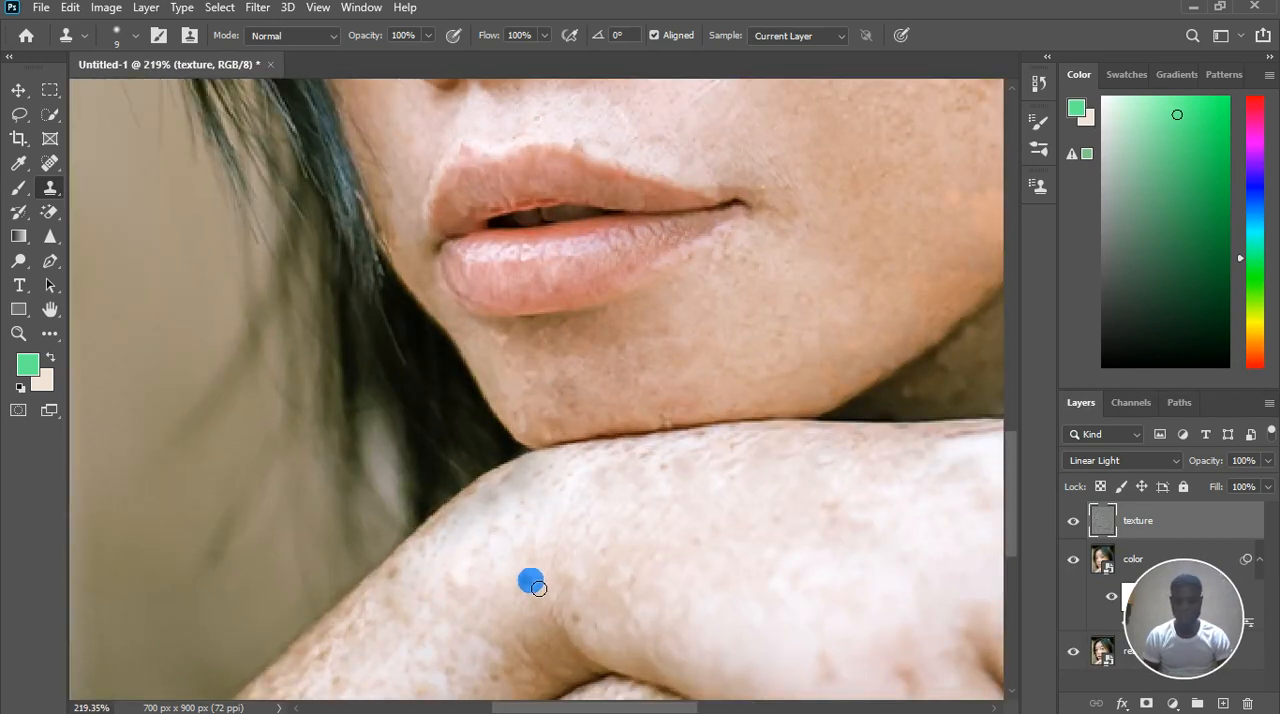
{"action": "left_click_drag", "start_coordinate": [545, 562], "coordinate": [577, 340]}
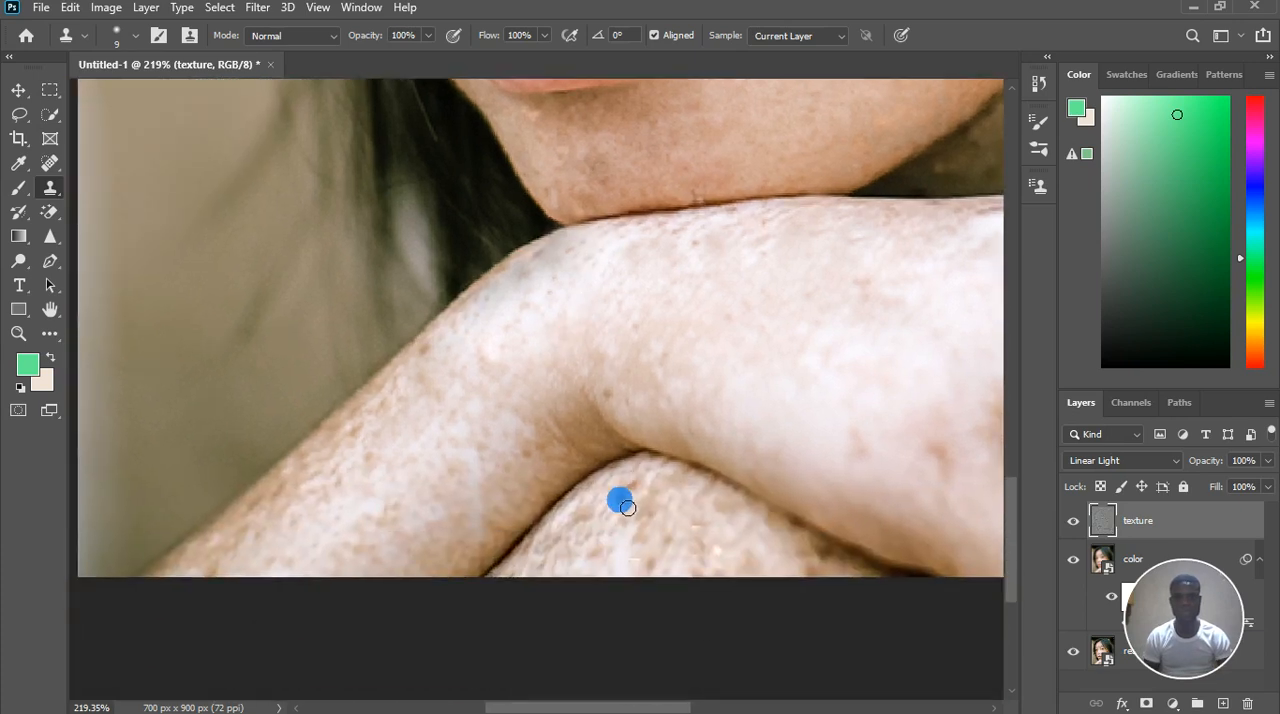
{"action": "scroll", "coordinate": [646, 525], "scroll_direction": "up", "scroll_amount": 2}
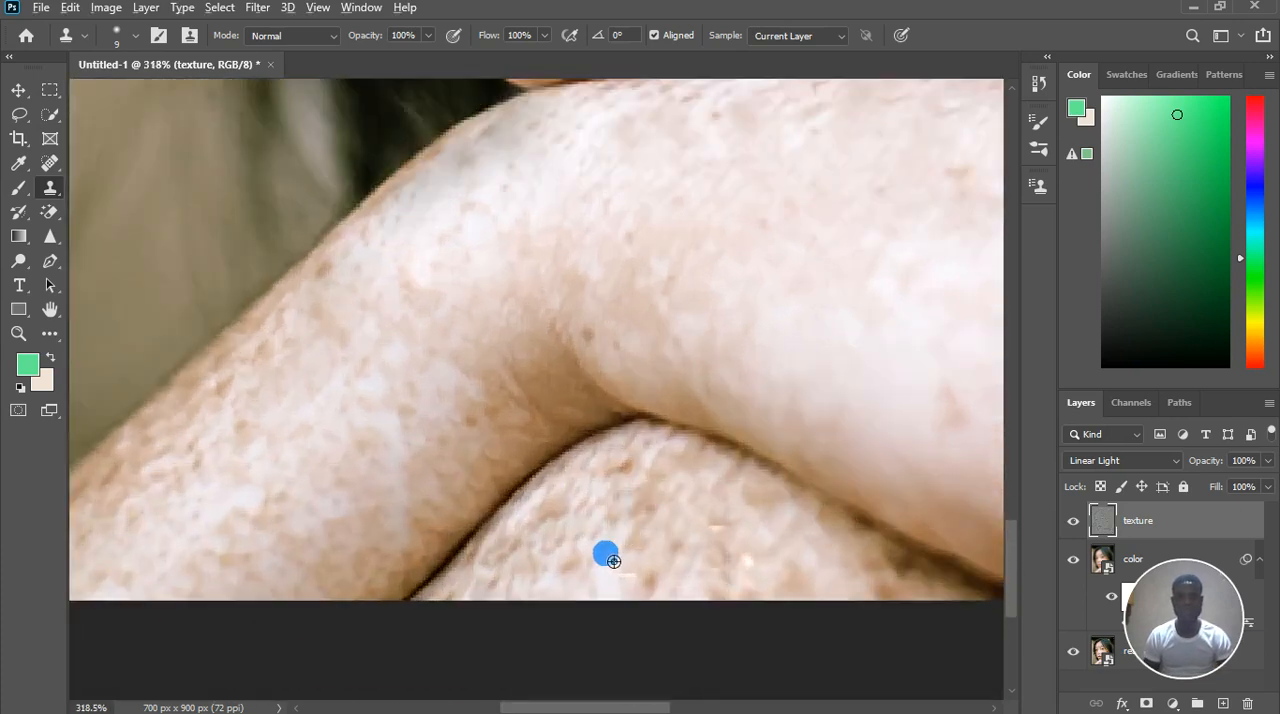
{"action": "left_click", "coordinate": [611, 574], "text": "alt"}
{"action": "left_click_drag", "start_coordinate": [597, 580], "coordinate": [583, 583]}
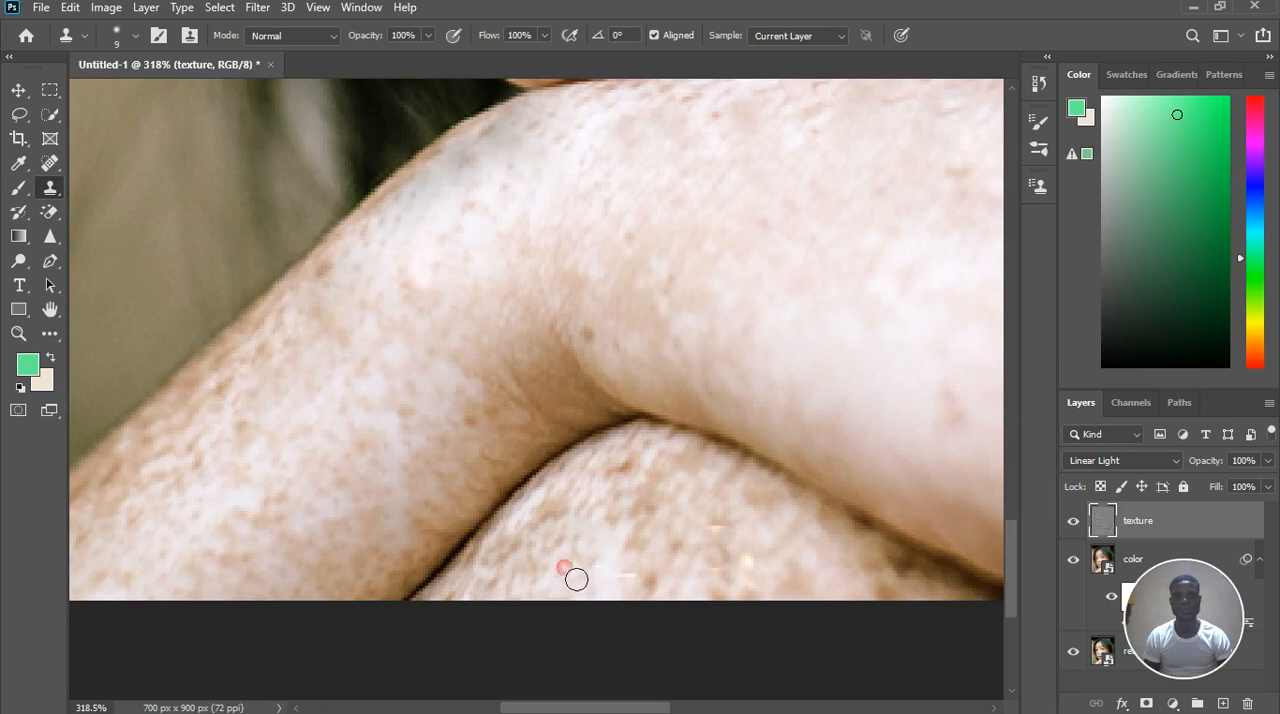
Even out the freckled skin on the upper curve of the lower arm with cloned texture
{"action": "left_click", "coordinate": [594, 555]}
{"action": "left_click", "coordinate": [595, 481], "text": "alt"}
{"action": "left_click", "coordinate": [583, 563]}
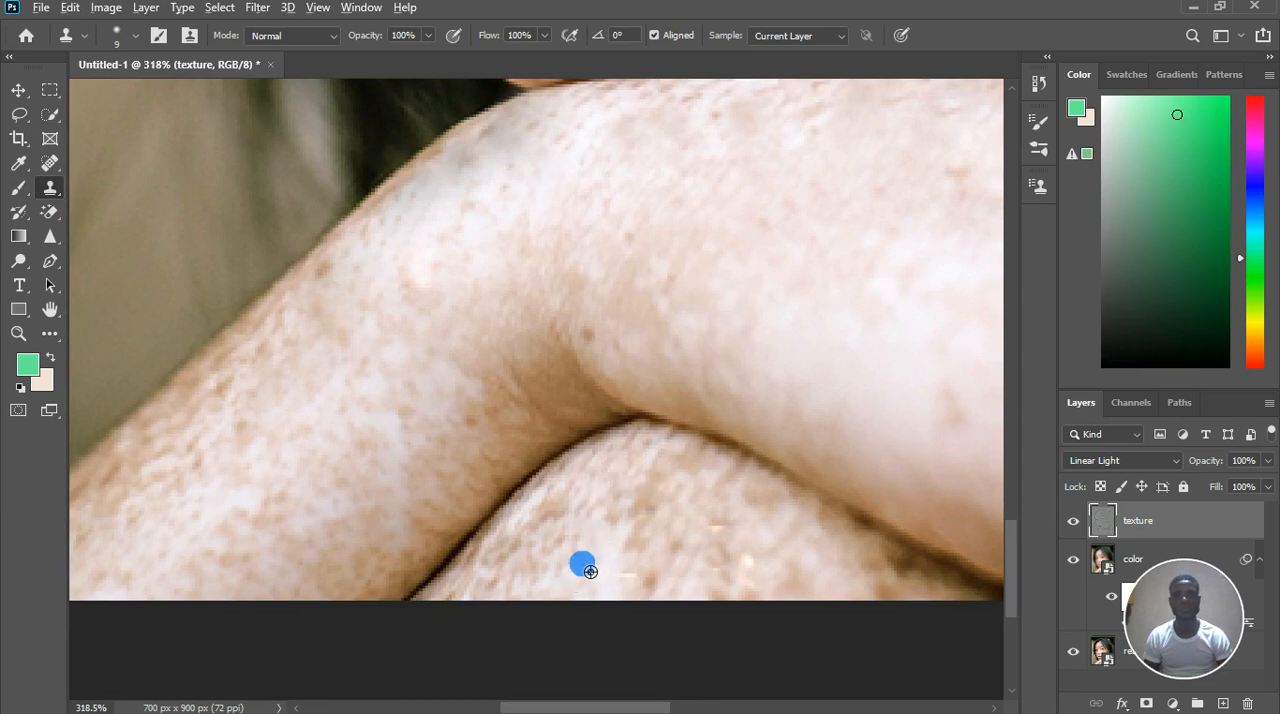
{"action": "left_click", "coordinate": [566, 507]}
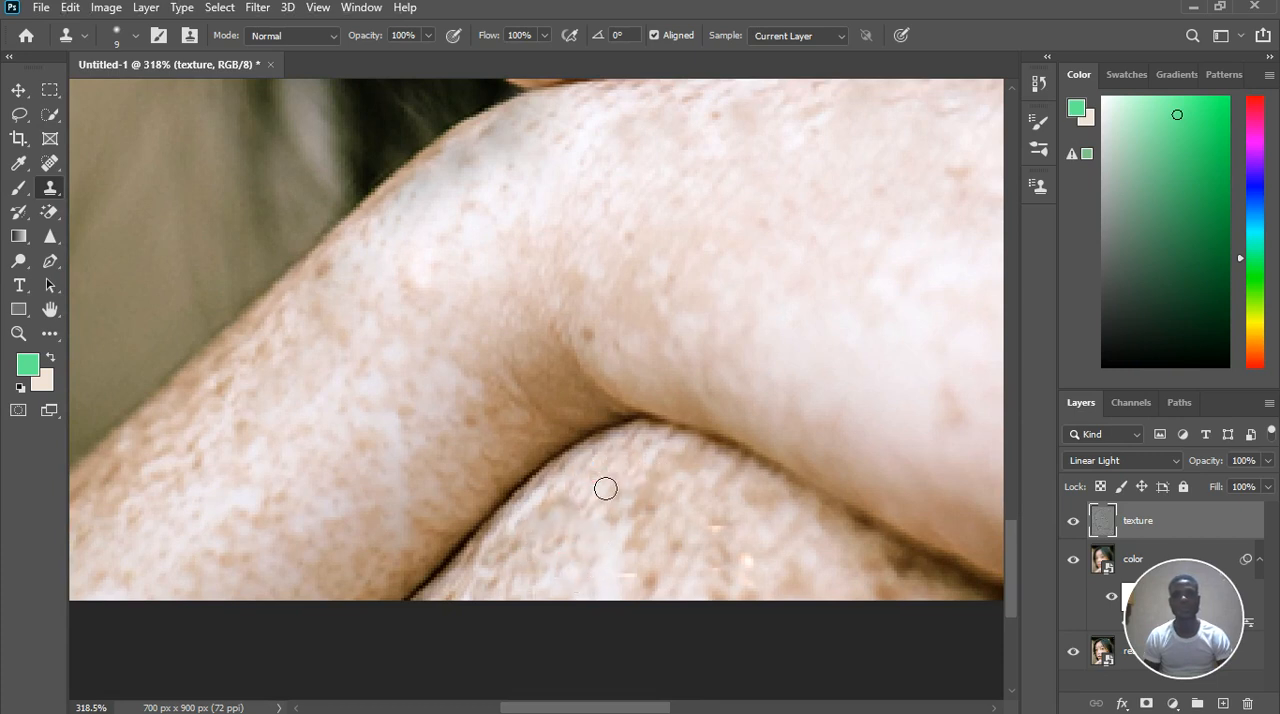
{"action": "left_click_drag", "start_coordinate": [571, 511], "coordinate": [580, 557]}
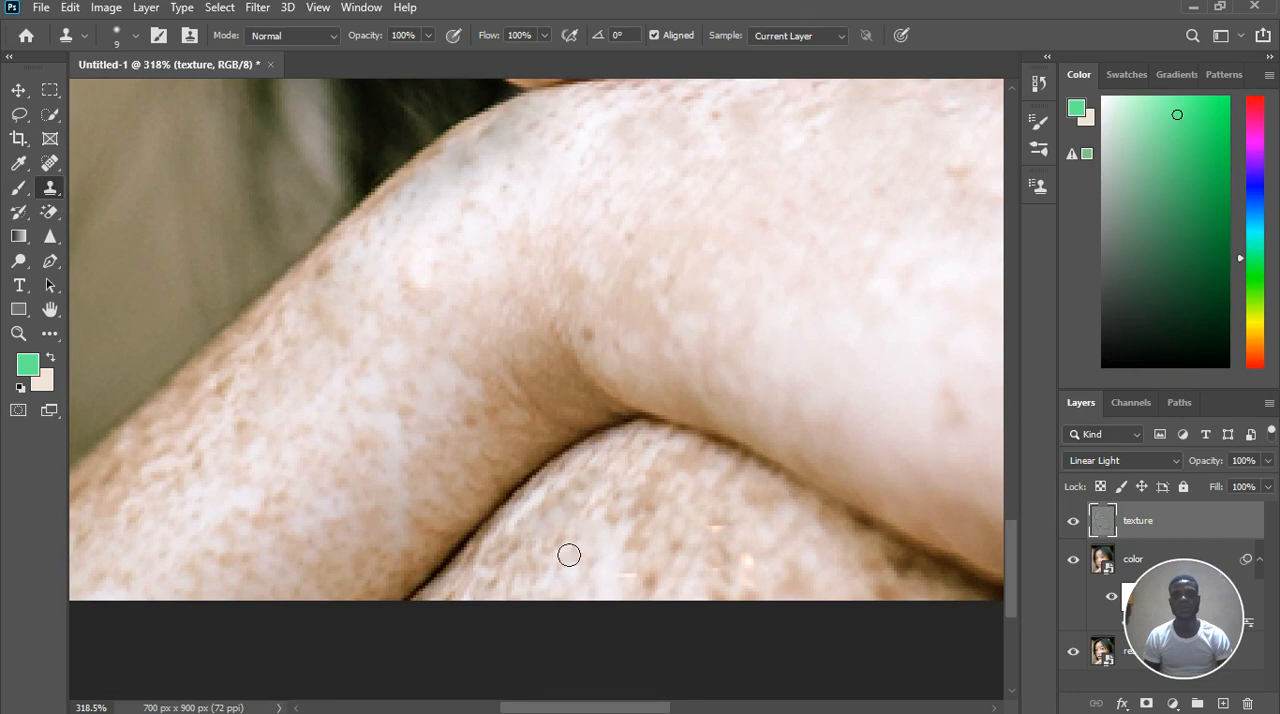
Clone cleaner skin texture over the remaining freckles across the middle of the lower arm with the Clone Stamp
{"action": "left_click", "coordinate": [840, 583], "text": "alt"}
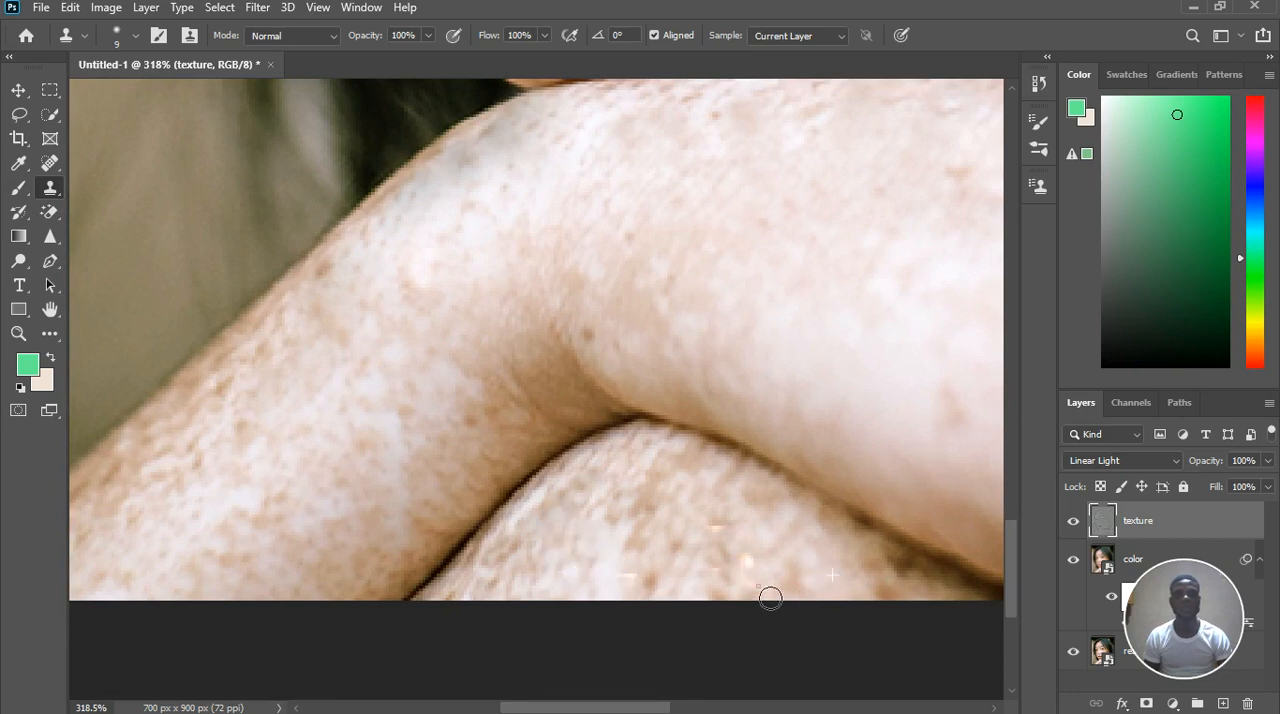
{"action": "left_click", "coordinate": [671, 590]}
{"action": "left_click", "coordinate": [660, 560]}
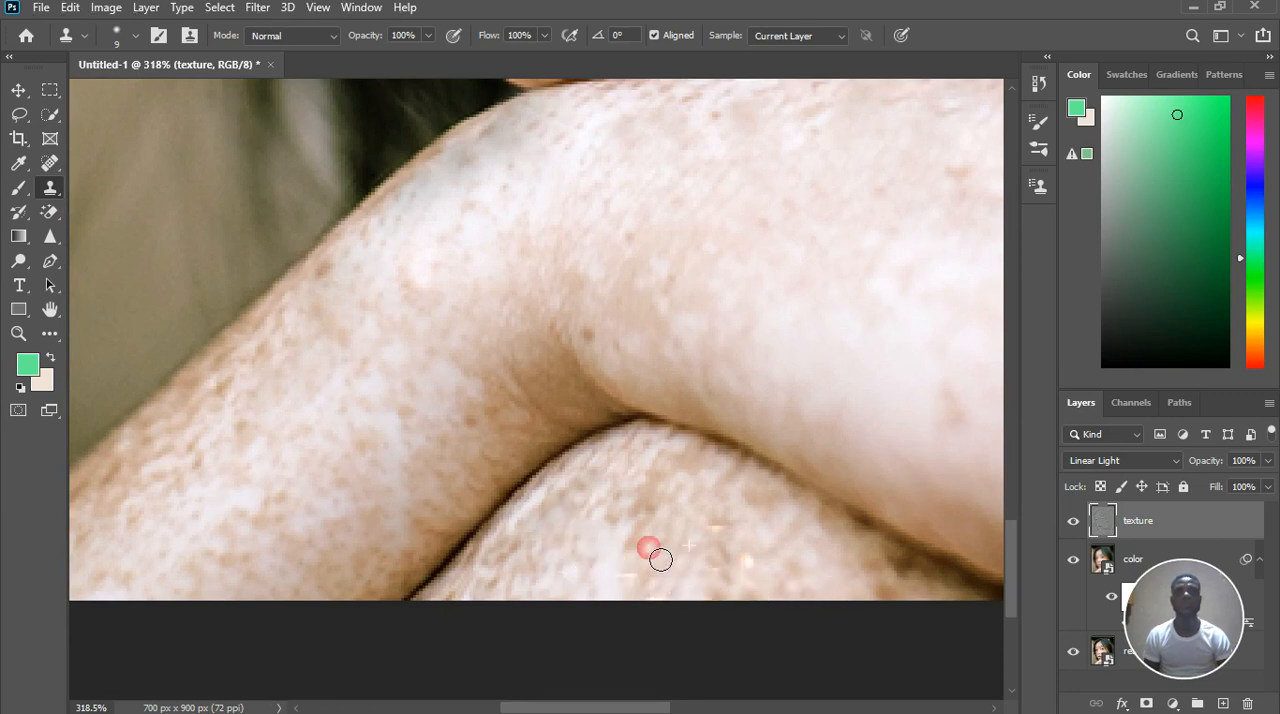
{"action": "left_click", "coordinate": [638, 553]}
{"action": "left_click", "coordinate": [611, 566], "text": "alt"}
{"action": "left_click", "coordinate": [654, 593]}
{"action": "left_click", "coordinate": [707, 546]}
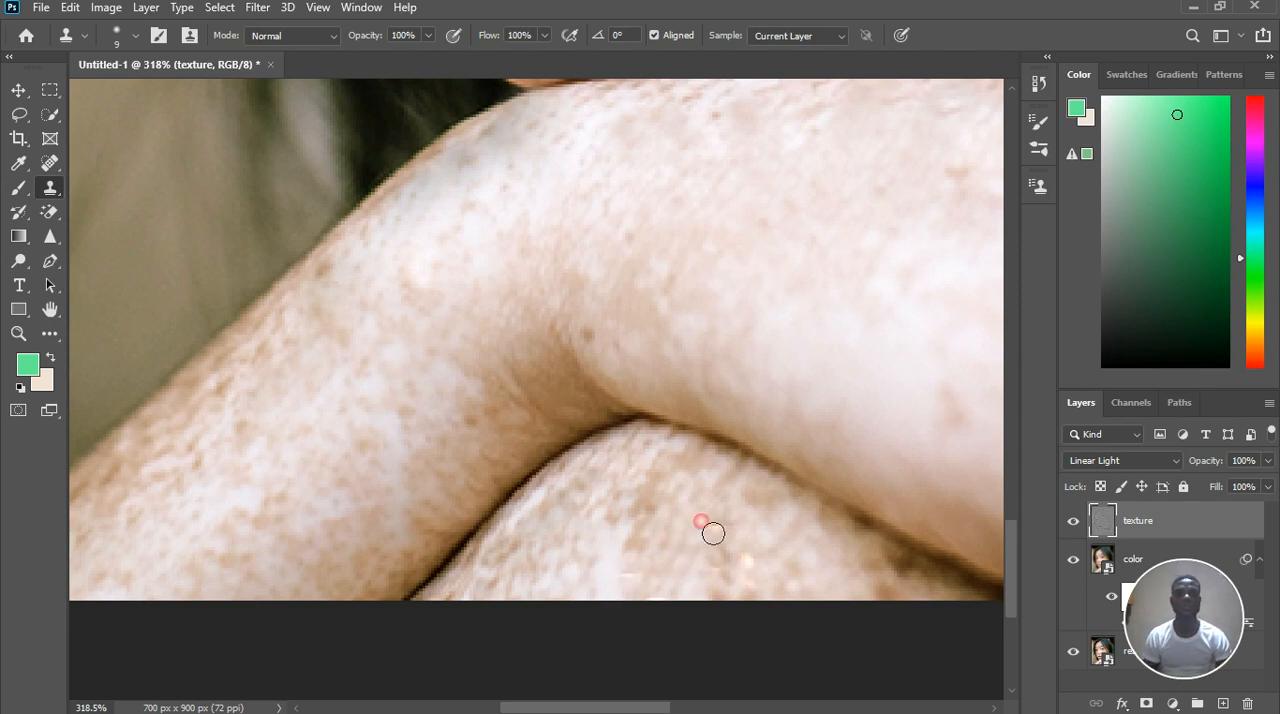
{"action": "left_click", "coordinate": [720, 541]}
Group the texture and color layers above the real photo layer
{"action": "key", "text": "ctrl+0"}
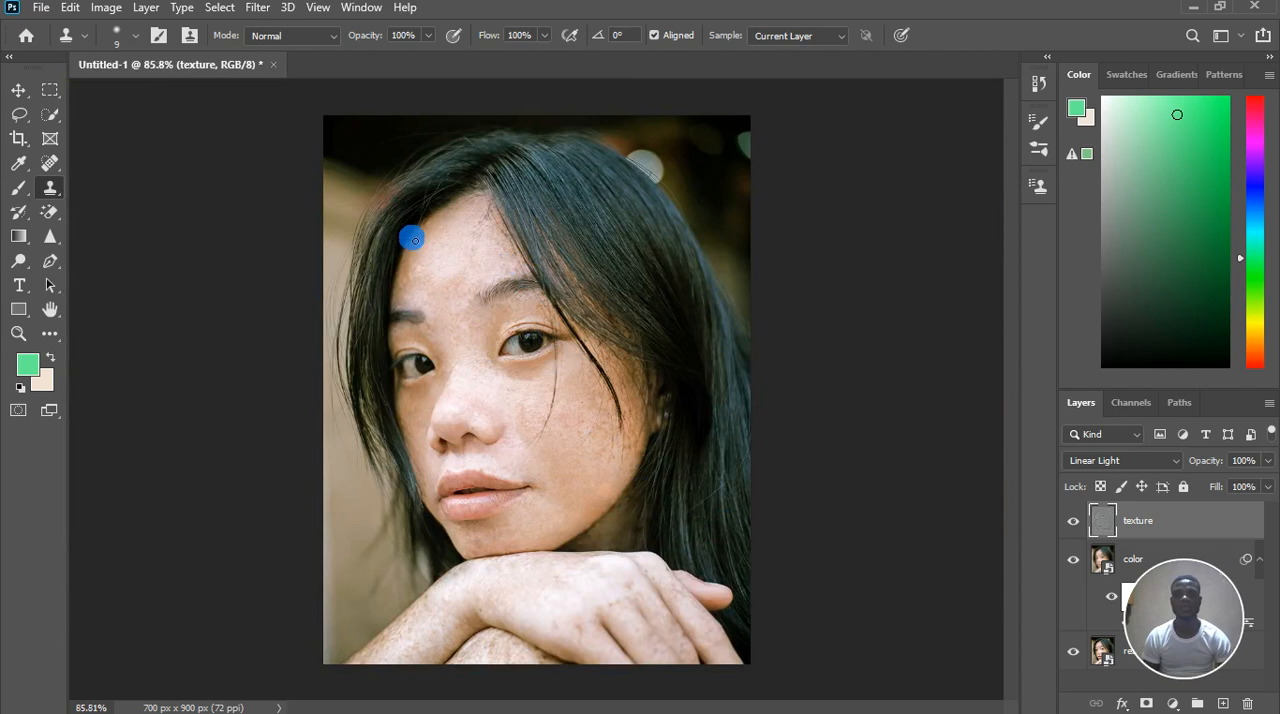
{"action": "scroll", "coordinate": [414, 234], "scroll_direction": "up", "scroll_amount": 3}
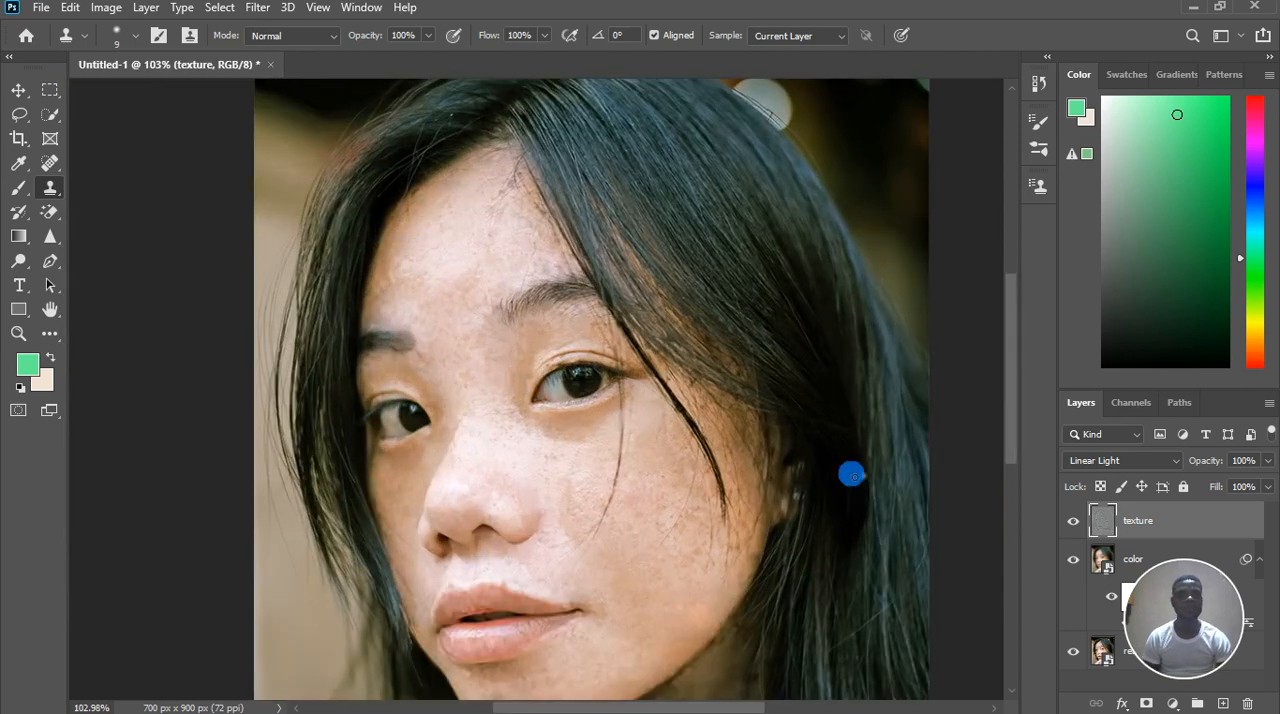
{"action": "scroll", "coordinate": [849, 471], "scroll_direction": "down", "scroll_amount": 2}
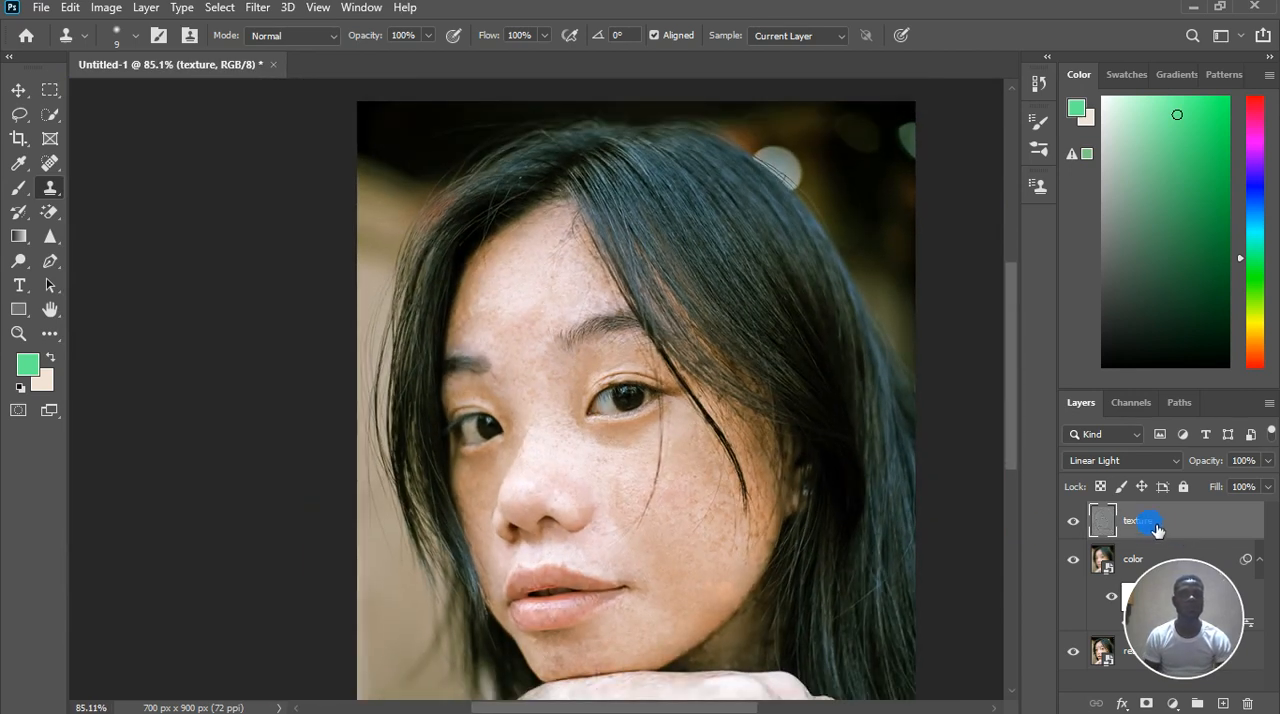
{"action": "left_click_drag", "start_coordinate": [1157, 401], "coordinate": [1157, 259]}
{"action": "left_click_drag", "start_coordinate": [1183, 424], "coordinate": [1171, 391]}
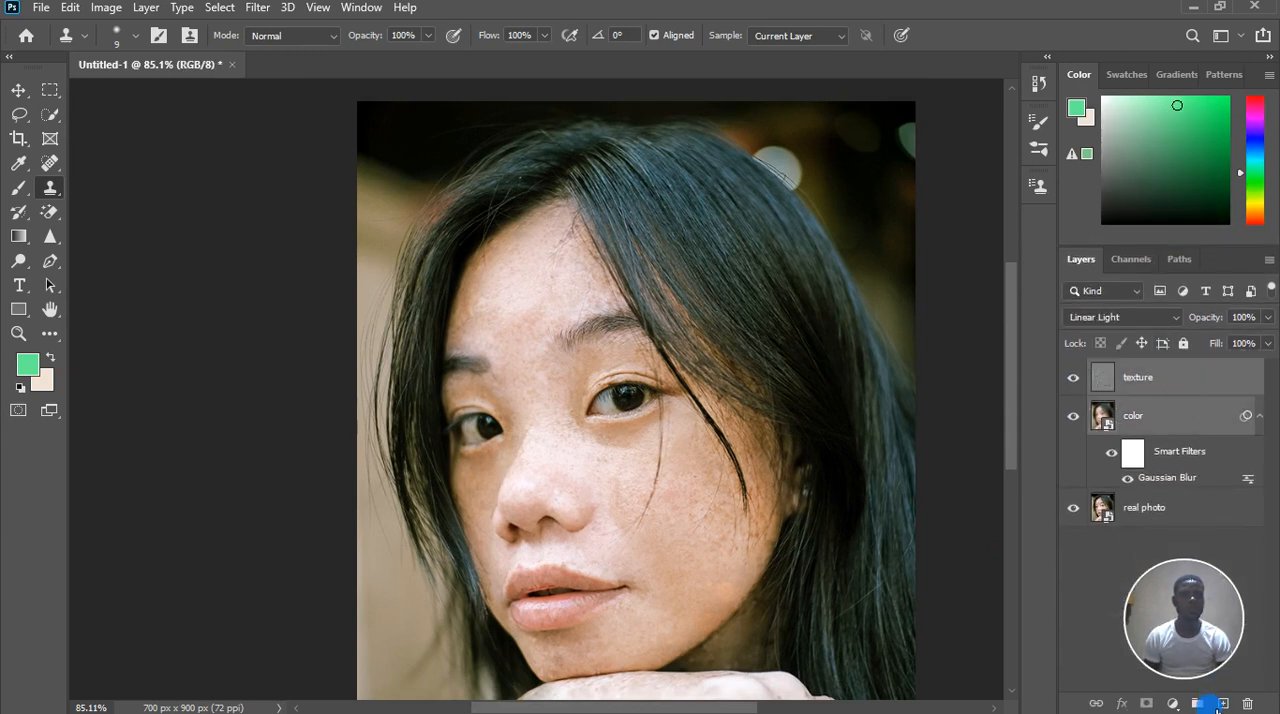
{"action": "key", "text": "ctrl+g"}
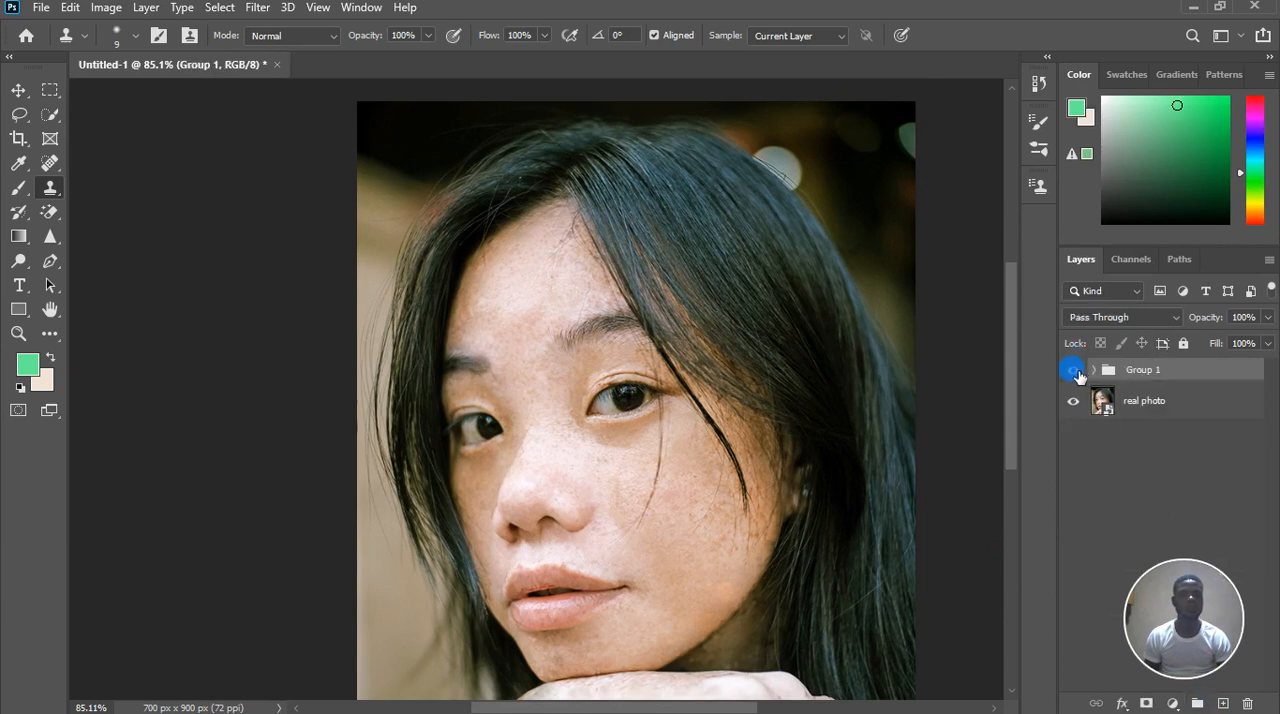
Toggle the retouching group's visibility to compare the portrait before and after, leaving the group shown
{"action": "left_click", "coordinate": [1073, 370]}
{"action": "left_click", "coordinate": [1074, 371]}
{"action": "left_click", "coordinate": [1076, 372]}
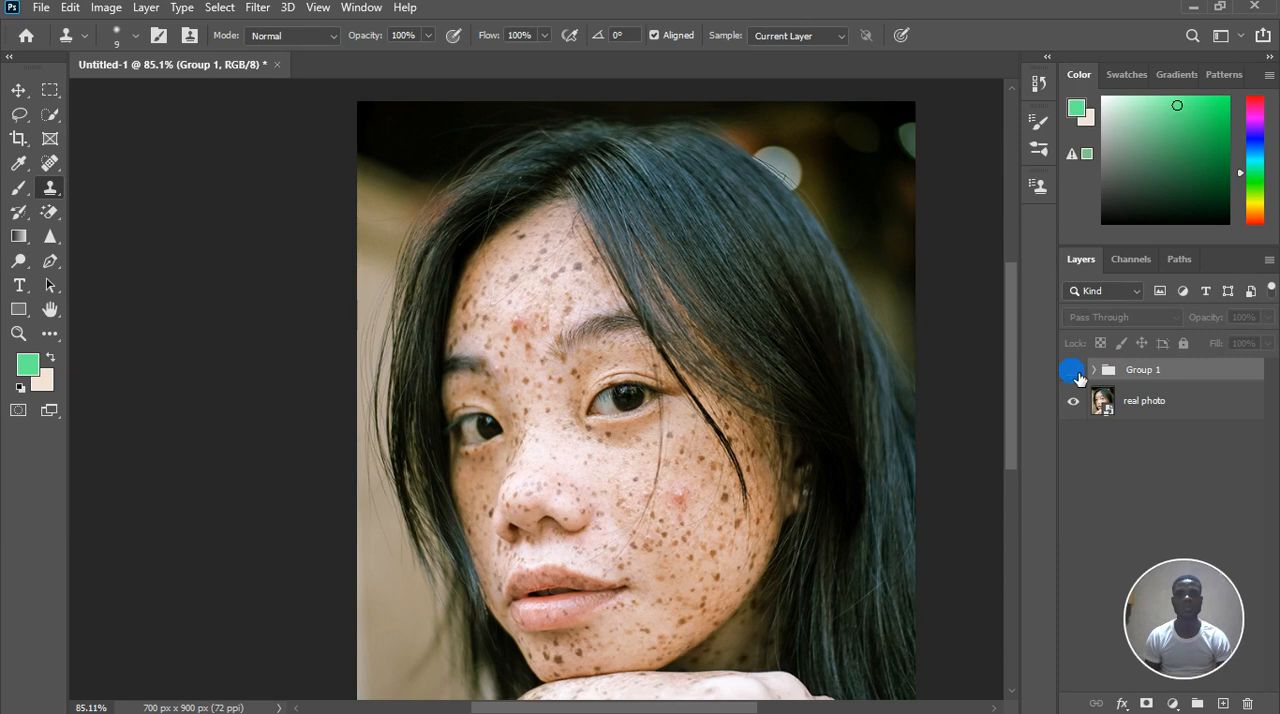
{"action": "left_click", "coordinate": [1075, 372]}
Stamp all visible layers into a new merged layer above the group and duplicate that layer twice
{"action": "scroll", "coordinate": [595, 358], "scroll_direction": "down", "scroll_amount": 3}
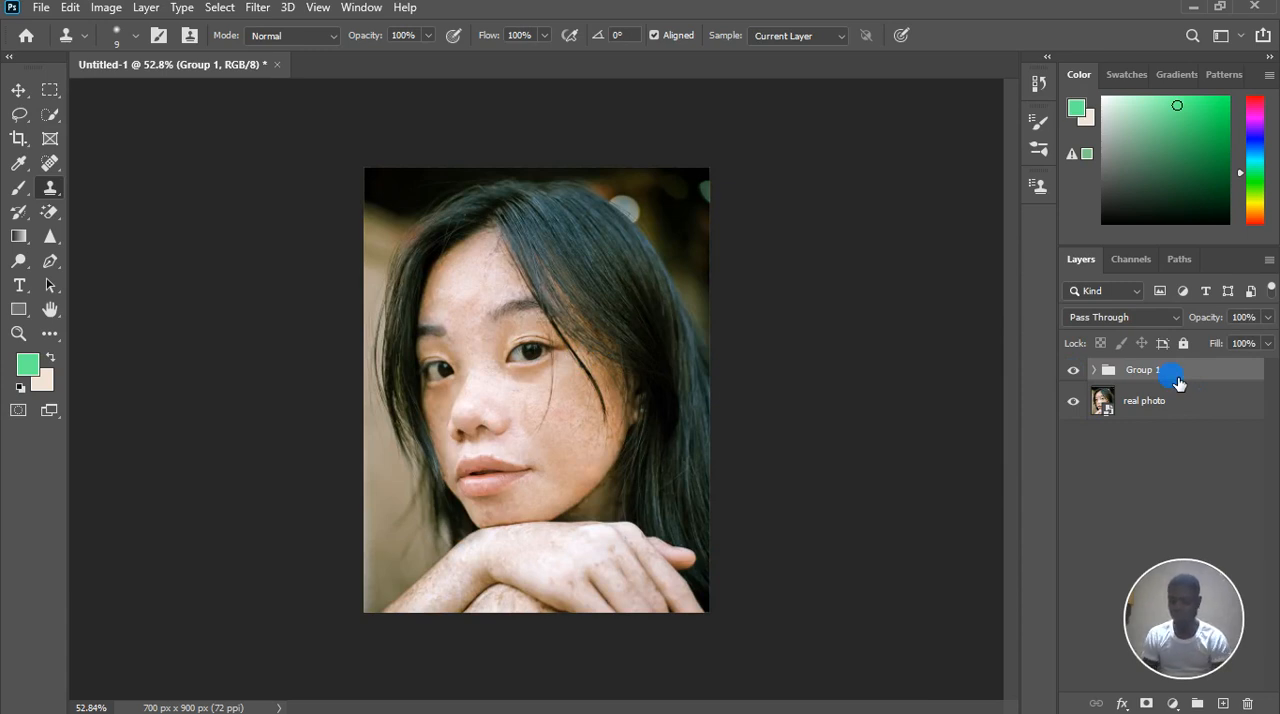
{"action": "key", "text": "ctrl+alt+shift+e"}
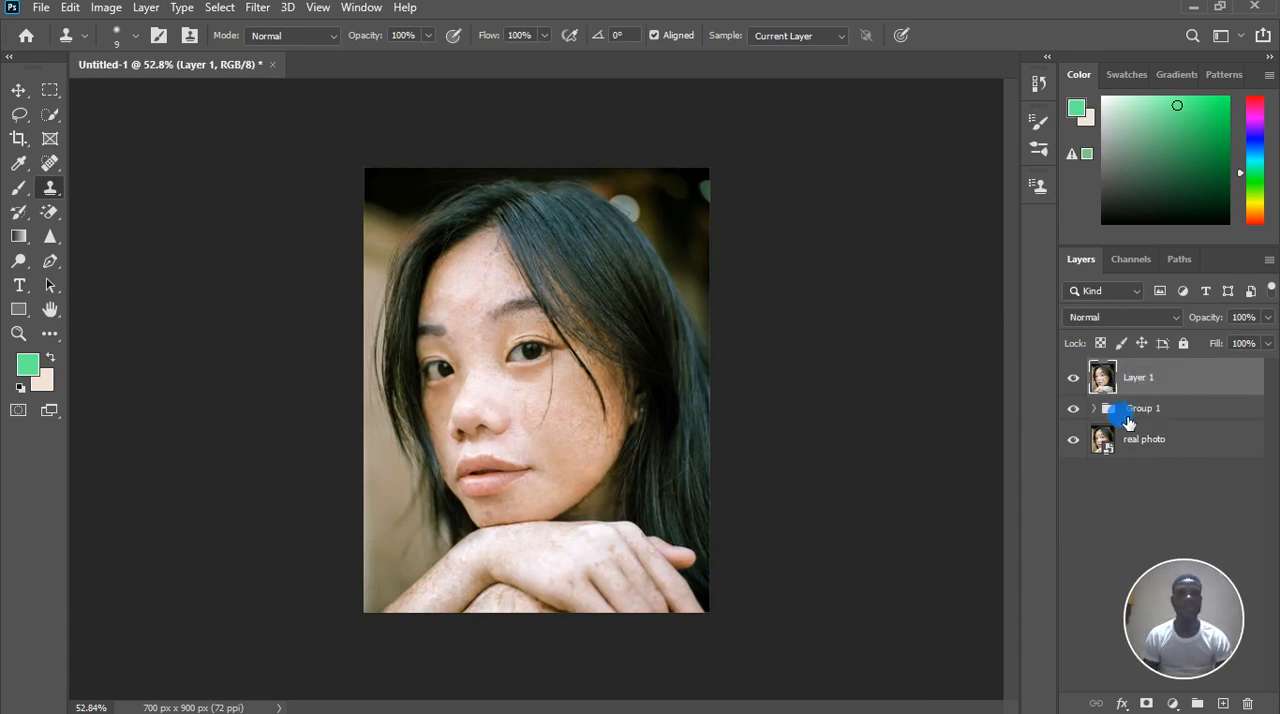
{"action": "scroll", "coordinate": [564, 378], "scroll_direction": "up", "scroll_amount": 3}
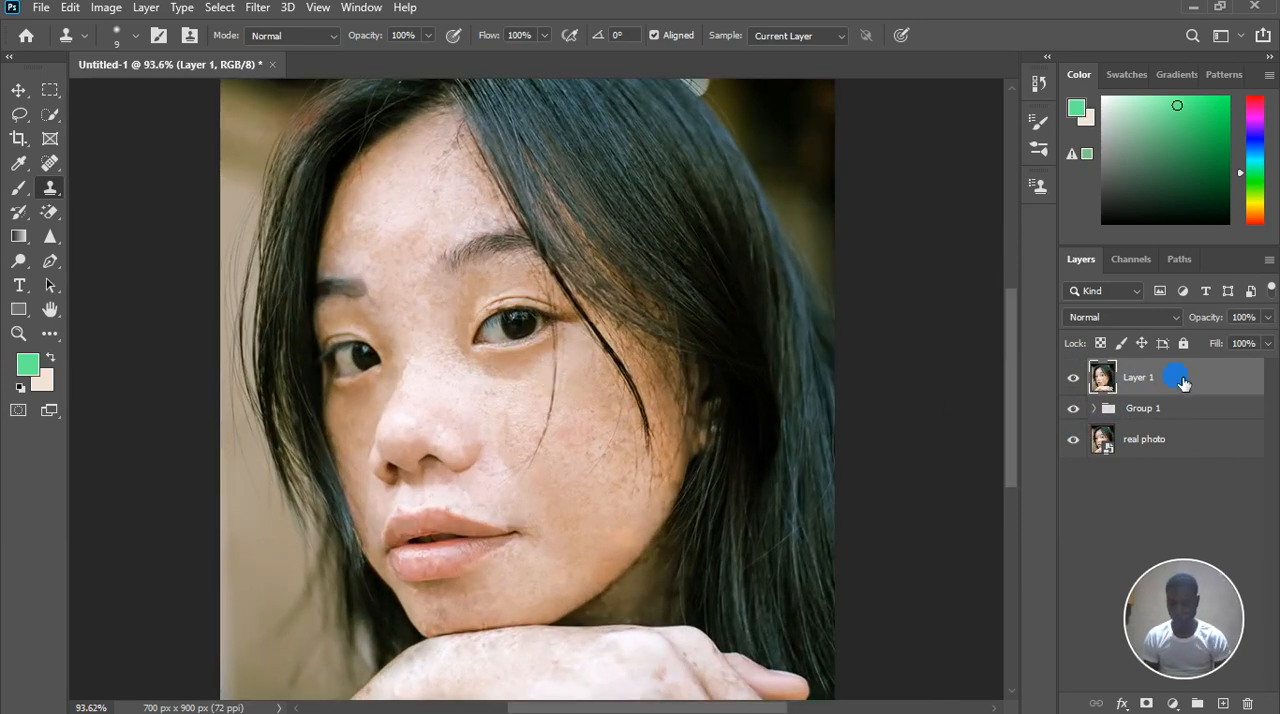
{"action": "key", "text": "ctrl+j"}
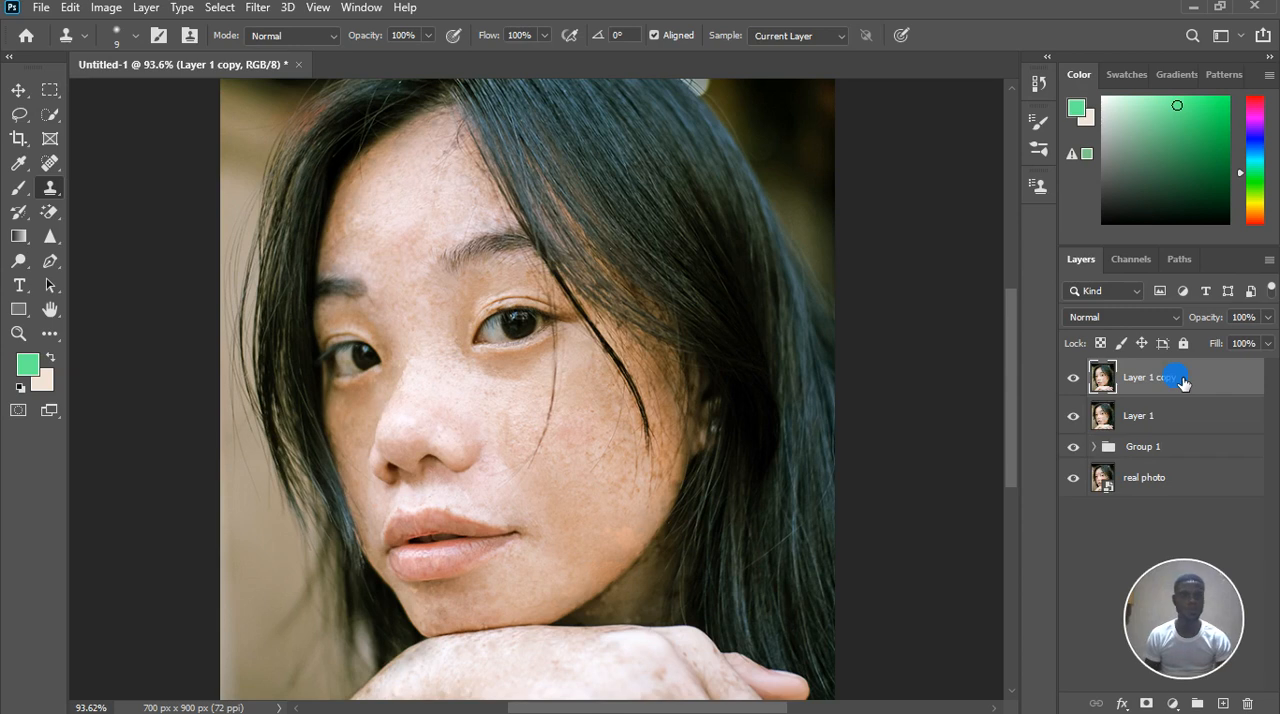
{"action": "key", "text": "ctrl+j"}
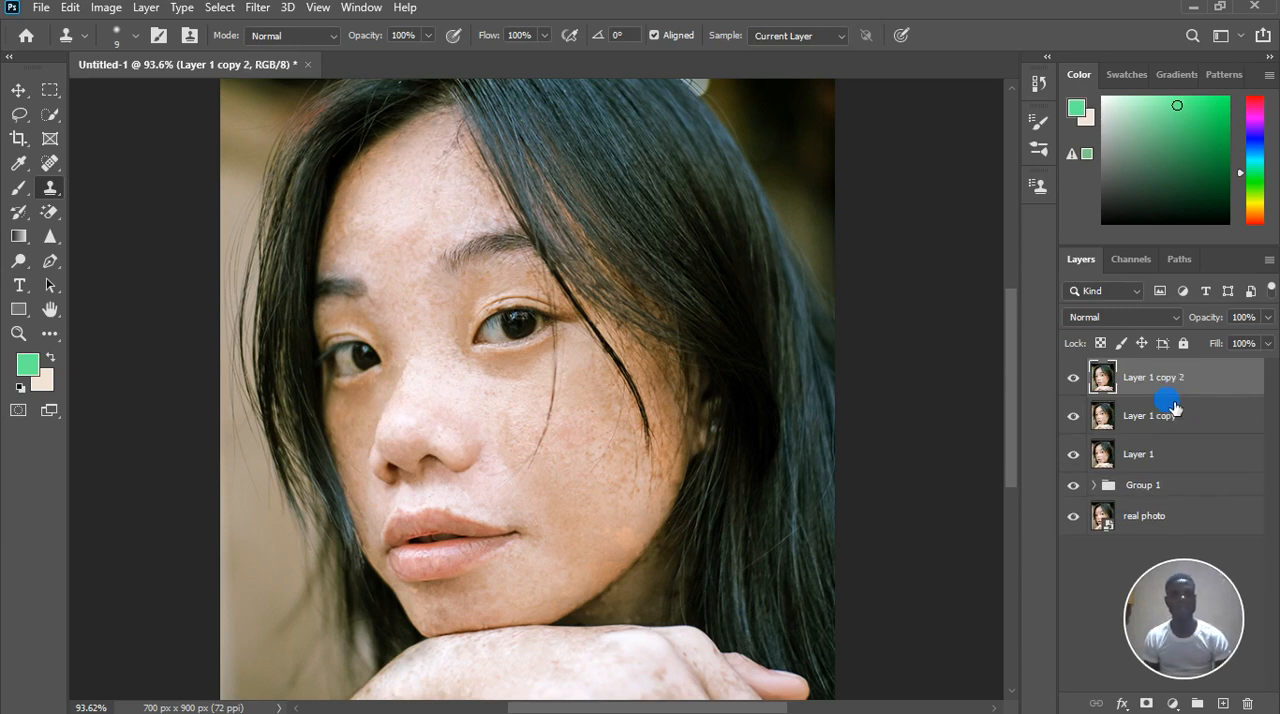
Rename the lower duplicate of the merged layer as color and the upper one as texture
{"action": "left_click", "coordinate": [1155, 420]}
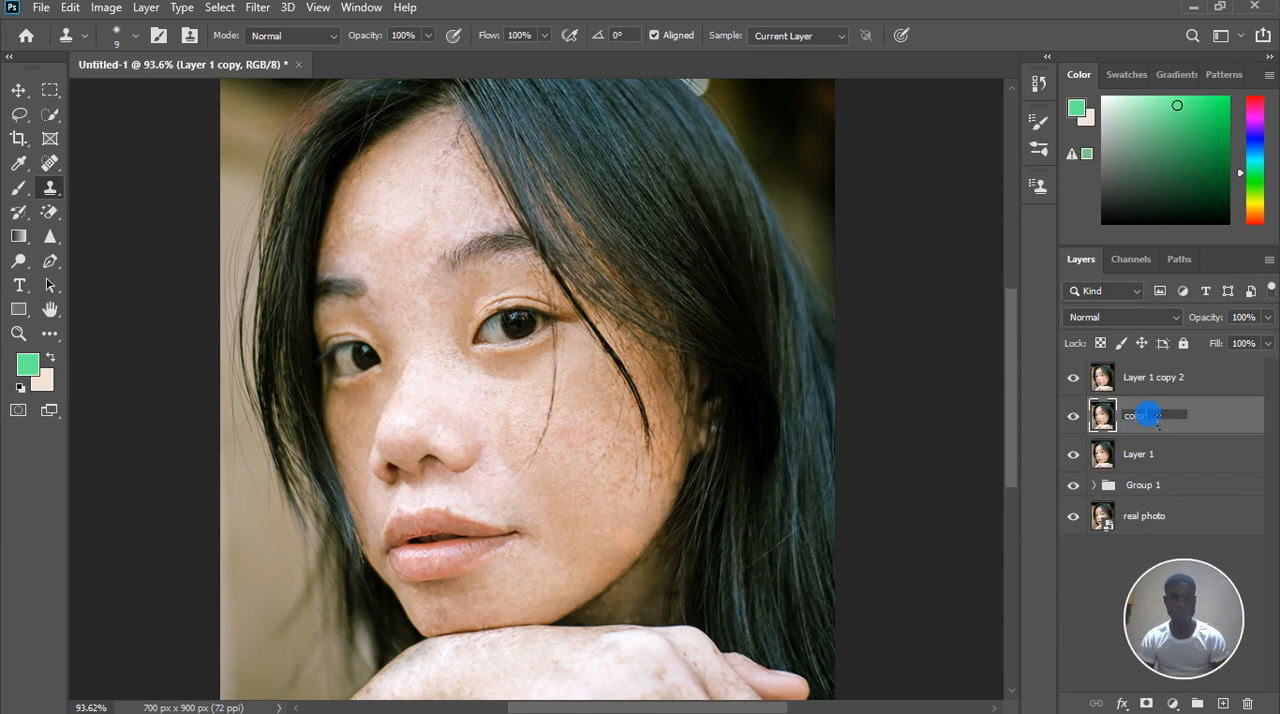
{"action": "key", "text": "Return"}
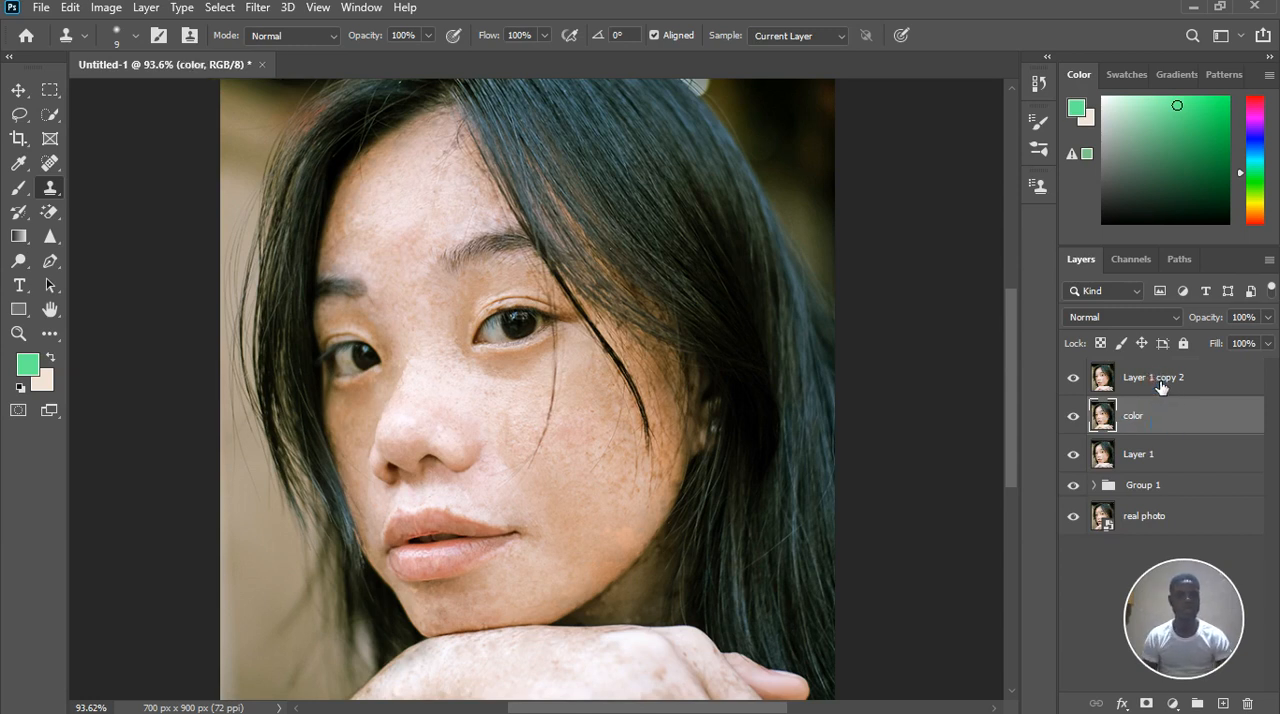
{"action": "double_click", "coordinate": [1160, 387]}
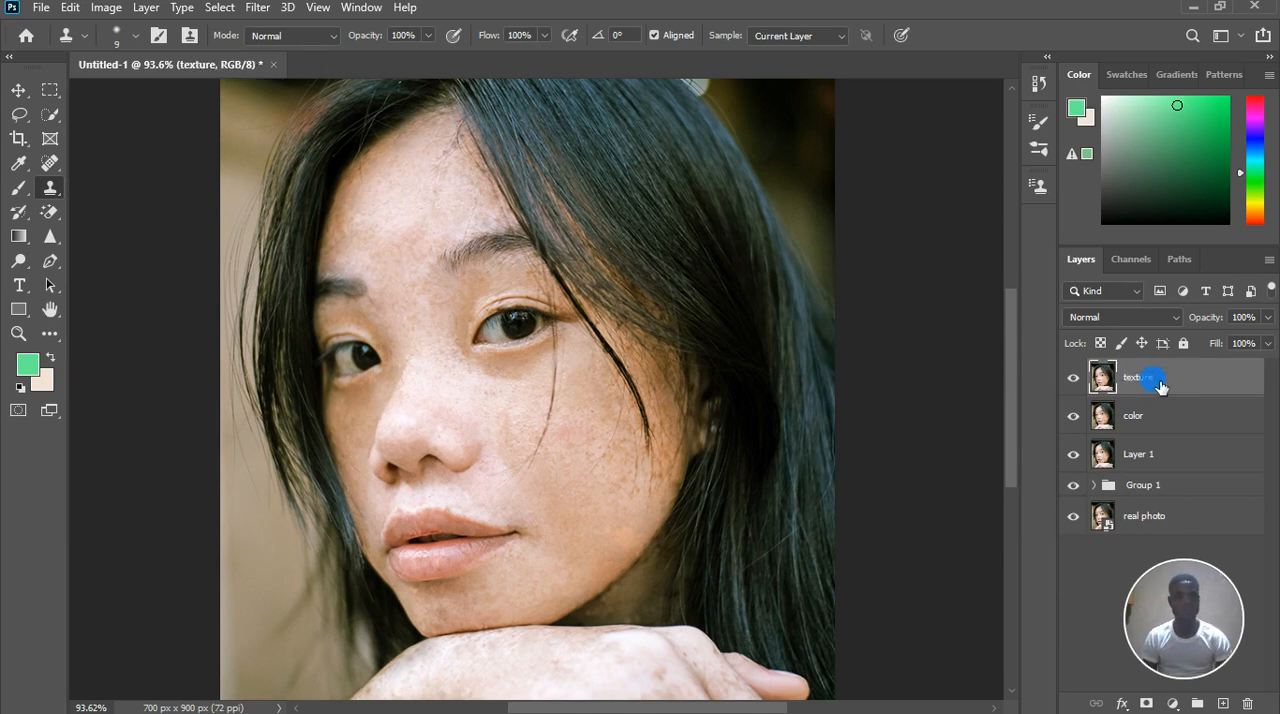
Hide the new texture layer and apply a Gaussian Blur with a 4.9 pixel radius to the color layer
{"action": "left_click", "coordinate": [1144, 429]}
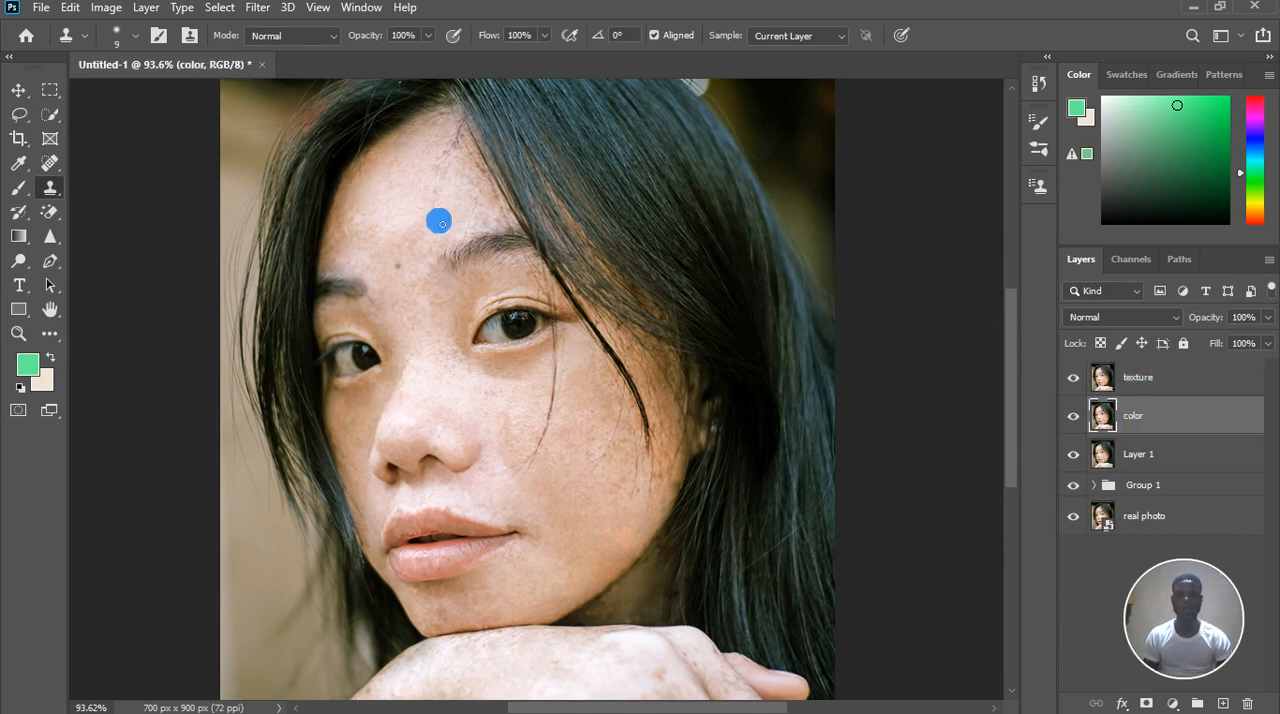
{"action": "scroll", "coordinate": [529, 294], "scroll_direction": "down", "scroll_amount": 1}
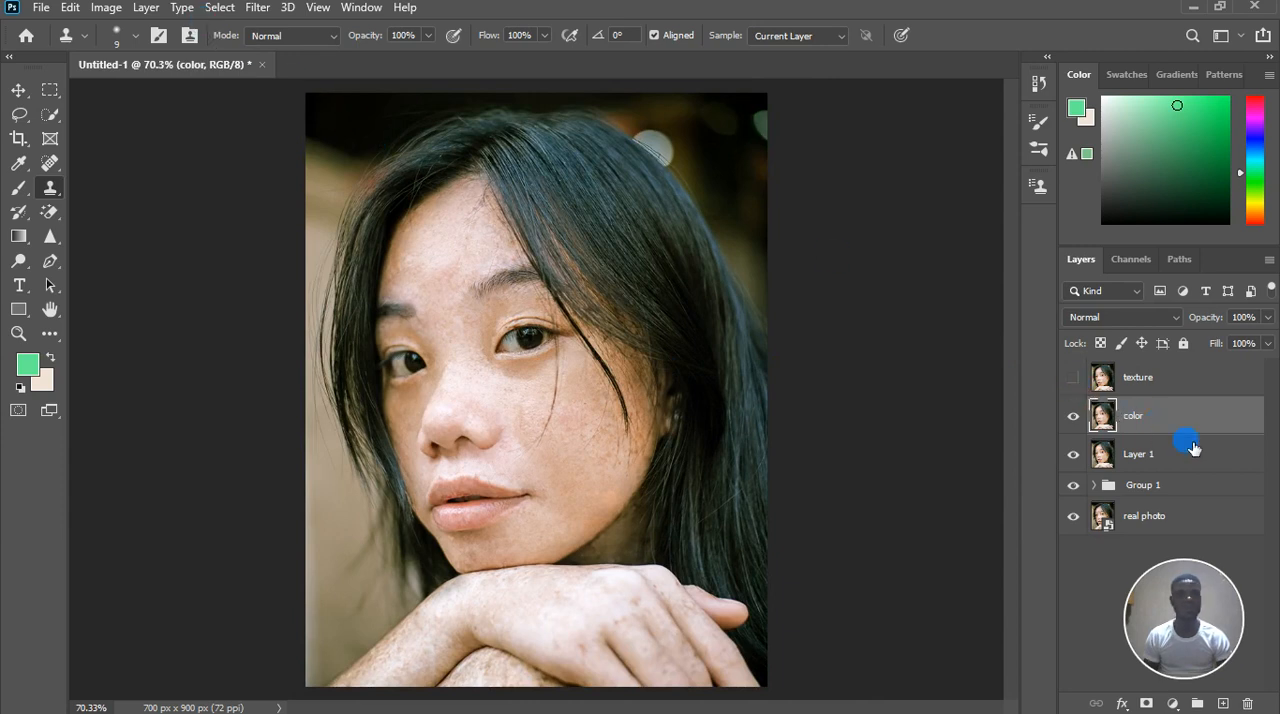
{"action": "left_click", "coordinate": [257, 8]}
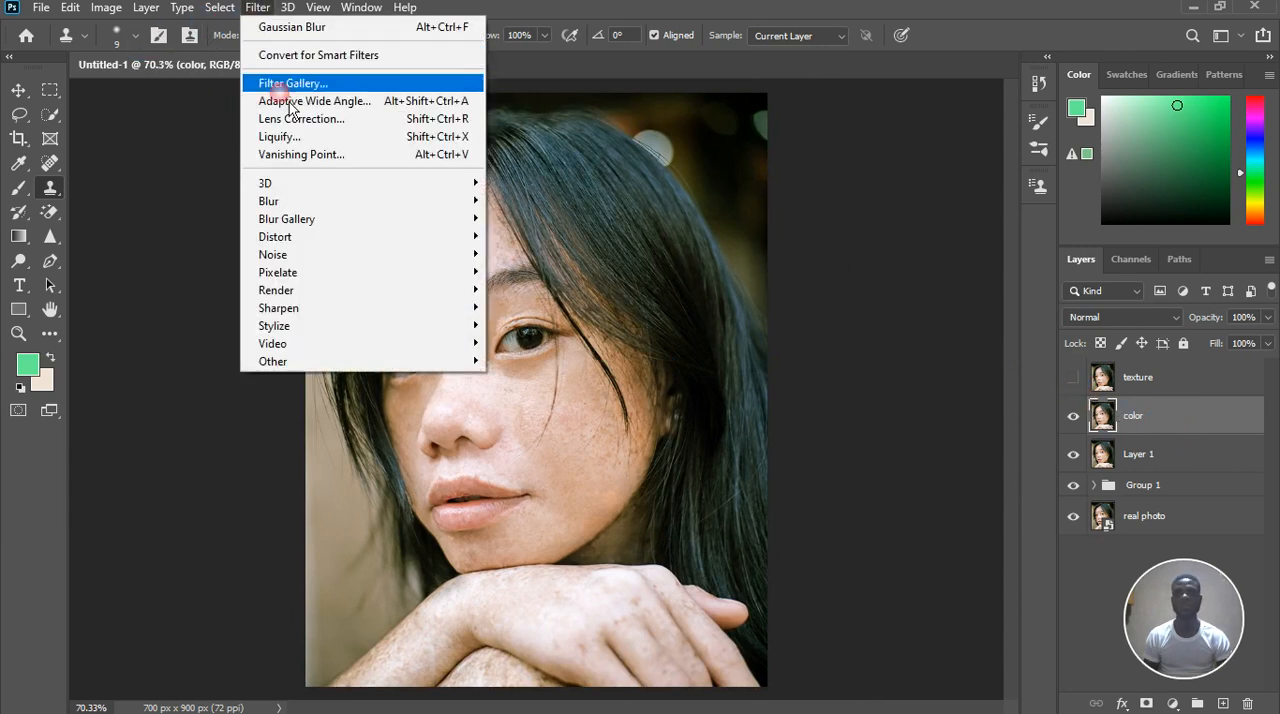
{"action": "left_click", "coordinate": [295, 200]}
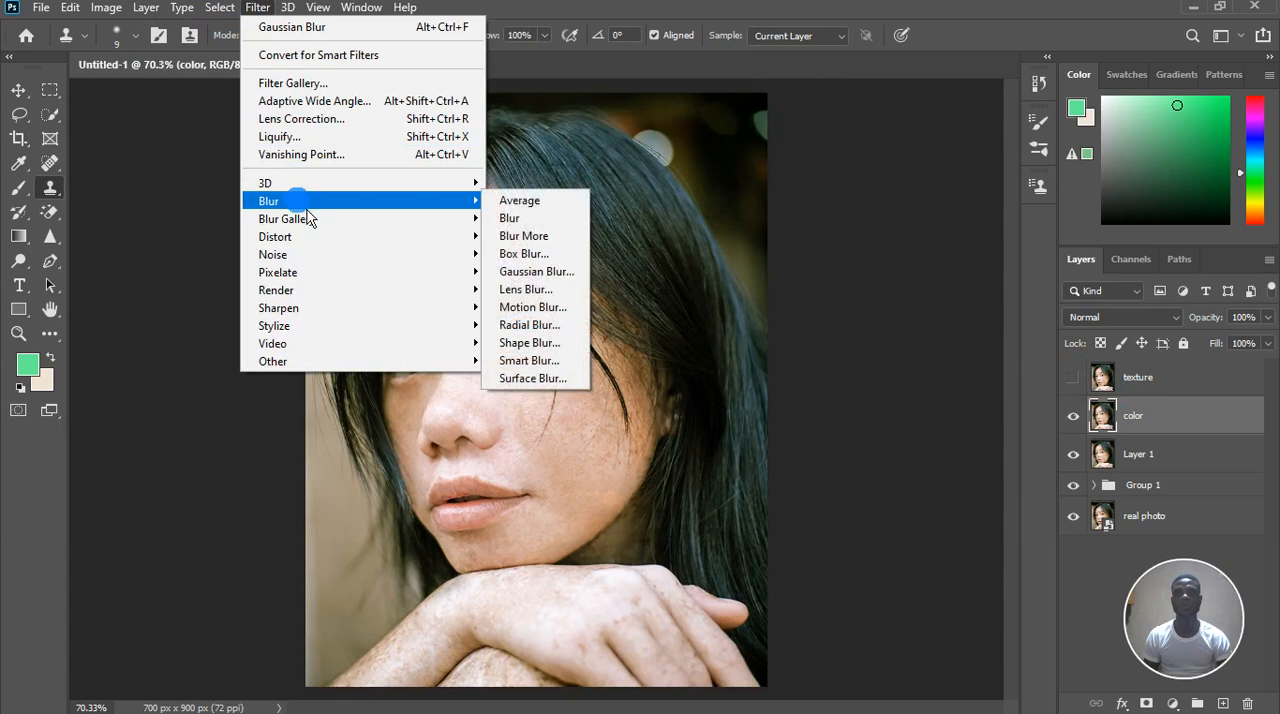
{"action": "left_click", "coordinate": [540, 271]}
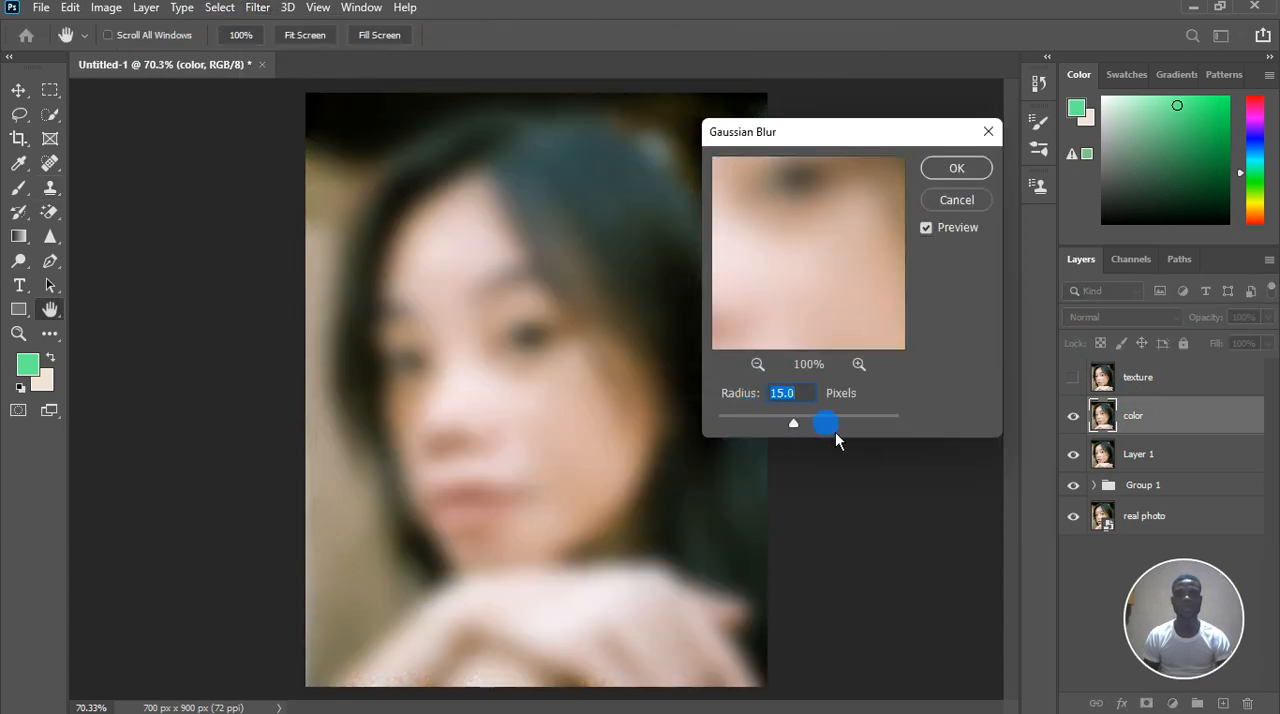
{"action": "left_click_drag", "start_coordinate": [780, 428], "coordinate": [763, 429]}
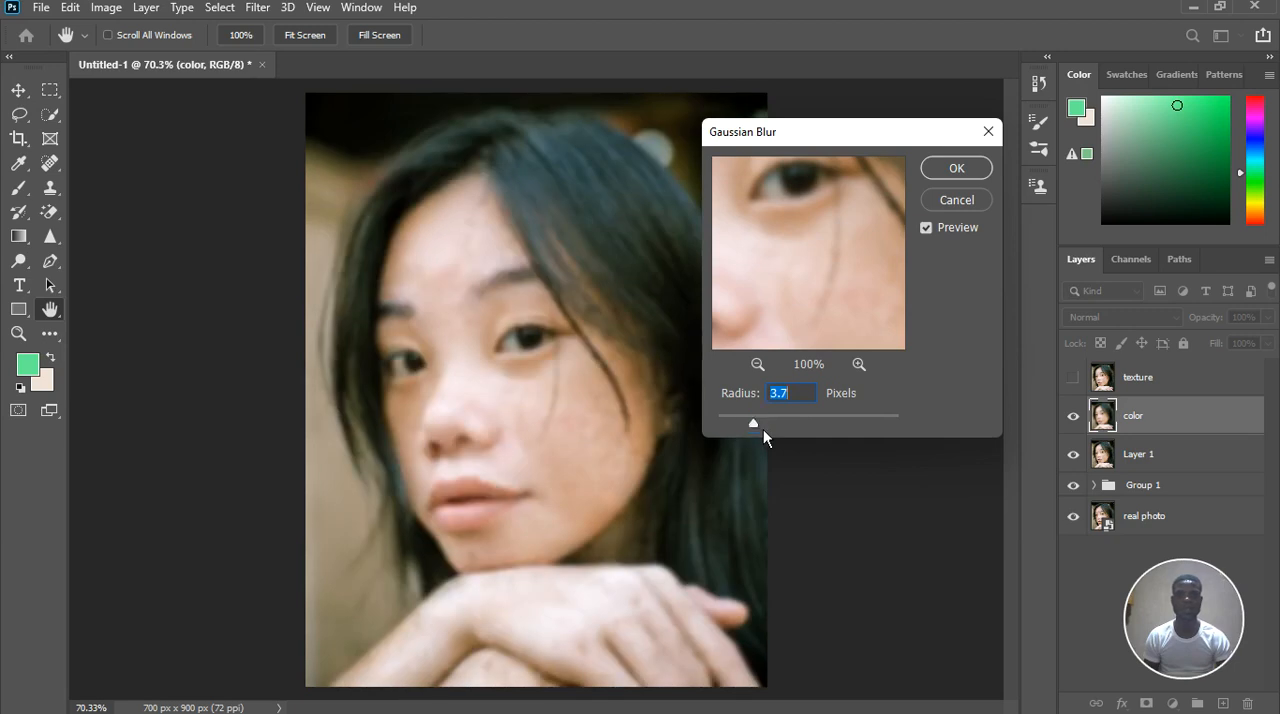
{"action": "left_click_drag", "start_coordinate": [759, 429], "coordinate": [768, 432]}
{"action": "left_click_drag", "start_coordinate": [780, 424], "coordinate": [775, 428]}
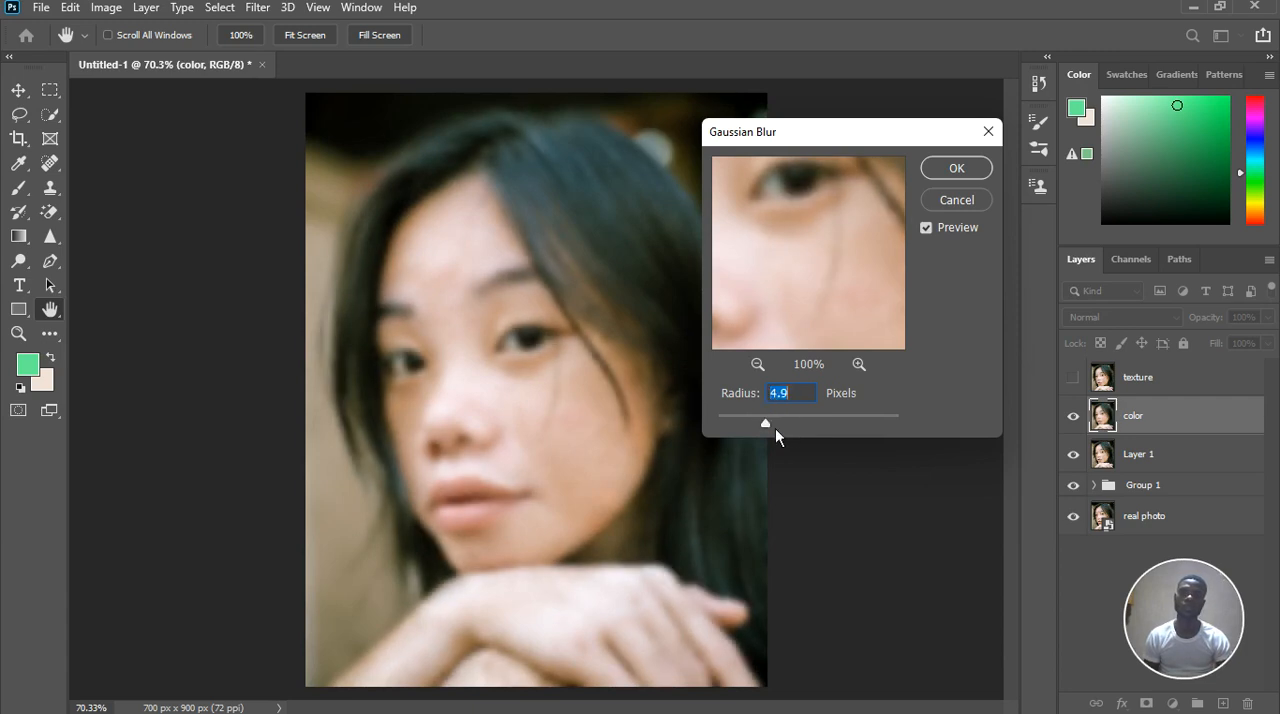
{"action": "left_click", "coordinate": [914, 373]}
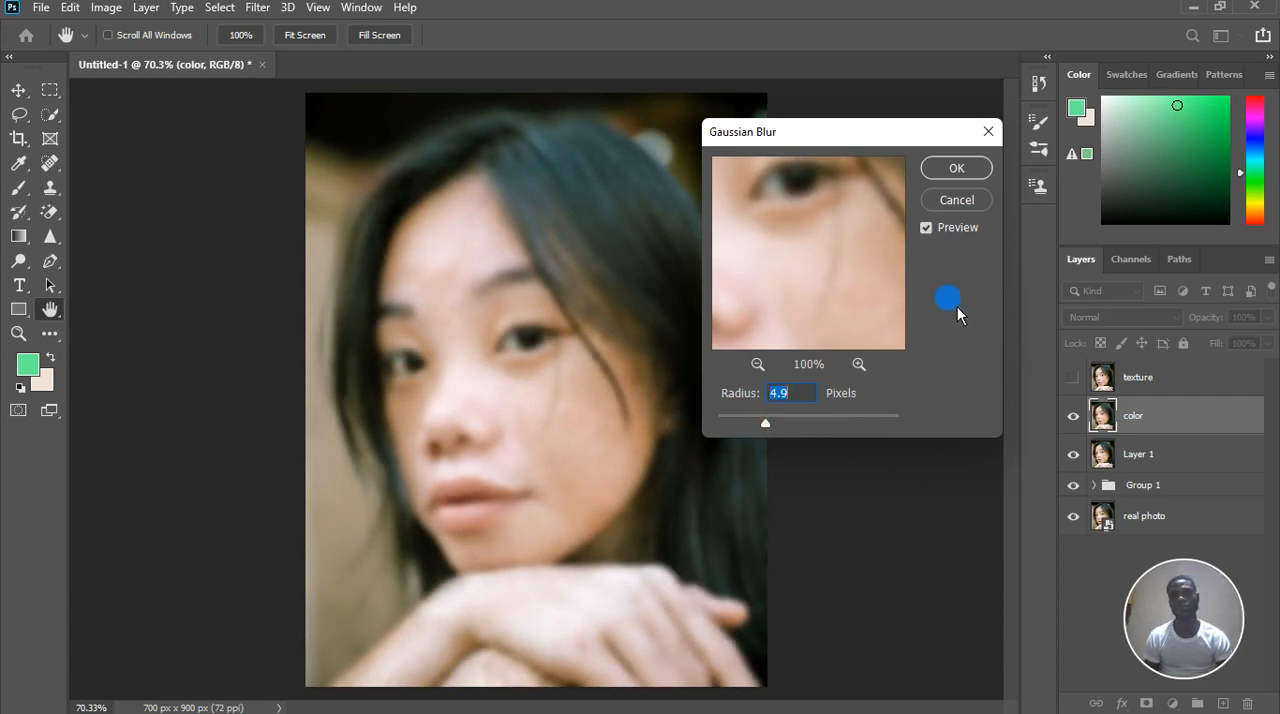
{"action": "left_click", "coordinate": [957, 168]}
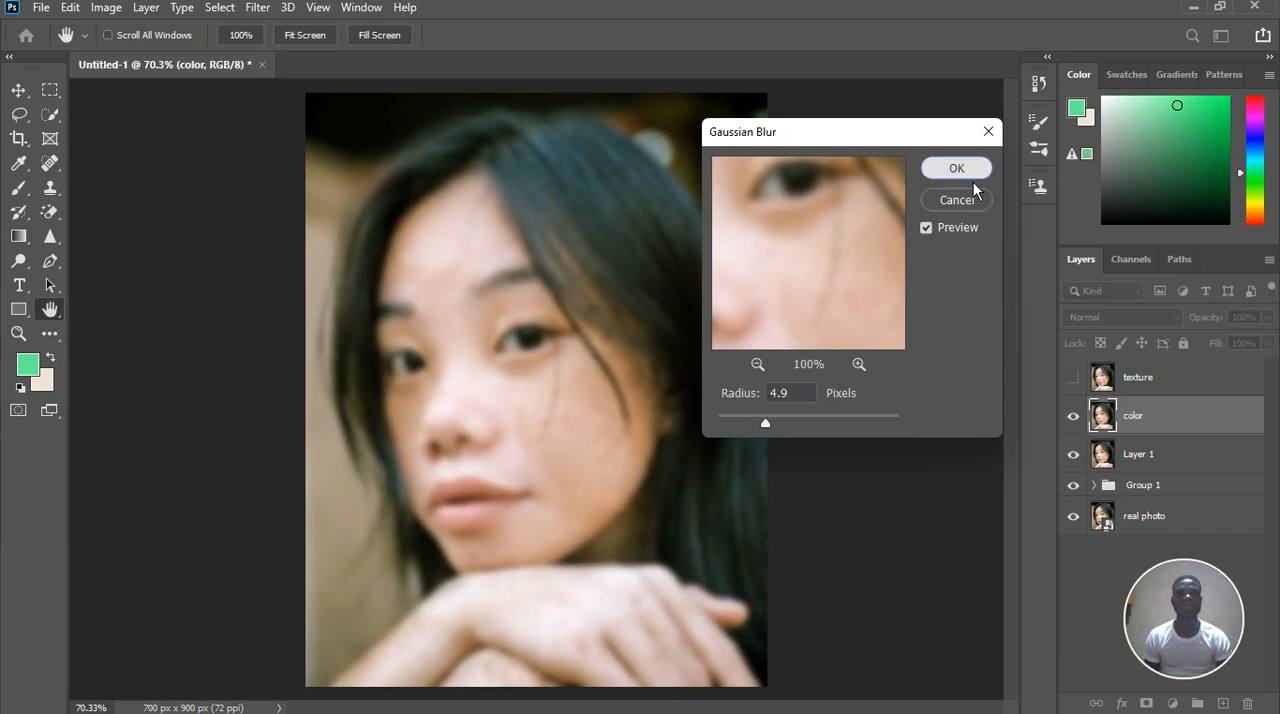
Set up the Mixer Brush with a brush size of 60 and Wet at 9%
{"action": "key", "text": "s"}
{"action": "scroll", "coordinate": [494, 406], "scroll_direction": "up", "scroll_amount": 7}
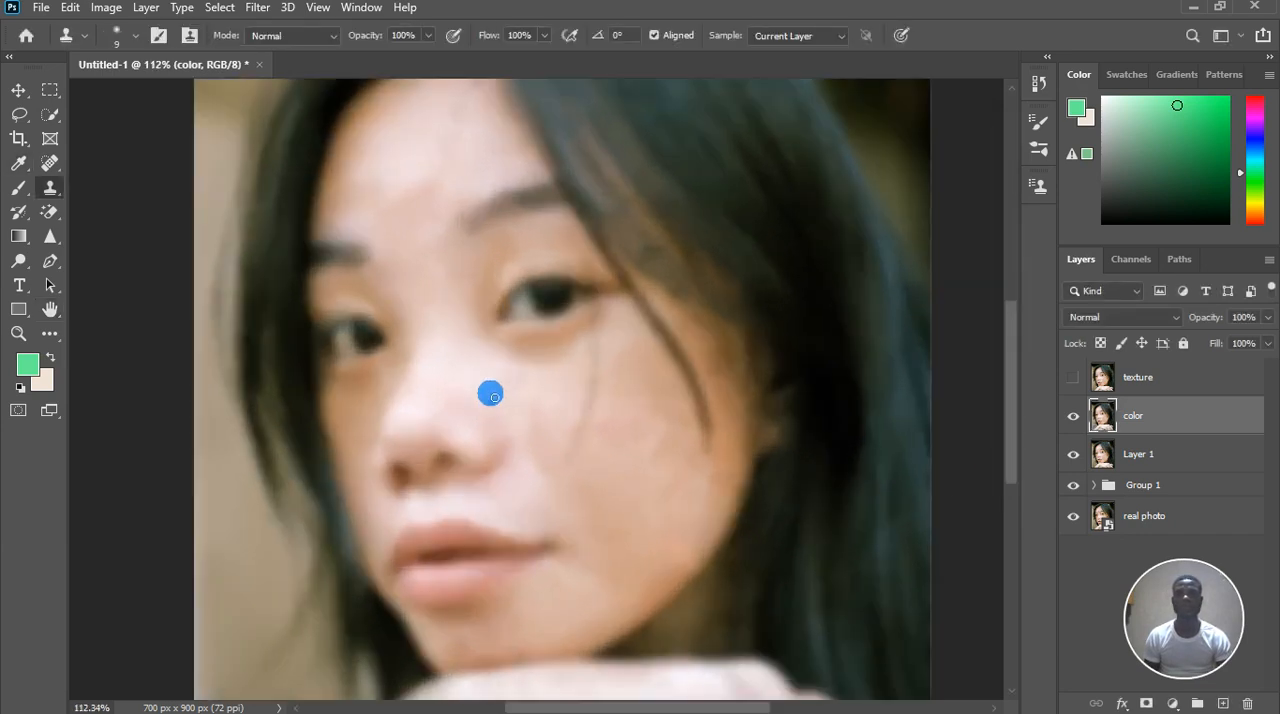
{"action": "left_click", "coordinate": [20, 195]}
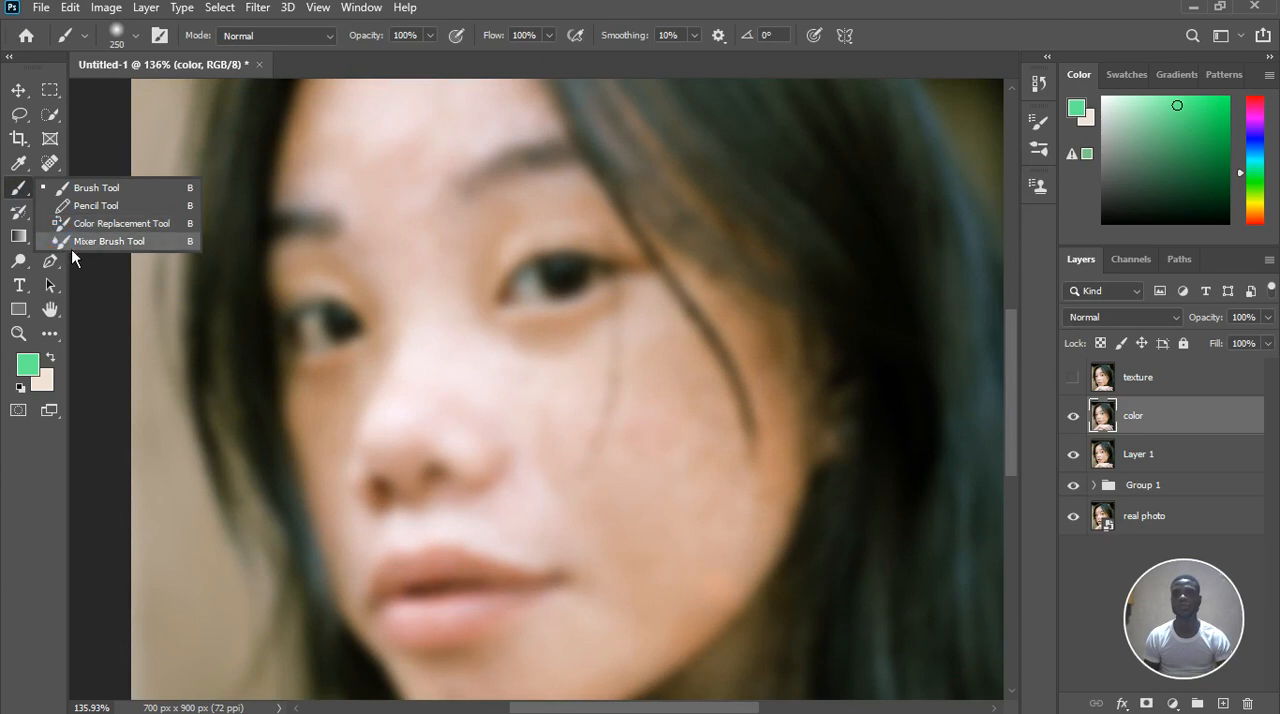
{"action": "left_click", "coordinate": [100, 241]}
{"action": "key", "text": "bracketright"}
{"action": "key", "text": "bracketright"}
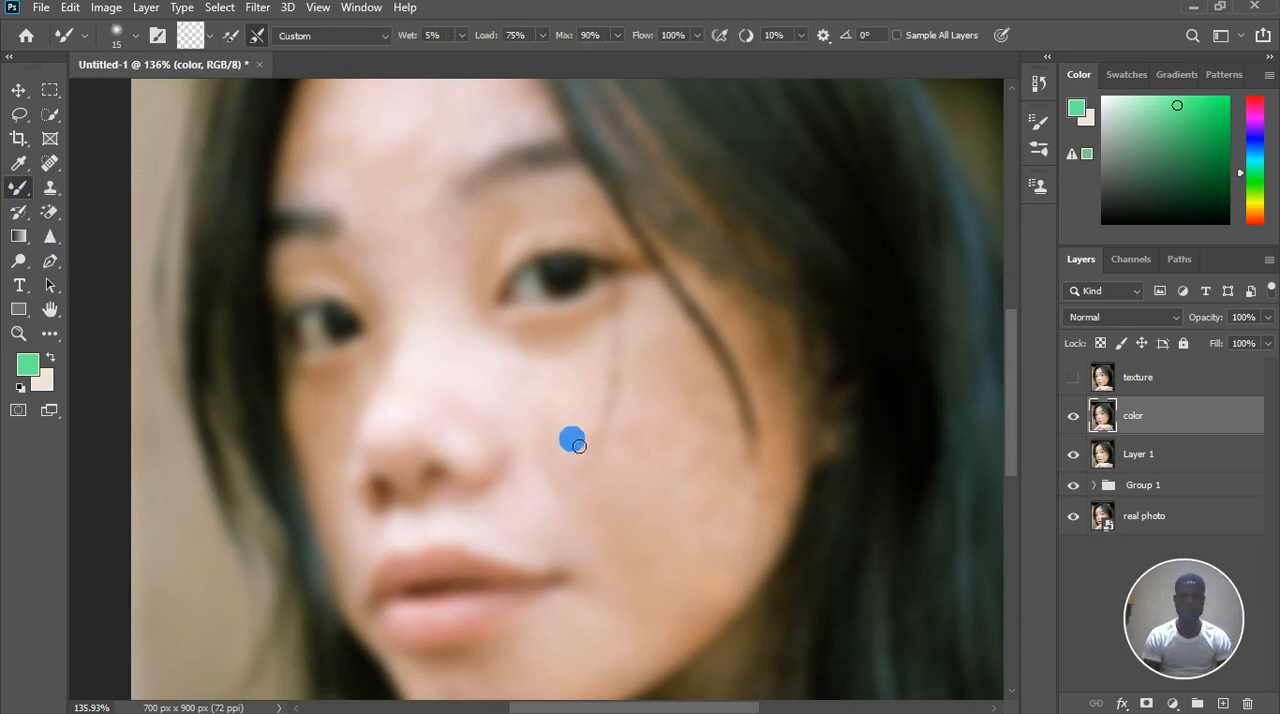
{"action": "key", "text": "bracketright"}
{"action": "key", "text": "bracketright"}
{"action": "key", "text": "bracketright"}
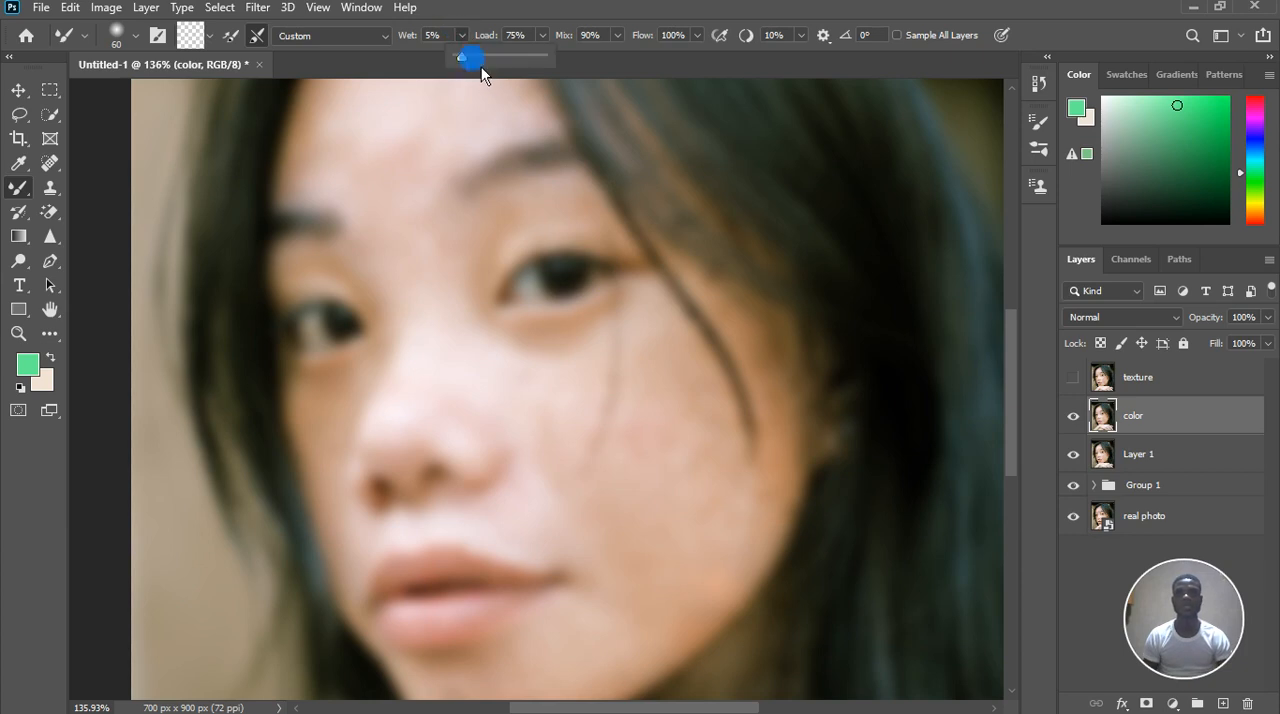
{"action": "left_click_drag", "start_coordinate": [481, 66], "coordinate": [474, 71]}
{"action": "left_click_drag", "start_coordinate": [476, 65], "coordinate": [474, 65]}
Blend the blotchy skin tones on the hand and arms with Mixer Brush strokes on the color layer
{"action": "scroll", "coordinate": [675, 517], "scroll_direction": "down", "scroll_amount": 3}
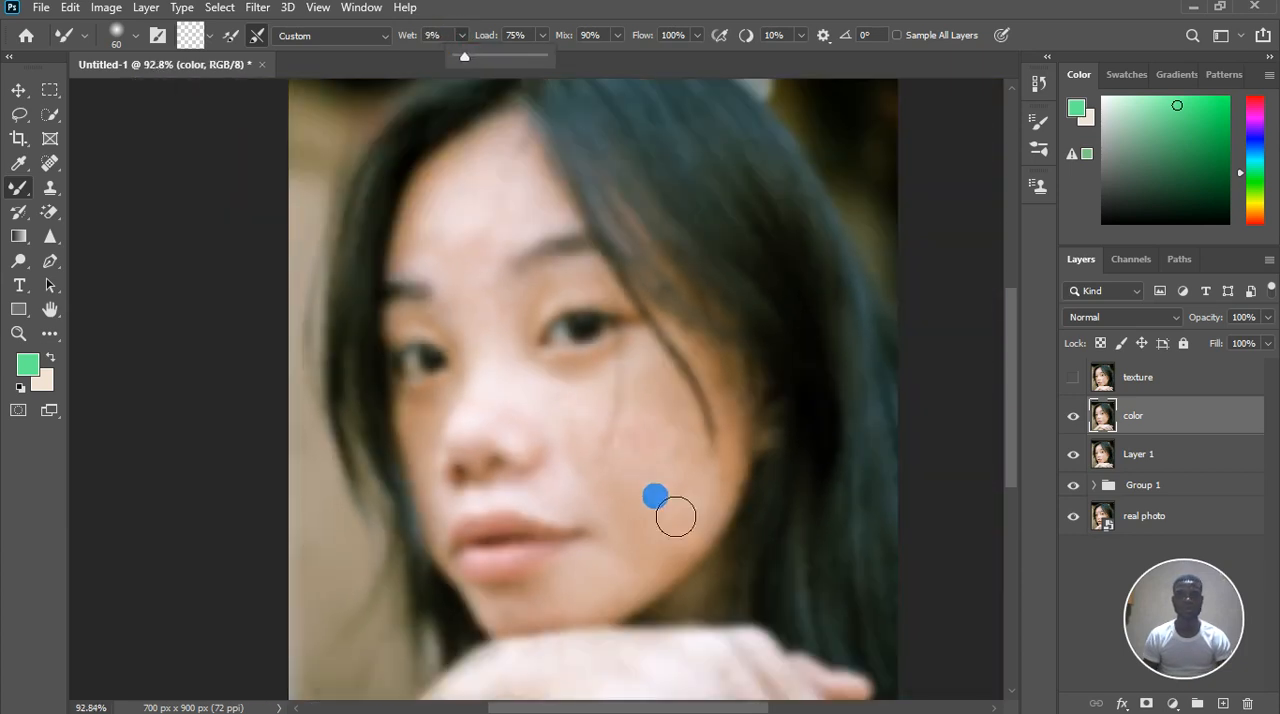
{"action": "scroll", "coordinate": [651, 534], "scroll_direction": "down", "scroll_amount": 2}
{"action": "scroll", "coordinate": [527, 632], "scroll_direction": "up", "scroll_amount": 3}
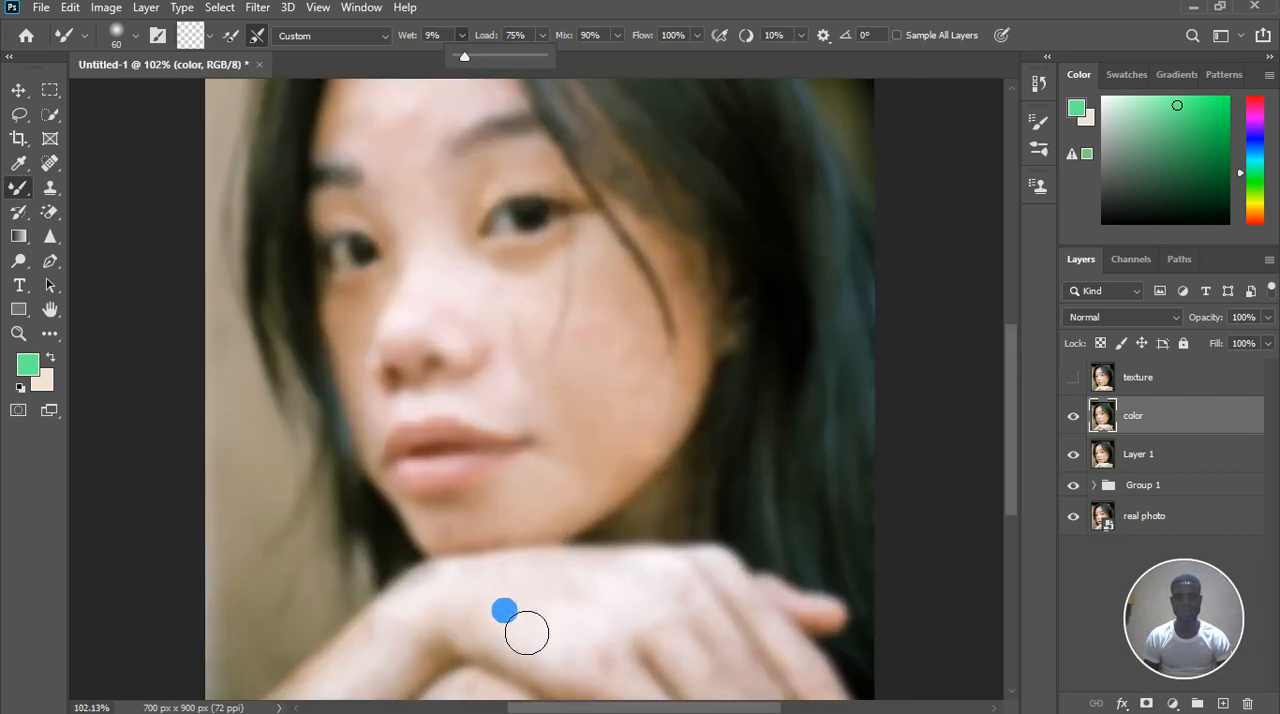
{"action": "mouse_move", "coordinate": [518, 645]}
{"action": "left_mouse_down"}
{"action": "mouse_move", "coordinate": [559, 639]}
{"action": "mouse_move", "coordinate": [553, 608]}
{"action": "mouse_move", "coordinate": [603, 636]}
{"action": "mouse_move", "coordinate": [622, 612]}
{"action": "left_mouse_up"}
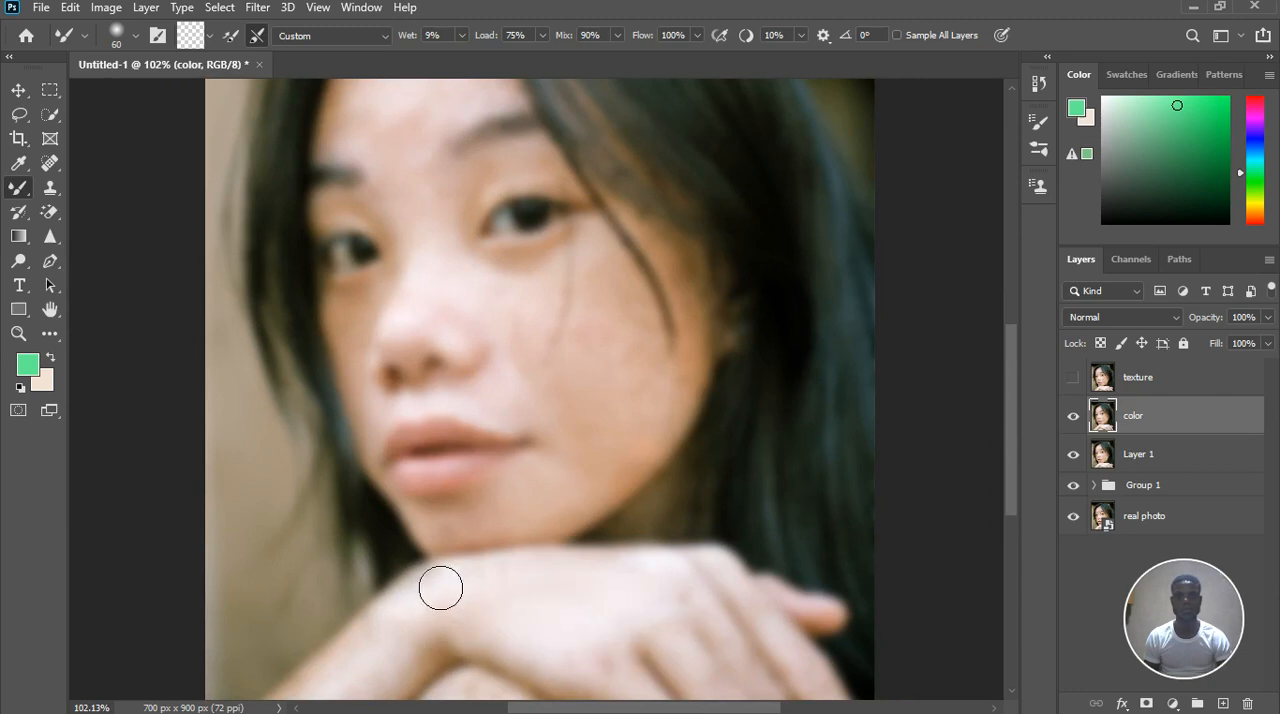
{"action": "scroll", "coordinate": [414, 660], "scroll_direction": "down", "scroll_amount": 2}
{"action": "scroll", "coordinate": [414, 662], "scroll_direction": "up", "scroll_amount": 2}
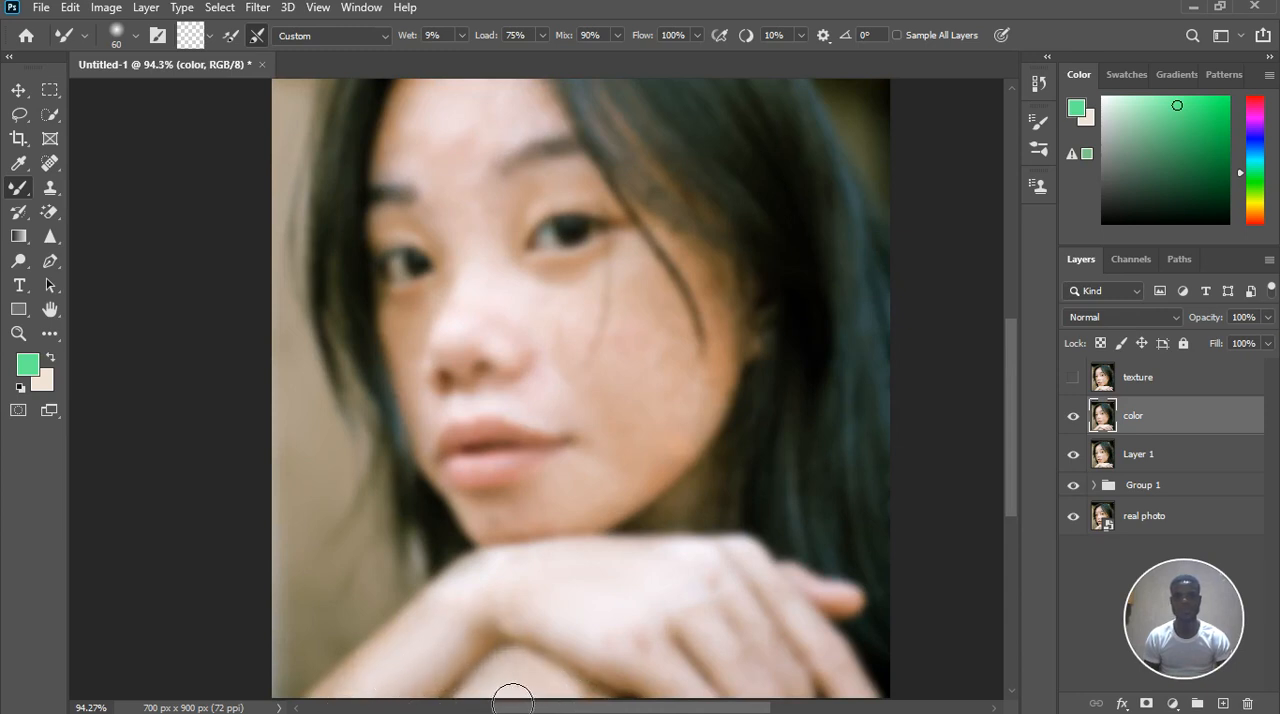
{"action": "scroll", "coordinate": [567, 580], "scroll_direction": "down", "scroll_amount": 2}
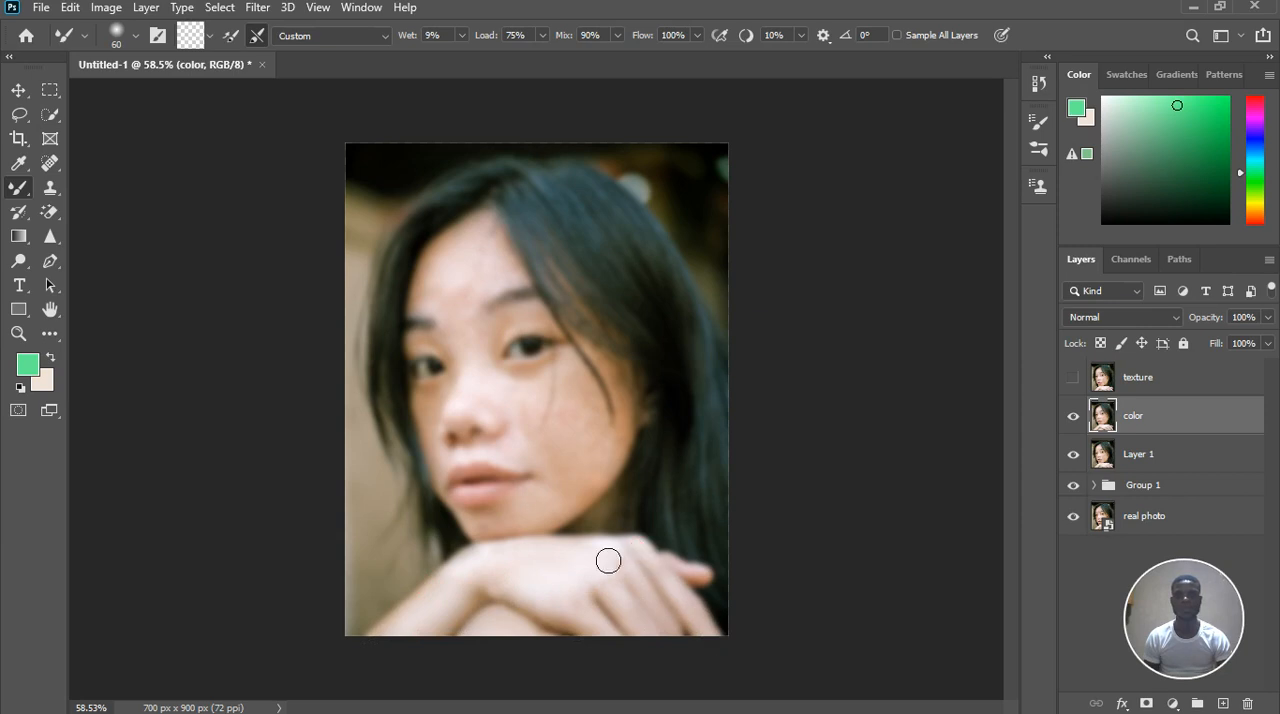
Blend the skin tones along the jawline, chin and the cheek beside the nose with Mixer Brush strokes on the color layer
{"action": "scroll", "coordinate": [500, 431], "scroll_direction": "up", "scroll_amount": 3}
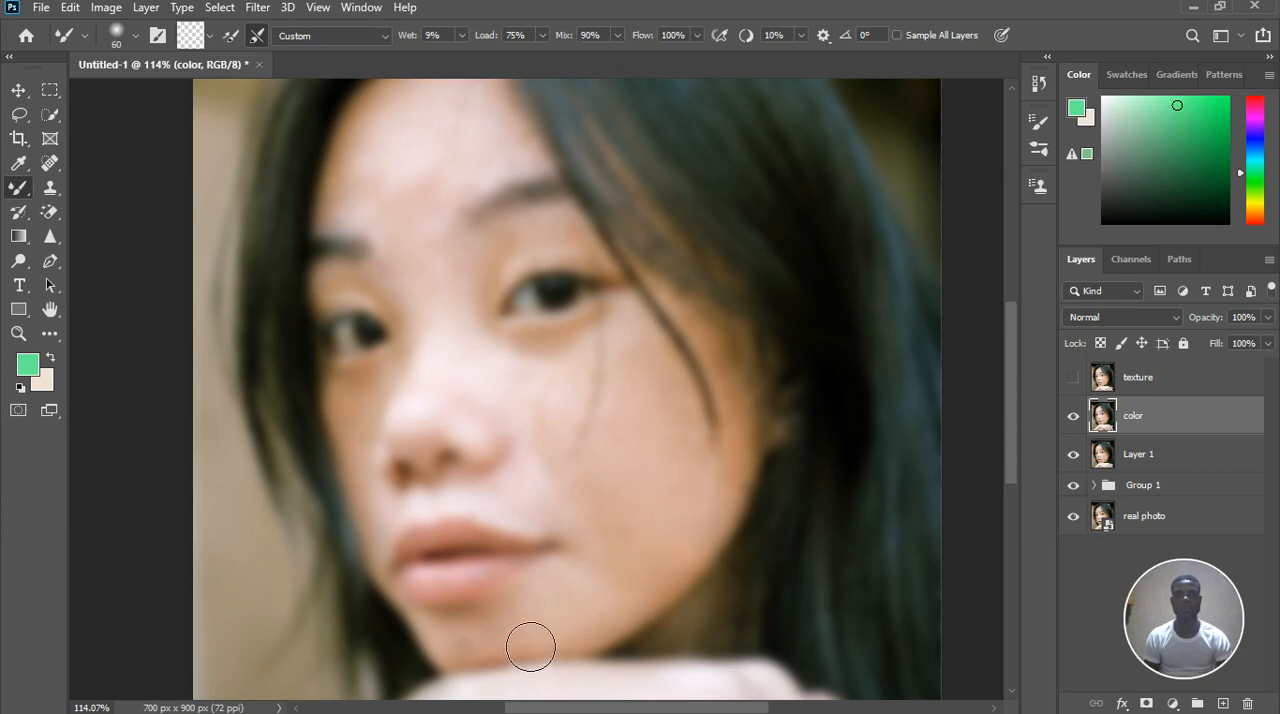
{"action": "left_click_drag", "start_coordinate": [606, 634], "coordinate": [538, 655]}
{"action": "left_click_drag", "start_coordinate": [662, 620], "coordinate": [656, 647]}
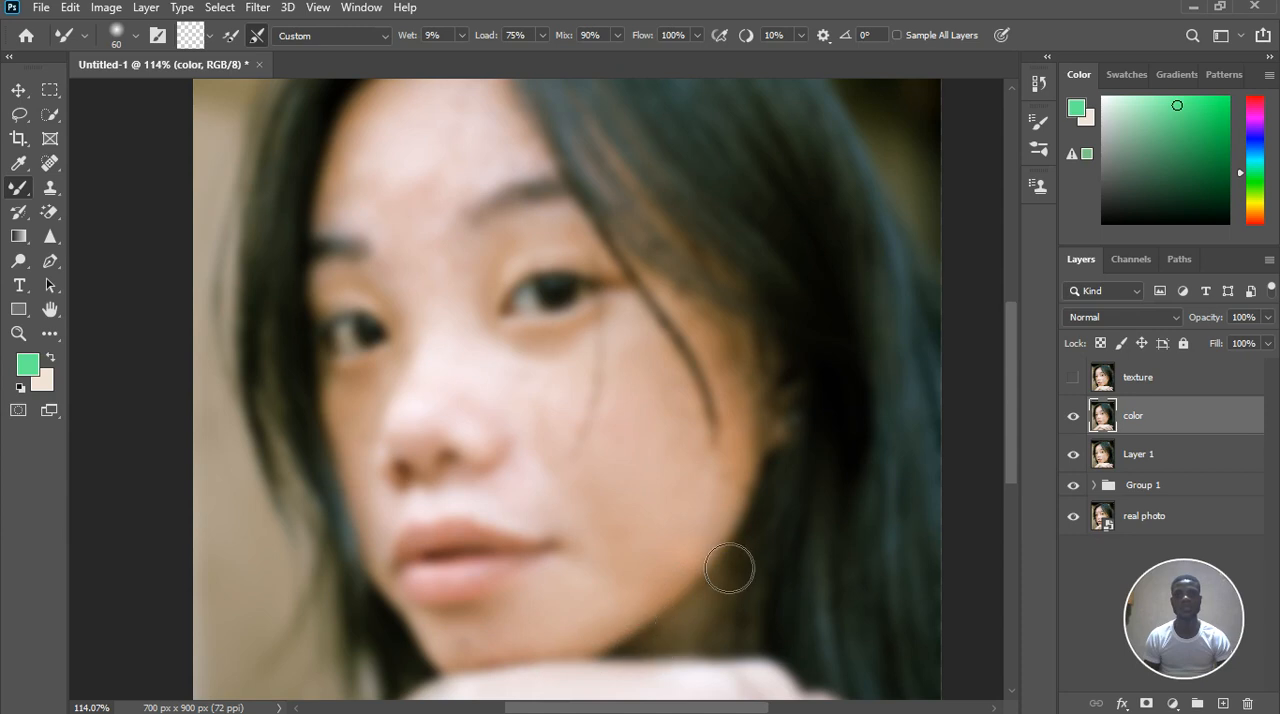
{"action": "mouse_move", "coordinate": [771, 520]}
{"action": "left_mouse_down"}
{"action": "mouse_move", "coordinate": [716, 593]}
{"action": "mouse_move", "coordinate": [694, 668]}
{"action": "left_mouse_up"}
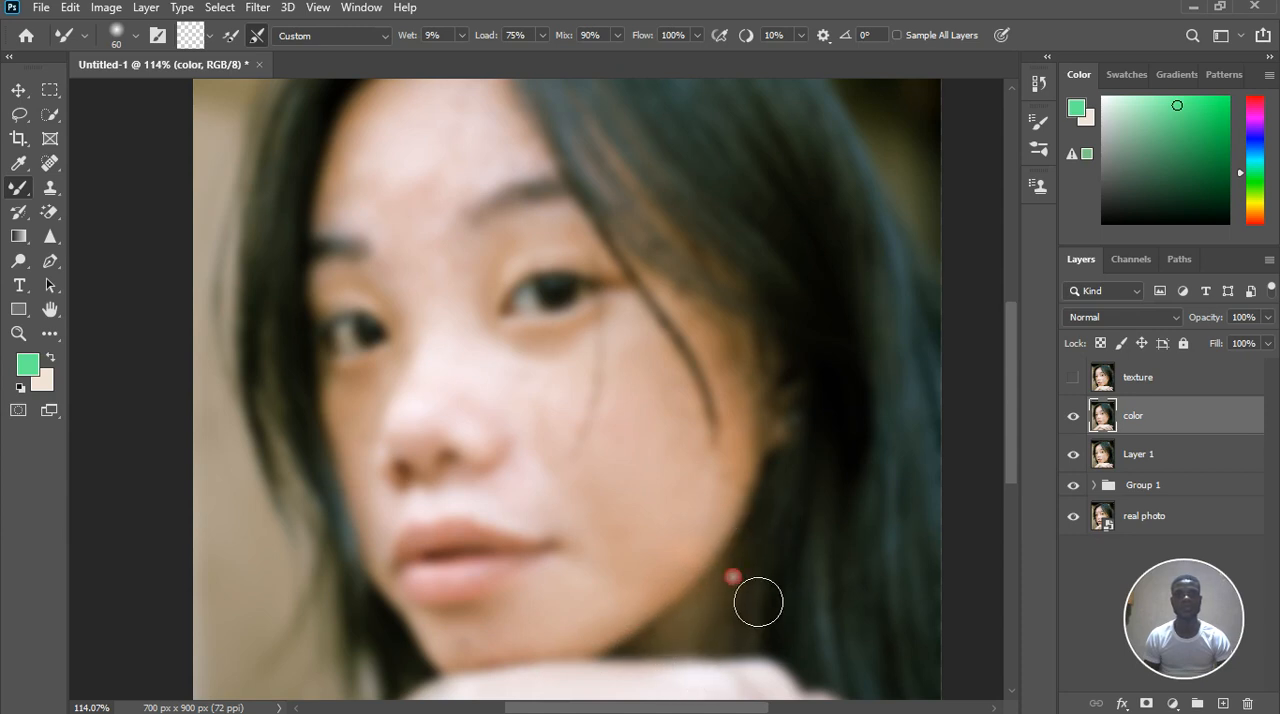
{"action": "mouse_move", "coordinate": [757, 603]}
{"action": "left_mouse_down"}
{"action": "mouse_move", "coordinate": [699, 674]}
{"action": "mouse_move", "coordinate": [701, 646]}
{"action": "left_mouse_up"}
{"action": "left_click_drag", "start_coordinate": [493, 656], "coordinate": [463, 657]}
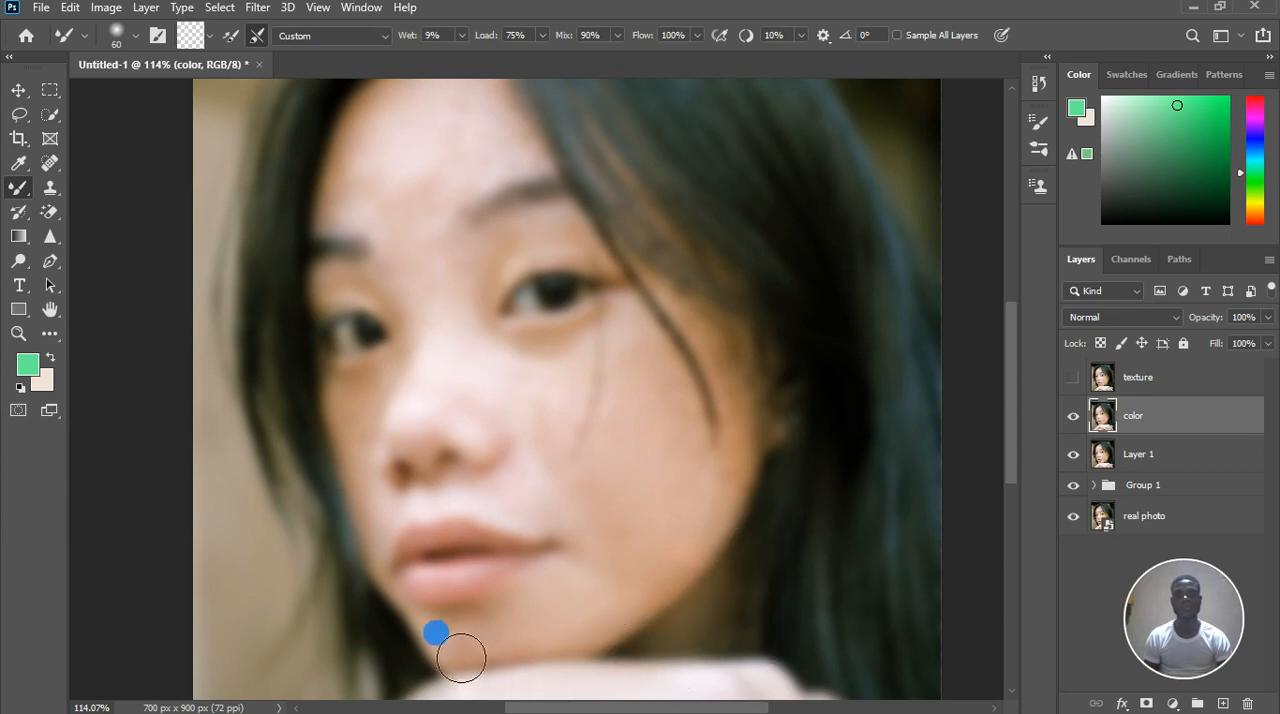
{"action": "mouse_move", "coordinate": [542, 647]}
{"action": "left_mouse_down"}
{"action": "mouse_move", "coordinate": [542, 674]}
{"action": "mouse_move", "coordinate": [400, 537]}
{"action": "left_mouse_up"}
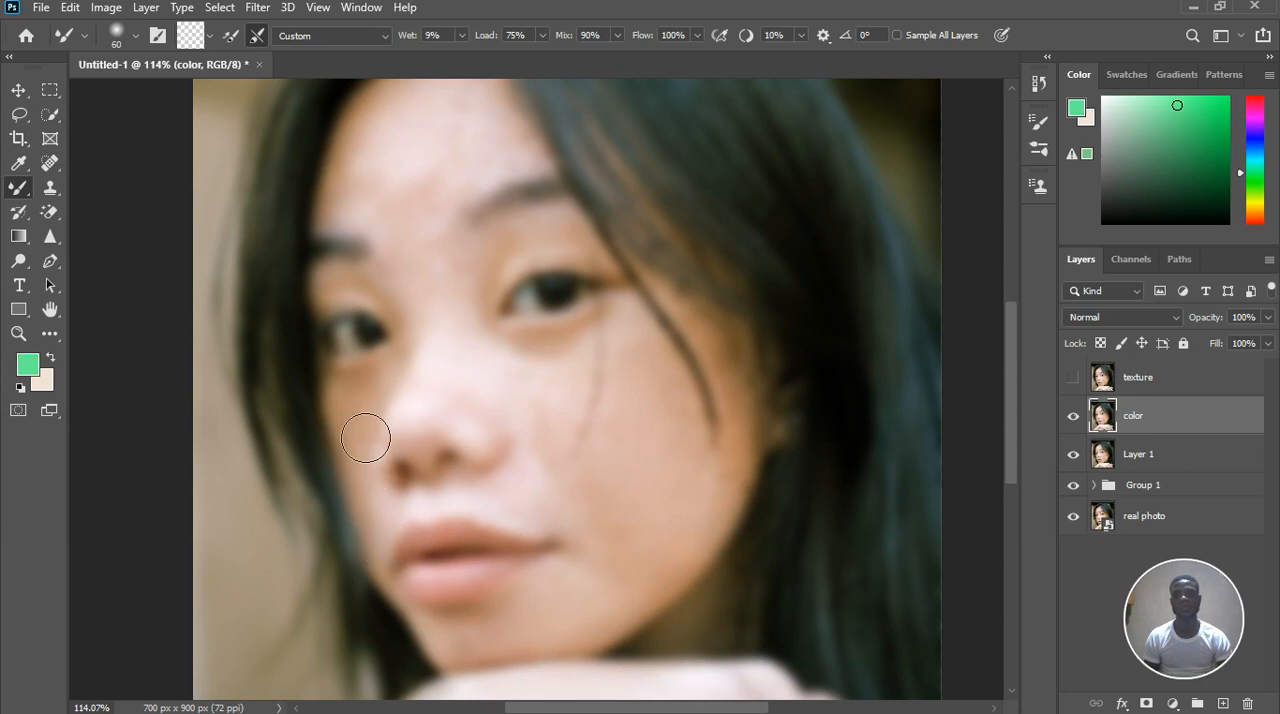
{"action": "left_click_drag", "start_coordinate": [388, 425], "coordinate": [423, 414]}
Blend the skin above the eyebrow and on the upper eyelid with the Mixer Brush on the color layer
{"action": "scroll", "coordinate": [425, 411], "scroll_direction": "down", "scroll_amount": 3}
{"action": "scroll", "coordinate": [415, 152], "scroll_direction": "up", "scroll_amount": 3}
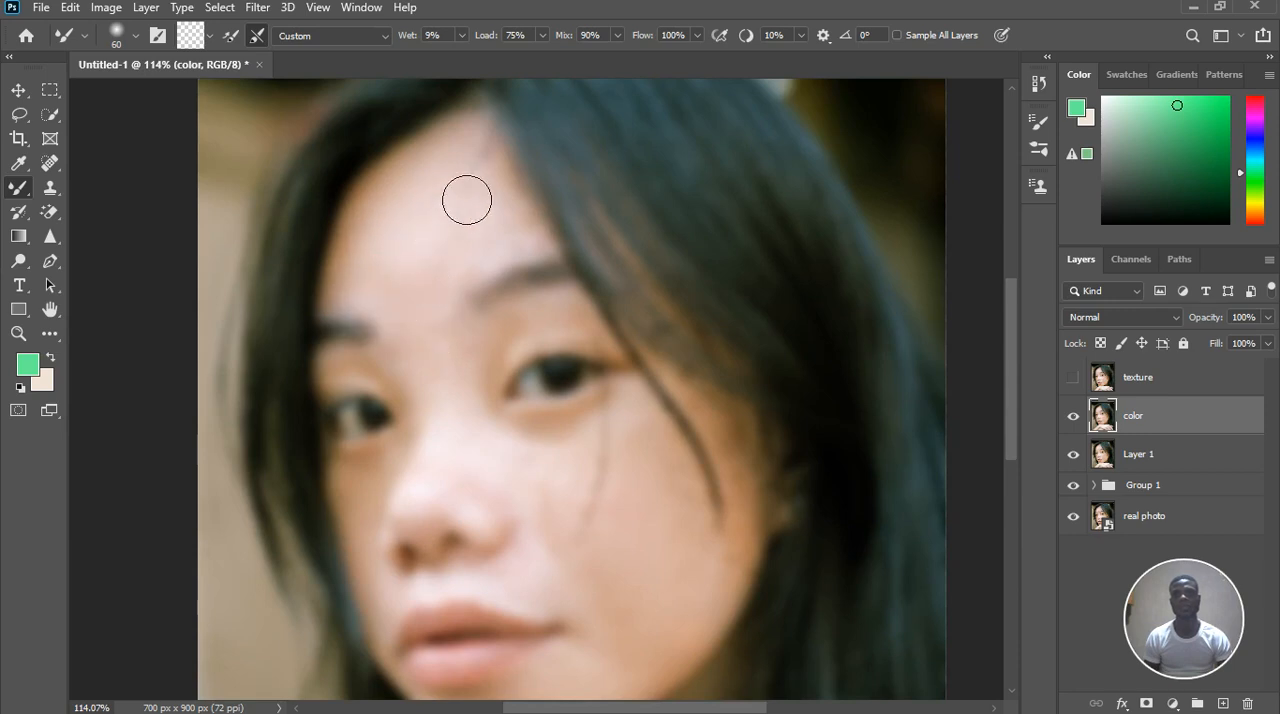
{"action": "left_click", "coordinate": [514, 266]}
{"action": "left_click", "coordinate": [548, 353]}
{"action": "left_click_drag", "start_coordinate": [548, 353], "coordinate": [548, 333]}
Reduce the Mixer Brush size to 35 and blend the skin tones on the eyelids and around both eyes
{"action": "key", "text": "bracketleft"}
{"action": "key", "text": "bracketleft"}
{"action": "key", "text": "bracketleft"}
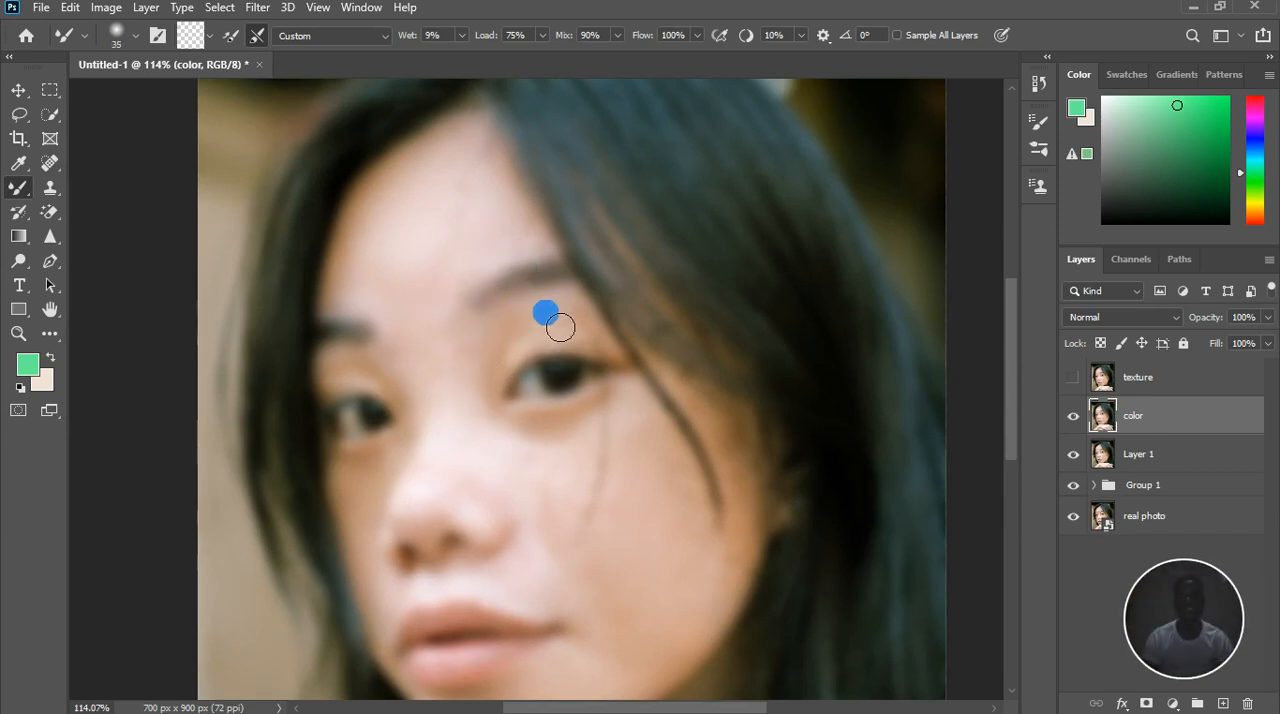
{"action": "scroll", "coordinate": [562, 330], "scroll_direction": "up", "scroll_amount": 5}
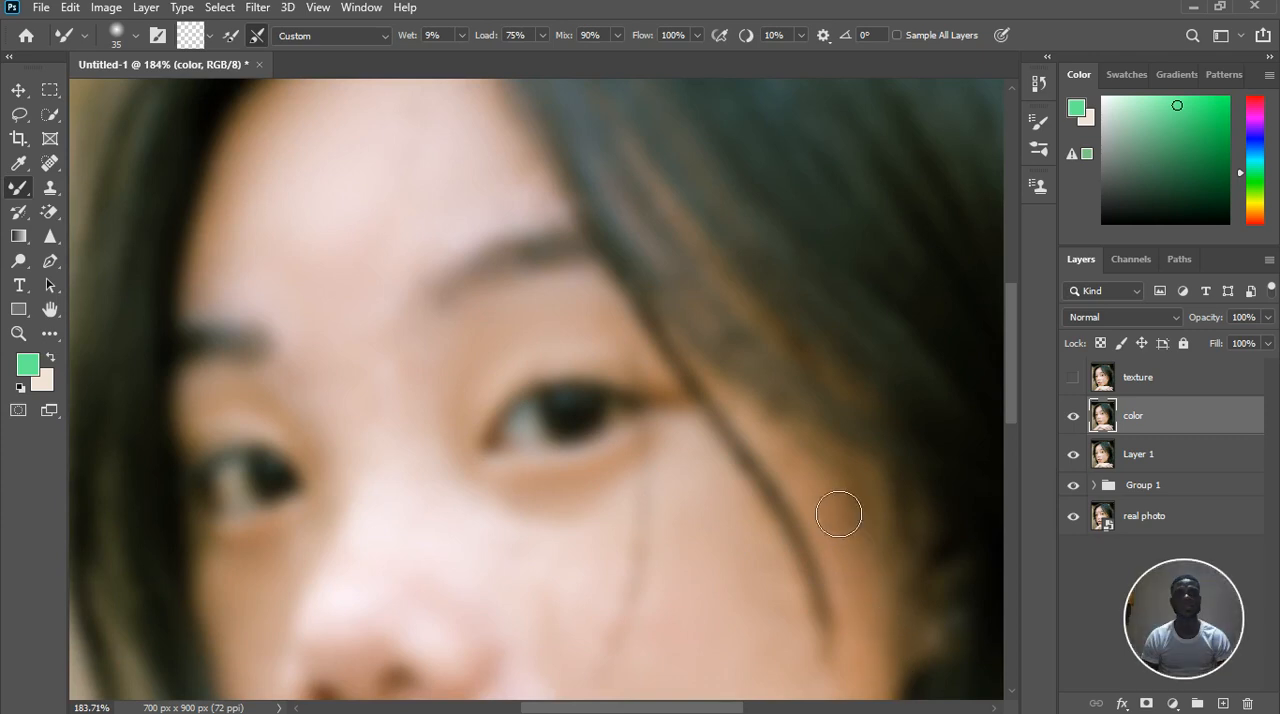
{"action": "left_click_drag", "start_coordinate": [681, 415], "coordinate": [657, 365]}
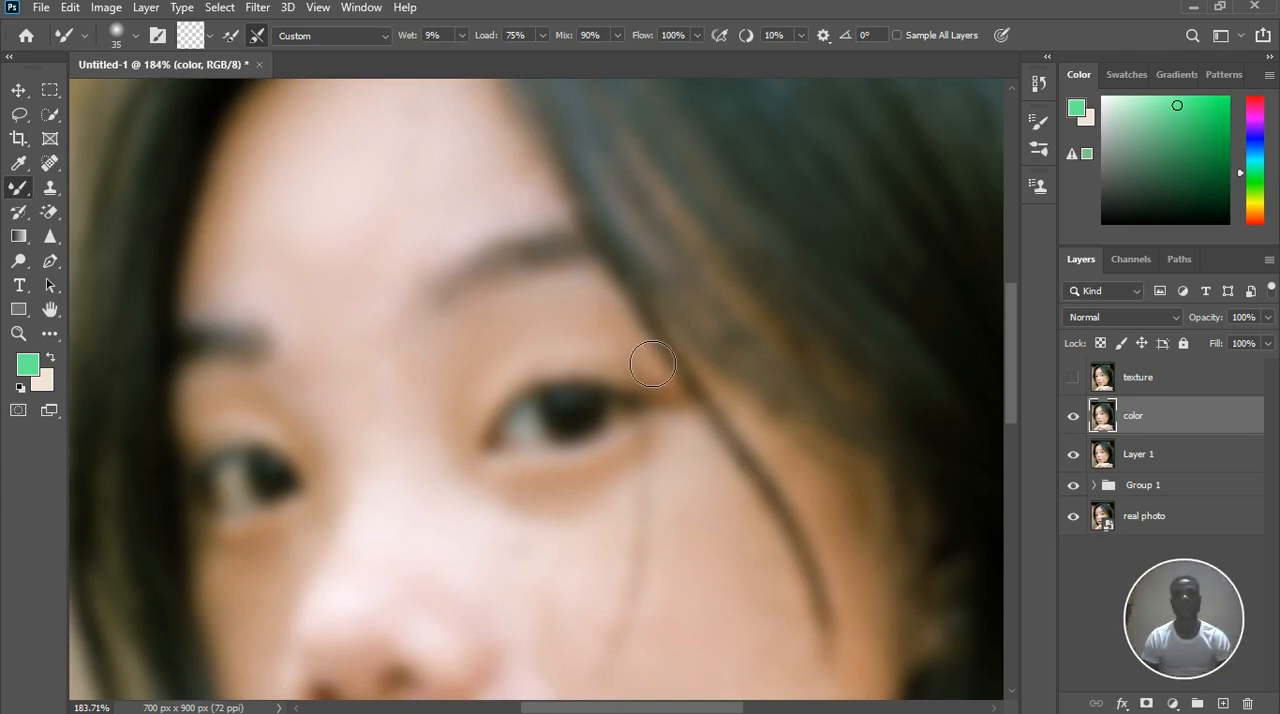
{"action": "left_click_drag", "start_coordinate": [535, 319], "coordinate": [601, 336]}
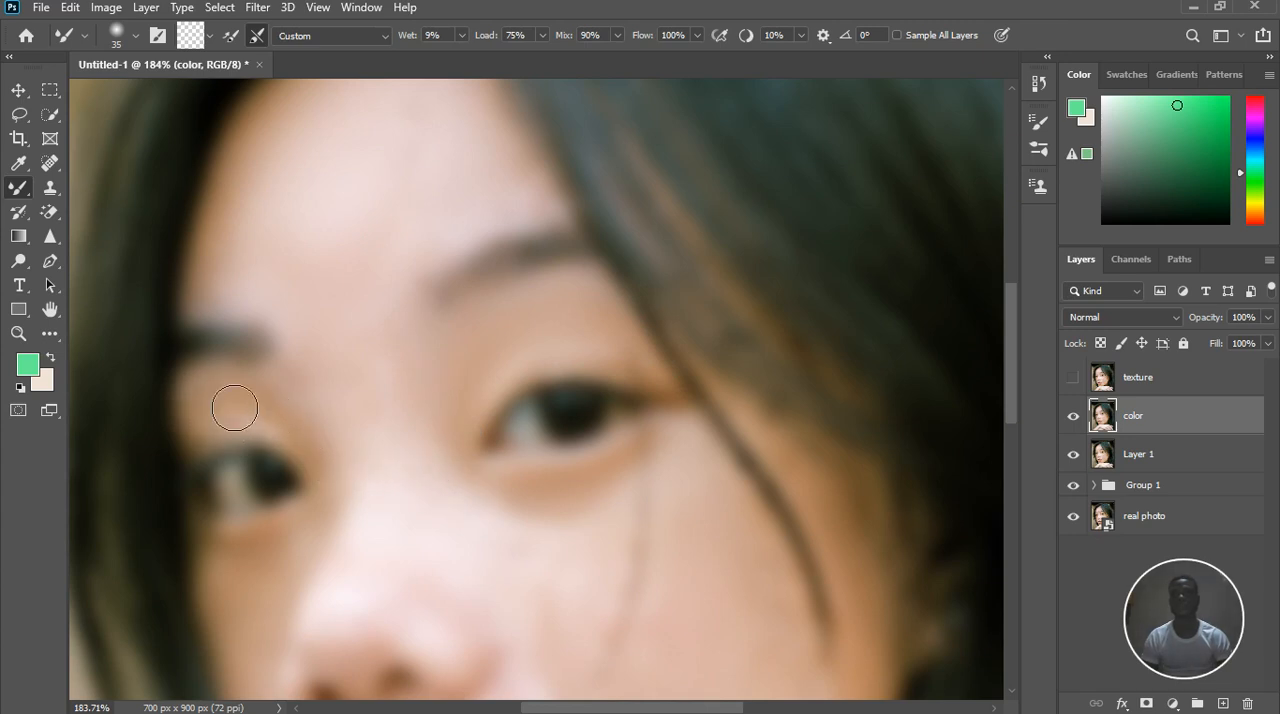
{"action": "left_click_drag", "start_coordinate": [232, 447], "coordinate": [227, 460]}
{"action": "mouse_move", "coordinate": [266, 535]}
{"action": "left_mouse_down"}
{"action": "mouse_move", "coordinate": [274, 578]}
{"action": "mouse_move", "coordinate": [292, 580]}
{"action": "left_mouse_up"}
Blend the skin tones under the eye and down the narrow cheek beside the nose on the color layer
{"action": "scroll", "coordinate": [383, 448], "scroll_direction": "down", "scroll_amount": 4}
{"action": "scroll", "coordinate": [390, 409], "scroll_direction": "down", "scroll_amount": 3}
{"action": "scroll", "coordinate": [374, 443], "scroll_direction": "up", "scroll_amount": 5}
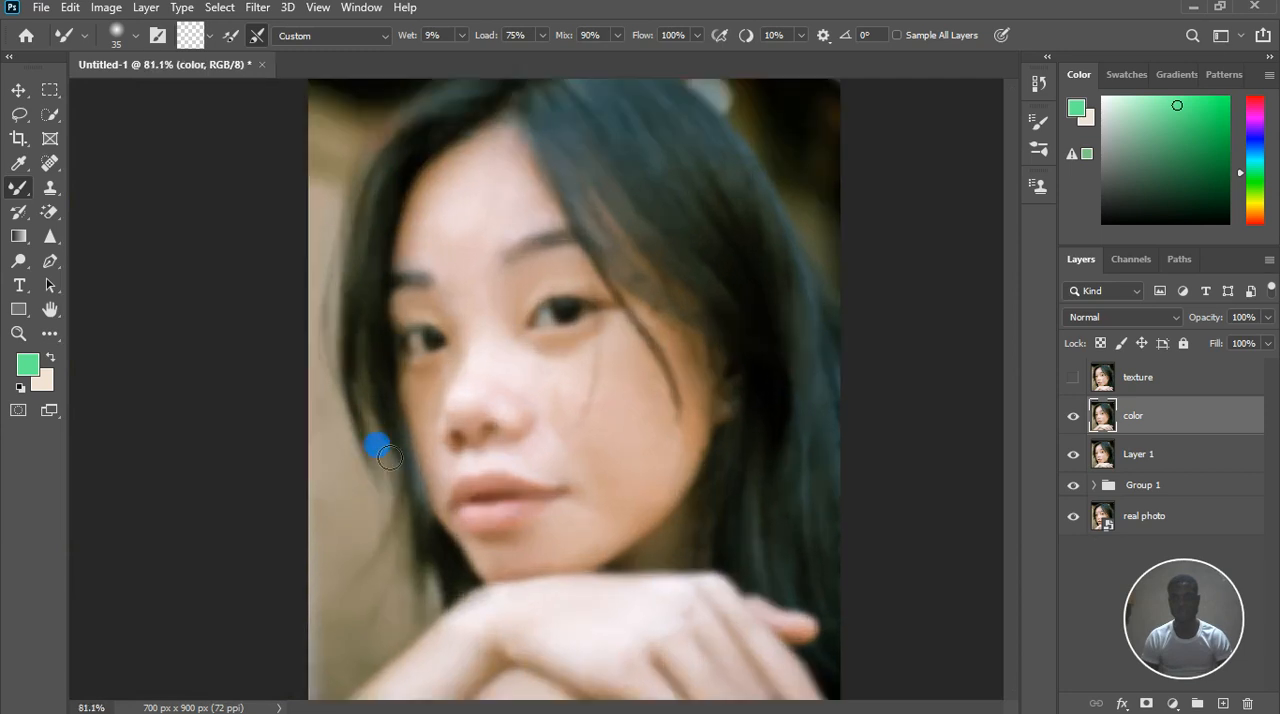
{"action": "scroll", "coordinate": [462, 370], "scroll_direction": "up", "scroll_amount": 1}
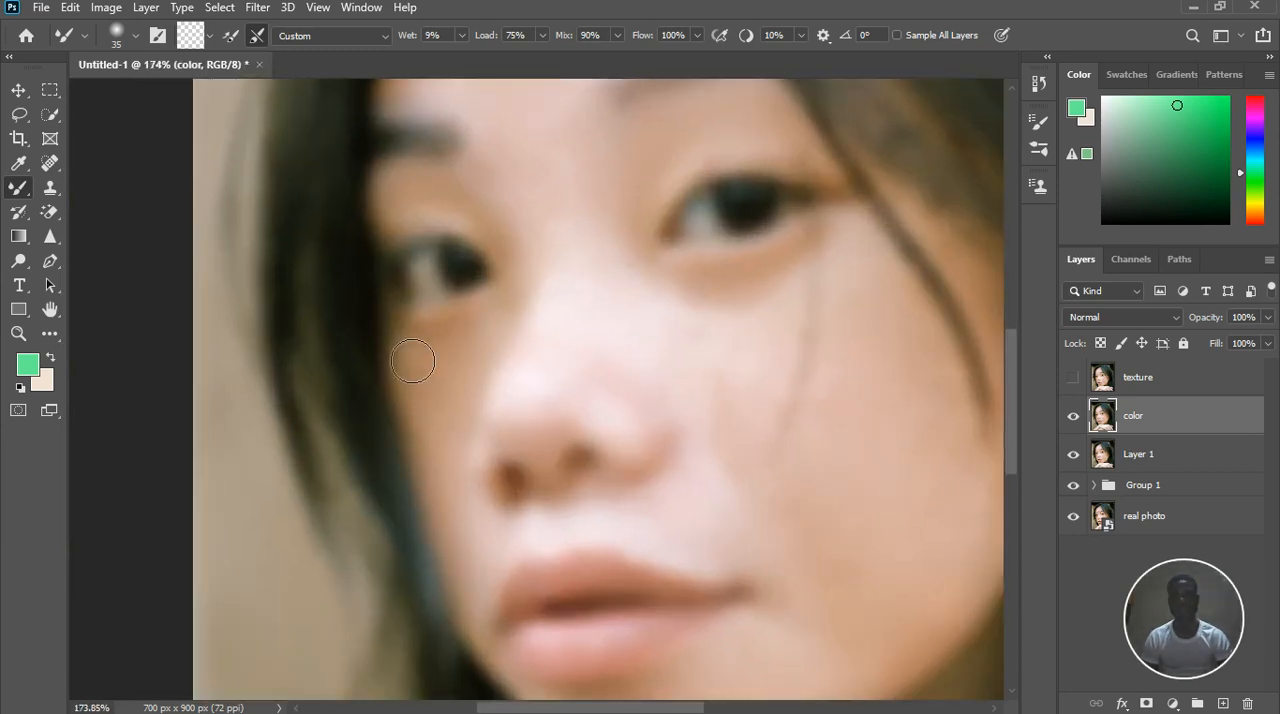
{"action": "mouse_move", "coordinate": [520, 333]}
{"action": "left_mouse_down"}
{"action": "mouse_move", "coordinate": [517, 357]}
{"action": "mouse_move", "coordinate": [447, 365]}
{"action": "mouse_move", "coordinate": [427, 402]}
{"action": "left_mouse_up"}
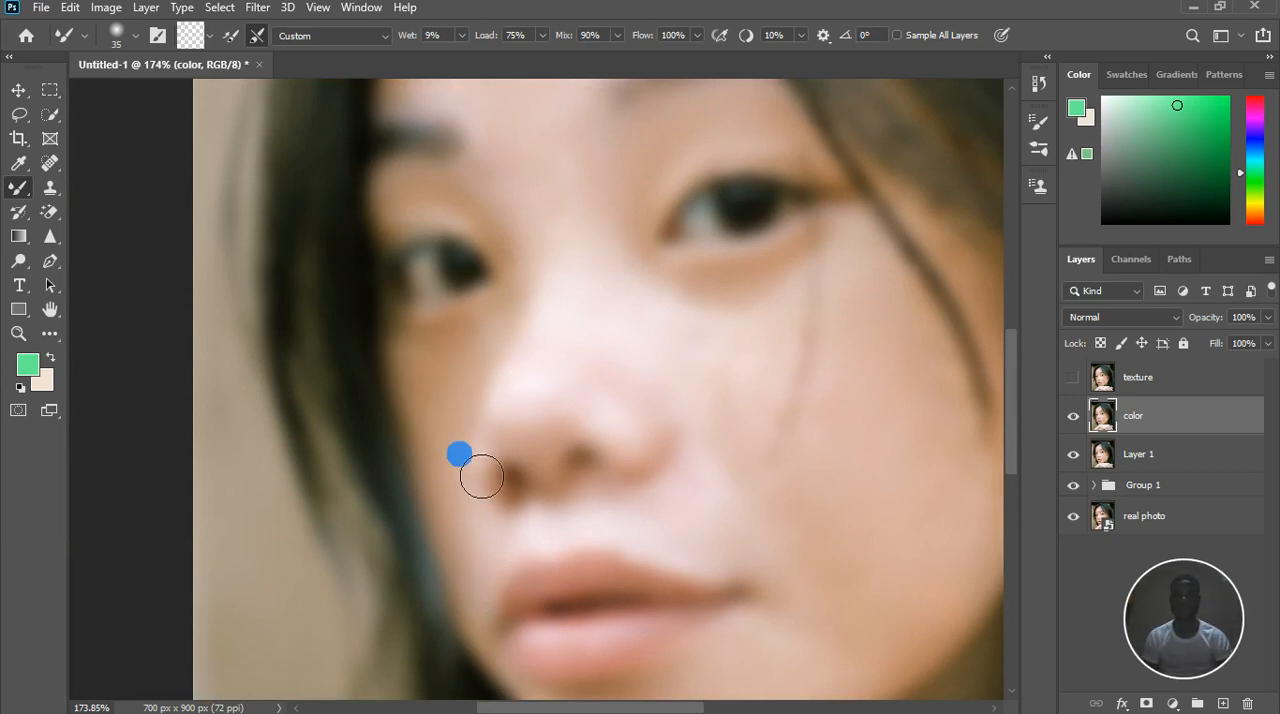
{"action": "scroll", "coordinate": [460, 453], "scroll_direction": "down", "scroll_amount": 5}
{"action": "scroll", "coordinate": [546, 655], "scroll_direction": "up", "scroll_amount": 4}
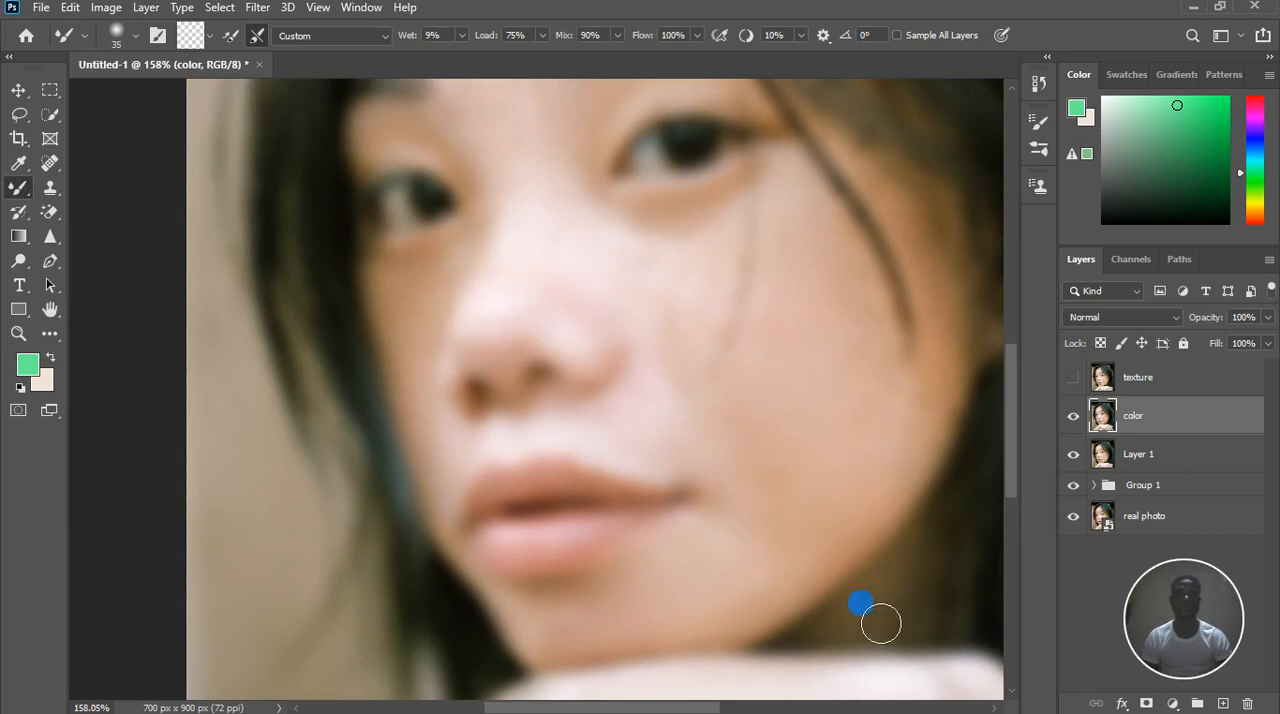
Smooth the remaining uneven tones on the forehead, eyelid, under-eye area and nose bridge with the Mixer Brush
{"action": "scroll", "coordinate": [743, 514], "scroll_direction": "down", "scroll_amount": 3}
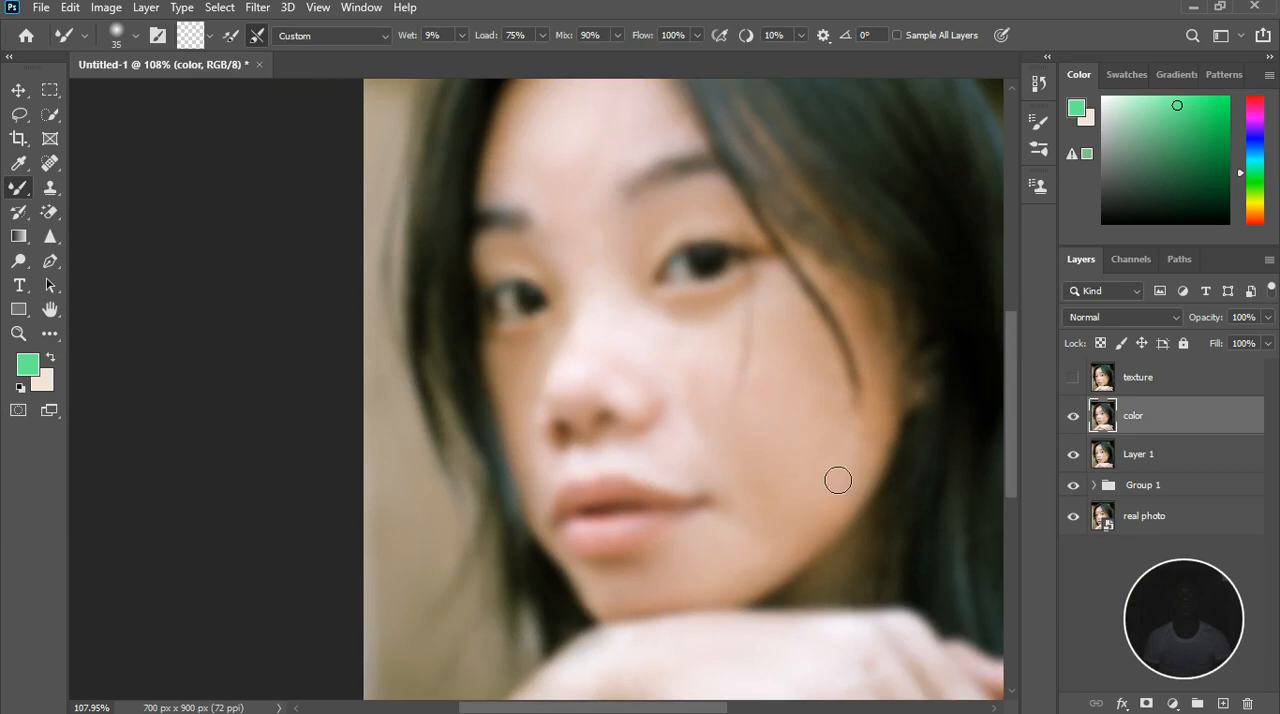
{"action": "scroll", "coordinate": [828, 468], "scroll_direction": "down", "scroll_amount": 4}
{"action": "scroll", "coordinate": [636, 206], "scroll_direction": "up", "scroll_amount": 8}
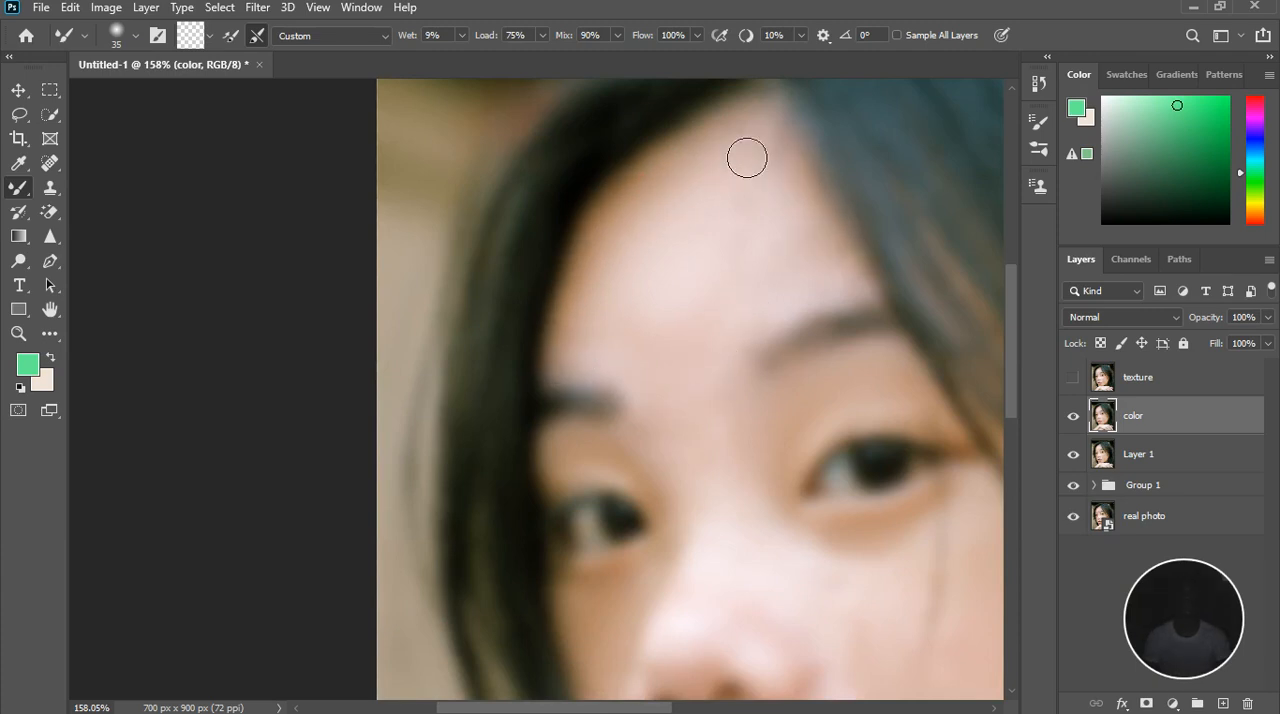
{"action": "left_click_drag", "start_coordinate": [766, 144], "coordinate": [795, 172]}
{"action": "left_click_drag", "start_coordinate": [826, 394], "coordinate": [883, 393]}
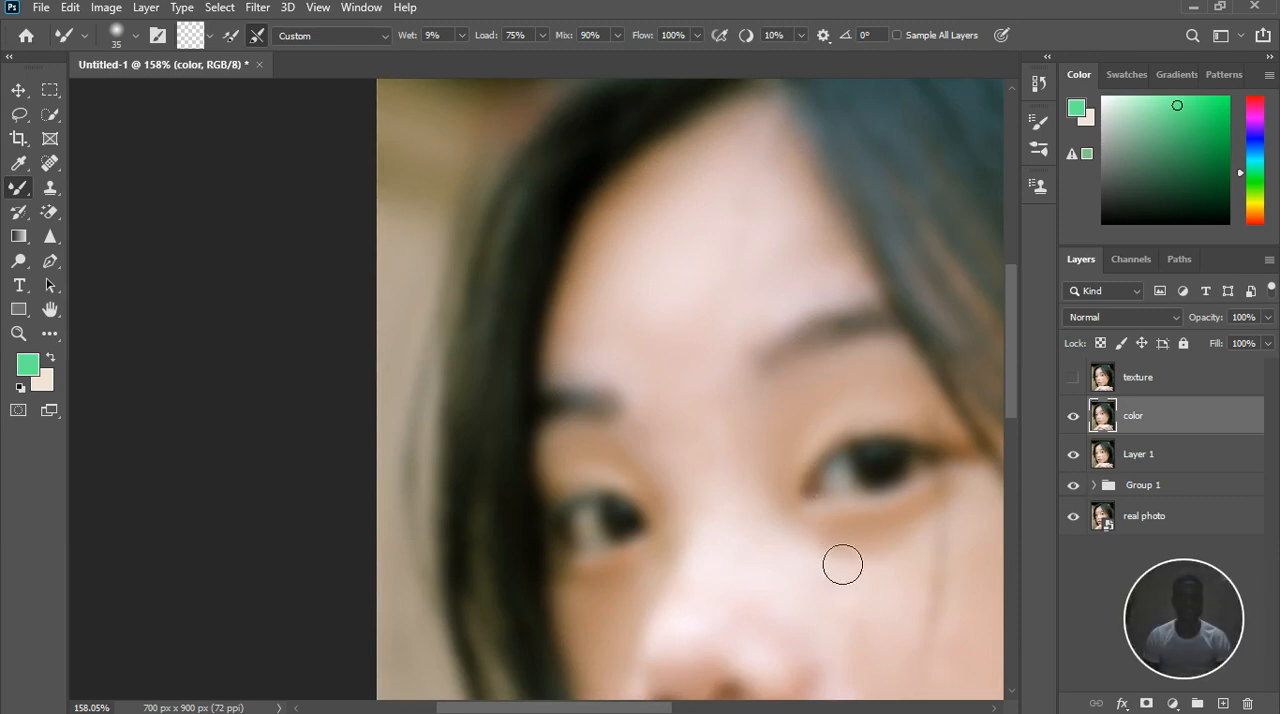
{"action": "mouse_move", "coordinate": [967, 535]}
{"action": "left_mouse_down"}
{"action": "mouse_move", "coordinate": [946, 546]}
{"action": "mouse_move", "coordinate": [991, 512]}
{"action": "left_mouse_up"}
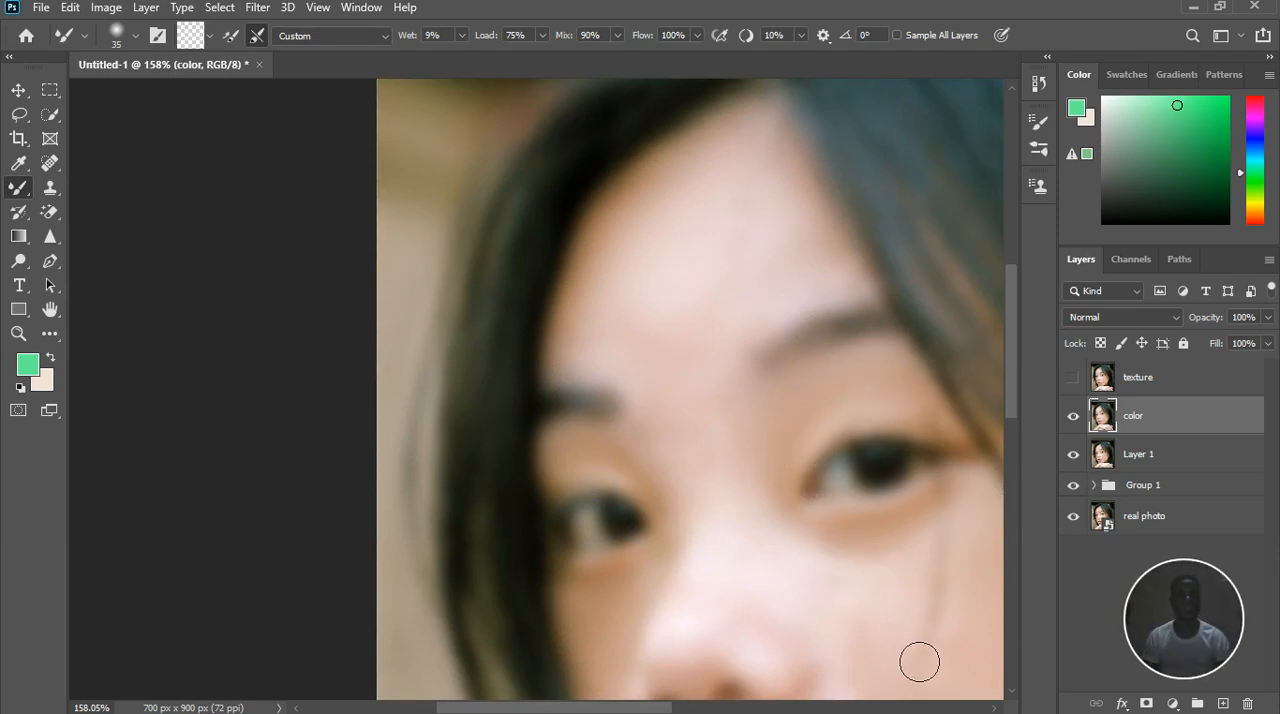
{"action": "left_click_drag", "start_coordinate": [870, 412], "coordinate": [918, 382]}
{"action": "mouse_move", "coordinate": [672, 462]}
{"action": "left_mouse_down"}
{"action": "mouse_move", "coordinate": [631, 455]}
{"action": "mouse_move", "coordinate": [708, 283]}
{"action": "left_mouse_up"}
{"action": "left_click_drag", "start_coordinate": [750, 200], "coordinate": [755, 196]}
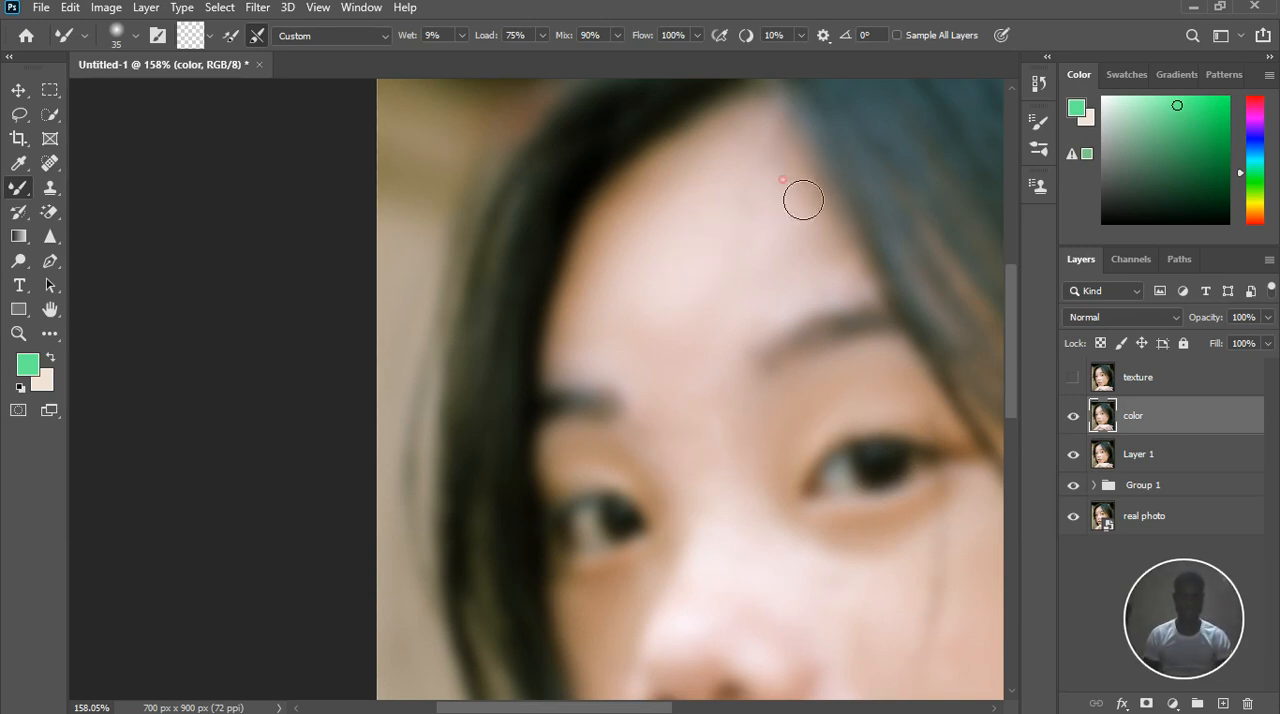
Show the texture layer and run Apply Image on it with layer color, Subtract blending, scale 2 and offset 128
{"action": "scroll", "coordinate": [830, 258], "scroll_direction": "down", "scroll_amount": 5}
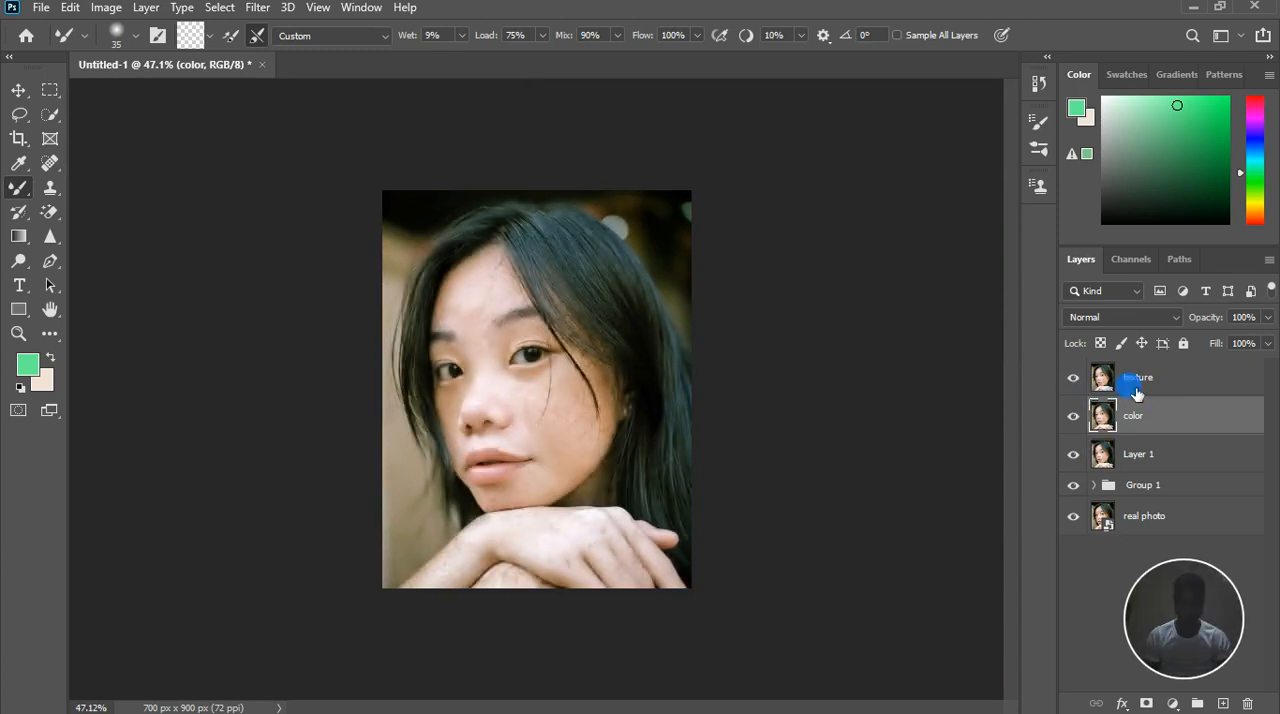
{"action": "left_click", "coordinate": [1140, 376]}
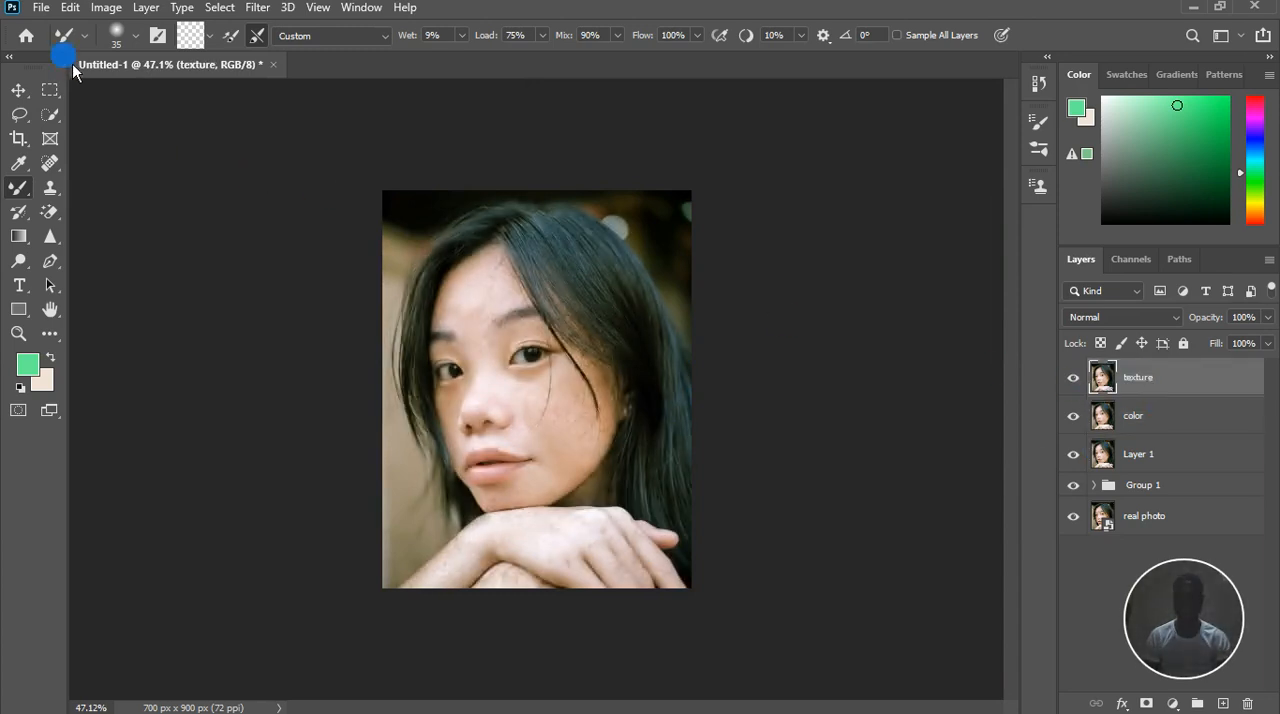
{"action": "left_click", "coordinate": [106, 7]}
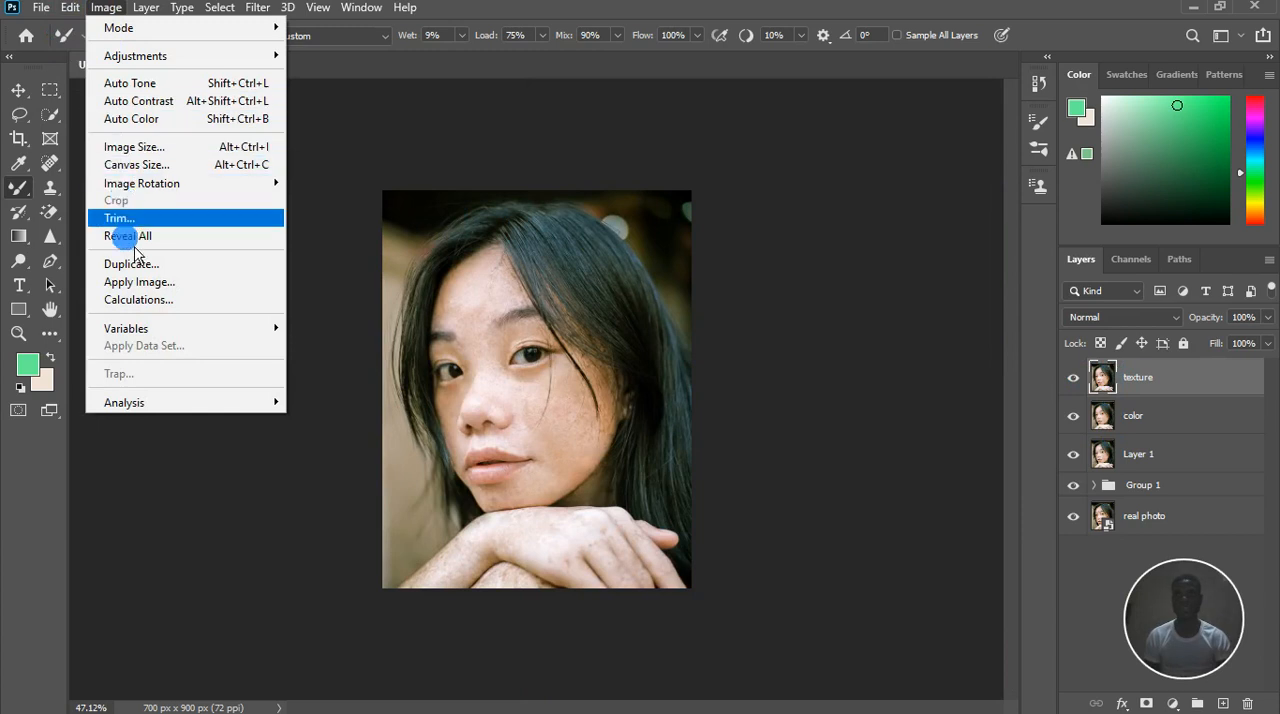
{"action": "left_click", "coordinate": [135, 284]}
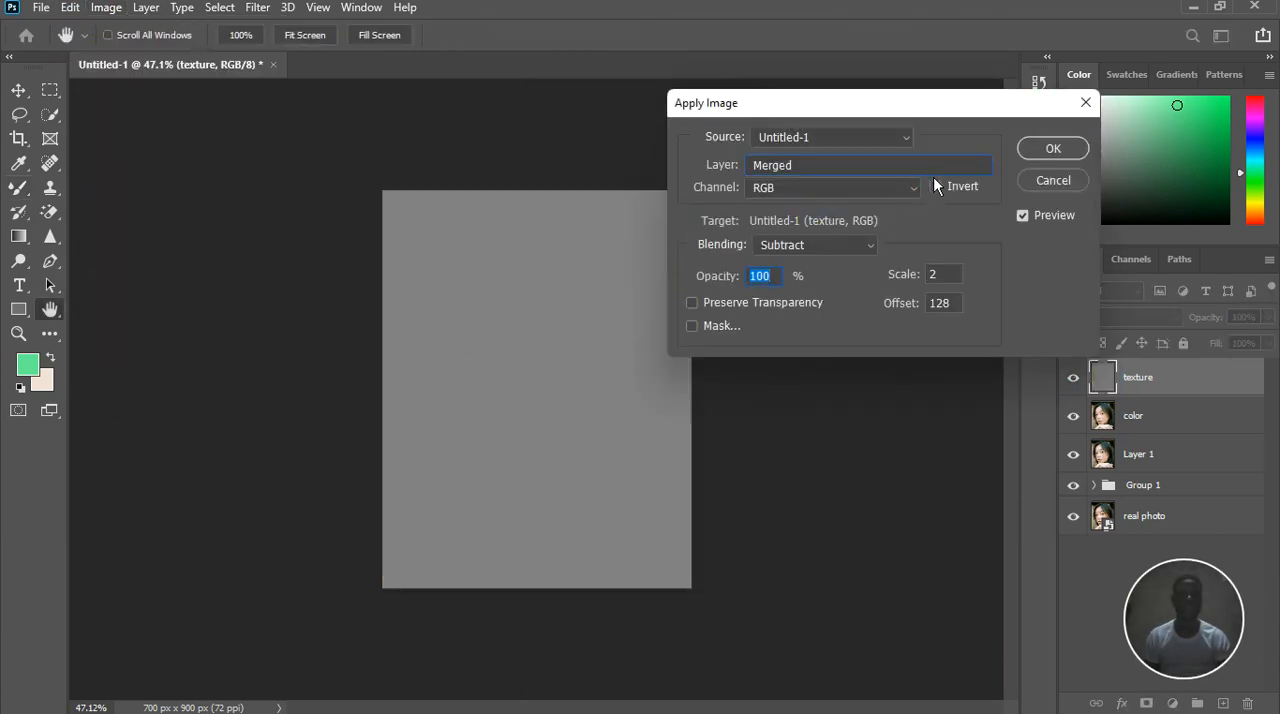
{"action": "left_click", "coordinate": [934, 172]}
{"action": "left_click", "coordinate": [838, 245]}
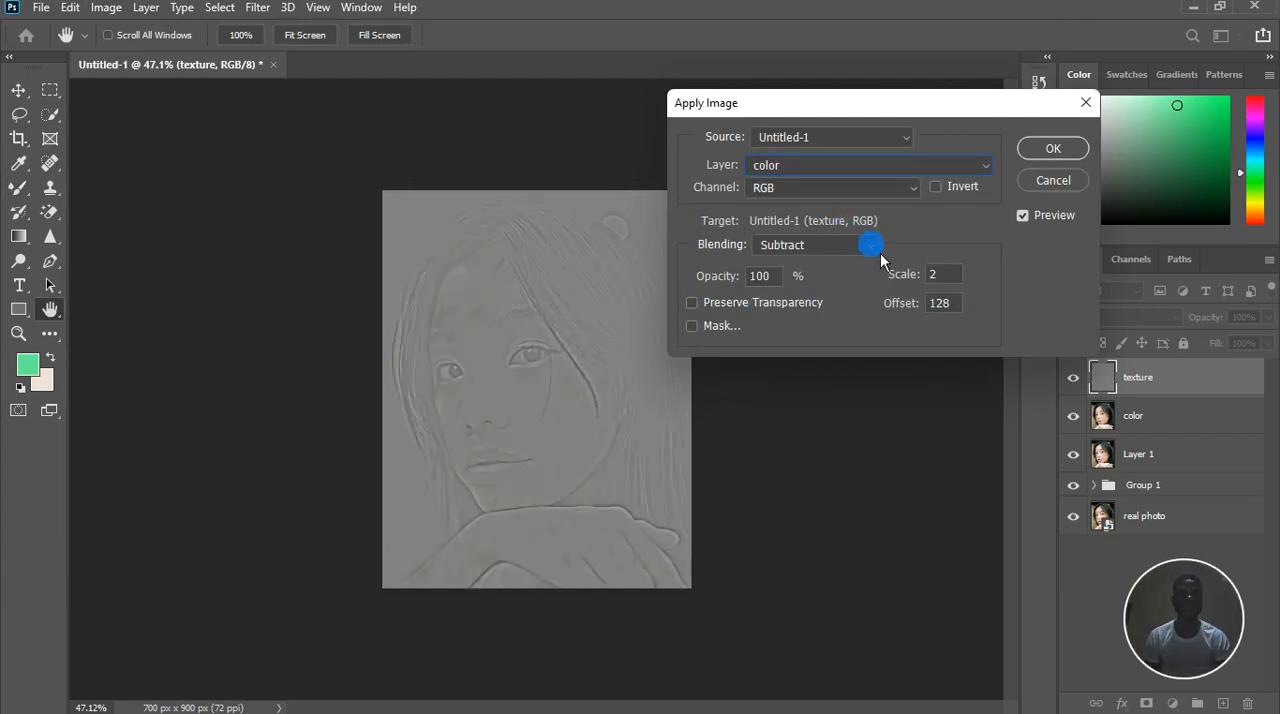
{"action": "left_click", "coordinate": [880, 253]}
{"action": "left_click", "coordinate": [872, 251]}
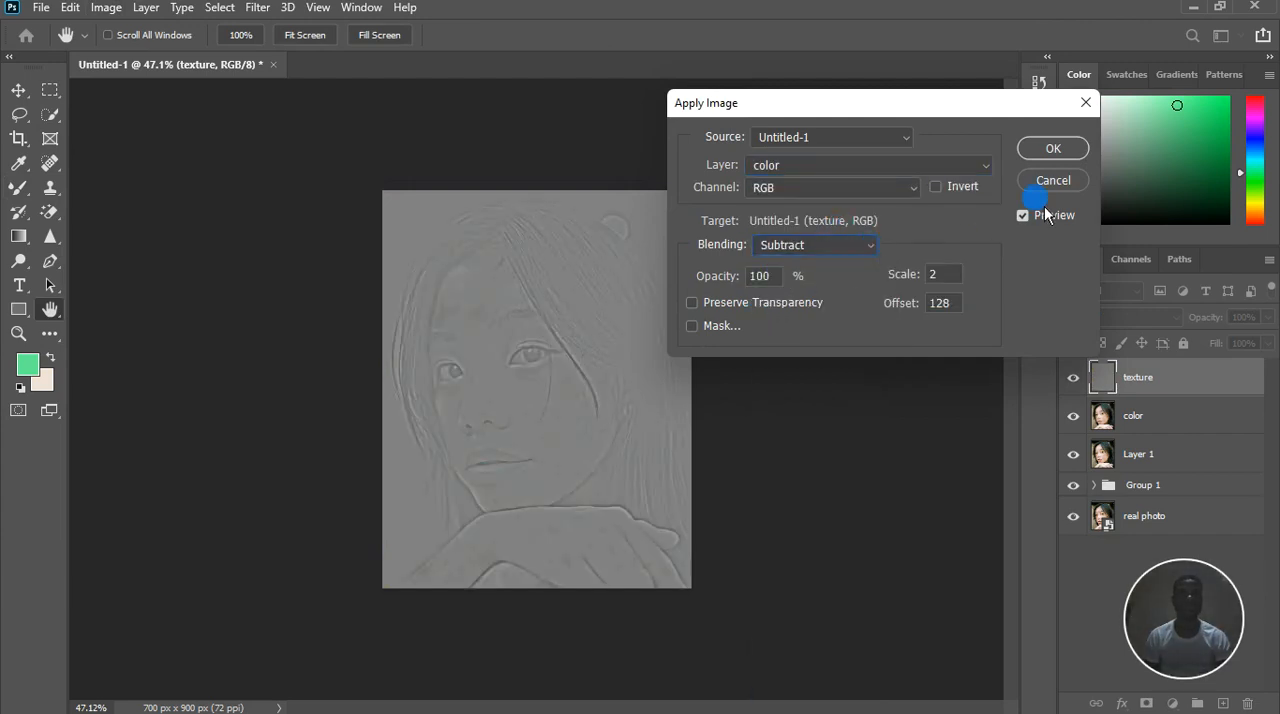
{"action": "left_click", "coordinate": [1053, 148]}
Try to smooth the forehead freckles on the texture layer with the Mixer Brush
{"action": "key", "text": "b"}
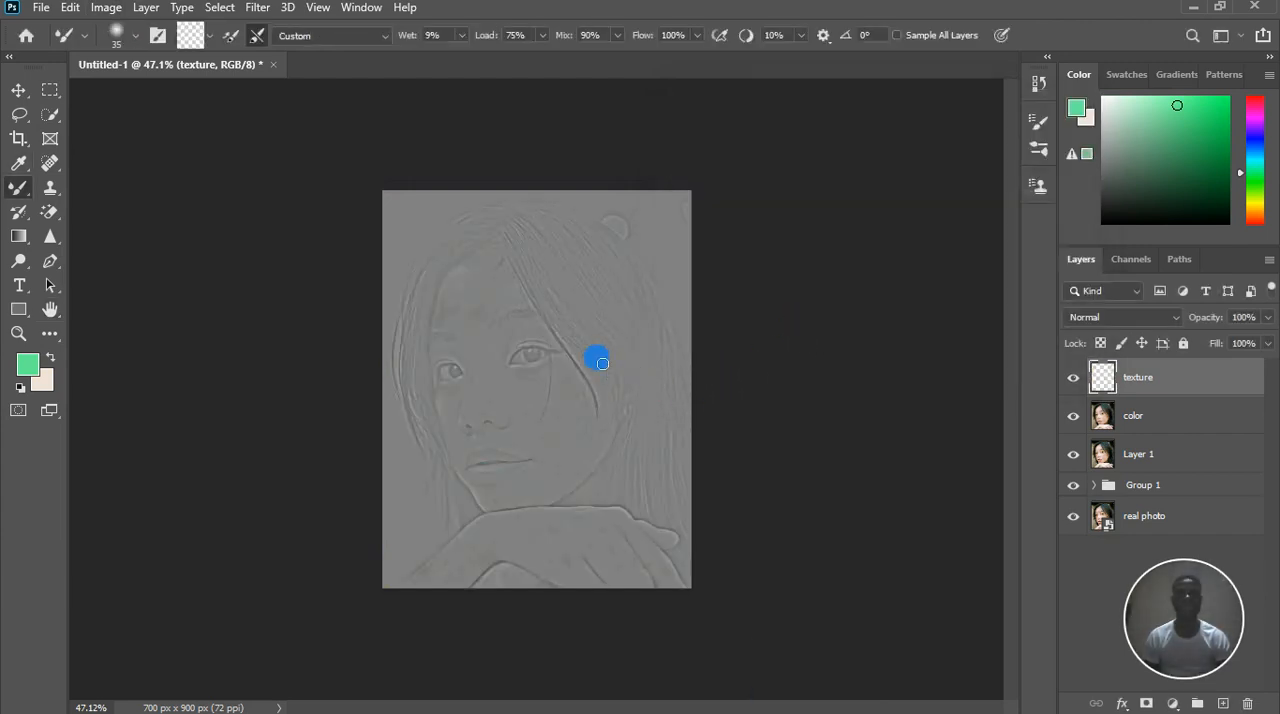
{"action": "scroll", "coordinate": [602, 363], "scroll_direction": "up", "scroll_amount": 5}
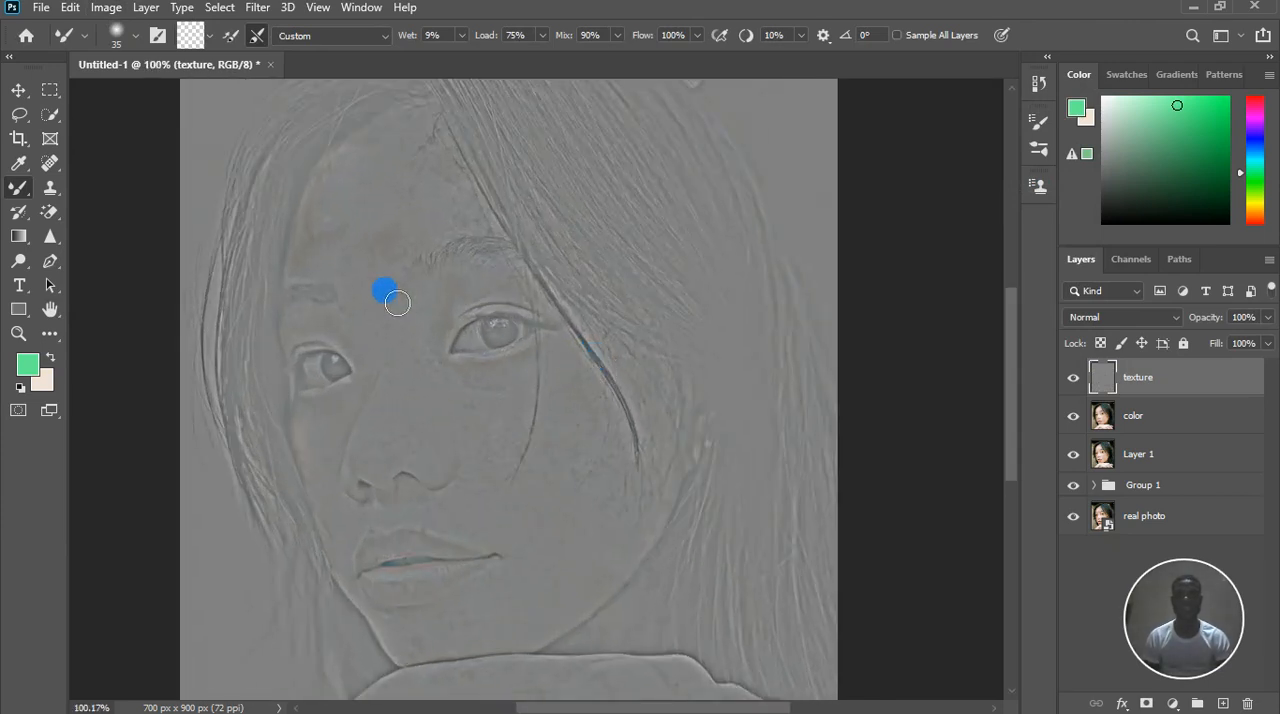
{"action": "scroll", "coordinate": [397, 224], "scroll_direction": "up", "scroll_amount": 4}
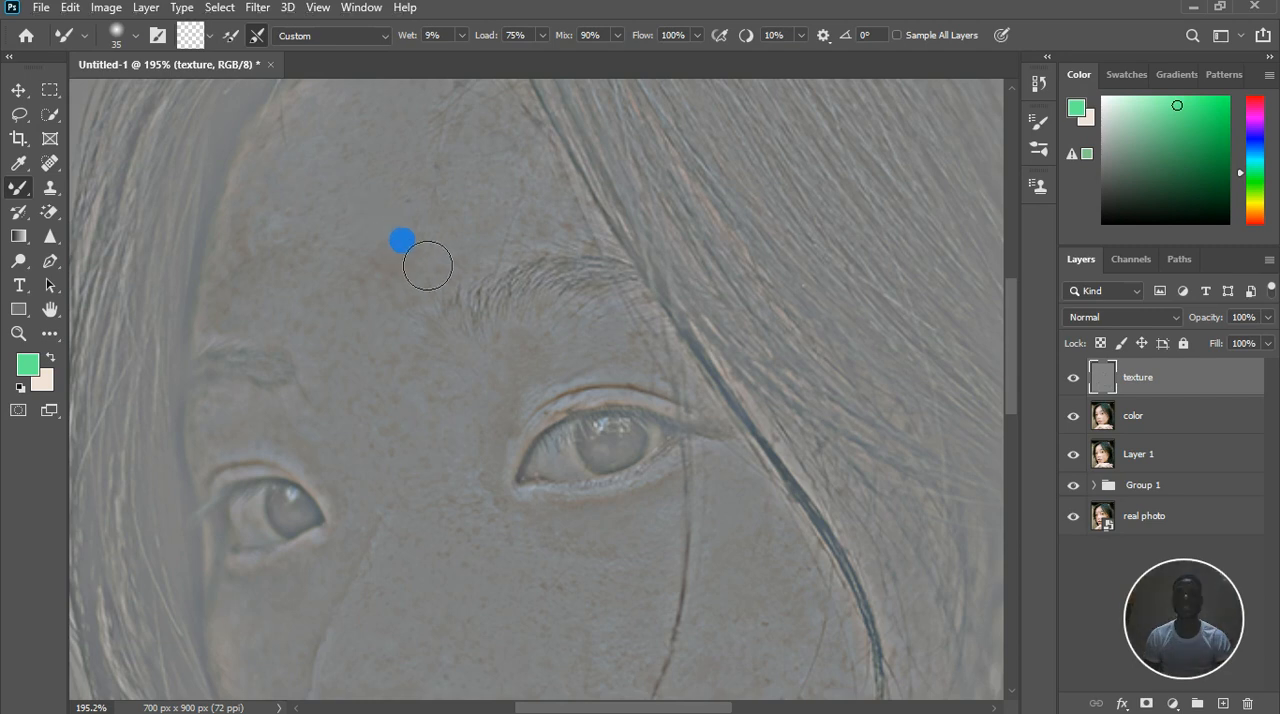
{"action": "mouse_move", "coordinate": [420, 288]}
{"action": "left_mouse_down"}
{"action": "mouse_move", "coordinate": [398, 275]}
{"action": "mouse_move", "coordinate": [380, 194]}
{"action": "mouse_move", "coordinate": [403, 187]}
{"action": "left_mouse_up"}
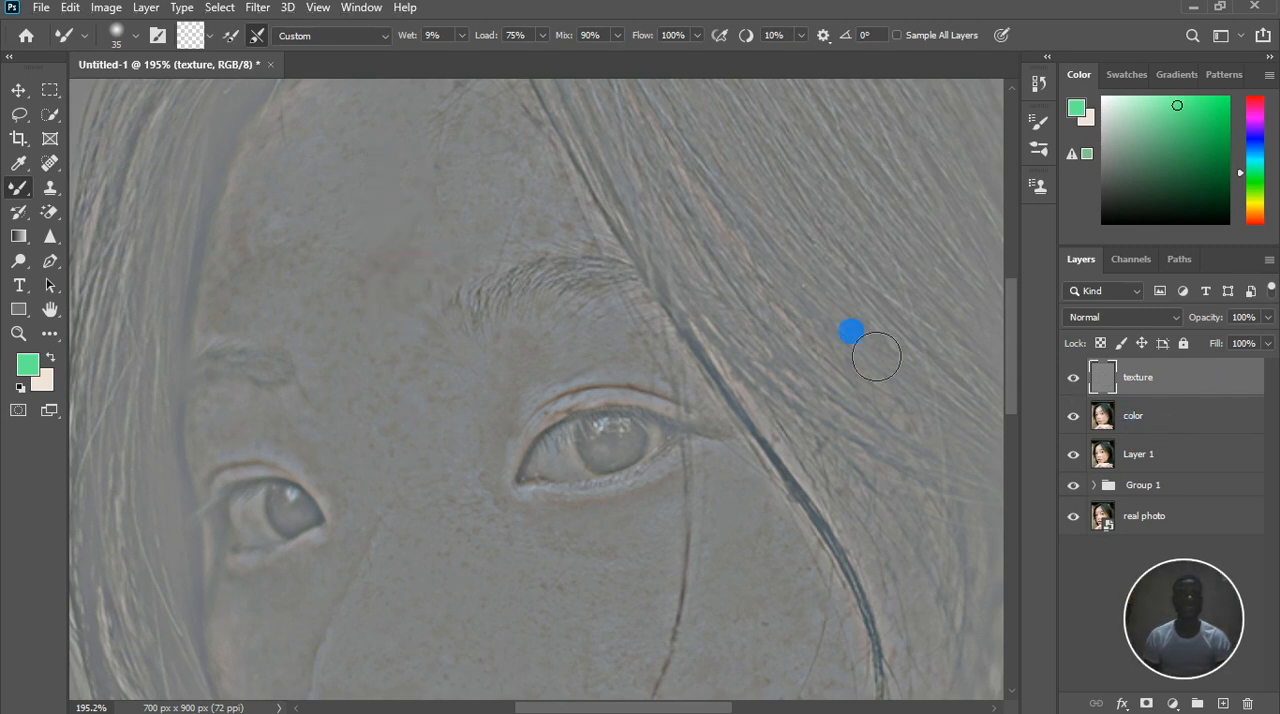
Set the Clone Stamp to size 30 and clone clean skin texture over the freckles in the middle and side of the forehead
{"action": "left_click", "coordinate": [50, 187]}
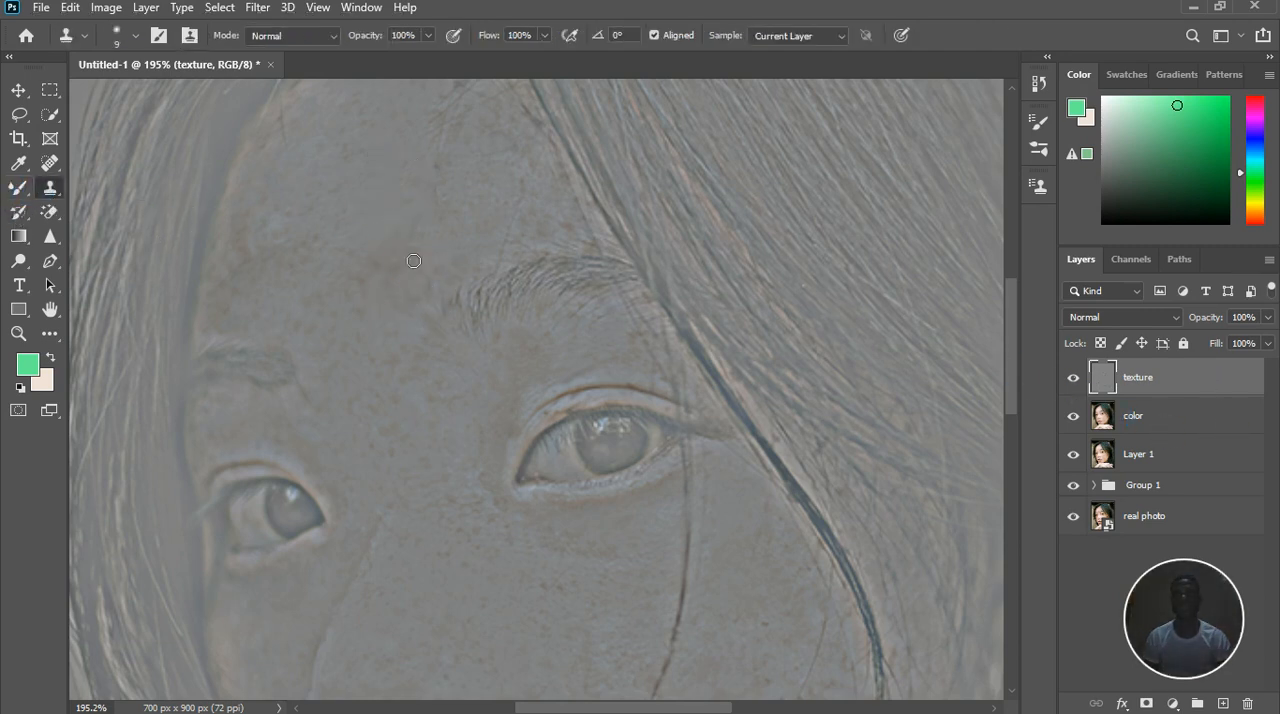
{"action": "key", "text": "bracketright"}
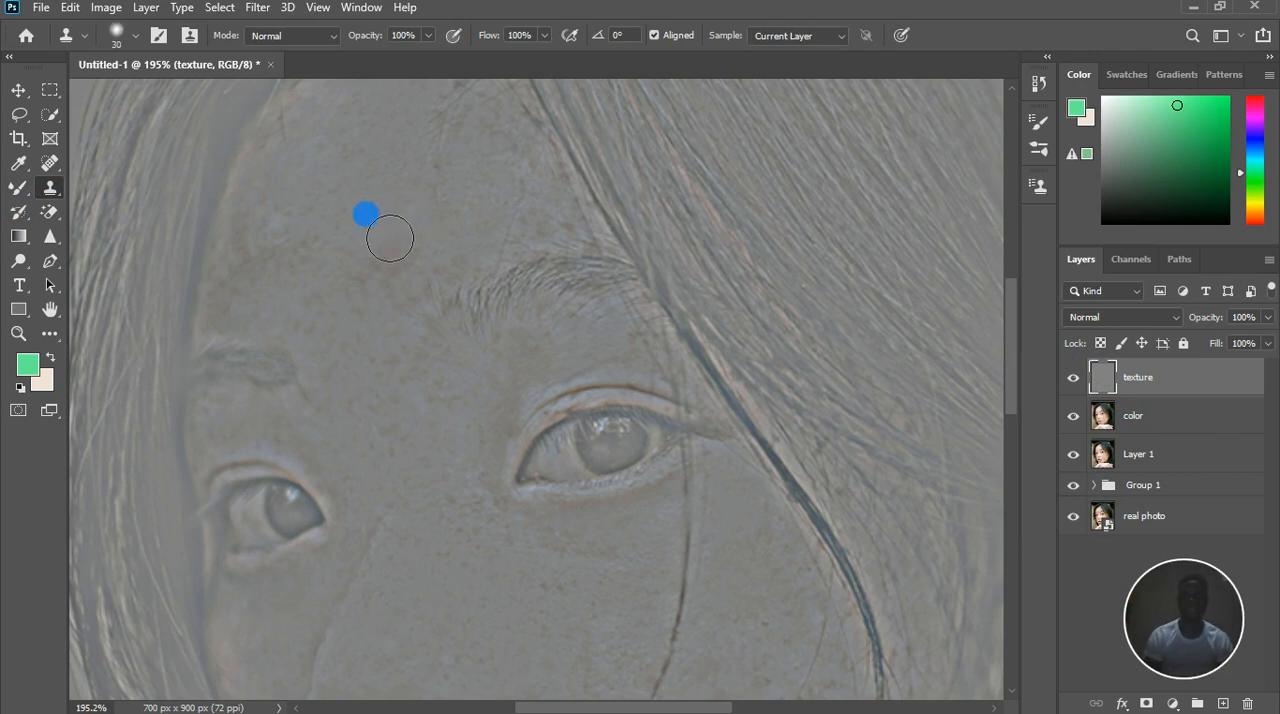
{"action": "mouse_move", "coordinate": [432, 282]}
{"action": "left_mouse_down"}
{"action": "mouse_move", "coordinate": [399, 286]}
{"action": "mouse_move", "coordinate": [425, 249]}
{"action": "mouse_move", "coordinate": [390, 292]}
{"action": "left_mouse_up"}
{"action": "left_click", "coordinate": [335, 208], "text": "alt"}
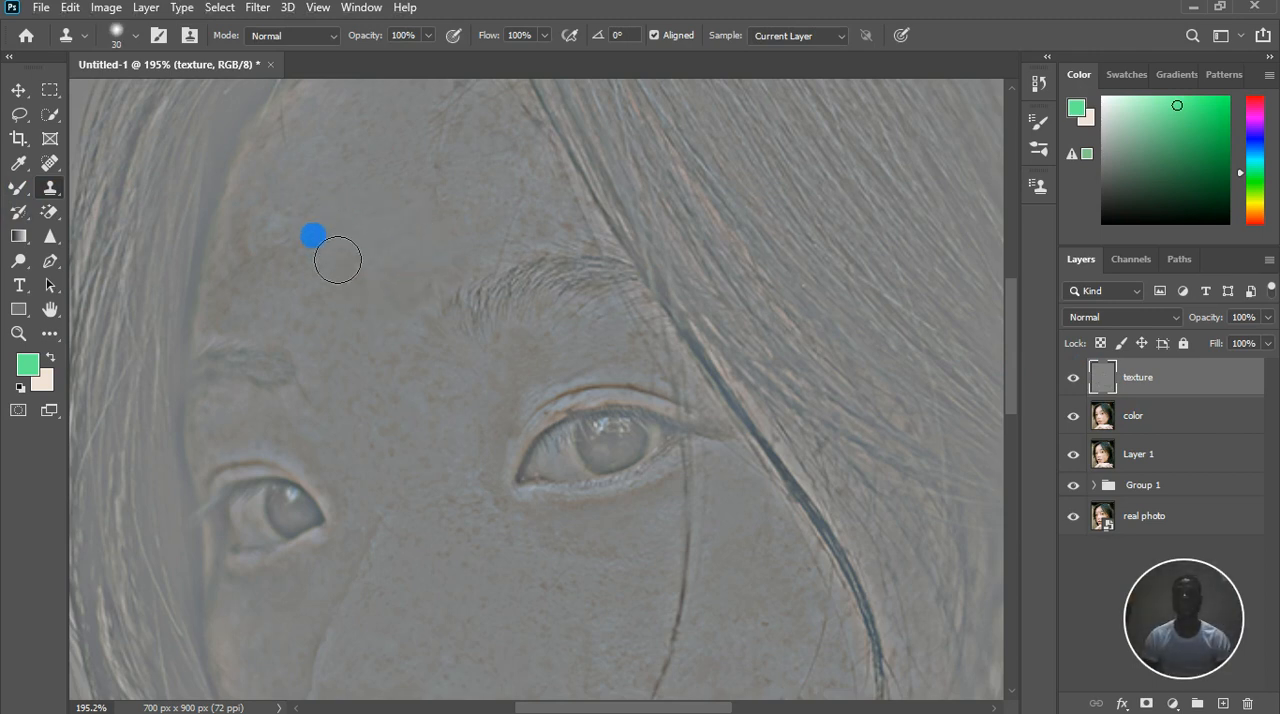
{"action": "left_click_drag", "start_coordinate": [307, 251], "coordinate": [303, 247]}
{"action": "left_click", "coordinate": [286, 187], "text": "alt"}
{"action": "left_click", "coordinate": [294, 236]}
{"action": "left_click", "coordinate": [273, 199], "text": "alt"}
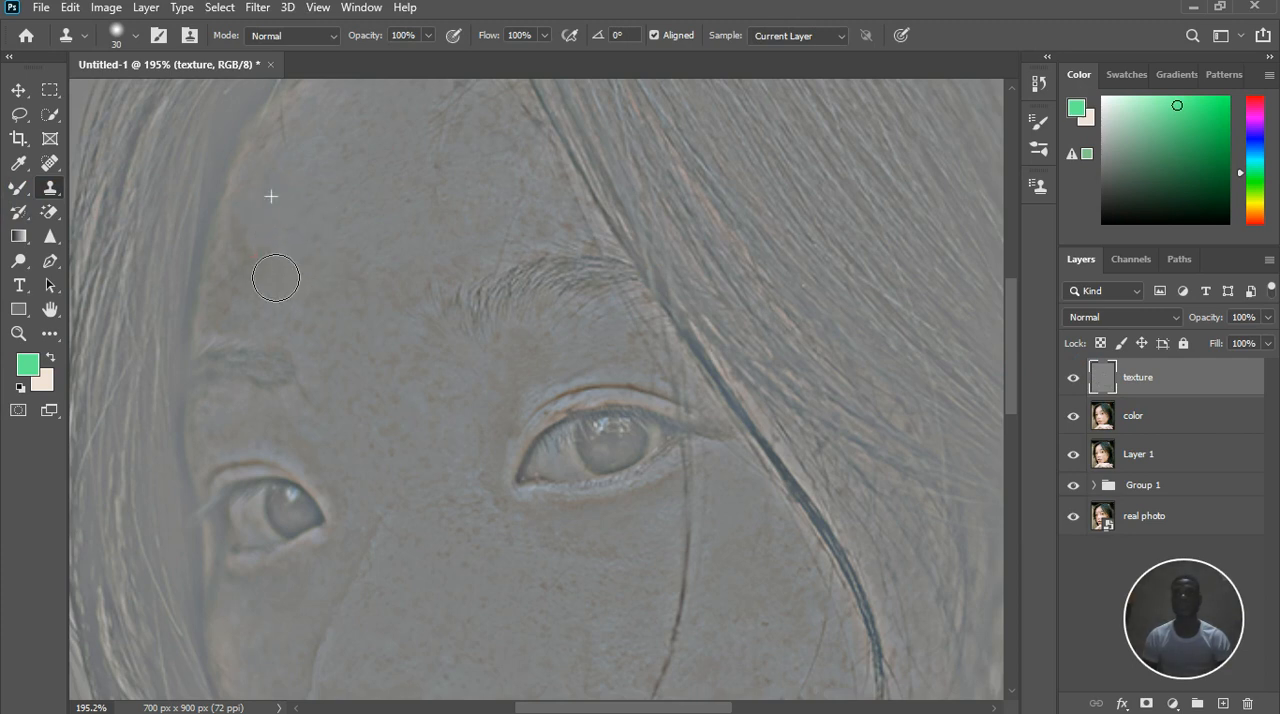
Clone clean skin texture over the freckles on the lower forehead and above the inner end of the eyebrow
{"action": "left_click", "coordinate": [320, 286]}
{"action": "left_click", "coordinate": [321, 215], "text": "alt"}
{"action": "left_click", "coordinate": [326, 286]}
{"action": "left_click", "coordinate": [356, 335]}
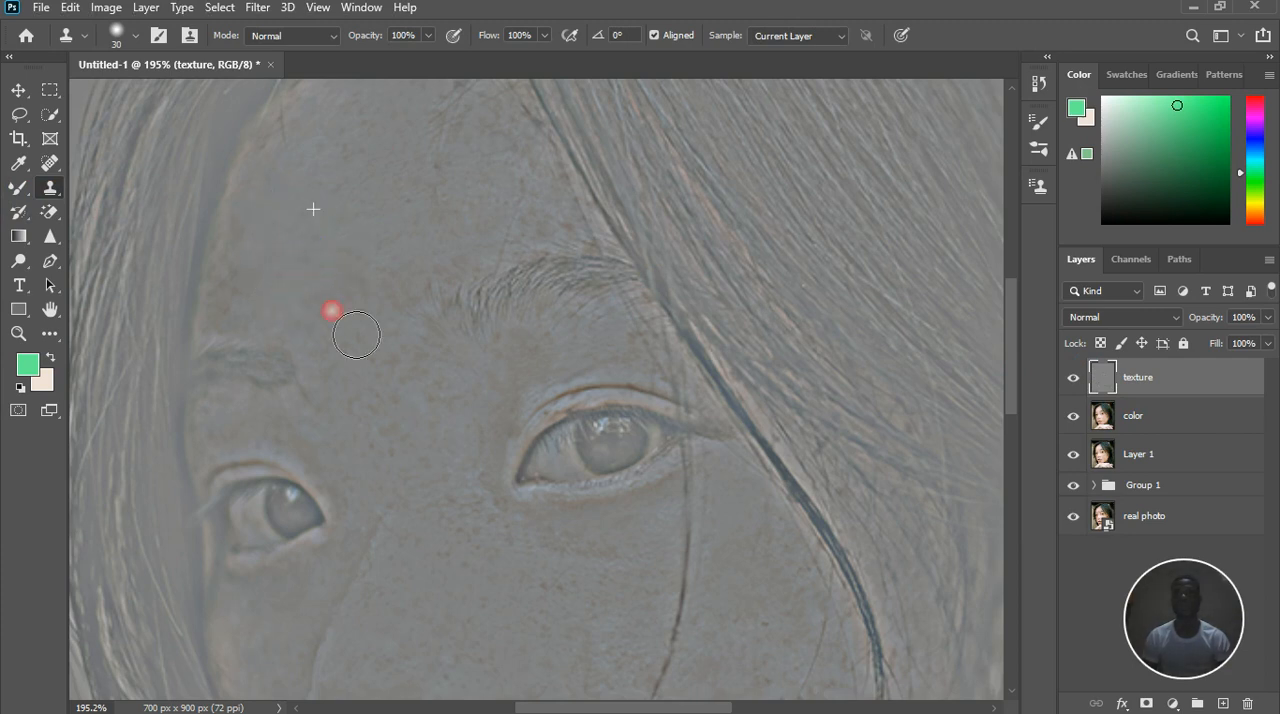
{"action": "left_click", "coordinate": [426, 260]}
{"action": "left_click", "coordinate": [454, 217], "text": "alt"}
{"action": "left_click", "coordinate": [472, 186]}
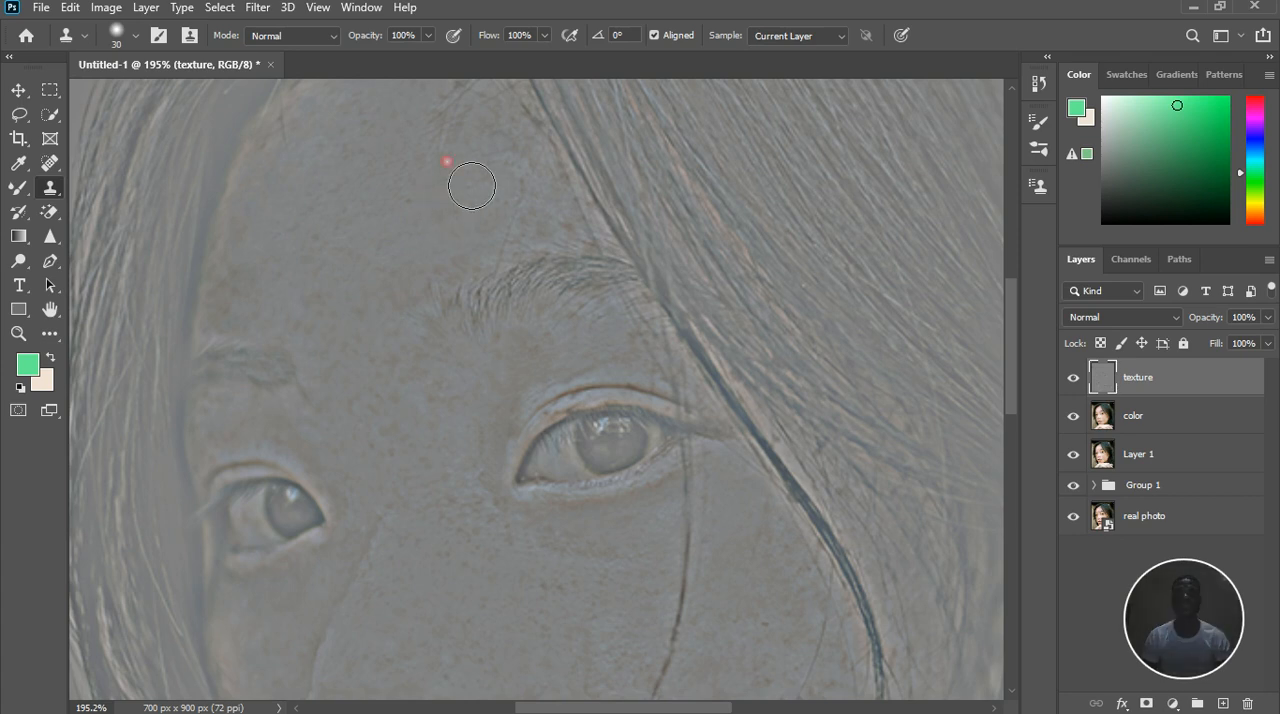
Clone clean texture over the remaining freckles in the middle of the forehead and between the eyebrows
{"action": "scroll", "coordinate": [451, 236], "scroll_direction": "down", "scroll_amount": 4}
{"action": "scroll", "coordinate": [428, 166], "scroll_direction": "up", "scroll_amount": 3}
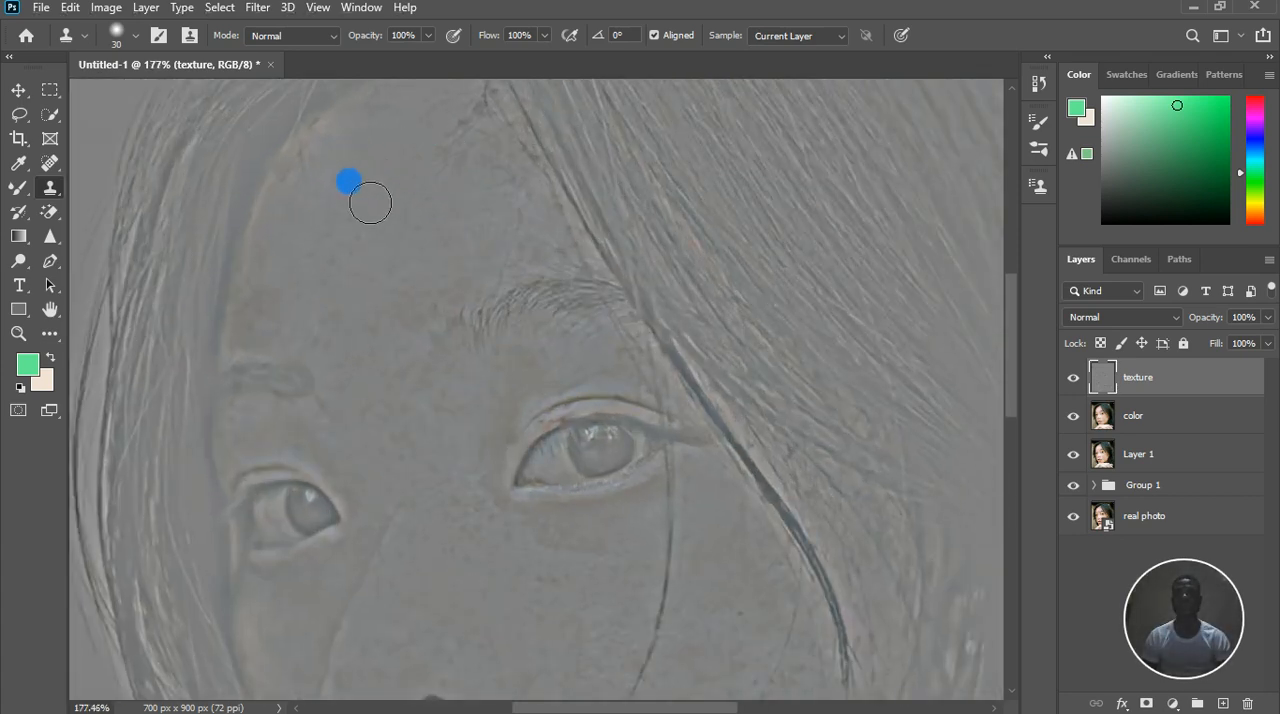
{"action": "left_click", "coordinate": [362, 245]}
{"action": "mouse_move", "coordinate": [358, 268]}
{"action": "left_mouse_down"}
{"action": "mouse_move", "coordinate": [343, 272]}
{"action": "mouse_move", "coordinate": [392, 286]}
{"action": "left_mouse_up"}
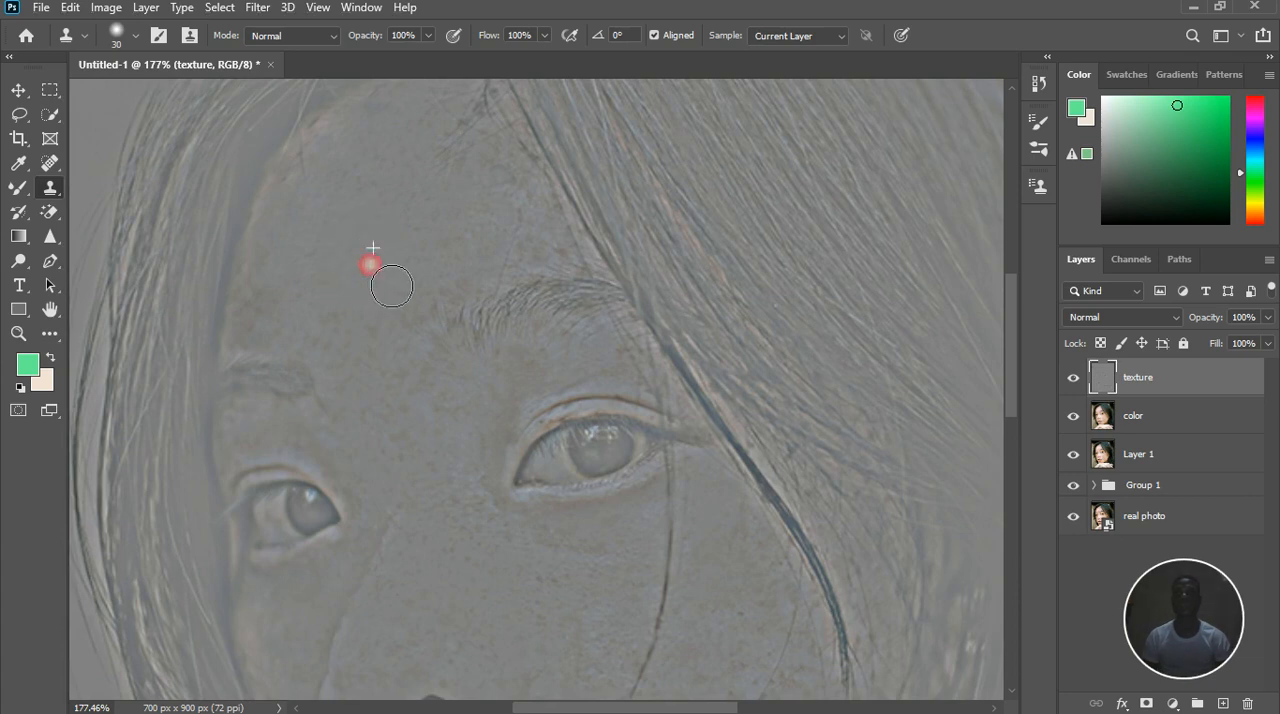
{"action": "scroll", "coordinate": [392, 286], "scroll_direction": "down", "scroll_amount": 4}
{"action": "scroll", "coordinate": [400, 308], "scroll_direction": "up", "scroll_amount": 5}
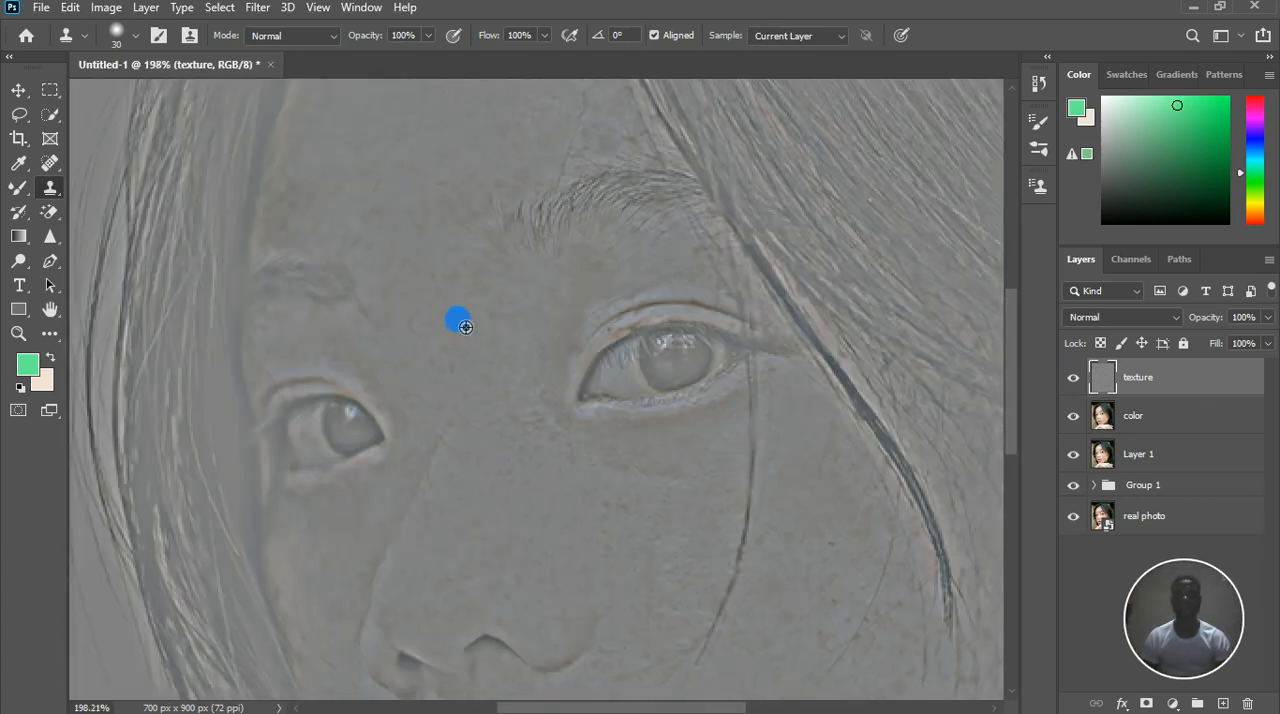
{"action": "left_click", "coordinate": [459, 320], "text": "alt"}
{"action": "left_click_drag", "start_coordinate": [449, 288], "coordinate": [453, 294]}
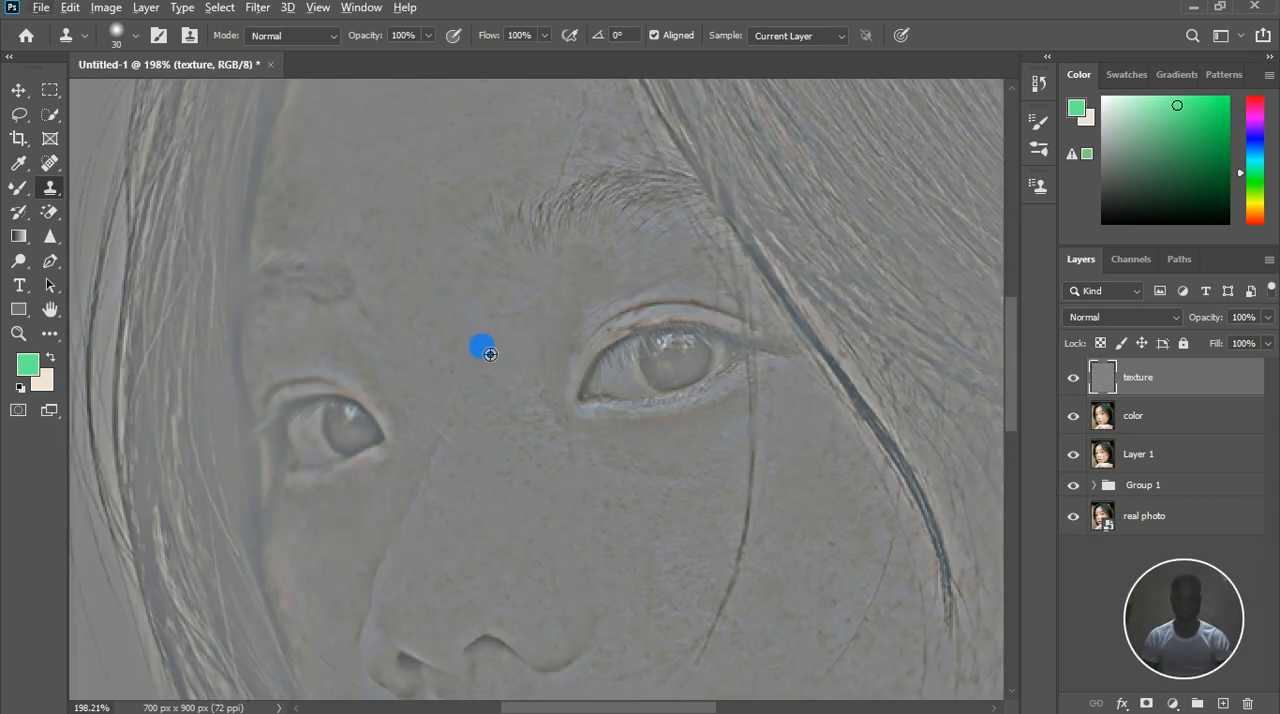
Clone away the freckles between the brows at brush size 10 and those between eyebrow and eyelid at size 20
{"action": "key", "text": "bracketleft"}
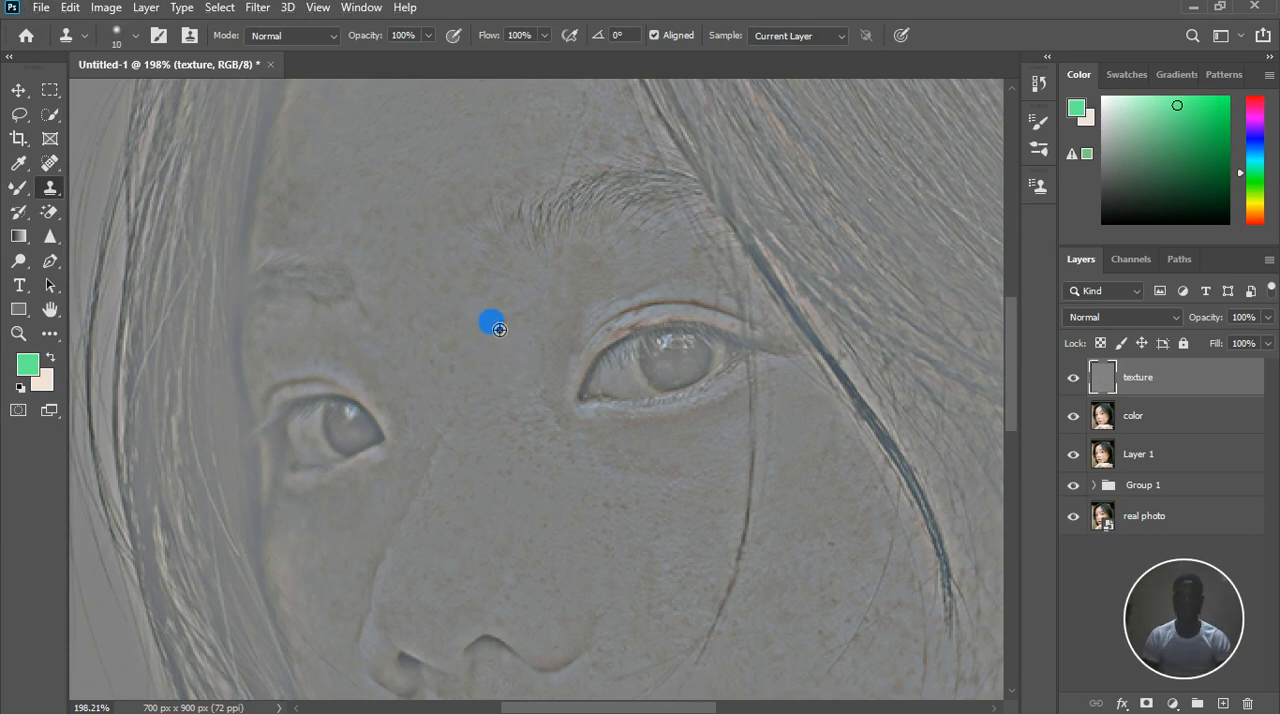
{"action": "left_click", "coordinate": [481, 294]}
{"action": "mouse_move", "coordinate": [463, 302]}
{"action": "left_mouse_down"}
{"action": "mouse_move", "coordinate": [483, 276]}
{"action": "mouse_move", "coordinate": [463, 260]}
{"action": "mouse_move", "coordinate": [530, 344]}
{"action": "mouse_move", "coordinate": [631, 272]}
{"action": "left_mouse_up"}
{"action": "key", "text": "]"}
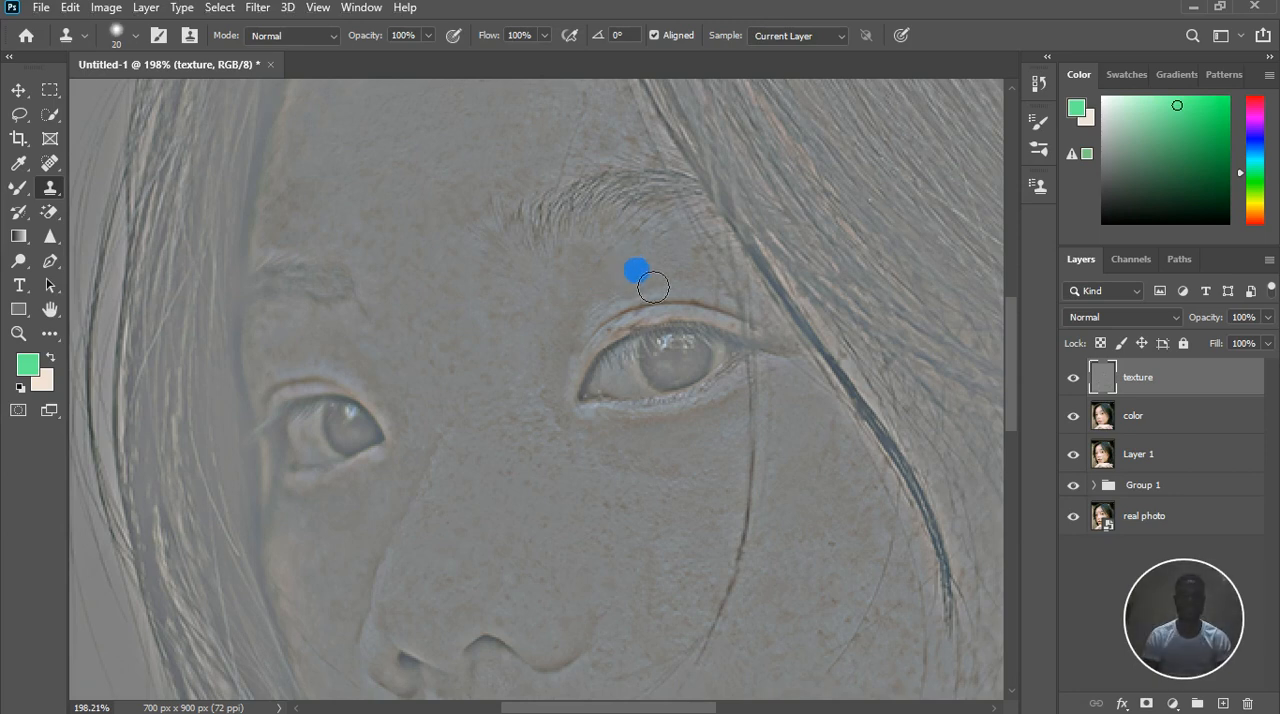
{"action": "left_click", "coordinate": [618, 267], "text": "alt"}
{"action": "mouse_move", "coordinate": [604, 295]}
{"action": "left_mouse_down"}
{"action": "mouse_move", "coordinate": [638, 285]}
{"action": "mouse_move", "coordinate": [631, 274]}
{"action": "mouse_move", "coordinate": [573, 330]}
{"action": "left_mouse_up"}
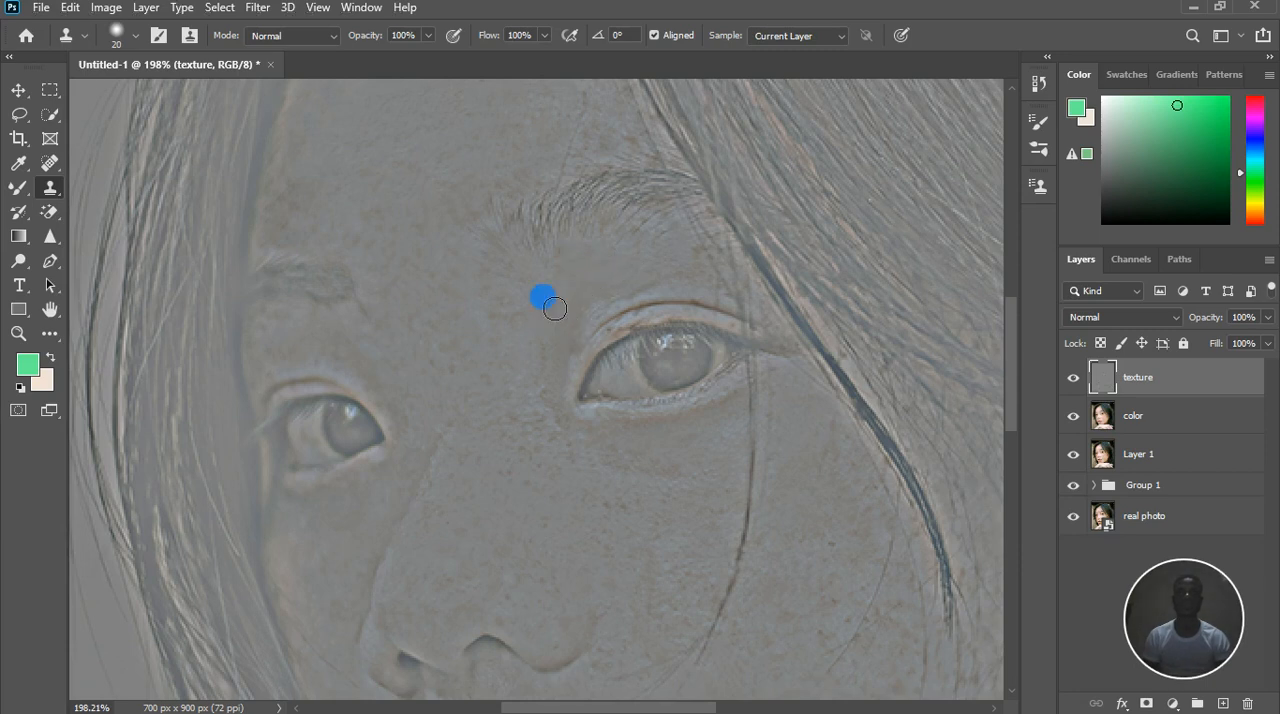
Clone smooth texture over the freckles under the larger eye and along the side of the nose bridge
{"action": "scroll", "coordinate": [554, 318], "scroll_direction": "down", "scroll_amount": 2}
{"action": "scroll", "coordinate": [602, 437], "scroll_direction": "up", "scroll_amount": 1}
{"action": "mouse_move", "coordinate": [665, 447]}
{"action": "left_mouse_down"}
{"action": "mouse_move", "coordinate": [658, 428]}
{"action": "mouse_move", "coordinate": [623, 451]}
{"action": "mouse_move", "coordinate": [647, 454]}
{"action": "left_mouse_up"}
{"action": "scroll", "coordinate": [648, 443], "scroll_direction": "up", "scroll_amount": 3}
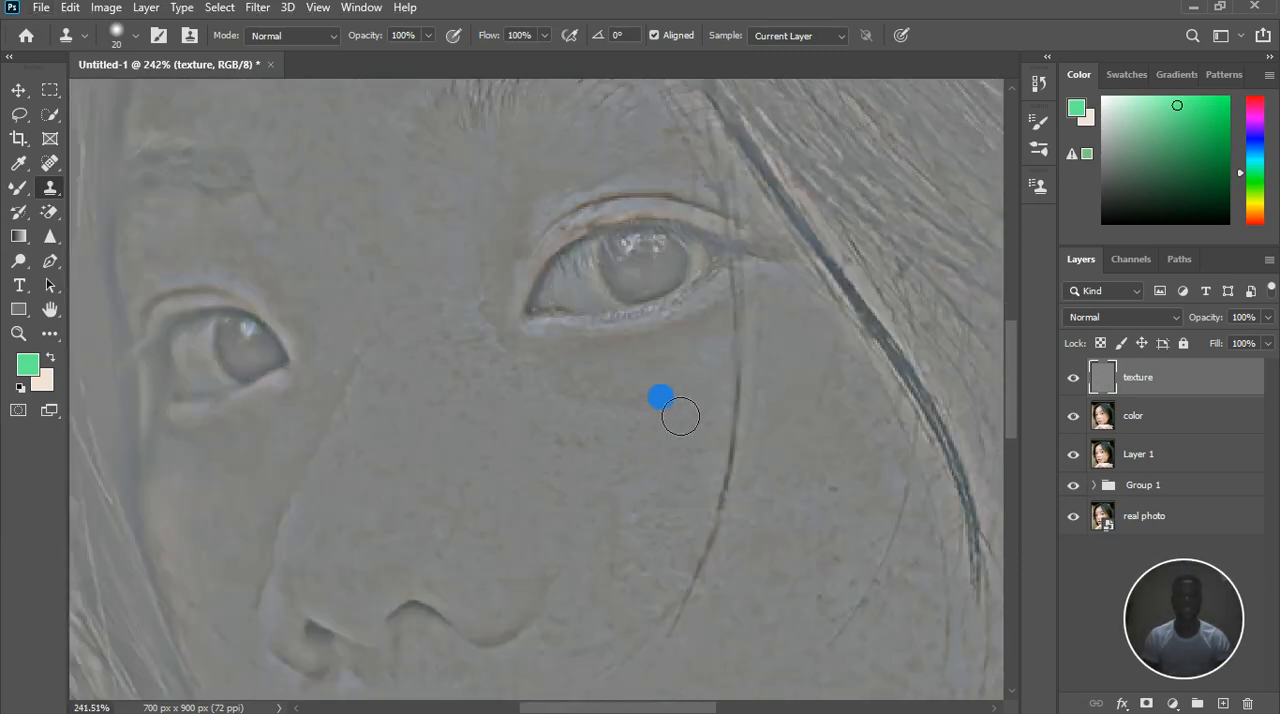
{"action": "left_click", "coordinate": [669, 393], "text": "alt"}
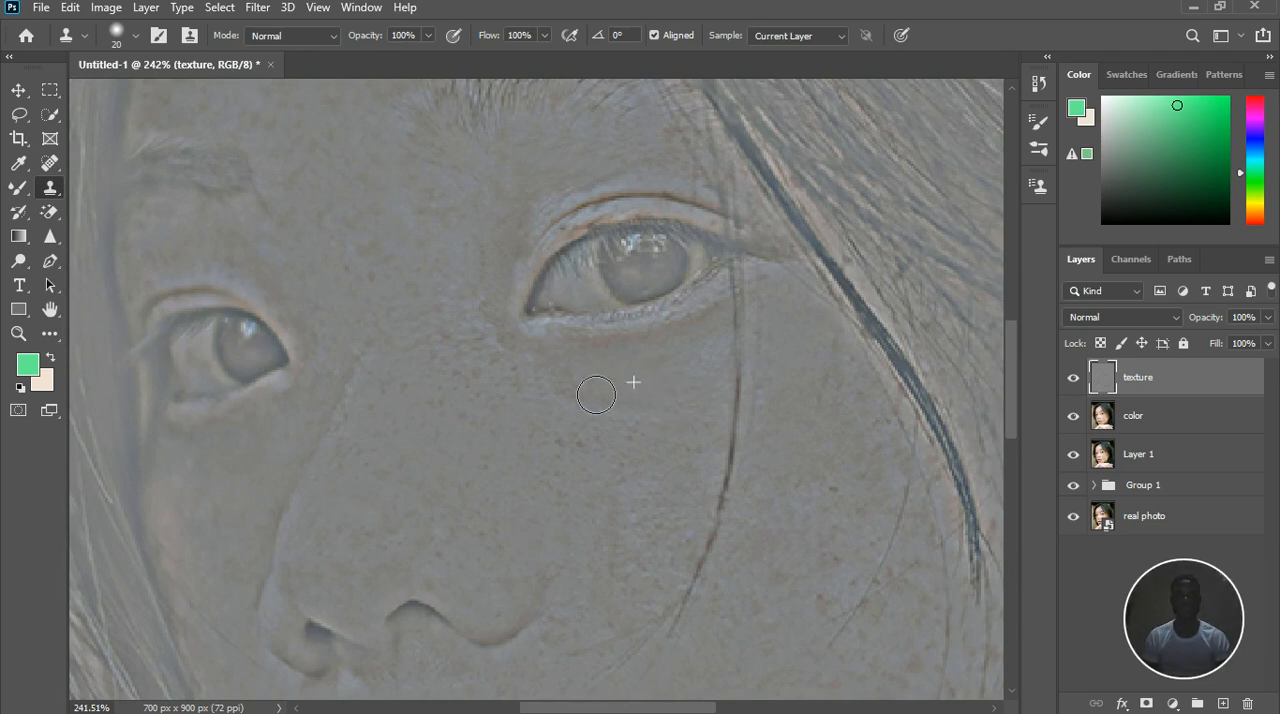
{"action": "left_click", "coordinate": [665, 400], "text": "alt"}
{"action": "mouse_move", "coordinate": [662, 394]}
{"action": "left_mouse_down"}
{"action": "mouse_move", "coordinate": [591, 399]}
{"action": "mouse_move", "coordinate": [495, 312]}
{"action": "left_mouse_up"}
{"action": "left_click", "coordinate": [497, 375], "text": "alt"}
{"action": "mouse_move", "coordinate": [469, 328]}
{"action": "left_mouse_down"}
{"action": "mouse_move", "coordinate": [480, 369]}
{"action": "mouse_move", "coordinate": [452, 386]}
{"action": "mouse_move", "coordinate": [492, 406]}
{"action": "mouse_move", "coordinate": [481, 345]}
{"action": "left_mouse_up"}
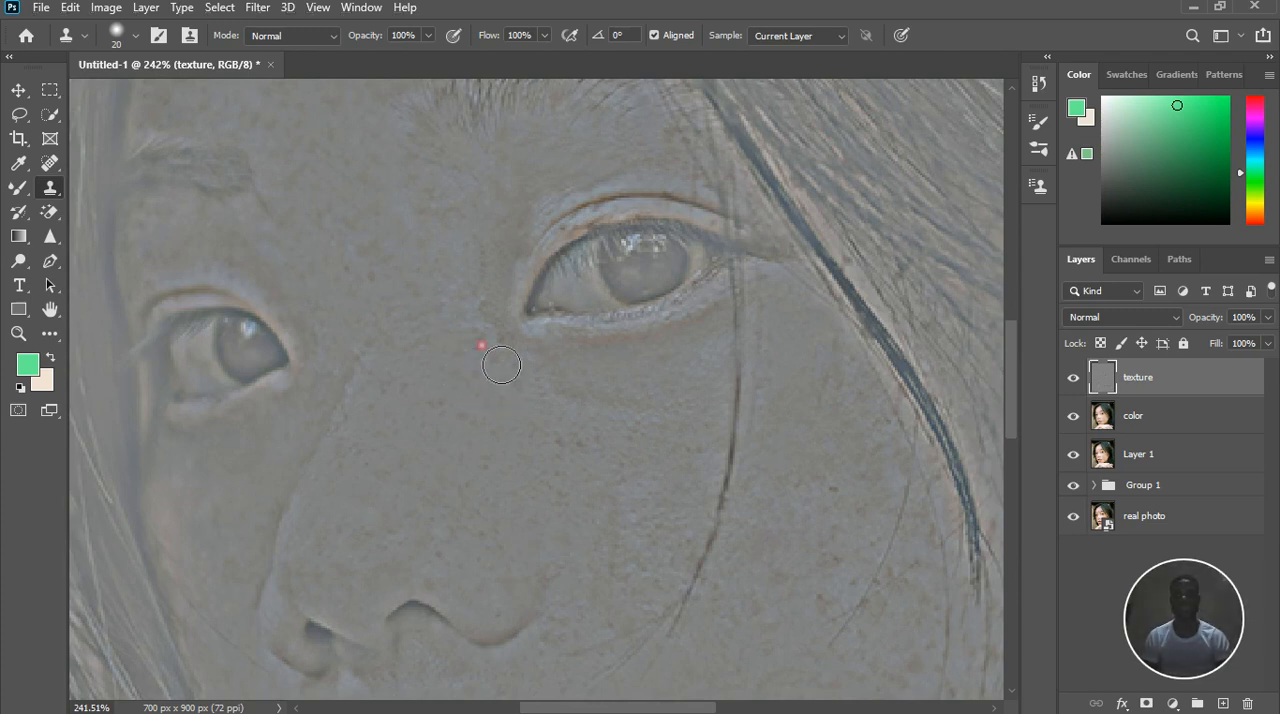
Set the texture layer's blend mode to Linear Light and check the retouched face
{"action": "scroll", "coordinate": [541, 398], "scroll_direction": "down", "scroll_amount": 7}
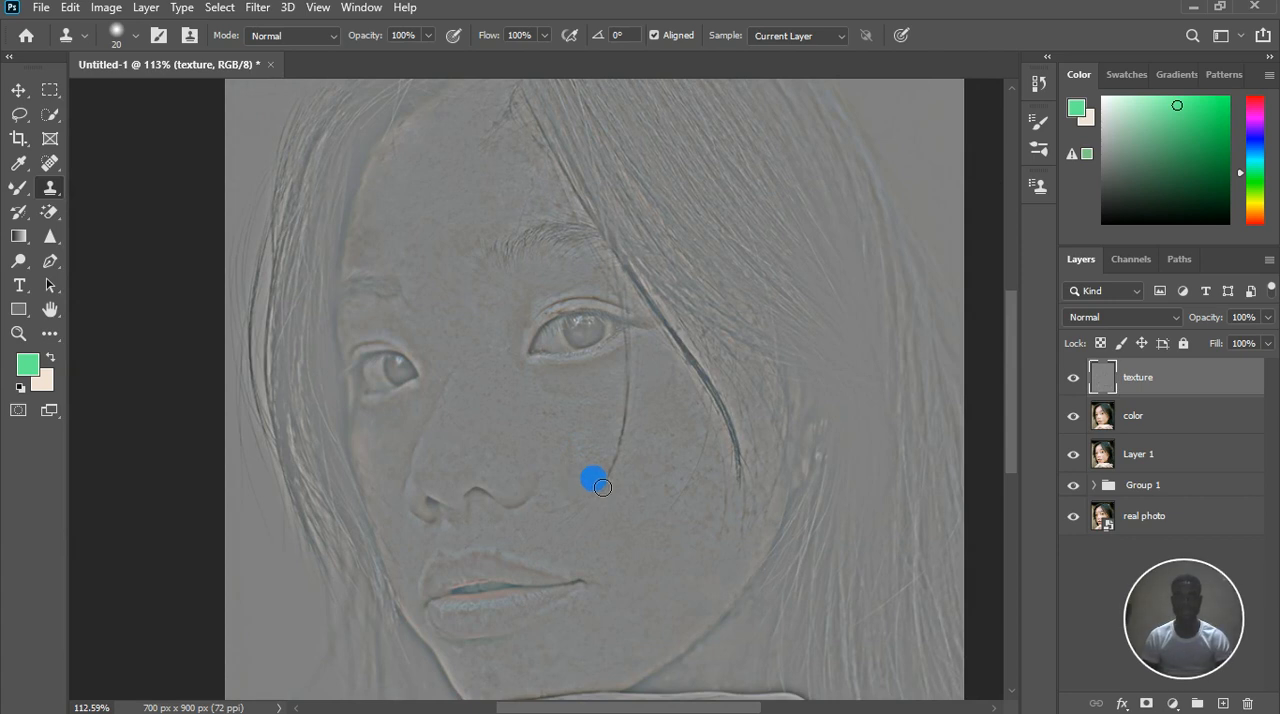
{"action": "scroll", "coordinate": [602, 487], "scroll_direction": "down", "scroll_amount": 3}
{"action": "scroll", "coordinate": [580, 490], "scroll_direction": "up", "scroll_amount": 4}
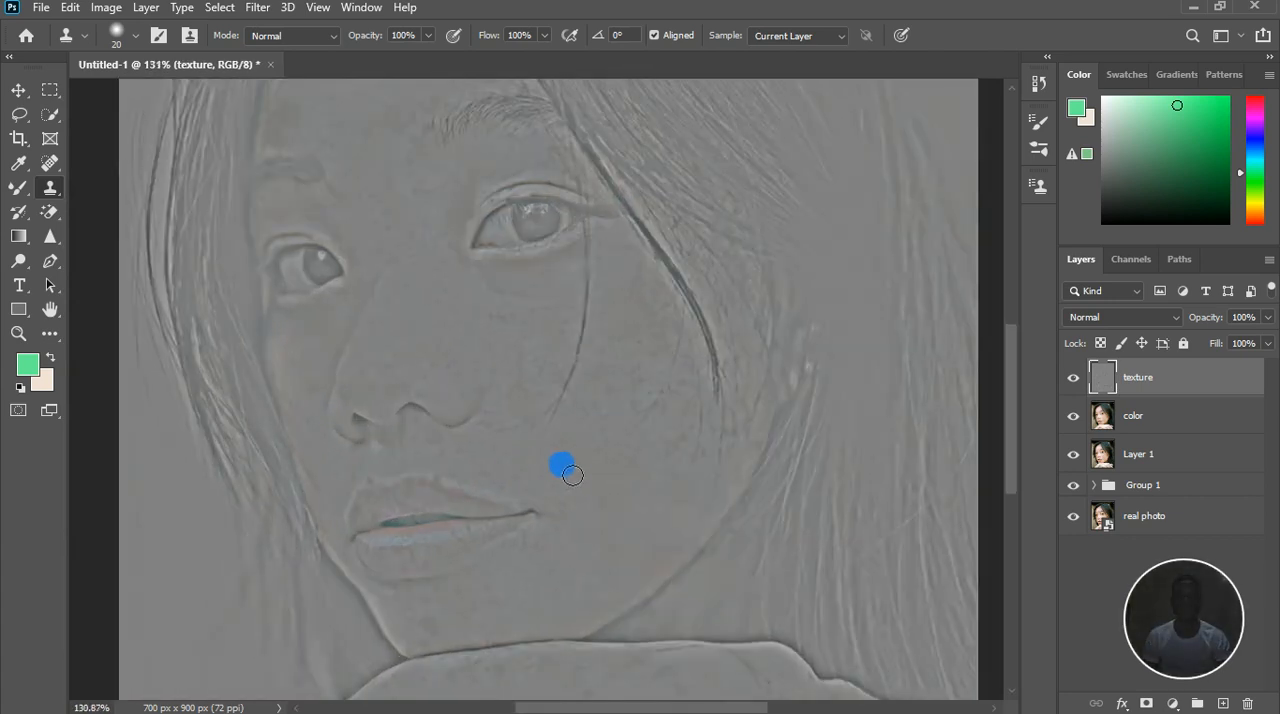
{"action": "scroll", "coordinate": [585, 473], "scroll_direction": "up", "scroll_amount": 2}
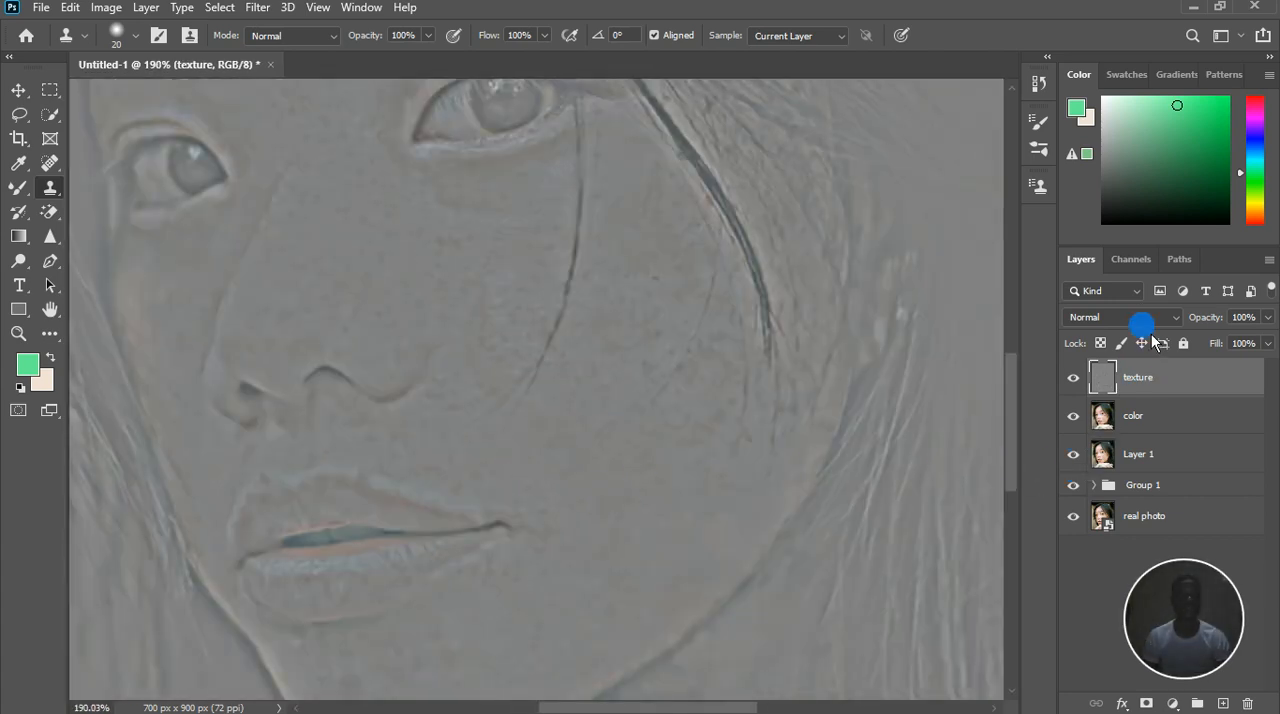
{"action": "left_click", "coordinate": [1140, 318]}
{"action": "left_click", "coordinate": [1110, 531]}
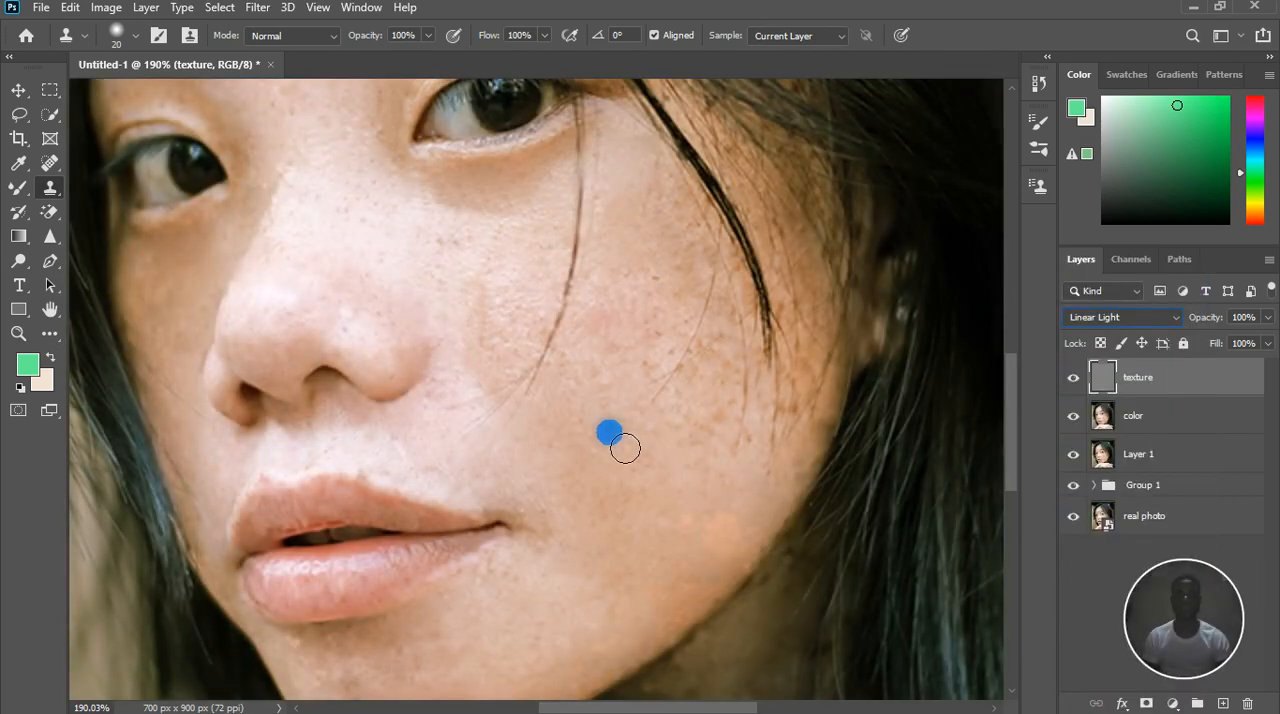
{"action": "scroll", "coordinate": [645, 480], "scroll_direction": "down", "scroll_amount": 3}
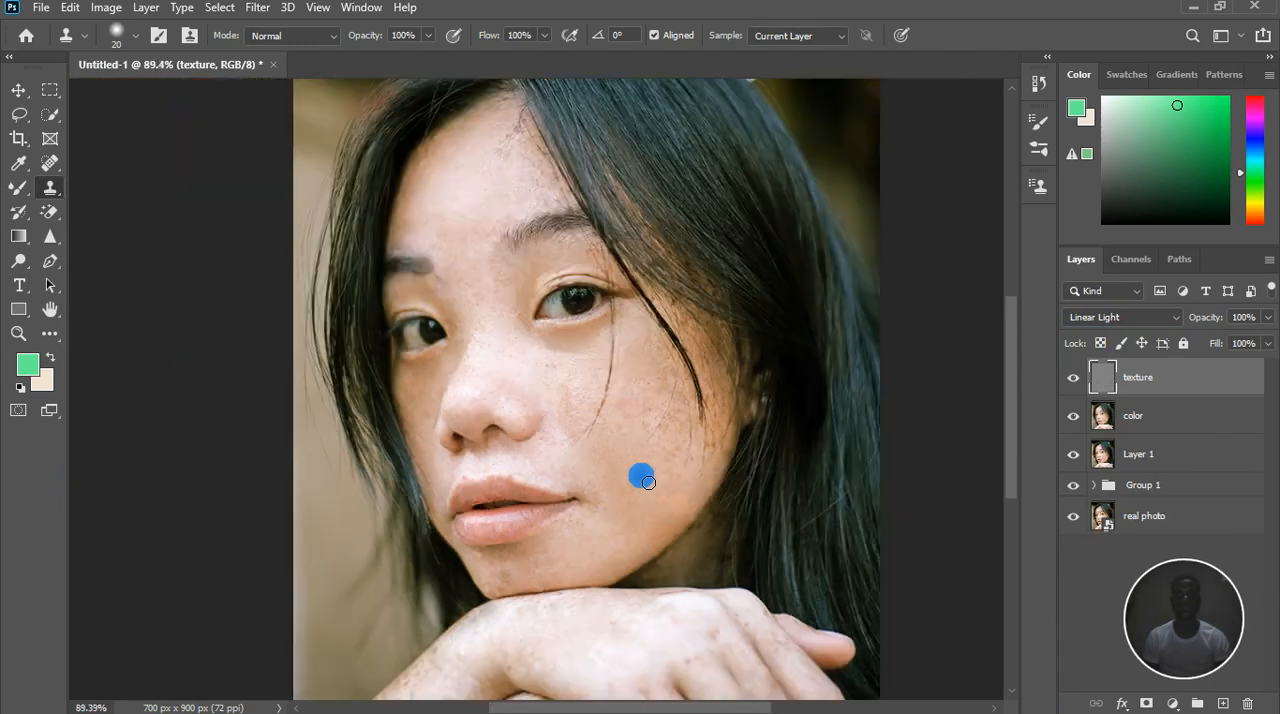
{"action": "scroll", "coordinate": [647, 482], "scroll_direction": "down", "scroll_amount": 1}
{"action": "scroll", "coordinate": [647, 482], "scroll_direction": "up", "scroll_amount": 1}
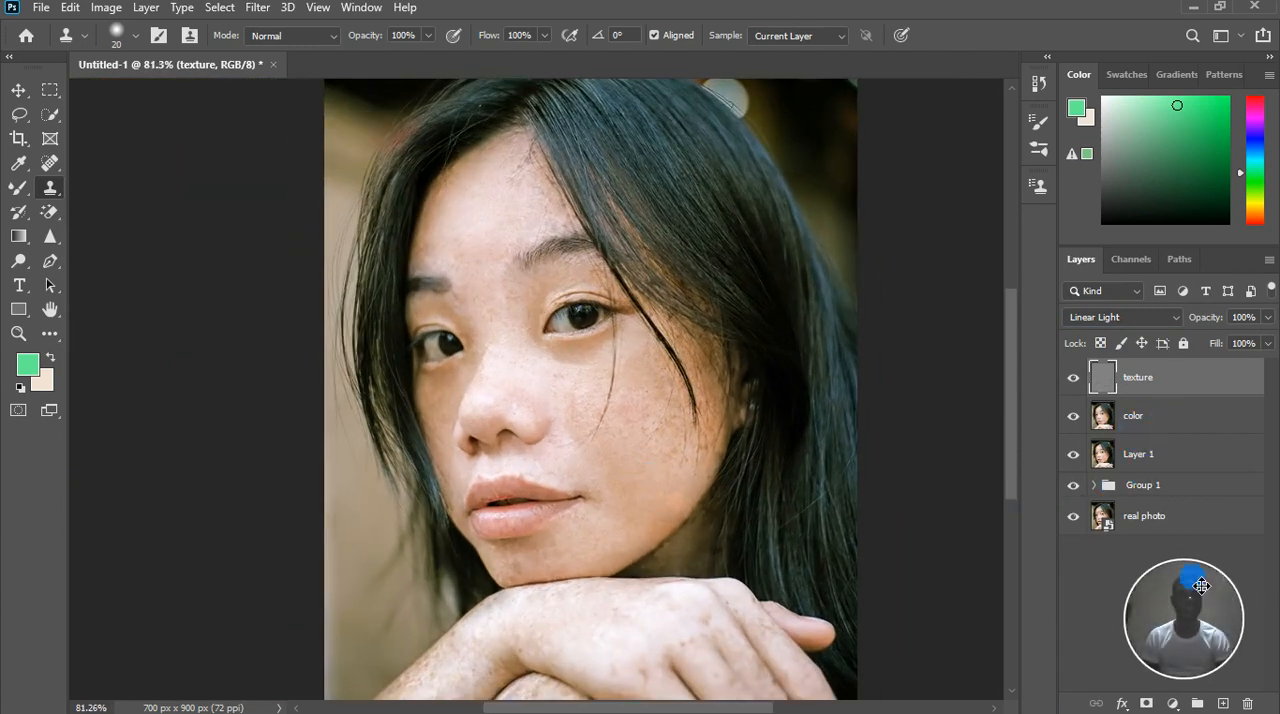
Group the texture and color layers and toggle the group's visibility to compare before and after
{"action": "left_click", "coordinate": [1133, 415], "text": "shift"}
{"action": "left_click", "coordinate": [1197, 704]}
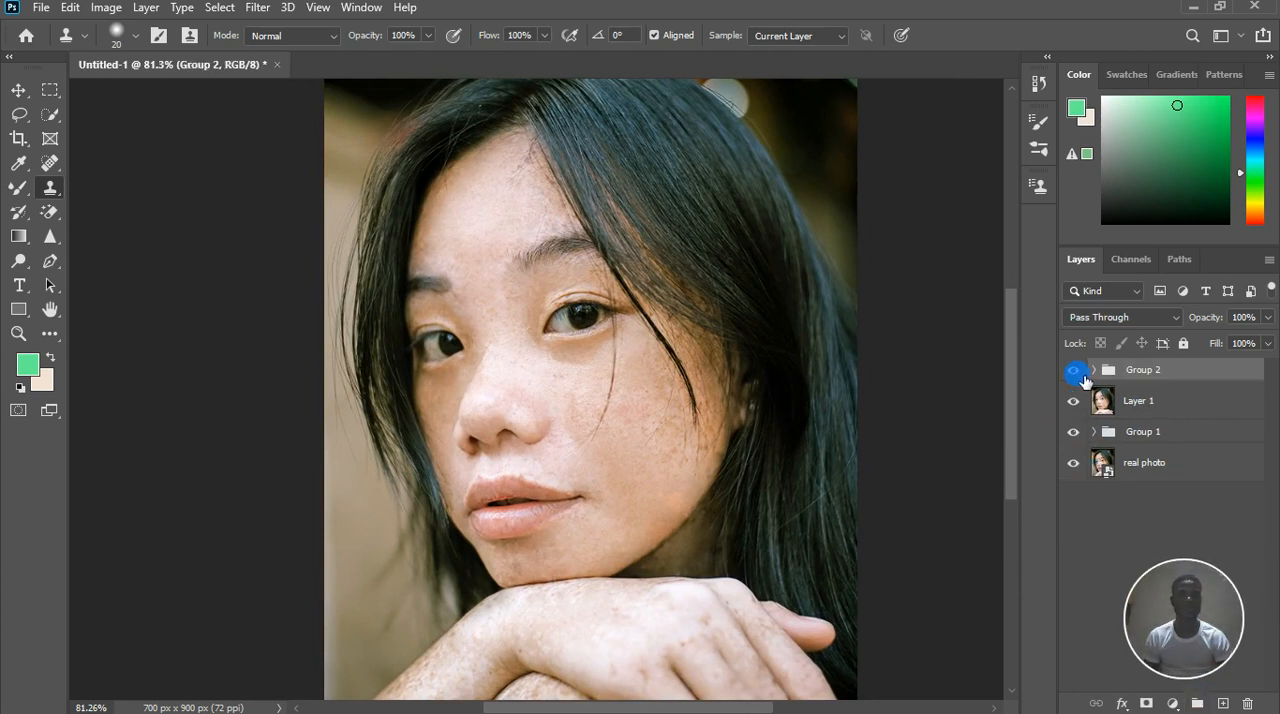
{"action": "left_click", "coordinate": [1076, 372]}
{"action": "left_click", "coordinate": [1075, 371]}
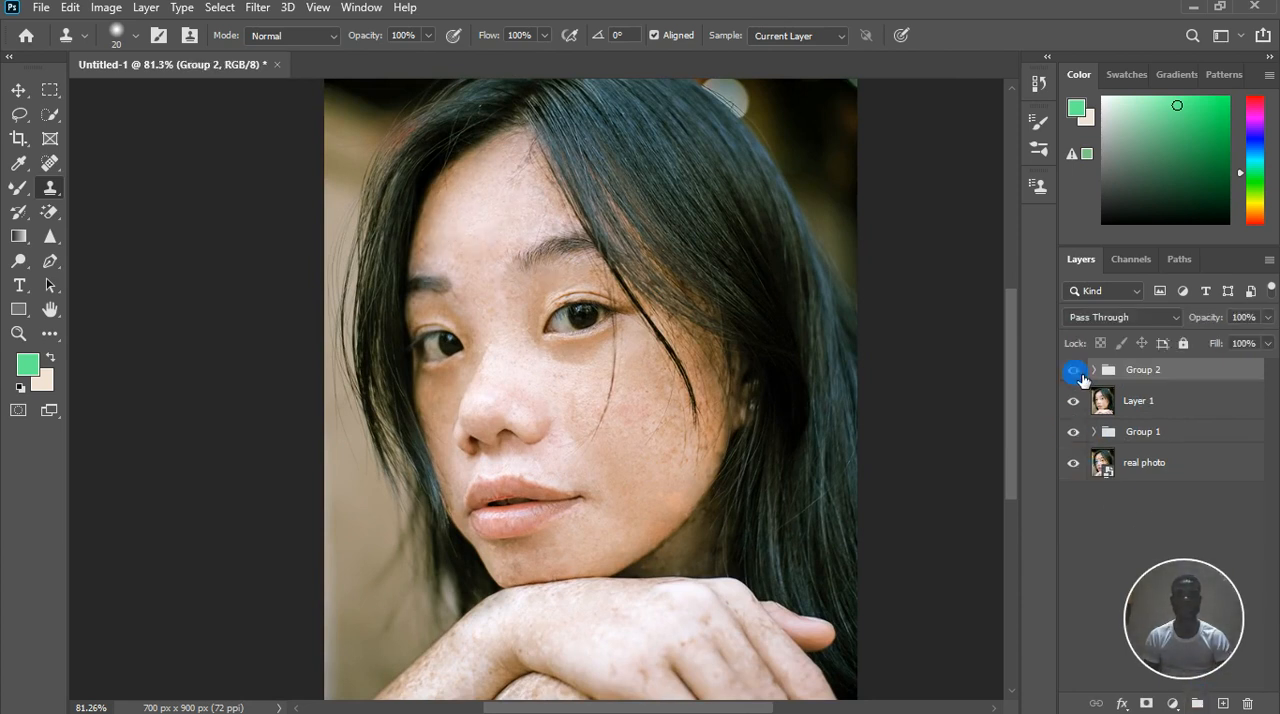
Select the texture layer inside the new group and clone clean texture over the freckles on the lower outer cheek
{"action": "scroll", "coordinate": [614, 369], "scroll_direction": "up", "scroll_amount": 3}
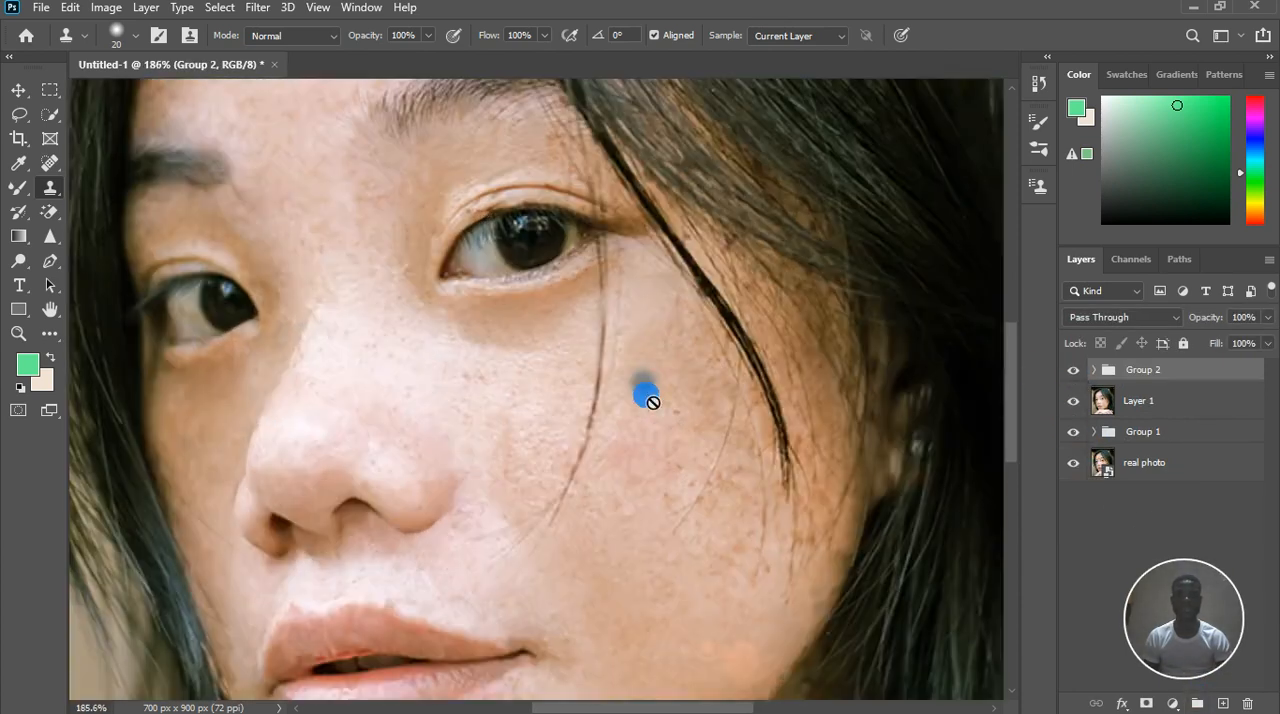
{"action": "left_click", "coordinate": [632, 517]}
{"action": "left_click", "coordinate": [610, 282]}
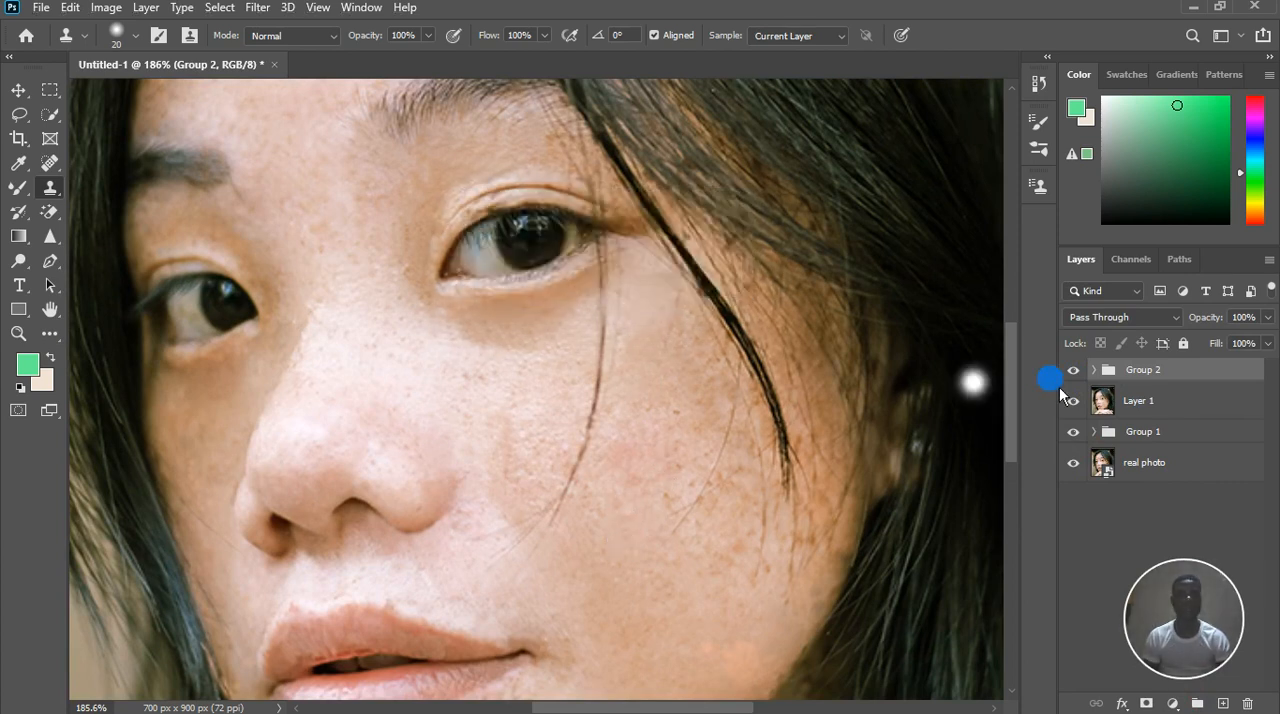
{"action": "left_click", "coordinate": [1094, 370]}
{"action": "left_click", "coordinate": [1129, 401]}
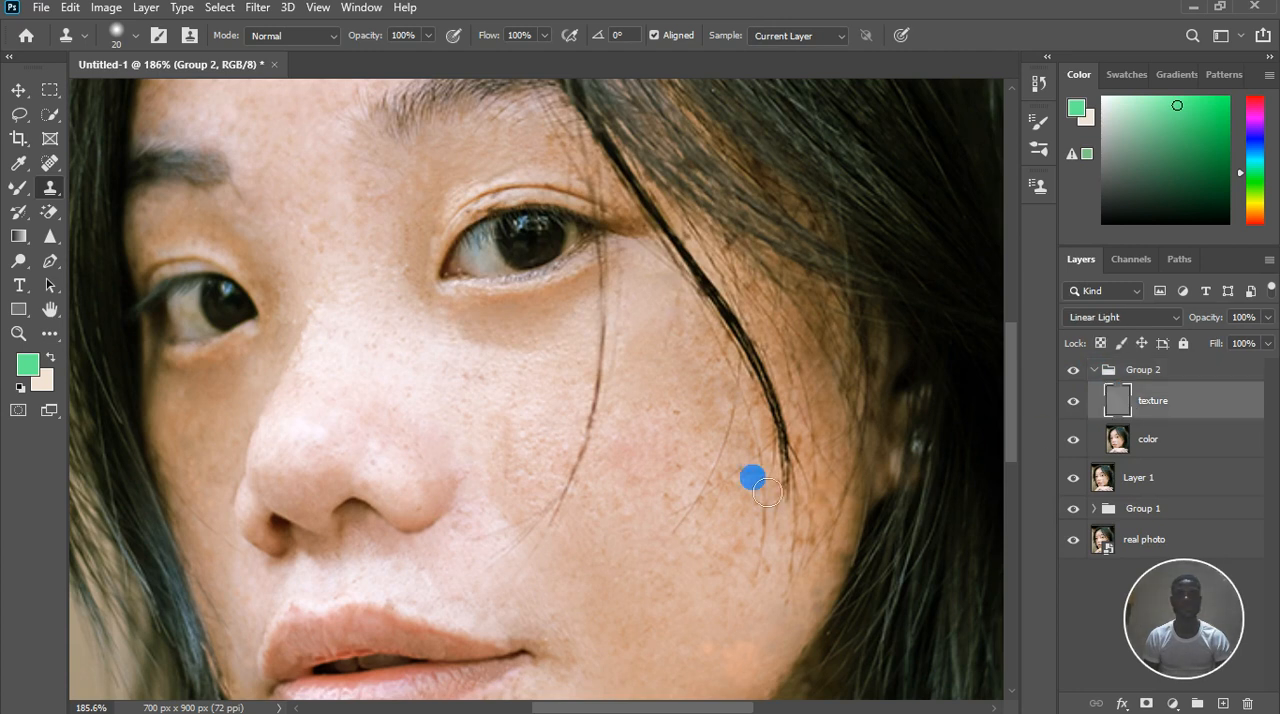
{"action": "left_click", "coordinate": [646, 543], "text": "alt"}
{"action": "mouse_move", "coordinate": [712, 519]}
{"action": "left_mouse_down"}
{"action": "mouse_move", "coordinate": [708, 609]}
{"action": "mouse_move", "coordinate": [756, 558]}
{"action": "mouse_move", "coordinate": [715, 558]}
{"action": "mouse_move", "coordinate": [744, 511]}
{"action": "left_mouse_up"}
{"action": "left_click", "coordinate": [714, 585], "text": "alt"}
{"action": "left_click", "coordinate": [709, 608]}
{"action": "left_click", "coordinate": [733, 580], "text": "alt"}
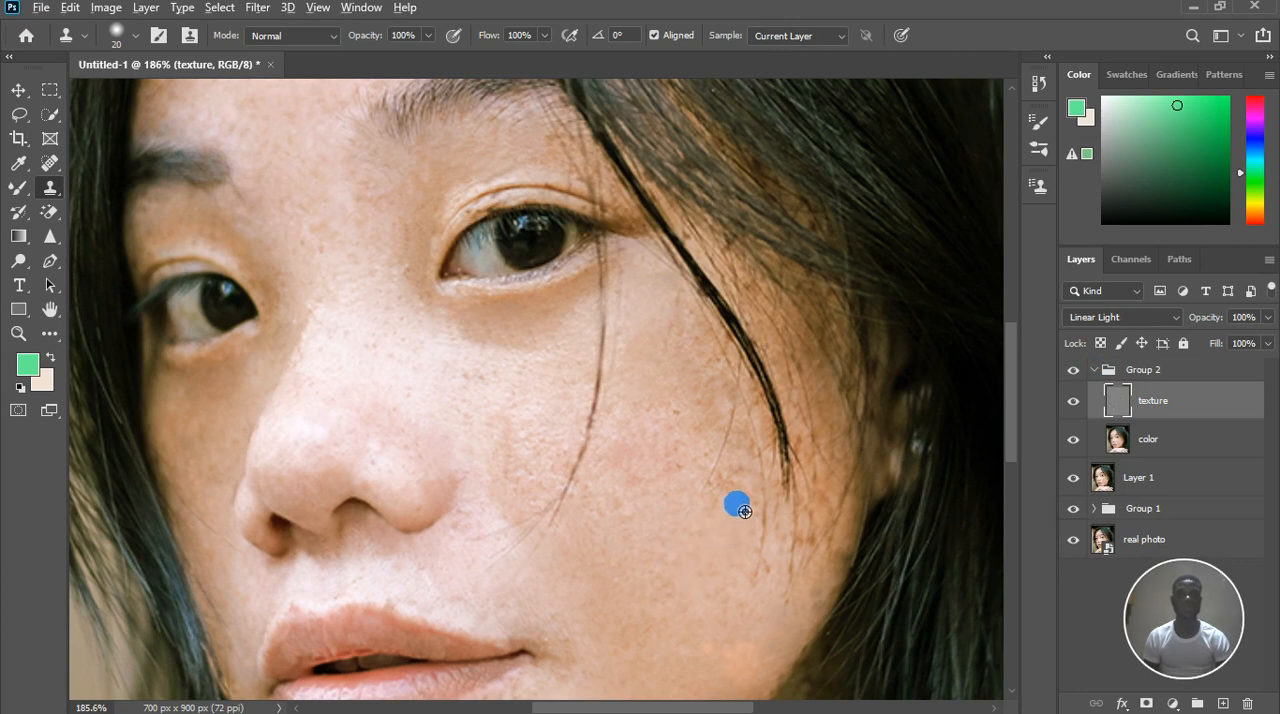
Clone clean texture over the freckles in the middle of the cheek, between the loose hair strands
{"action": "left_click", "coordinate": [731, 540]}
{"action": "left_click_drag", "start_coordinate": [657, 563], "coordinate": [623, 554]}
{"action": "left_click", "coordinate": [652, 509]}
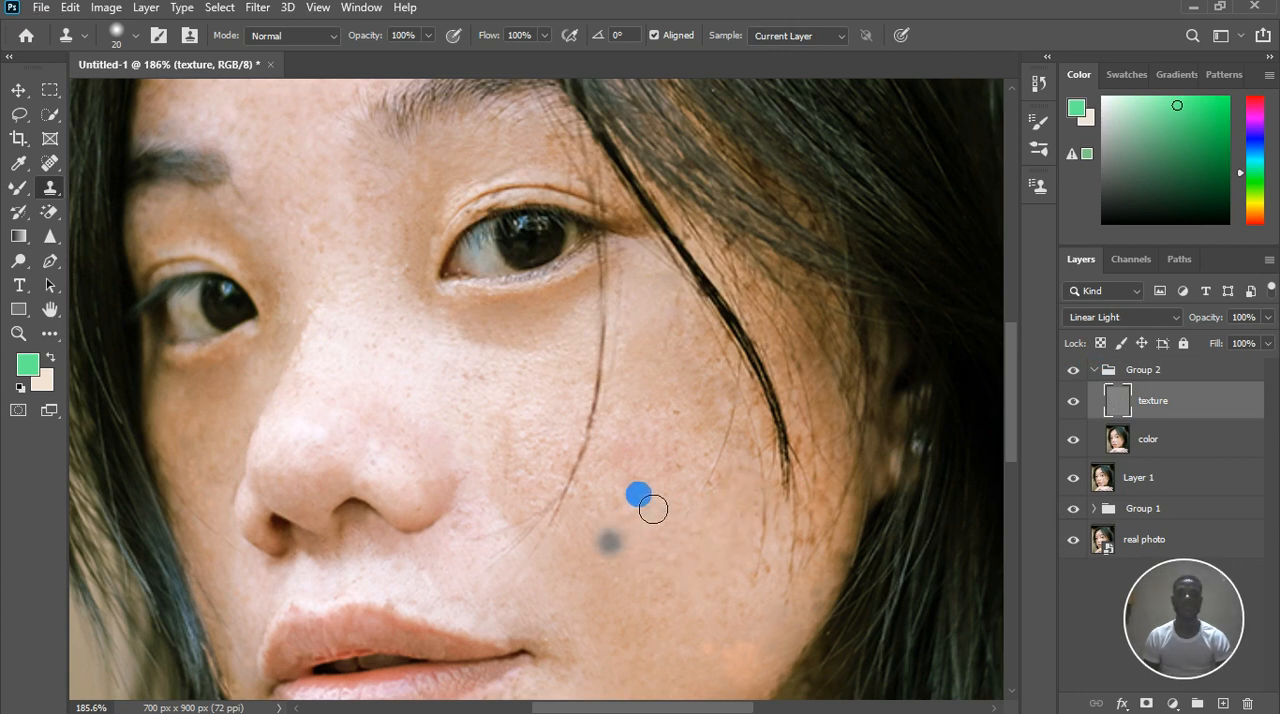
{"action": "left_click", "coordinate": [673, 490], "text": "alt"}
{"action": "left_click", "coordinate": [680, 485]}
{"action": "left_click", "coordinate": [691, 451]}
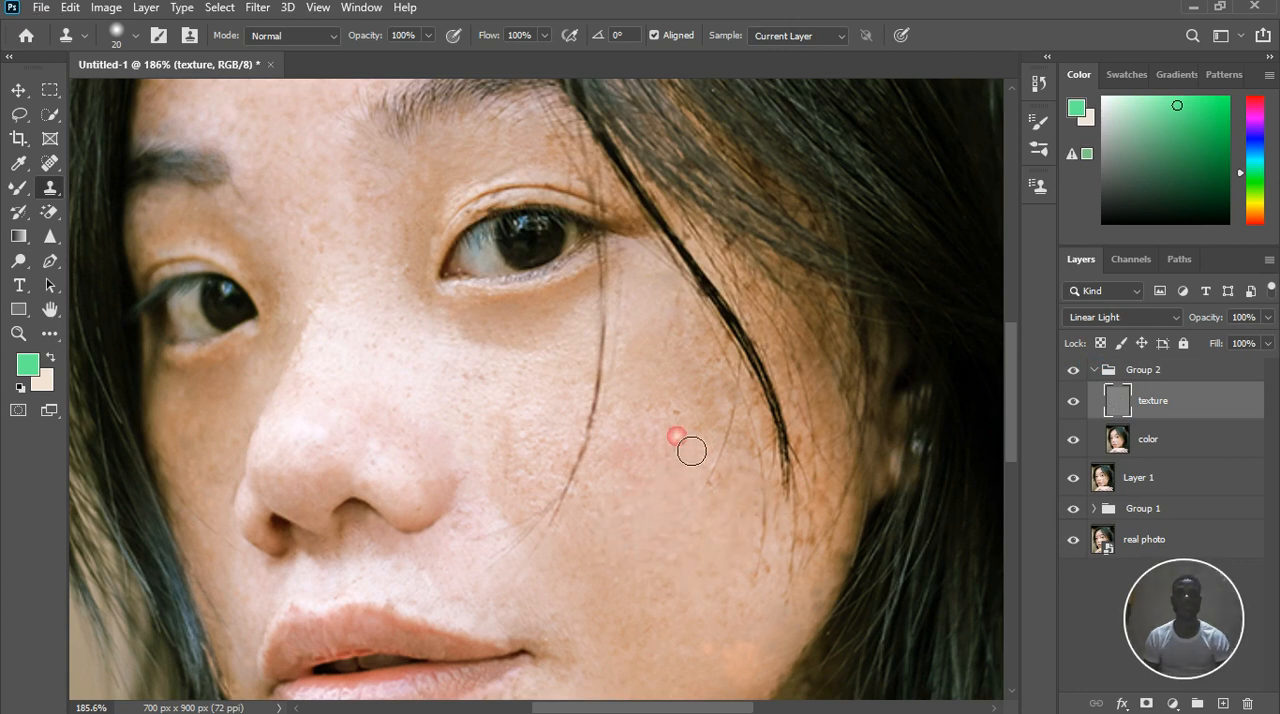
Set the Clone Stamp to size 10 and clone out the spots along the upper lip's edge and above it
{"action": "scroll", "coordinate": [689, 462], "scroll_direction": "down", "scroll_amount": 9}
{"action": "scroll", "coordinate": [650, 553], "scroll_direction": "up", "scroll_amount": 5}
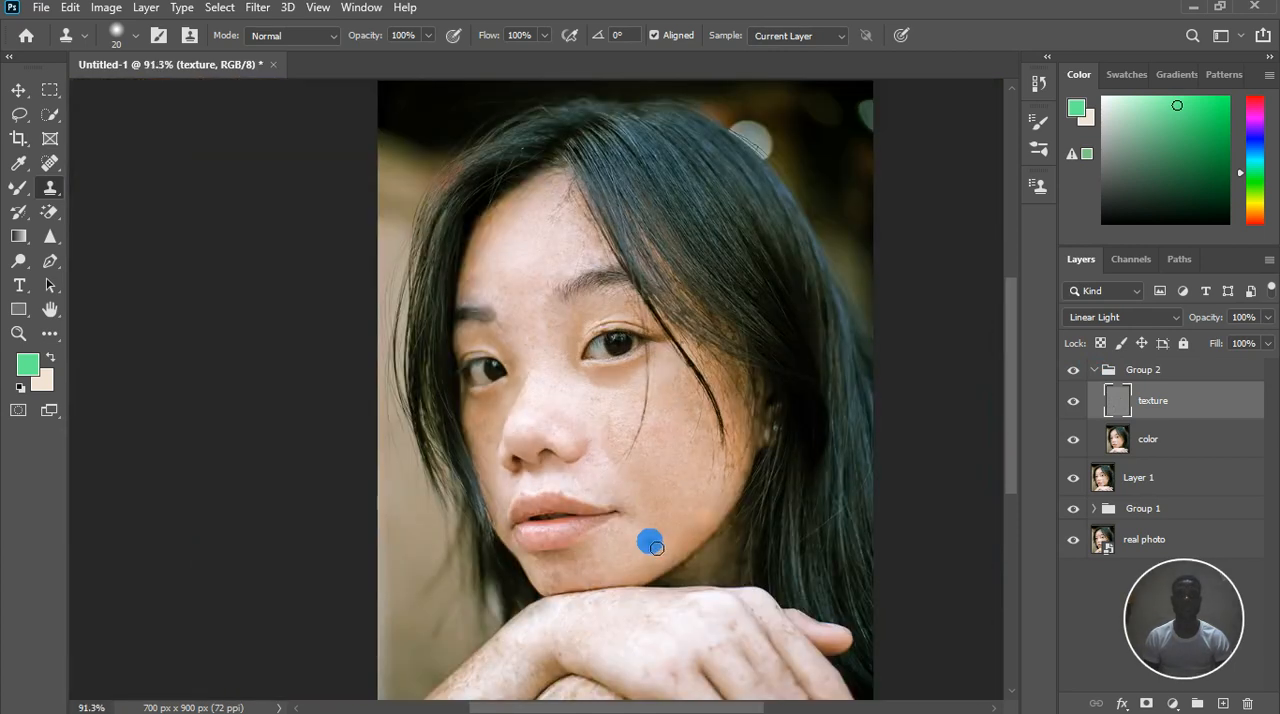
{"action": "scroll", "coordinate": [648, 553], "scroll_direction": "up", "scroll_amount": 3}
{"action": "scroll", "coordinate": [374, 451], "scroll_direction": "up", "scroll_amount": 5}
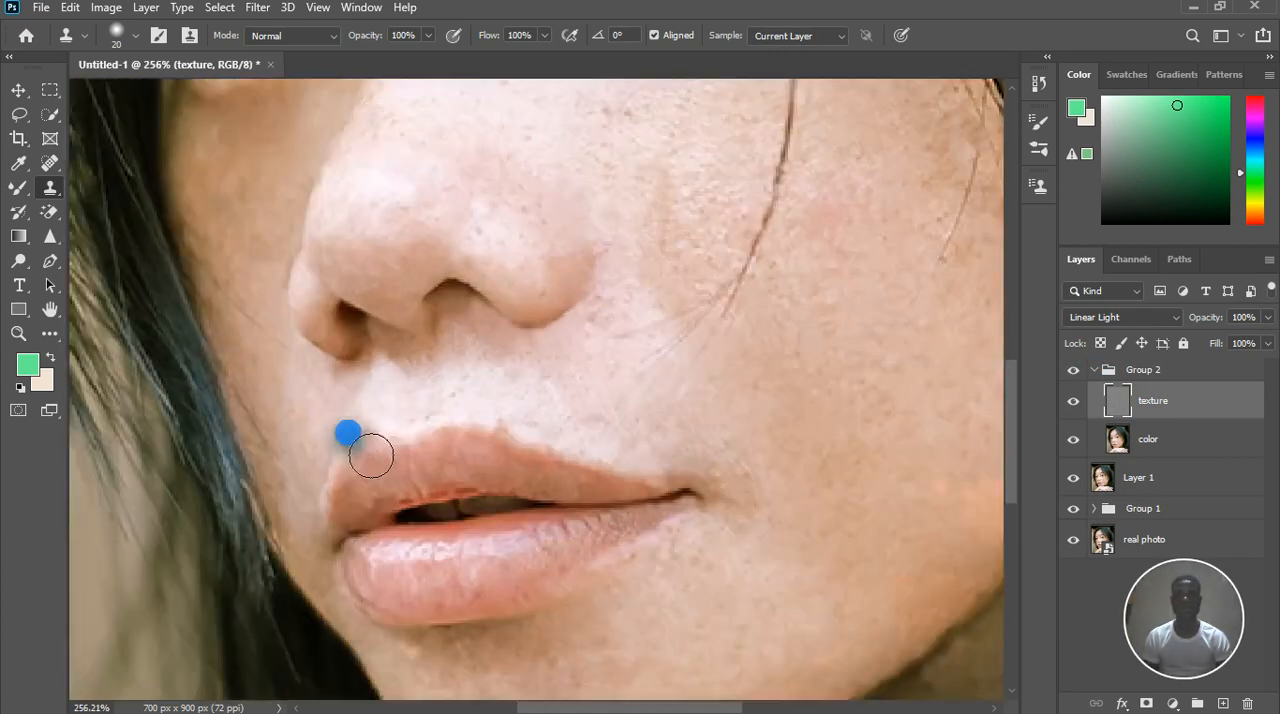
{"action": "key", "text": "bracketleft"}
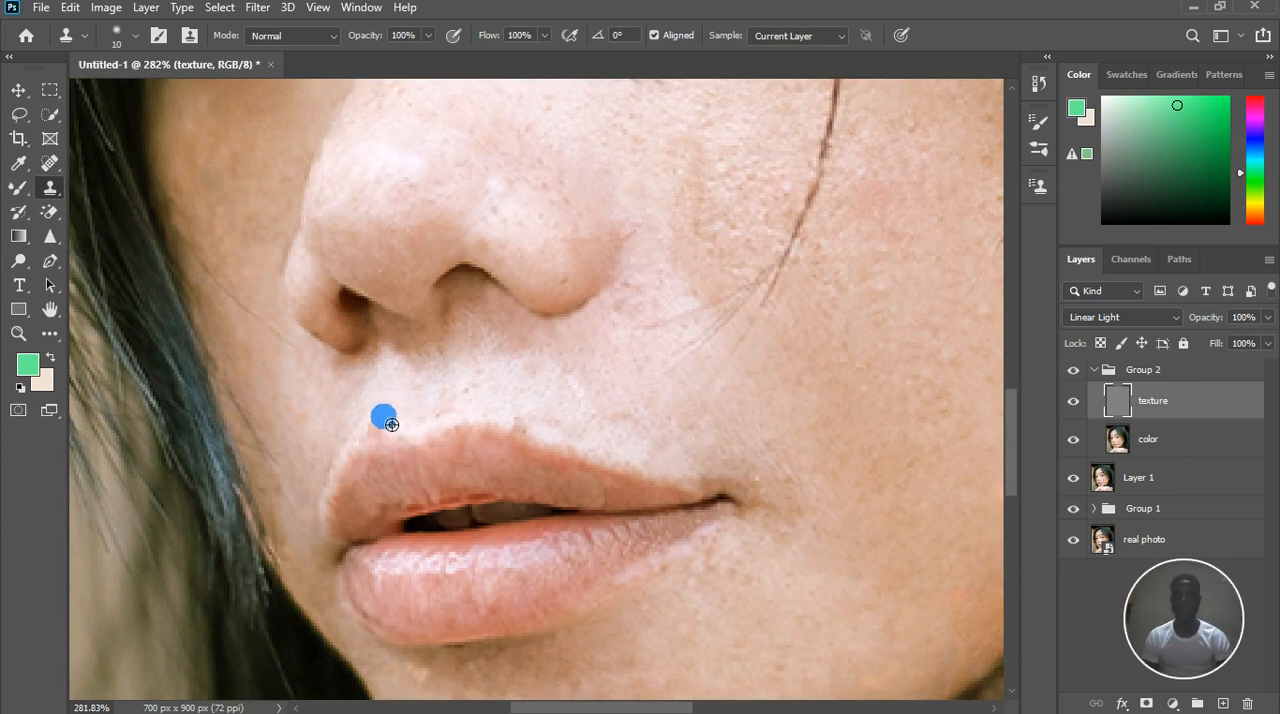
{"action": "left_click", "coordinate": [391, 425], "text": "alt"}
{"action": "left_click", "coordinate": [545, 432]}
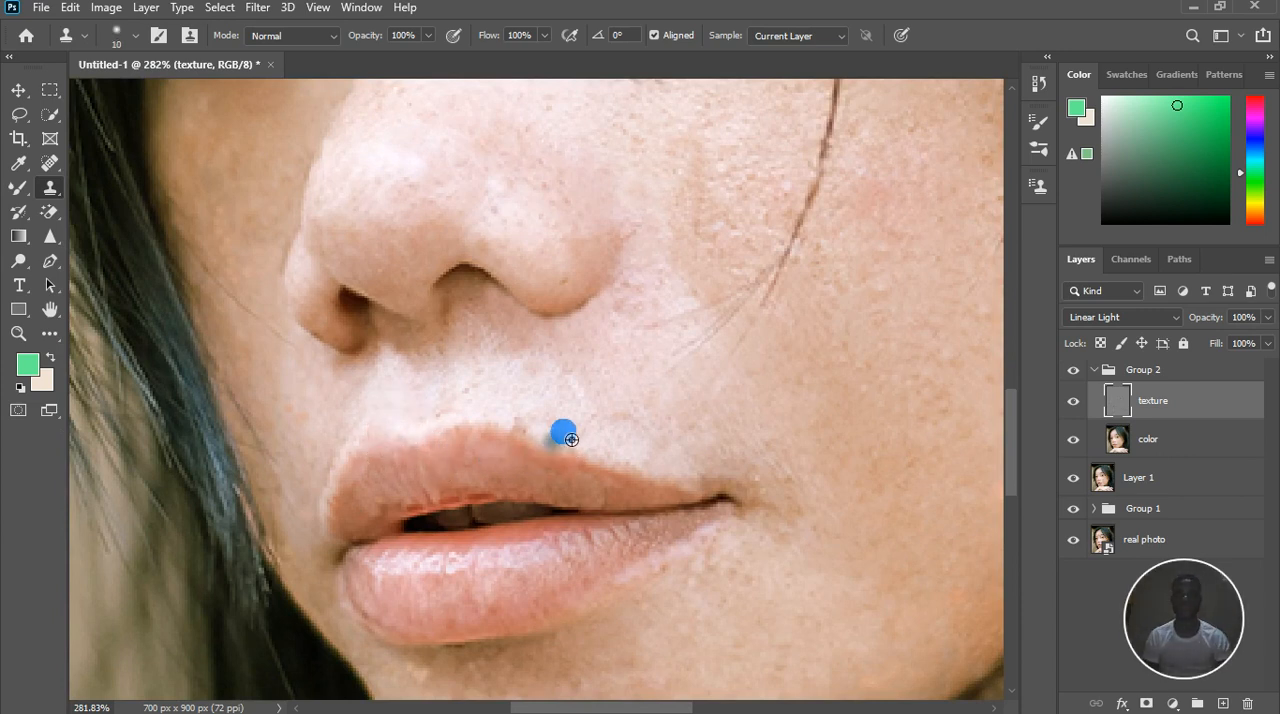
{"action": "left_click_drag", "start_coordinate": [555, 437], "coordinate": [579, 444]}
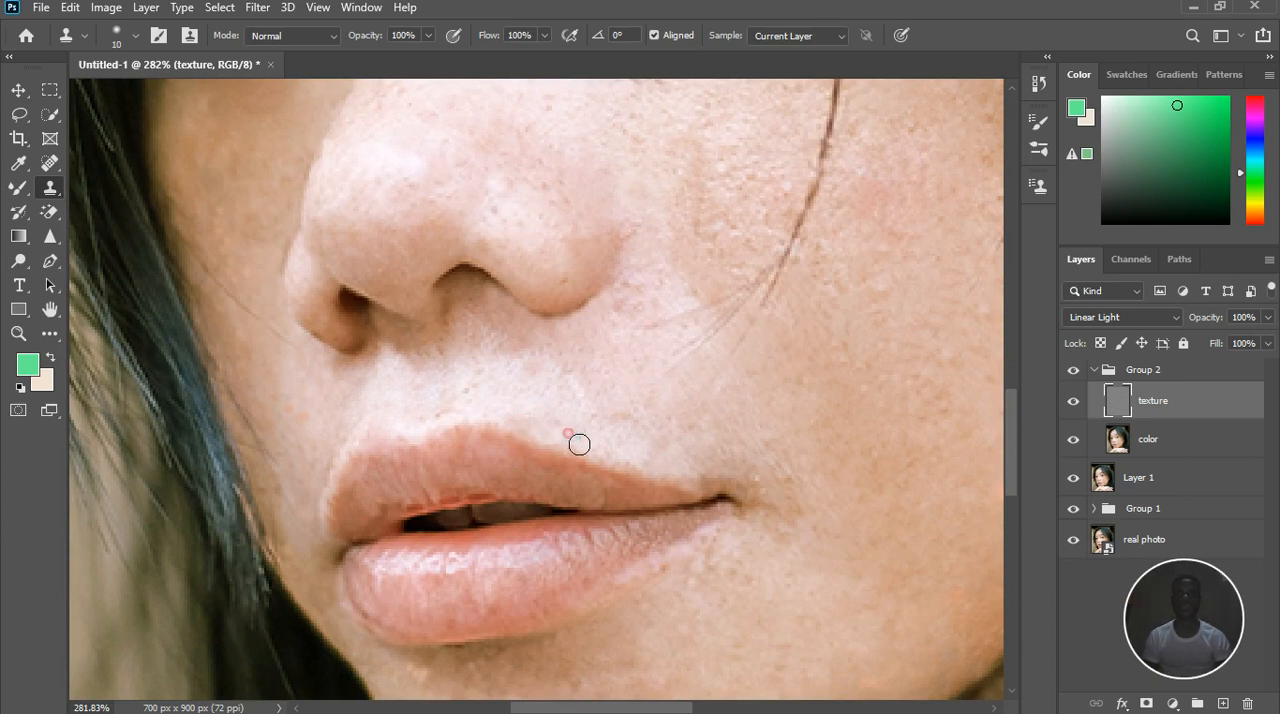
{"action": "left_click", "coordinate": [626, 436]}
{"action": "left_click", "coordinate": [643, 419]}
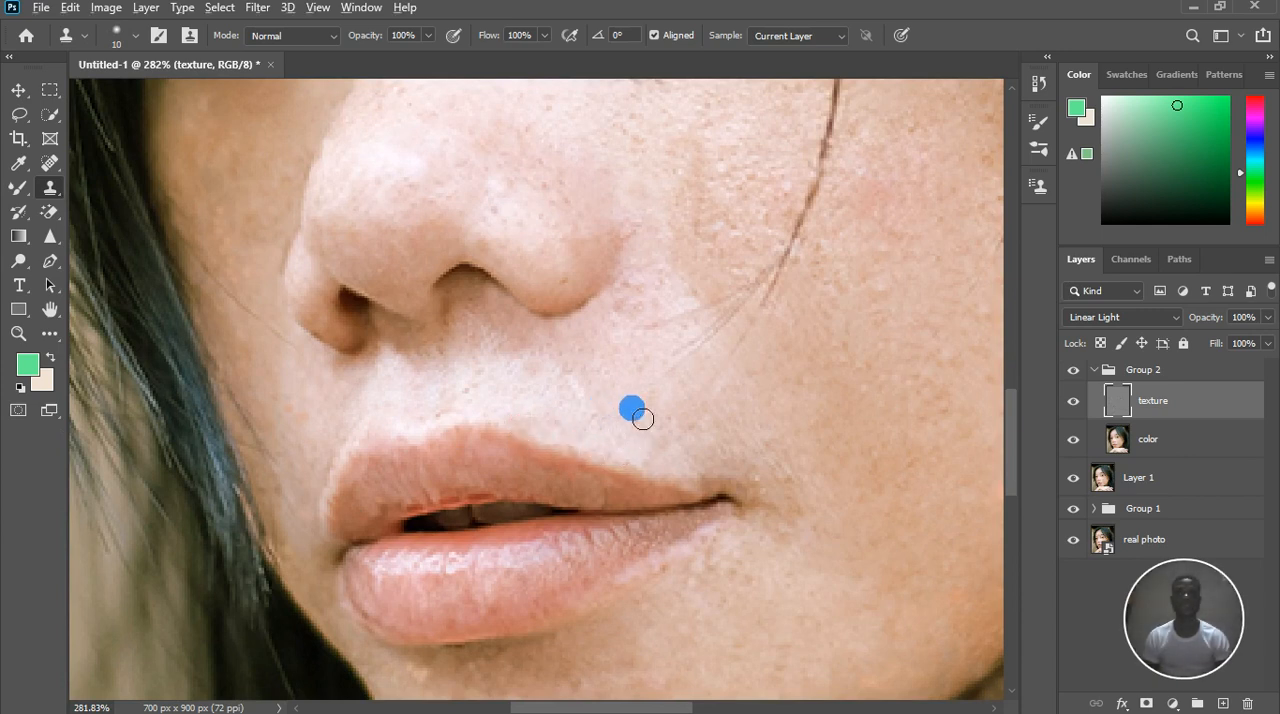
Clone clean texture over the spots beside the mouth corner and up the adjoining cheek
{"action": "left_click", "coordinate": [700, 461]}
{"action": "left_click", "coordinate": [783, 482]}
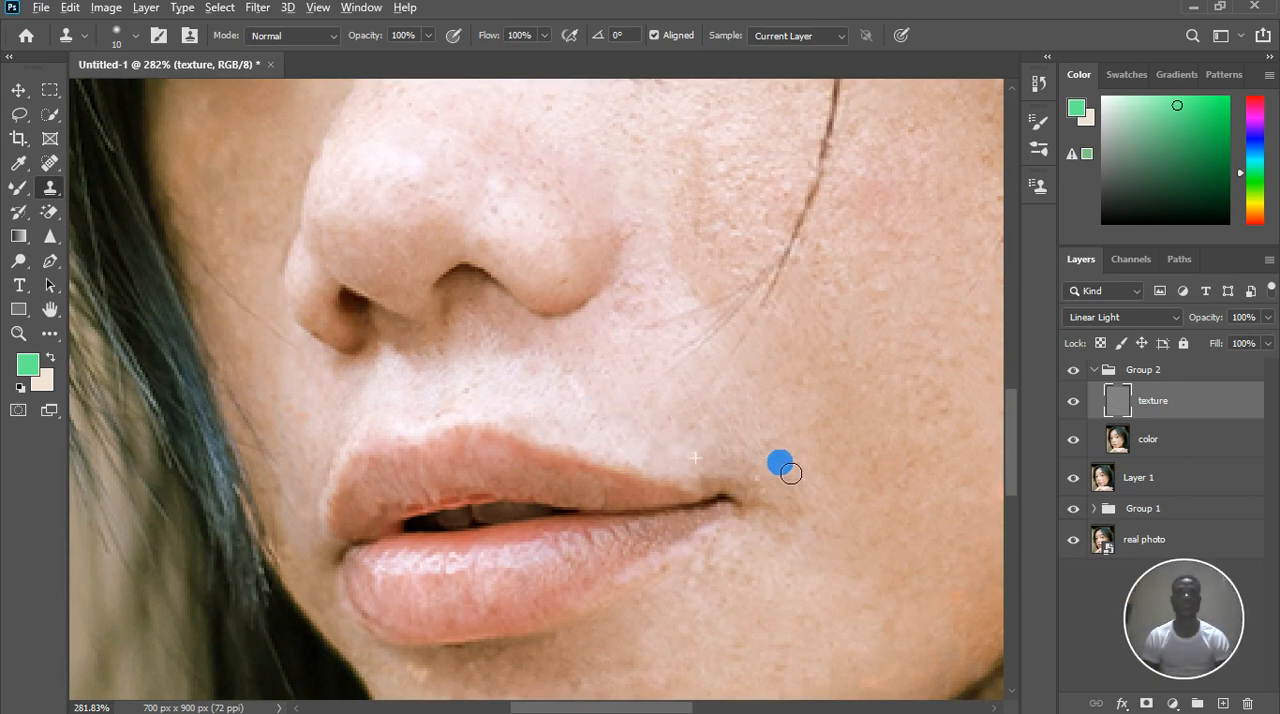
{"action": "left_click", "coordinate": [795, 517]}
{"action": "left_click", "coordinate": [803, 493]}
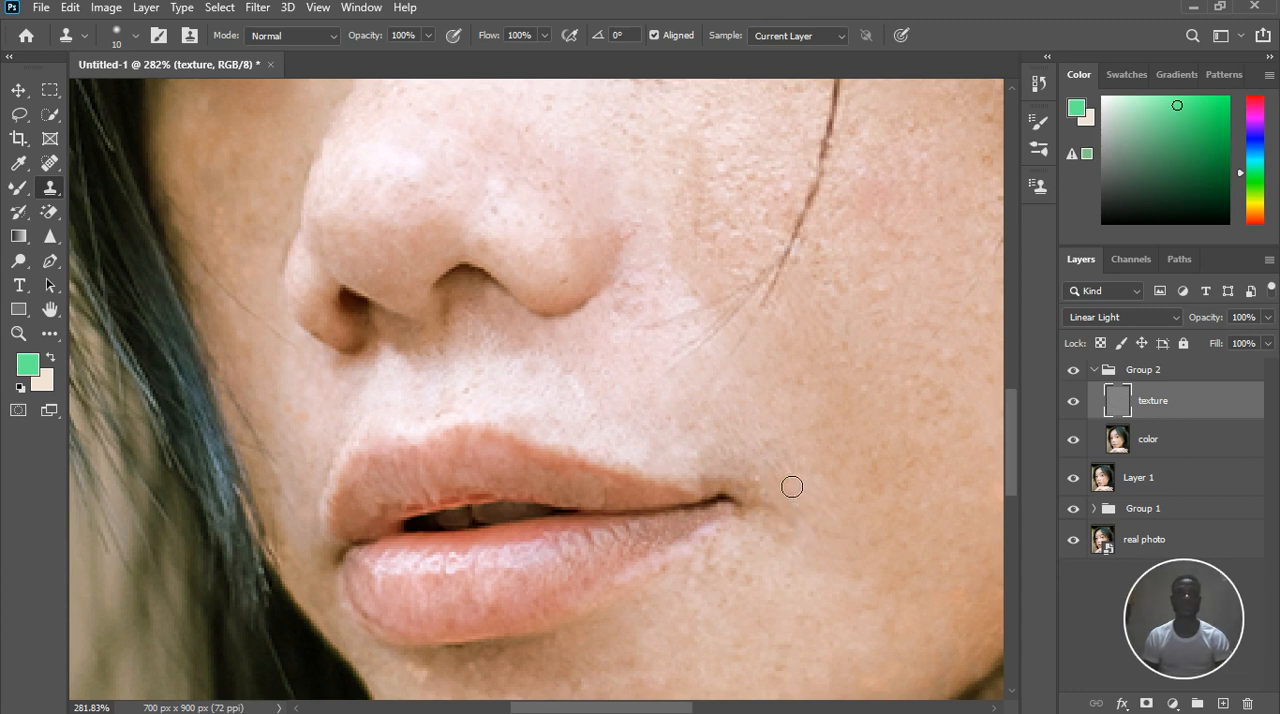
{"action": "left_click", "coordinate": [826, 419]}
{"action": "left_click", "coordinate": [848, 362]}
{"action": "left_click", "coordinate": [877, 293]}
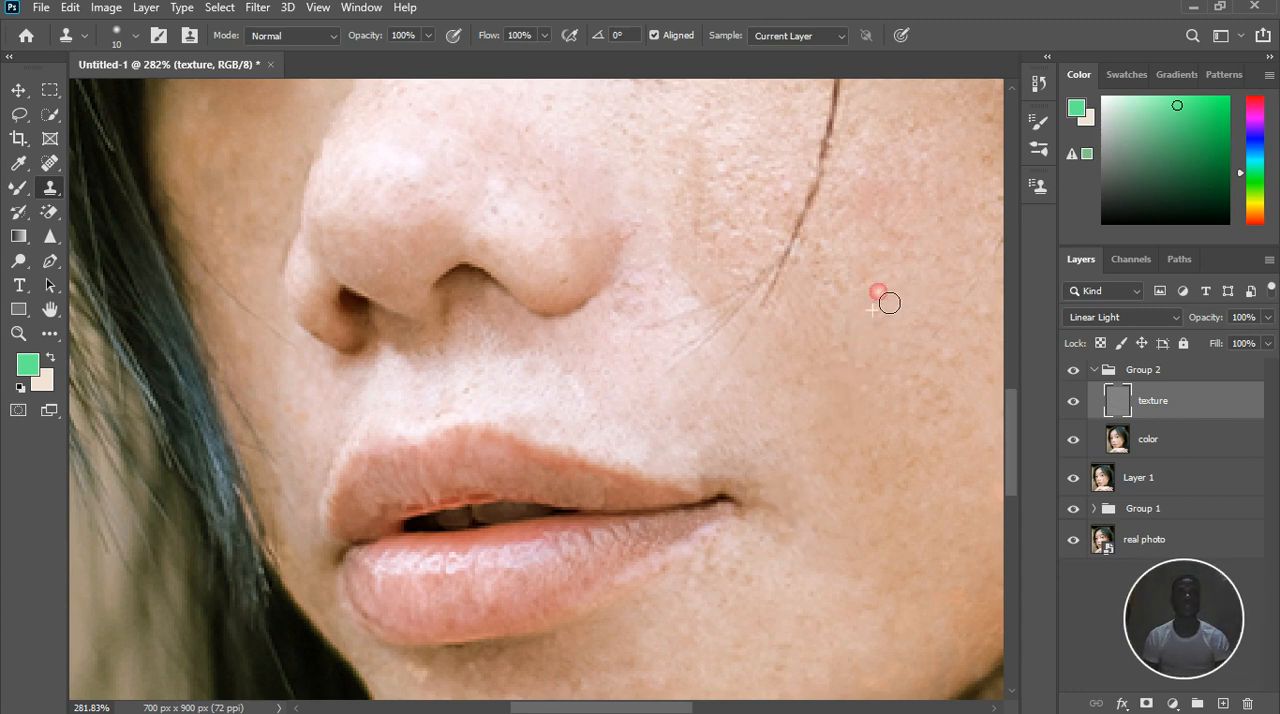
Clone clean texture over the remaining spots on the cheek and down onto the chin
{"action": "left_click", "coordinate": [858, 337]}
{"action": "left_click_drag", "start_coordinate": [801, 311], "coordinate": [673, 545]}
{"action": "left_click", "coordinate": [527, 517]}
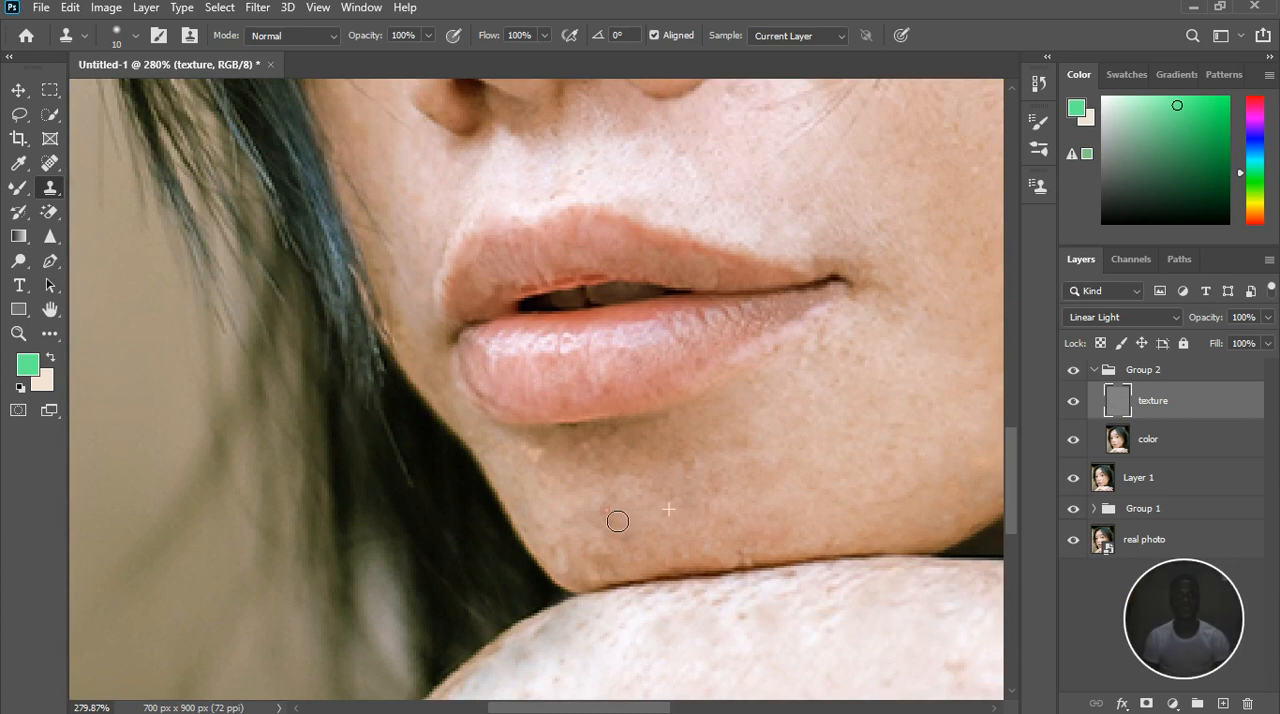
Clone clean texture over the spots on the lower chin and along its edge beside the dark hair
{"action": "scroll", "coordinate": [641, 565], "scroll_direction": "up", "scroll_amount": 4}
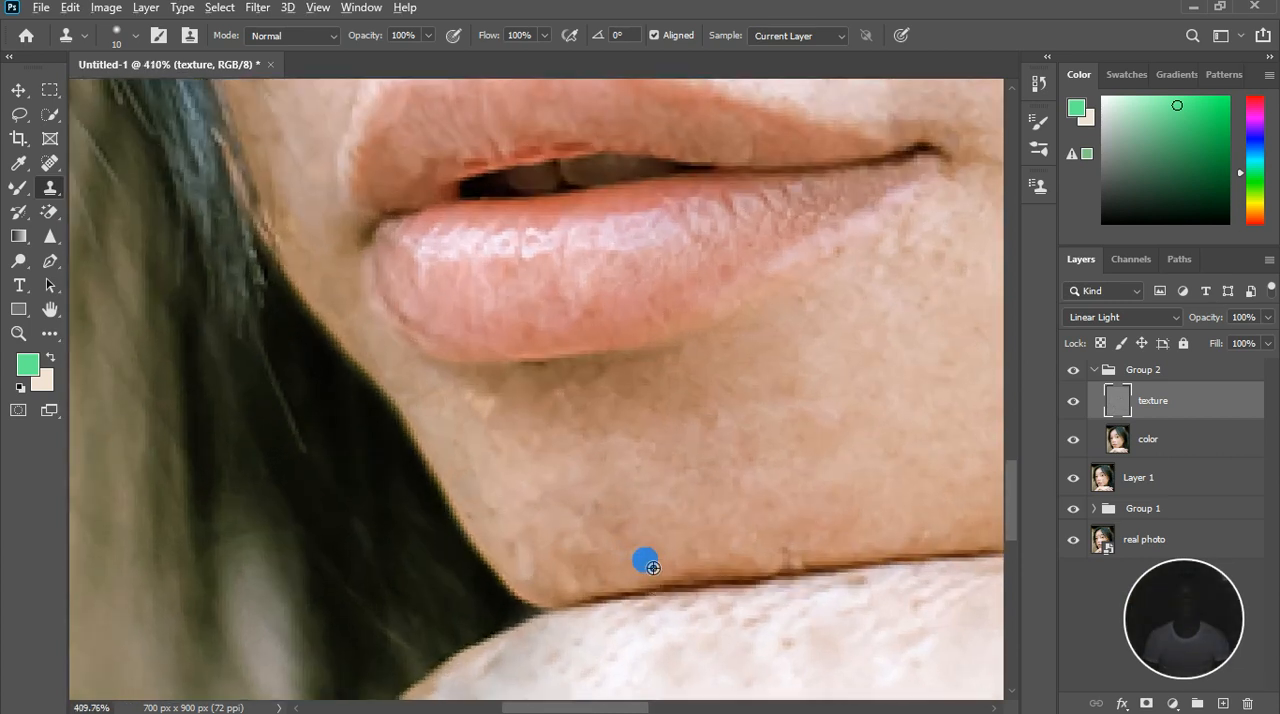
{"action": "left_click", "coordinate": [634, 548], "text": "alt"}
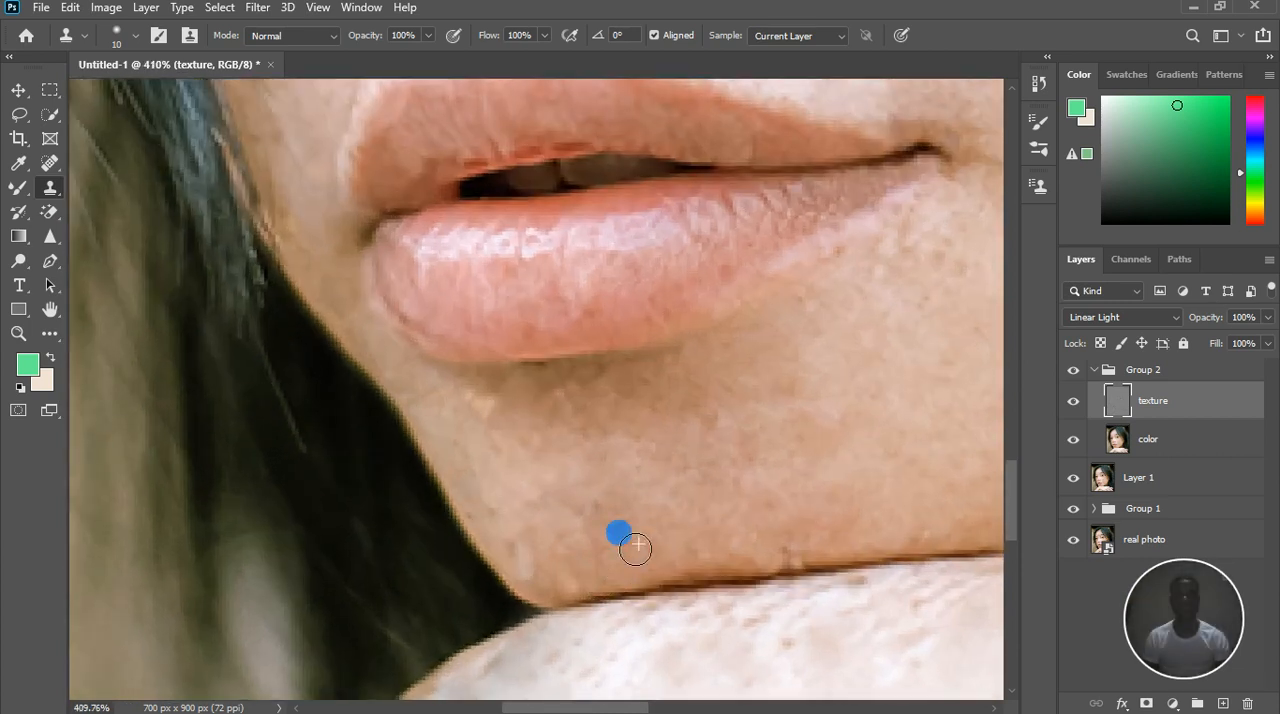
{"action": "left_click", "coordinate": [606, 531]}
{"action": "left_click", "coordinate": [600, 557]}
{"action": "left_click", "coordinate": [617, 521]}
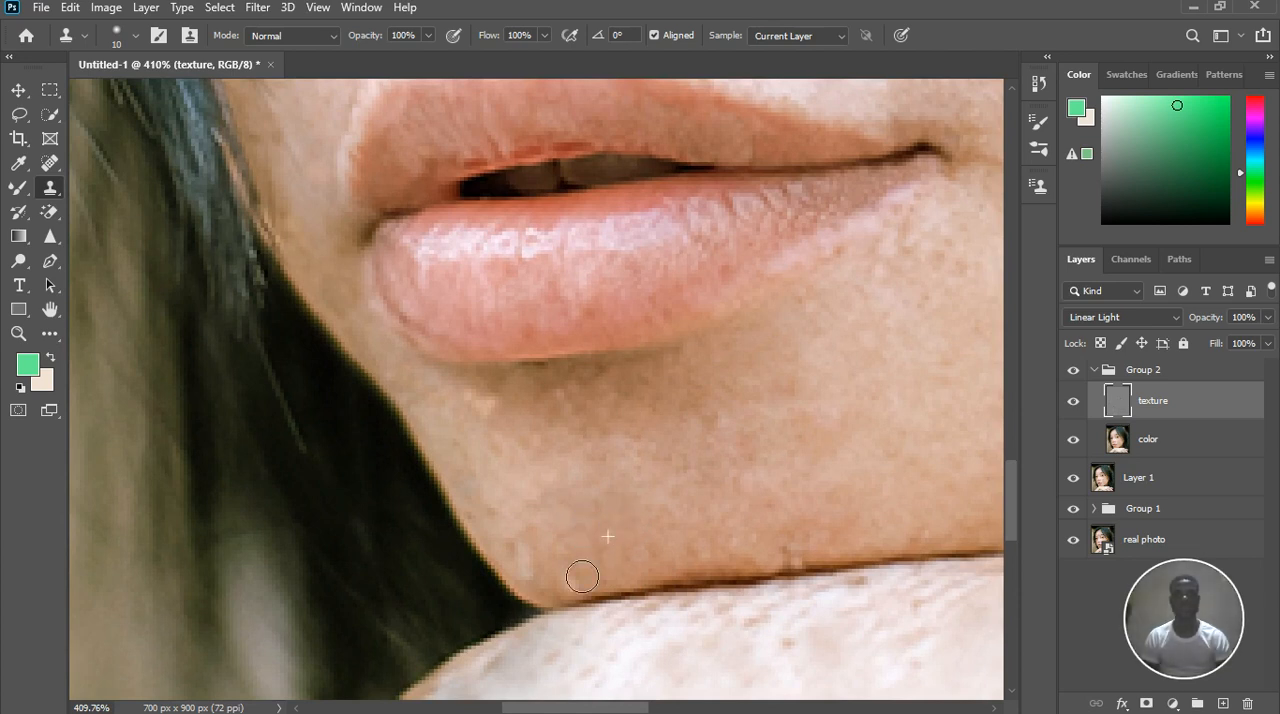
{"action": "left_click", "coordinate": [527, 521], "text": "alt"}
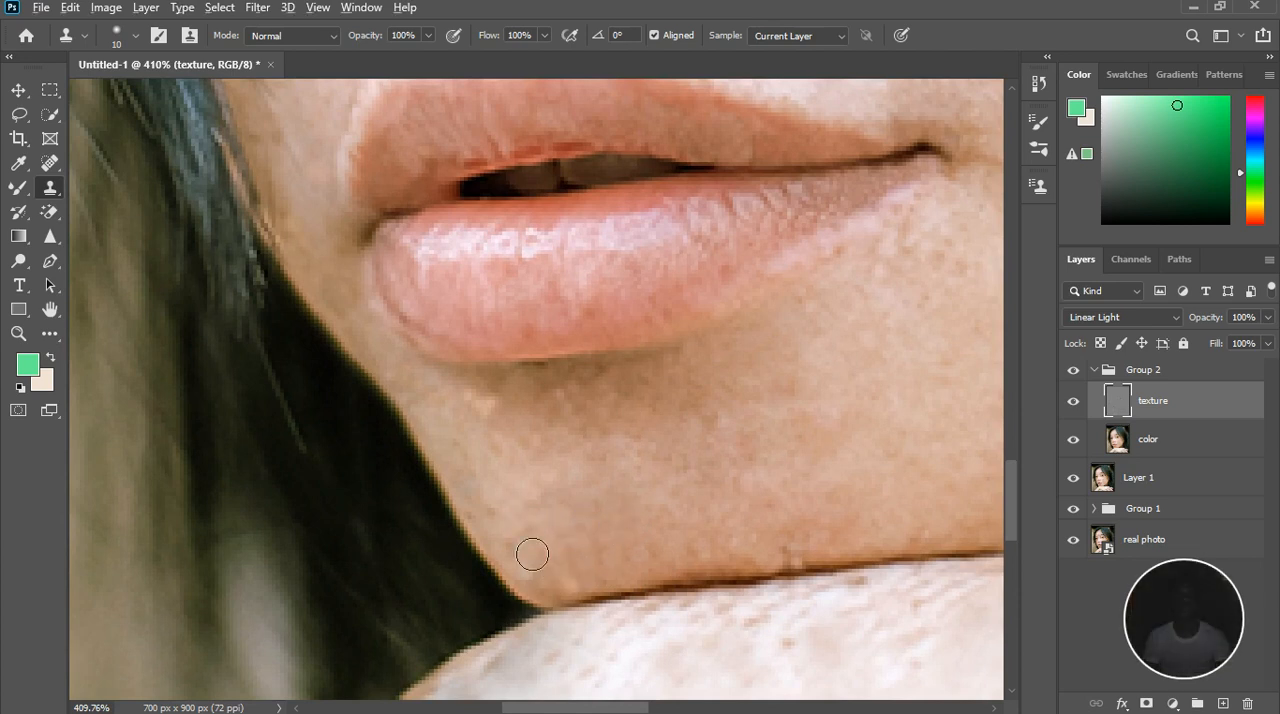
{"action": "left_click", "coordinate": [556, 586]}
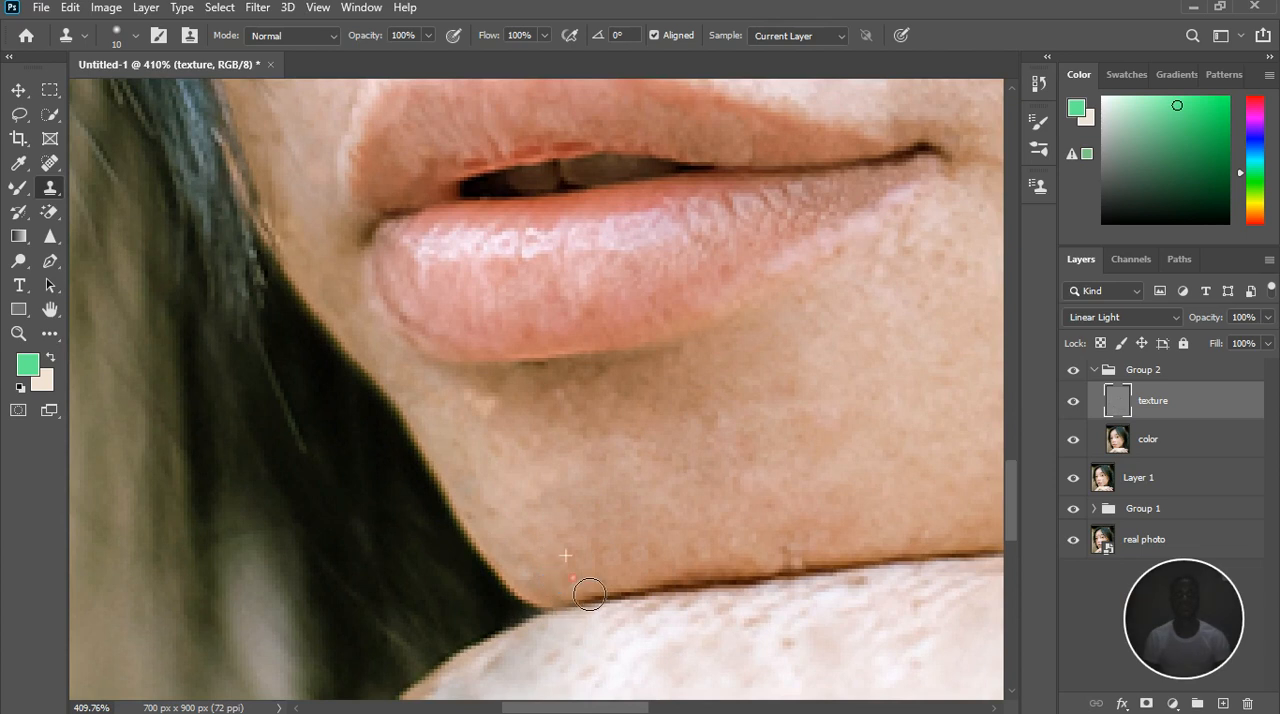
{"action": "left_click", "coordinate": [494, 495], "text": "alt"}
Clone clean texture over the marks along the jawline just above the hand
{"action": "left_click", "coordinate": [742, 543], "text": "alt"}
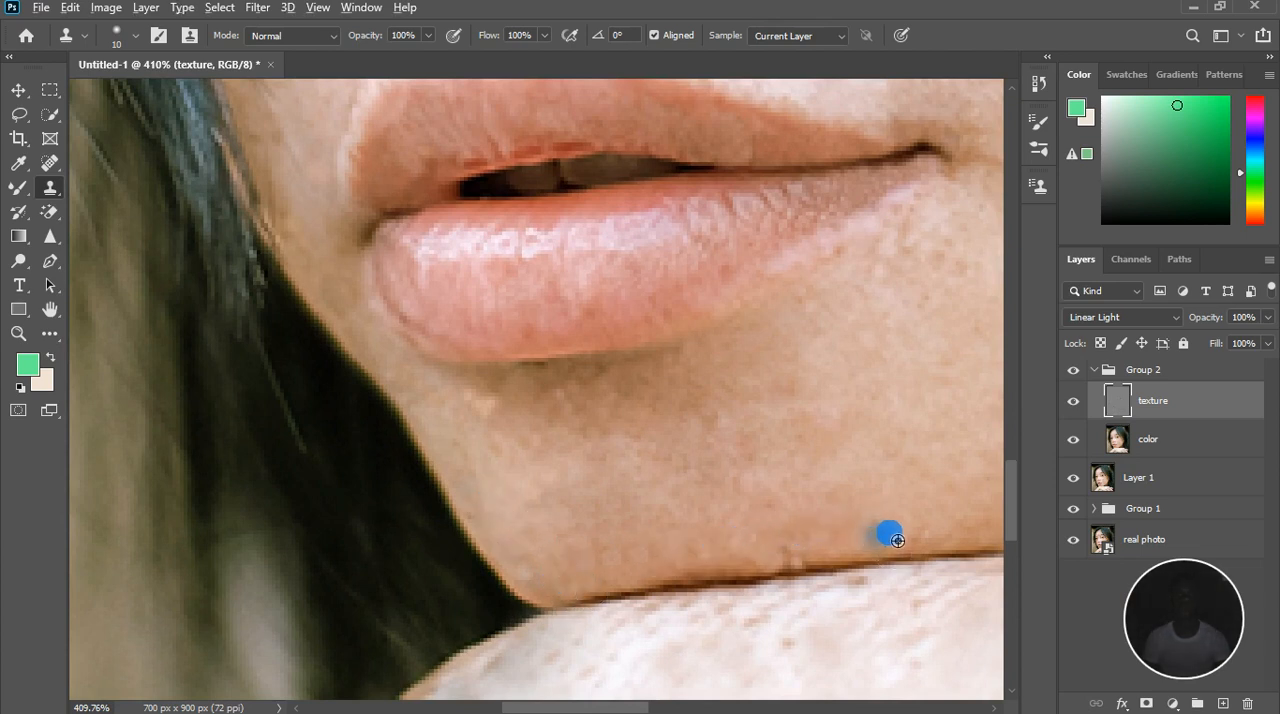
{"action": "left_click", "coordinate": [855, 565]}
{"action": "mouse_move", "coordinate": [831, 557]}
{"action": "left_mouse_down"}
{"action": "mouse_move", "coordinate": [768, 545]}
{"action": "mouse_move", "coordinate": [778, 557]}
{"action": "mouse_move", "coordinate": [700, 556]}
{"action": "left_mouse_up"}
Clone clean texture over the spots on the narrow cheek between the nose and the hair, below the eye
{"action": "scroll", "coordinate": [725, 484], "scroll_direction": "down", "scroll_amount": 3}
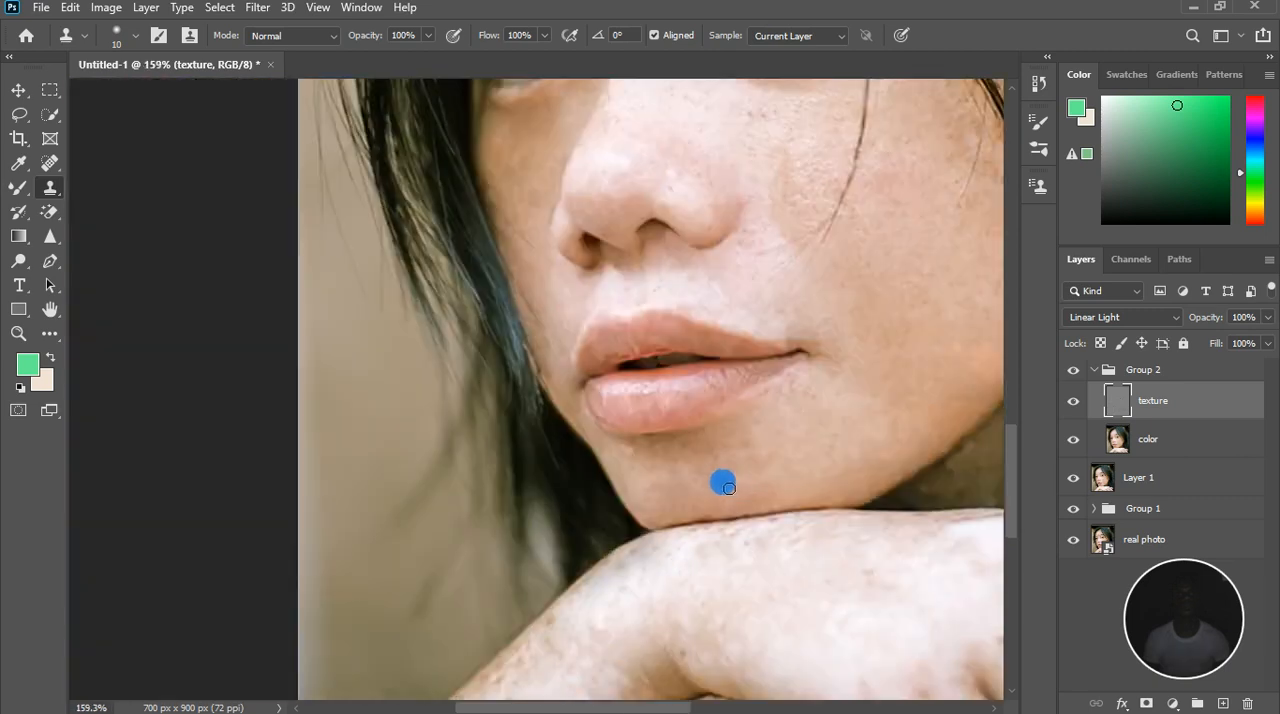
{"action": "scroll", "coordinate": [768, 461], "scroll_direction": "down", "scroll_amount": 2}
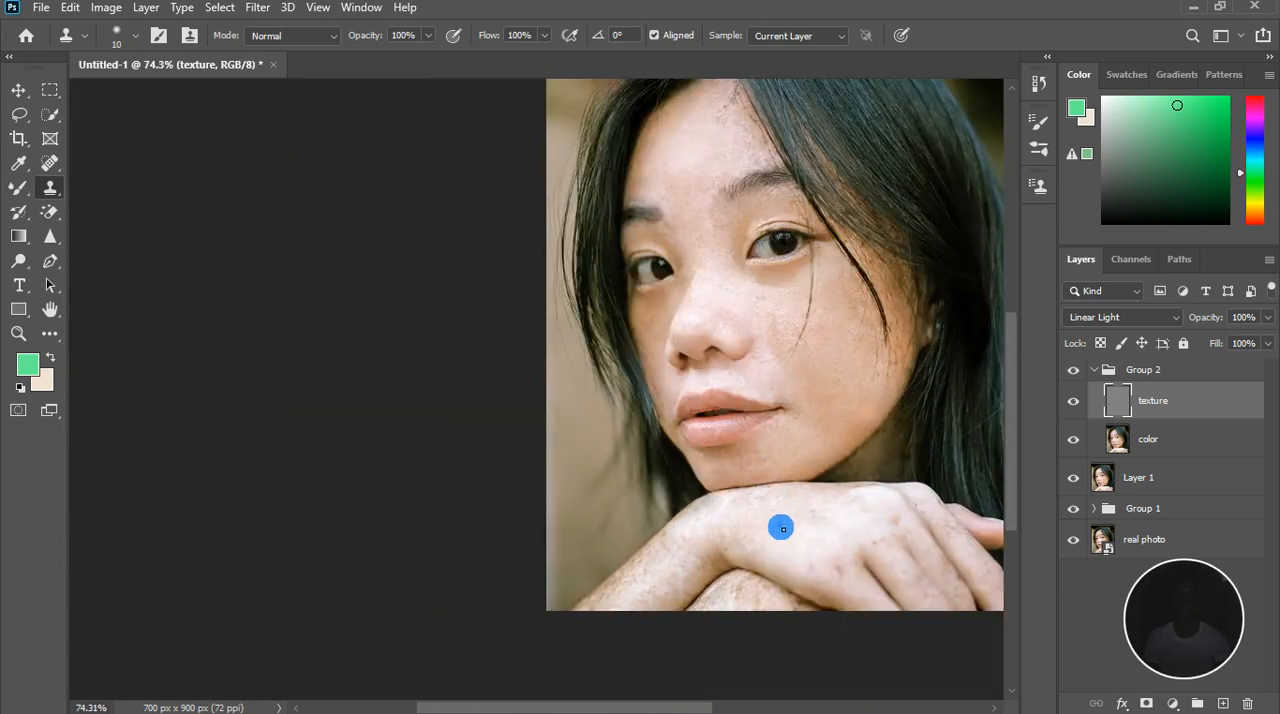
{"action": "scroll", "coordinate": [772, 533], "scroll_direction": "down", "scroll_amount": 1}
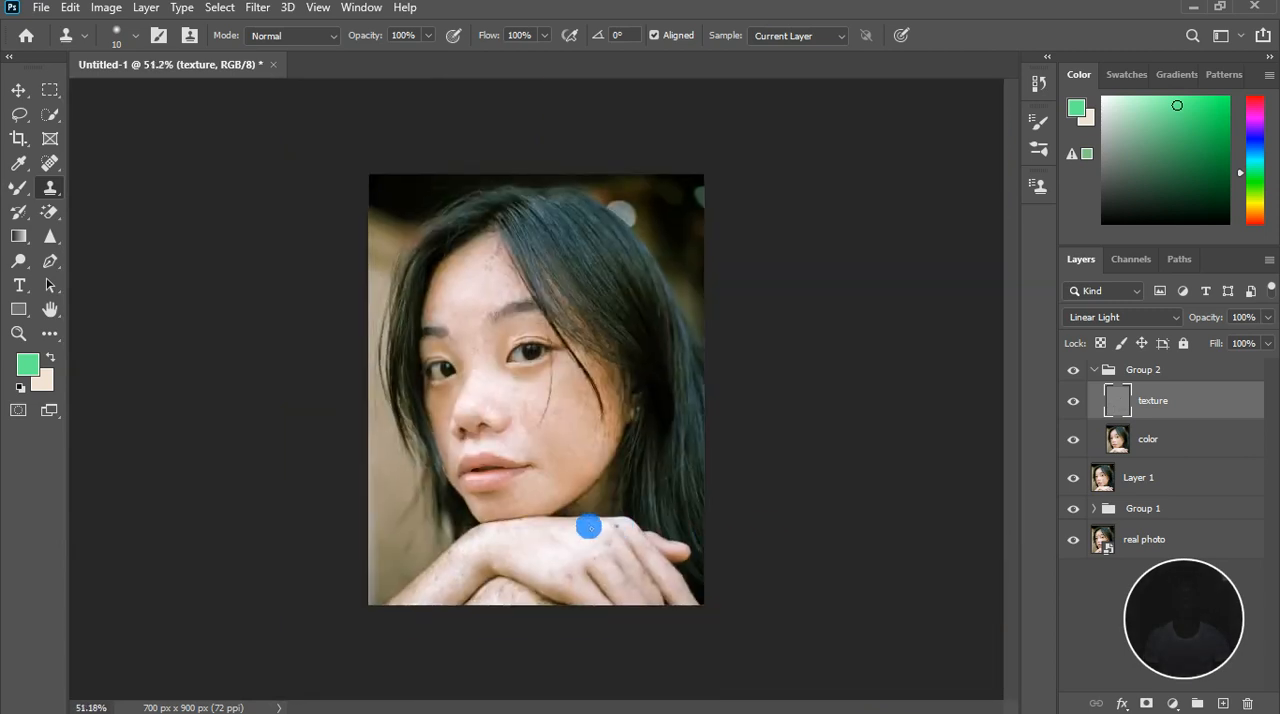
{"action": "scroll", "coordinate": [467, 456], "scroll_direction": "up", "scroll_amount": 6}
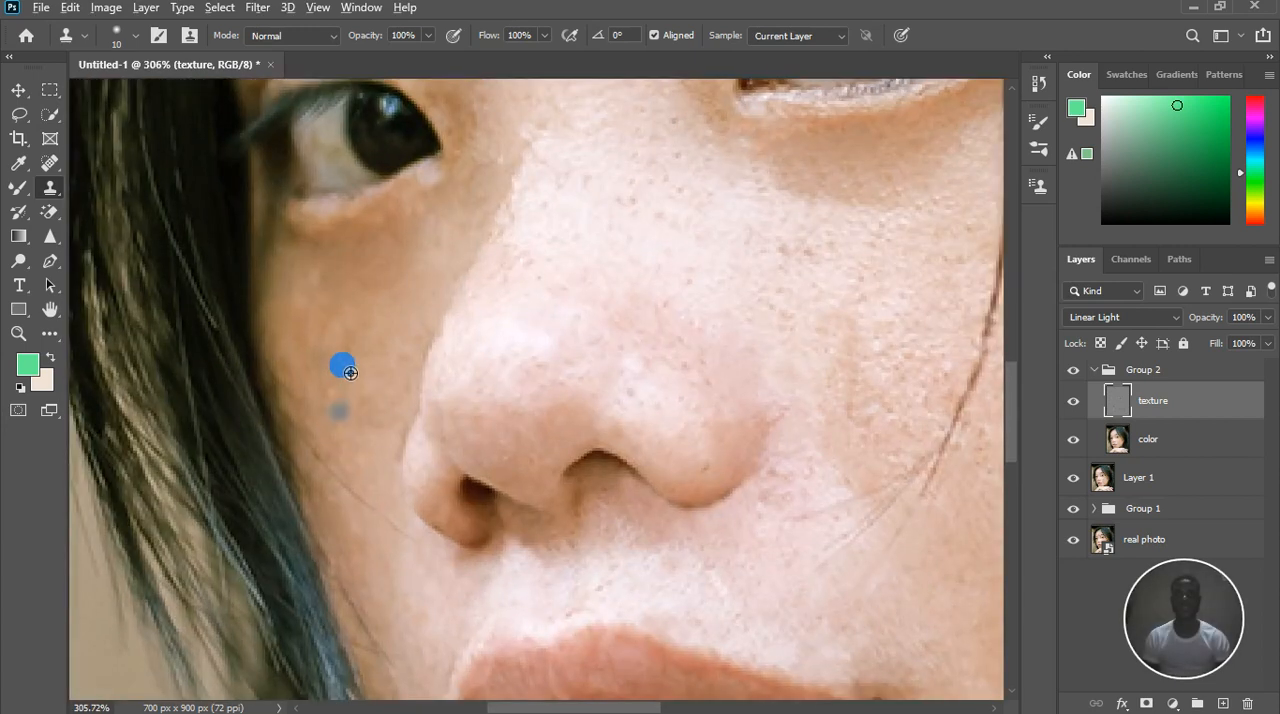
{"action": "left_click", "coordinate": [373, 374], "text": "alt"}
{"action": "left_click", "coordinate": [362, 359]}
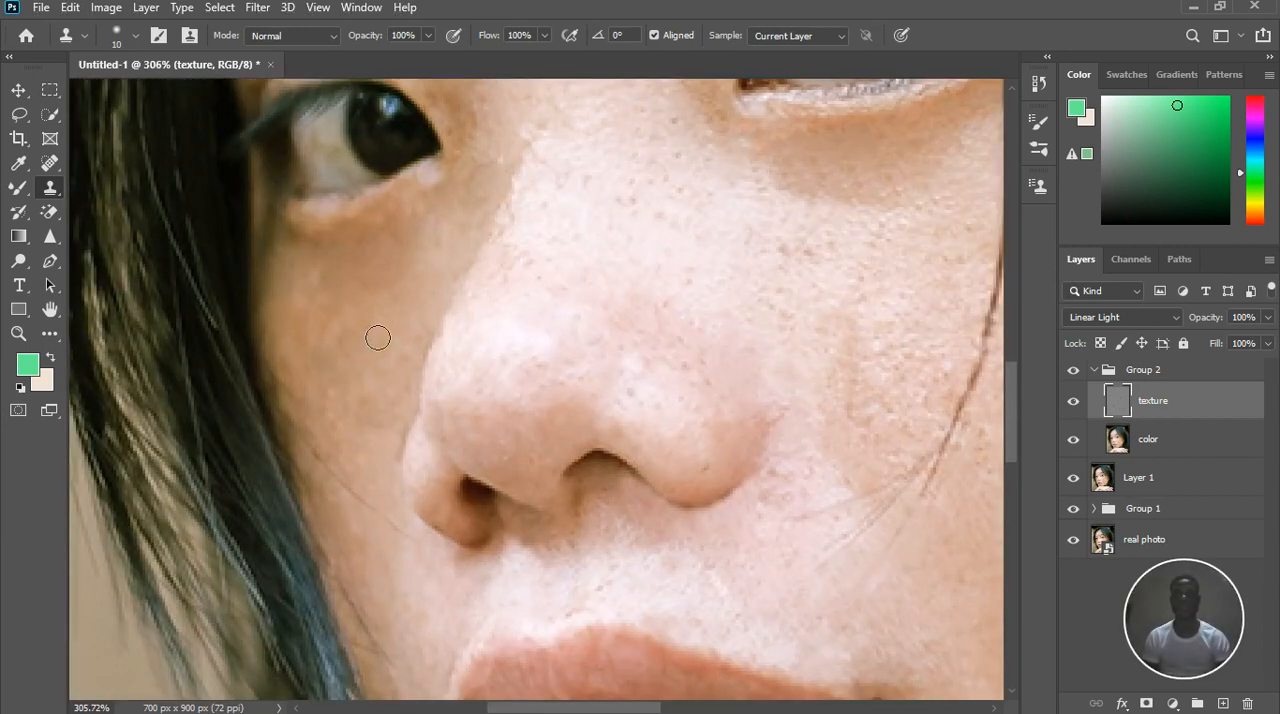
{"action": "left_click", "coordinate": [426, 303], "text": "alt"}
{"action": "left_click", "coordinate": [385, 341]}
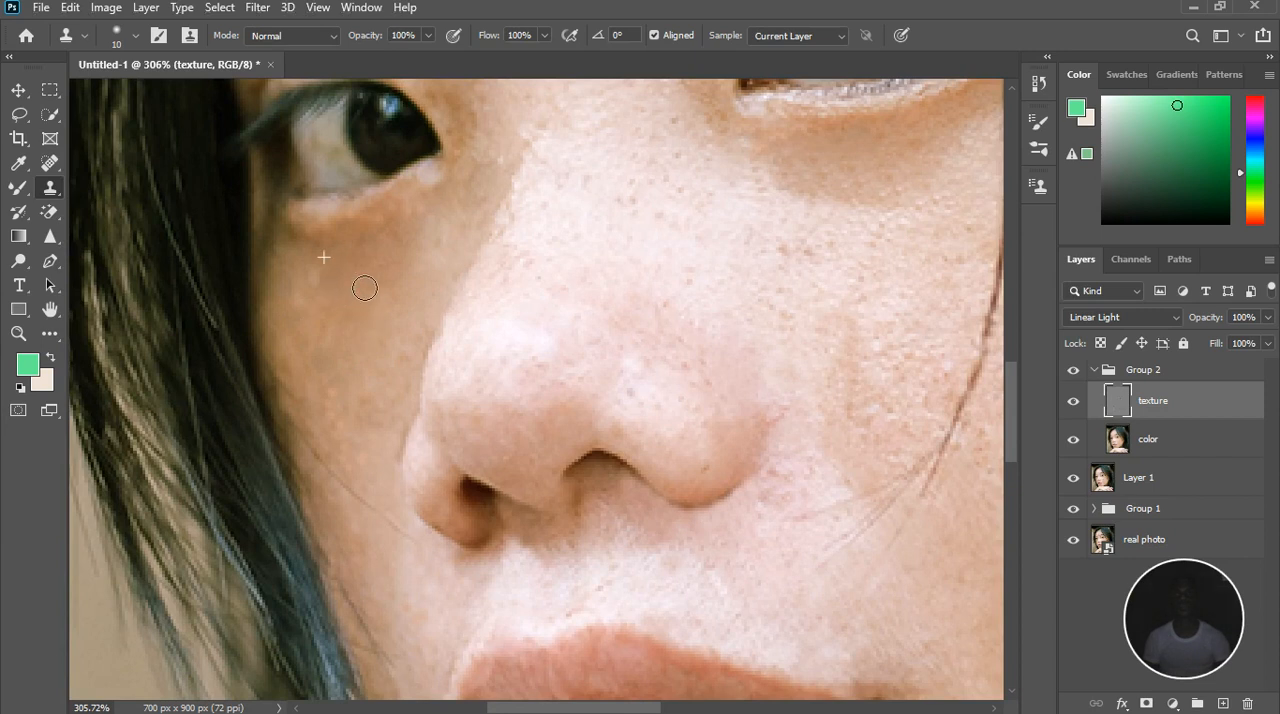
Clone clean texture over the spots around the inner corner of the same eye and down the side of the nose
{"action": "scroll", "coordinate": [362, 354], "scroll_direction": "down", "scroll_amount": 4}
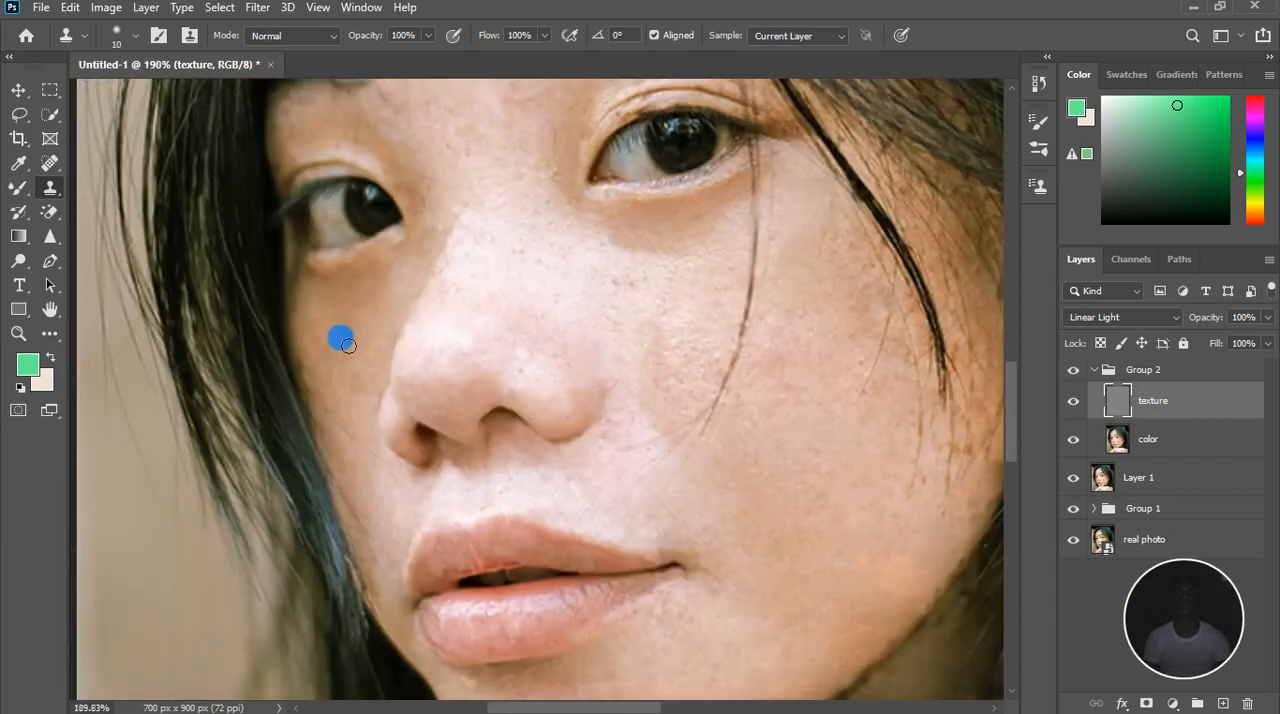
{"action": "scroll", "coordinate": [423, 229], "scroll_direction": "up", "scroll_amount": 5}
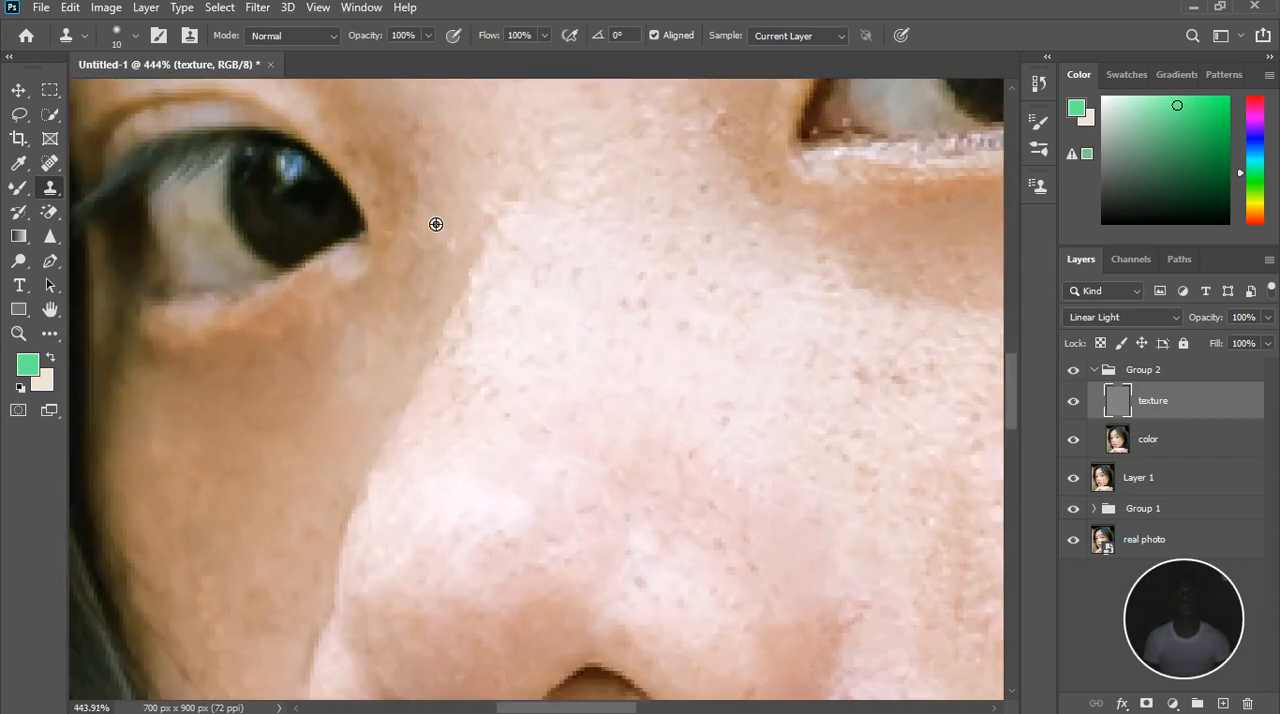
{"action": "left_click", "coordinate": [355, 135], "text": "alt"}
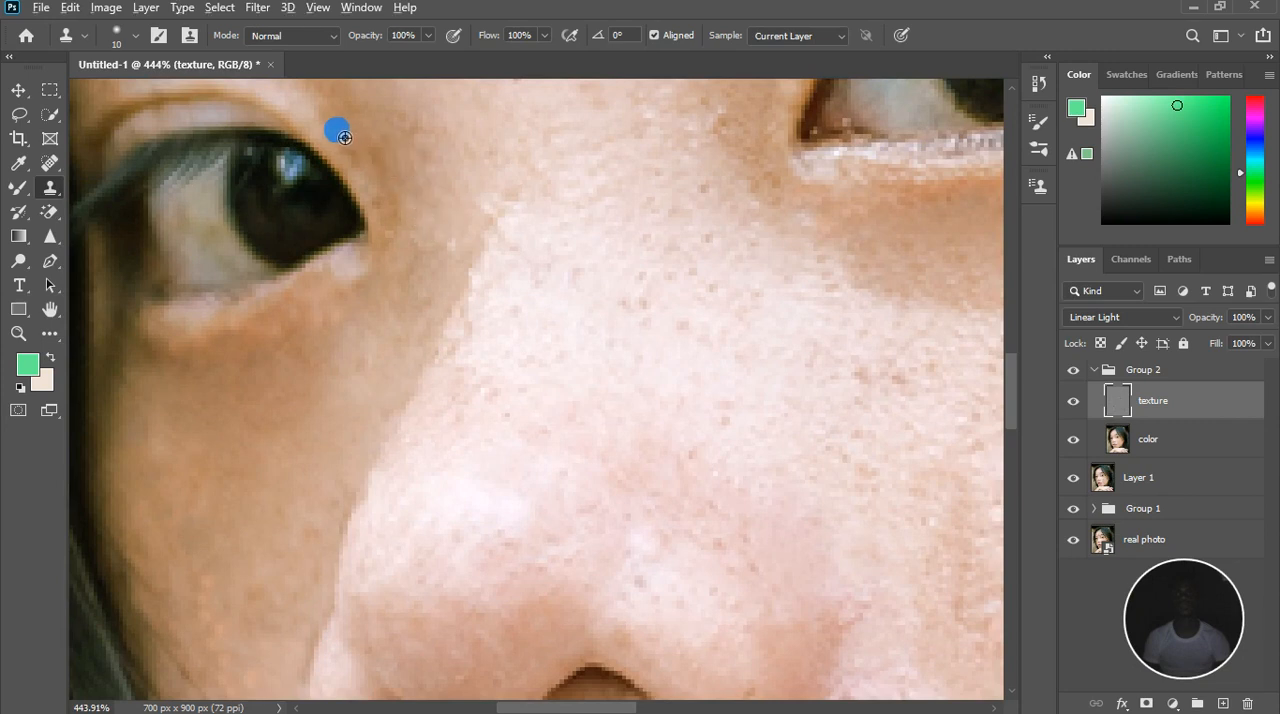
{"action": "mouse_move", "coordinate": [384, 185]}
{"action": "left_mouse_down"}
{"action": "mouse_move", "coordinate": [416, 264]}
{"action": "mouse_move", "coordinate": [446, 280]}
{"action": "left_mouse_up"}
{"action": "left_click", "coordinate": [414, 231]}
{"action": "left_click", "coordinate": [409, 212]}
{"action": "left_click", "coordinate": [404, 179]}
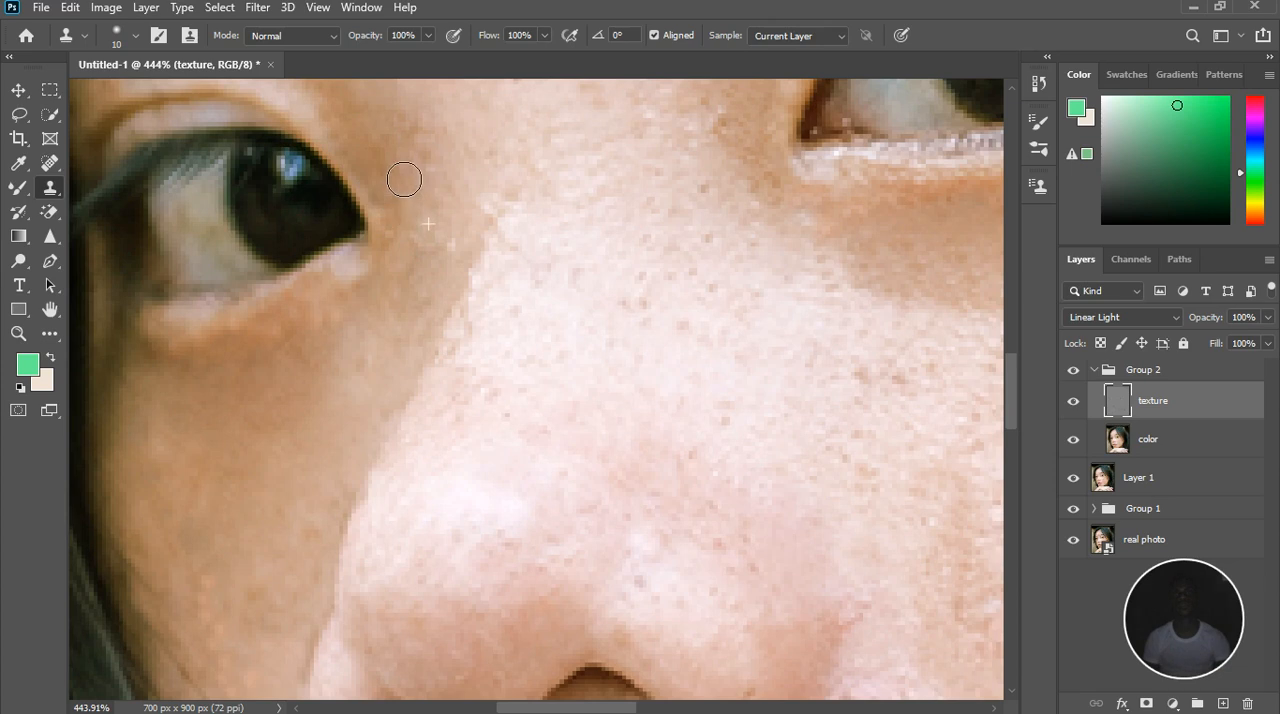
{"action": "left_click_drag", "start_coordinate": [456, 193], "coordinate": [443, 184]}
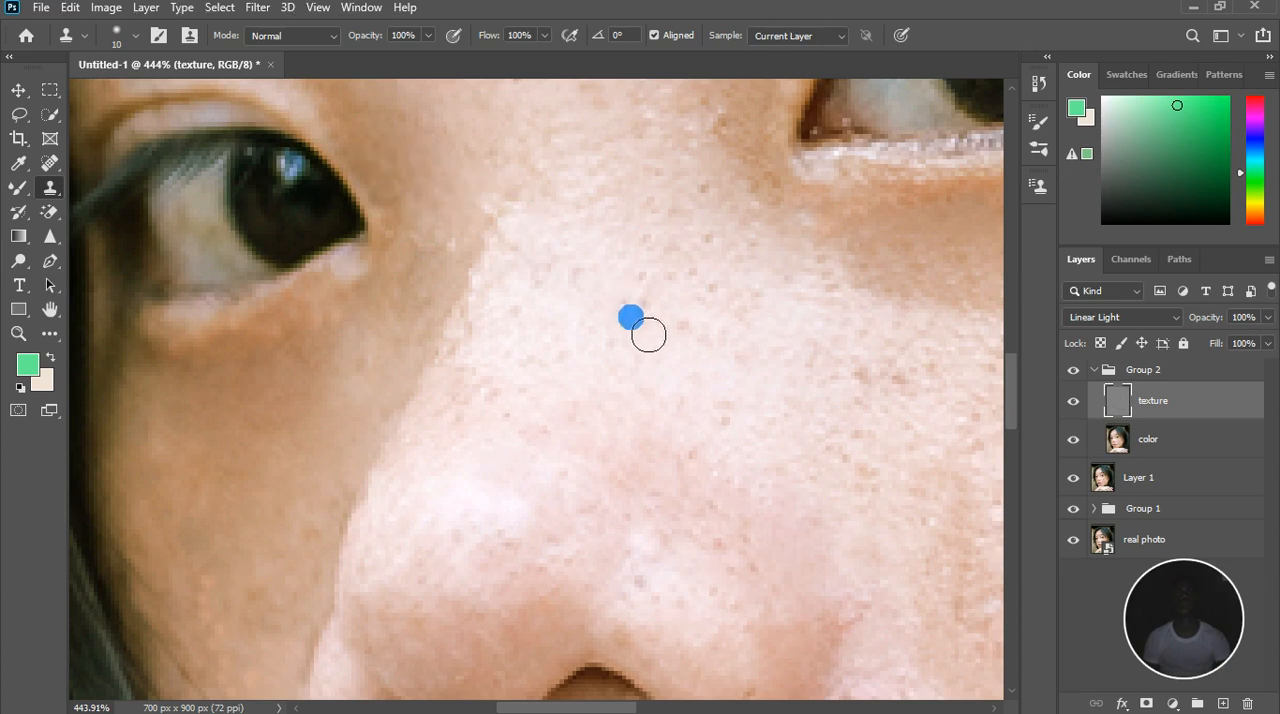
Clone clean texture over the freckles and fine hair ends on the outer cheek around the dark loose strand's tip
{"action": "scroll", "coordinate": [615, 342], "scroll_direction": "down", "scroll_amount": 5}
{"action": "scroll", "coordinate": [615, 342], "scroll_direction": "down", "scroll_amount": 4}
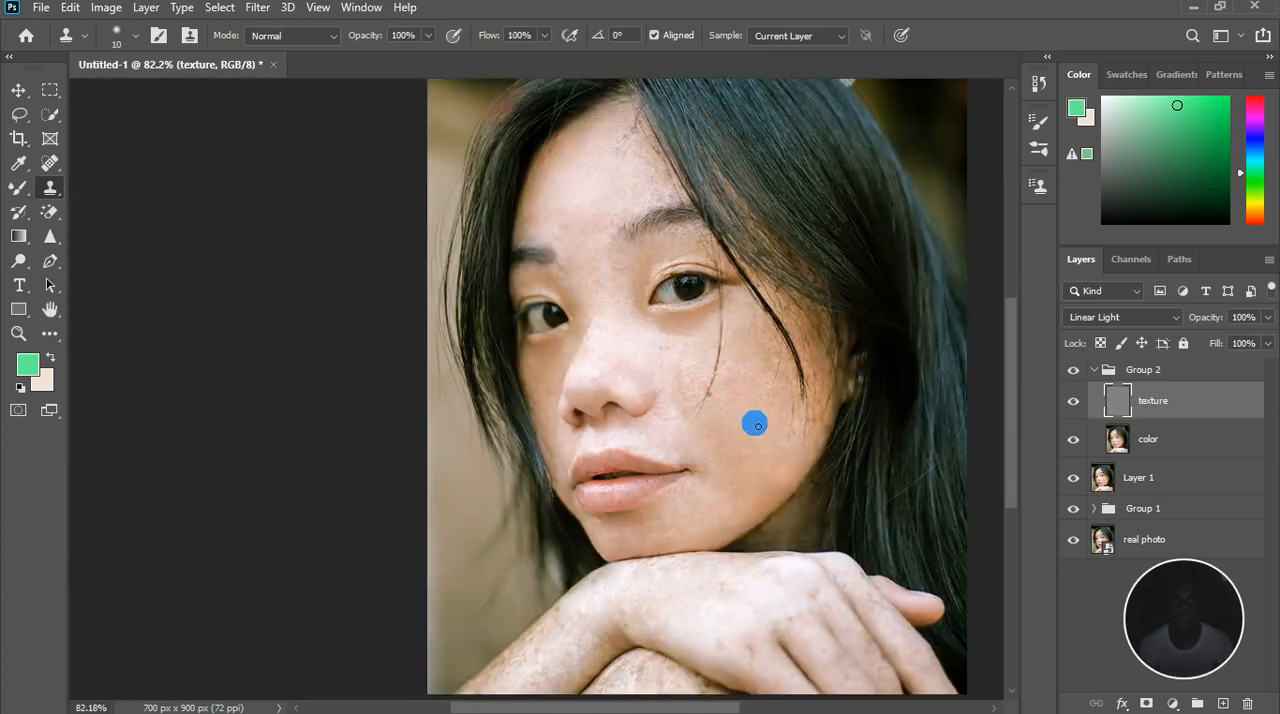
{"action": "scroll", "coordinate": [816, 436], "scroll_direction": "up", "scroll_amount": 5}
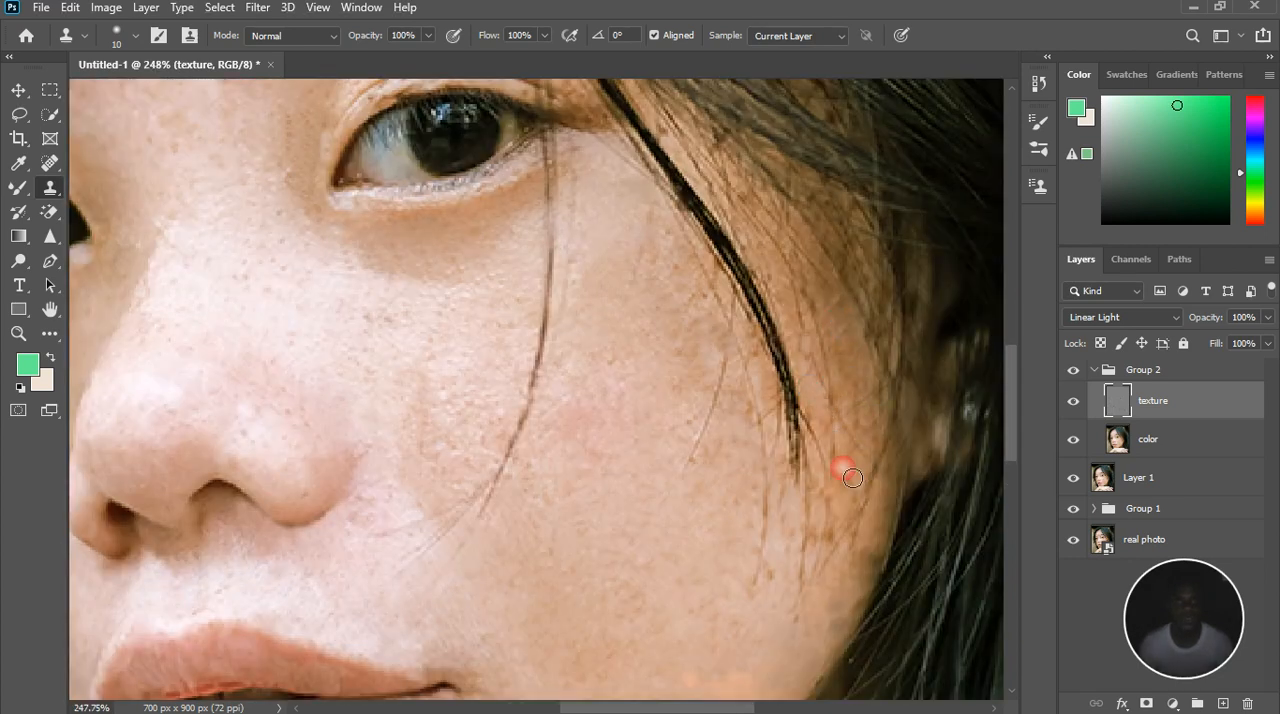
{"action": "left_click", "coordinate": [847, 563]}
{"action": "left_click", "coordinate": [823, 557], "text": "alt"}
{"action": "left_click", "coordinate": [825, 548]}
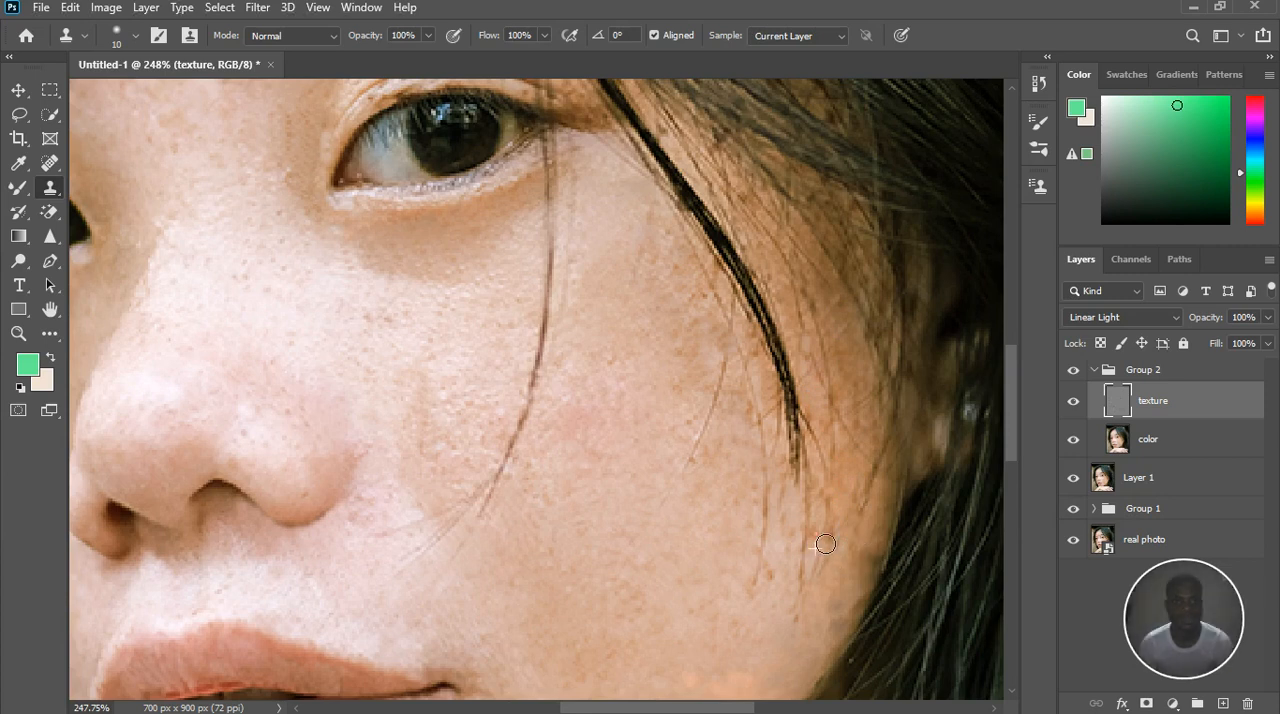
{"action": "left_click", "coordinate": [844, 567], "text": "alt"}
{"action": "left_click", "coordinate": [814, 381]}
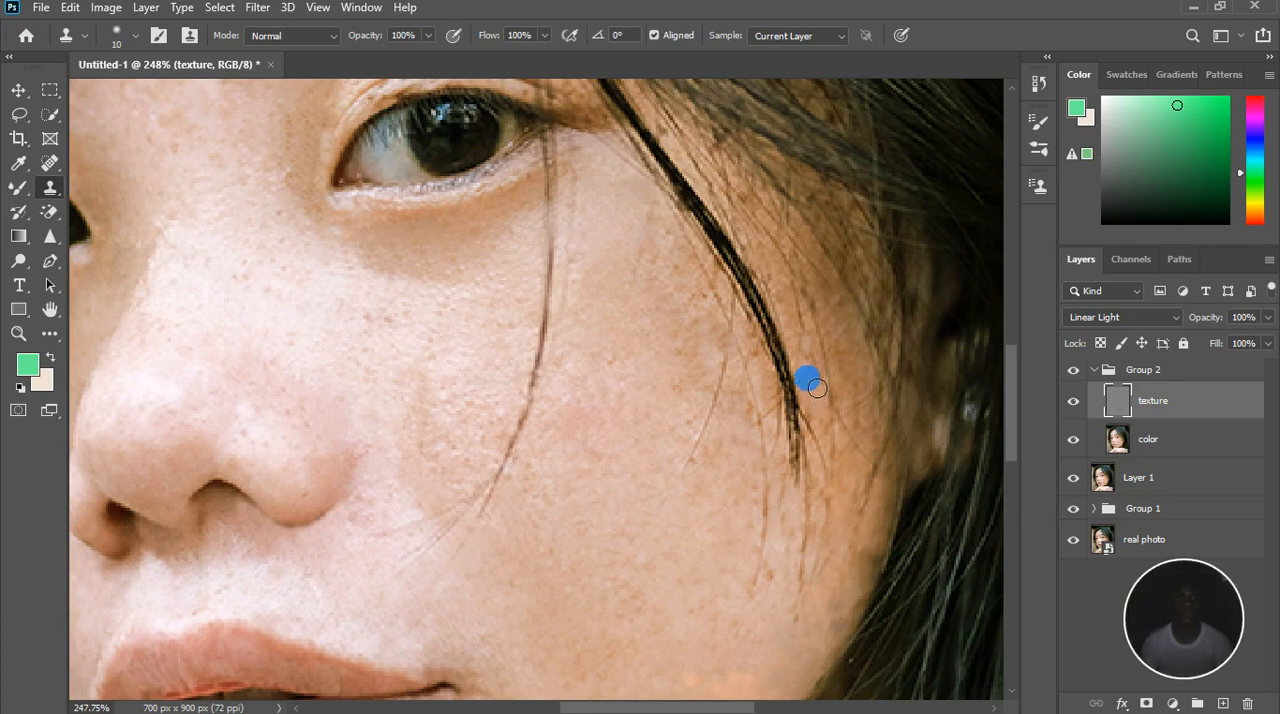
{"action": "left_click", "coordinate": [855, 394], "text": "alt"}
{"action": "left_click", "coordinate": [800, 538], "text": "alt"}
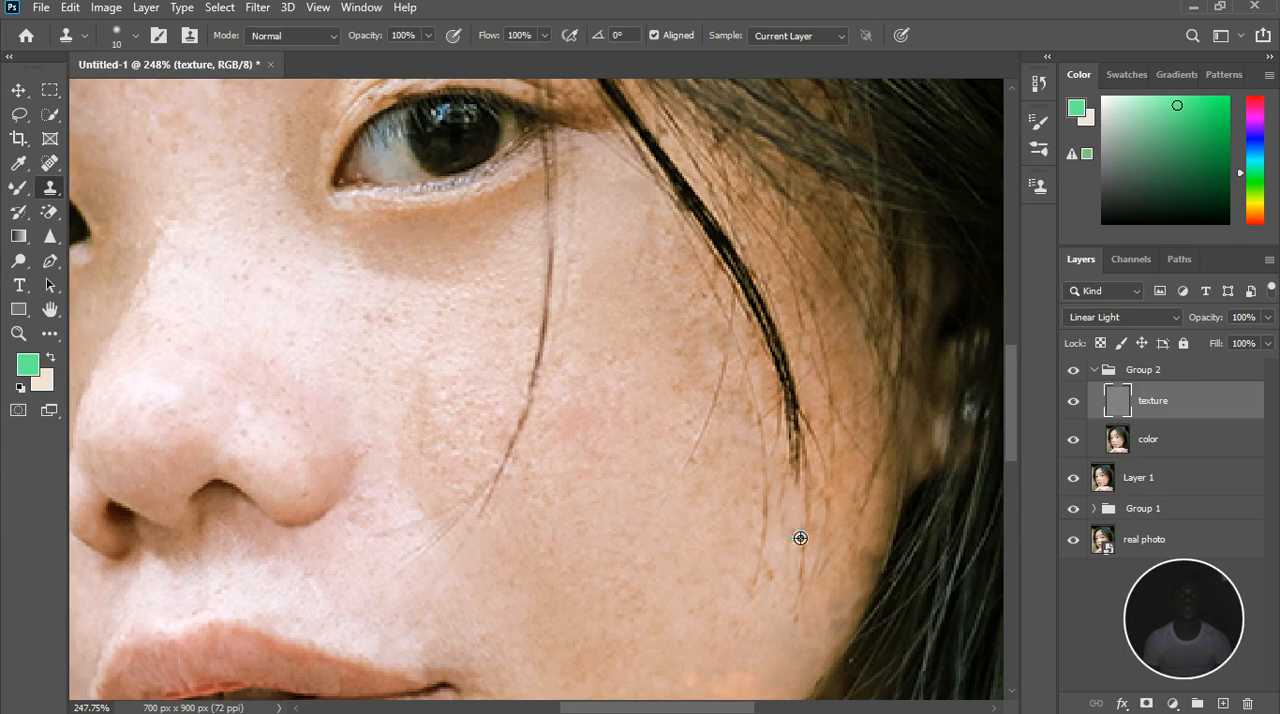
Clone clean texture over the spots along the outer cheek's edge where it meets the hair
{"action": "left_click", "coordinate": [821, 641]}
{"action": "left_click", "coordinate": [843, 629], "text": "alt"}
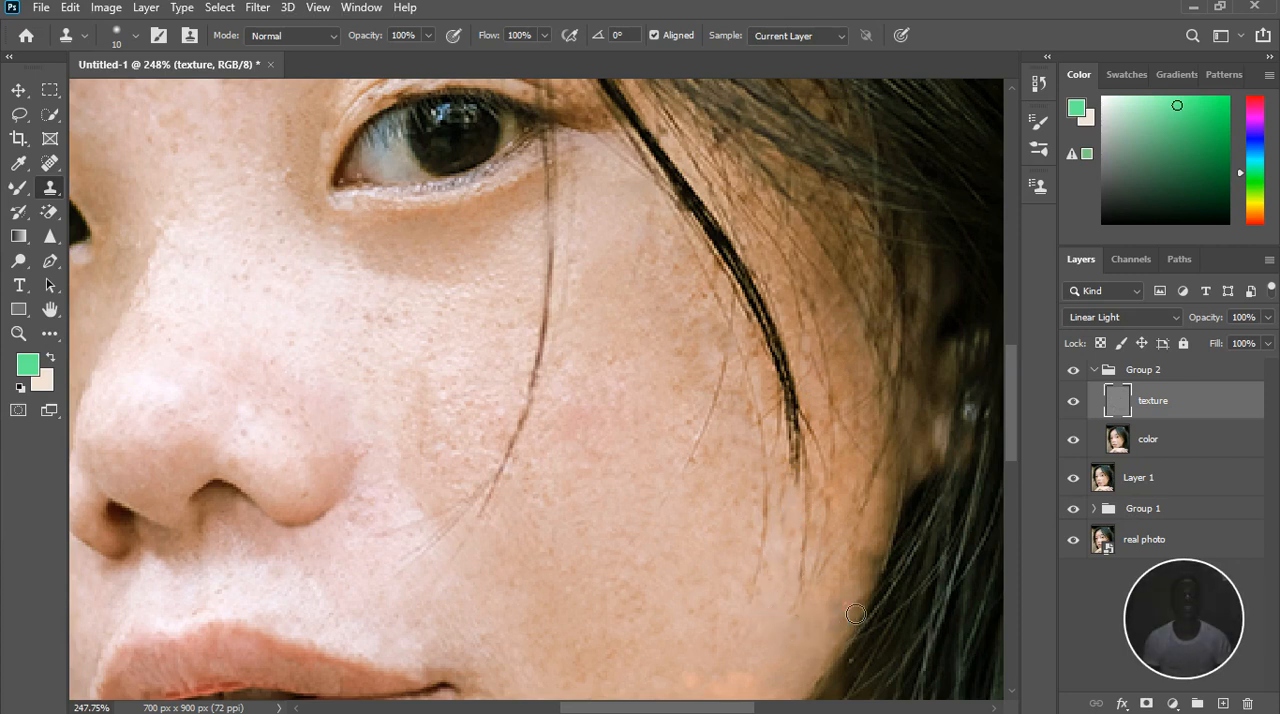
{"action": "left_click", "coordinate": [853, 593], "text": "alt"}
{"action": "left_click", "coordinate": [883, 563]}
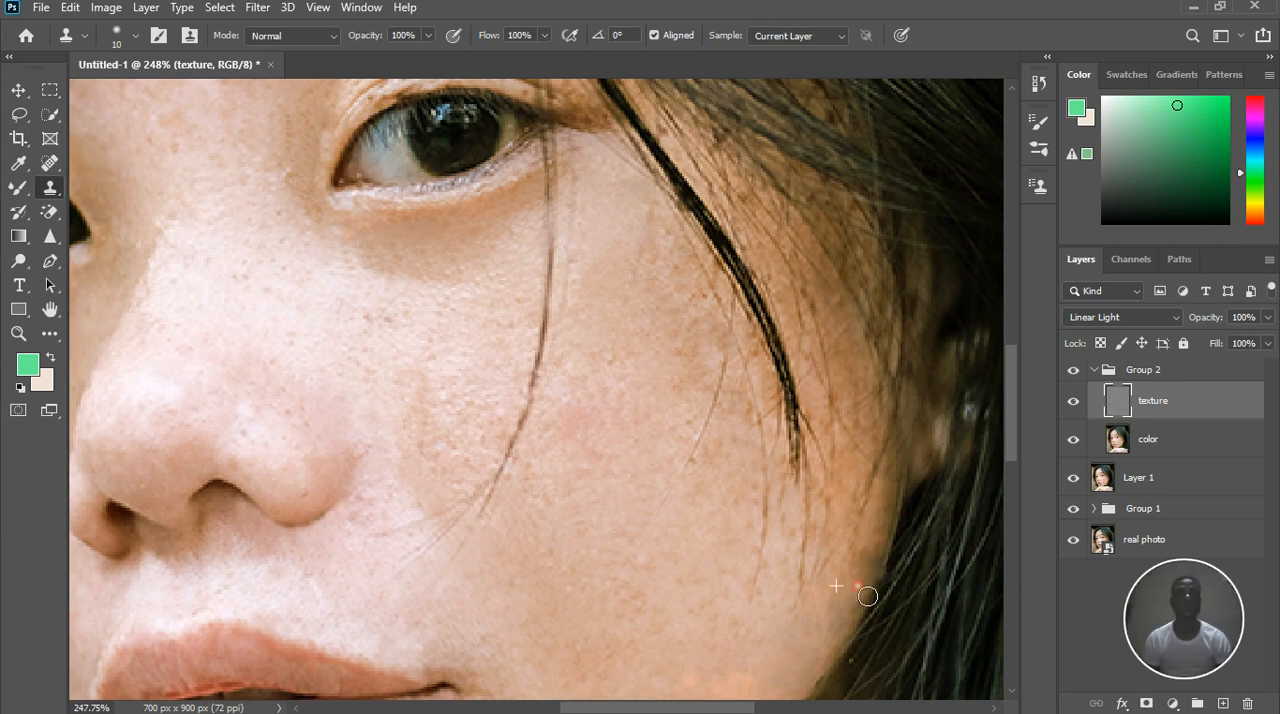
{"action": "left_click", "coordinate": [871, 539], "text": "alt"}
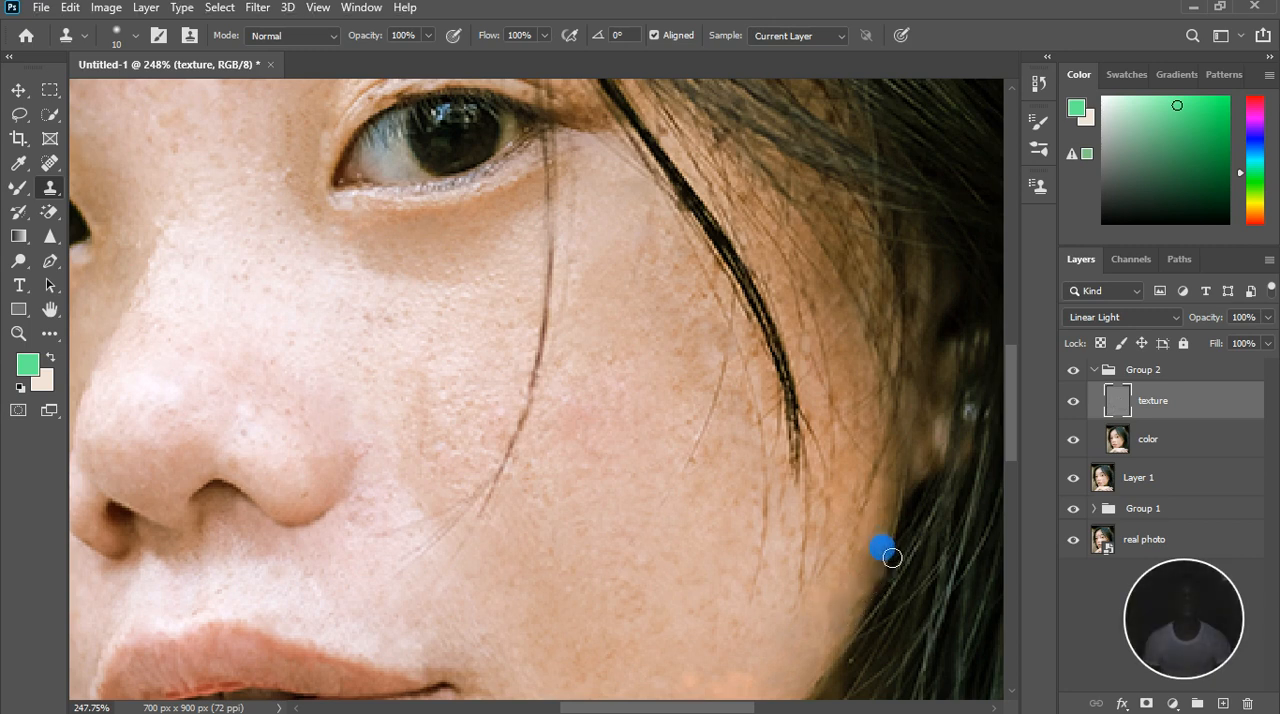
{"action": "left_click", "coordinate": [829, 607]}
Clone clean texture over the light spots on the shadowed neck between the jaw and the hand
{"action": "scroll", "coordinate": [877, 497], "scroll_direction": "down", "scroll_amount": 6}
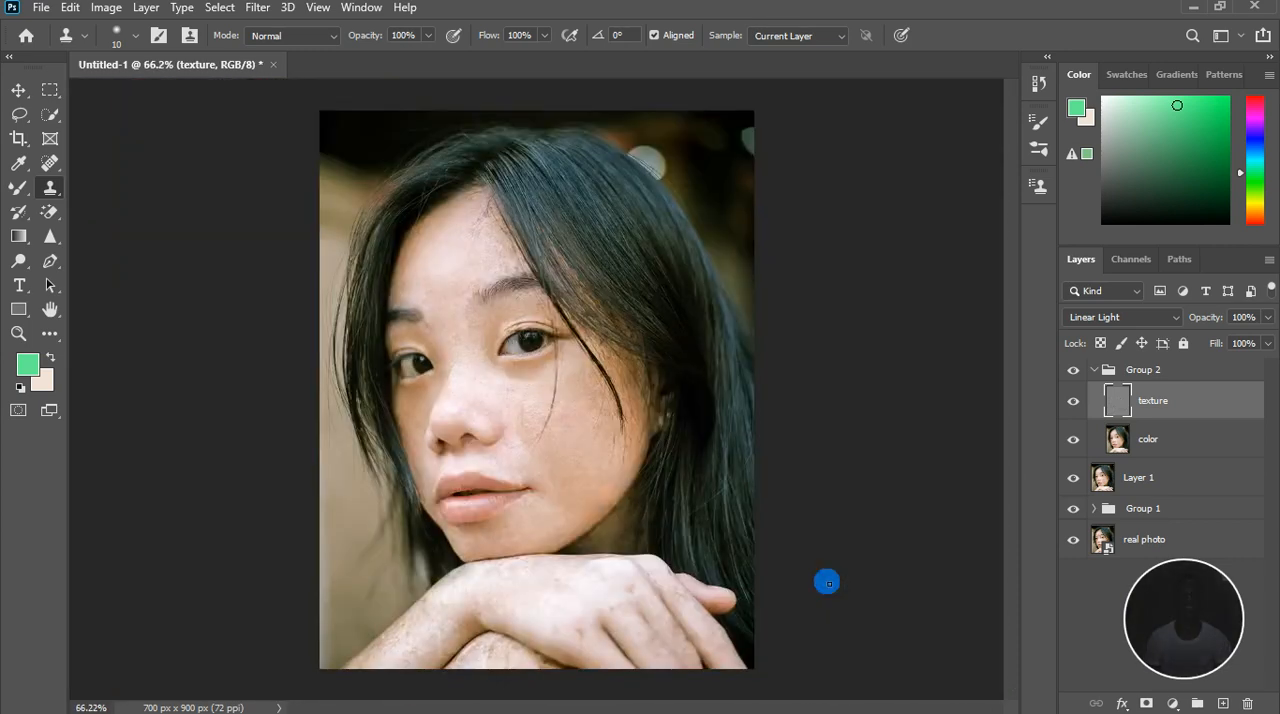
{"action": "scroll", "coordinate": [600, 560], "scroll_direction": "up", "scroll_amount": 6}
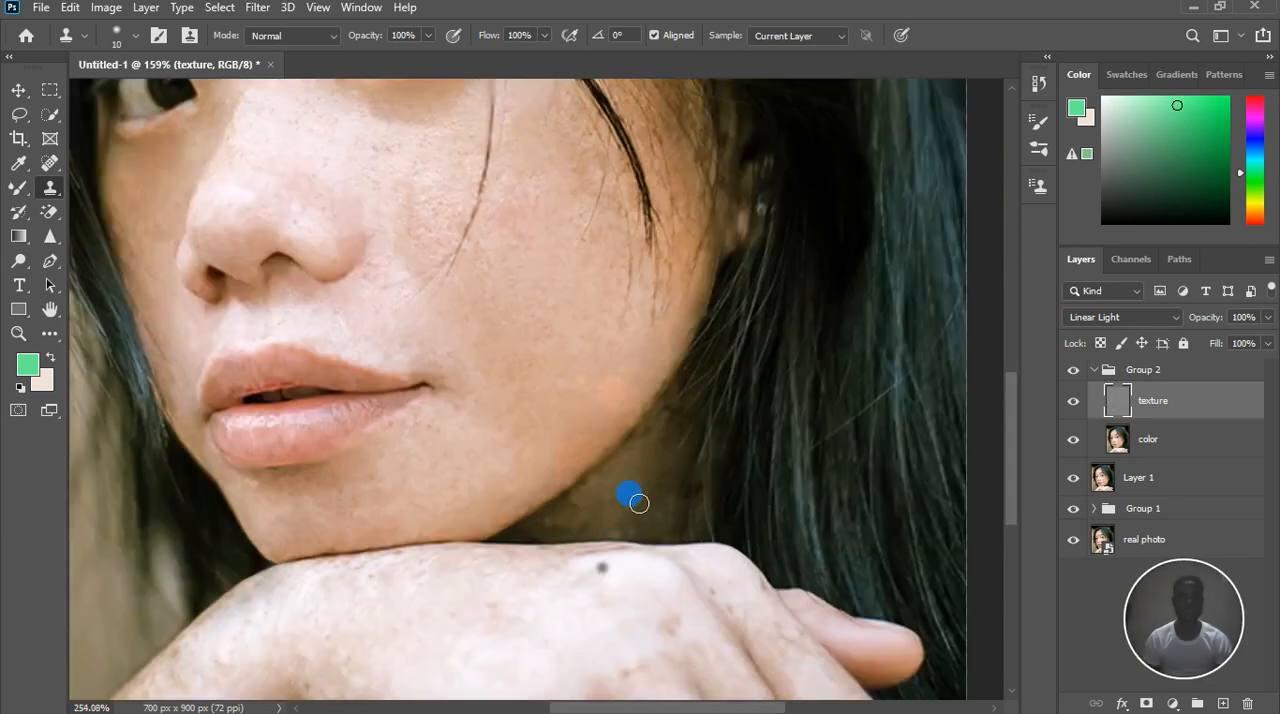
{"action": "scroll", "coordinate": [638, 502], "scroll_direction": "up", "scroll_amount": 2}
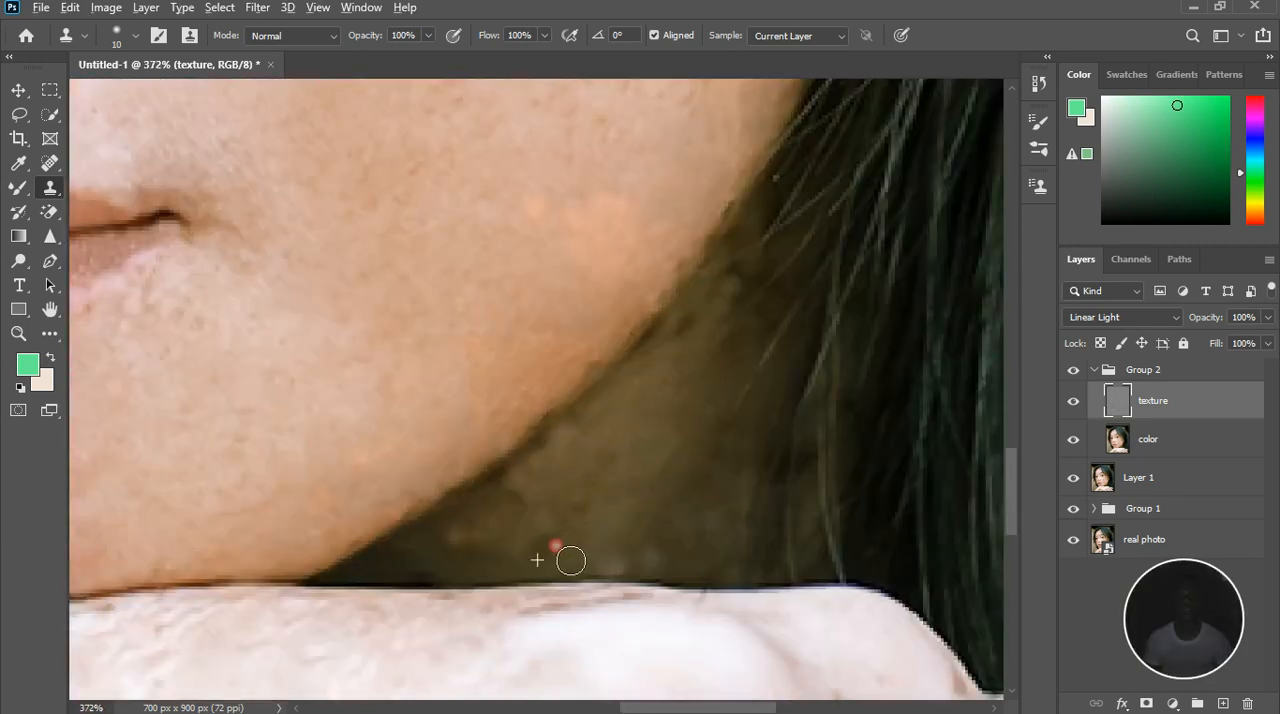
{"action": "left_click", "coordinate": [647, 439], "text": "alt"}
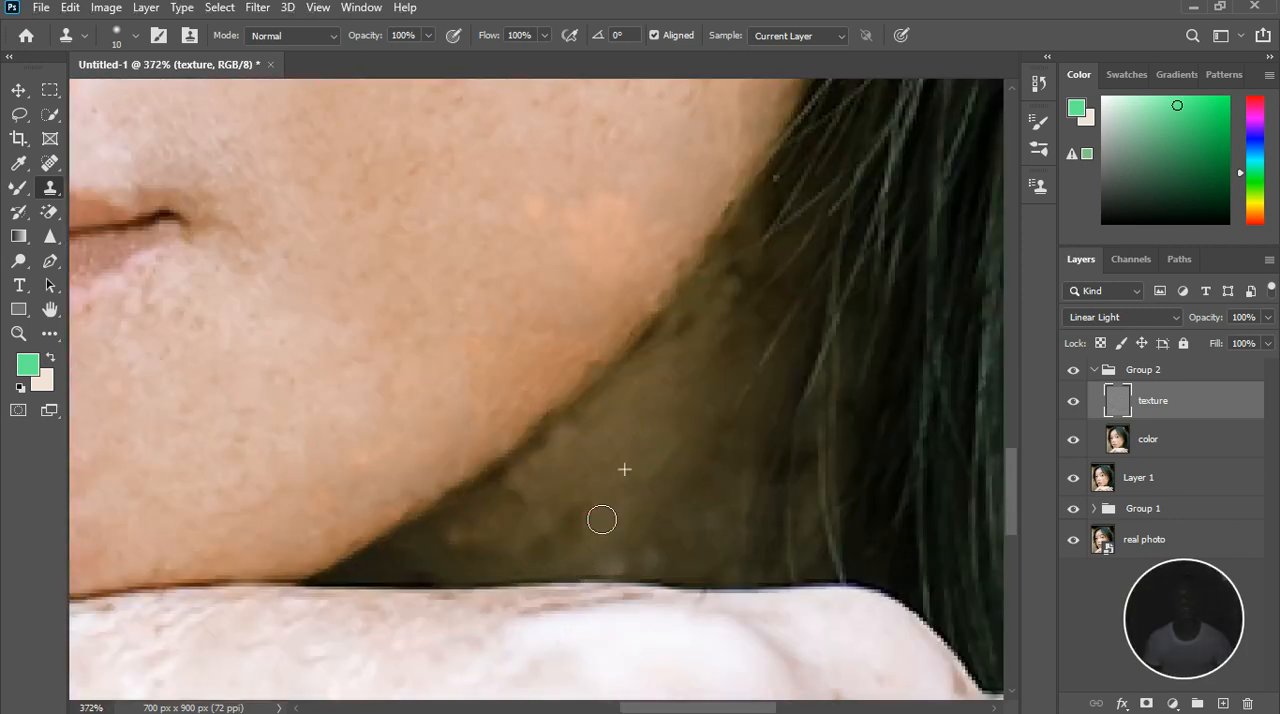
{"action": "left_click_drag", "start_coordinate": [592, 542], "coordinate": [589, 531]}
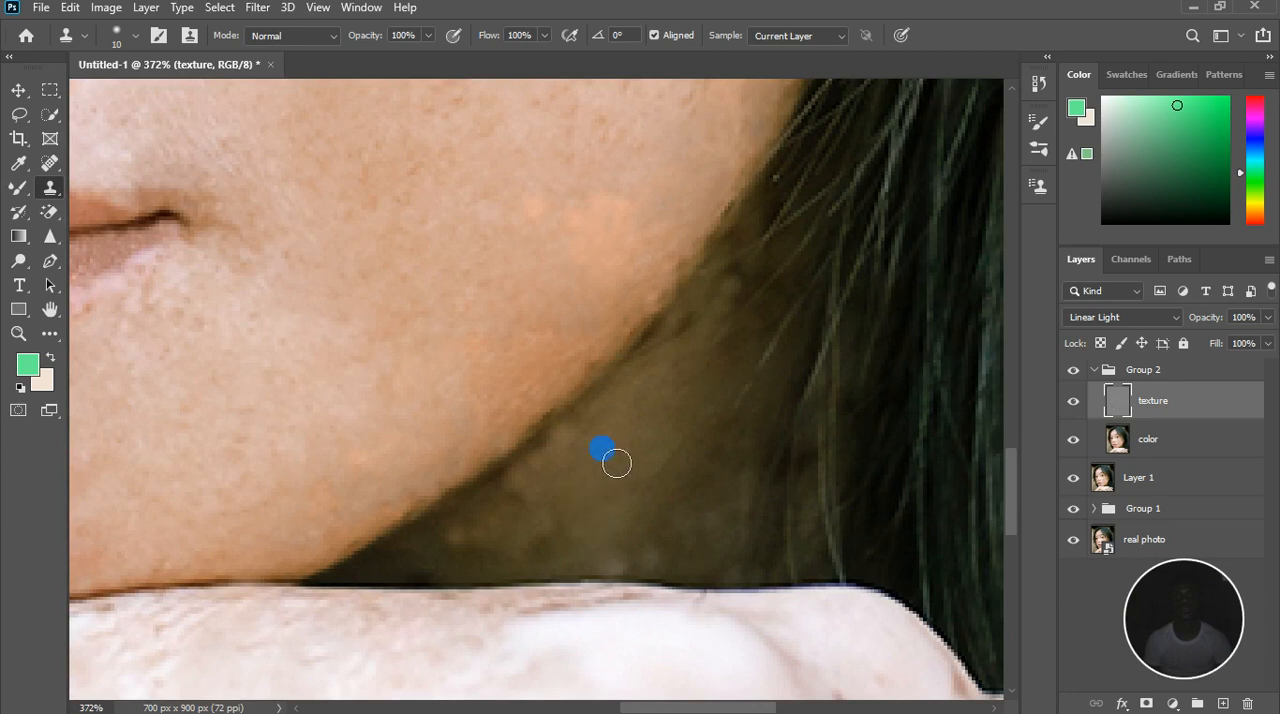
Turn off aligned sampling for the Clone Stamp and clone out the blotches in the neck shadow beneath the jaw
{"action": "left_click", "coordinate": [654, 35]}
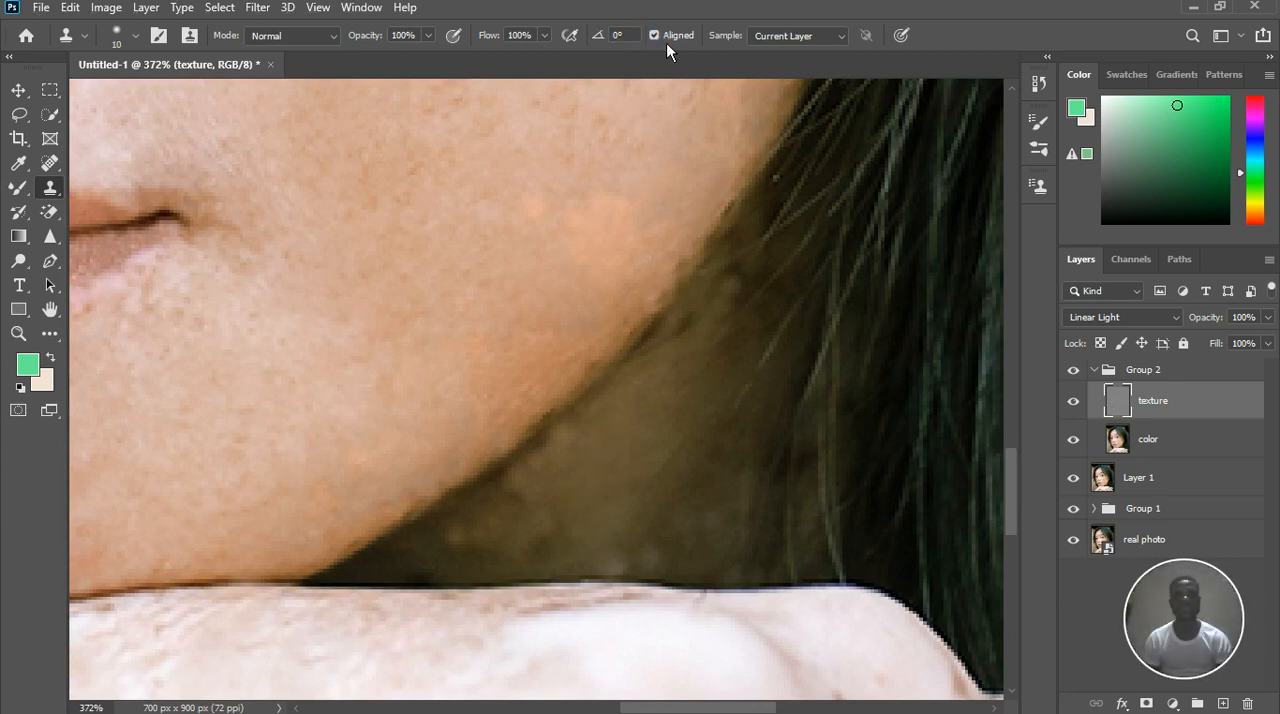
{"action": "left_click", "coordinate": [660, 39]}
{"action": "scroll", "coordinate": [578, 533], "scroll_direction": "up", "scroll_amount": 4}
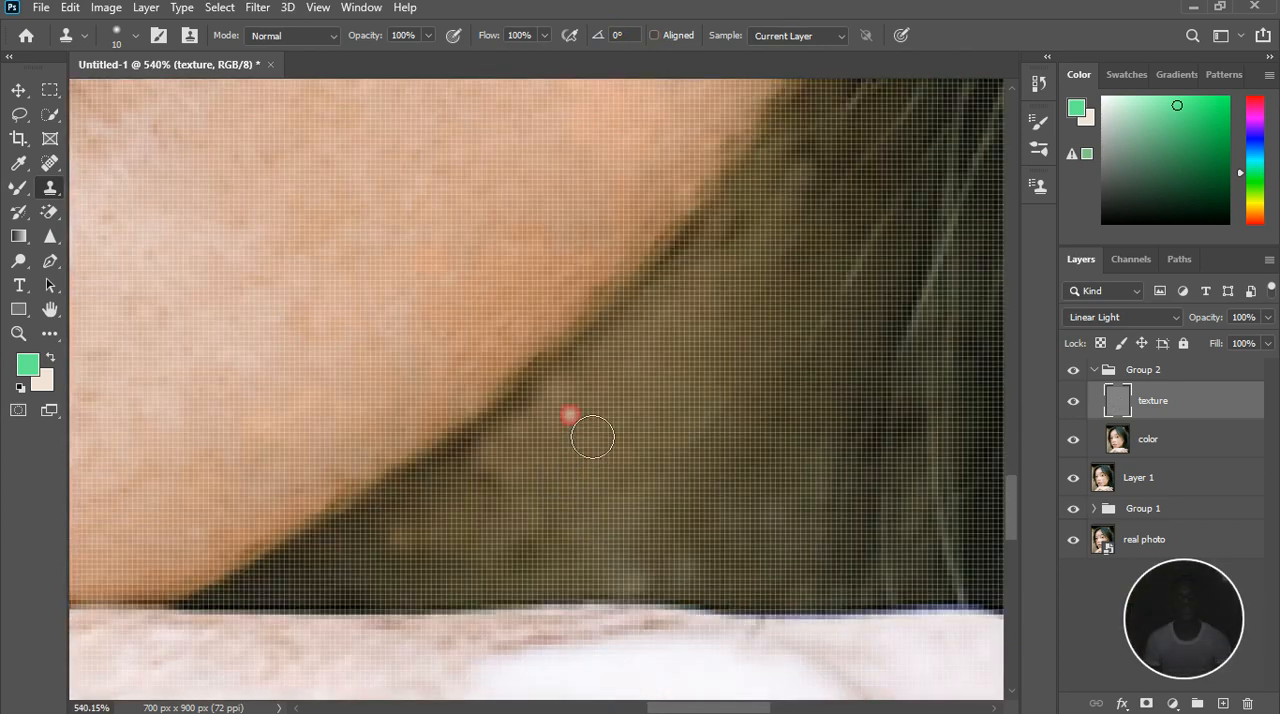
{"action": "left_click", "coordinate": [524, 515]}
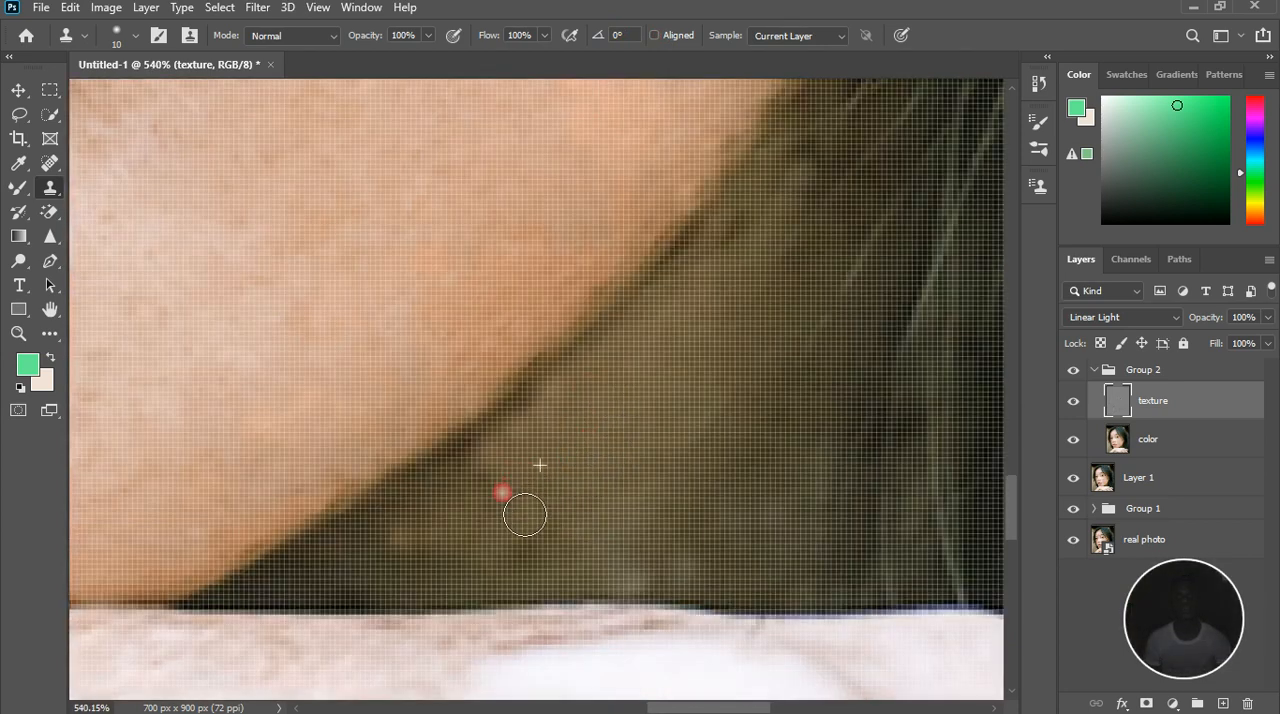
{"action": "left_click", "coordinate": [409, 588]}
{"action": "left_click", "coordinate": [363, 583], "text": "alt"}
{"action": "left_click", "coordinate": [421, 572]}
{"action": "left_click", "coordinate": [438, 554]}
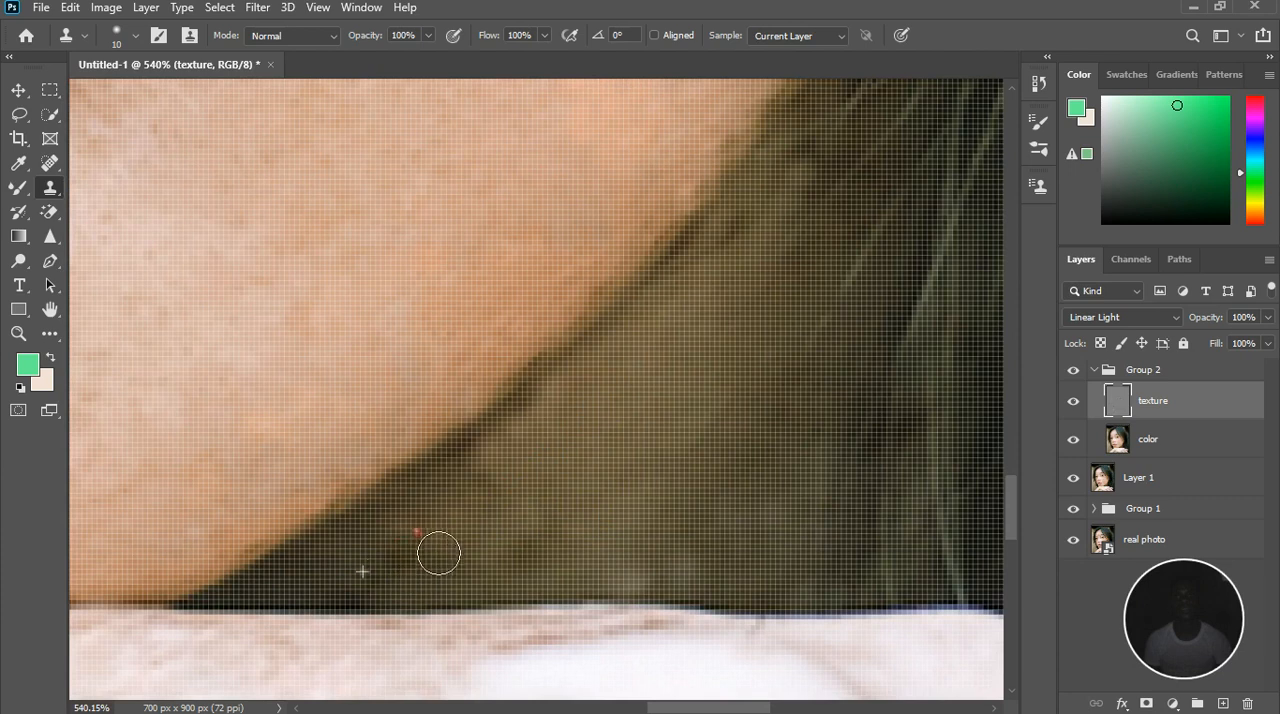
Clone smooth texture over the dark blotches in the narrow part of the neck shadow between the jawline and the hand
{"action": "left_click", "coordinate": [454, 580]}
{"action": "left_click", "coordinate": [466, 577]}
{"action": "left_click", "coordinate": [540, 562]}
{"action": "left_click", "coordinate": [489, 530], "text": "alt"}
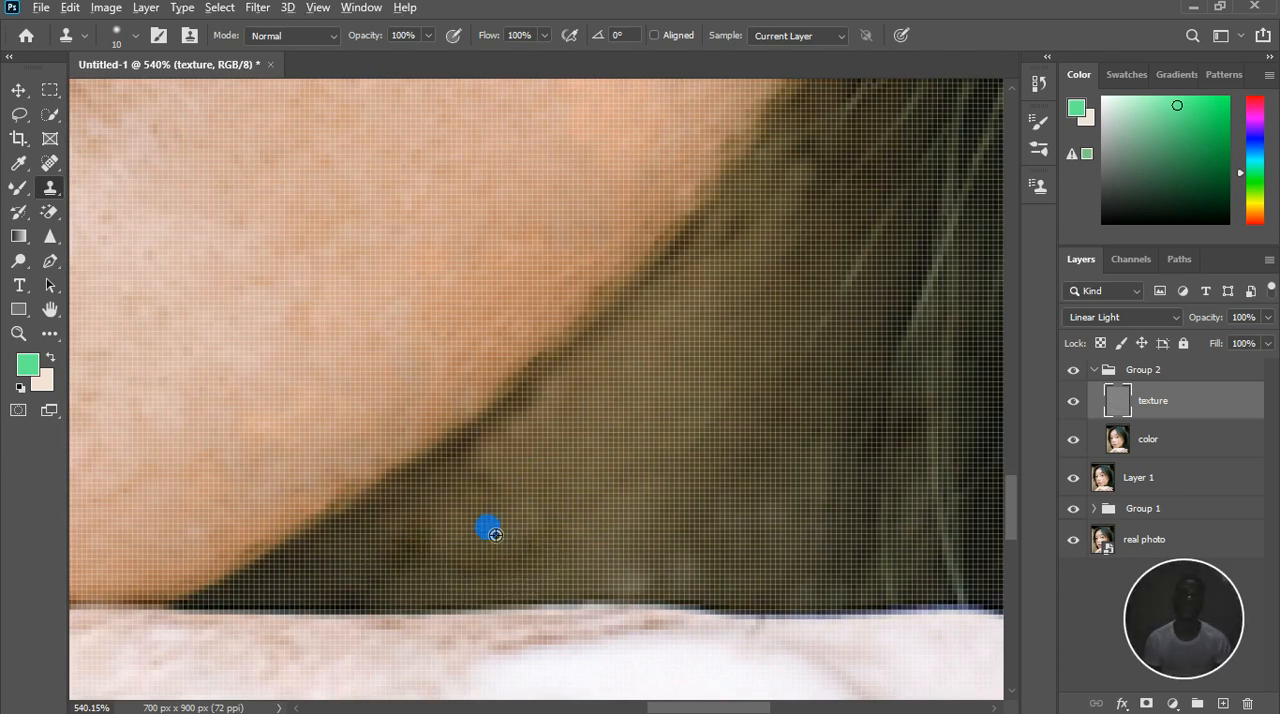
{"action": "left_click", "coordinate": [503, 462]}
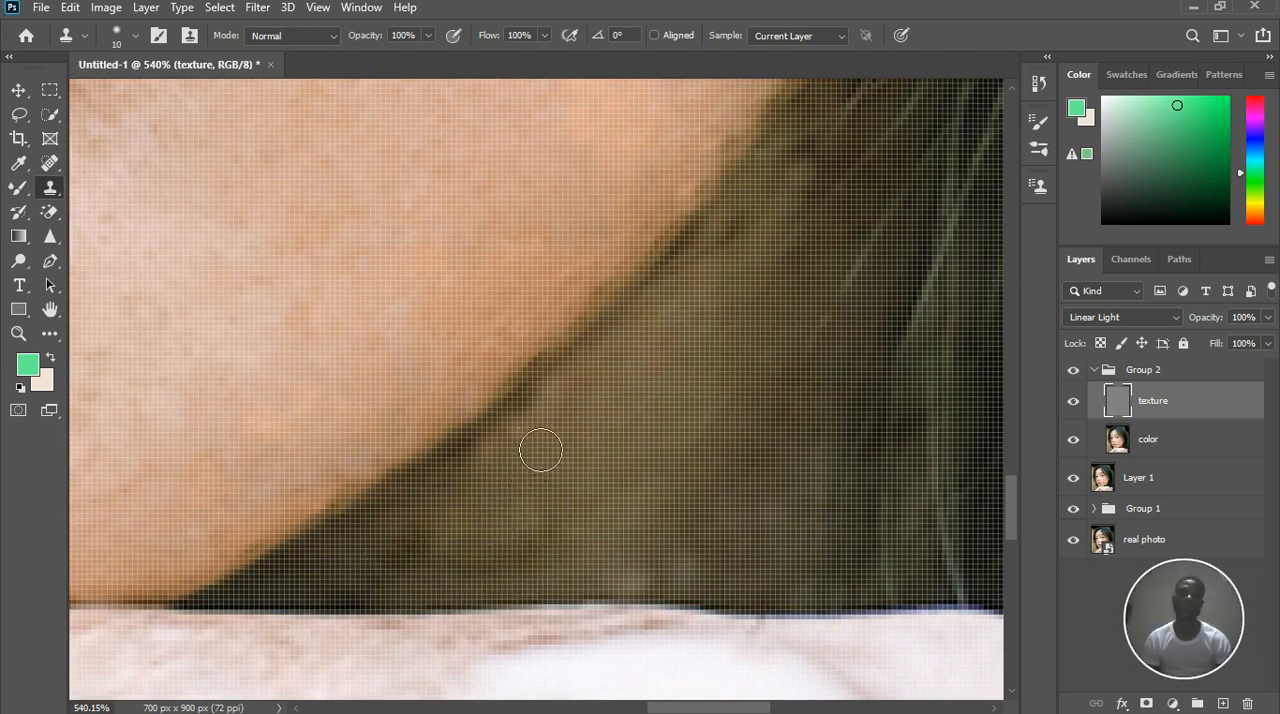
{"action": "left_click", "coordinate": [526, 511]}
{"action": "left_click", "coordinate": [509, 556]}
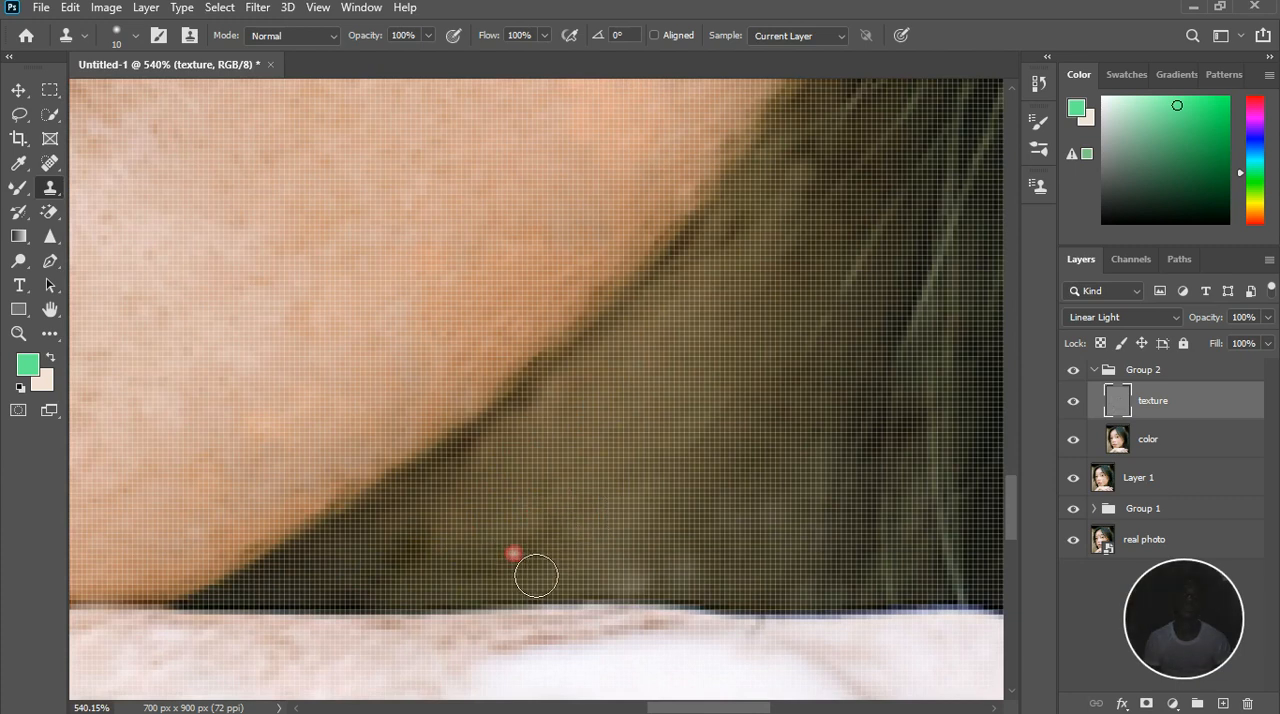
{"action": "left_click", "coordinate": [517, 554]}
{"action": "left_click", "coordinate": [494, 540]}
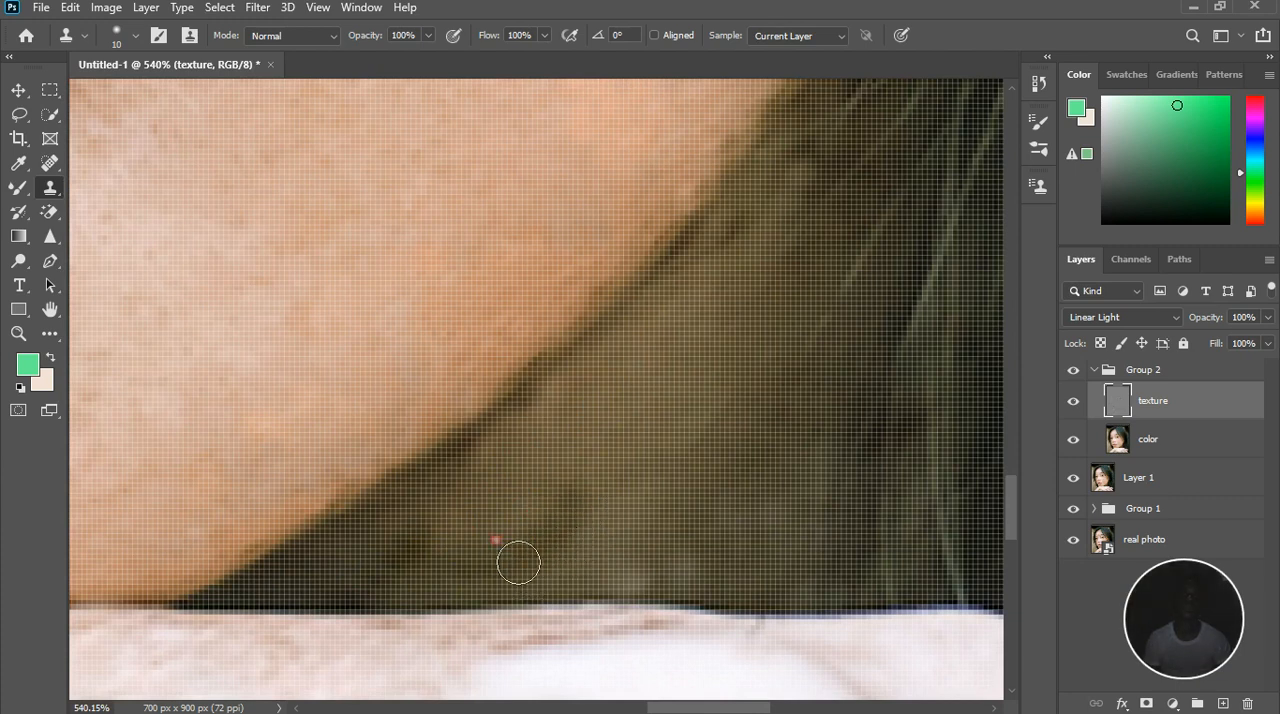
{"action": "left_click", "coordinate": [464, 546]}
{"action": "left_click", "coordinate": [513, 491]}
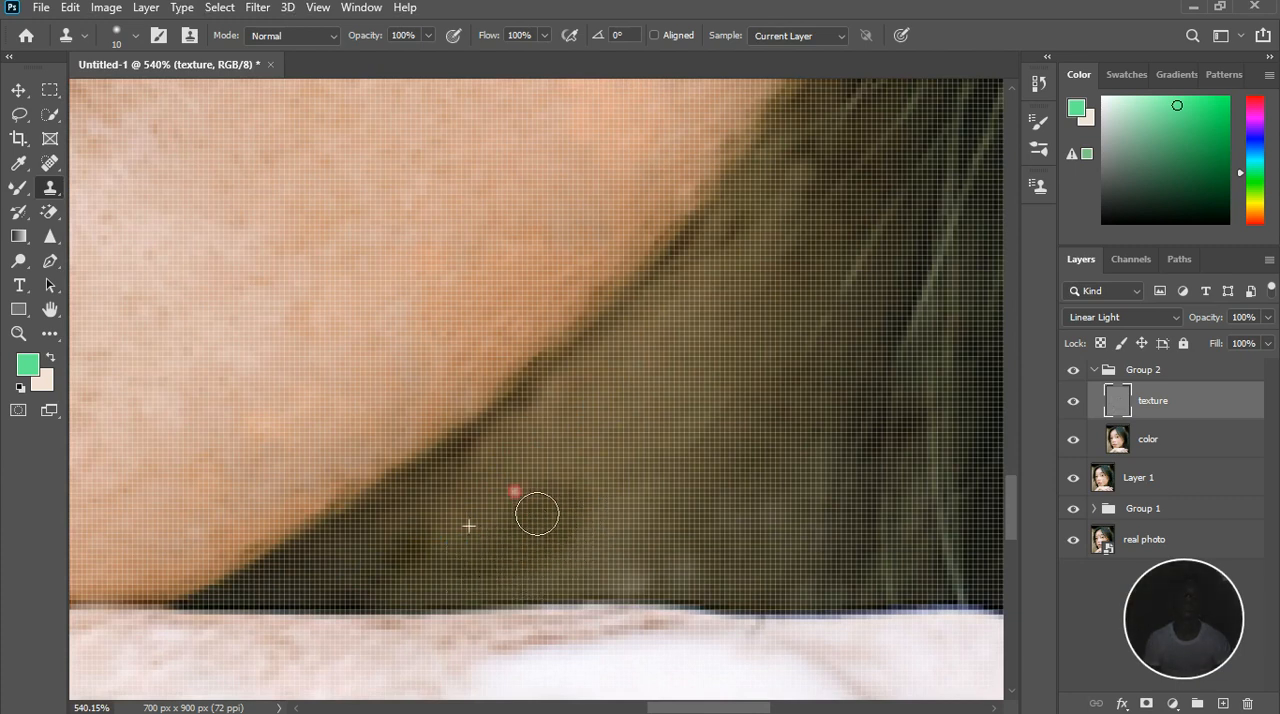
{"action": "mouse_move", "coordinate": [475, 566]}
{"action": "left_mouse_down"}
{"action": "mouse_move", "coordinate": [500, 531]}
{"action": "mouse_move", "coordinate": [463, 569]}
{"action": "left_mouse_up"}
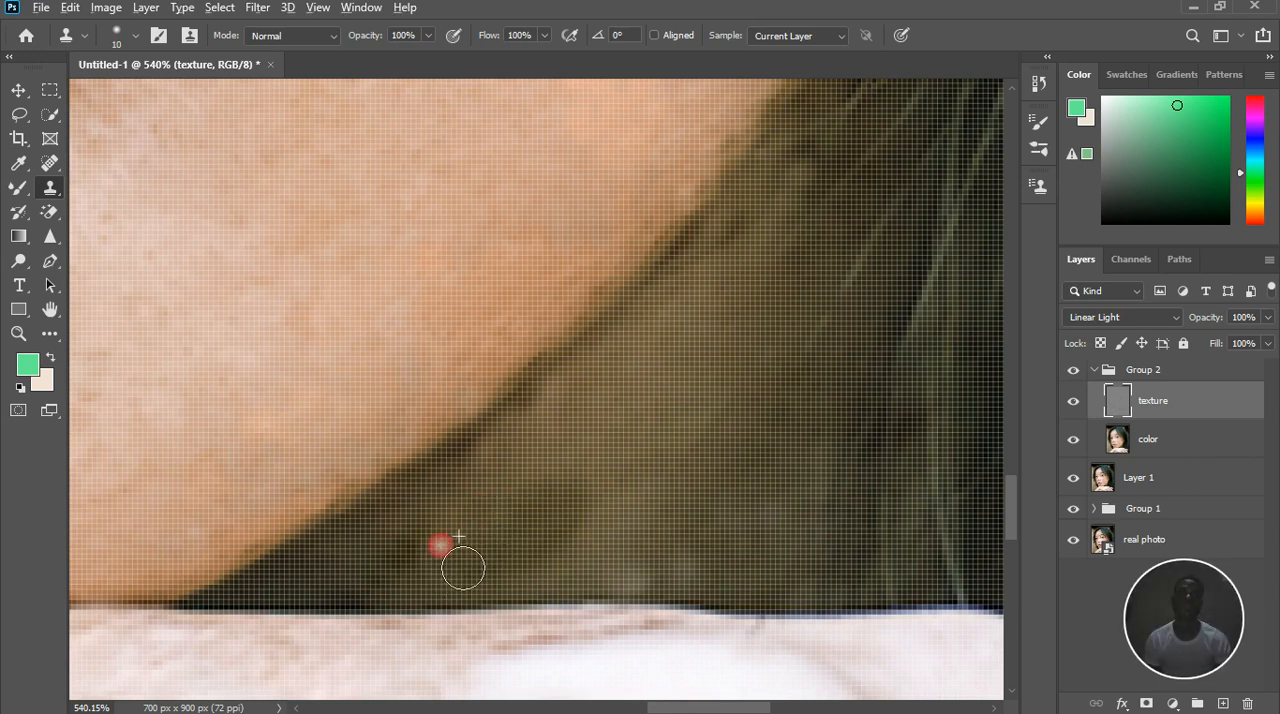
Clone clean texture over the blotches in the middle of the neck shadow just above the back of the hand
{"action": "left_click", "coordinate": [557, 570]}
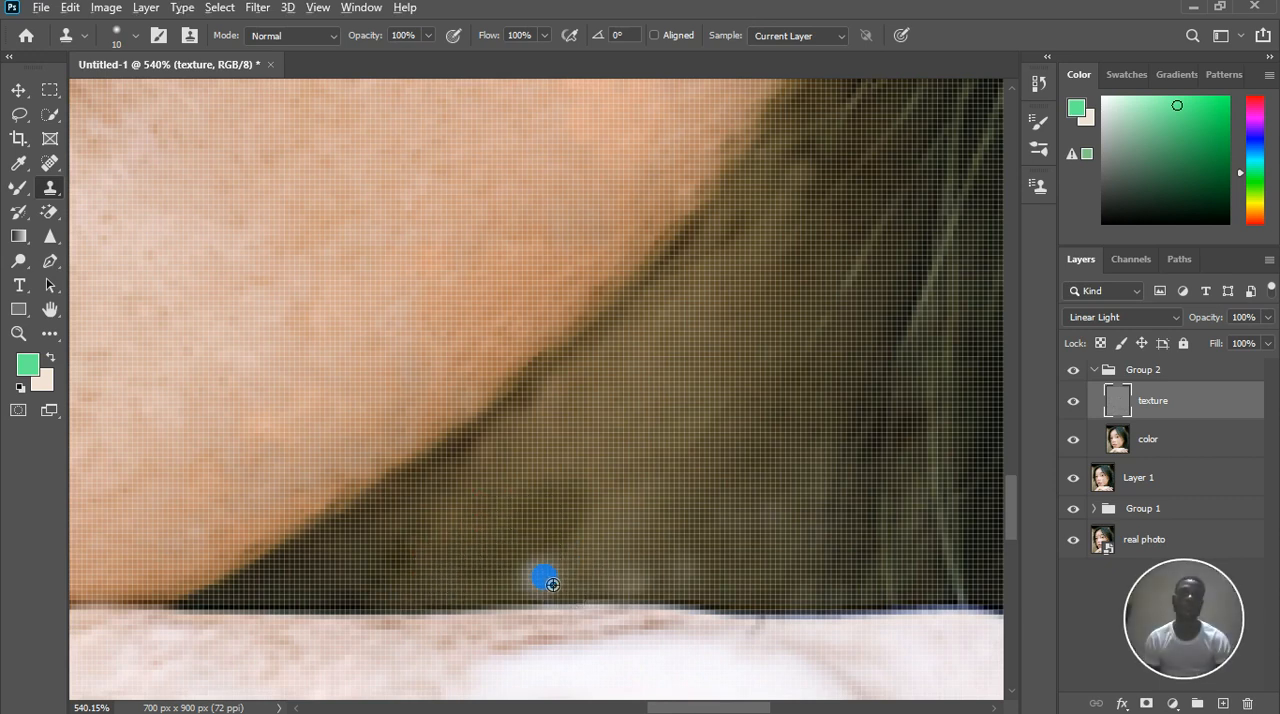
{"action": "left_click_drag", "start_coordinate": [594, 525], "coordinate": [606, 538]}
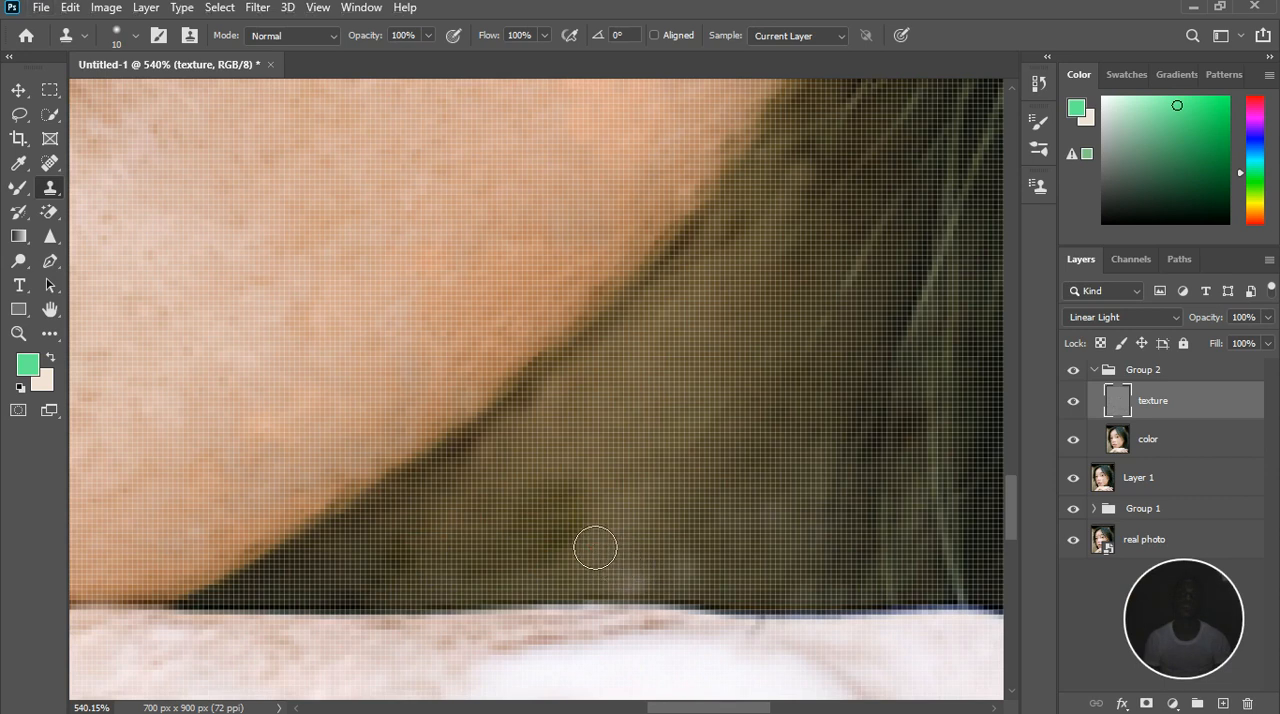
{"action": "left_click", "coordinate": [595, 582], "text": "alt"}
{"action": "left_click", "coordinate": [574, 517]}
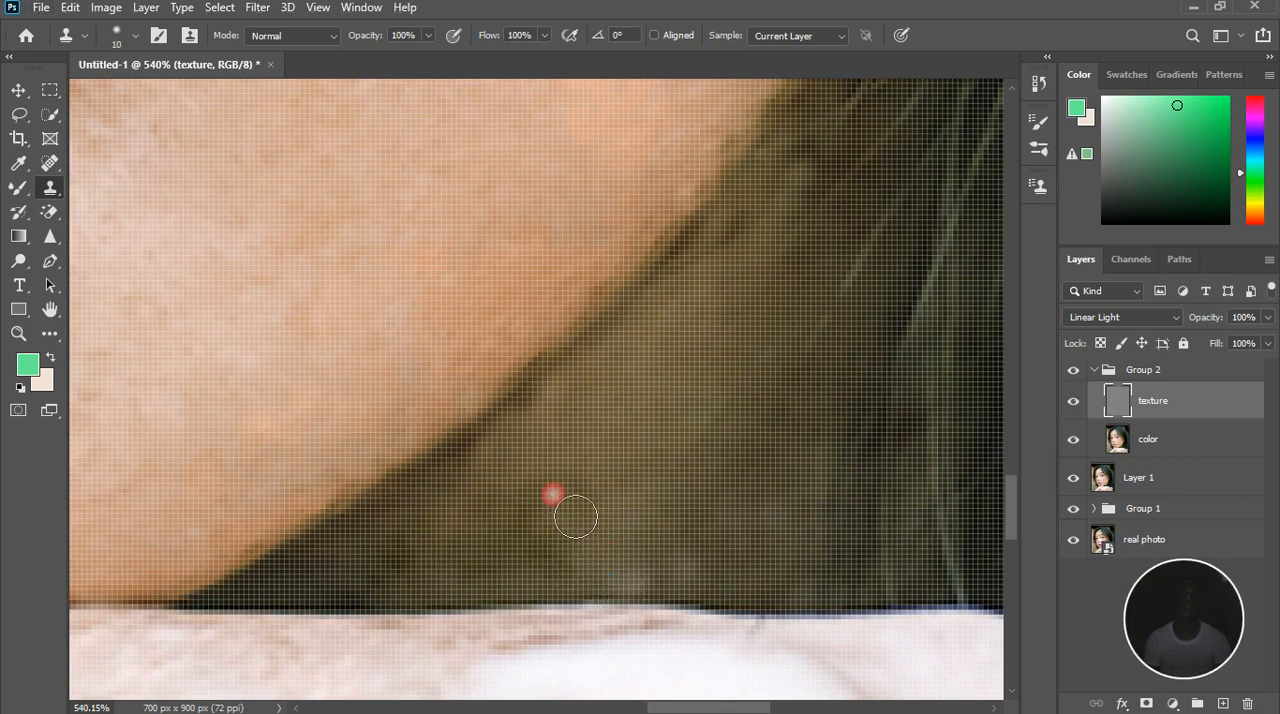
{"action": "left_click", "coordinate": [598, 589], "text": "alt"}
{"action": "left_click", "coordinate": [531, 592], "text": "alt"}
{"action": "left_click", "coordinate": [614, 550], "text": "alt"}
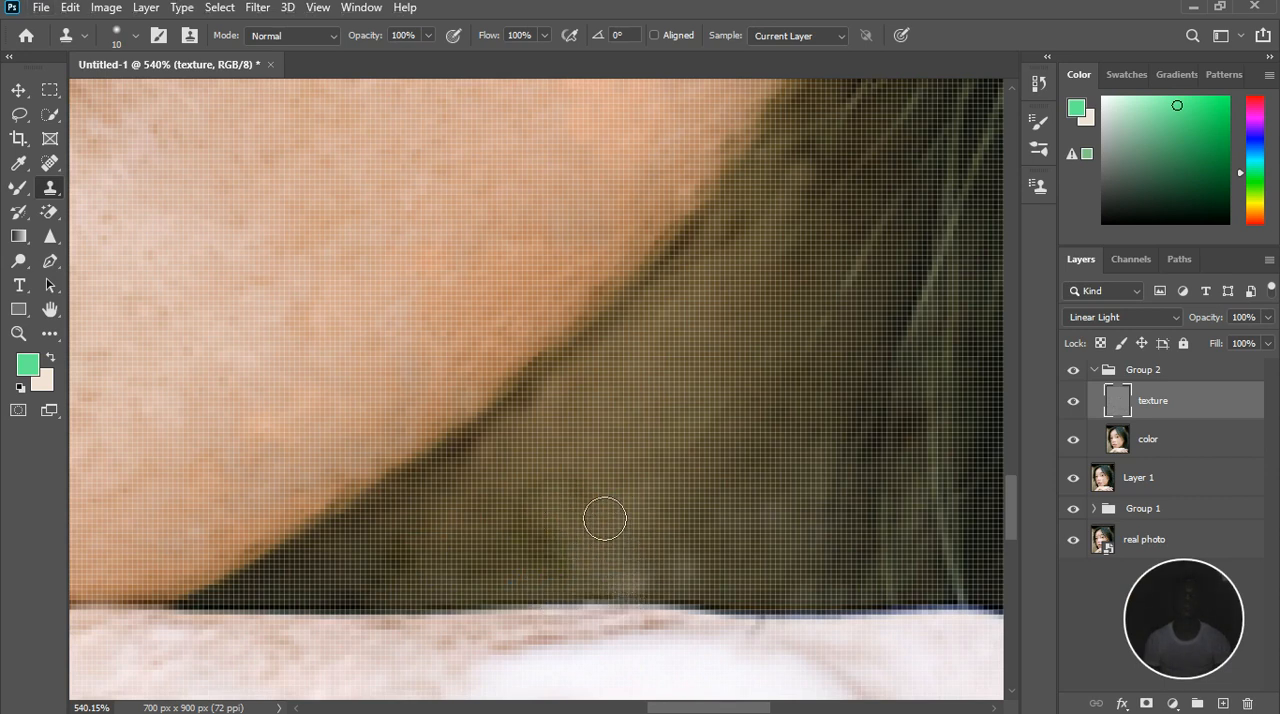
{"action": "left_click", "coordinate": [636, 493]}
Clone out the patches and short light hairs in the upper neck shadow where the jawline meets the hair
{"action": "scroll", "coordinate": [626, 482], "scroll_direction": "down", "scroll_amount": 3}
{"action": "left_click", "coordinate": [662, 280]}
{"action": "left_click", "coordinate": [700, 336], "text": "alt"}
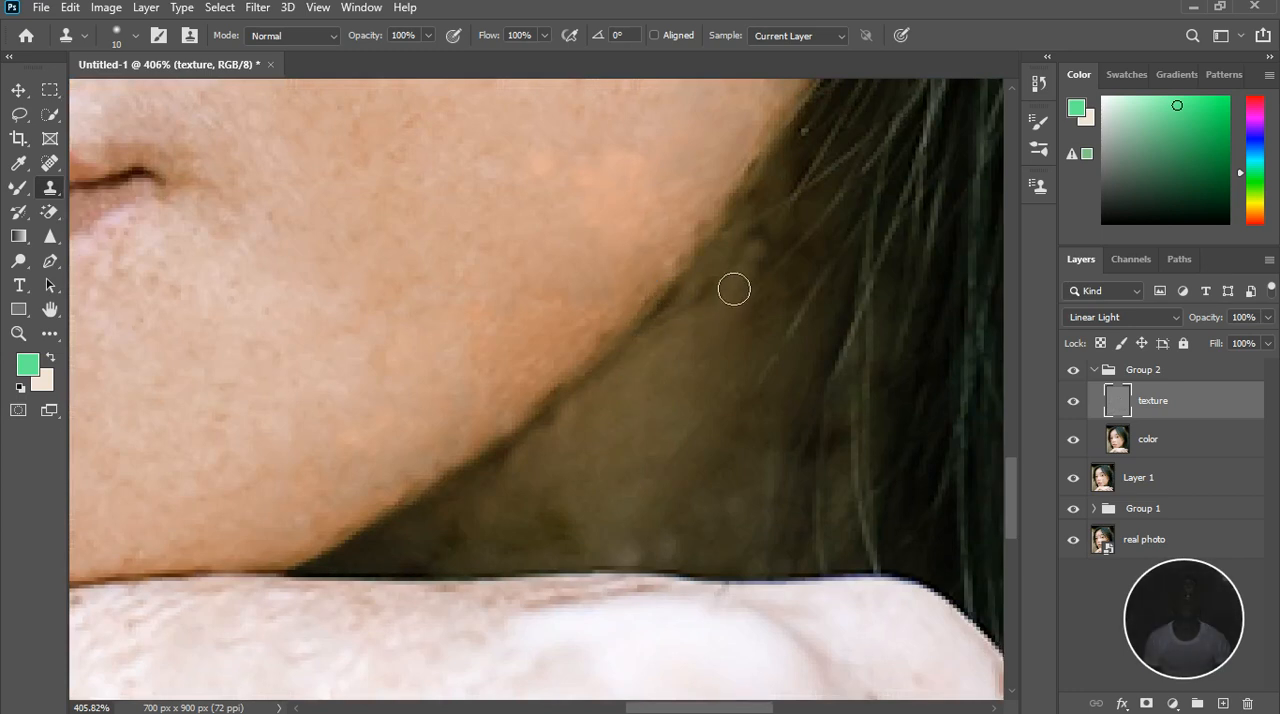
{"action": "left_click", "coordinate": [740, 303]}
{"action": "left_click", "coordinate": [720, 319], "text": "alt"}
{"action": "left_click", "coordinate": [749, 322]}
{"action": "left_click_drag", "start_coordinate": [773, 288], "coordinate": [796, 237]}
{"action": "left_click", "coordinate": [811, 253]}
{"action": "left_click", "coordinate": [814, 229]}
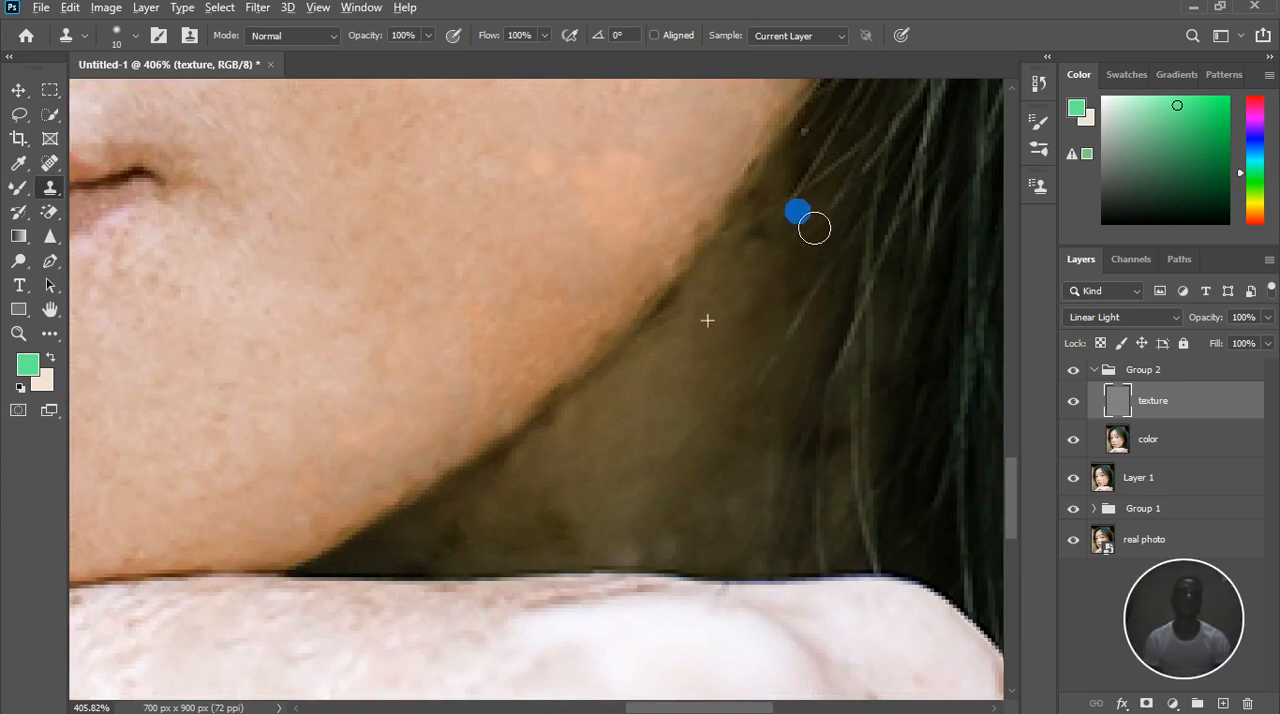
{"action": "left_click", "coordinate": [755, 297]}
{"action": "left_click", "coordinate": [766, 263]}
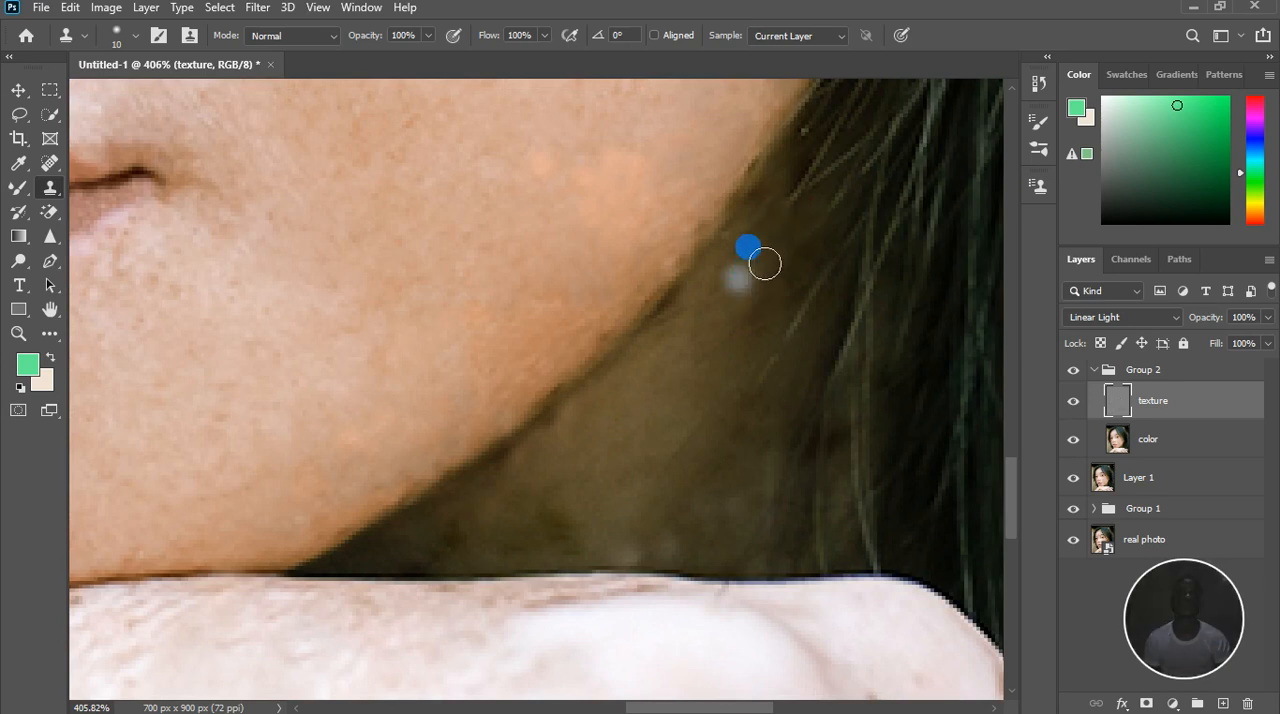
{"action": "left_click", "coordinate": [798, 231]}
Clone over the faint thin strands along the edge of the neck shadow beside the long hair
{"action": "left_click", "coordinate": [809, 306]}
{"action": "left_click", "coordinate": [818, 343]}
{"action": "left_click", "coordinate": [819, 432], "text": "alt"}
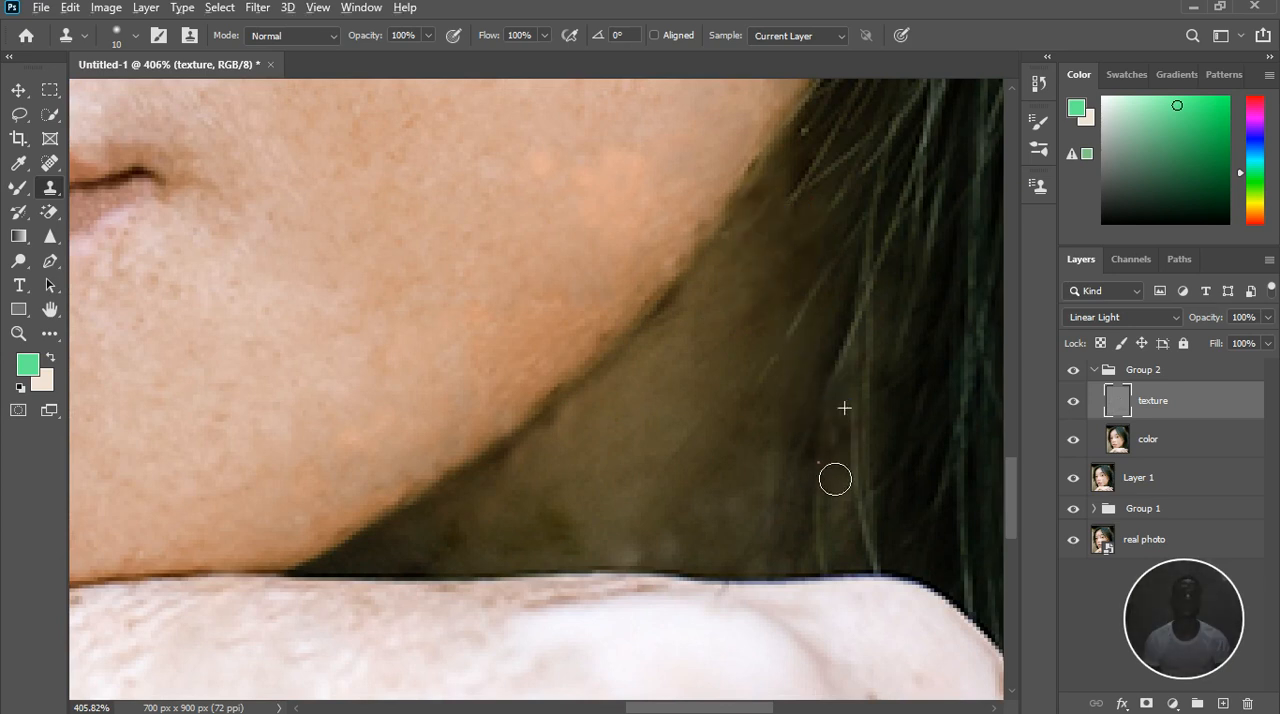
{"action": "left_click", "coordinate": [859, 413], "text": "alt"}
{"action": "left_click", "coordinate": [843, 511]}
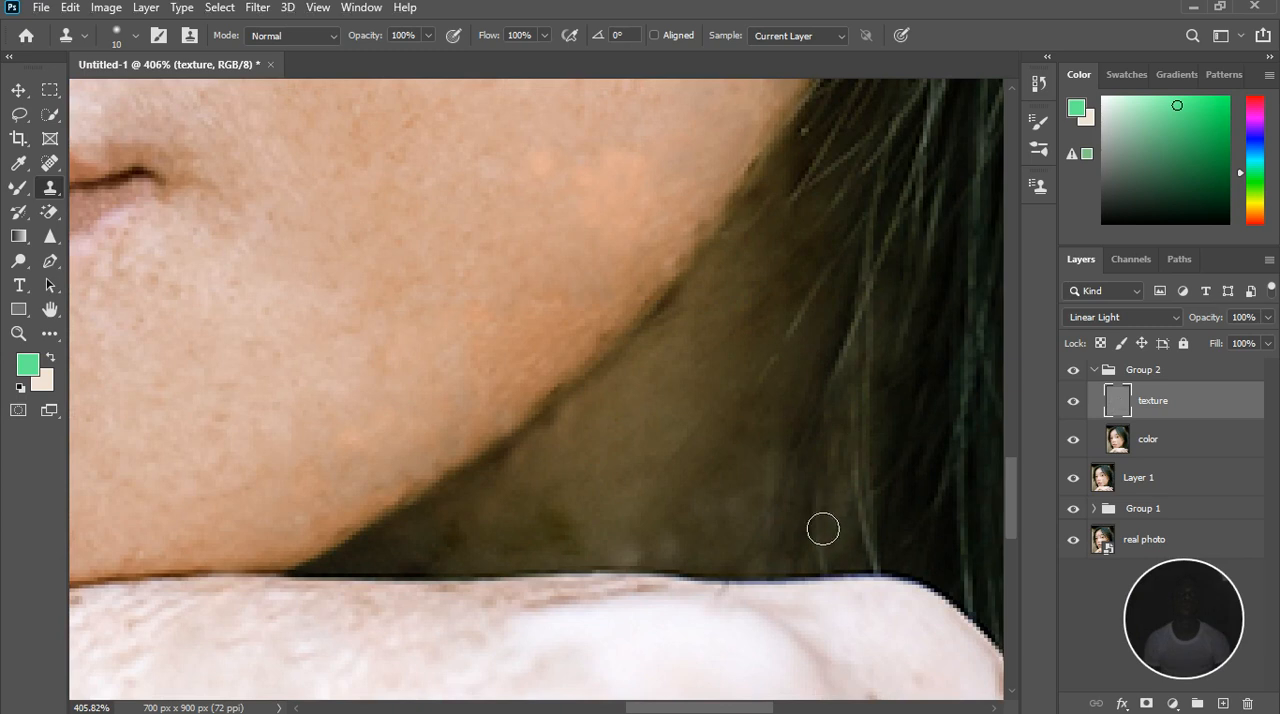
Even out the remaining uneven texture across the central neck shadow, from the hand up toward the jawline
{"action": "left_click", "coordinate": [614, 564]}
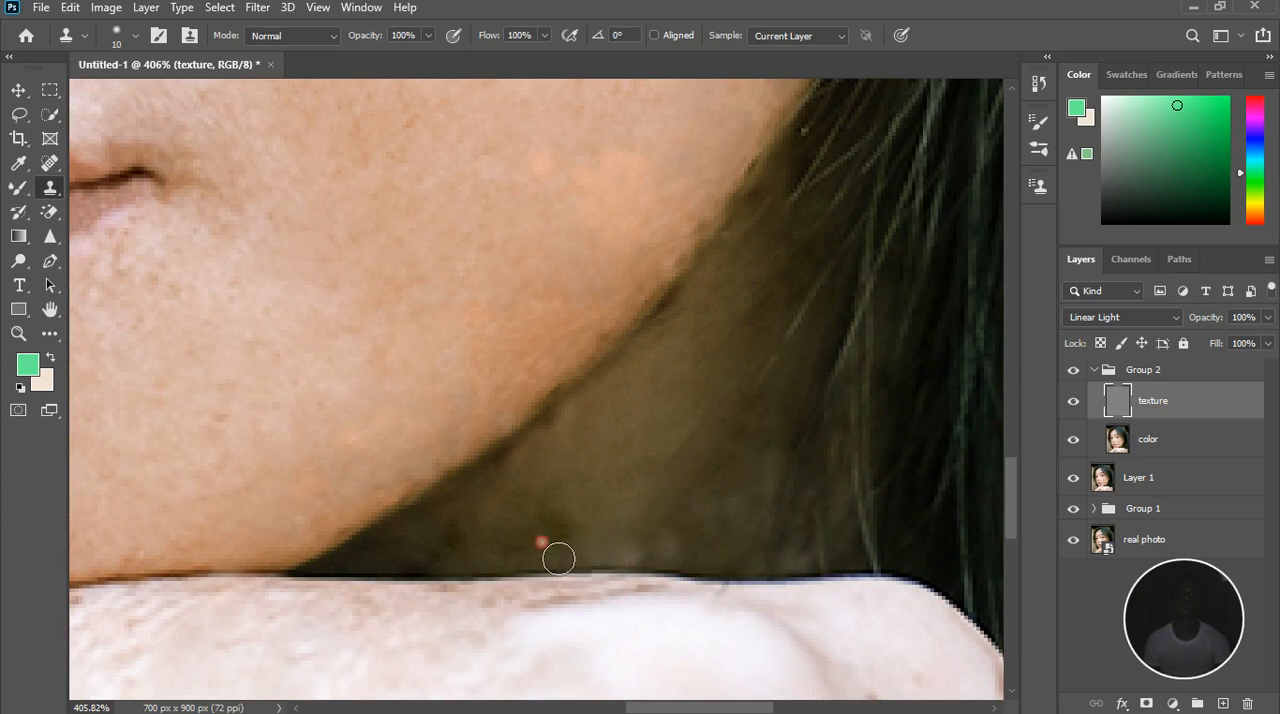
{"action": "left_click", "coordinate": [595, 518], "text": "alt"}
{"action": "mouse_move", "coordinate": [625, 491]}
{"action": "left_mouse_down"}
{"action": "mouse_move", "coordinate": [597, 448]}
{"action": "mouse_move", "coordinate": [613, 412]}
{"action": "mouse_move", "coordinate": [600, 380]}
{"action": "mouse_move", "coordinate": [562, 438]}
{"action": "left_mouse_up"}
{"action": "mouse_move", "coordinate": [557, 444]}
{"action": "left_mouse_down"}
{"action": "mouse_move", "coordinate": [652, 435]}
{"action": "mouse_move", "coordinate": [696, 465]}
{"action": "mouse_move", "coordinate": [582, 498]}
{"action": "mouse_move", "coordinate": [547, 476]}
{"action": "mouse_move", "coordinate": [538, 441]}
{"action": "mouse_move", "coordinate": [467, 522]}
{"action": "mouse_move", "coordinate": [471, 502]}
{"action": "mouse_move", "coordinate": [527, 493]}
{"action": "mouse_move", "coordinate": [547, 466]}
{"action": "mouse_move", "coordinate": [500, 506]}
{"action": "mouse_move", "coordinate": [524, 483]}
{"action": "left_mouse_up"}
Clone clean forehead texture over the stray hair tips along the hairline above the shorter eyebrow
{"action": "scroll", "coordinate": [527, 482], "scroll_direction": "down", "scroll_amount": 6}
{"action": "scroll", "coordinate": [573, 530], "scroll_direction": "down", "scroll_amount": 3}
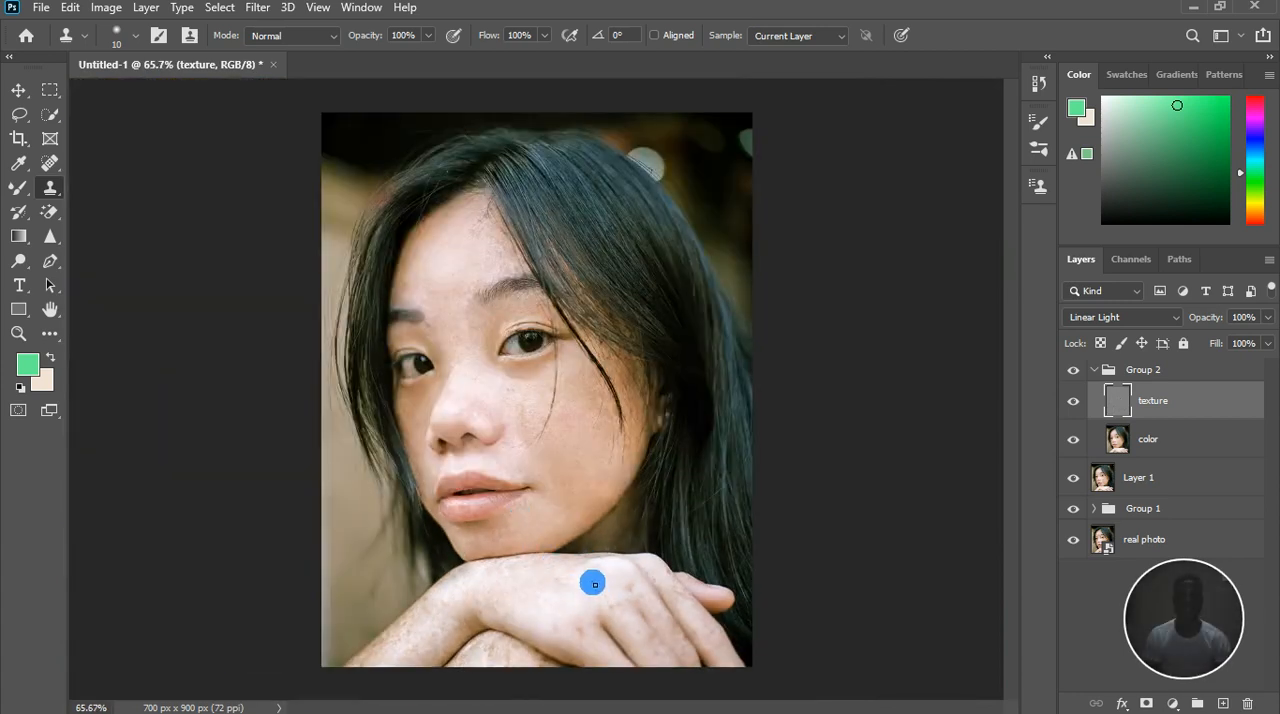
{"action": "scroll", "coordinate": [562, 542], "scroll_direction": "down", "scroll_amount": 1}
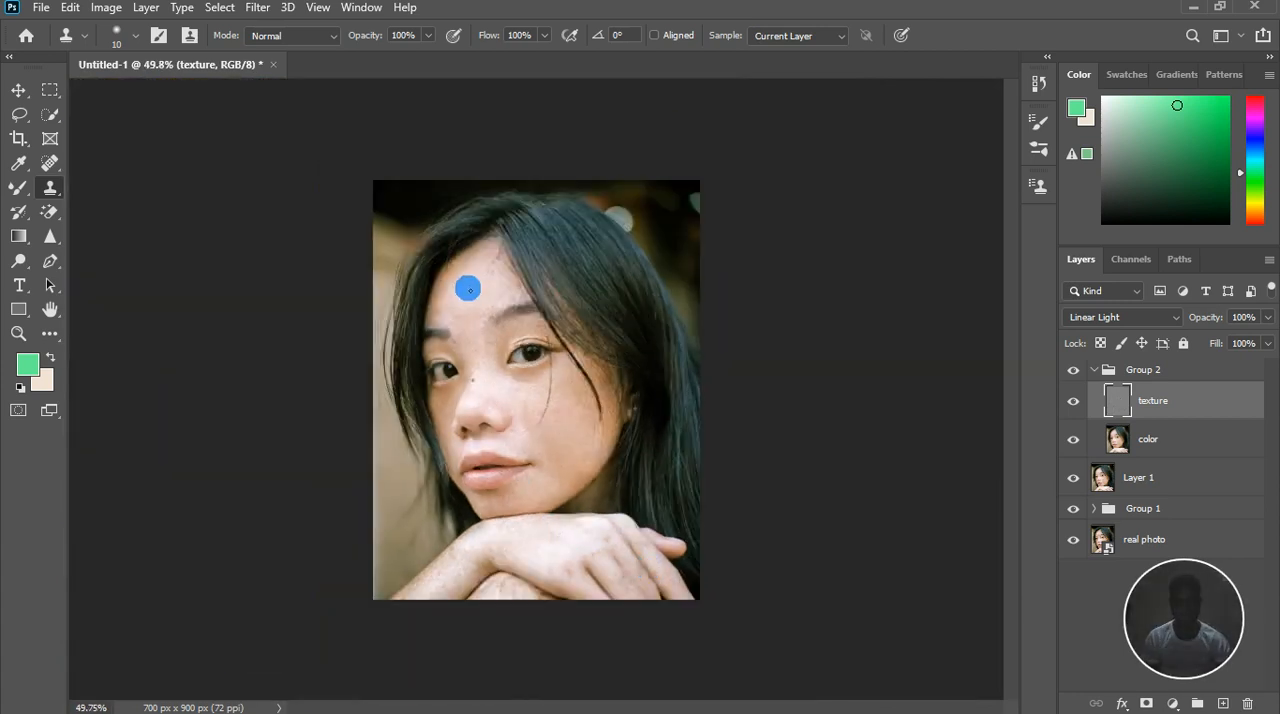
{"action": "scroll", "coordinate": [483, 237], "scroll_direction": "up", "scroll_amount": 3}
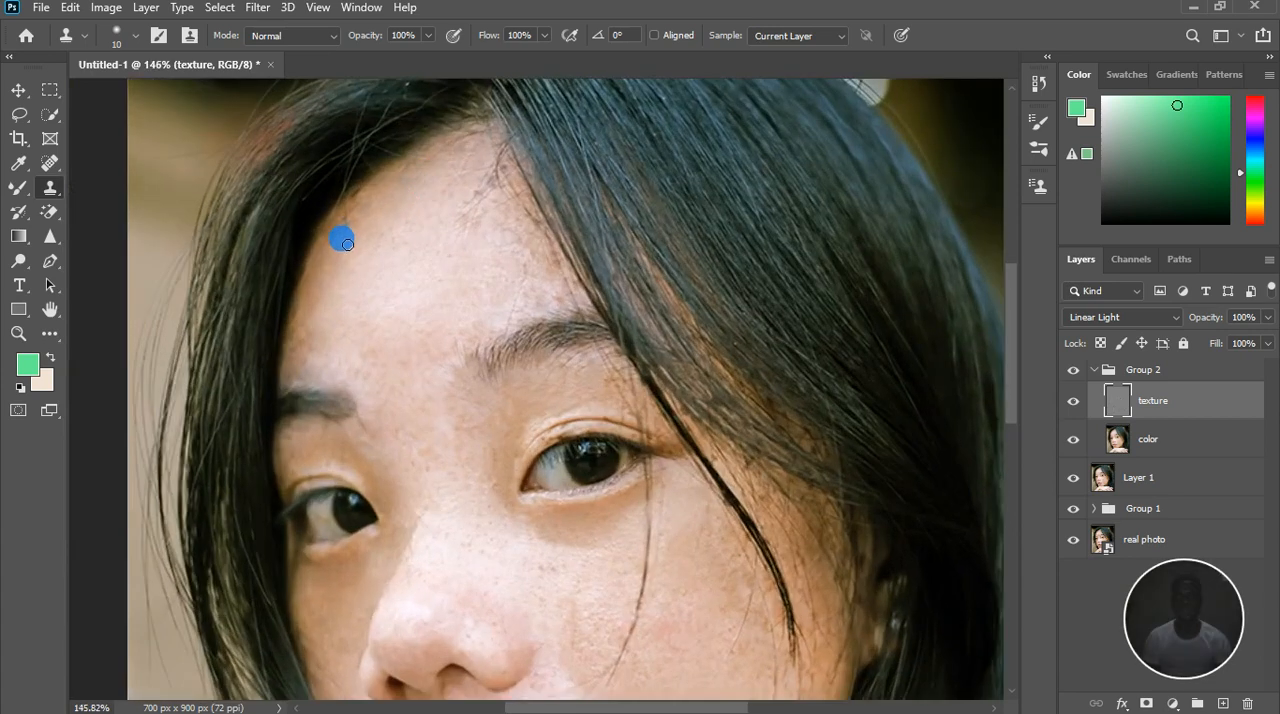
{"action": "scroll", "coordinate": [343, 206], "scroll_direction": "up", "scroll_amount": 2}
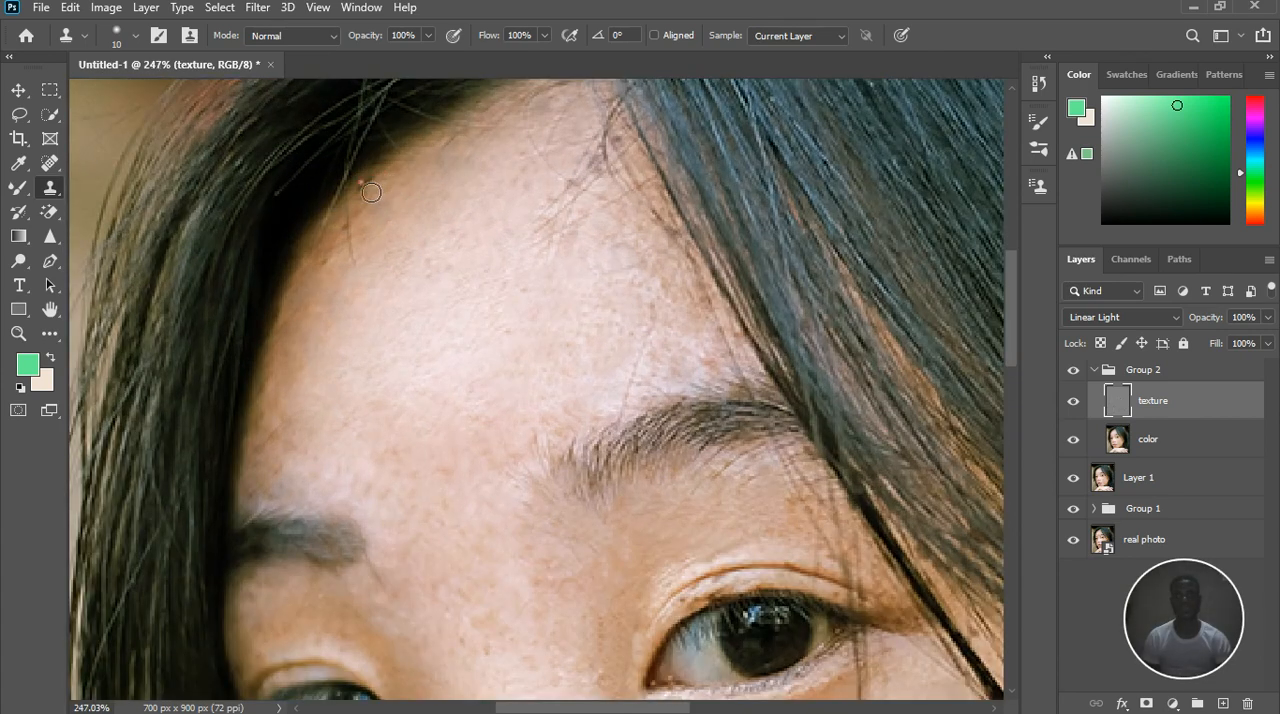
{"action": "left_click", "coordinate": [370, 192]}
{"action": "left_click", "coordinate": [407, 212], "text": "alt"}
{"action": "left_click", "coordinate": [357, 235]}
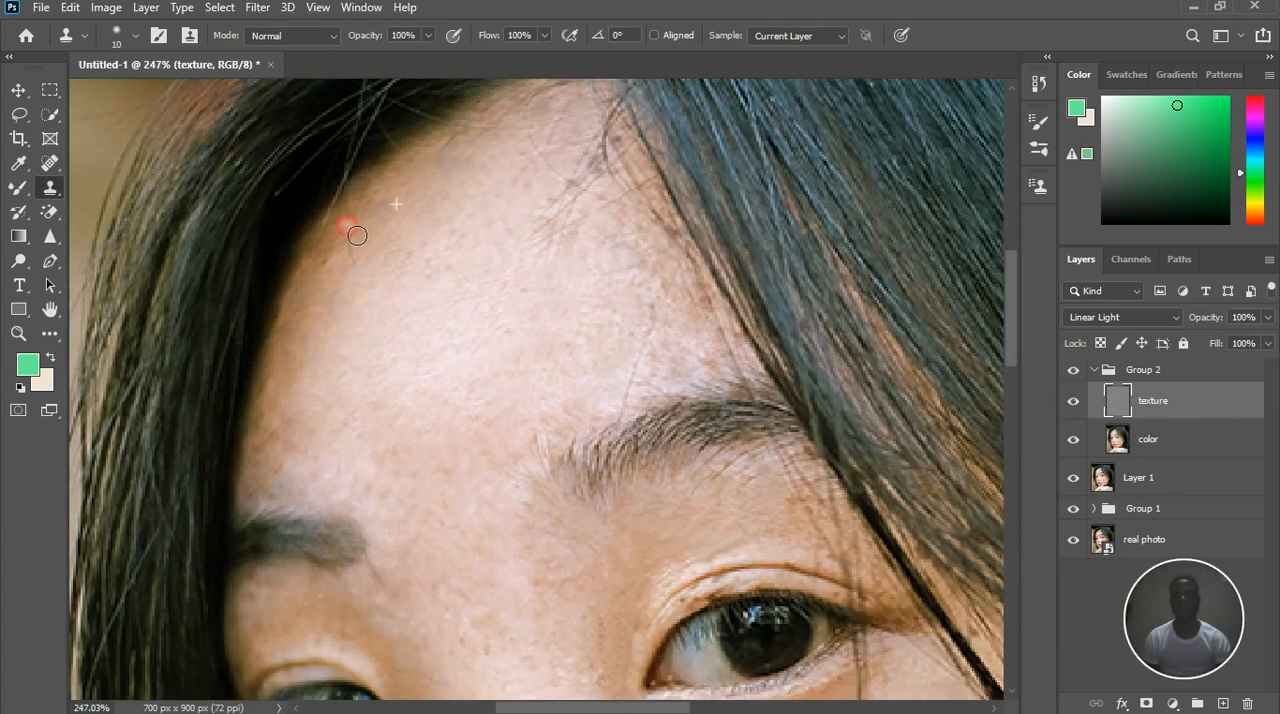
{"action": "left_click", "coordinate": [355, 270]}
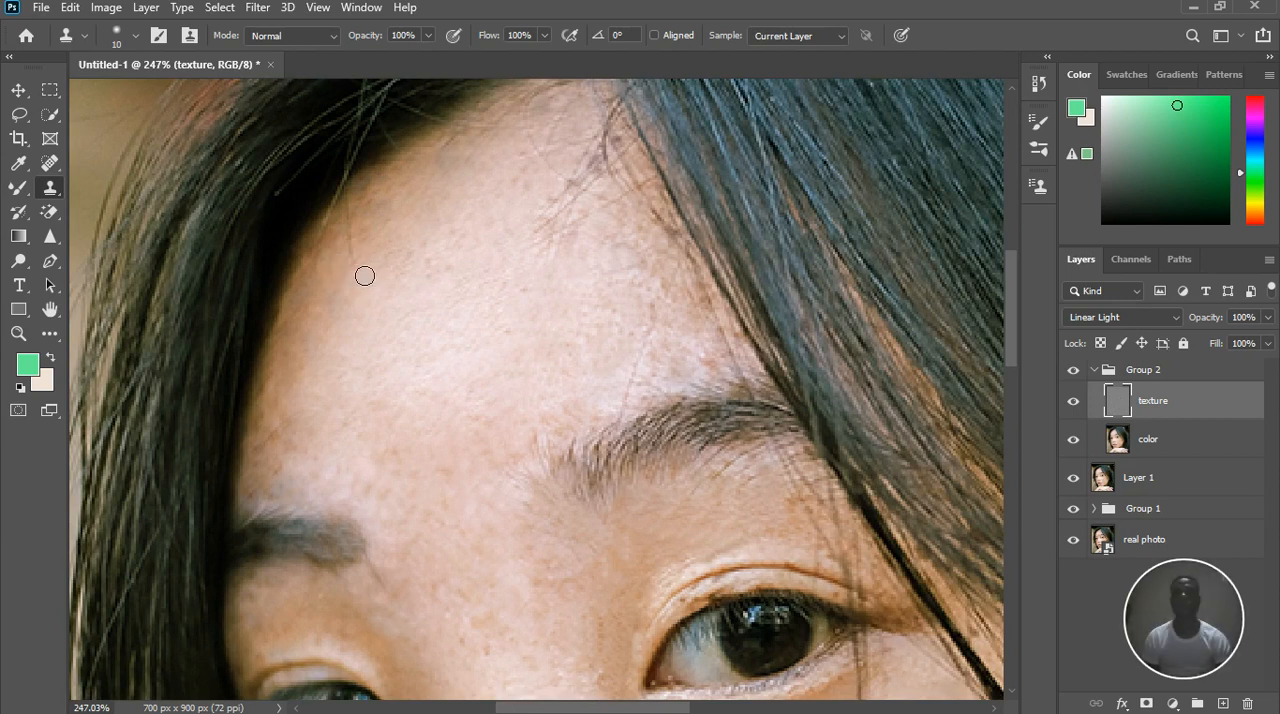
Clone skin texture over the fine hairs at the top of the forehead, just below the hair parting
{"action": "scroll", "coordinate": [614, 171], "scroll_direction": "up", "scroll_amount": 2}
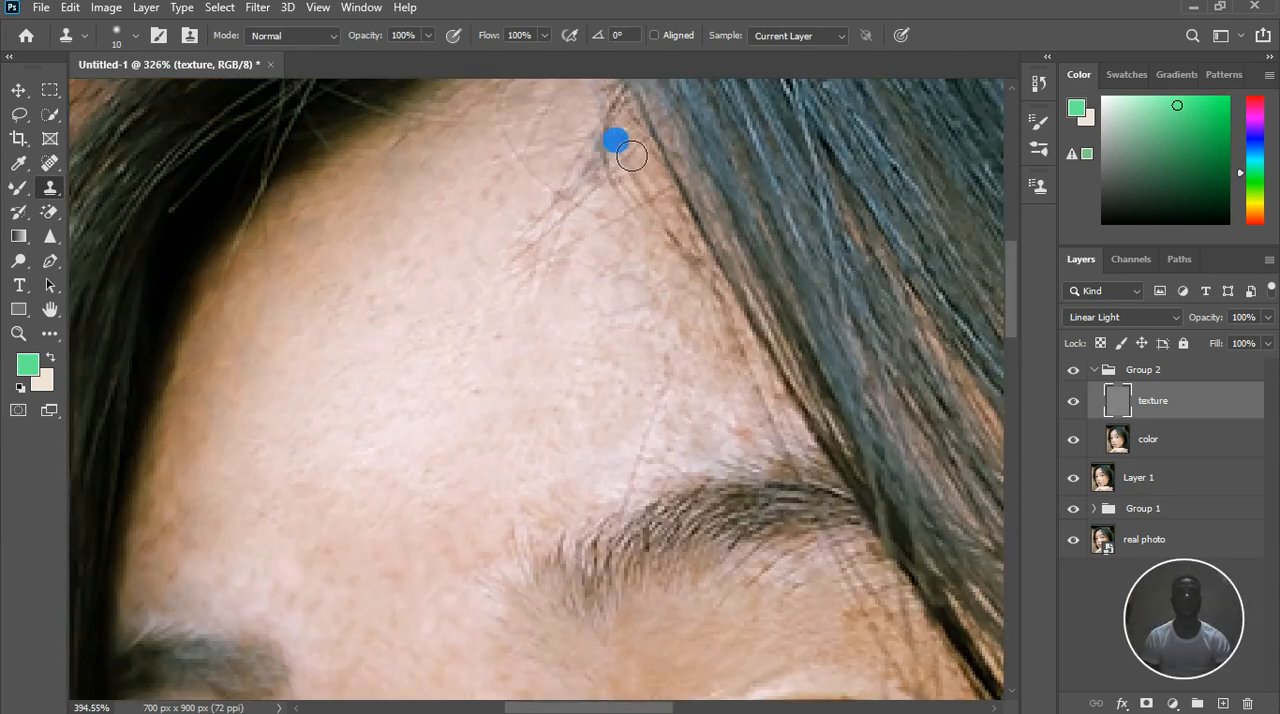
{"action": "left_click", "coordinate": [651, 206], "text": "alt"}
{"action": "left_click", "coordinate": [608, 192]}
{"action": "left_click", "coordinate": [637, 163], "text": "alt"}
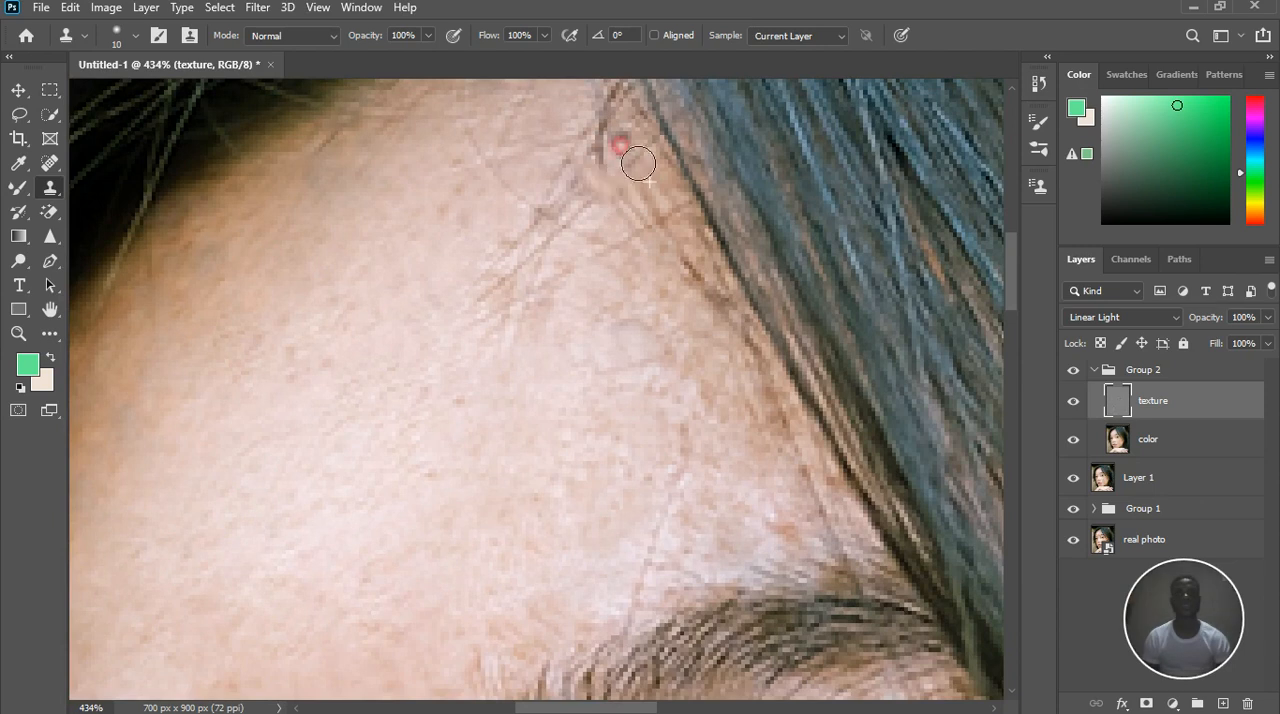
{"action": "left_click", "coordinate": [615, 169]}
{"action": "left_click", "coordinate": [611, 200]}
{"action": "left_click", "coordinate": [637, 257], "text": "alt"}
Clone out the wispy ends of the baby hairs where they spread onto the middle of the forehead
{"action": "left_click", "coordinate": [515, 249]}
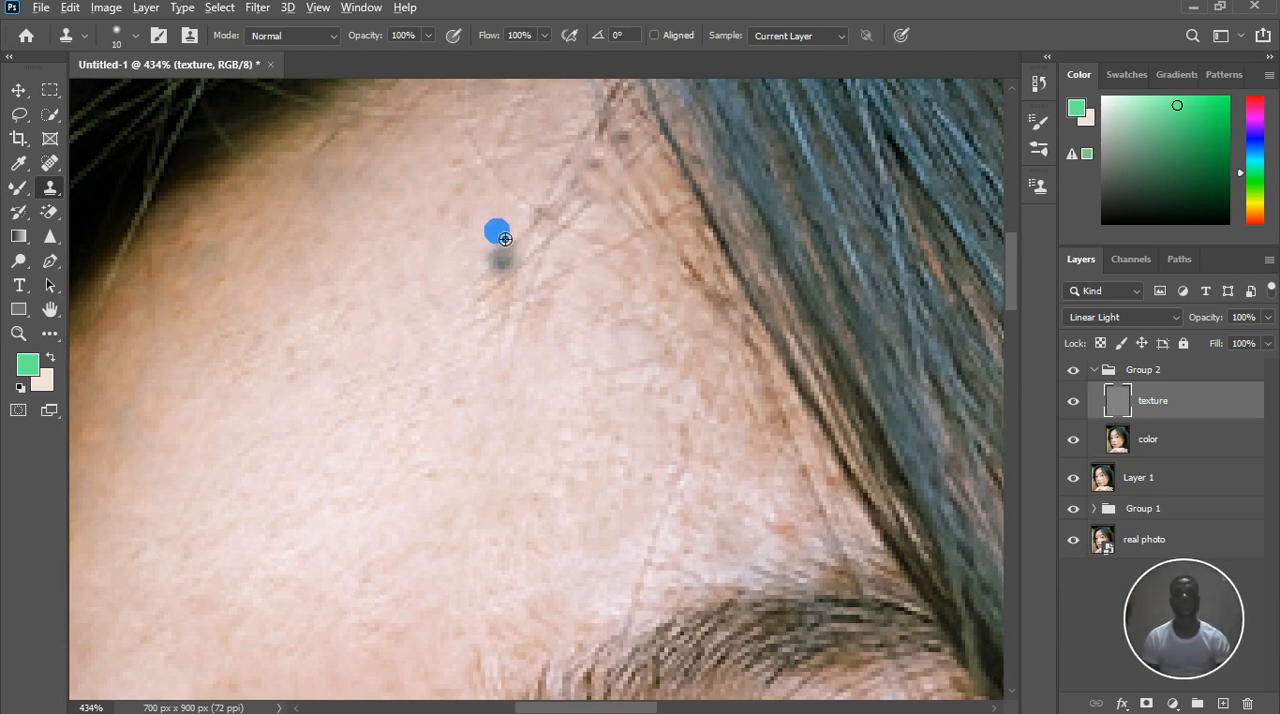
{"action": "left_click", "coordinate": [592, 258]}
{"action": "left_click", "coordinate": [609, 311], "text": "alt"}
{"action": "left_click", "coordinate": [578, 300]}
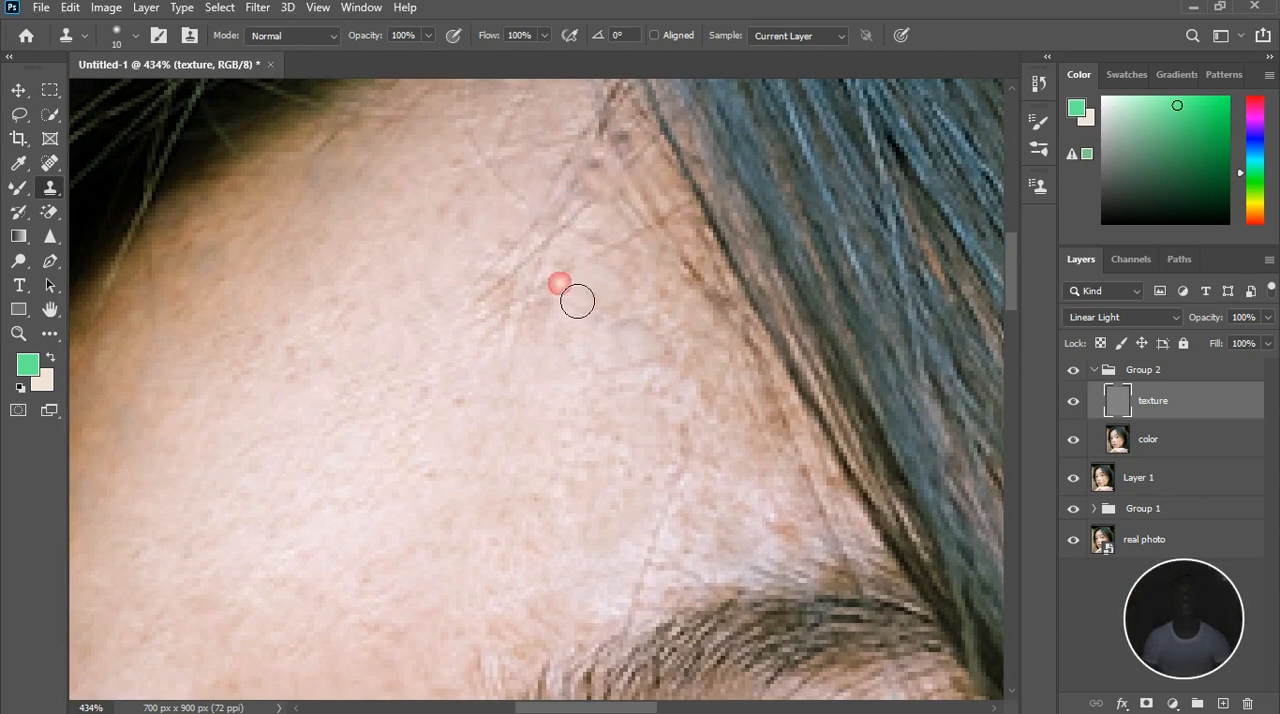
{"action": "left_click", "coordinate": [541, 263]}
{"action": "left_click", "coordinate": [583, 315], "text": "alt"}
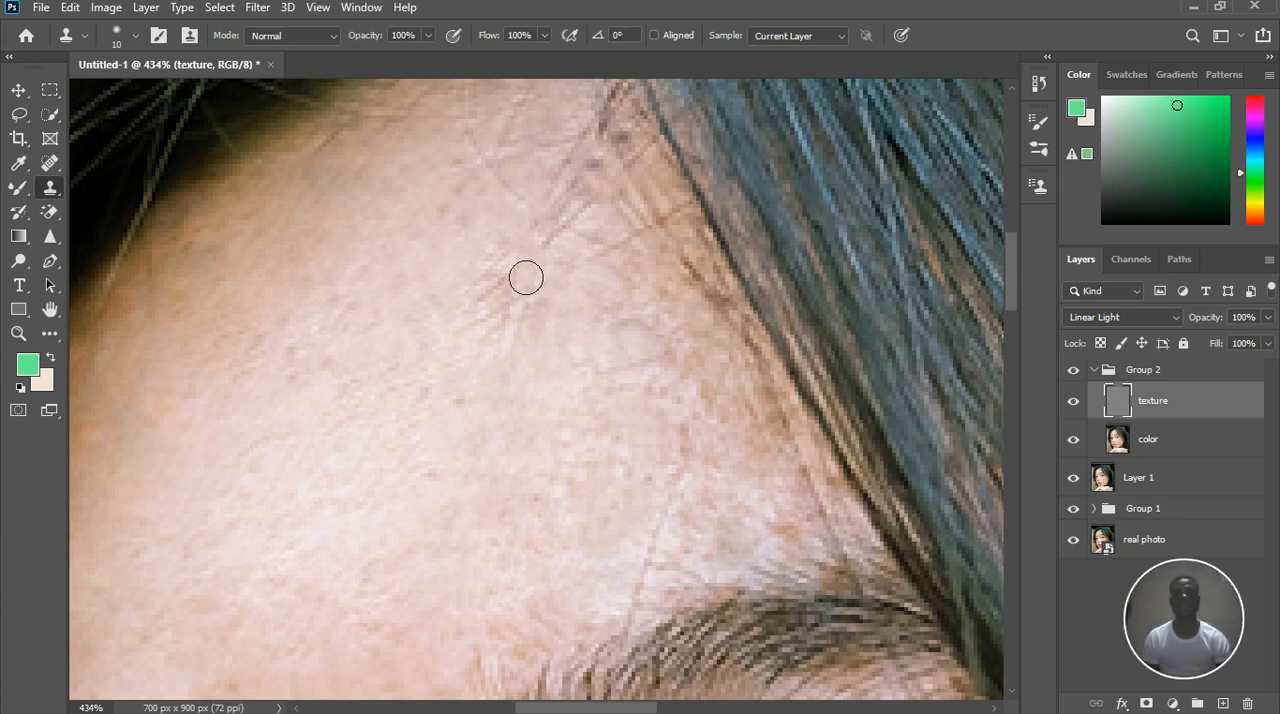
{"action": "left_click", "coordinate": [481, 283], "text": "alt"}
{"action": "left_click", "coordinate": [498, 298]}
{"action": "left_click", "coordinate": [527, 325]}
{"action": "left_click", "coordinate": [453, 356], "text": "alt"}
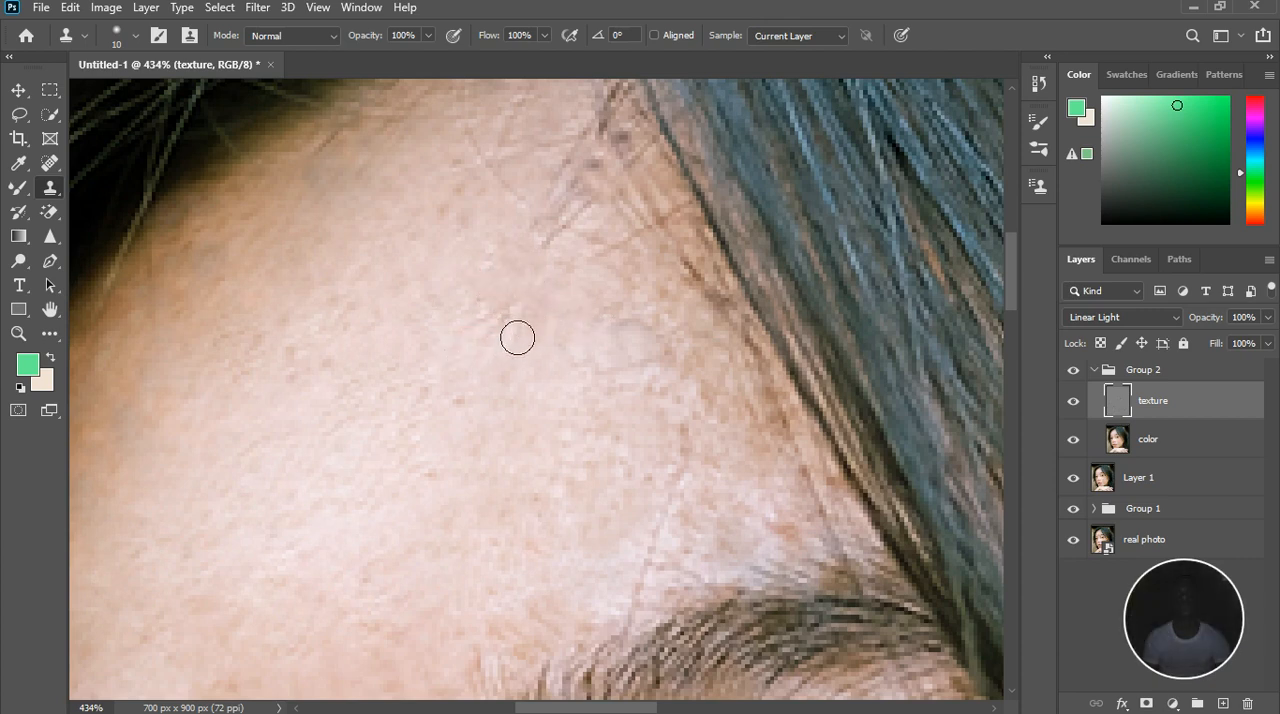
{"action": "left_click_drag", "start_coordinate": [517, 337], "coordinate": [510, 325]}
Clone clean skin over the short dark hair marks leading from the mid-forehead up to the parting
{"action": "left_click", "coordinate": [577, 330]}
{"action": "left_click", "coordinate": [609, 315]}
{"action": "left_click", "coordinate": [626, 286], "text": "alt"}
{"action": "left_click_drag", "start_coordinate": [636, 252], "coordinate": [629, 231]}
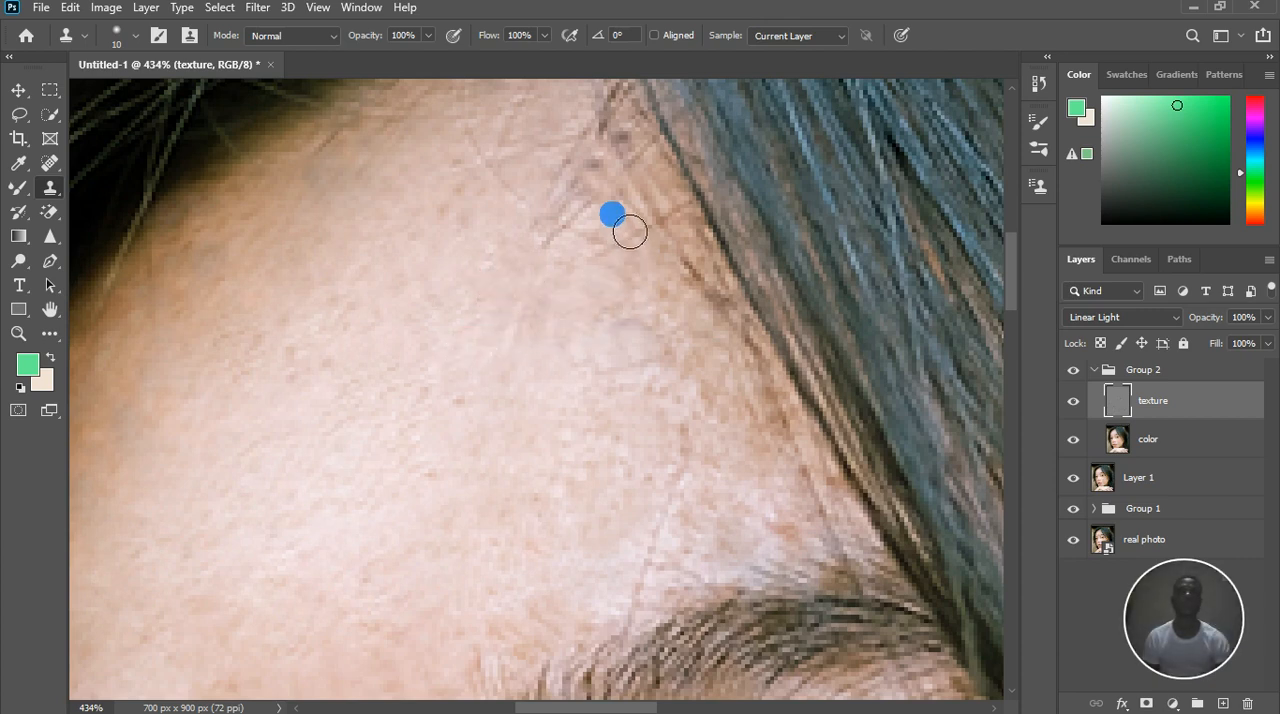
{"action": "left_click", "coordinate": [615, 210], "text": "alt"}
{"action": "left_click", "coordinate": [604, 175]}
{"action": "left_click", "coordinate": [625, 173]}
{"action": "left_click", "coordinate": [619, 136]}
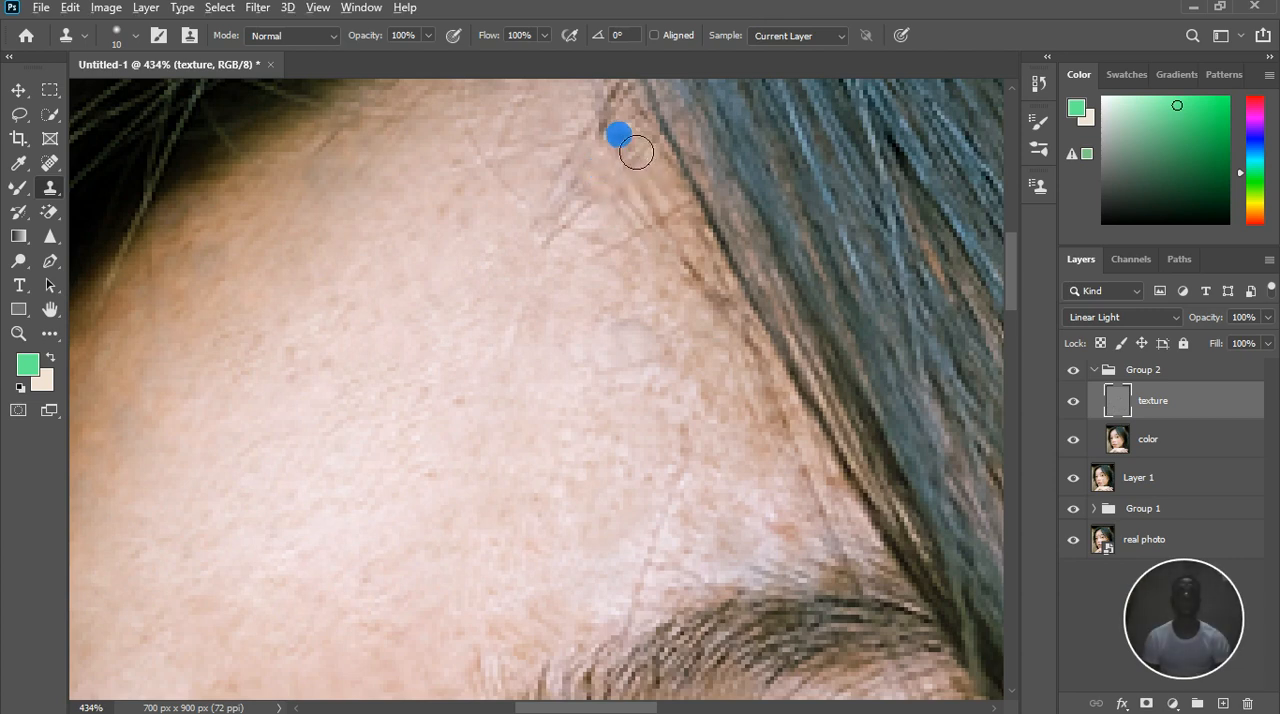
Clone over the remaining crossing hairs on the upper forehead beside the long hair's edge
{"action": "left_click", "coordinate": [650, 154]}
{"action": "left_click", "coordinate": [646, 220]}
{"action": "left_click", "coordinate": [609, 266]}
{"action": "left_click", "coordinate": [600, 246]}
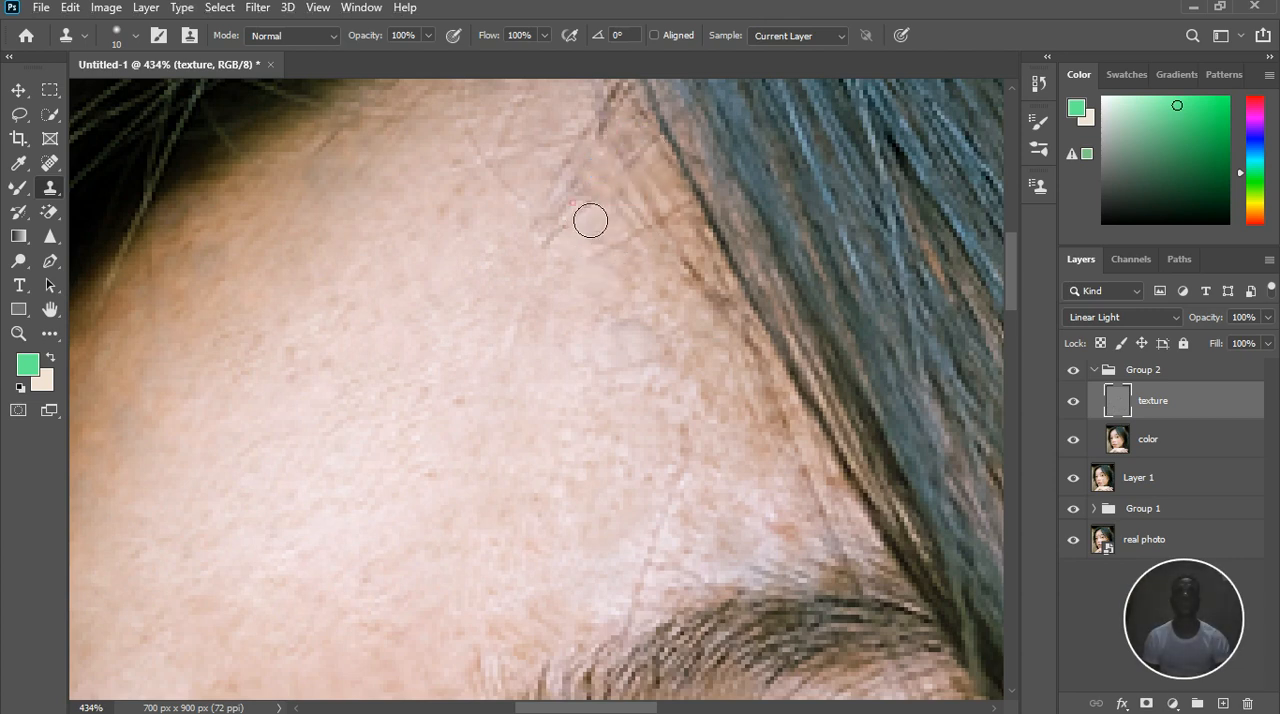
{"action": "left_click", "coordinate": [592, 217]}
{"action": "left_click", "coordinate": [587, 180]}
{"action": "scroll", "coordinate": [634, 263], "scroll_direction": "down", "scroll_amount": 8}
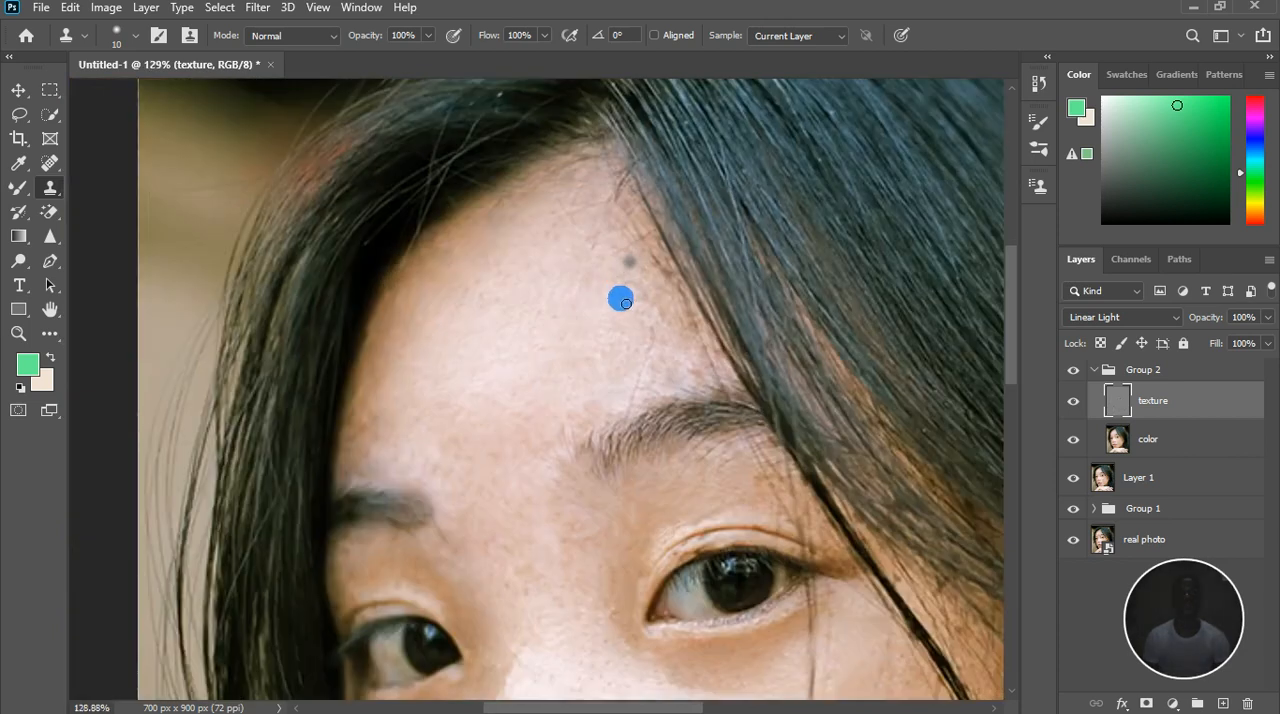
{"action": "scroll", "coordinate": [628, 313], "scroll_direction": "down", "scroll_amount": 3}
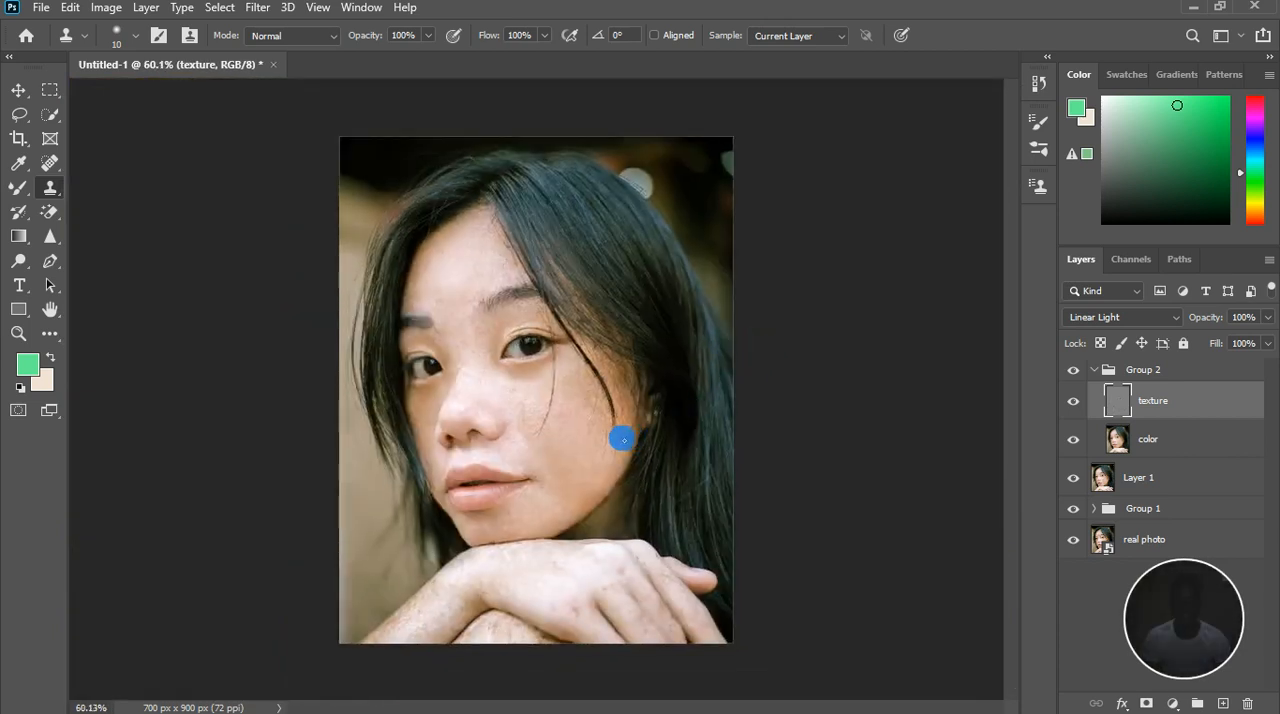
{"action": "scroll", "coordinate": [426, 597], "scroll_direction": "up", "scroll_amount": 4}
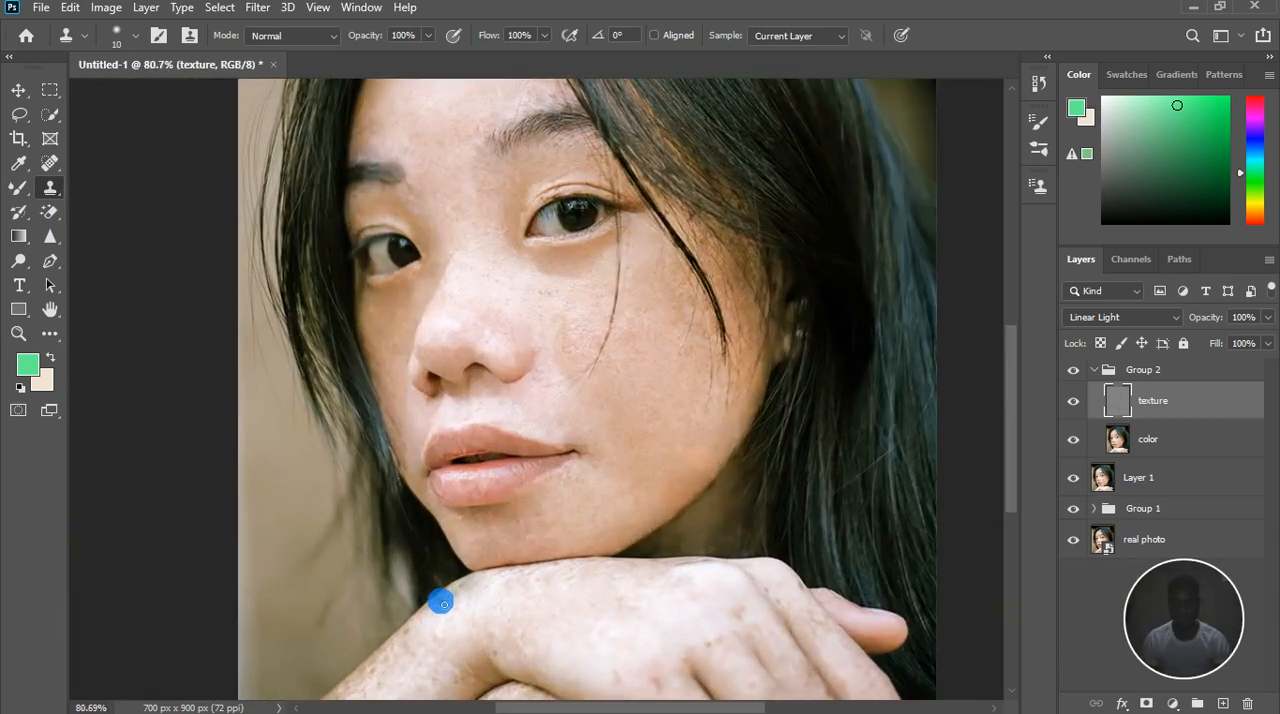
{"action": "scroll", "coordinate": [438, 605], "scroll_direction": "down", "scroll_amount": 2}
{"action": "scroll", "coordinate": [386, 689], "scroll_direction": "up", "scroll_amount": 4}
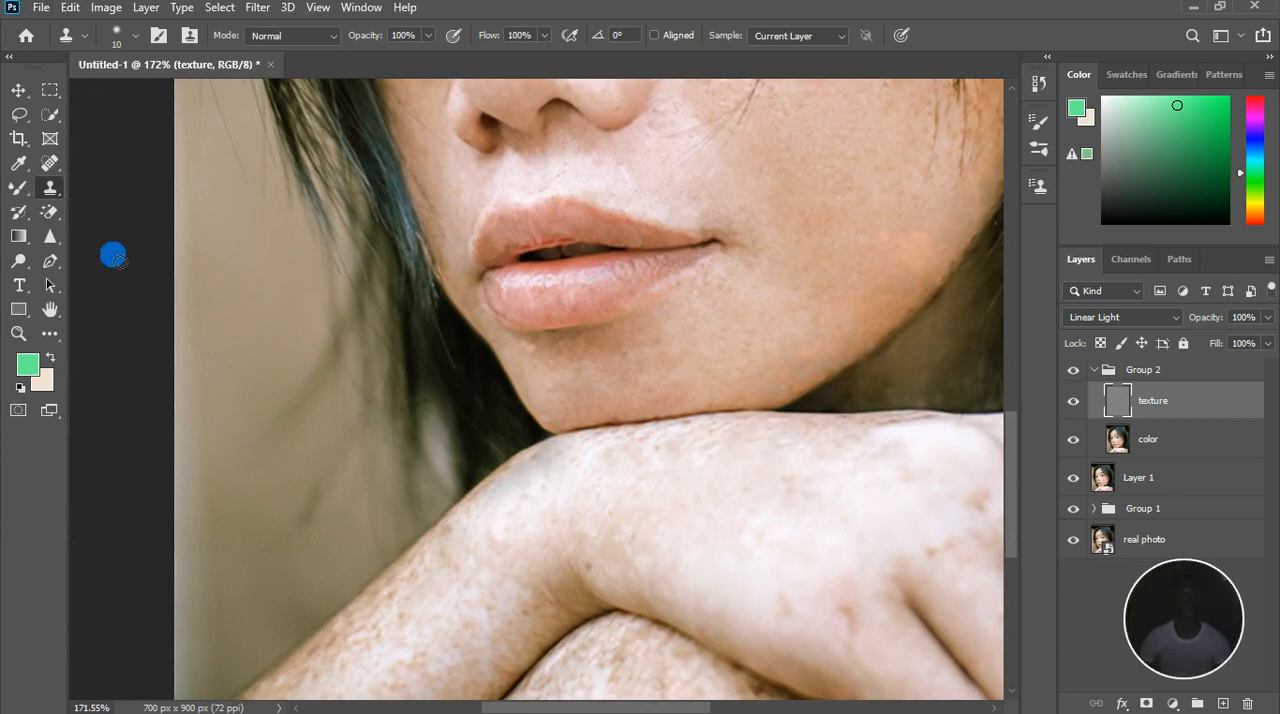
Smooth the skin on the forearm and the back of the hand on the texture layer with the Mixer Brush
{"action": "left_click", "coordinate": [18, 190]}
{"action": "scroll", "coordinate": [514, 386], "scroll_direction": "down", "scroll_amount": 3}
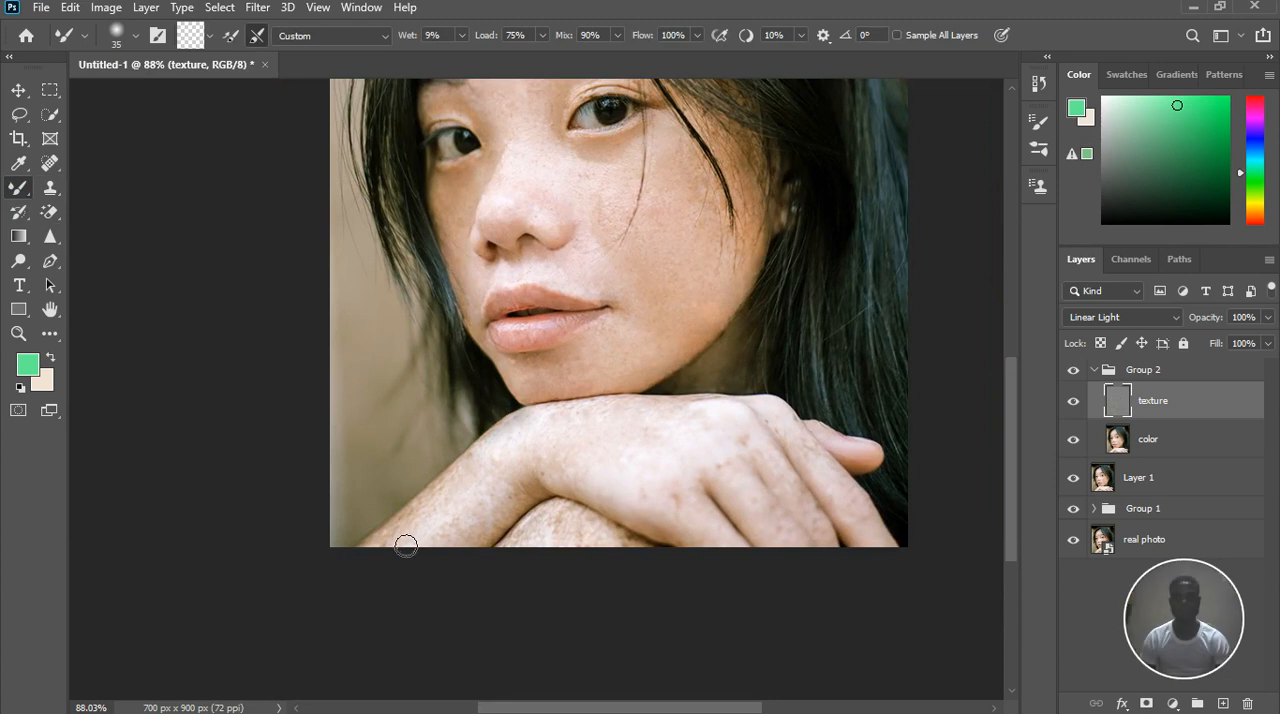
{"action": "left_click", "coordinate": [1180, 440]}
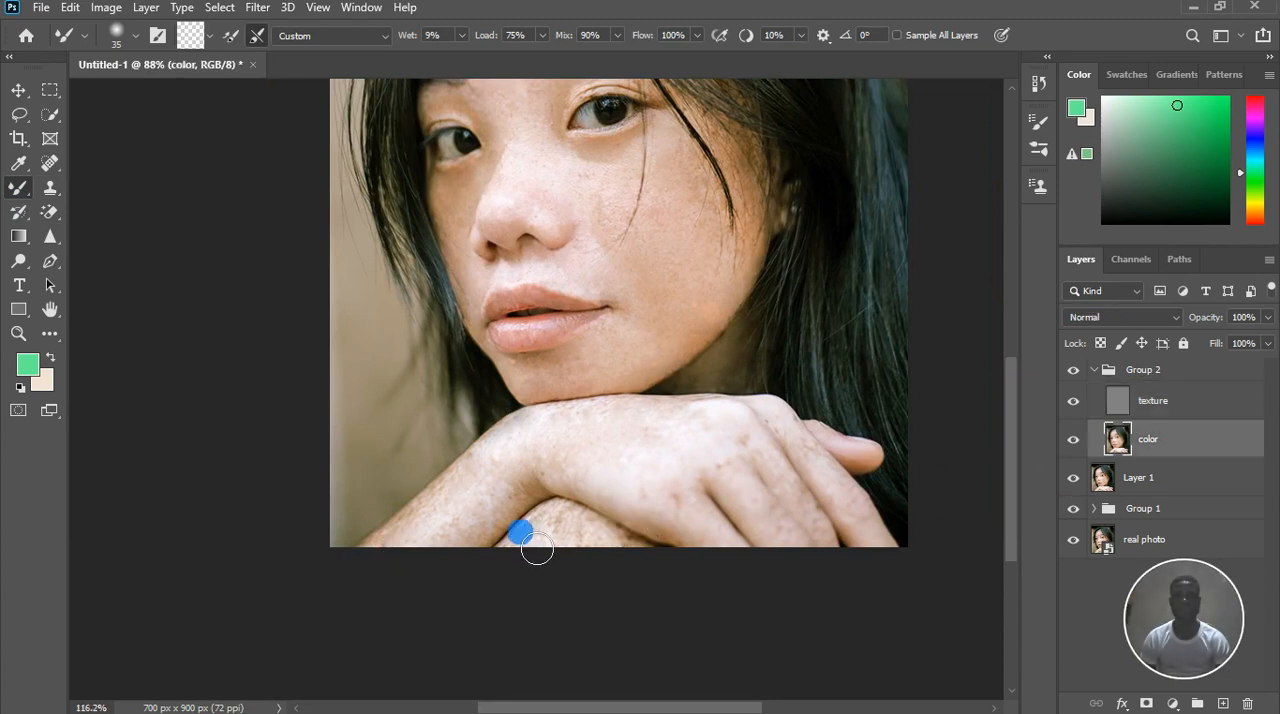
{"action": "scroll", "coordinate": [505, 510], "scroll_direction": "up", "scroll_amount": 2}
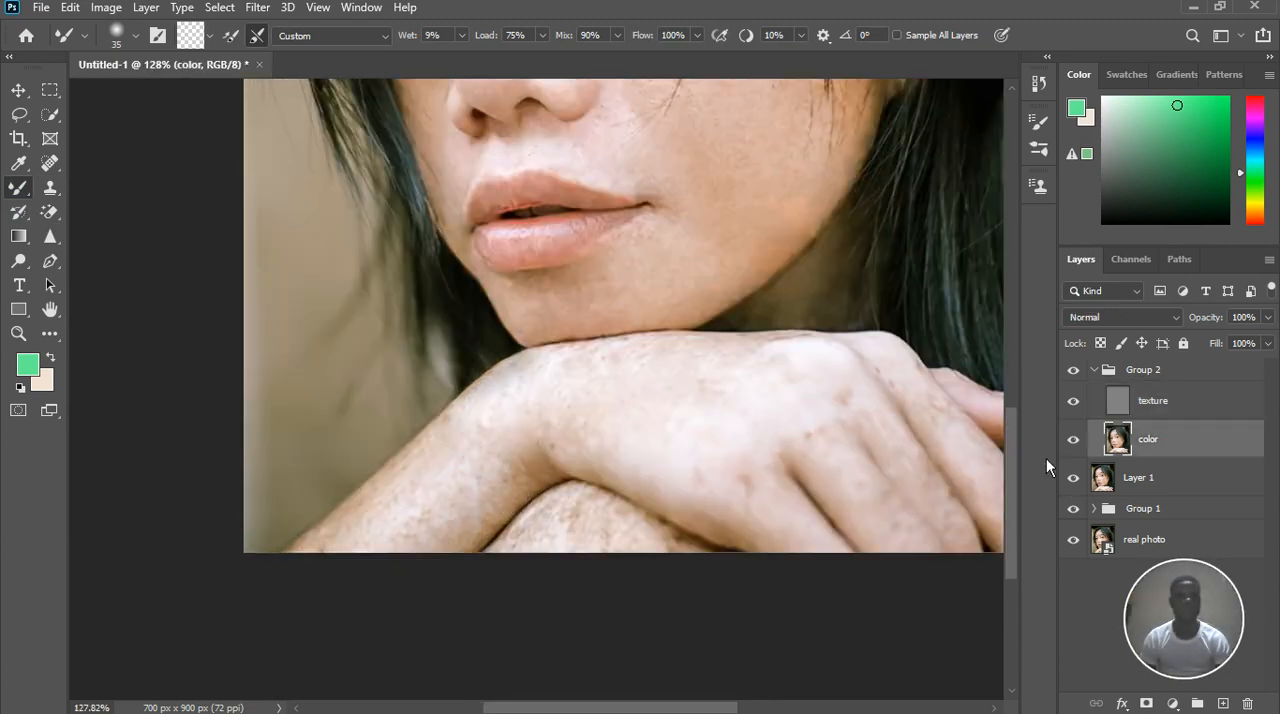
{"action": "left_click", "coordinate": [1164, 408]}
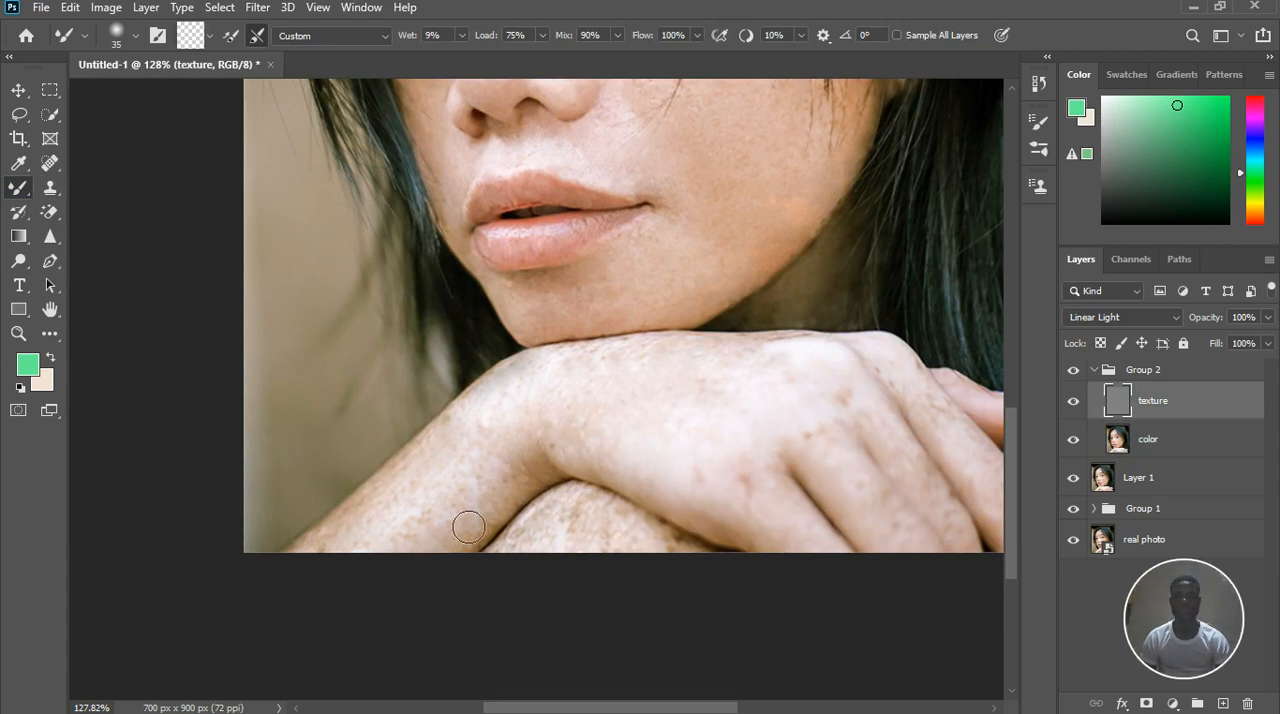
{"action": "left_click_drag", "start_coordinate": [482, 543], "coordinate": [478, 443]}
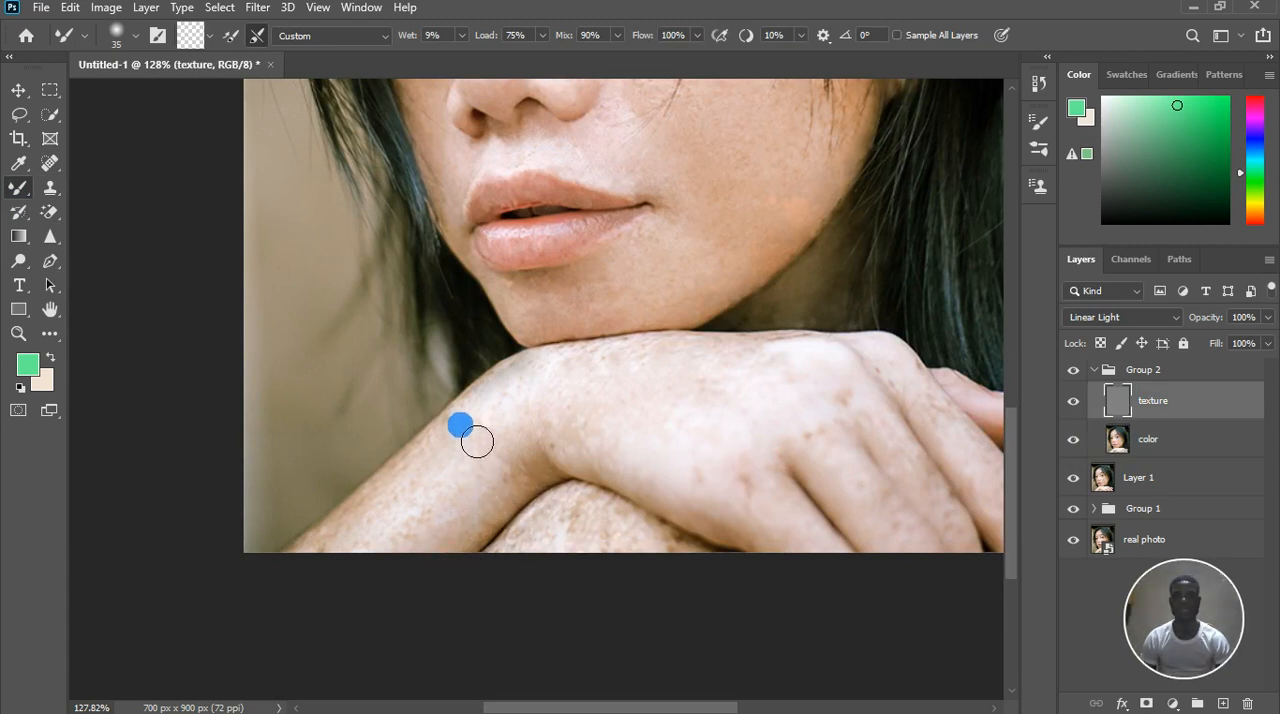
{"action": "left_click_drag", "start_coordinate": [446, 530], "coordinate": [477, 477]}
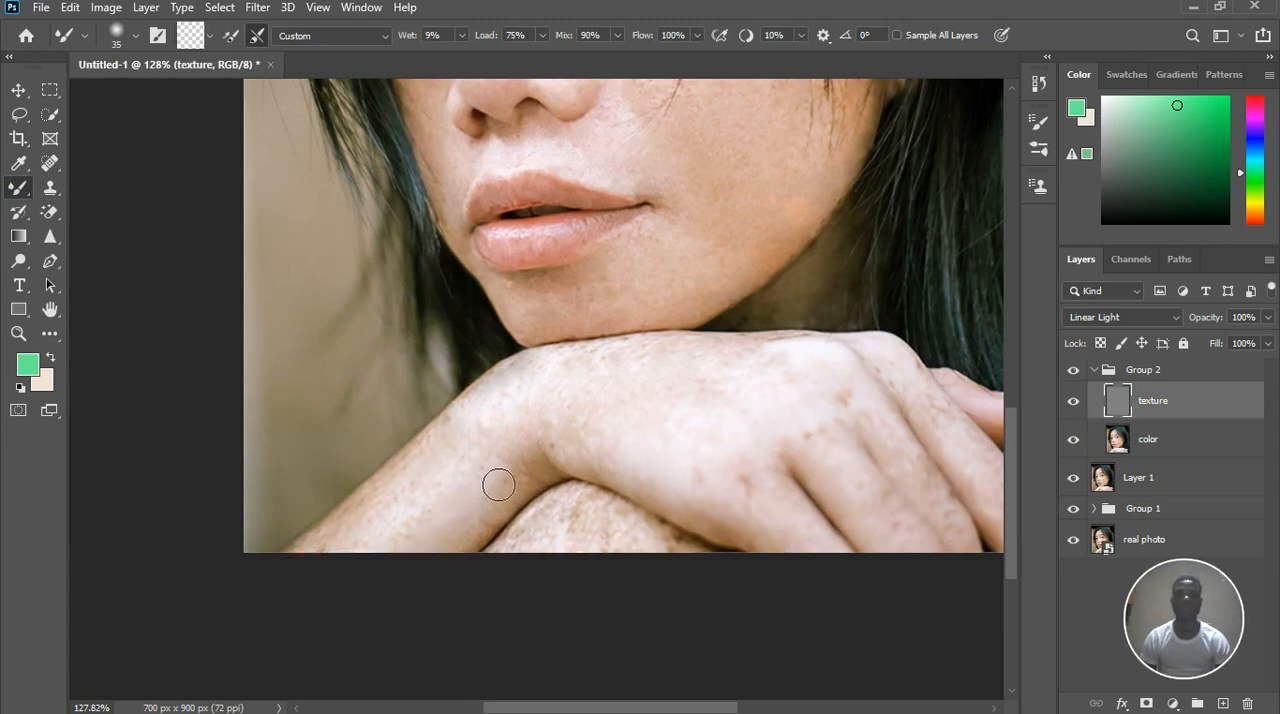
{"action": "left_click_drag", "start_coordinate": [672, 504], "coordinate": [650, 428]}
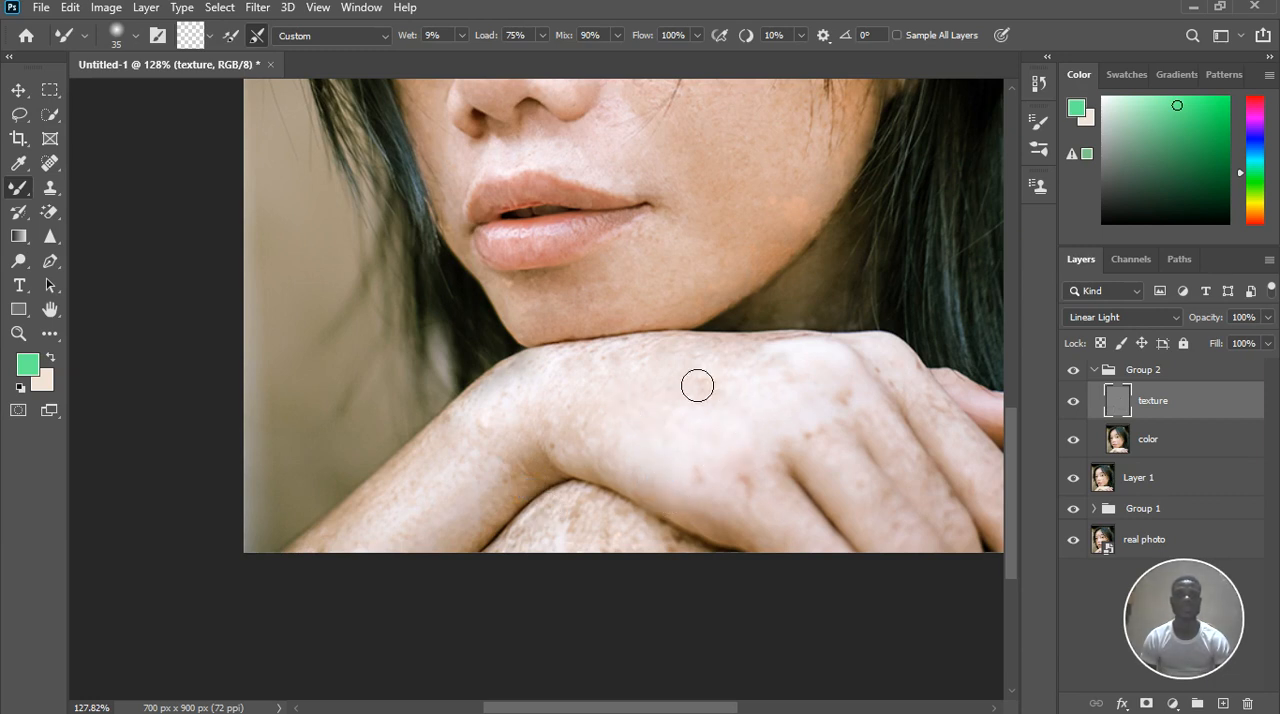
{"action": "left_click_drag", "start_coordinate": [753, 384], "coordinate": [609, 384]}
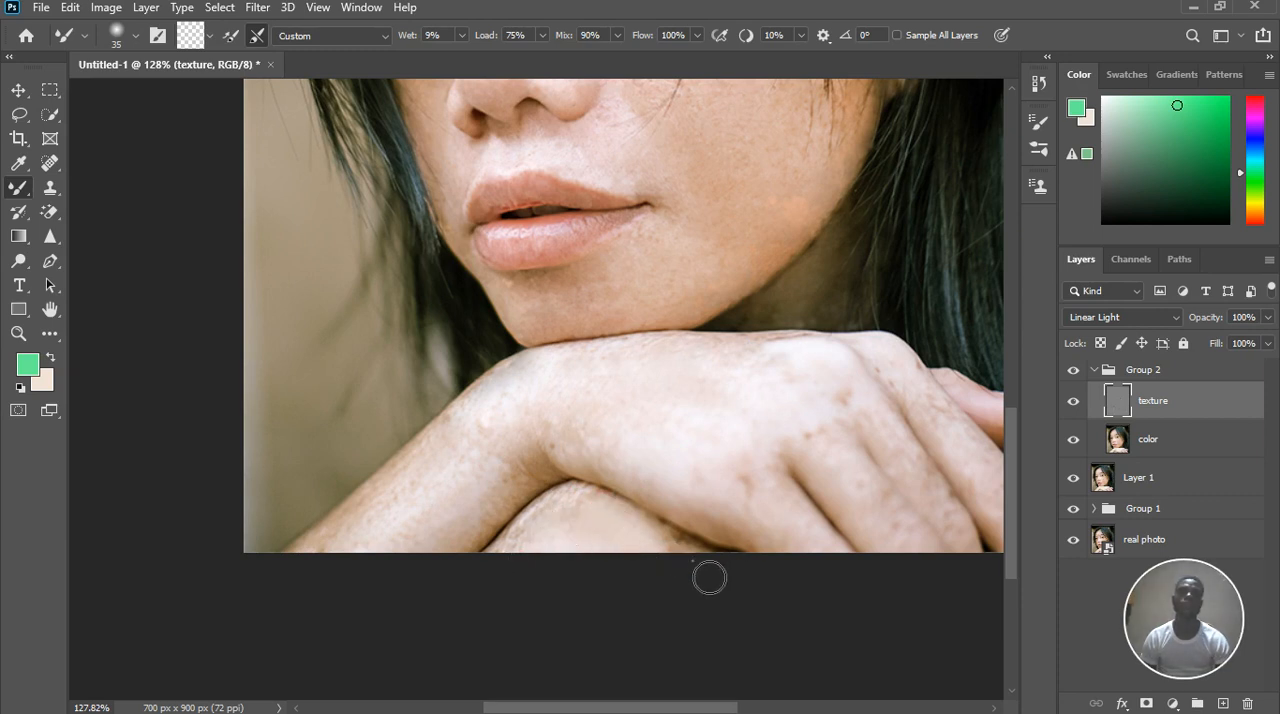
Blend the texture layer's skin on the forehead above the left brow and around the left eye with the Mixer Brush
{"action": "scroll", "coordinate": [704, 542], "scroll_direction": "down", "scroll_amount": 5}
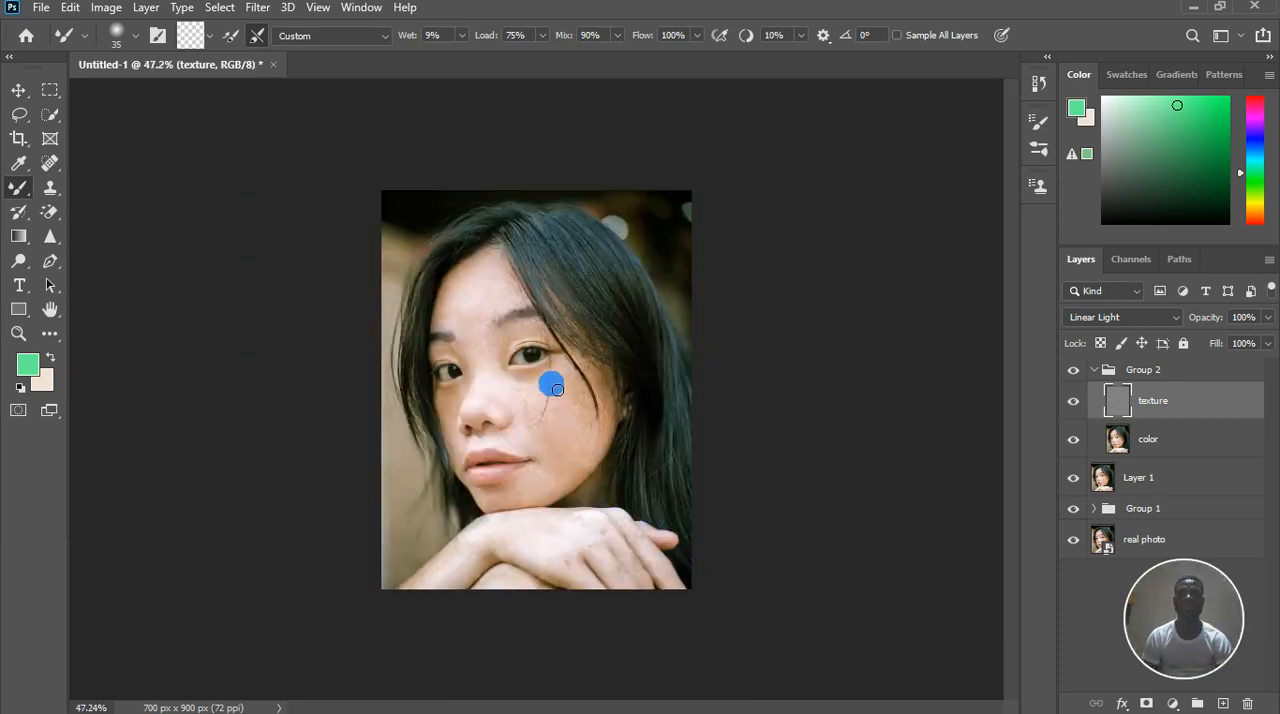
{"action": "scroll", "coordinate": [557, 389], "scroll_direction": "up", "scroll_amount": 5}
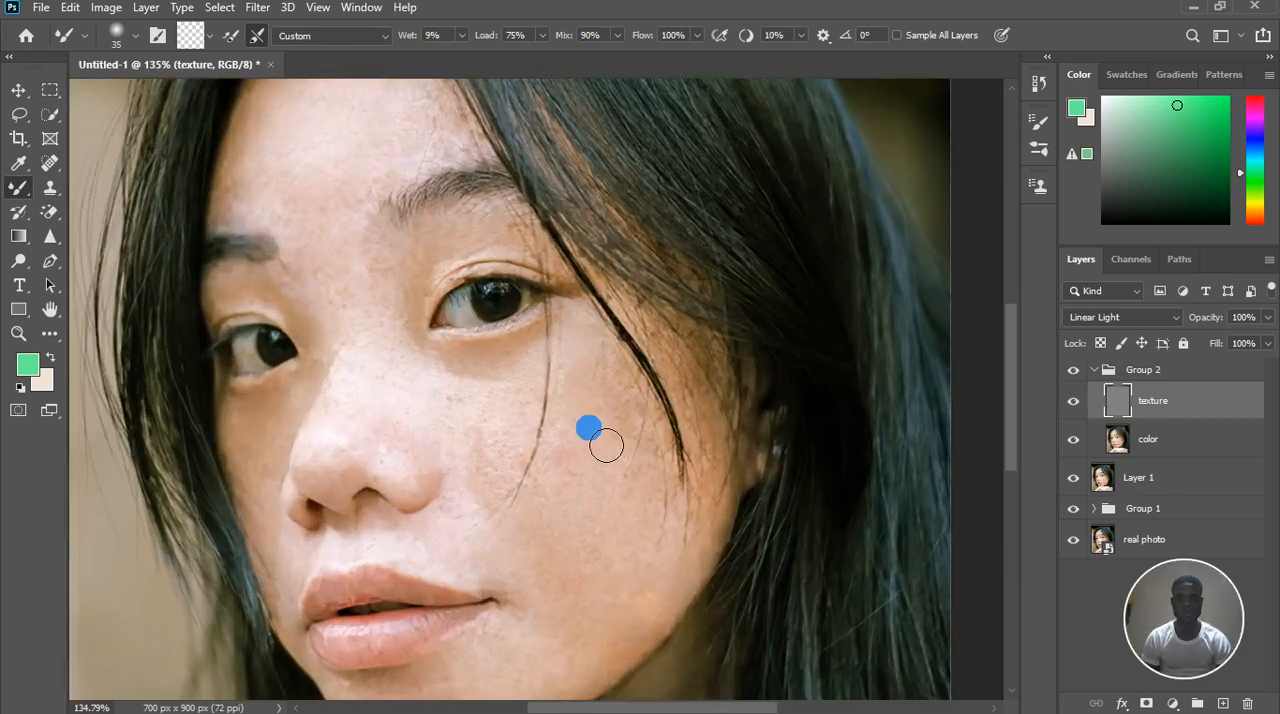
{"action": "scroll", "coordinate": [606, 445], "scroll_direction": "up", "scroll_amount": 2}
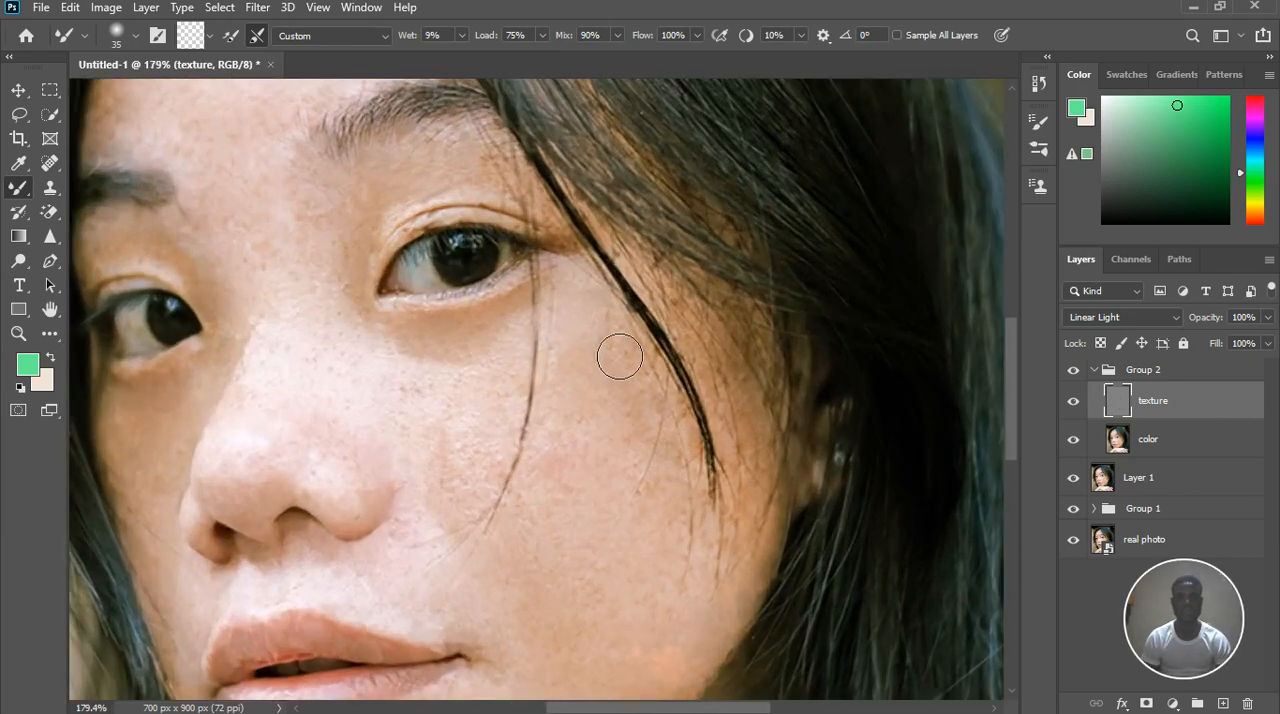
{"action": "scroll", "coordinate": [645, 475], "scroll_direction": "down", "scroll_amount": 3}
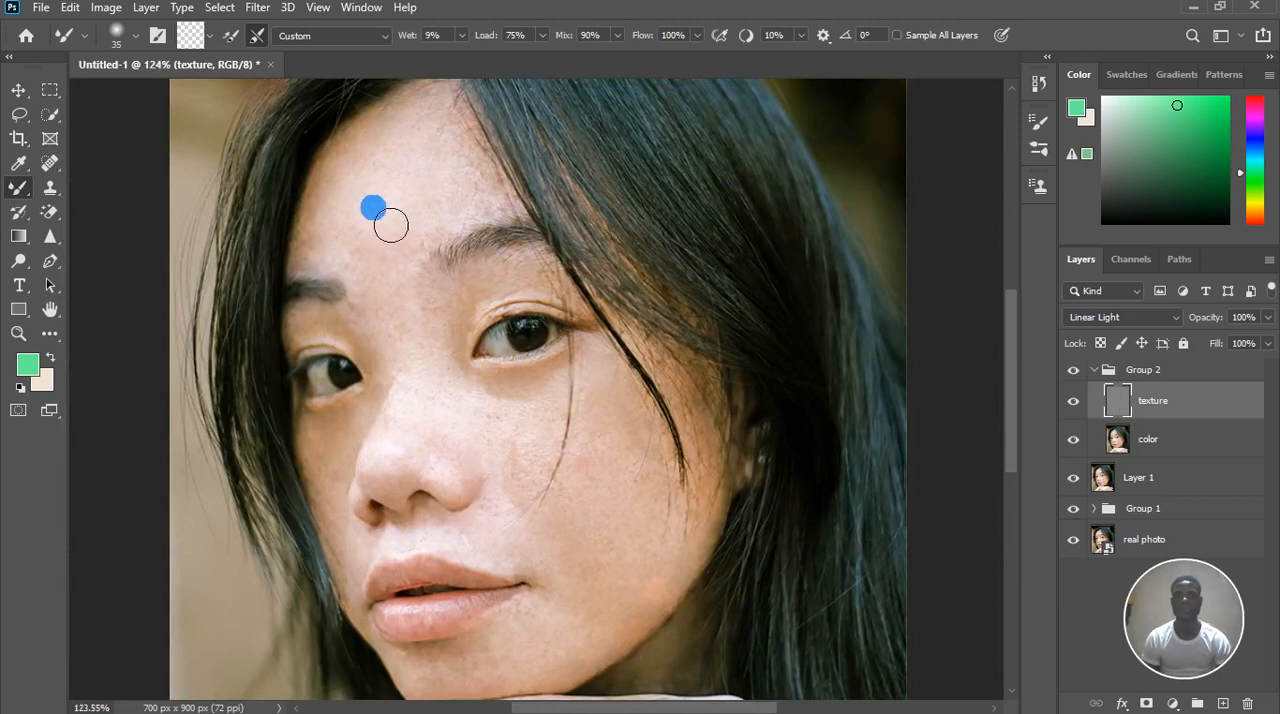
{"action": "scroll", "coordinate": [391, 225], "scroll_direction": "up", "scroll_amount": 2}
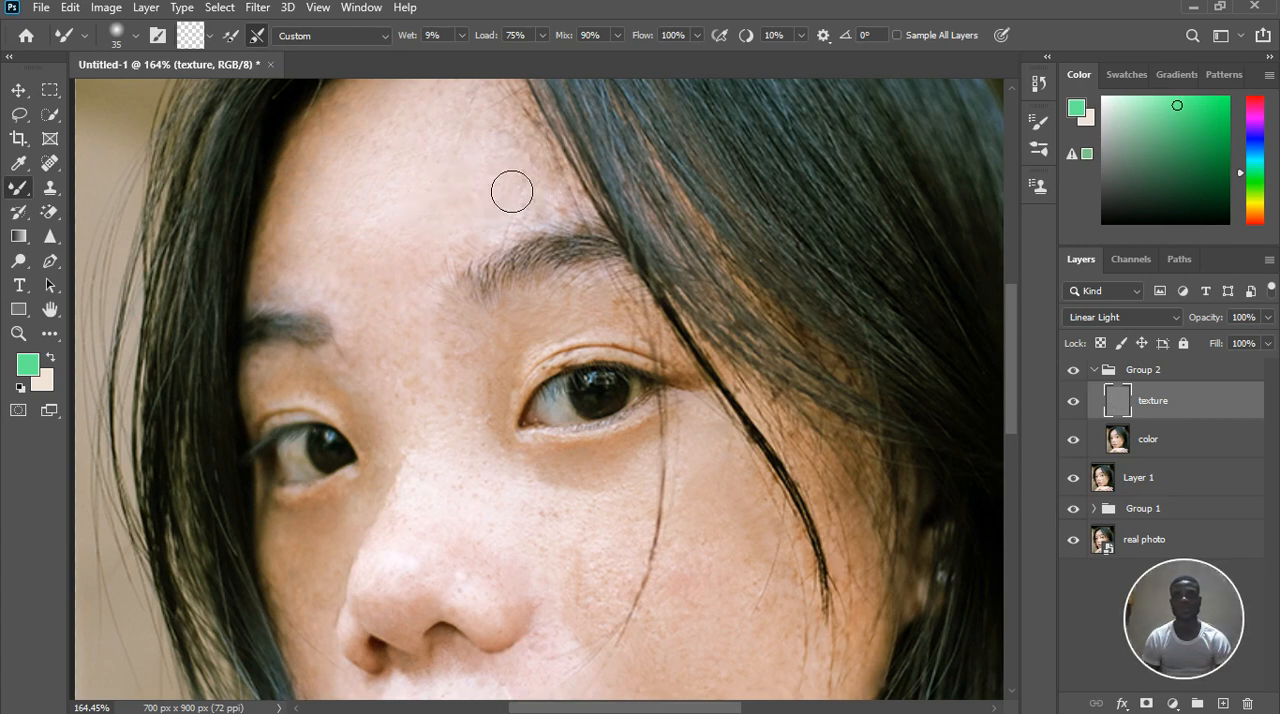
{"action": "scroll", "coordinate": [478, 240], "scroll_direction": "down", "scroll_amount": 3}
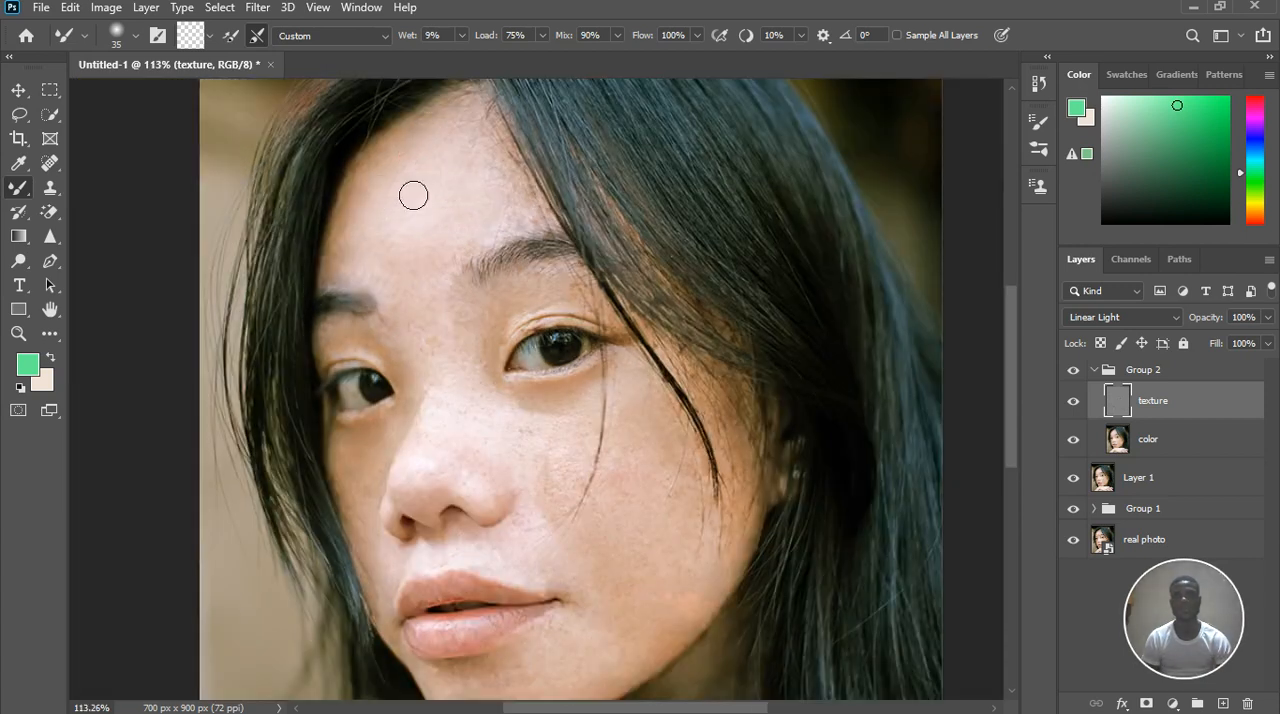
{"action": "mouse_move", "coordinate": [401, 249]}
{"action": "left_mouse_down"}
{"action": "mouse_move", "coordinate": [366, 272]}
{"action": "mouse_move", "coordinate": [412, 316]}
{"action": "mouse_move", "coordinate": [357, 286]}
{"action": "left_mouse_up"}
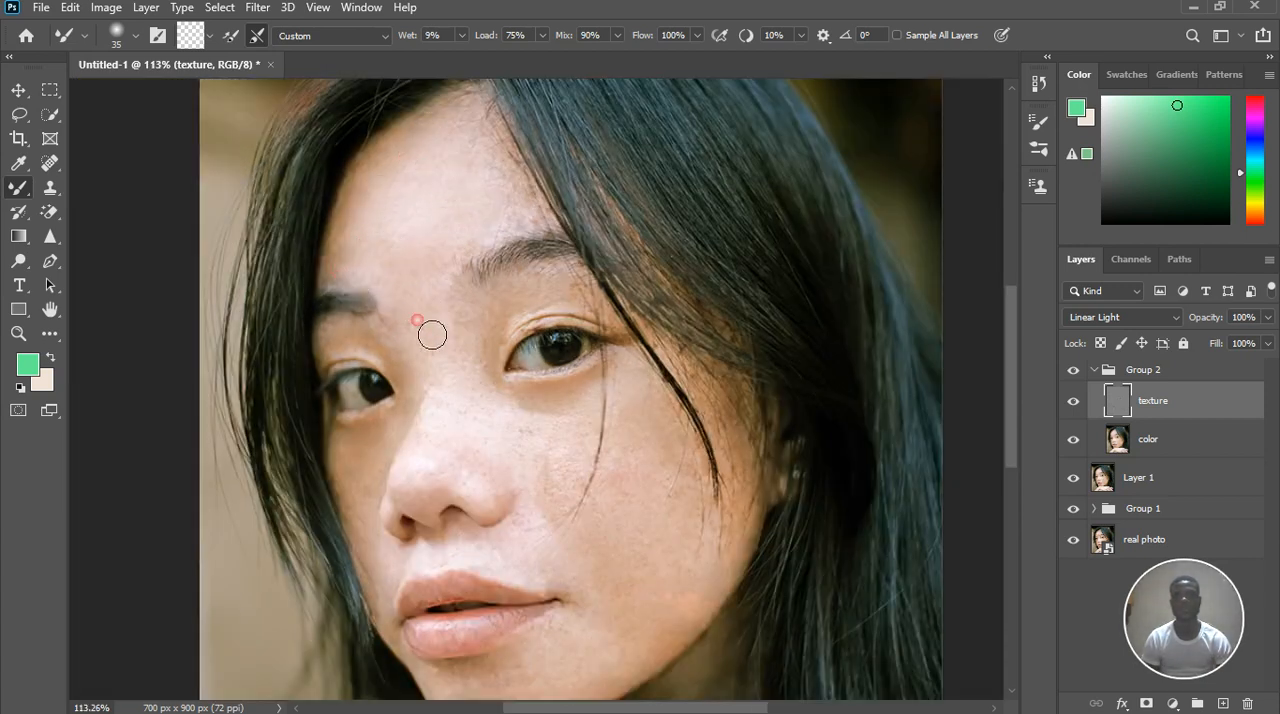
{"action": "mouse_move", "coordinate": [401, 364]}
{"action": "left_mouse_down"}
{"action": "mouse_move", "coordinate": [334, 355]}
{"action": "mouse_move", "coordinate": [324, 338]}
{"action": "left_mouse_up"}
Reduce the Mixer Brush to 20 px and smooth the skin between the brows and beneath the right brow on the texture layer
{"action": "scroll", "coordinate": [396, 358], "scroll_direction": "up", "scroll_amount": 3}
{"action": "key", "text": "bracketleft"}
{"action": "key", "text": "bracketleft"}
{"action": "key", "text": "bracketleft"}
{"action": "left_click_drag", "start_coordinate": [515, 285], "coordinate": [568, 268]}
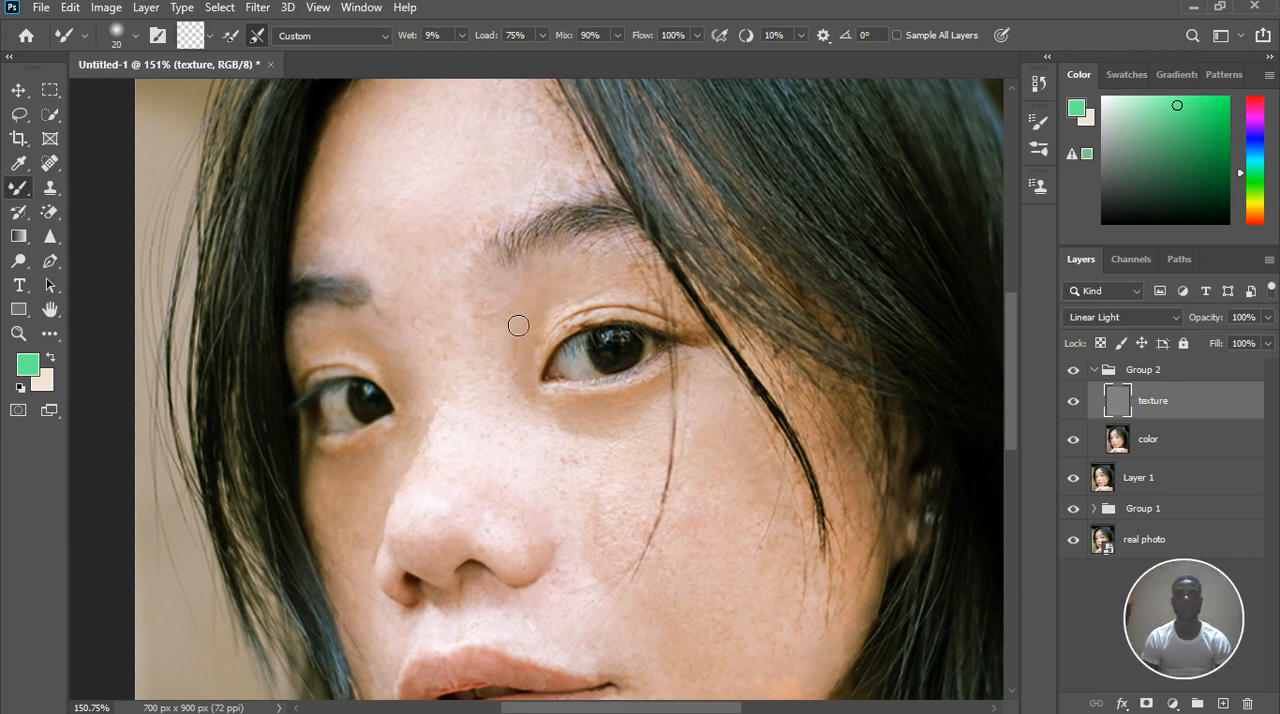
{"action": "left_click", "coordinate": [483, 288]}
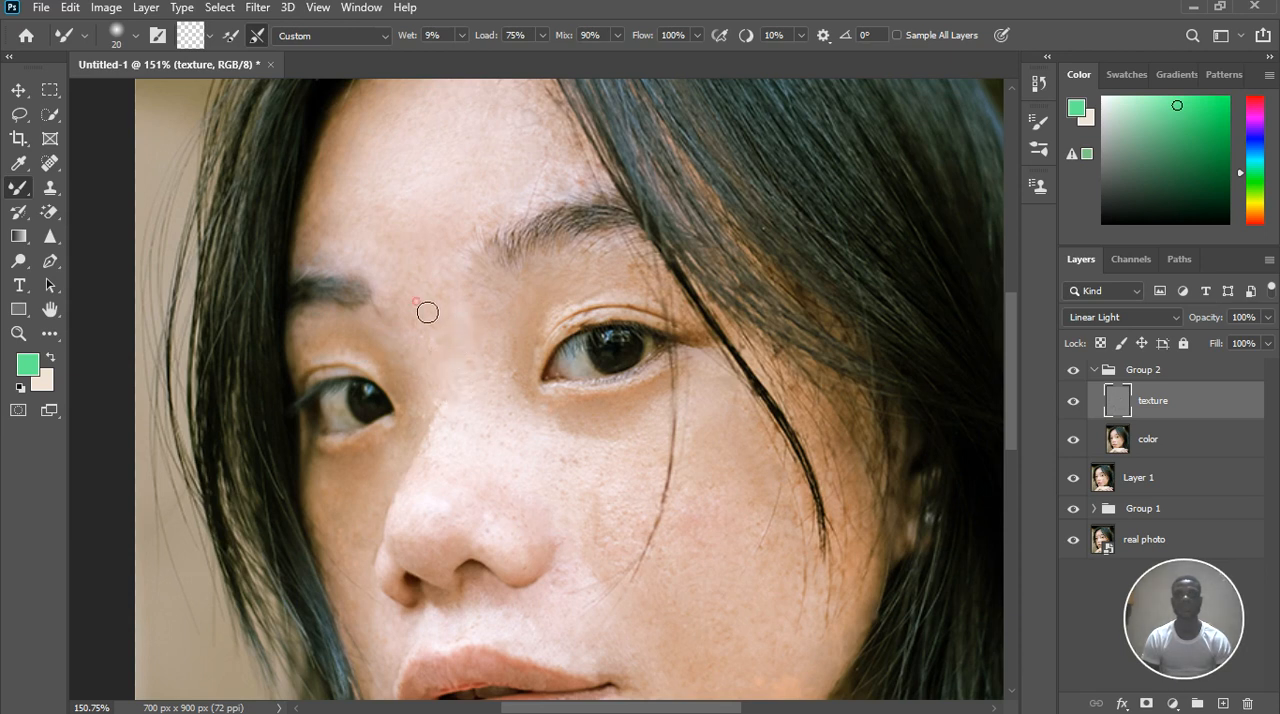
{"action": "left_click_drag", "start_coordinate": [615, 271], "coordinate": [626, 283]}
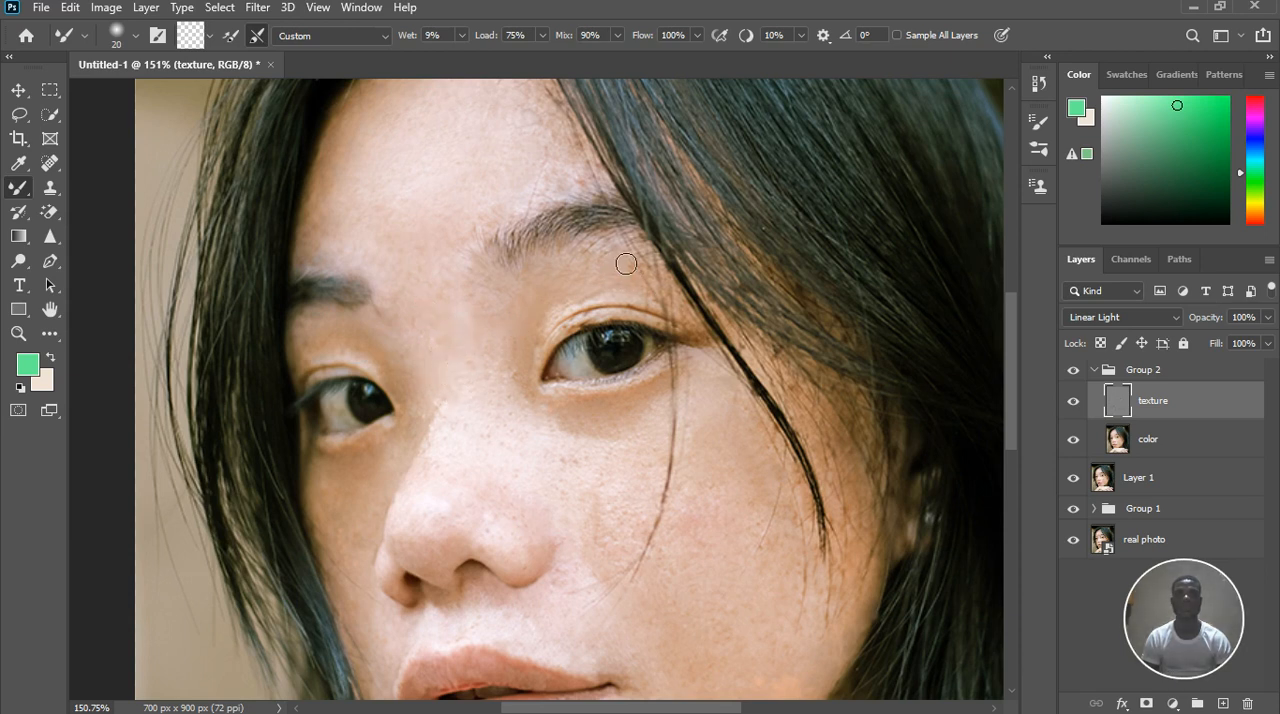
Smooth the remaining uneven texture on the right cheek, jaw and nose with the 20 px Mixer Brush
{"action": "scroll", "coordinate": [587, 291], "scroll_direction": "down", "scroll_amount": 5}
{"action": "scroll", "coordinate": [634, 520], "scroll_direction": "up", "scroll_amount": 5}
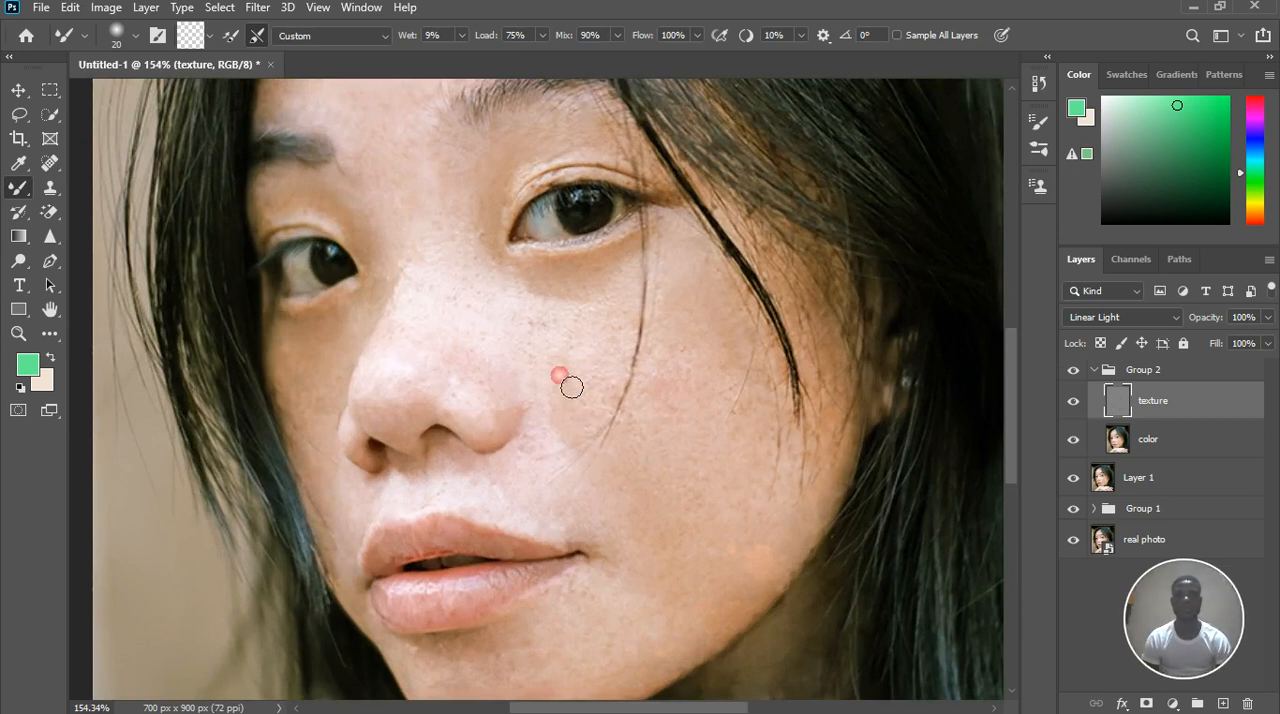
{"action": "left_click_drag", "start_coordinate": [705, 351], "coordinate": [717, 363]}
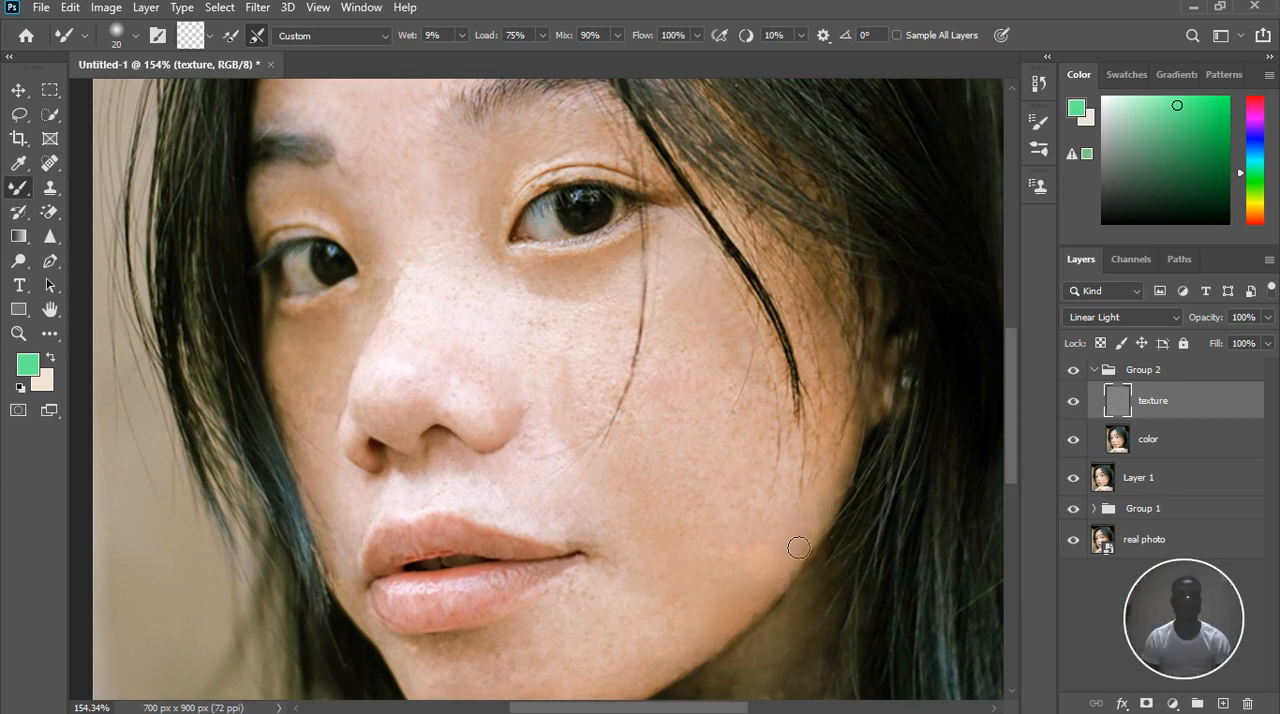
{"action": "scroll", "coordinate": [705, 586], "scroll_direction": "down", "scroll_amount": 3}
{"action": "scroll", "coordinate": [508, 670], "scroll_direction": "up", "scroll_amount": 5}
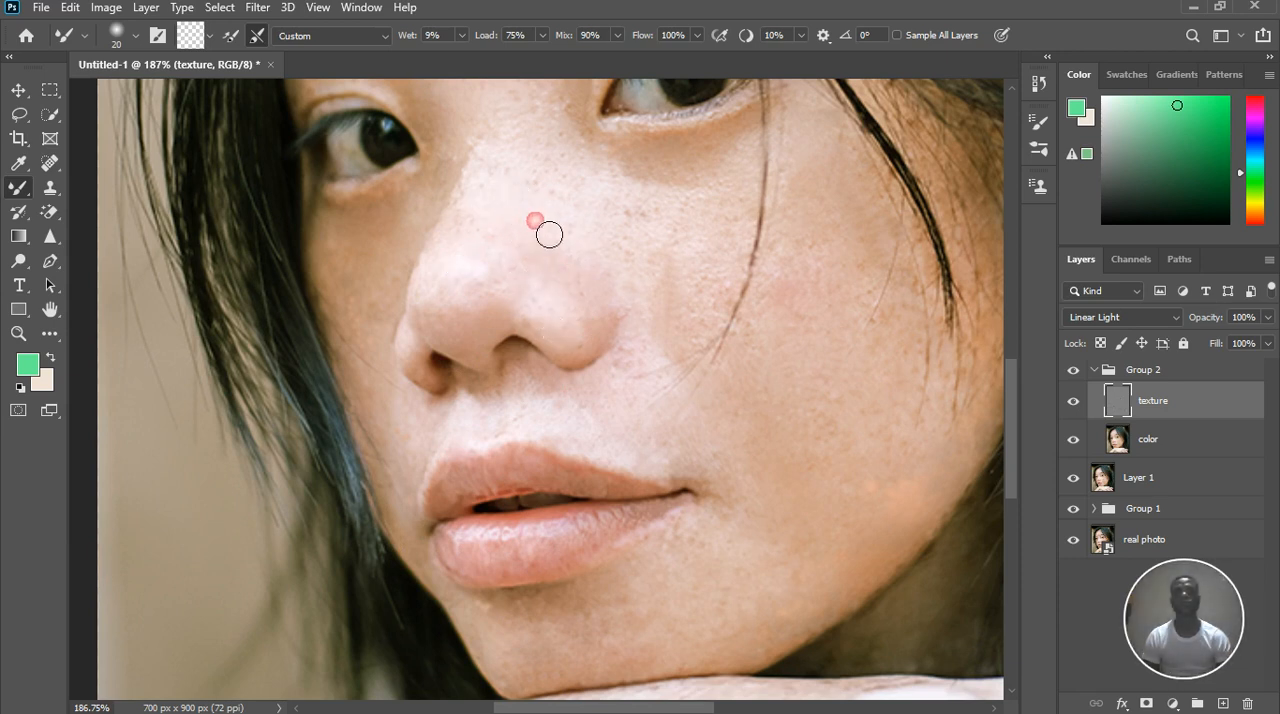
{"action": "scroll", "coordinate": [549, 234], "scroll_direction": "down", "scroll_amount": 6}
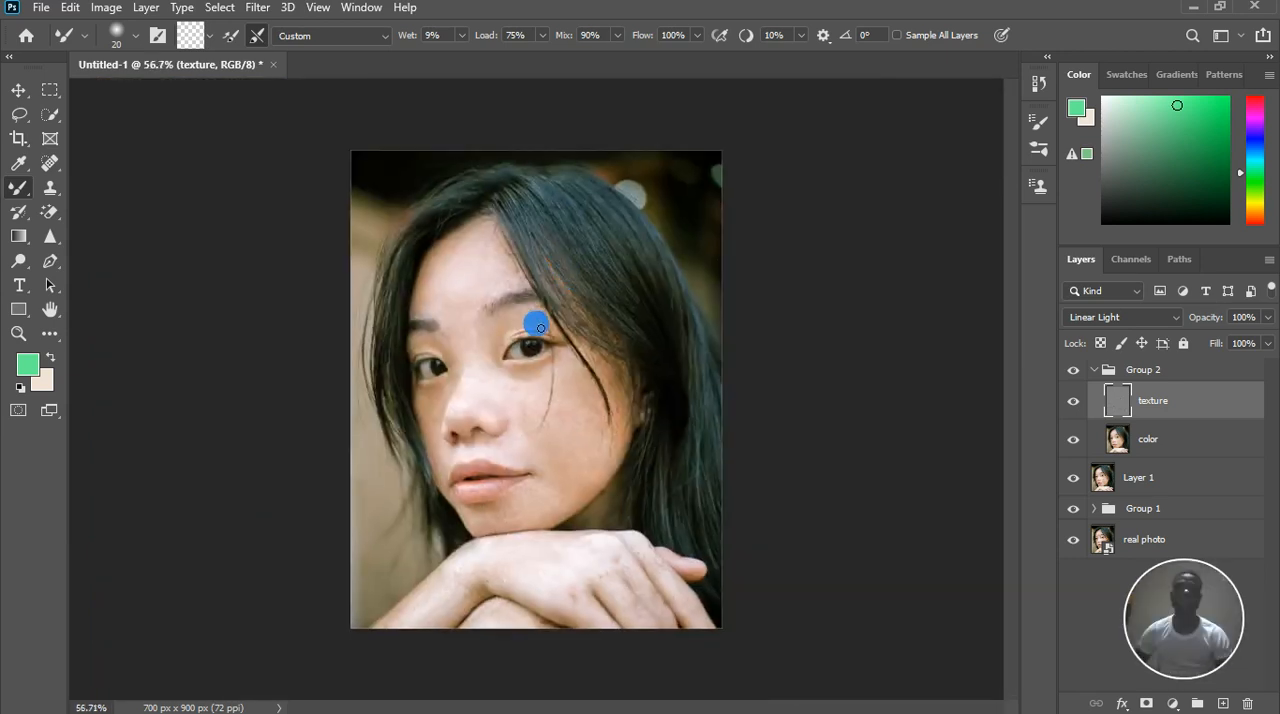
{"action": "scroll", "coordinate": [560, 400], "scroll_direction": "down", "scroll_amount": 2}
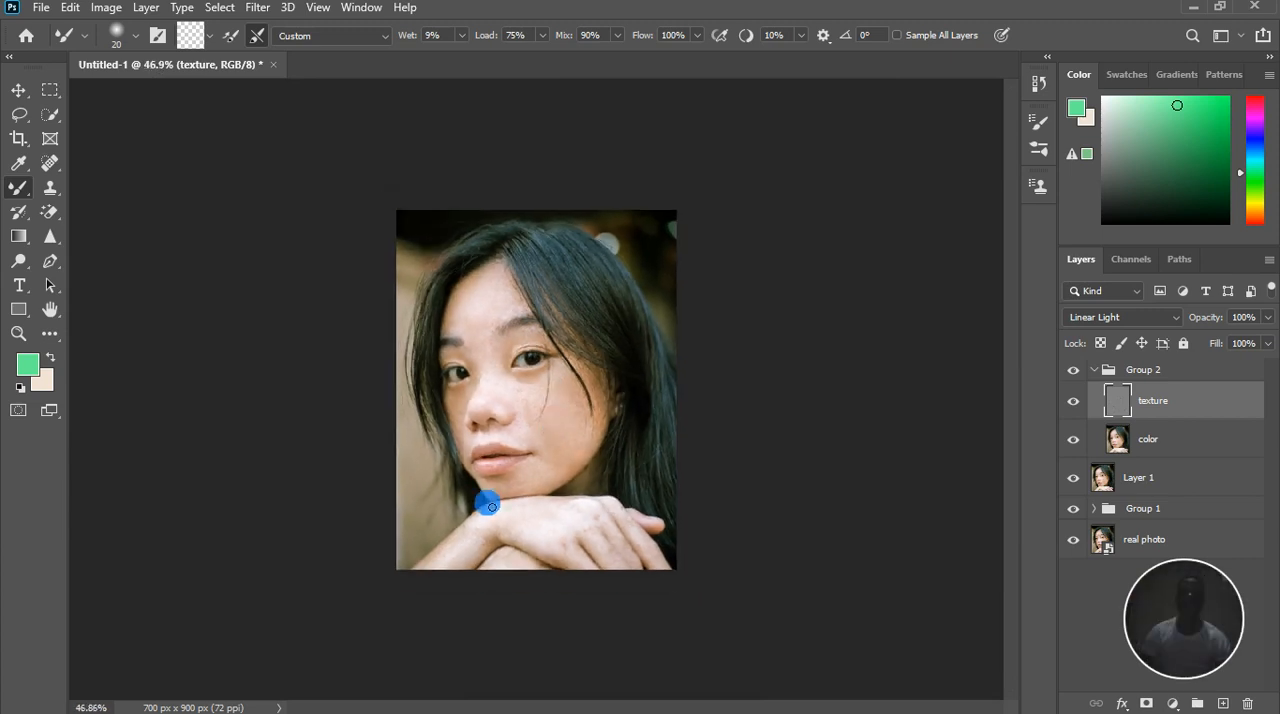
{"action": "scroll", "coordinate": [489, 503], "scroll_direction": "up", "scroll_amount": 3}
{"action": "scroll", "coordinate": [549, 464], "scroll_direction": "down", "scroll_amount": 1}
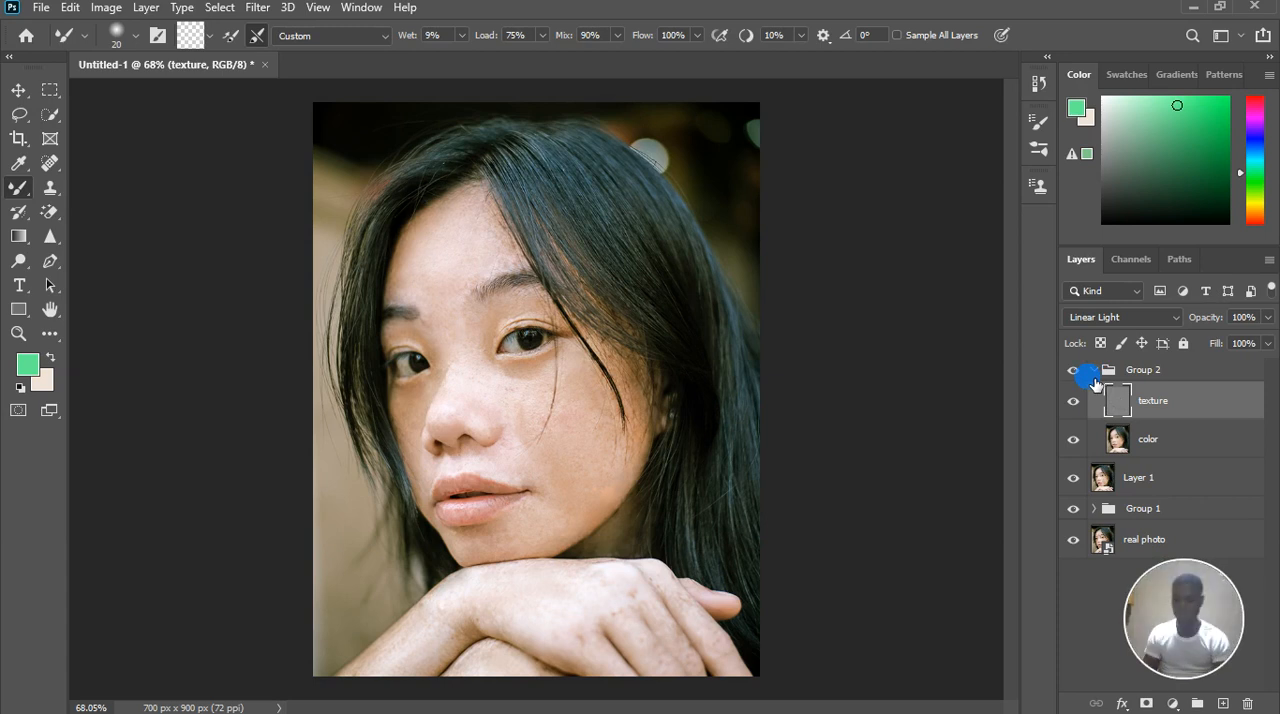
Stamp all visible layers into a new layer, move it out above Group 2 and collapse that group
{"action": "key", "text": "ctrl+alt+shift+e"}
{"action": "key", "text": "ctrl+alt+2"}
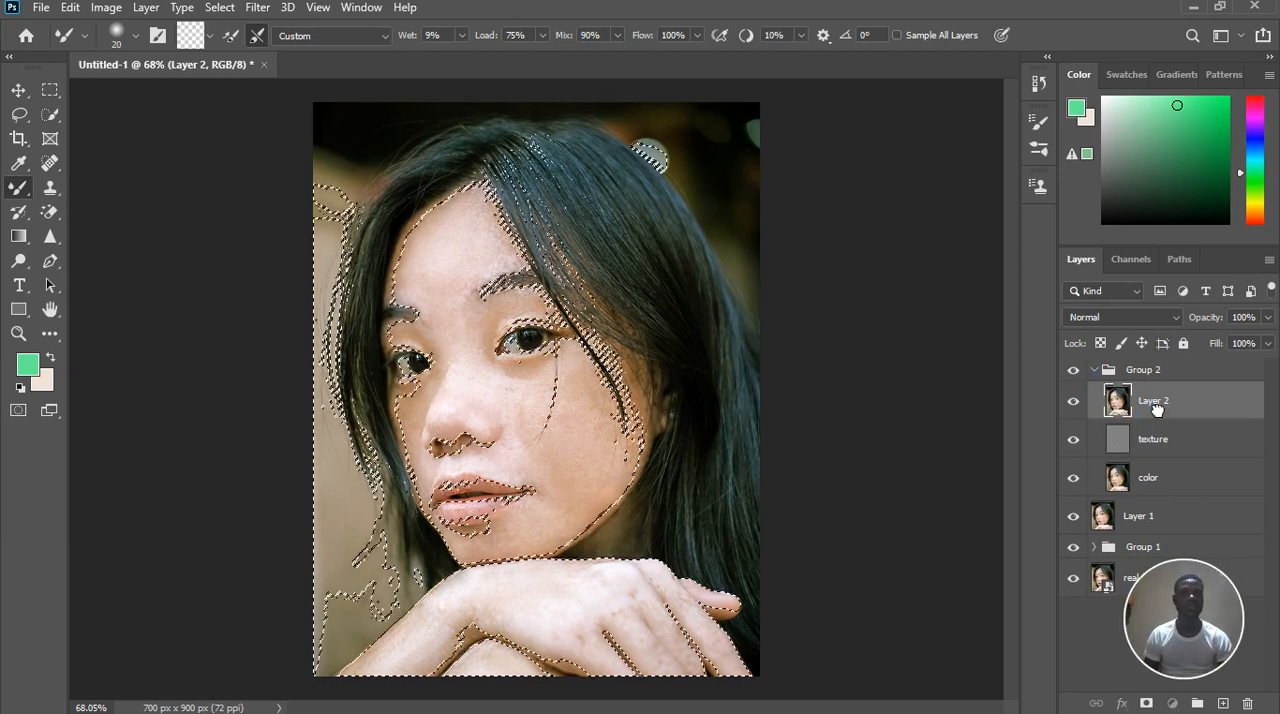
{"action": "left_click_drag", "start_coordinate": [1155, 400], "coordinate": [1130, 370]}
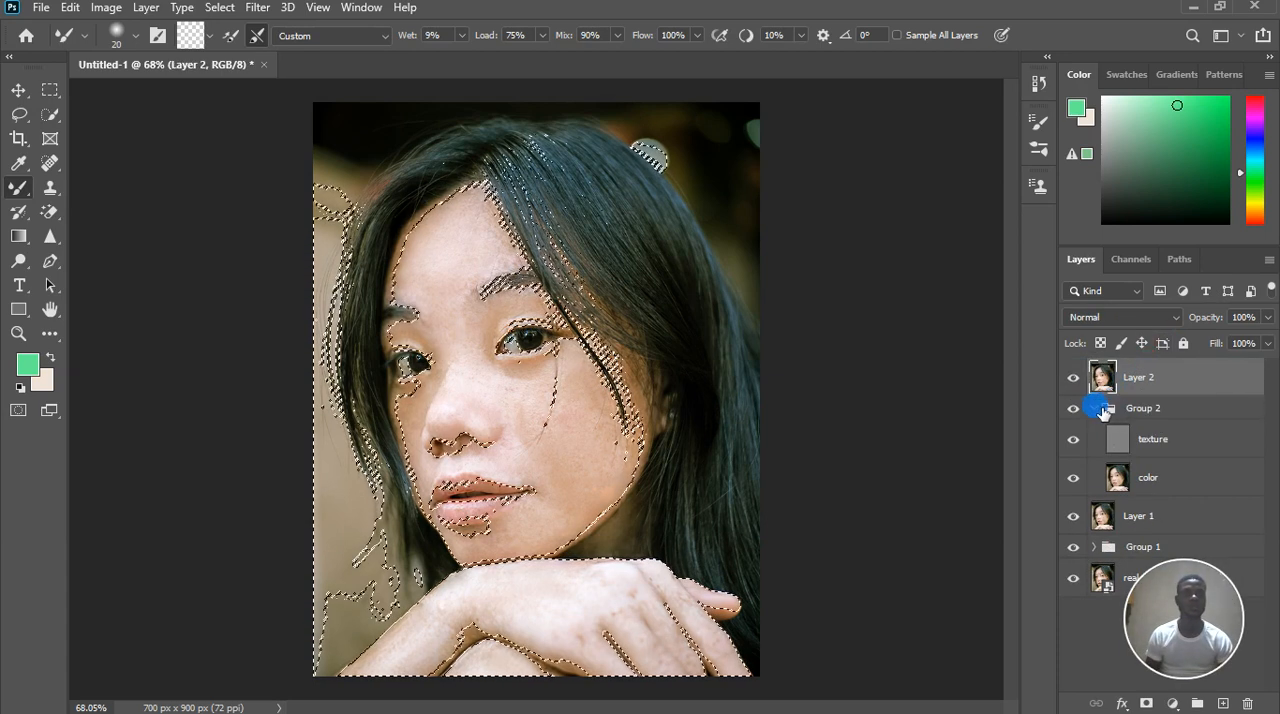
{"action": "left_click", "coordinate": [1094, 408]}
Hide Group 2, Layer 1 and Group 1, keep Layer 2 active and clear the selection
{"action": "left_click", "coordinate": [1073, 408]}
{"action": "left_click", "coordinate": [1073, 439]}
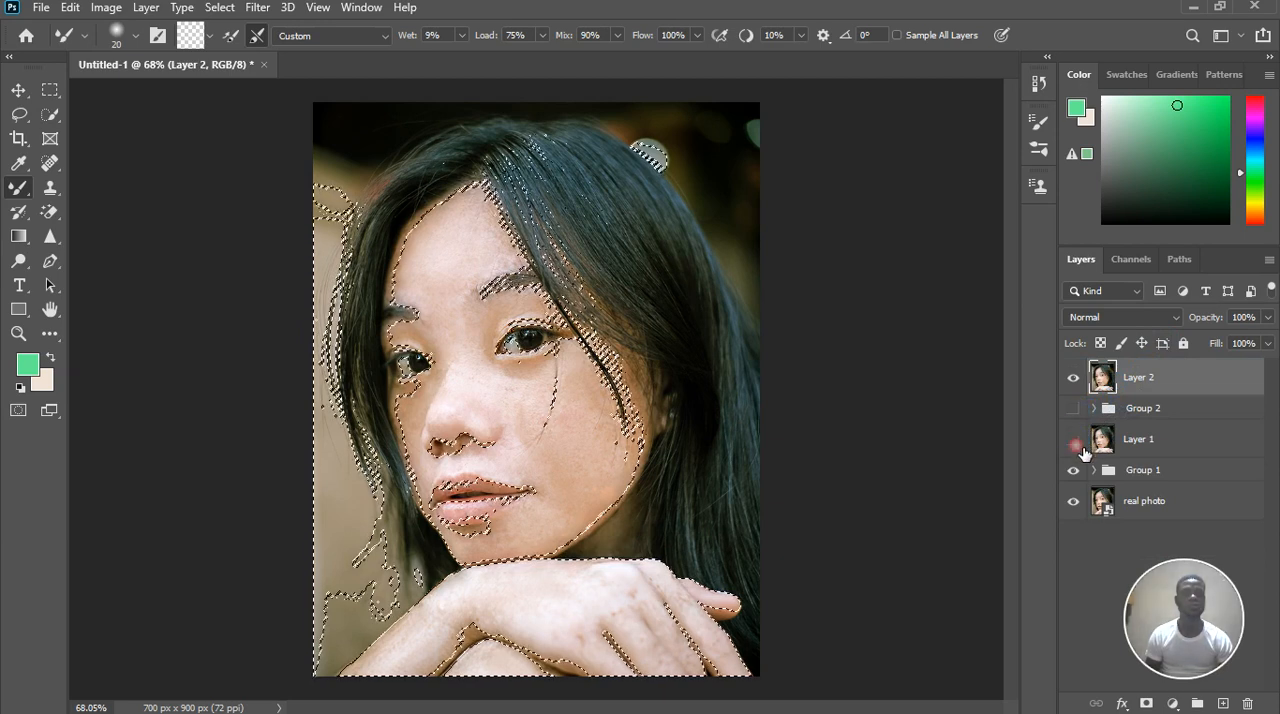
{"action": "left_click", "coordinate": [1073, 471]}
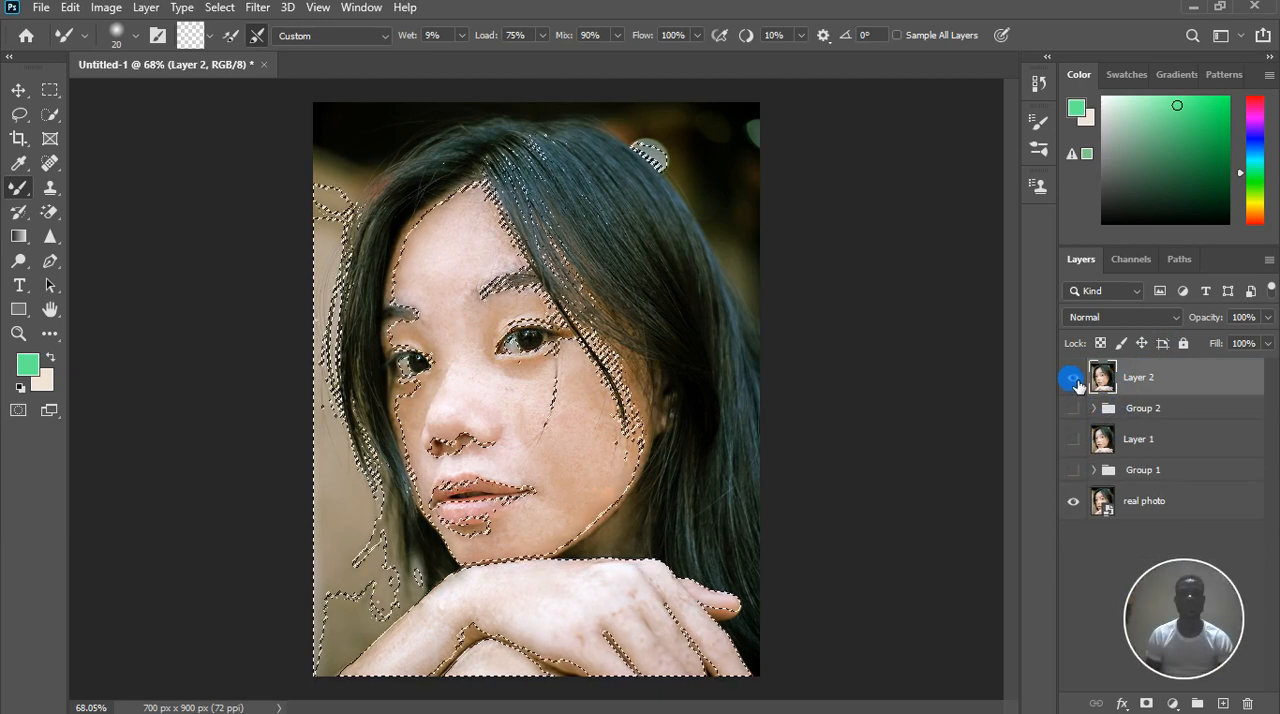
{"action": "left_click", "coordinate": [1139, 379]}
{"action": "left_click", "coordinate": [1153, 379]}
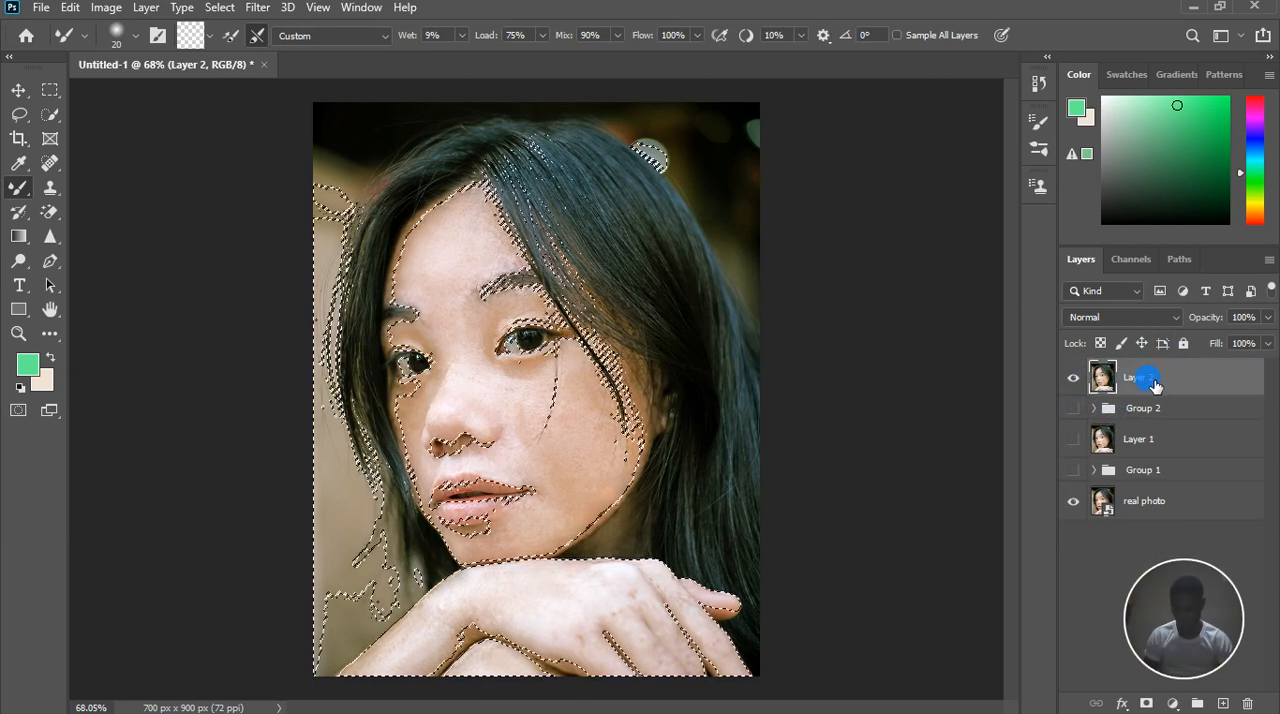
{"action": "key", "text": "ctrl+d"}
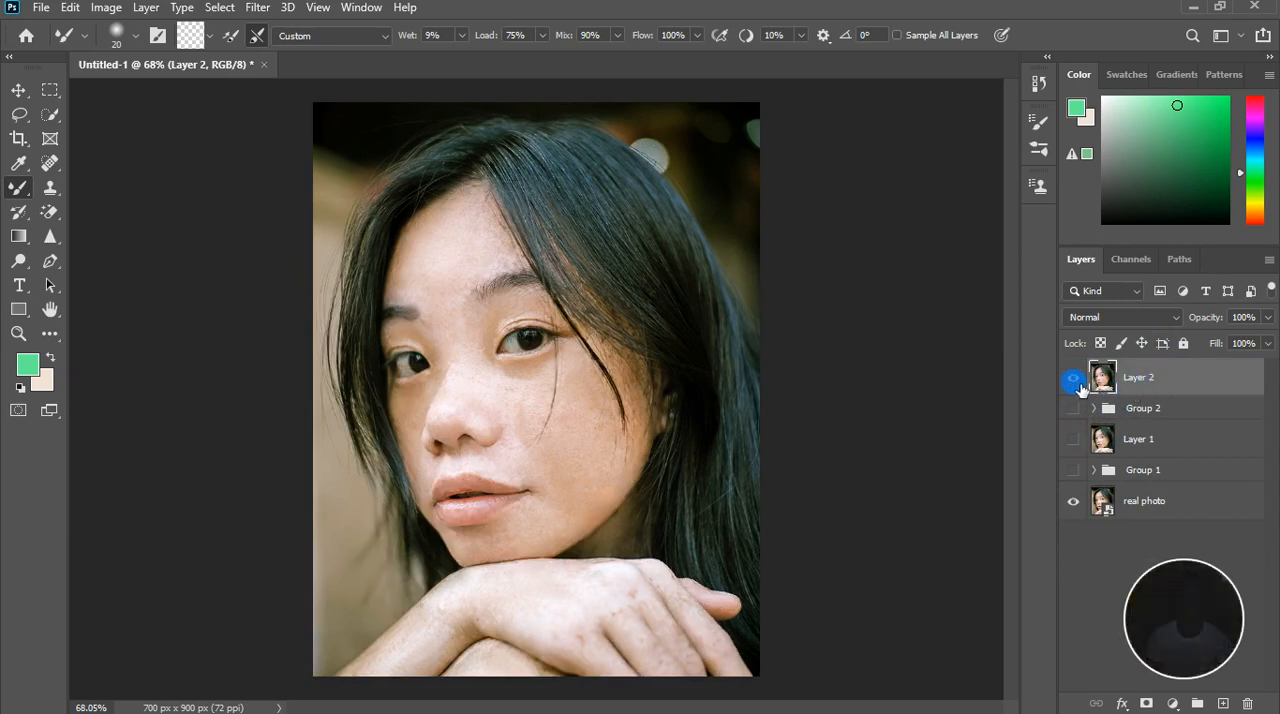
Toggle the visibility of Layer 2 to compare the retouched portrait with the real photo
{"action": "left_click", "coordinate": [1073, 380]}
{"action": "left_click", "coordinate": [1075, 382]}
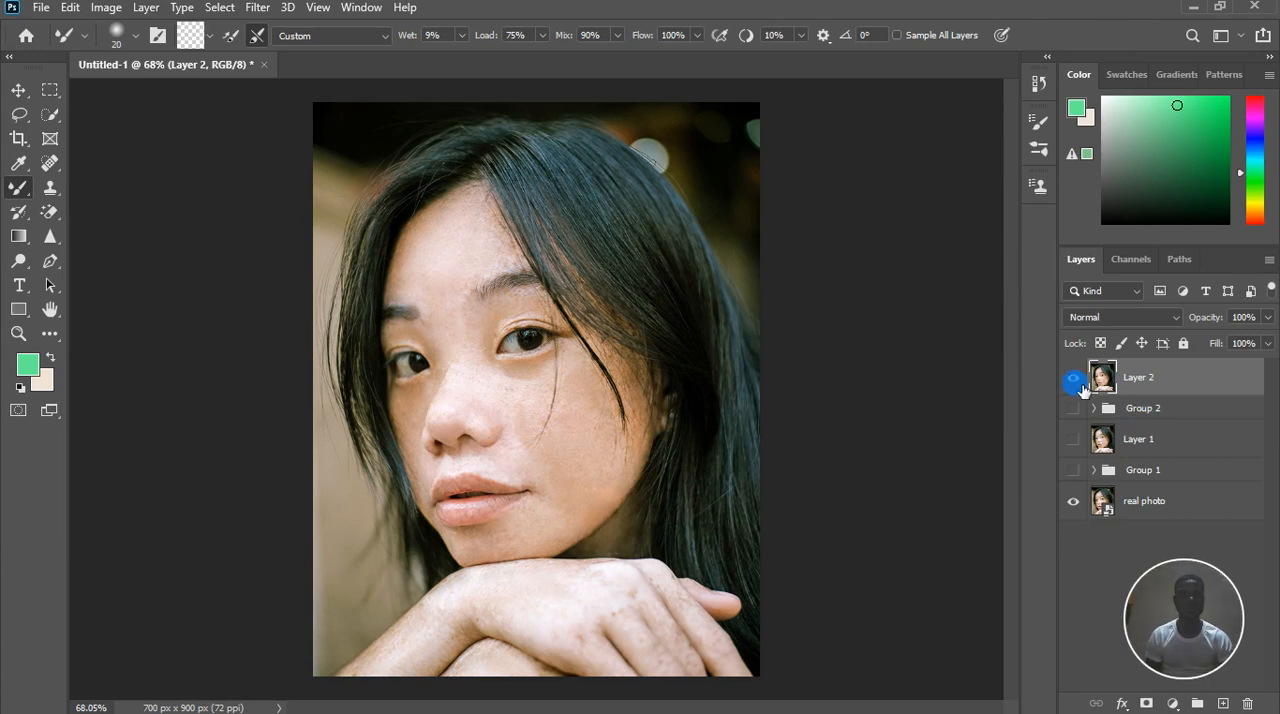
{"action": "left_click", "coordinate": [1073, 378]}
{"action": "left_click", "coordinate": [1073, 378]}
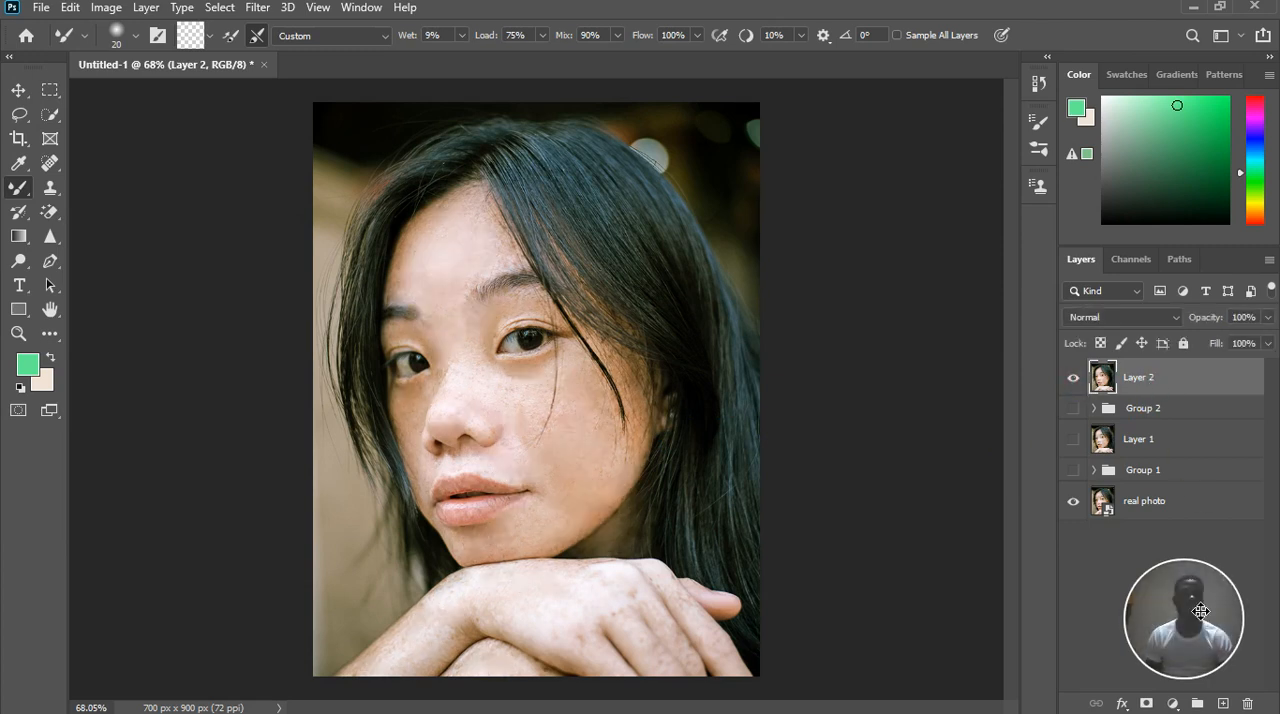
Add a Curves adjustment layer above Layer 2 and pull the RGB curve's midpoint slightly down to darken the midtones
{"action": "left_click", "coordinate": [1174, 703]}
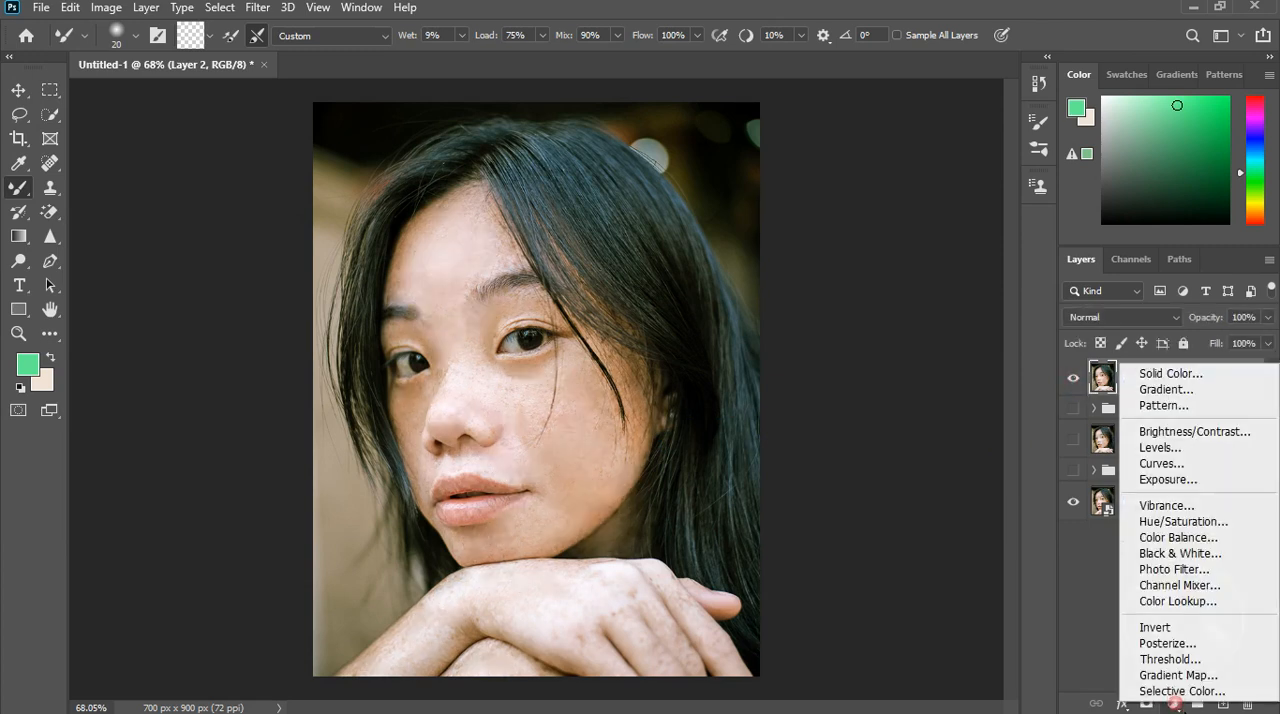
{"action": "left_click", "coordinate": [1203, 468]}
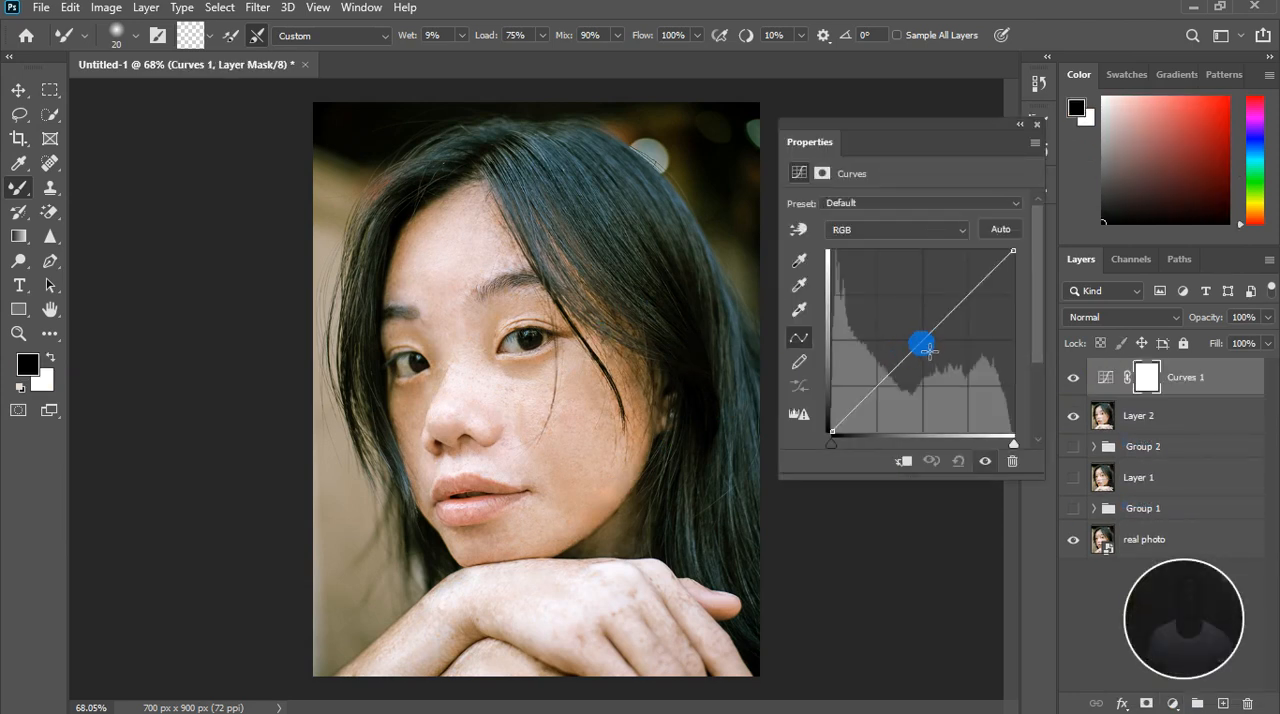
{"action": "mouse_move", "coordinate": [929, 350]}
{"action": "left_mouse_down"}
{"action": "mouse_move", "coordinate": [944, 352]}
{"action": "mouse_move", "coordinate": [932, 360]}
{"action": "left_mouse_up"}
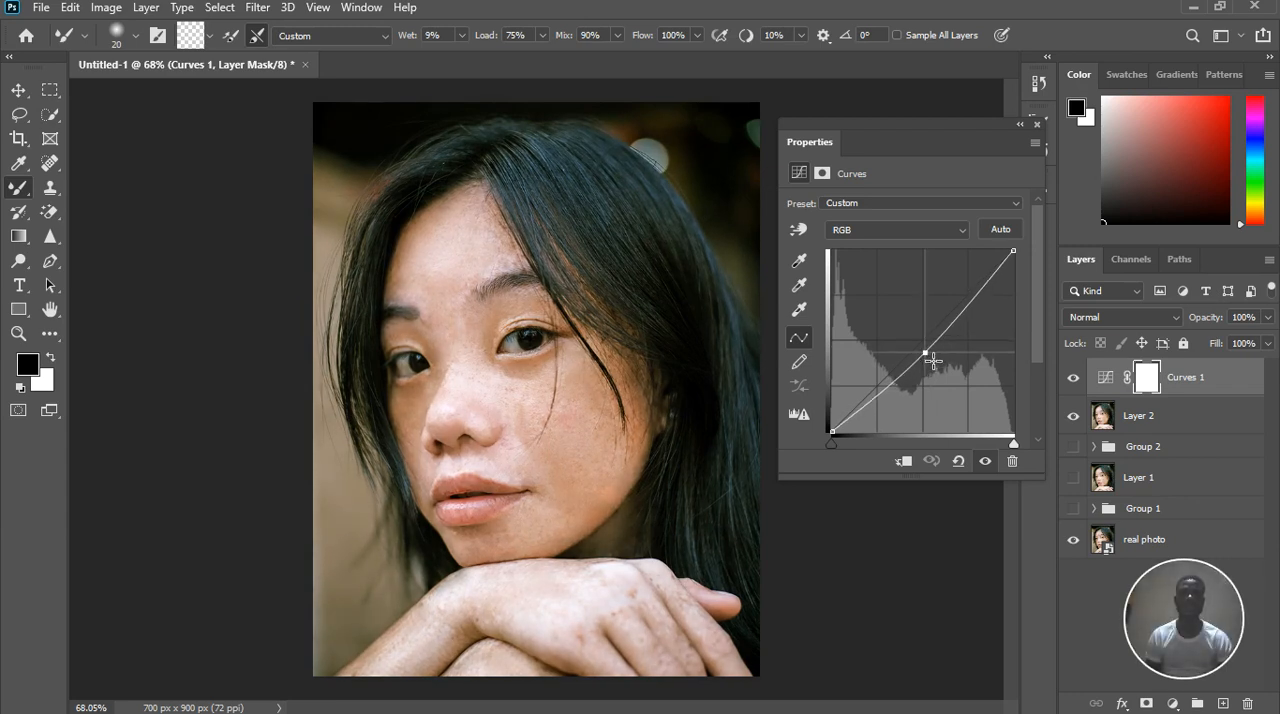
Toggle the visibility of the Curves 1 adjustment layer to compare the portrait with and without it
{"action": "left_click", "coordinate": [1036, 124]}
{"action": "left_click", "coordinate": [1076, 380]}
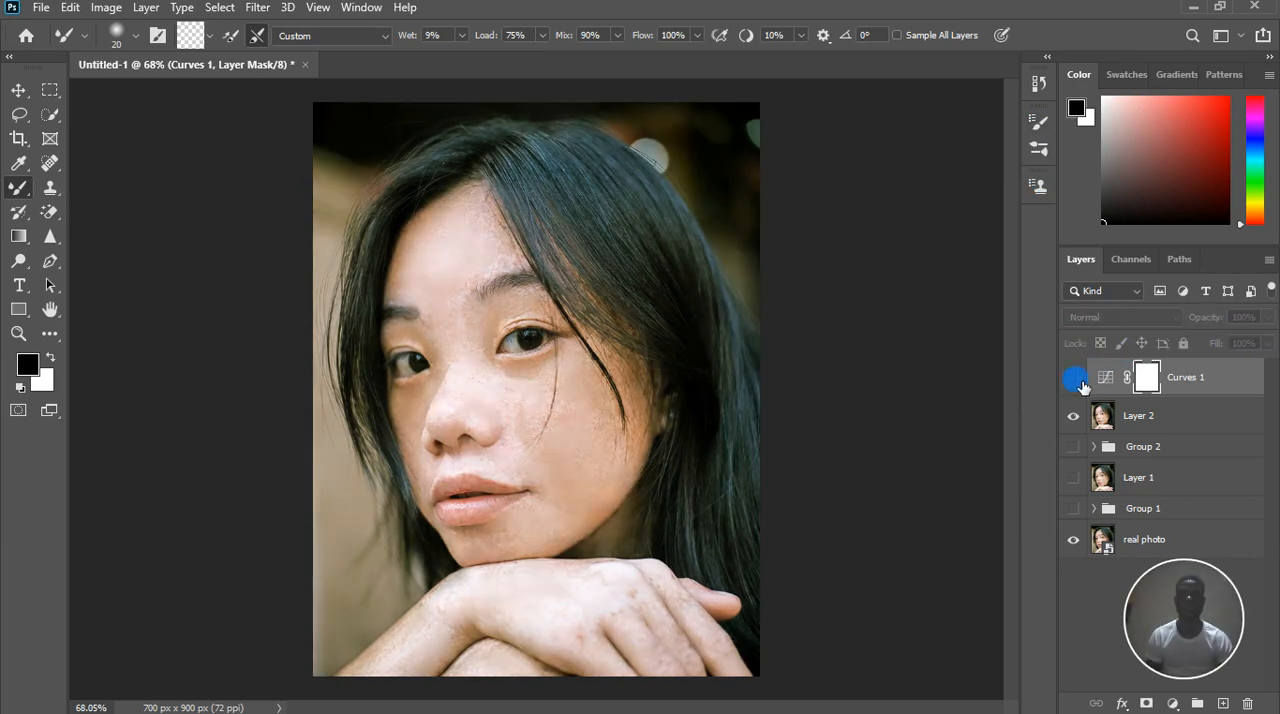
{"action": "left_click", "coordinate": [1078, 380]}
{"action": "left_click", "coordinate": [1078, 381]}
{"action": "scroll", "coordinate": [596, 400], "scroll_direction": "down", "scroll_amount": 3}
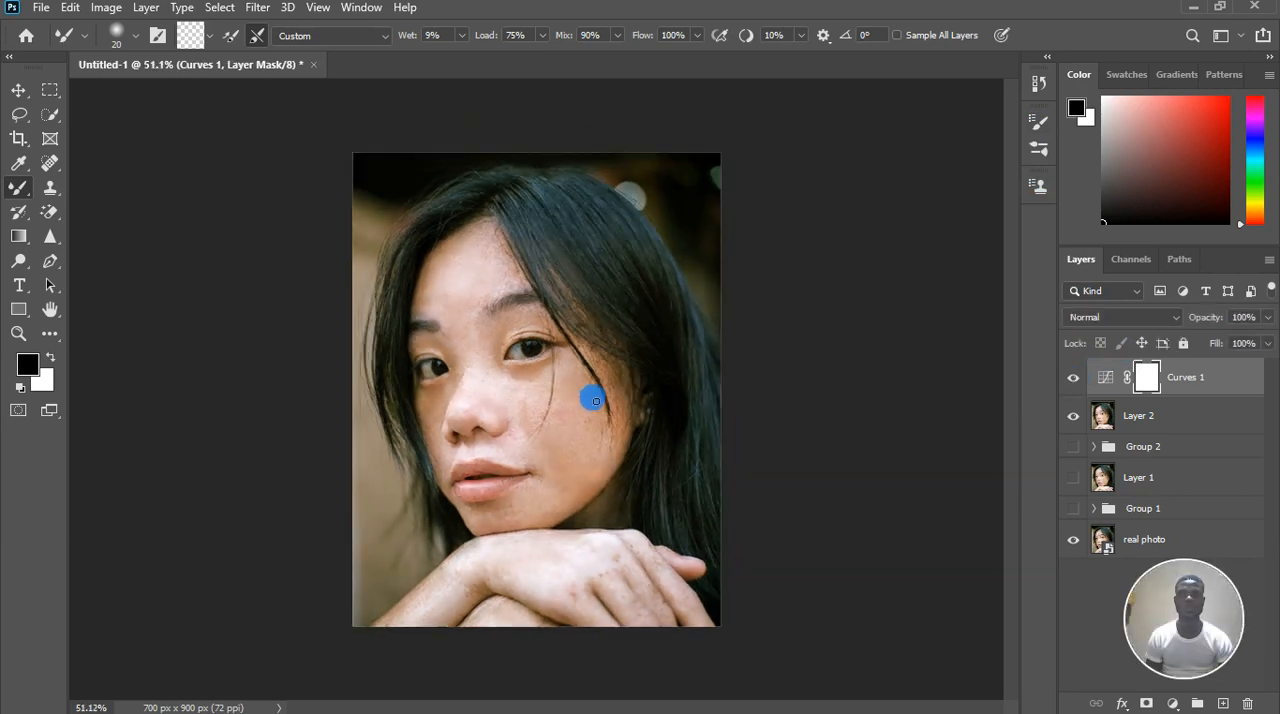
{"action": "scroll", "coordinate": [551, 520], "scroll_direction": "up", "scroll_amount": 3}
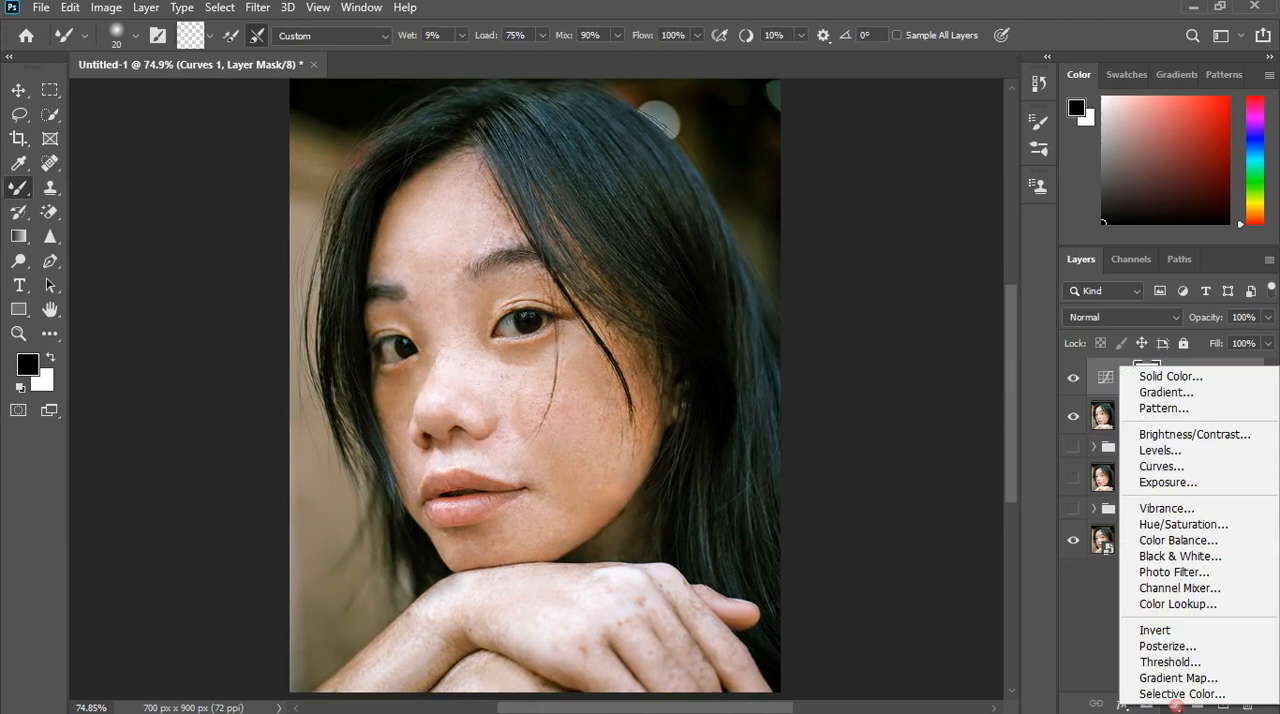
Add an Exposure adjustment layer above Curves 1, set its exposure to -0.33 and fine-tune the gamma correction
{"action": "left_click", "coordinate": [1170, 467]}
{"action": "left_click", "coordinate": [958, 460]}
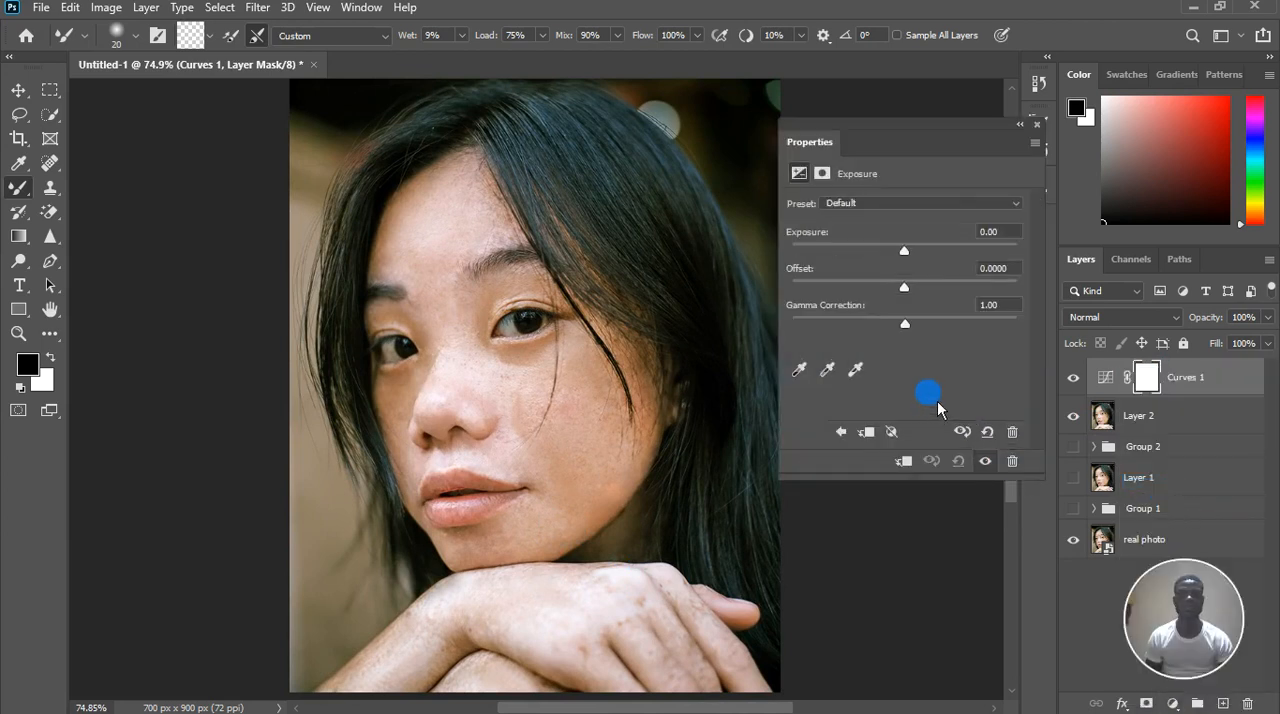
{"action": "left_click", "coordinate": [903, 251]}
{"action": "left_click_drag", "start_coordinate": [911, 264], "coordinate": [908, 264]}
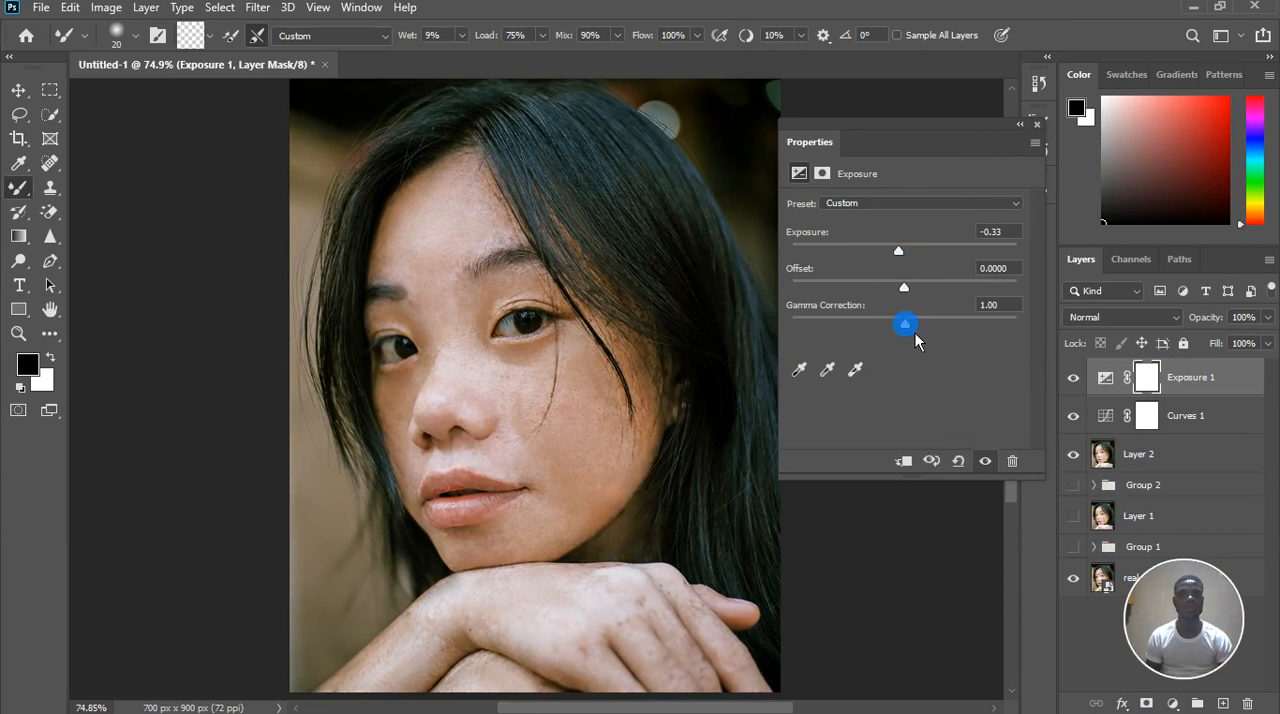
{"action": "left_click_drag", "start_coordinate": [915, 333], "coordinate": [918, 333]}
{"action": "left_click", "coordinate": [1036, 124]}
Examine the darkened portrait both as a whole and close up on the face
{"action": "scroll", "coordinate": [623, 514], "scroll_direction": "down", "scroll_amount": 3}
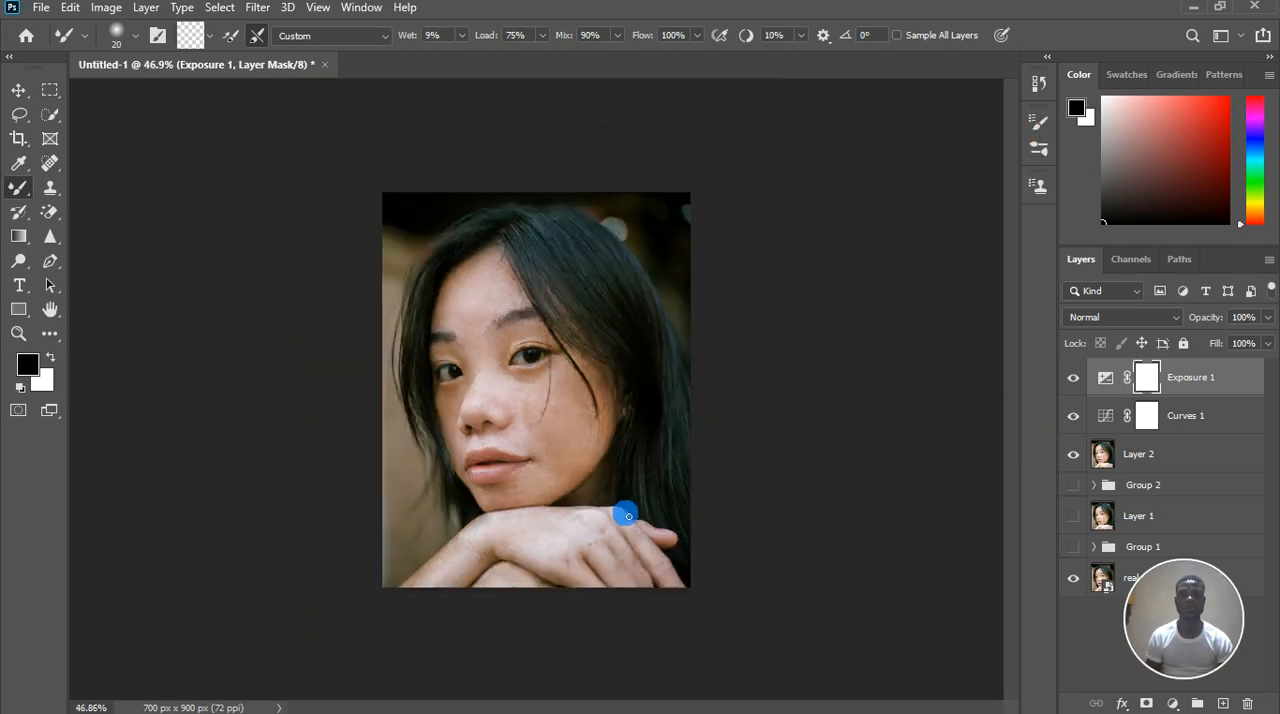
{"action": "scroll", "coordinate": [557, 517], "scroll_direction": "up", "scroll_amount": 4}
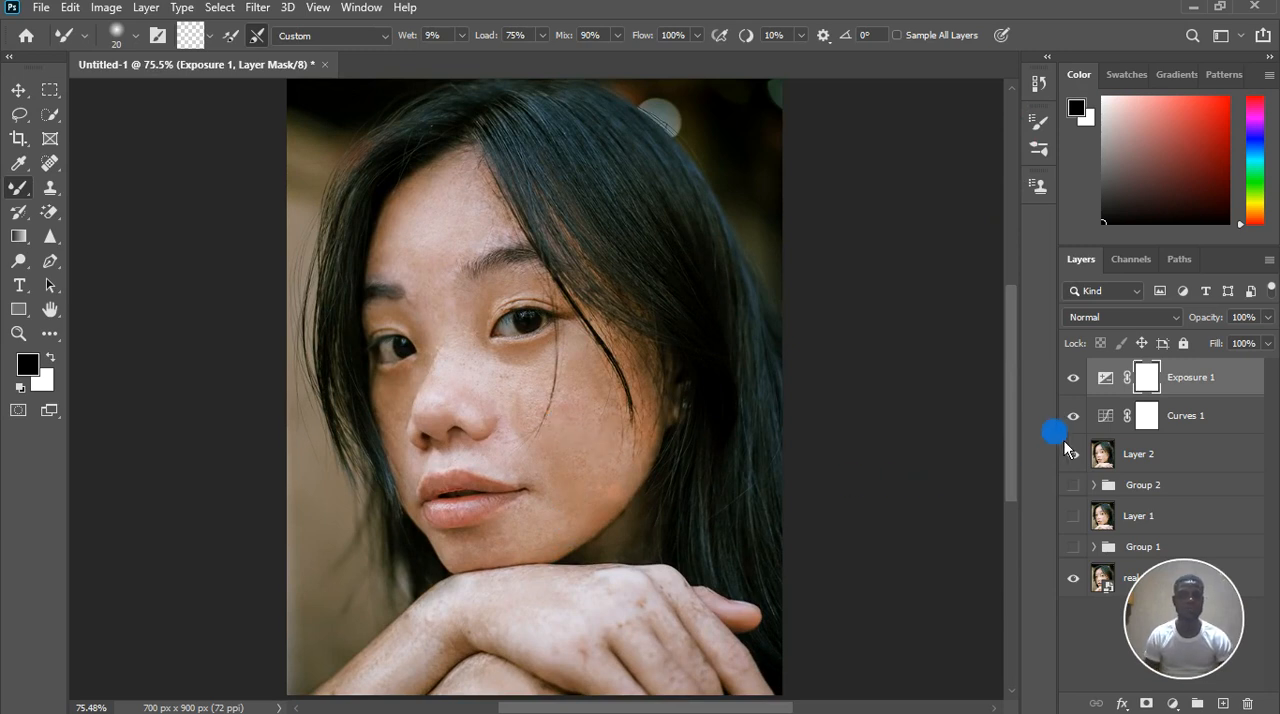
{"action": "scroll", "coordinate": [554, 529], "scroll_direction": "down", "scroll_amount": 1}
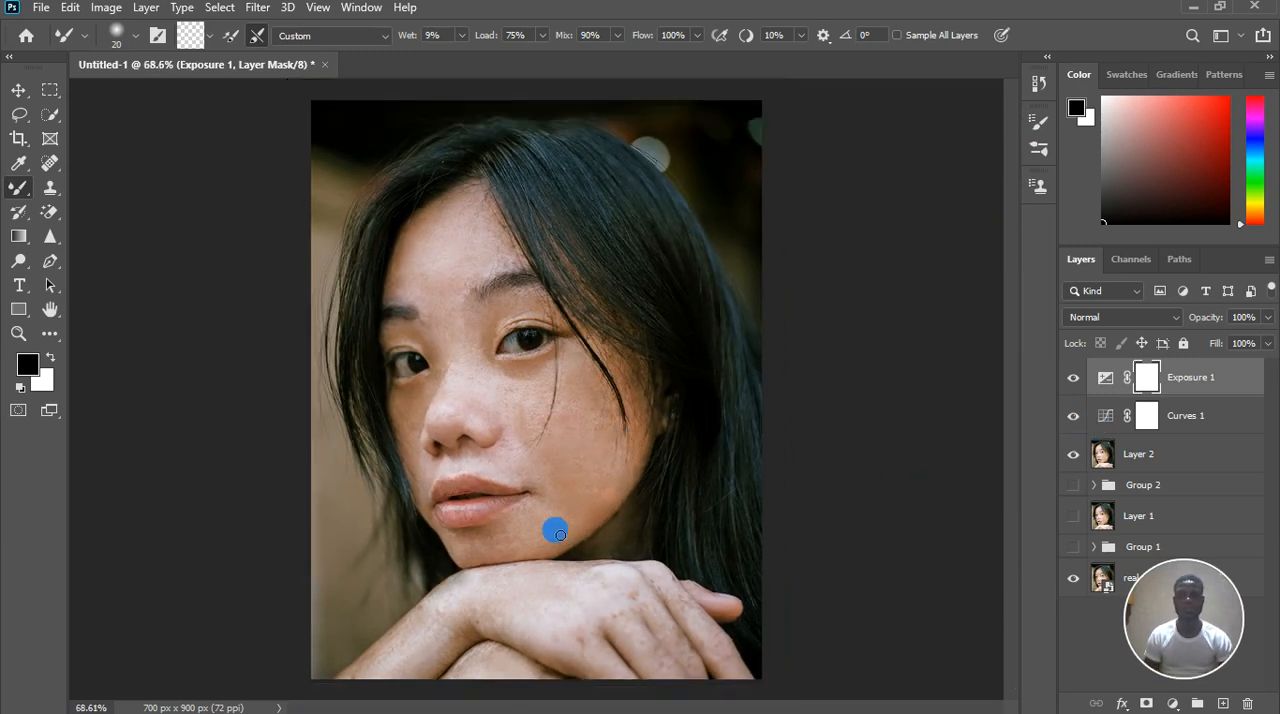
{"action": "scroll", "coordinate": [531, 545], "scroll_direction": "up", "scroll_amount": 3}
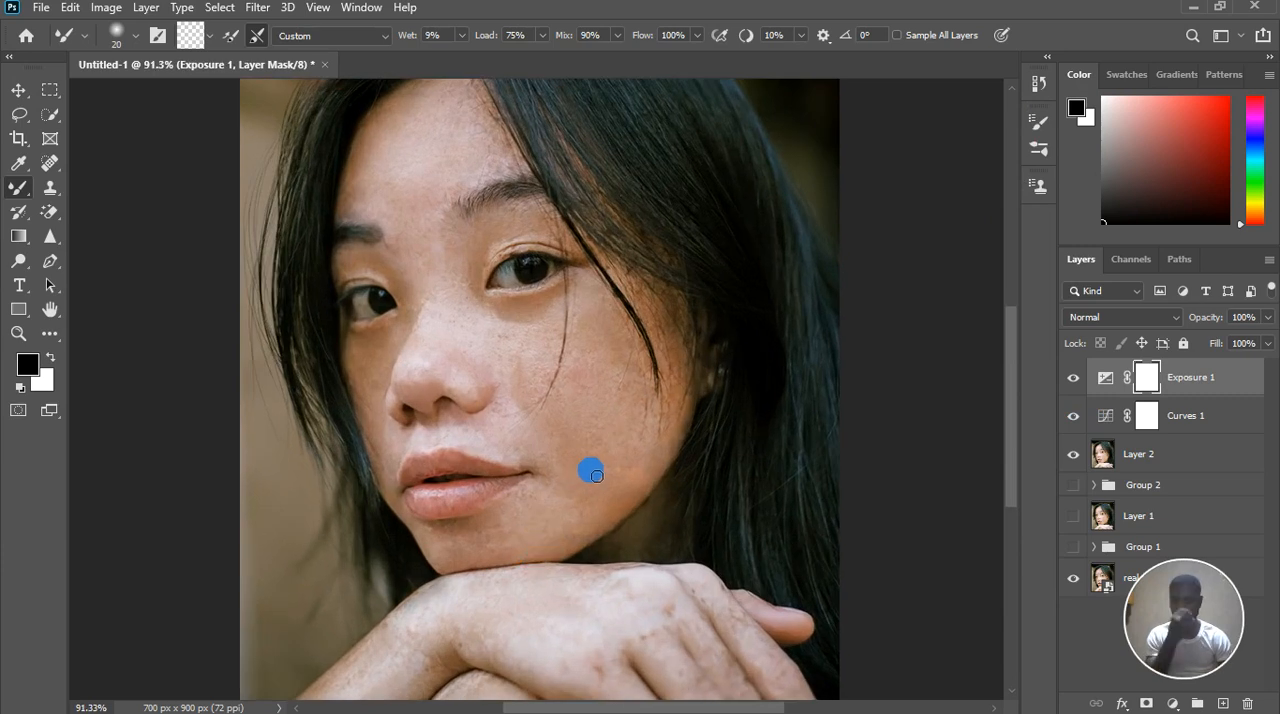
{"action": "scroll", "coordinate": [594, 374], "scroll_direction": "down", "scroll_amount": 4}
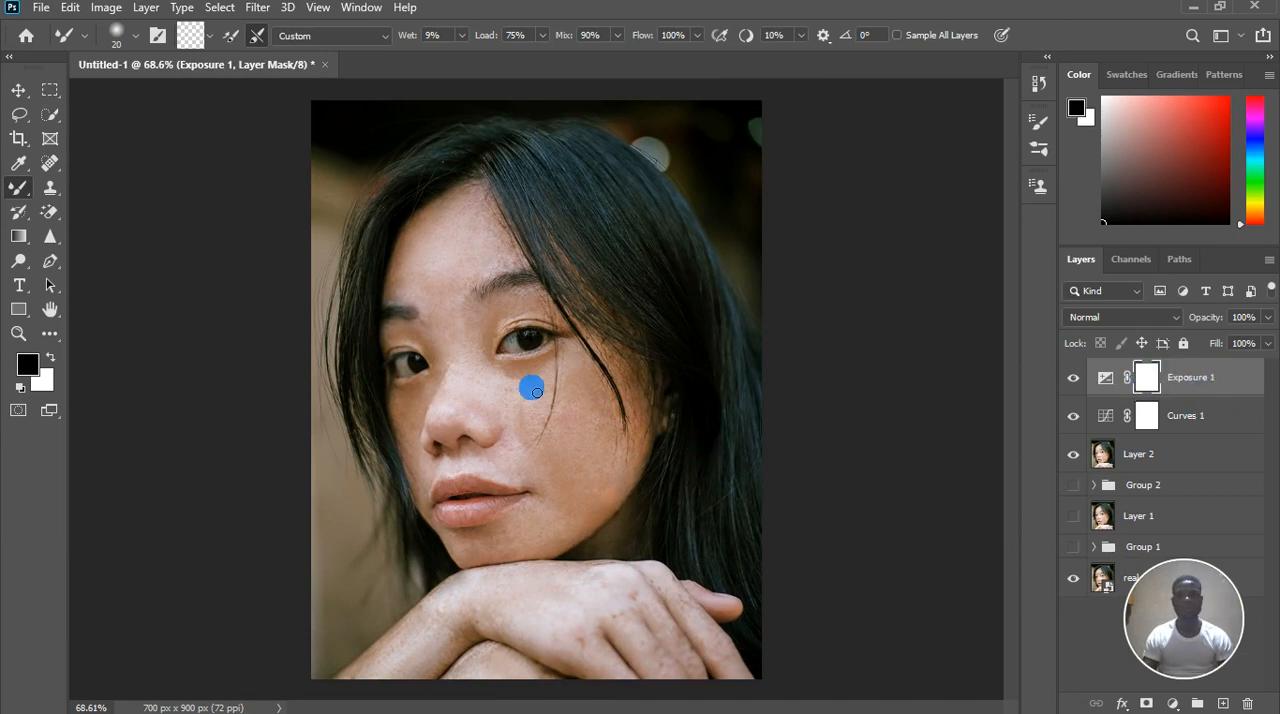
{"action": "scroll", "coordinate": [534, 371], "scroll_direction": "down", "scroll_amount": 6}
{"action": "scroll", "coordinate": [568, 403], "scroll_direction": "up", "scroll_amount": 6}
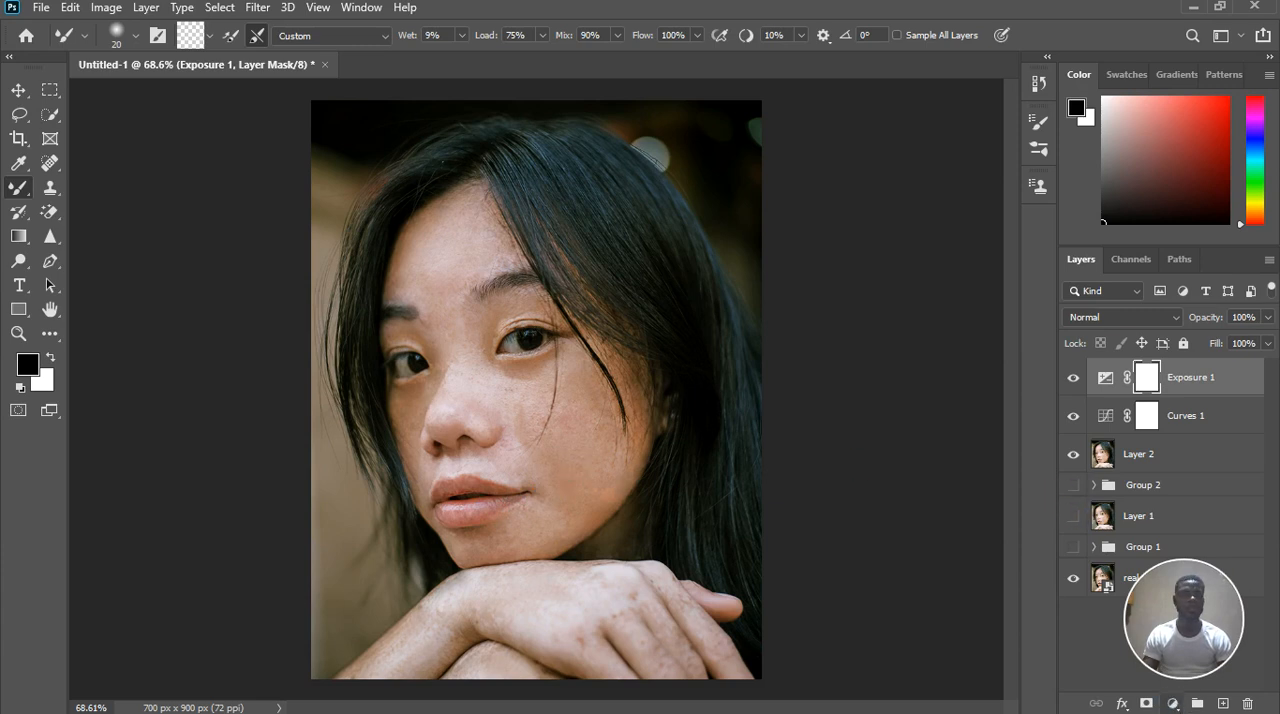
Add a Color Balance adjustment layer above Exposure 1 and set its midtones to Cyan-Red +5 and Yellow-Blue 0
{"action": "left_click", "coordinate": [1172, 703]}
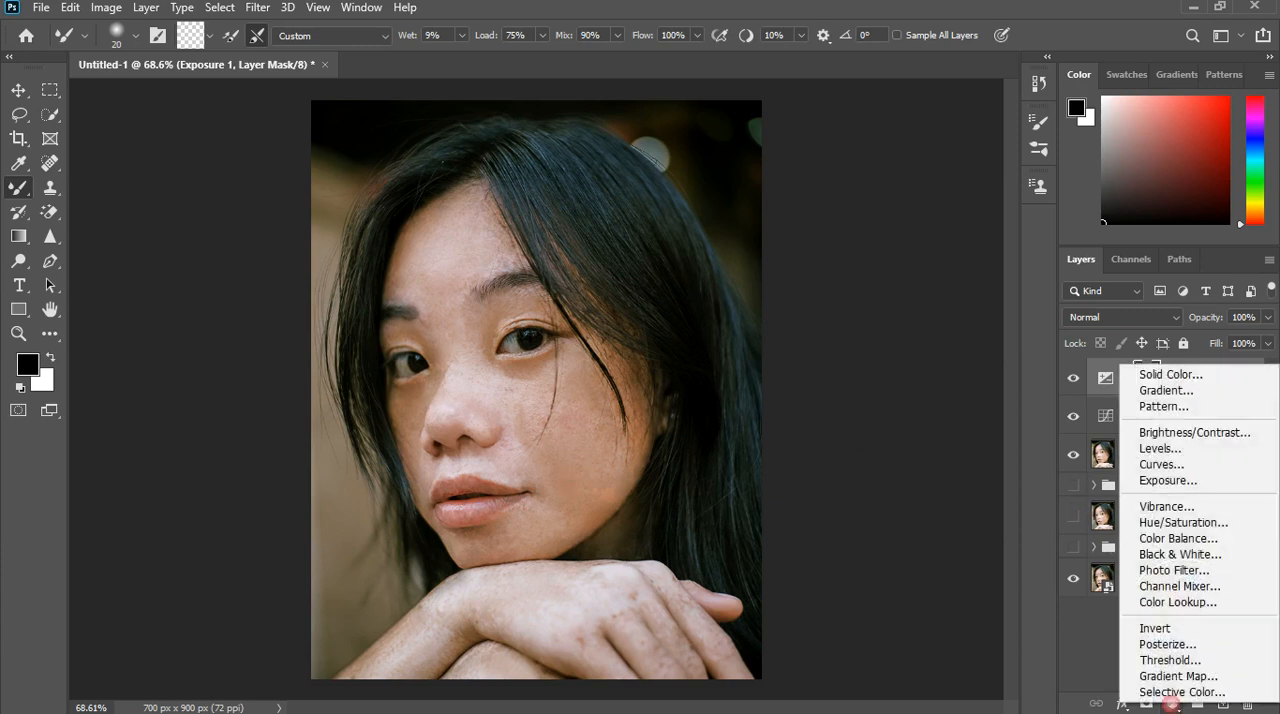
{"action": "left_click", "coordinate": [1194, 548]}
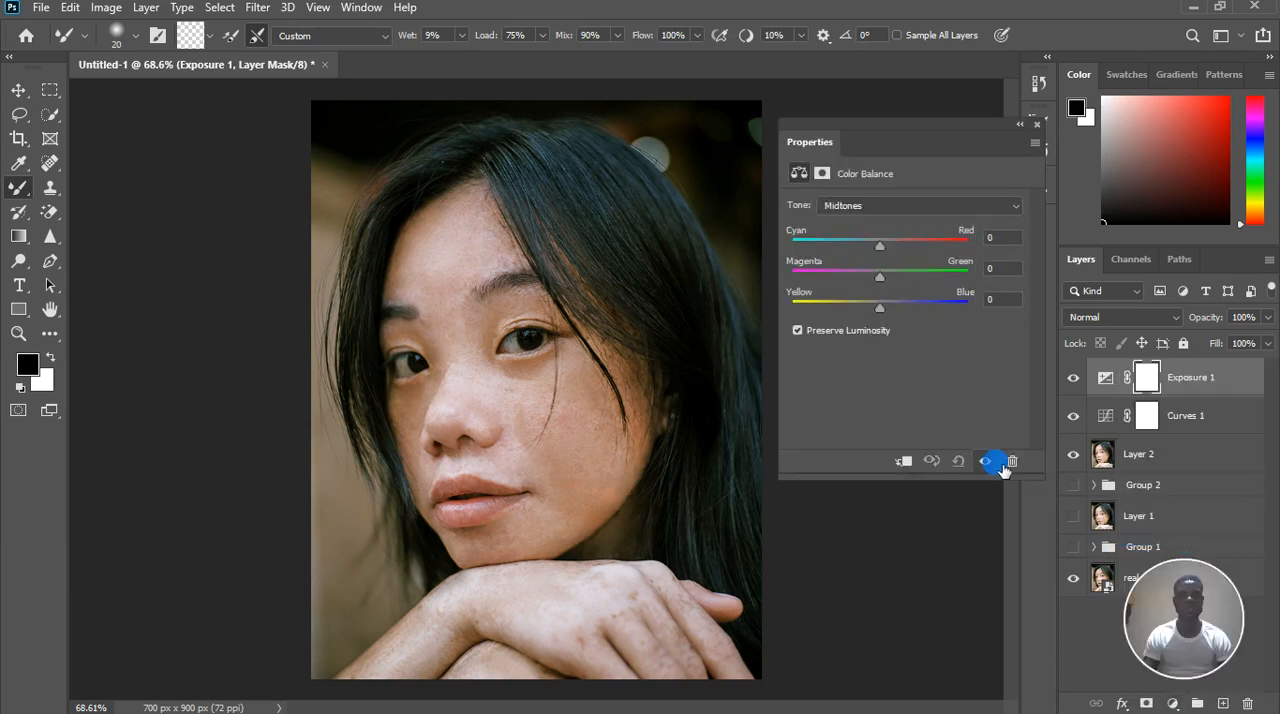
{"action": "left_click_drag", "start_coordinate": [893, 251], "coordinate": [892, 254]}
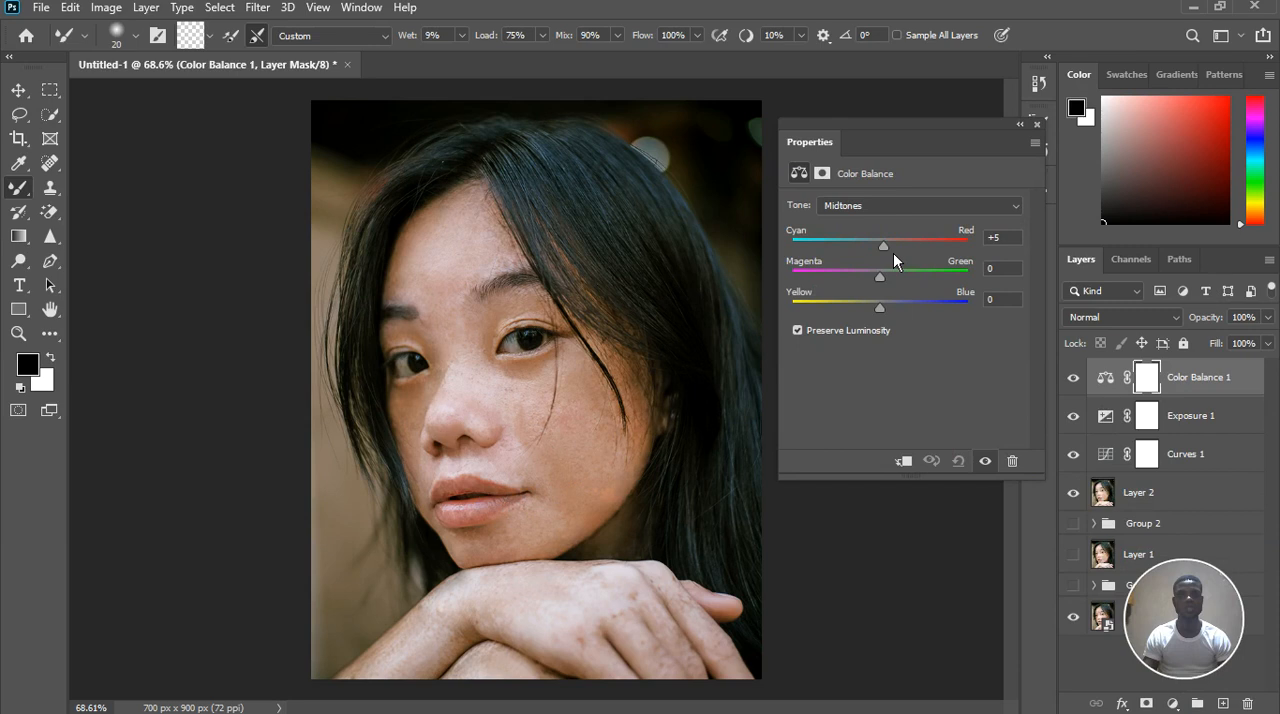
{"action": "left_click_drag", "start_coordinate": [880, 306], "coordinate": [937, 300]}
{"action": "left_click", "coordinate": [1000, 298]}
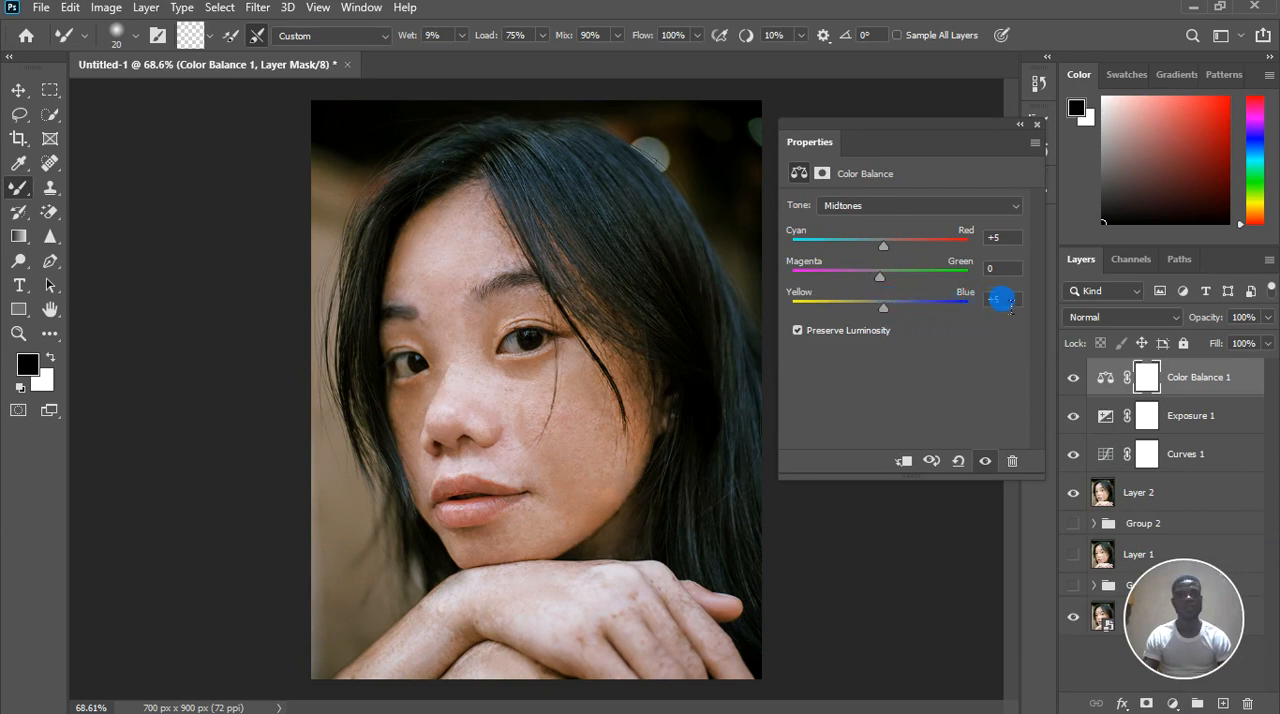
{"action": "type", "text": "0"}
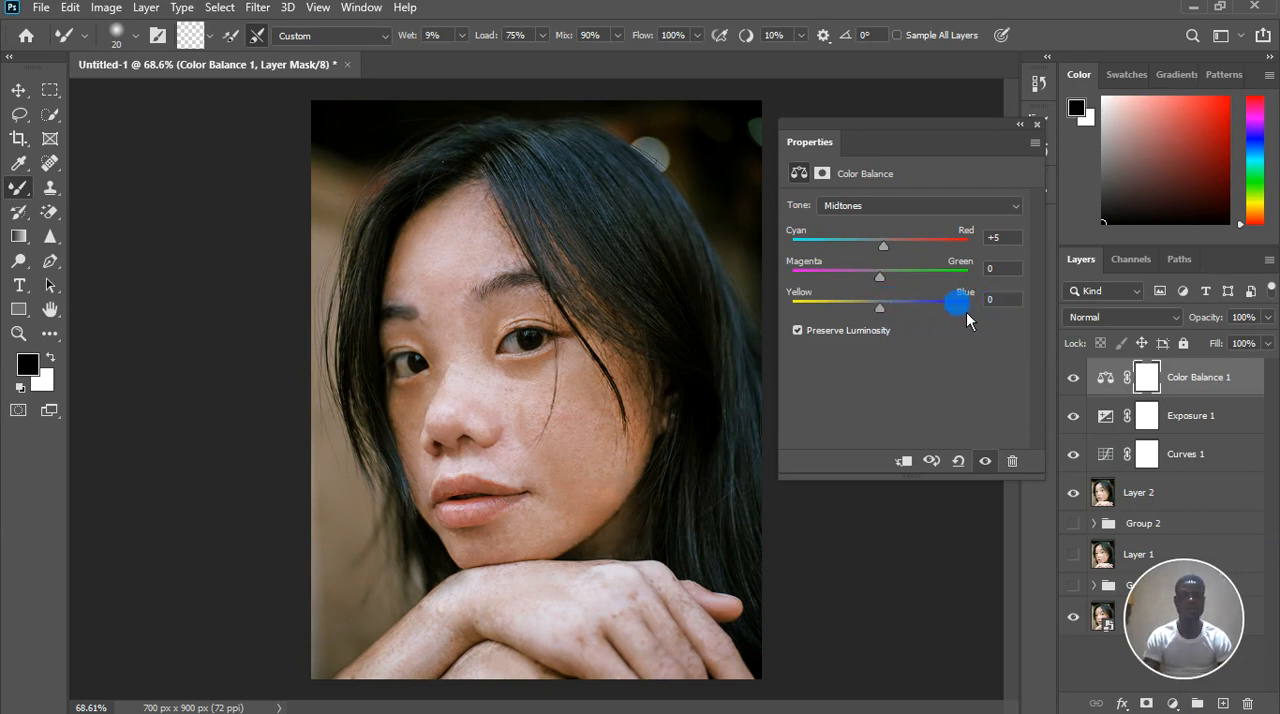
Set the Color Balance highlights to Cyan-Red +2 and Yellow-Blue +7
{"action": "left_click", "coordinate": [886, 207]}
{"action": "left_click", "coordinate": [880, 248]}
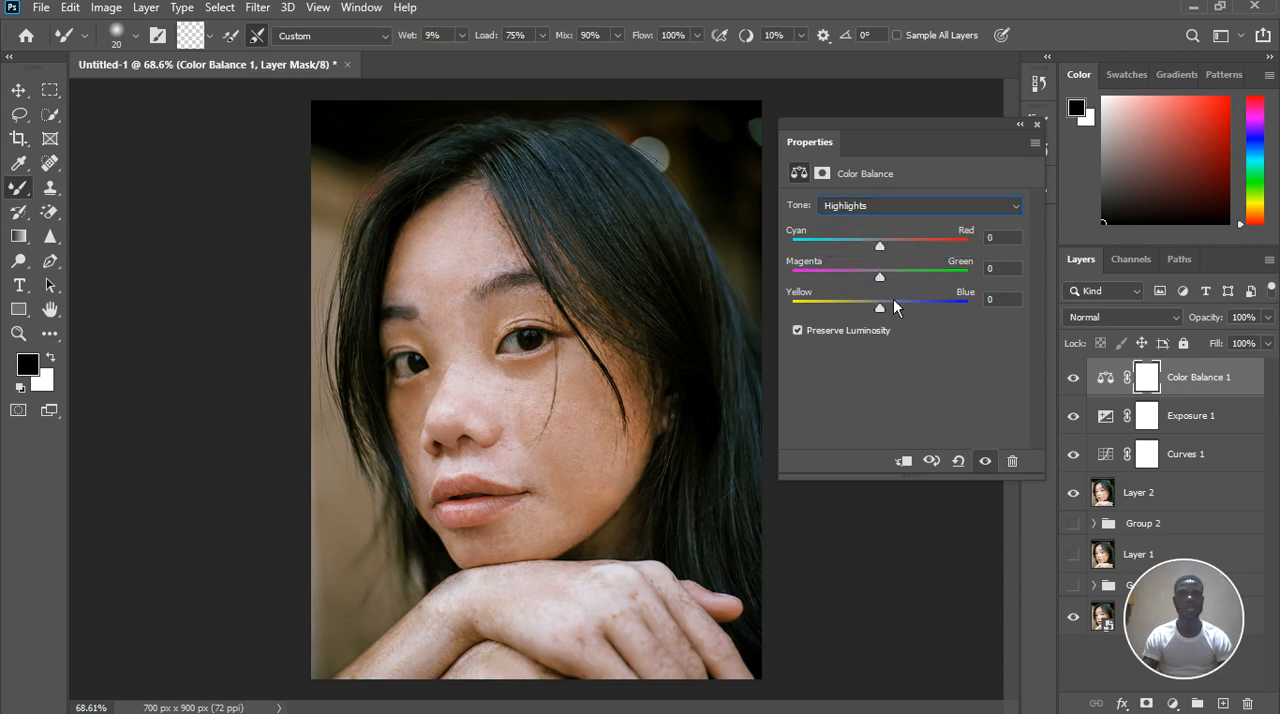
{"action": "left_click_drag", "start_coordinate": [889, 315], "coordinate": [892, 316]}
{"action": "left_click_drag", "start_coordinate": [879, 245], "coordinate": [883, 245]}
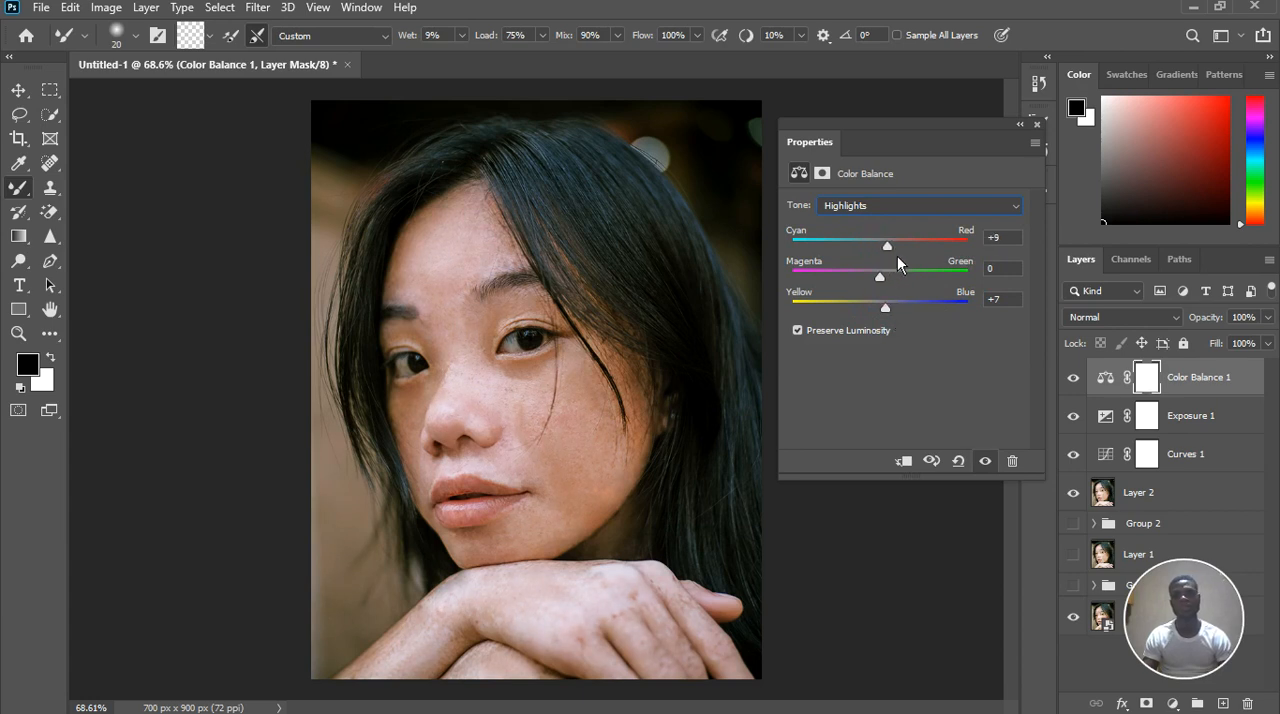
{"action": "mouse_move", "coordinate": [897, 257]}
{"action": "left_mouse_down"}
{"action": "mouse_move", "coordinate": [884, 272]}
{"action": "mouse_move", "coordinate": [924, 272]}
{"action": "mouse_move", "coordinate": [856, 274]}
{"action": "mouse_move", "coordinate": [936, 270]}
{"action": "mouse_move", "coordinate": [891, 267]}
{"action": "left_mouse_up"}
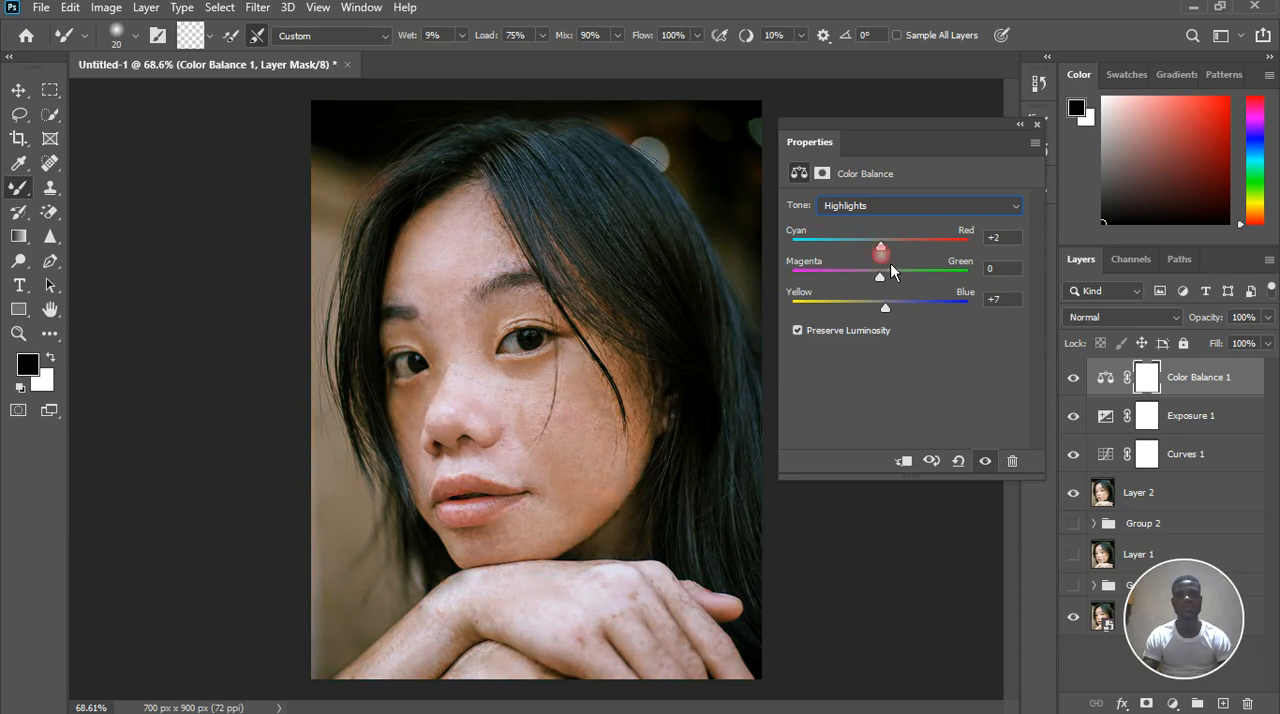
Set the Color Balance shadows to Magenta-Green -8 and Yellow-Blue +1, and close the adjustment's settings
{"action": "left_click", "coordinate": [924, 212]}
{"action": "left_click", "coordinate": [900, 223]}
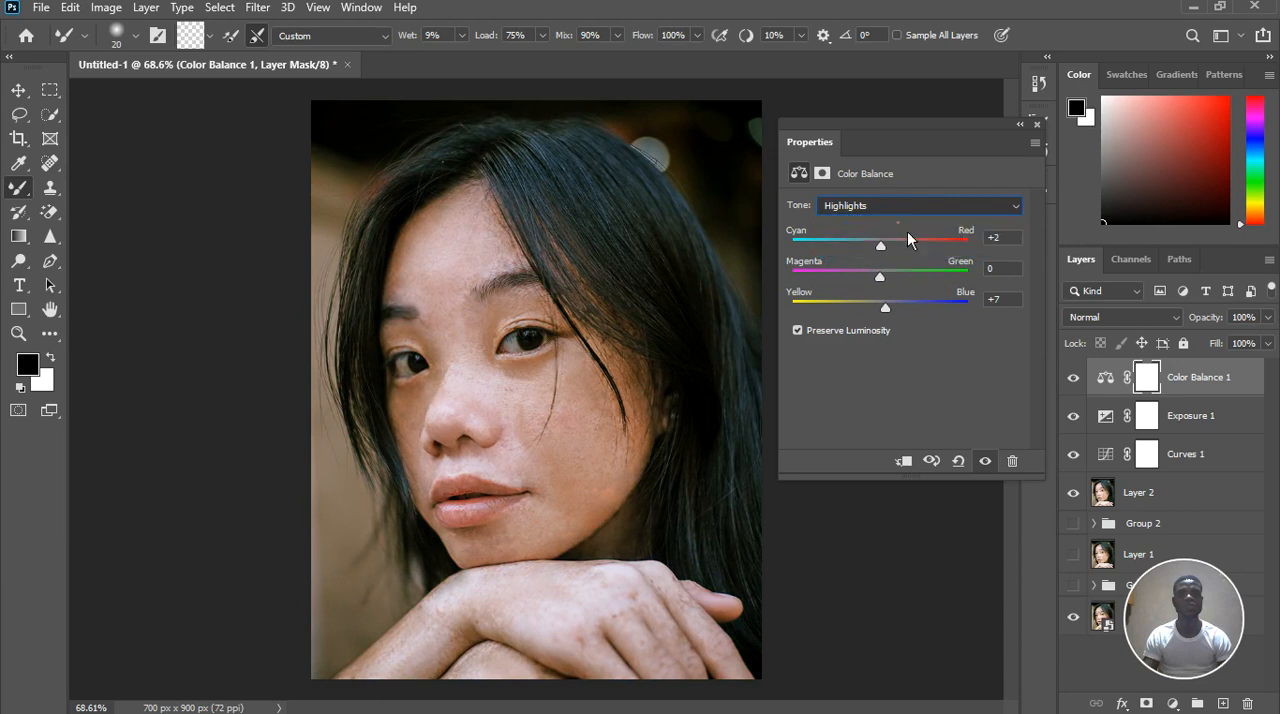
{"action": "mouse_move", "coordinate": [905, 291]}
{"action": "left_mouse_down"}
{"action": "mouse_move", "coordinate": [889, 303]}
{"action": "mouse_move", "coordinate": [881, 285]}
{"action": "left_mouse_up"}
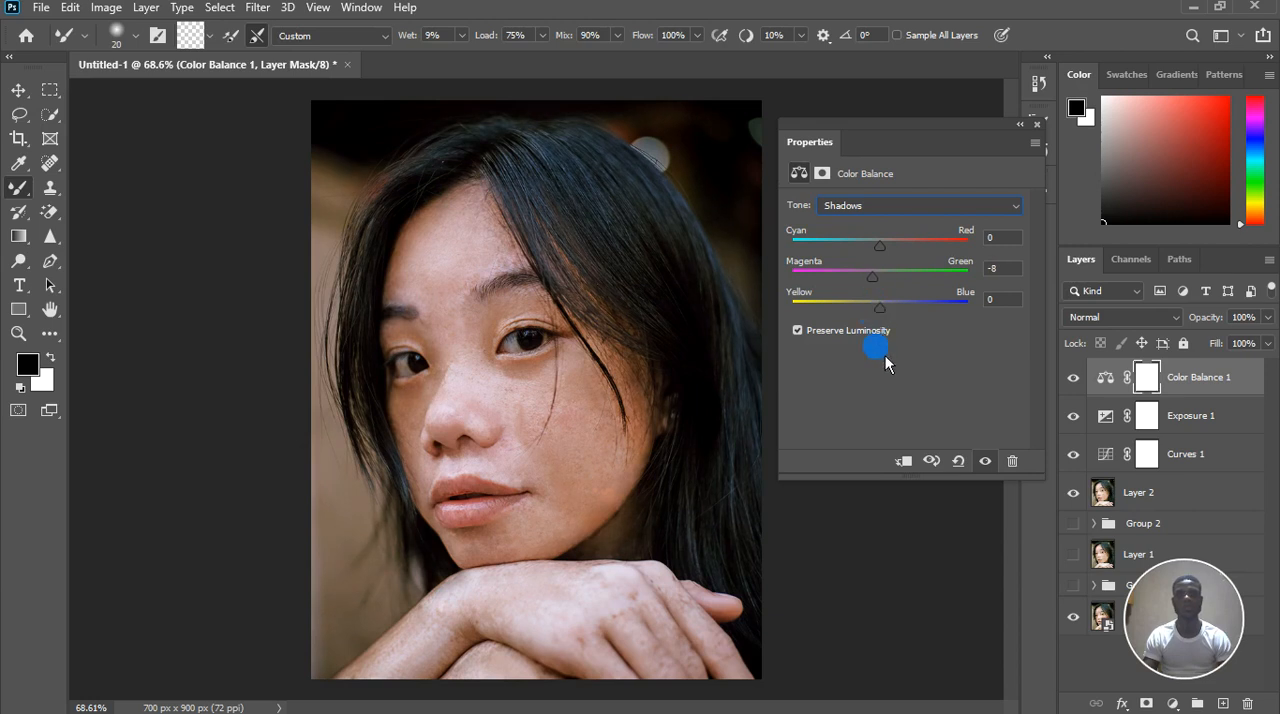
{"action": "left_click_drag", "start_coordinate": [881, 307], "coordinate": [883, 307]}
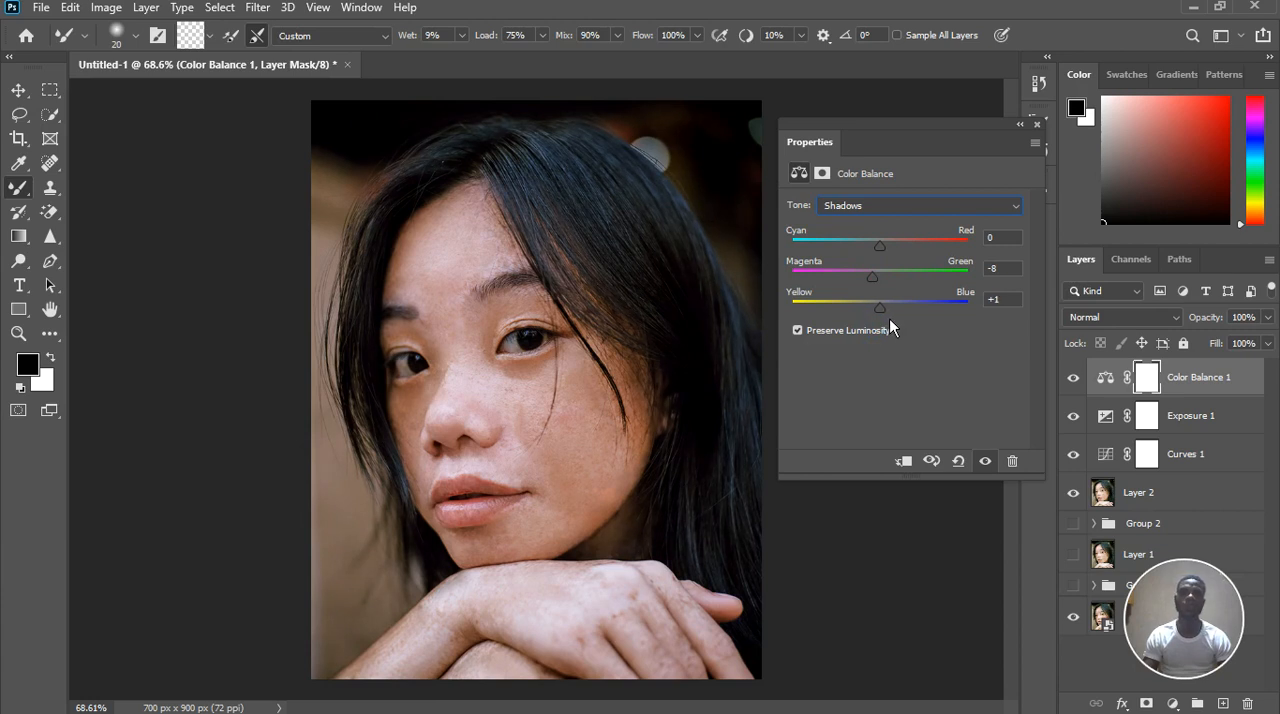
{"action": "left_click_drag", "start_coordinate": [882, 307], "coordinate": [879, 307]}
{"action": "left_click", "coordinate": [985, 461]}
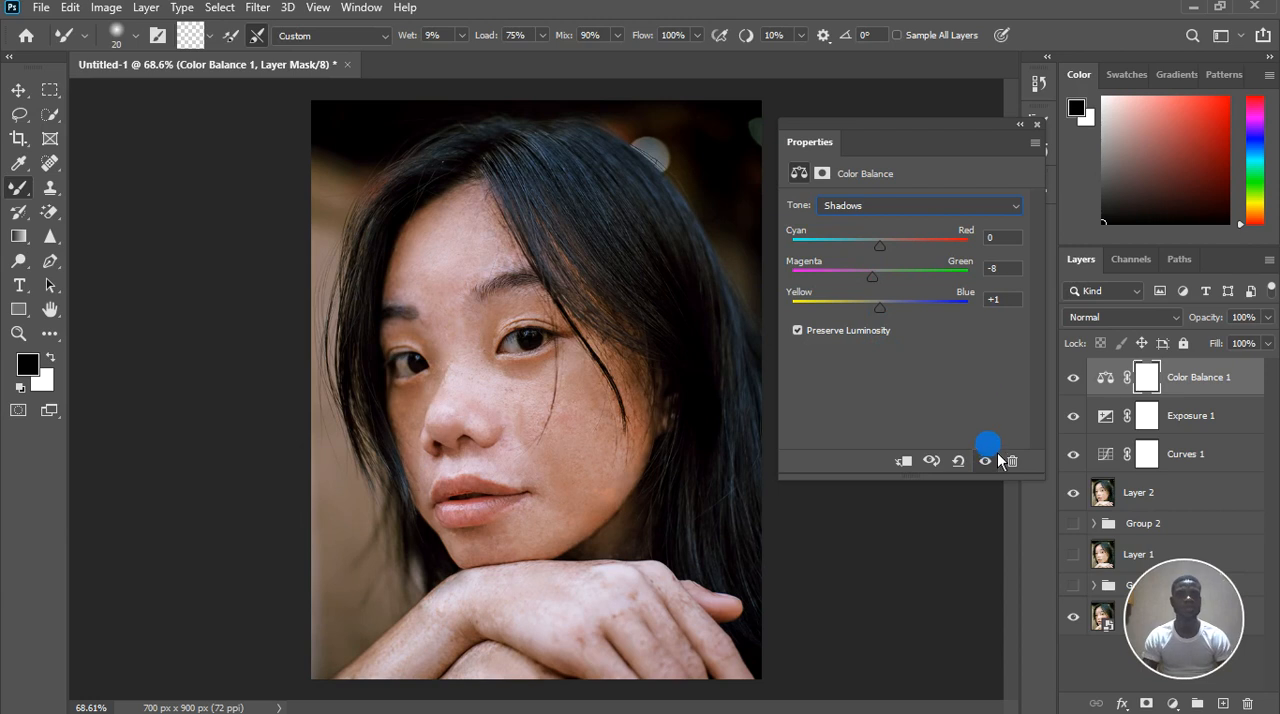
{"action": "left_click", "coordinate": [1038, 126]}
Group the Color Balance, Exposure and Curves adjustment layers together with Layer 2
{"action": "scroll", "coordinate": [683, 340], "scroll_direction": "down", "scroll_amount": 5}
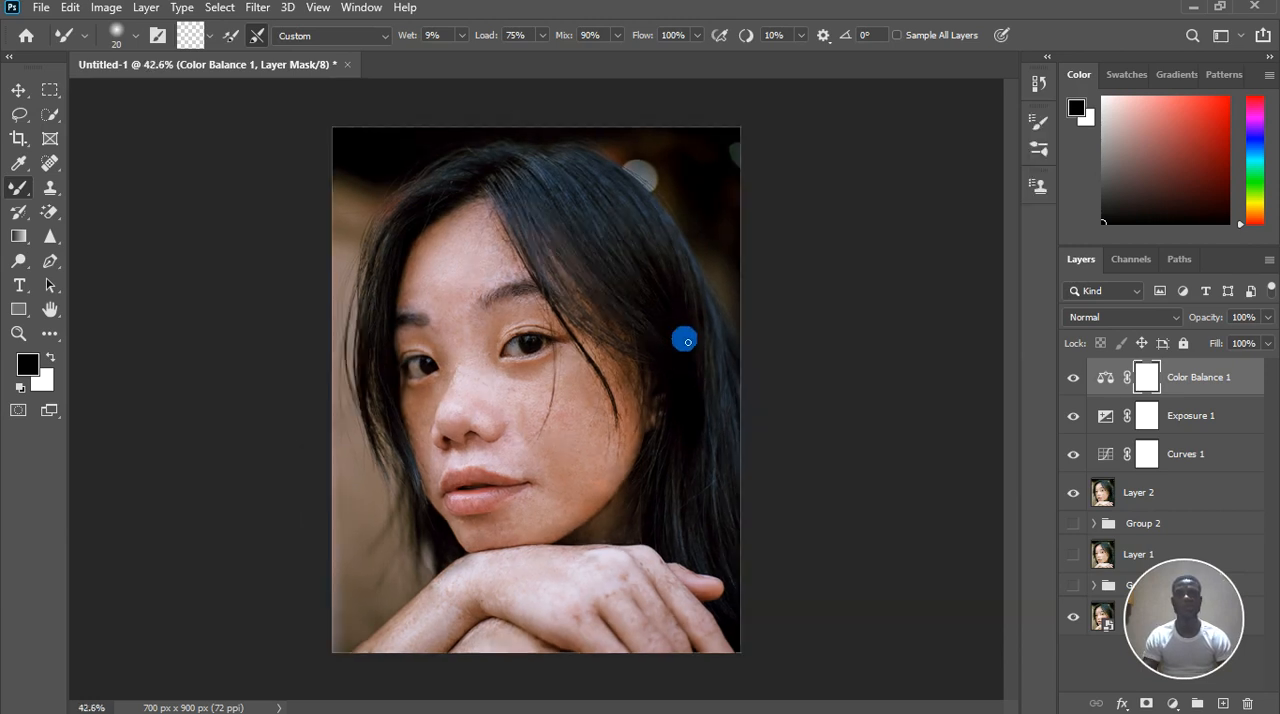
{"action": "scroll", "coordinate": [509, 463], "scroll_direction": "up", "scroll_amount": 3}
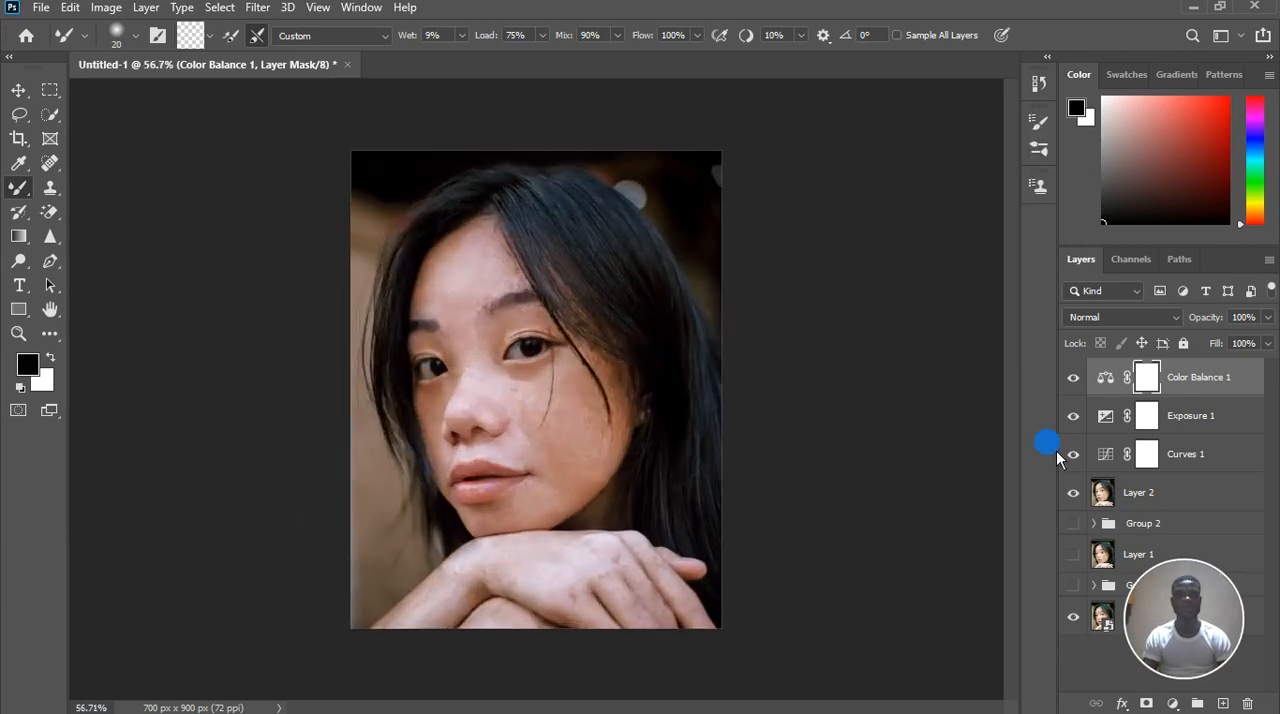
{"action": "left_click", "coordinate": [1200, 469]}
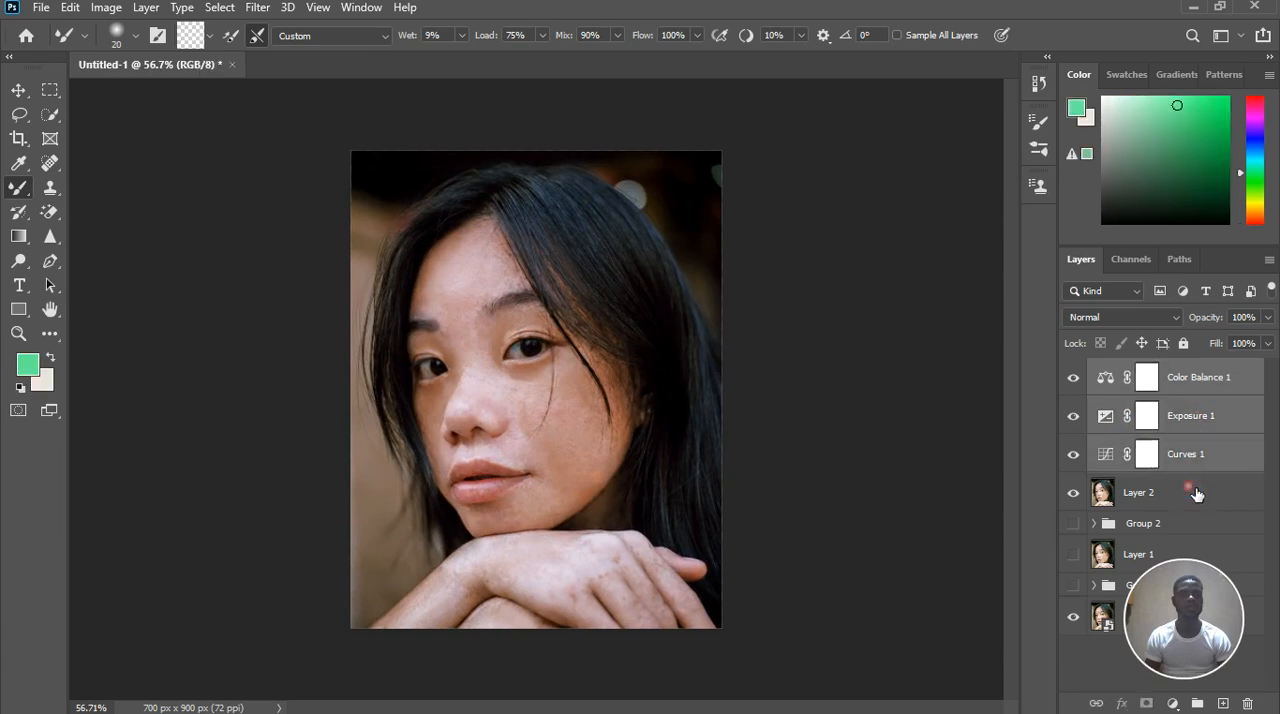
{"action": "left_click", "coordinate": [1192, 492], "text": "shift"}
{"action": "left_click", "coordinate": [1197, 703]}
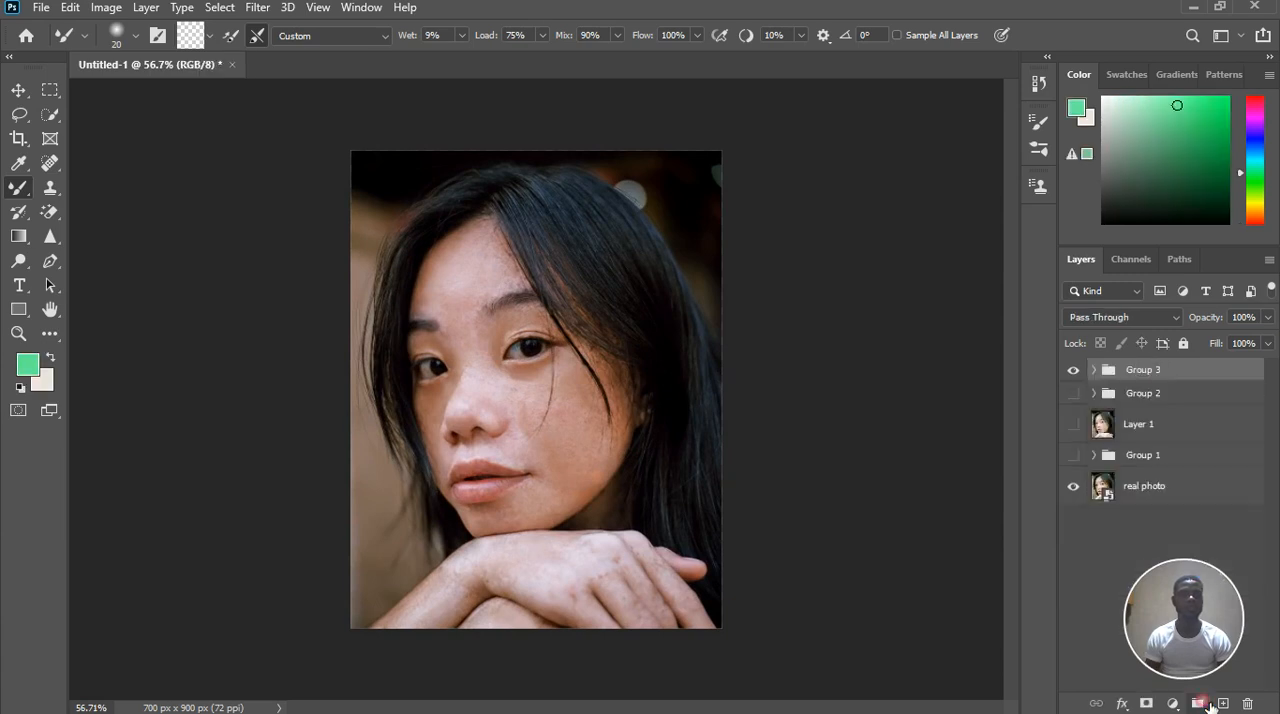
Hide and show Group 3 to compare the finished edit with the real photo across the whole portrait
{"action": "left_click", "coordinate": [1074, 372]}
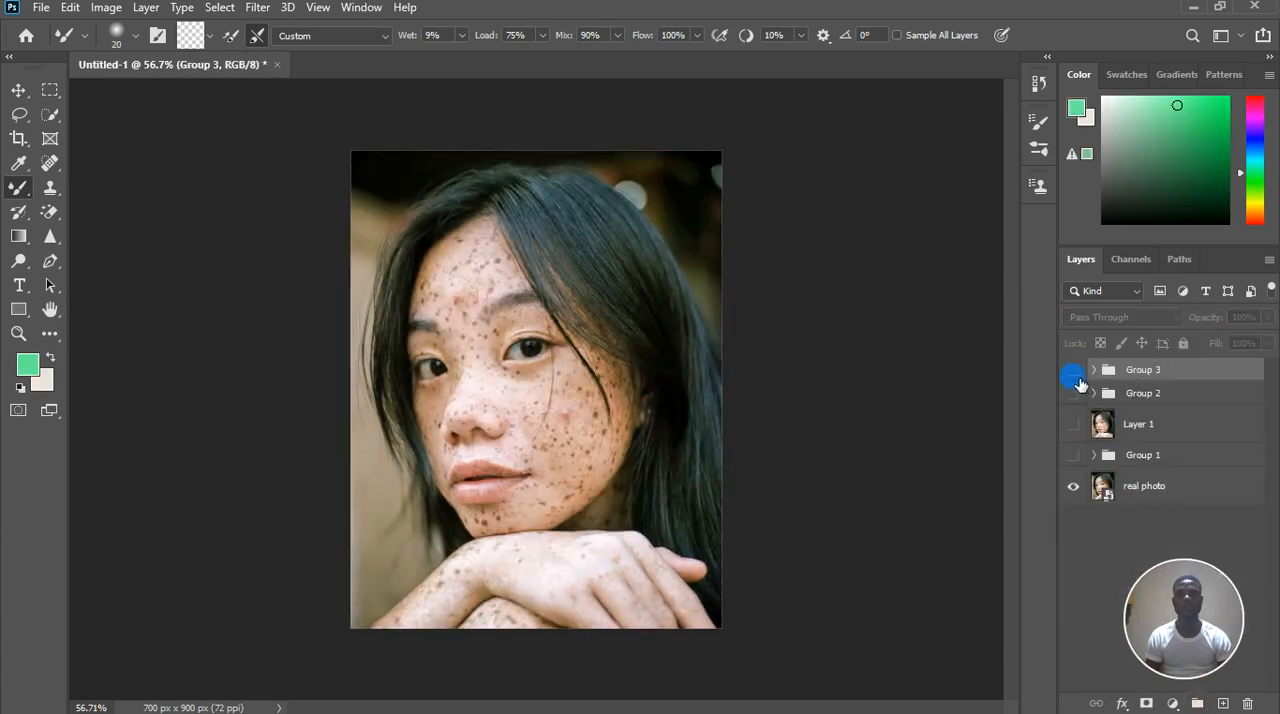
{"action": "left_click", "coordinate": [1075, 376]}
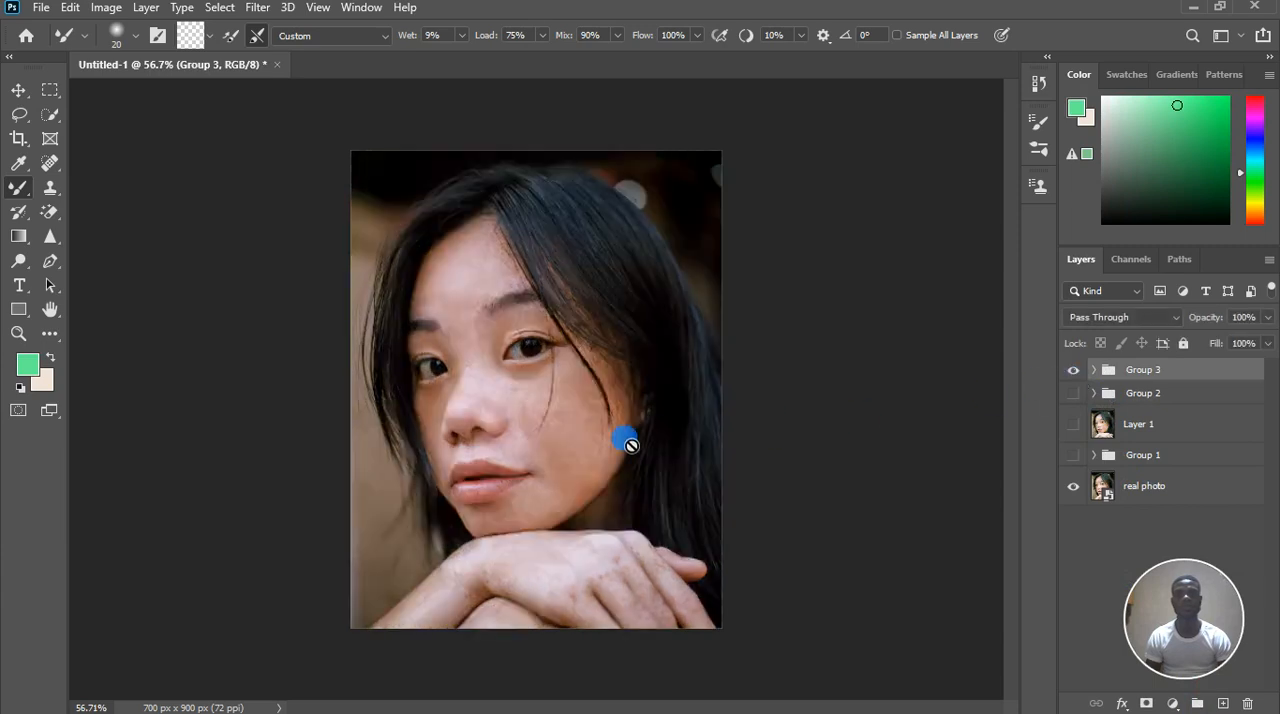
{"action": "scroll", "coordinate": [478, 449], "scroll_direction": "up", "scroll_amount": 3}
{"action": "scroll", "coordinate": [549, 449], "scroll_direction": "down", "scroll_amount": 2}
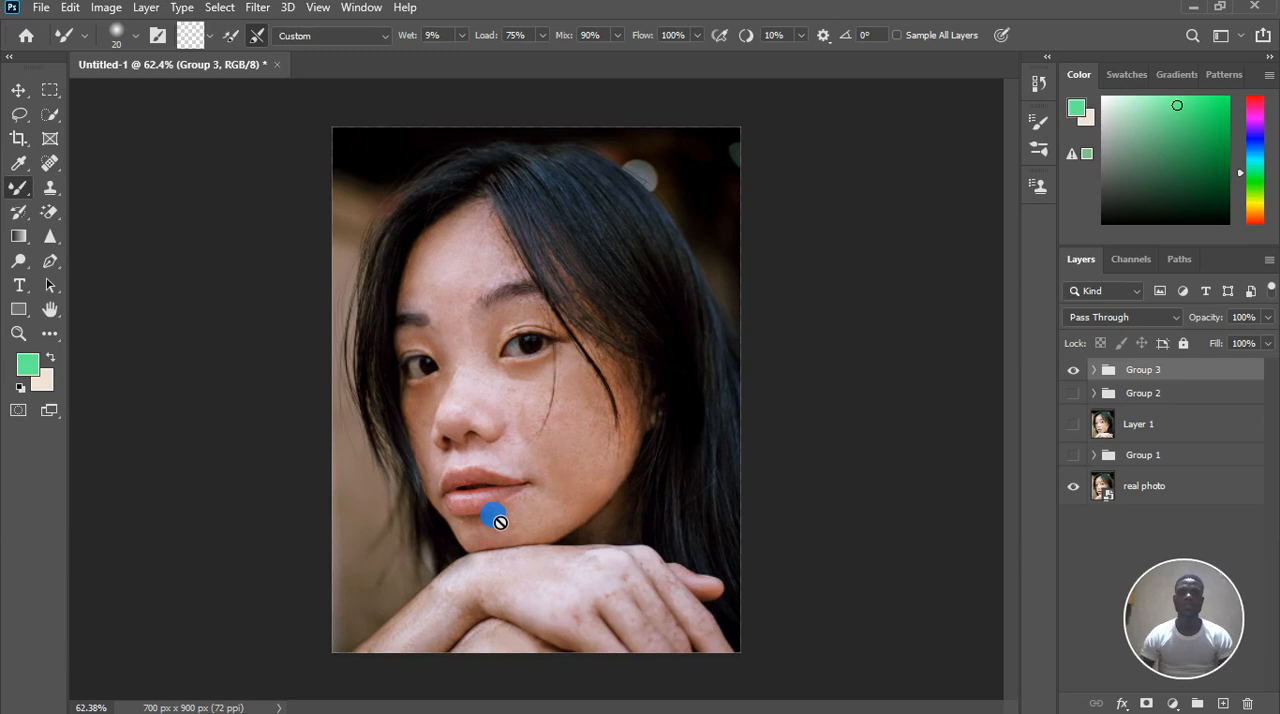
{"action": "scroll", "coordinate": [570, 485], "scroll_direction": "down", "scroll_amount": 2}
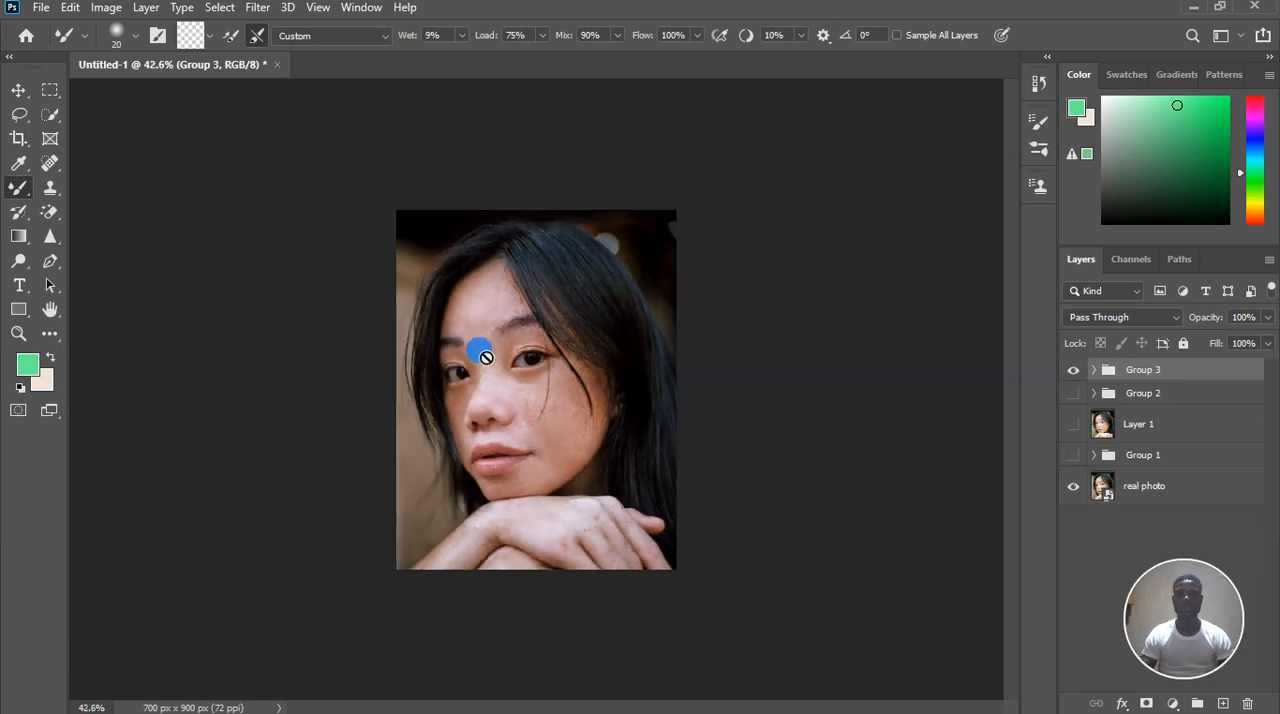
Toggle Group 3's visibility repeatedly to compare the skin before and after retouching in a close-up of the face
{"action": "scroll", "coordinate": [481, 360], "scroll_direction": "up", "scroll_amount": 2}
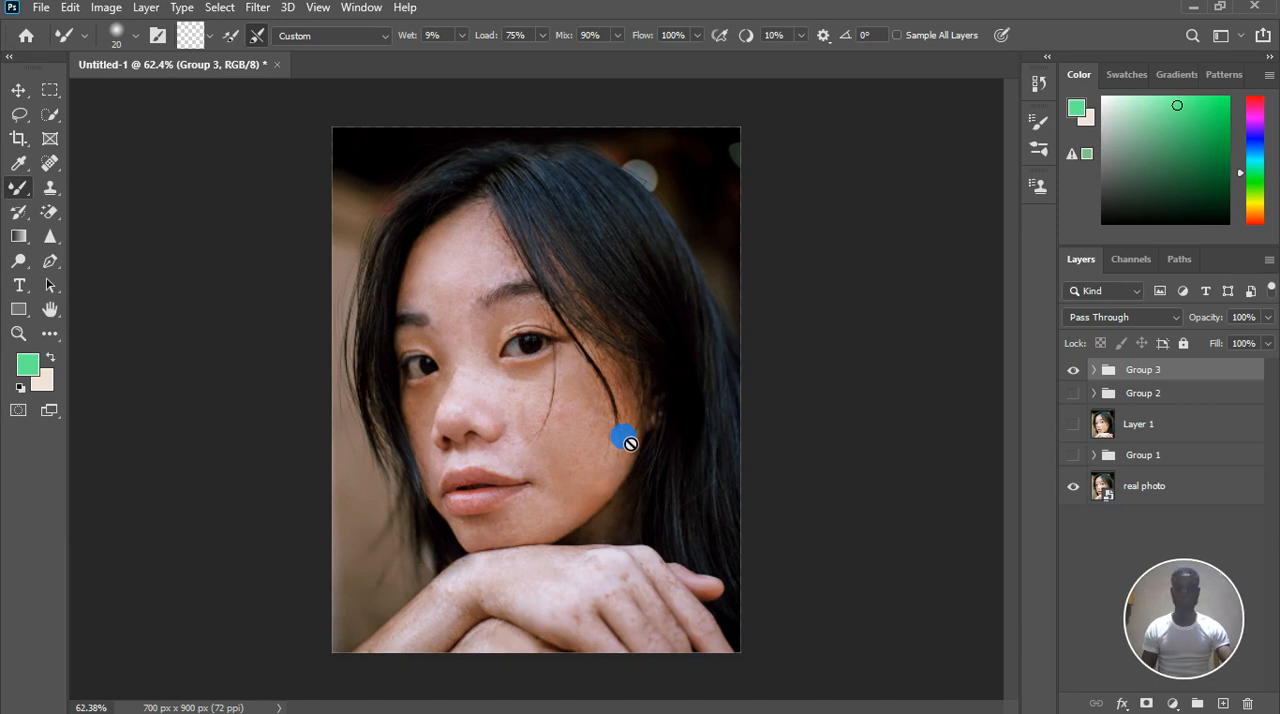
{"action": "scroll", "coordinate": [543, 376], "scroll_direction": "up", "scroll_amount": 1}
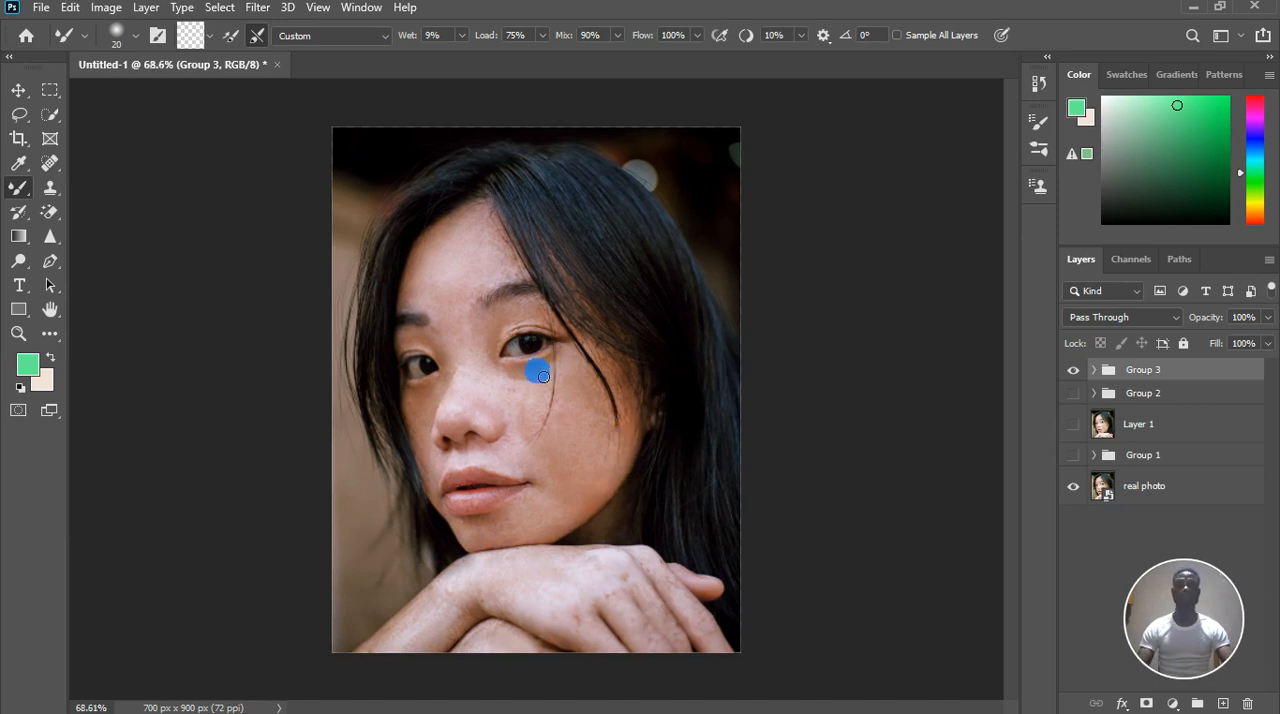
{"action": "scroll", "coordinate": [543, 376], "scroll_direction": "up", "scroll_amount": 5}
{"action": "scroll", "coordinate": [540, 373], "scroll_direction": "down", "scroll_amount": 2}
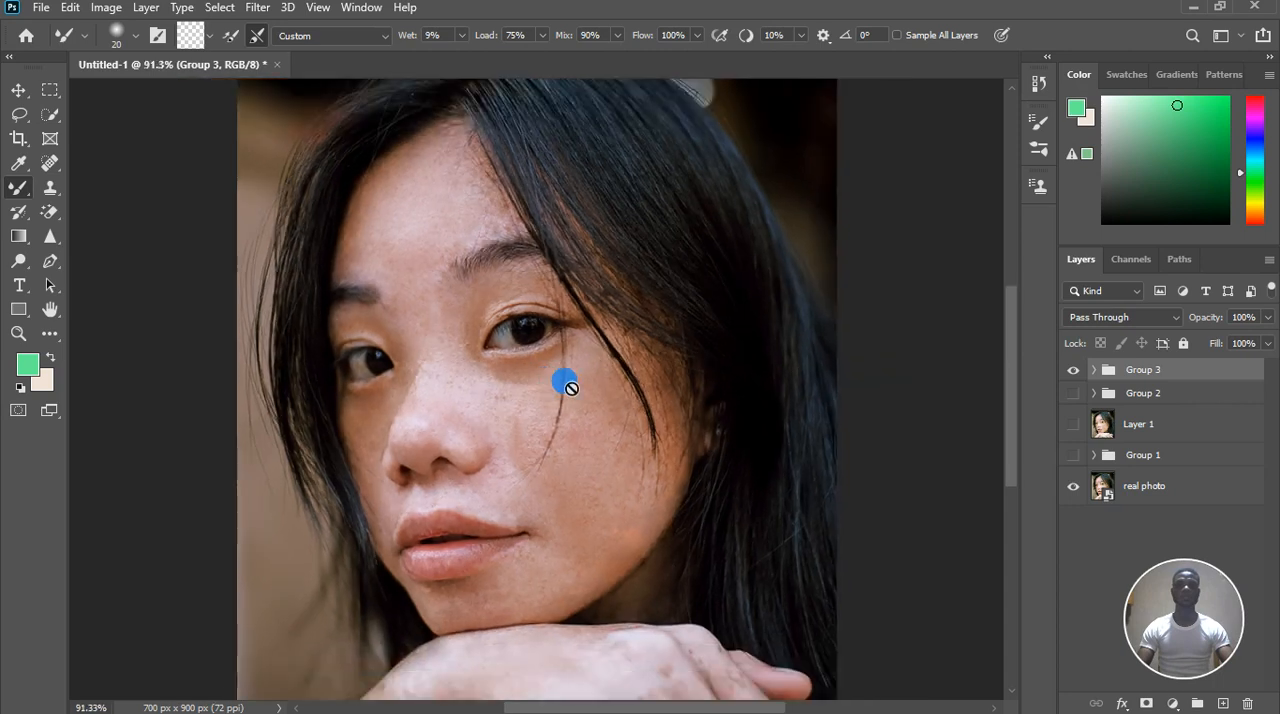
{"action": "left_click", "coordinate": [1073, 370]}
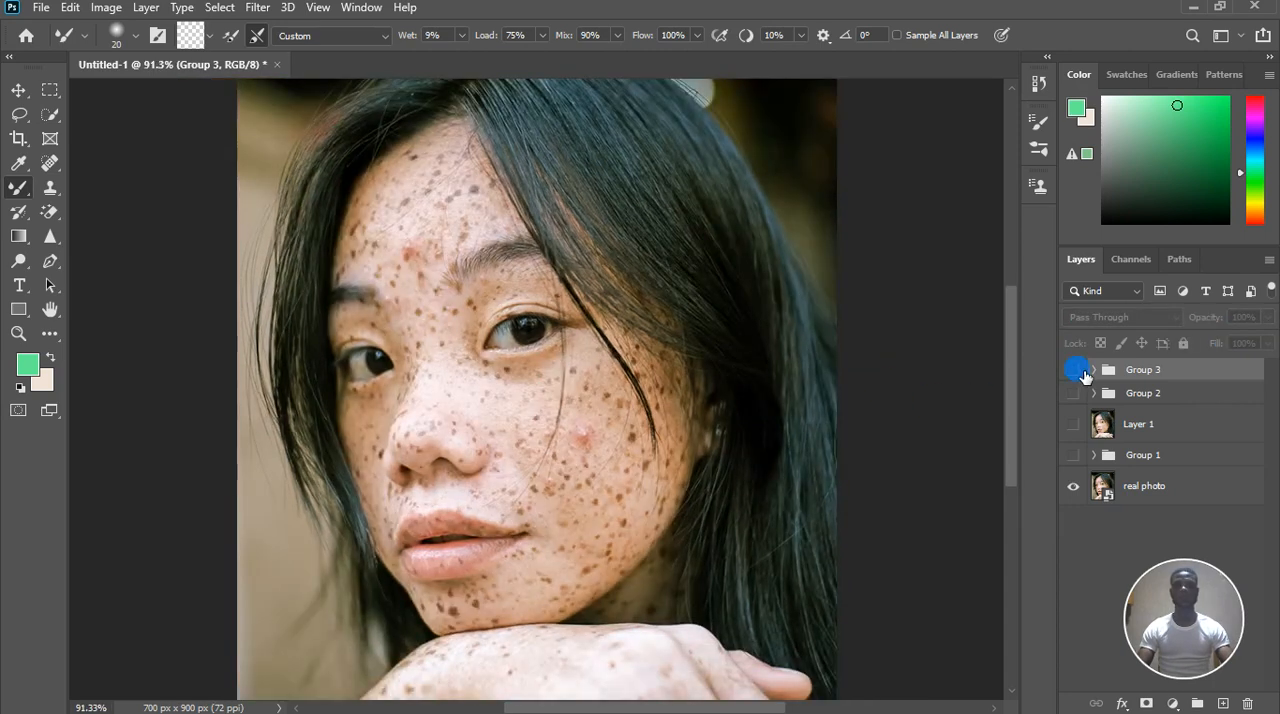
{"action": "left_click", "coordinate": [1073, 370]}
{"action": "left_click", "coordinate": [1073, 370]}
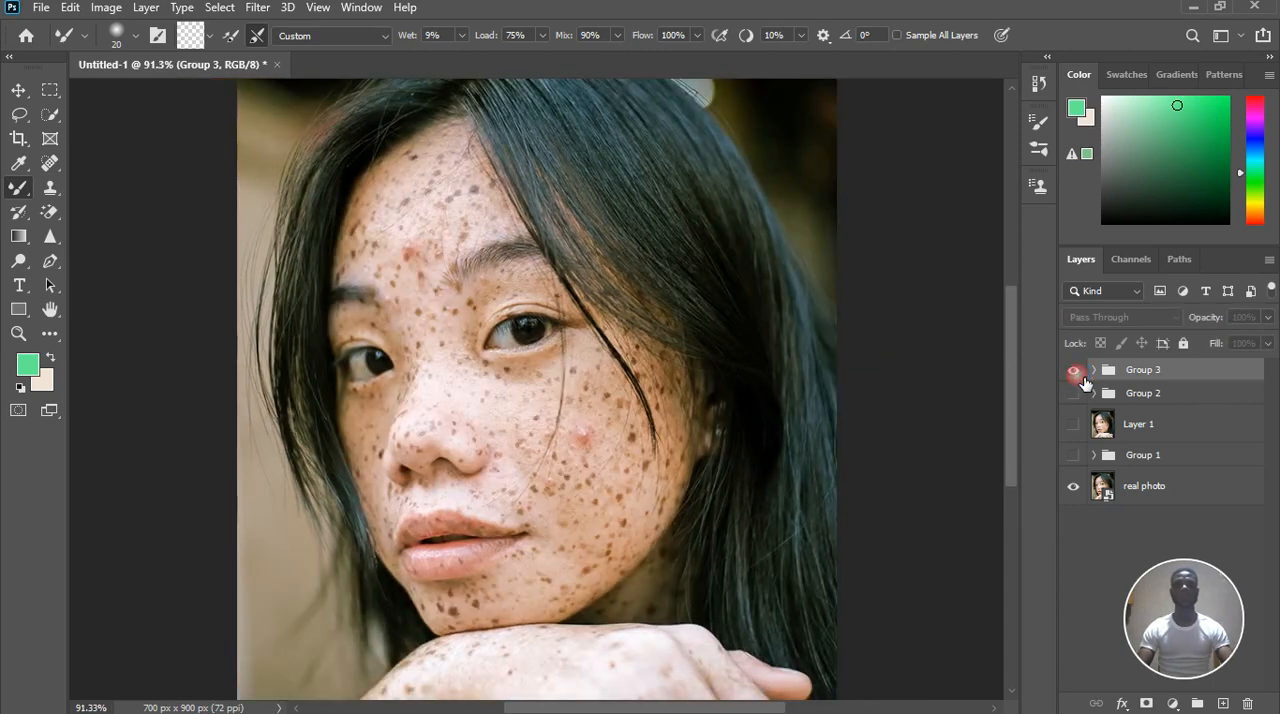
{"action": "left_click", "coordinate": [1078, 375]}
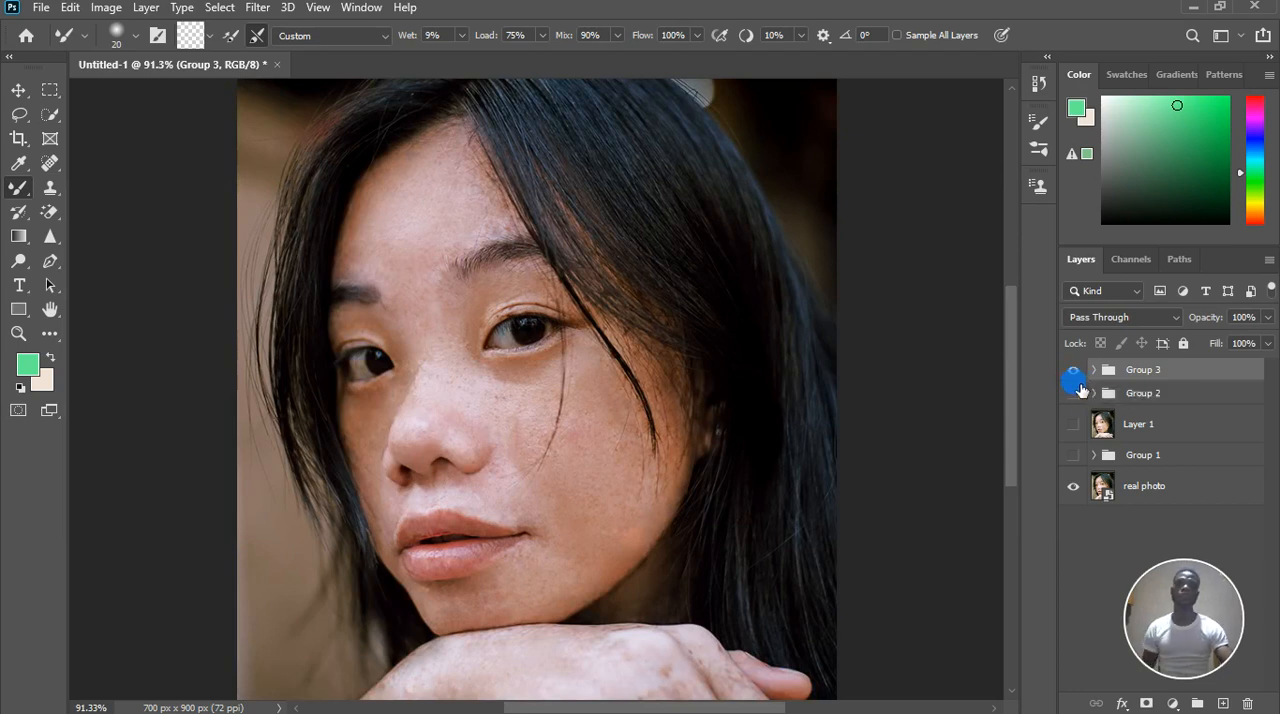